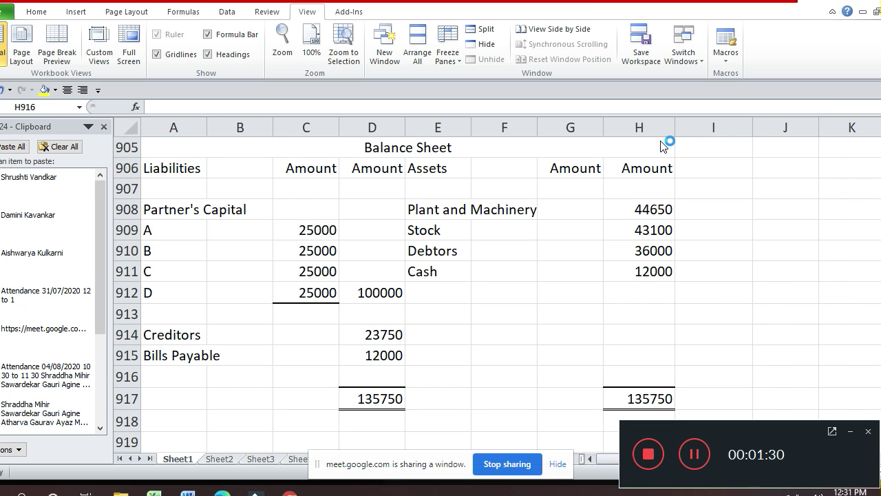
# - Admit the waiting participant in Google Meet, then go back to the Excel balance sheet
pyautogui.hotkey('alt', 'Tab')
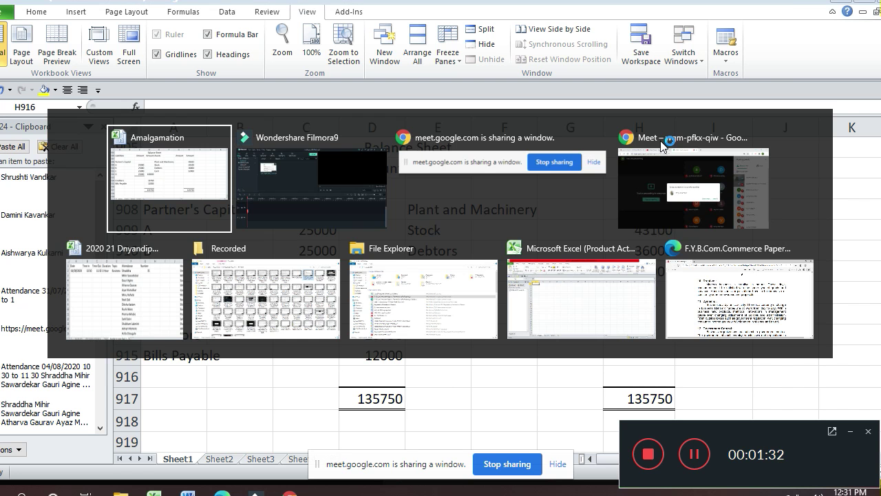
pyautogui.click(663, 145)
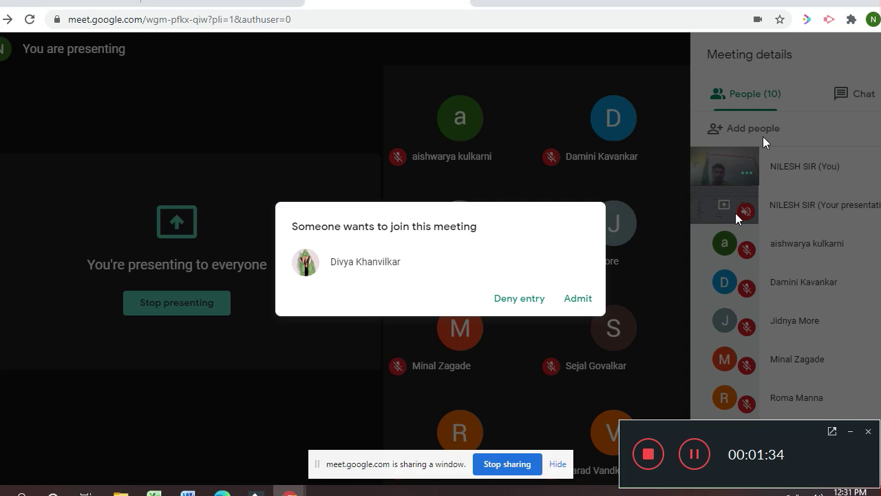
pyautogui.click(575, 296)
pyautogui.hotkey('alt', 'Tab')
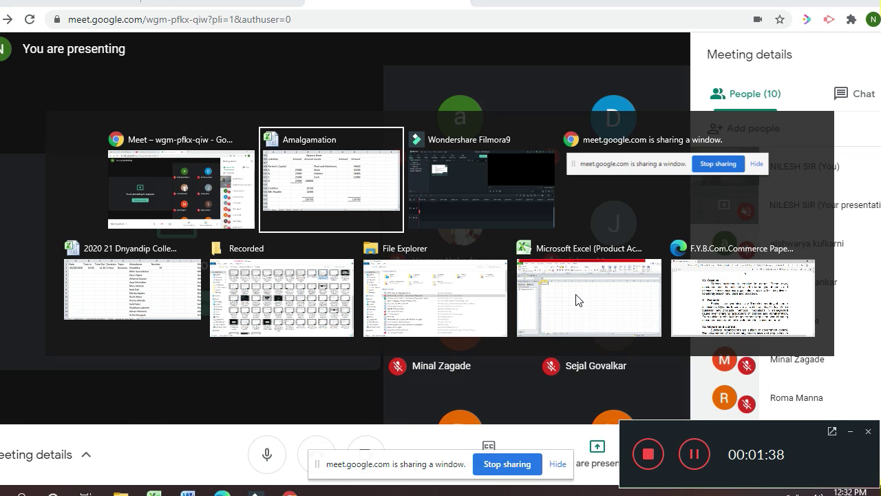
pyautogui.click(575, 295)
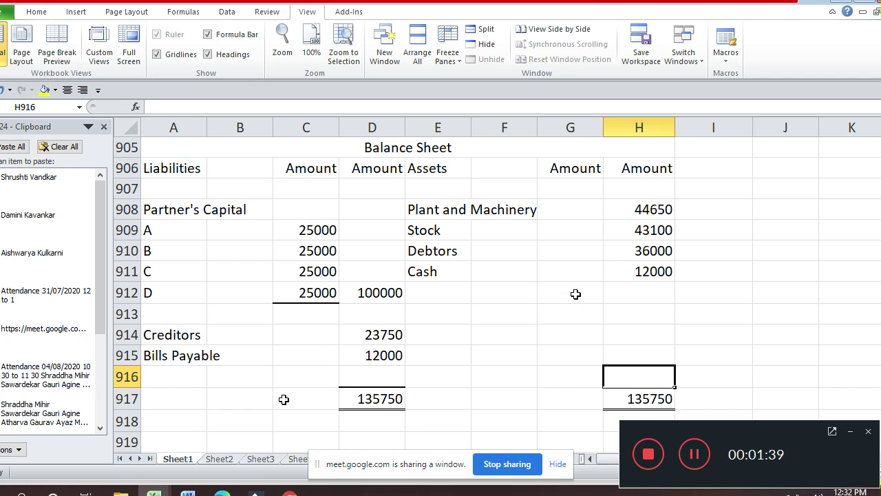
# - Enter the new attendee's name in A72 of Sheet2, then return to Sheet1
pyautogui.click(218, 459)
pyautogui.press('Down')
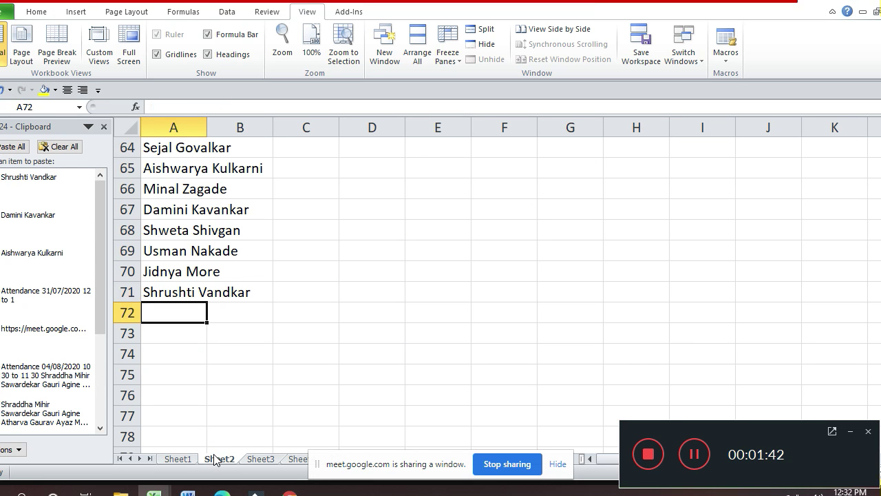
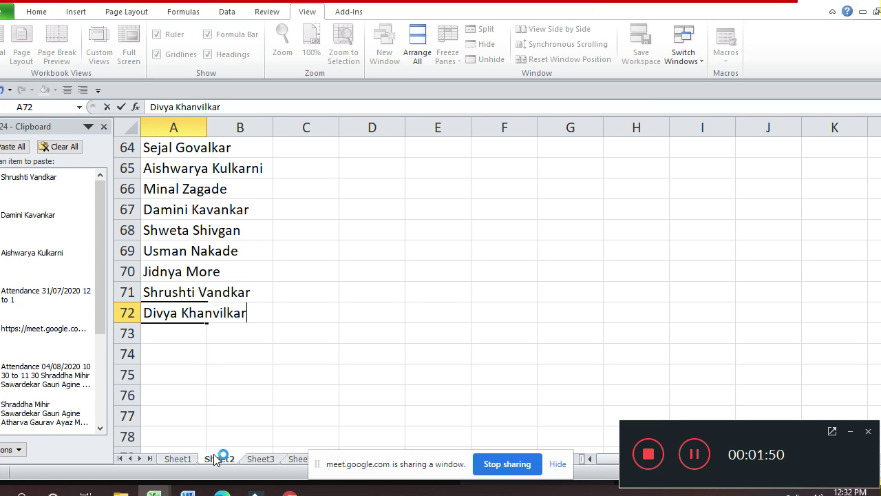
pyautogui.click(178, 458)
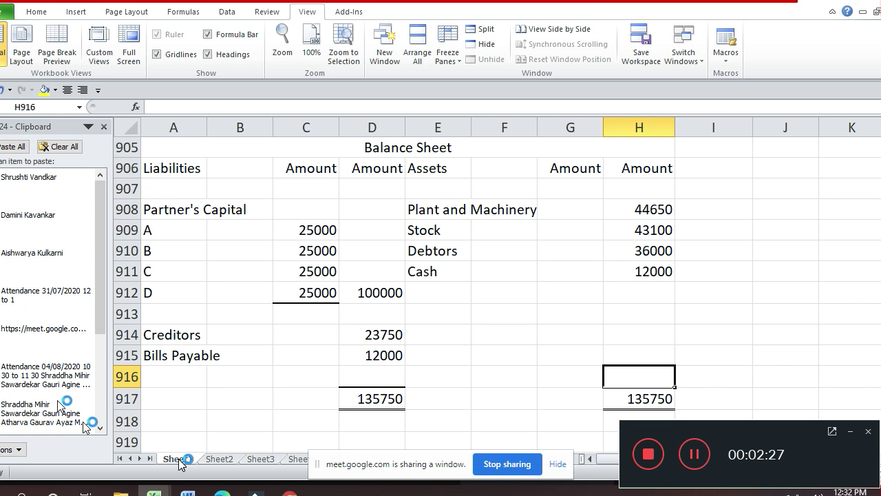
# - Select and copy the purchase consideration heading block A764:I768
pyautogui.click(535, 302)
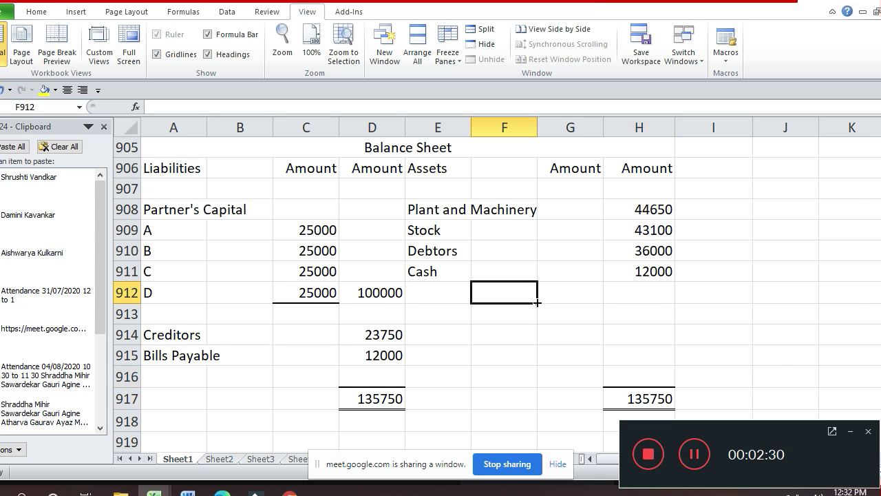
pyautogui.press('Up')
pyautogui.press('Up')
pyautogui.press('Up')
pyautogui.press('Up')
pyautogui.press('Up')
pyautogui.press('Up')
pyautogui.press('Up')
pyautogui.press('Up')
pyautogui.press('Up')
pyautogui.press('Up')
pyautogui.press('Up')
pyautogui.press('Up')
pyautogui.press('Up')
pyautogui.press('Up')
pyautogui.press('Up')
pyautogui.press('Up')
pyautogui.press('Up')
pyautogui.press('Up')
pyautogui.press('Up')
pyautogui.press('Up')
pyautogui.press('Up')
pyautogui.press('Up')
pyautogui.press('Up')
pyautogui.press('Up')
pyautogui.press('Up')
pyautogui.press('Up')
pyautogui.press('Up')
pyautogui.press('Up')
pyautogui.press('Up')
pyautogui.press('Up')
pyautogui.press('Up')
pyautogui.press('Up')
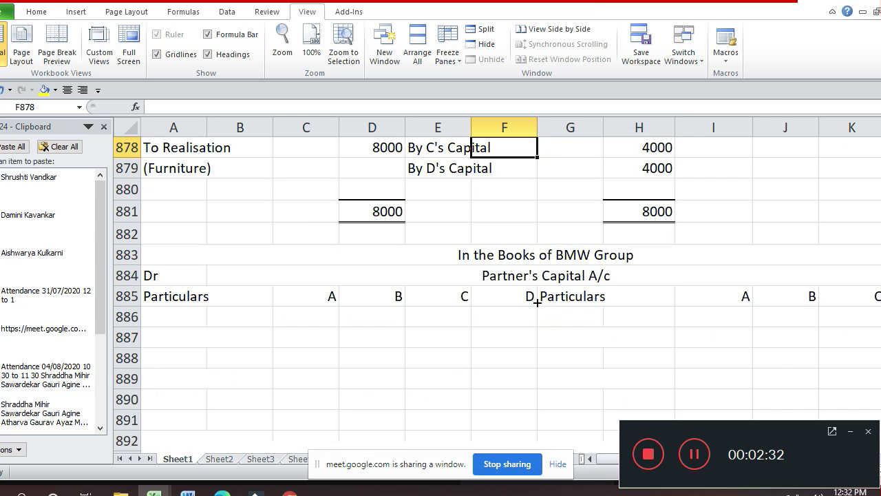
pyautogui.press('Up')
pyautogui.press('Up')
pyautogui.press('Up')
pyautogui.press('Up')
pyautogui.press('Up')
pyautogui.press('Up')
pyautogui.press('Up')
pyautogui.press('Up')
pyautogui.press('Up')
pyautogui.press('Up')
pyautogui.press('Up')
pyautogui.press('Up')
pyautogui.press('Up')
pyautogui.press('Up')
pyautogui.press('Up')
pyautogui.press('Up')
pyautogui.press('Up')
pyautogui.press('Up')
pyautogui.press('Up')
pyautogui.press('Up')
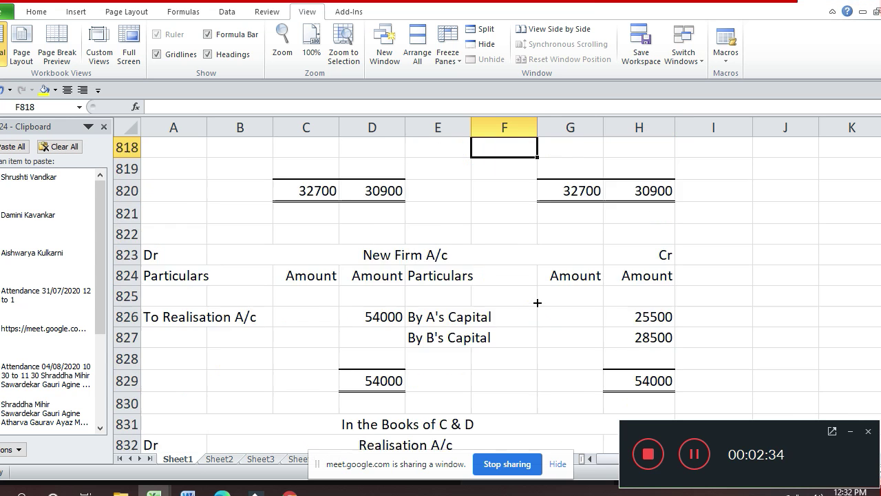
pyautogui.press('Up')
pyautogui.press('Up')
pyautogui.press('Up')
pyautogui.press('Up')
pyautogui.press('Up')
pyautogui.press('Up')
pyautogui.press('Up')
pyautogui.press('Up')
pyautogui.press('Up')
pyautogui.press('Up')
pyautogui.press('Up')
pyautogui.press('Up')
pyautogui.press('Up')
pyautogui.press('Up')
pyautogui.press('Up')
pyautogui.press('Up')
pyautogui.press('Up')
pyautogui.press('Up')
pyautogui.press('Up')
pyautogui.press('Up')
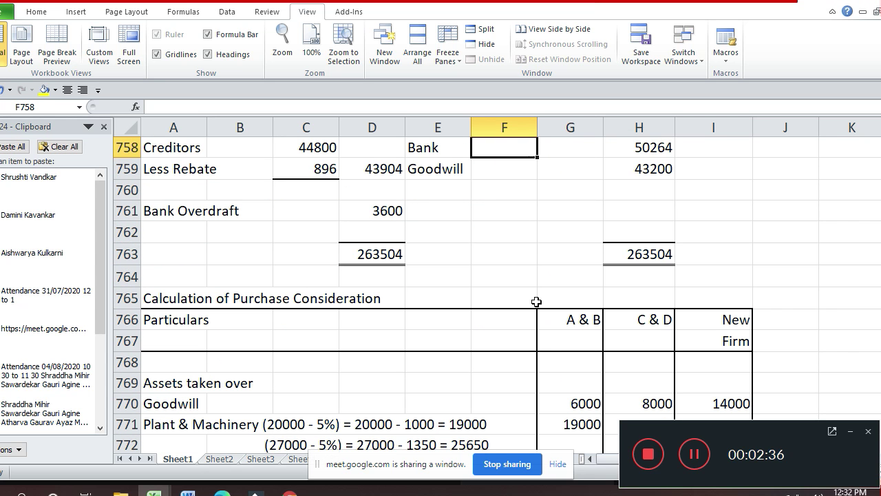
pyautogui.press('Down')
pyautogui.press('Down')
pyautogui.press('Down')
pyautogui.press('Down')
pyautogui.press('Down')
pyautogui.press('Down')
pyautogui.press('Down')
pyautogui.press('Left')
pyautogui.press('Left')
pyautogui.press('Left')
pyautogui.press('Left')
pyautogui.press('Left')
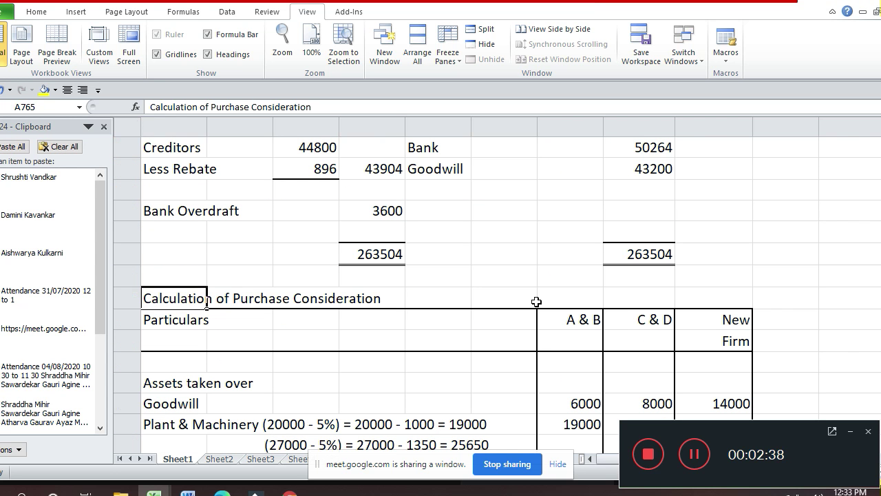
pyautogui.press('Up')
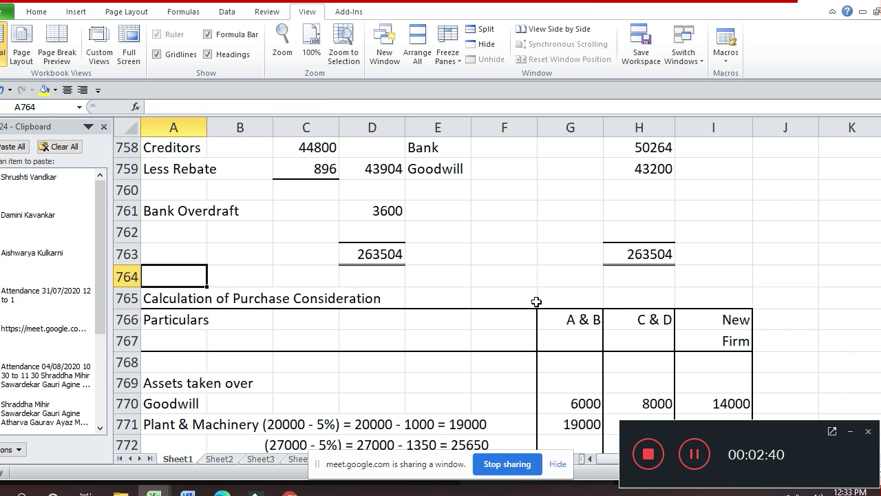
pyautogui.hotkey('shift', 'Down')
pyautogui.hotkey('shift', 'Down')
pyautogui.hotkey('shift', 'Down')
pyautogui.hotkey('shift', 'Down')
pyautogui.hotkey('shift', 'Right')
pyautogui.hotkey('shift', 'Right')
pyautogui.hotkey('shift', 'Right')
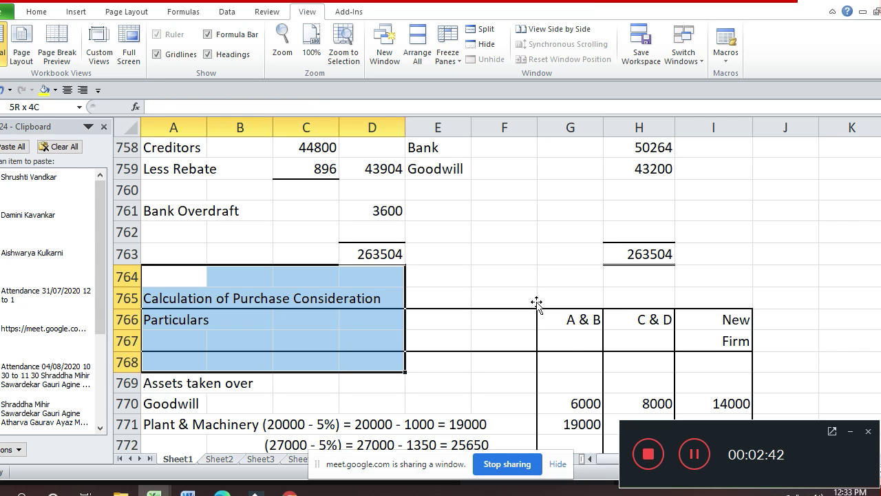
pyautogui.hotkey('shift', 'Right')
pyautogui.hotkey('shift', 'Right')
pyautogui.hotkey('shift', 'Right')
pyautogui.hotkey('shift', 'Right')
pyautogui.hotkey('shift', 'Right')
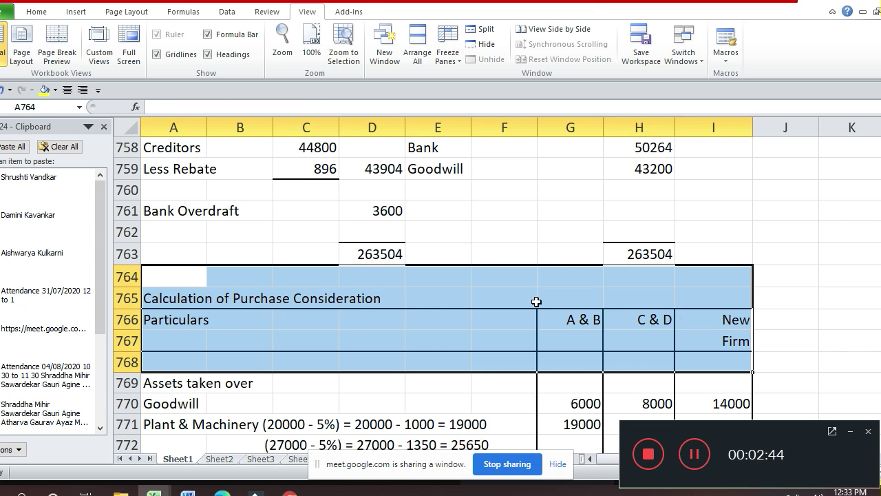
pyautogui.hotkey('ctrl', 'c')
# - Paste the copied heading block at row 919 below the balance sheet
pyautogui.press('Down')
pyautogui.press('Down')
pyautogui.press('Down')
pyautogui.press('Down')
pyautogui.press('Down')
pyautogui.press('Down')
pyautogui.press('Down')
pyautogui.press('Down')
pyautogui.press('Down')
pyautogui.press('Down')
pyautogui.press('Down')
pyautogui.press('Down')
pyautogui.press('Down')
pyautogui.press('Down')
pyautogui.press('Down')
pyautogui.press('Down')
pyautogui.press('Down')
pyautogui.press('Down')
pyautogui.press('Down')
pyautogui.press('Down')
pyautogui.press('Down')
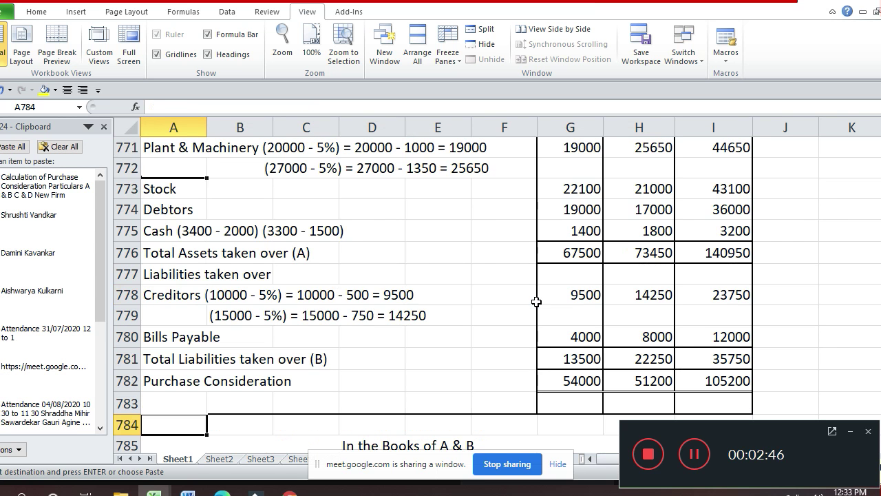
pyautogui.press('Down')
pyautogui.press('Down')
pyautogui.press('Down')
pyautogui.press('Down')
pyautogui.press('Down')
pyautogui.press('Down')
pyautogui.press('Down')
pyautogui.press('Down')
pyautogui.press('Down')
pyautogui.press('Down')
pyautogui.press('Down')
pyautogui.press('Down')
pyautogui.press('Down')
pyautogui.press('Down')
pyautogui.press('Down')
pyautogui.press('Down')
pyautogui.press('Down')
pyautogui.press('Down')
pyautogui.press('Down')
pyautogui.press('Down')
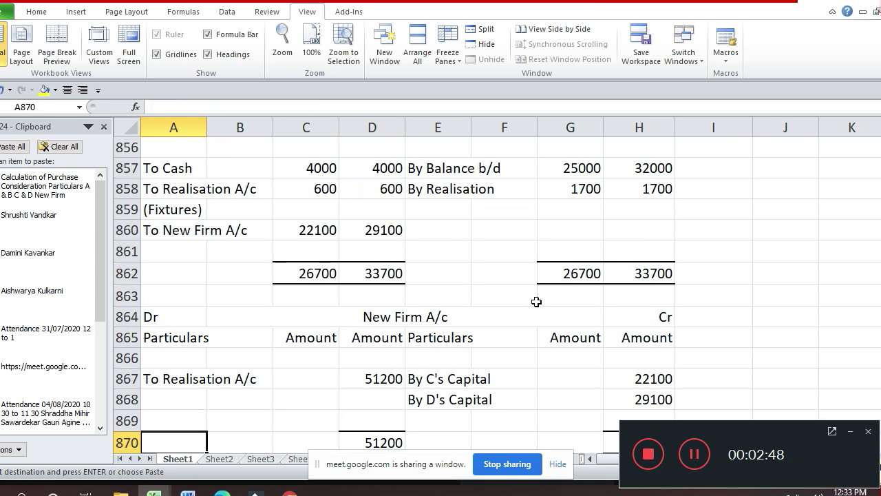
pyautogui.press('Down')
pyautogui.press('Down')
pyautogui.press('Down')
pyautogui.press('Down')
pyautogui.press('Down')
pyautogui.press('Down')
pyautogui.press('Down')
pyautogui.press('Down')
pyautogui.press('Down')
pyautogui.press('Down')
pyautogui.press('Down')
pyautogui.press('Down')
pyautogui.press('Down')
pyautogui.press('Down')
pyautogui.press('Down')
pyautogui.press('Down')
pyautogui.press('Down')
pyautogui.press('Down')
pyautogui.press('Down')
pyautogui.press('Down')
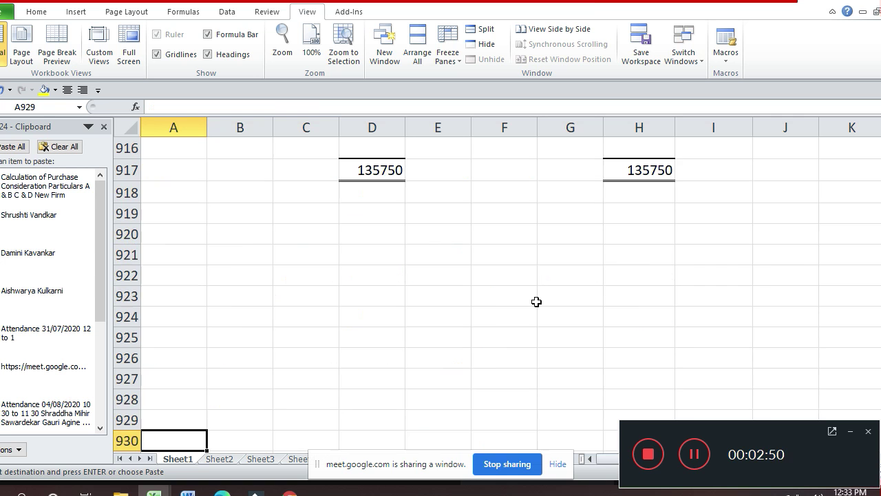
pyautogui.press('Up')
pyautogui.press('Up')
pyautogui.press('Up')
pyautogui.press('Up')
pyautogui.press('Up')
pyautogui.press('Up')
pyautogui.press('Up')
pyautogui.press('Up')
pyautogui.press('Up')
pyautogui.press('Up')
pyautogui.press('Up')
pyautogui.press('Up')
pyautogui.press('Up')
pyautogui.press('Up')
pyautogui.press('Up')
pyautogui.press('Up')
pyautogui.press('Up')
pyautogui.press('Up')
pyautogui.press('Up')
pyautogui.press('Up')
pyautogui.press('Down')
pyautogui.press('Down')
pyautogui.press('Down')
pyautogui.press('Down')
pyautogui.press('Down')
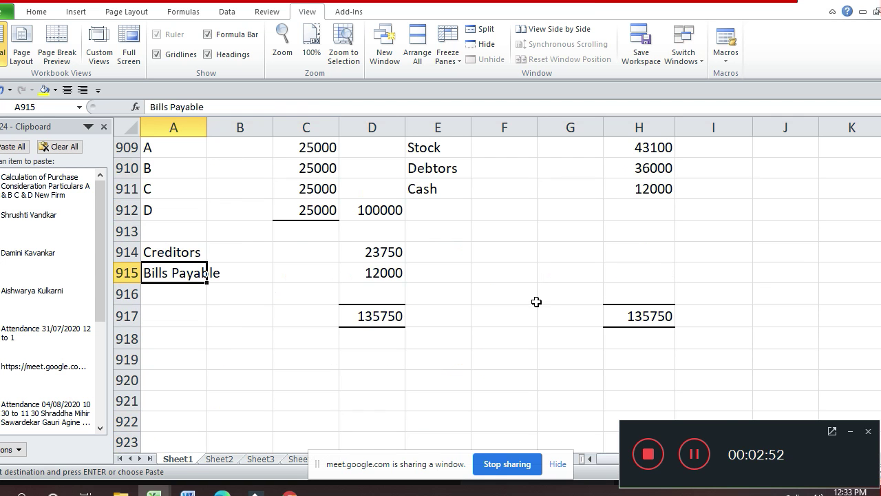
pyautogui.press('Down')
pyautogui.press('Down')
pyautogui.press('Down')
pyautogui.press('Down')
pyautogui.hotkey('ctrl', 'v')
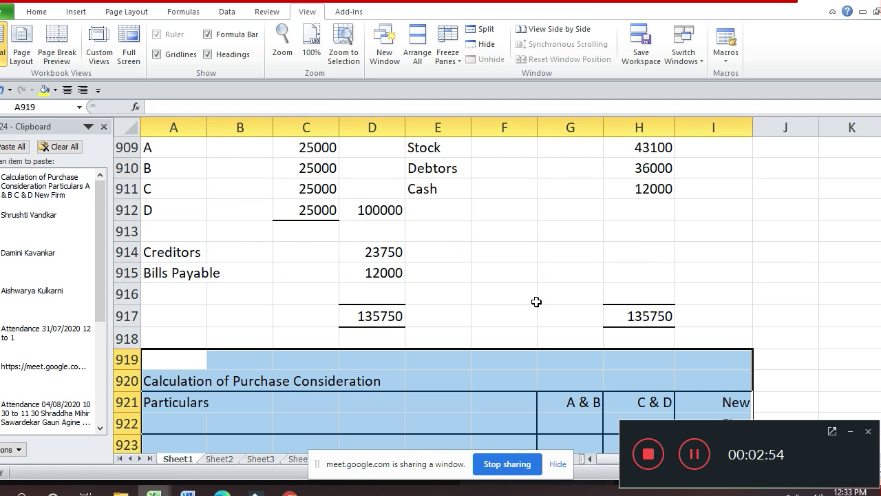
pyautogui.press('Down')
pyautogui.press('Down')
pyautogui.press('Up')
pyautogui.press('Right')
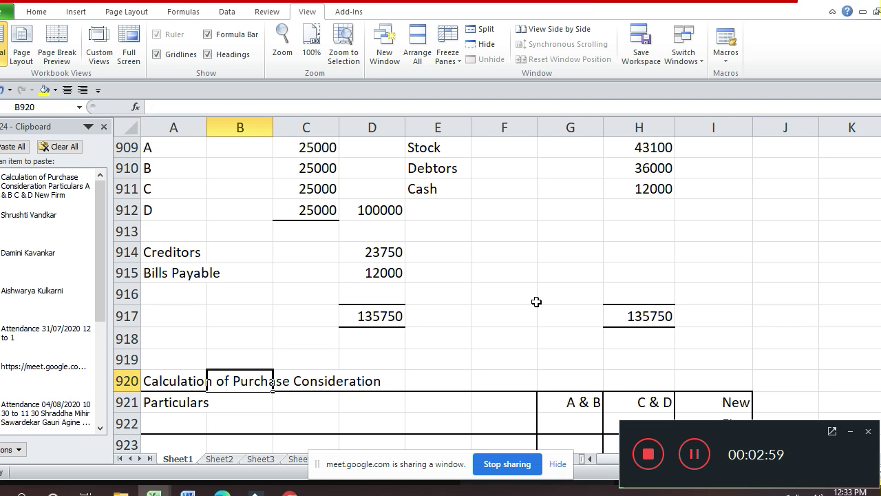
# - Head the first firm column 'Desai' over 'Bros'
pyautogui.press('Right')
pyautogui.press('Right')
pyautogui.press('Right')
pyautogui.press('Right')
pyautogui.press('Down')
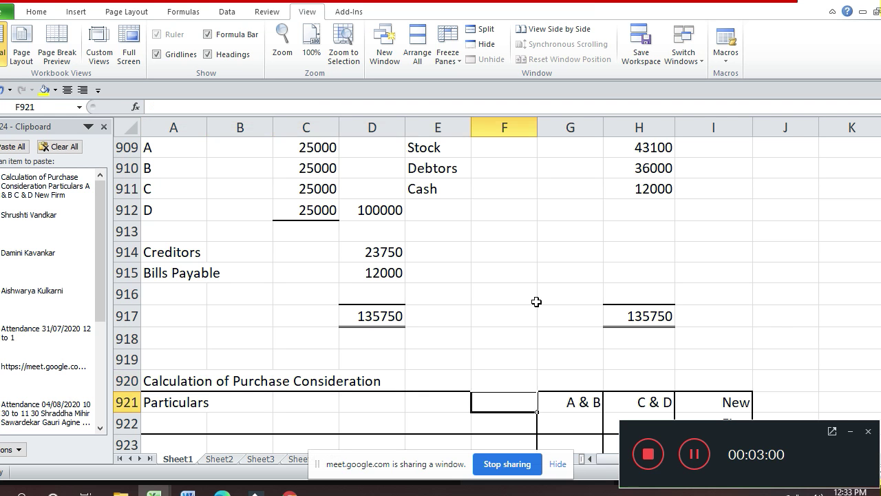
pyautogui.press('Right')
pyautogui.write('De')
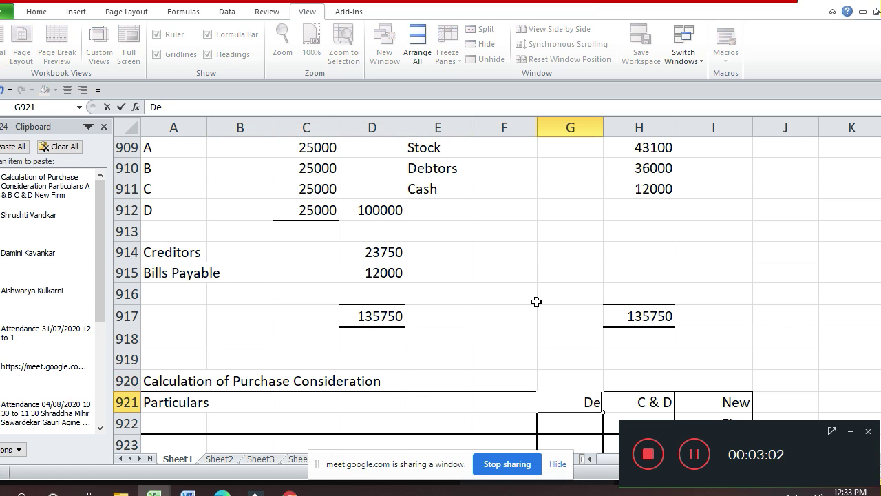
pyautogui.write('sai')
pyautogui.press('Return')
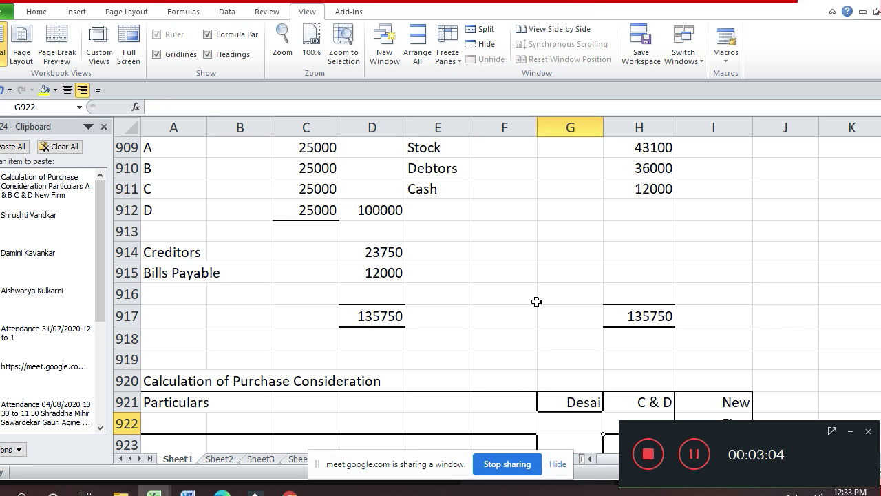
pyautogui.write('Bros')
pyautogui.press('Return')
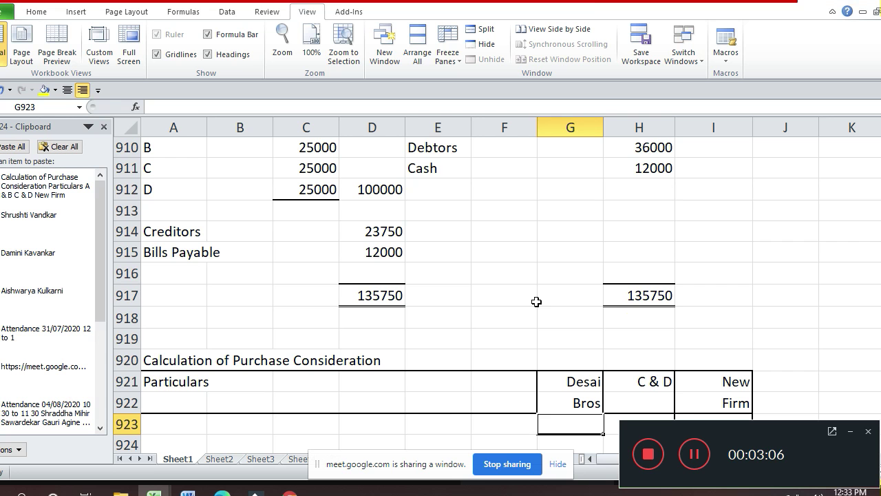
# - Head the second firm column 'Shah' over 'Traders' in H921:H922
pyautogui.press('Right')
pyautogui.press('Up')
pyautogui.press('Up')
pyautogui.write('S')
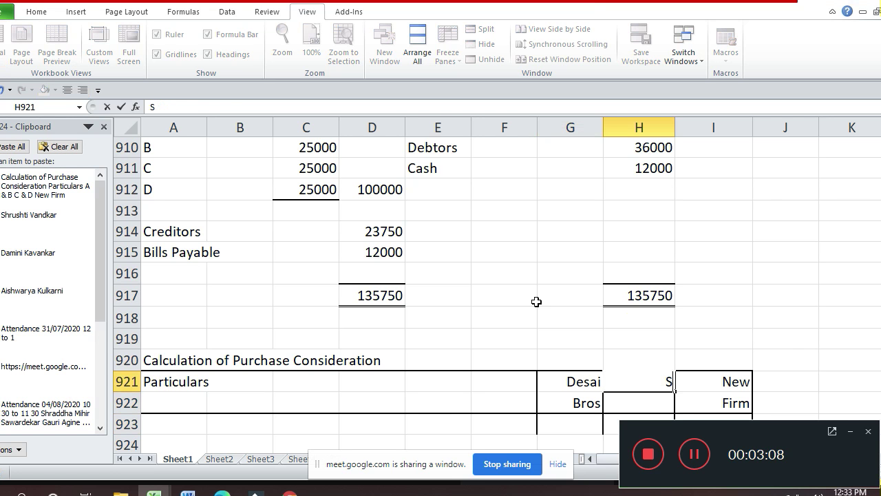
pyautogui.write('hah')
pyautogui.press('Return')
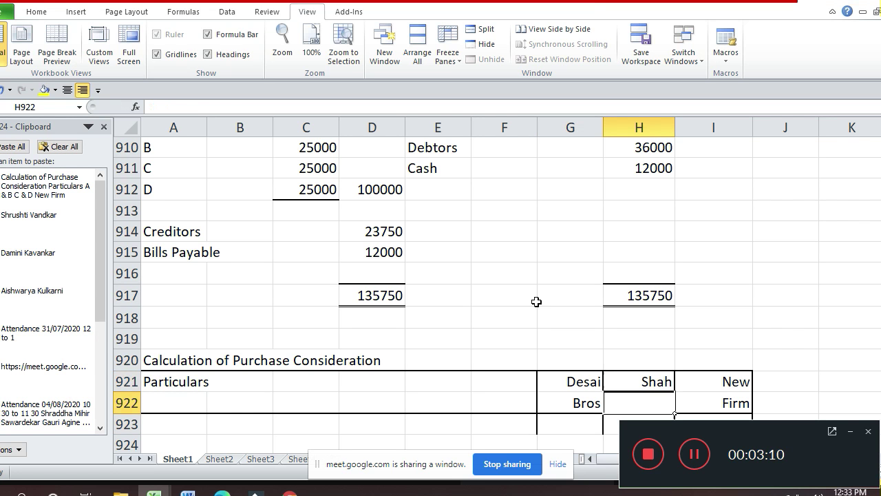
pyautogui.write('Traders')
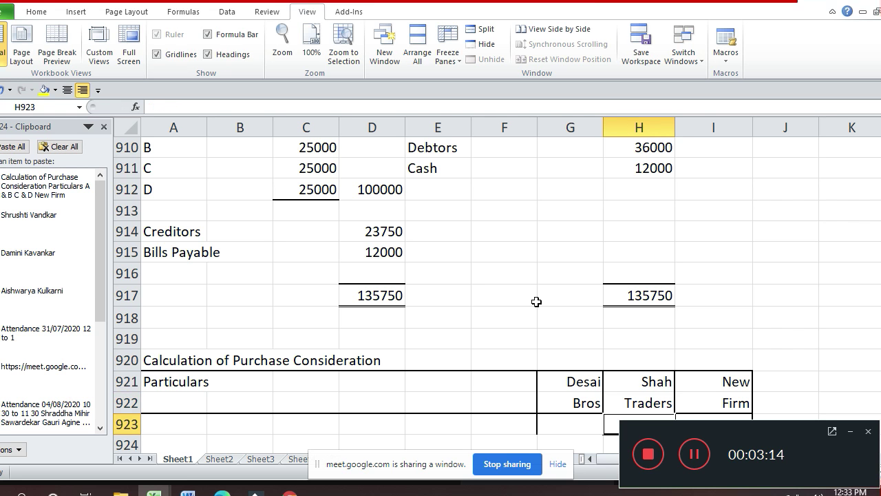
pyautogui.press('Up')
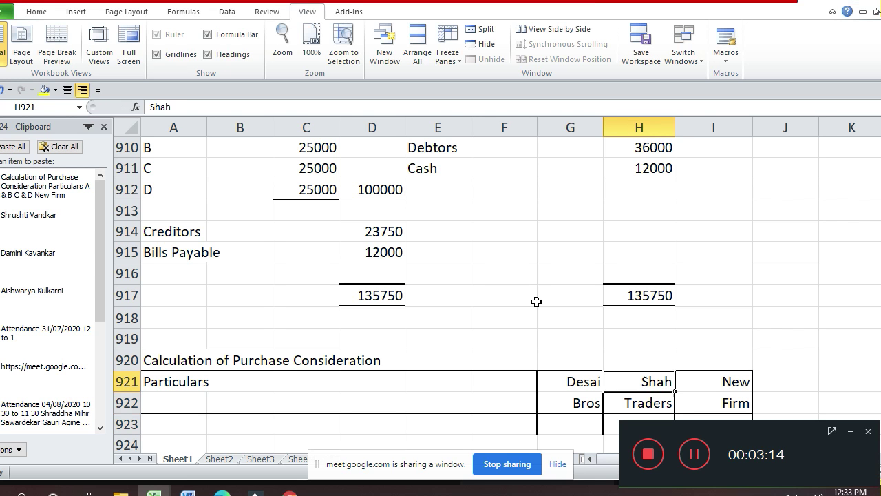
# - Head the third firm column 'Desha &' over 'Co.' in I921:I922
pyautogui.press('Right')
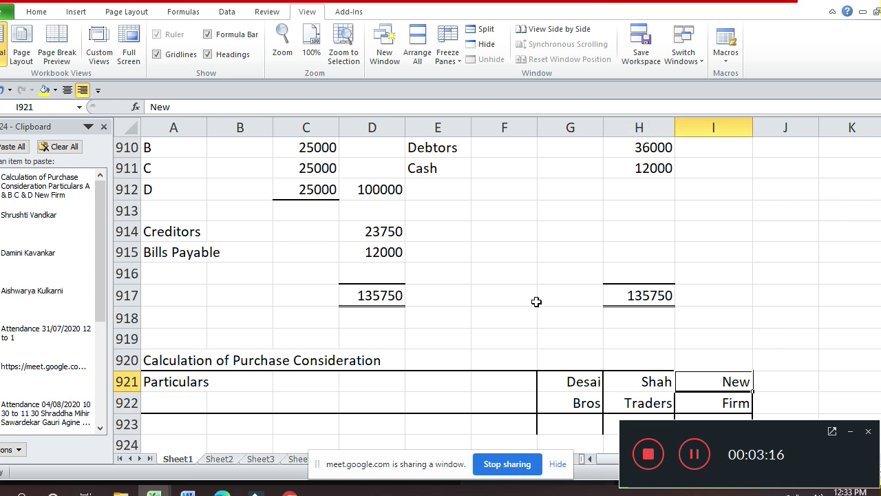
pyautogui.write('D')
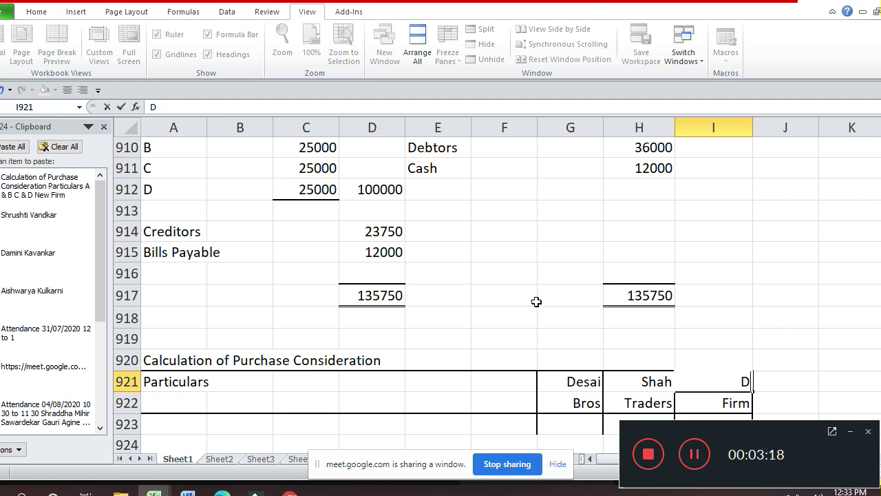
pyautogui.write('esha')
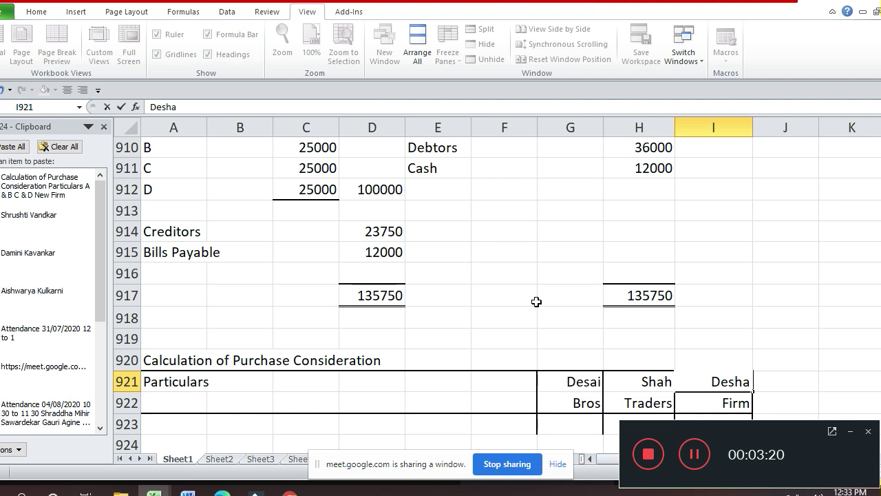
pyautogui.write(' &')
pyautogui.press('Return')
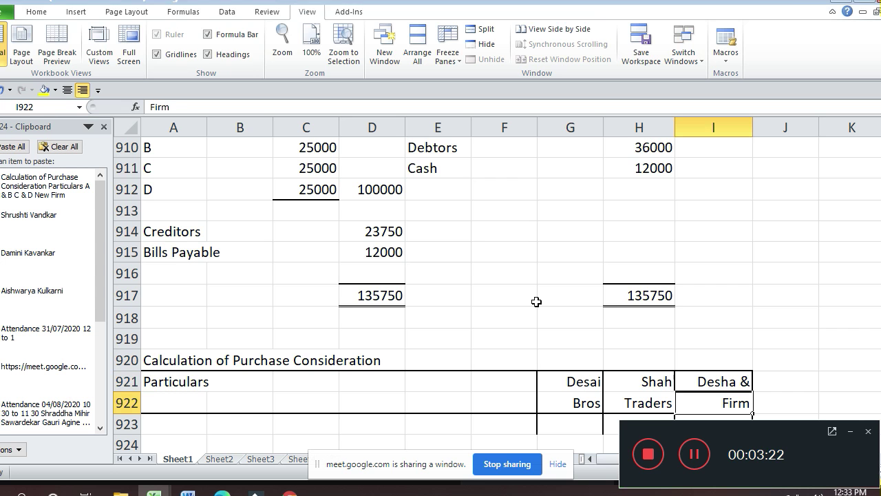
pyautogui.write('Co.')
pyautogui.press('Return')
pyautogui.press('Down')
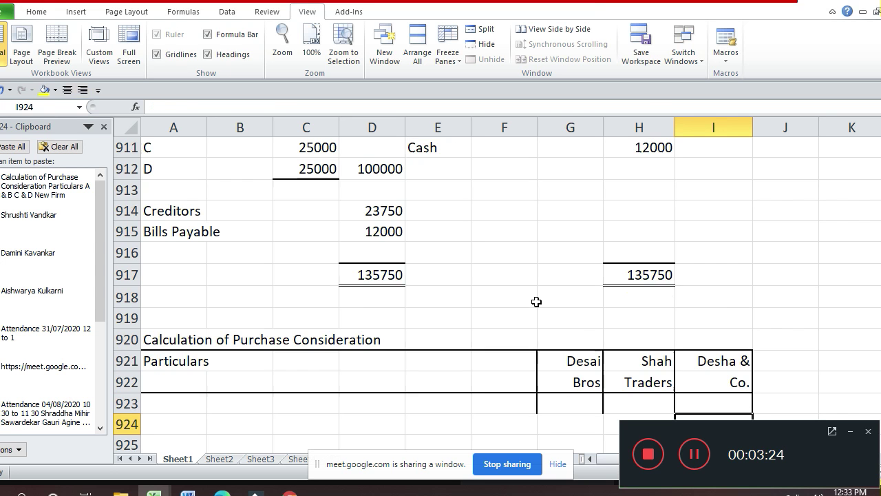
pyautogui.press('Down')
pyautogui.press('Up')
pyautogui.press('Up')
pyautogui.press('Up')
pyautogui.press('Up')
pyautogui.press('Left')
pyautogui.press('Left')
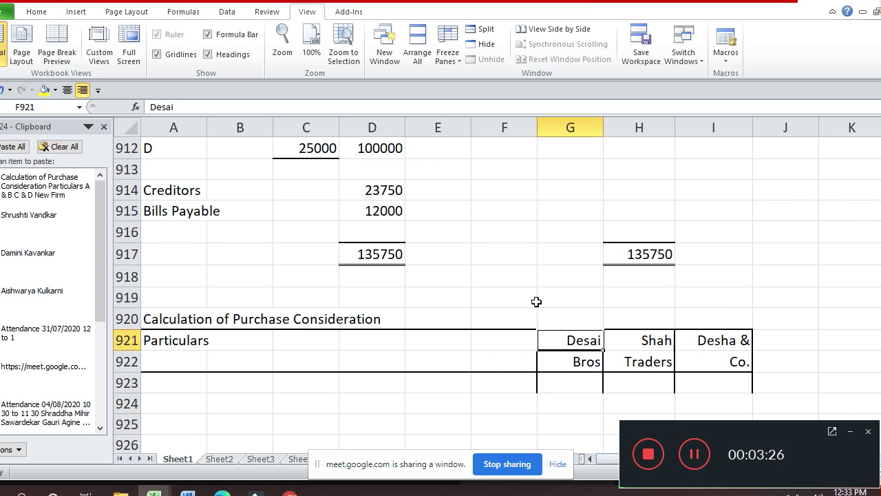
pyautogui.press('Left')
pyautogui.press('Left')
pyautogui.press('Left')
pyautogui.press('Left')
pyautogui.press('Left')
pyautogui.press('Left')
# - Select the table range A921:I947 from the Particulars row down to row 947
pyautogui.hotkey('shift', 'Right')
pyautogui.hotkey('shift', 'Right')
pyautogui.hotkey('shift', 'Right')
pyautogui.hotkey('shift', 'Right')
pyautogui.hotkey('shift', 'Right')
pyautogui.hotkey('shift', 'Right')
pyautogui.hotkey('shift', 'Right')
pyautogui.hotkey('shift', 'Right')
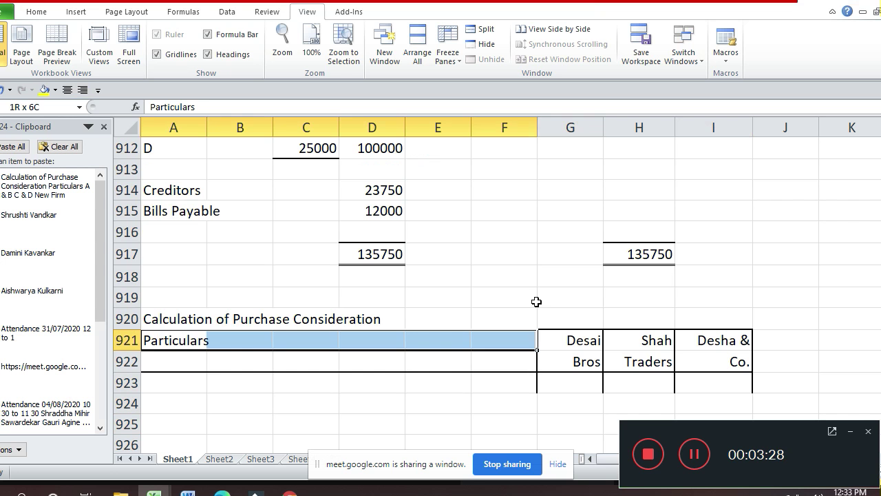
pyautogui.hotkey('shift', 'Down')
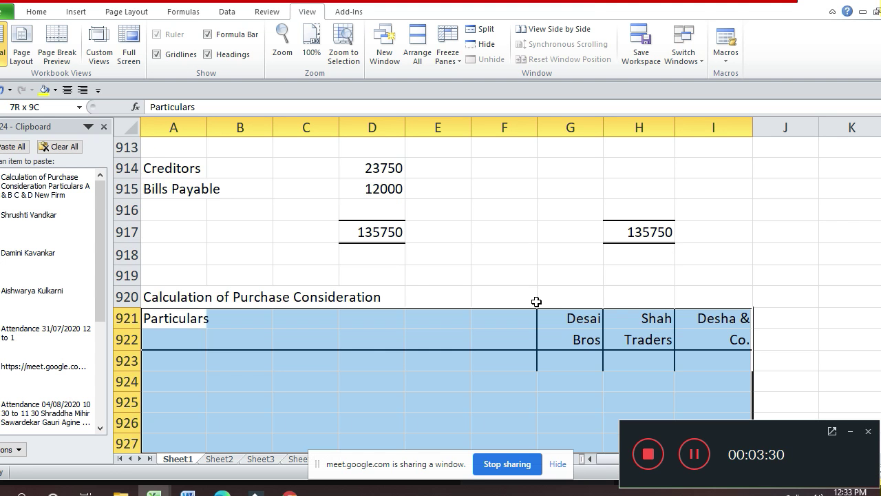
pyautogui.scroll(-1, 537, 302)
pyautogui.scroll(-5, 537, 302)
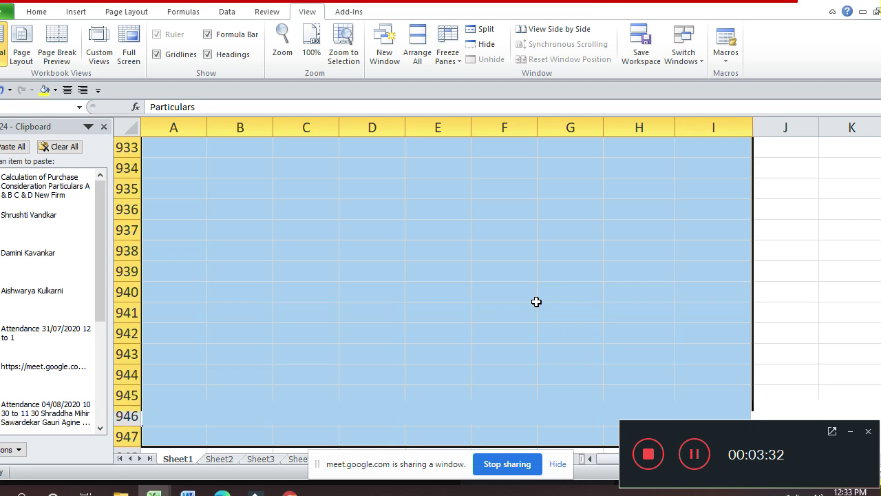
pyautogui.moveTo(536, 302); pyautogui.dragTo(536, 302)
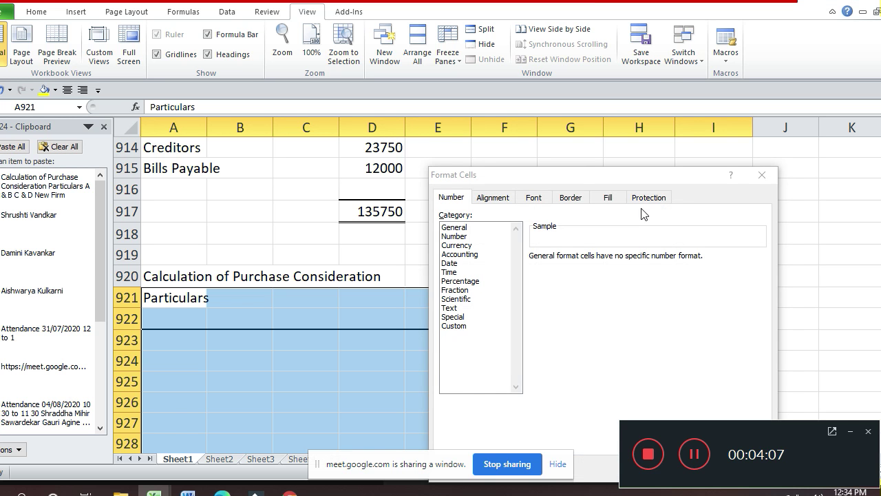
# - Apply an outline border around the whole purchase consideration table
pyautogui.click(576, 198)
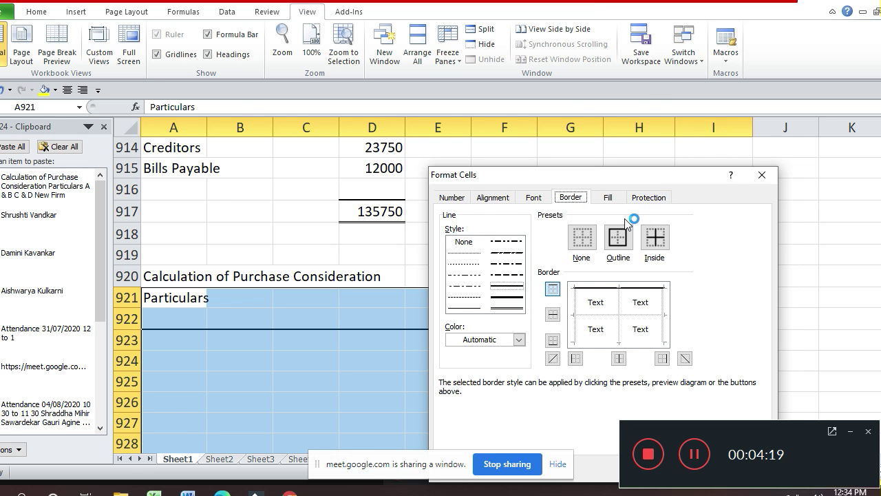
pyautogui.click(619, 238)
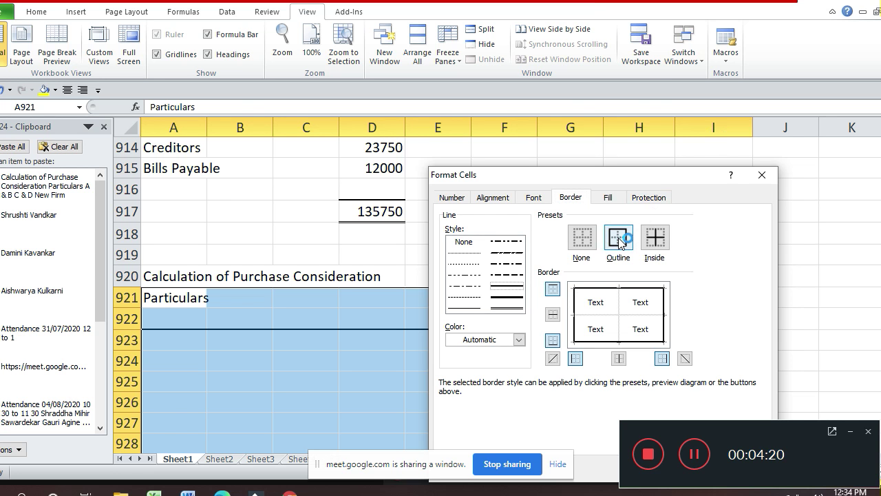
pyautogui.press('Return')
# - Give the firm columns G921:I947 an outline plus inside vertical borders
pyautogui.press('Right')
pyautogui.press('Right')
pyautogui.press('Right')
pyautogui.press('Right')
pyautogui.press('Right')
pyautogui.press('Right')
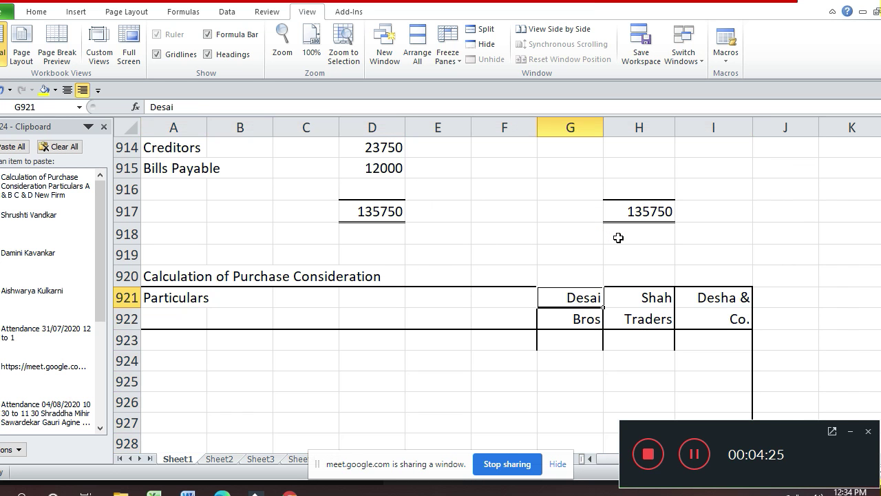
pyautogui.hotkey('shift', 'Right')
pyautogui.hotkey('shift', 'Right')
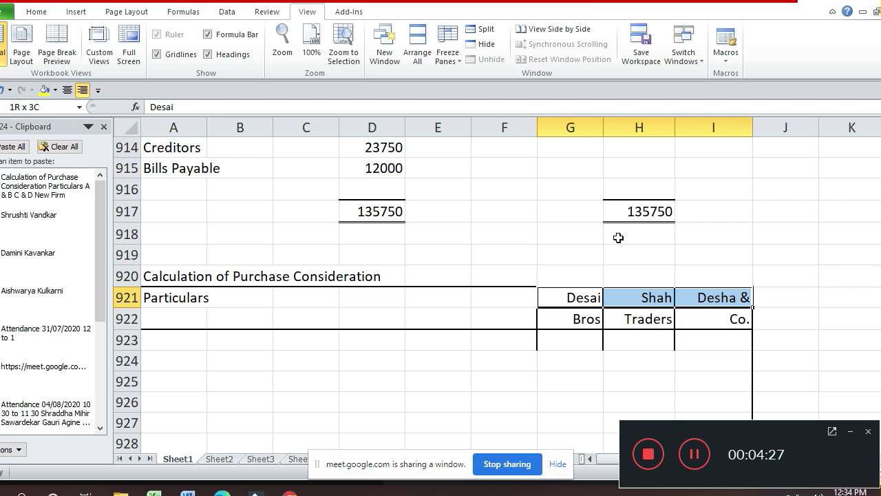
pyautogui.hotkey('shift', 'Down')
pyautogui.hotkey('shift', 'Down')
pyautogui.hotkey('shift', 'Down')
pyautogui.hotkey('shift', 'Down')
pyautogui.hotkey('shift', 'Down')
pyautogui.hotkey('shift', 'Down')
pyautogui.hotkey('shift', 'Down')
pyautogui.hotkey('shift', 'Down')
pyautogui.hotkey('shift', 'Down')
pyautogui.hotkey('shift', 'Down')
pyautogui.hotkey('shift', 'Down')
pyautogui.hotkey('shift', 'Down')
pyautogui.hotkey('shift', 'Down')
pyautogui.hotkey('shift', 'Down')
pyautogui.hotkey('shift', 'Down')
pyautogui.hotkey('shift', 'Down')
pyautogui.hotkey('shift', 'Down')
pyautogui.hotkey('shift', 'Down')
pyautogui.hotkey('shift', 'Down')
pyautogui.hotkey('shift', 'Down')
pyautogui.hotkey('shift', 'Down')
pyautogui.hotkey('shift', 'Down')
pyautogui.hotkey('shift', 'Down')
pyautogui.hotkey('shift', 'Down')
pyautogui.hotkey('shift', 'Down')
pyautogui.hotkey('shift', 'Down')
pyautogui.hotkey('shift', 'Down')
pyautogui.hotkey('shift', 'Down')
pyautogui.hotkey('shift', 'Down')
pyautogui.hotkey('shift', 'Down')
pyautogui.hotkey('shift', 'Down')
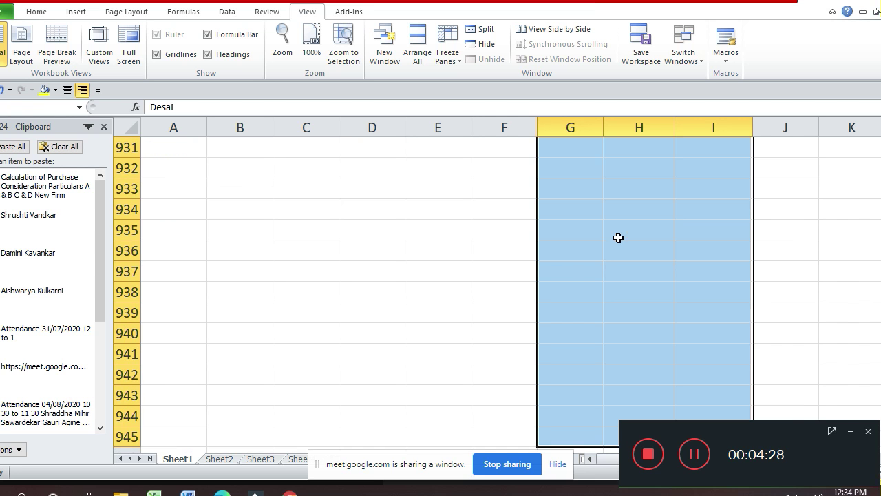
pyautogui.hotkey('shift', 'Up')
pyautogui.hotkey('shift', 'Up')
pyautogui.hotkey('shift', 'Up')
pyautogui.hotkey('shift', 'Up')
pyautogui.hotkey('shift', 'Up')
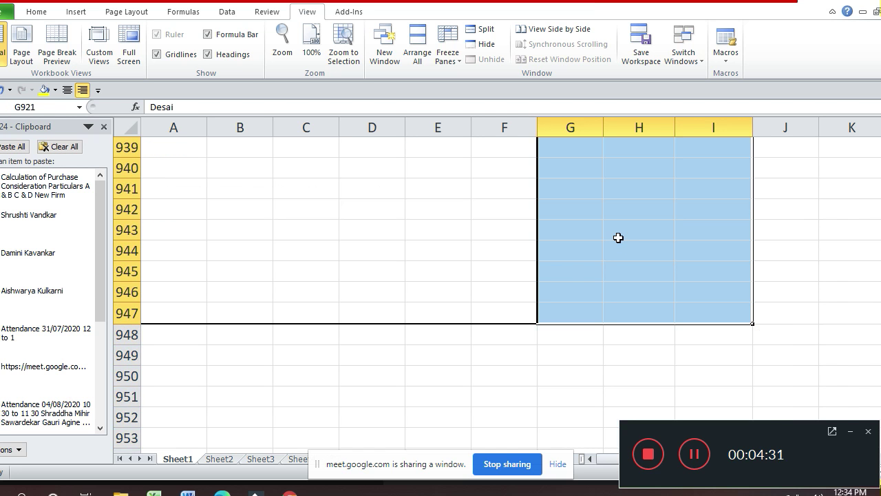
pyautogui.hotkey('ctrl', '1')
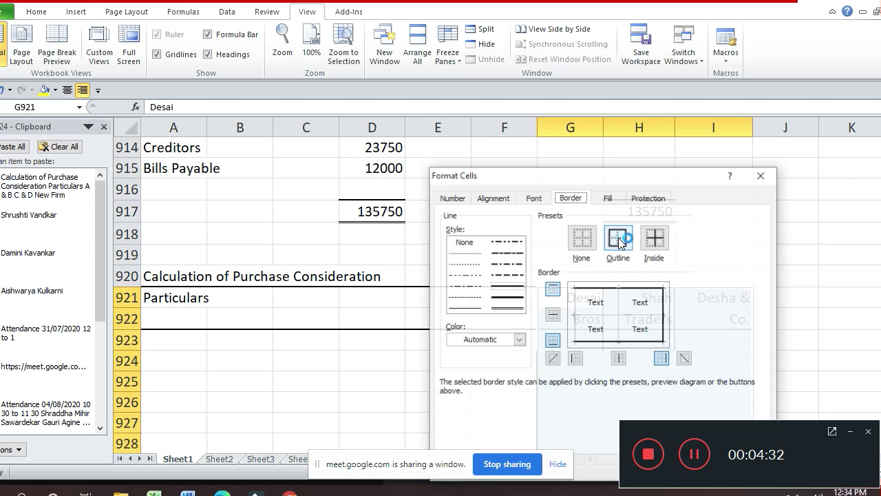
pyautogui.click(618, 238)
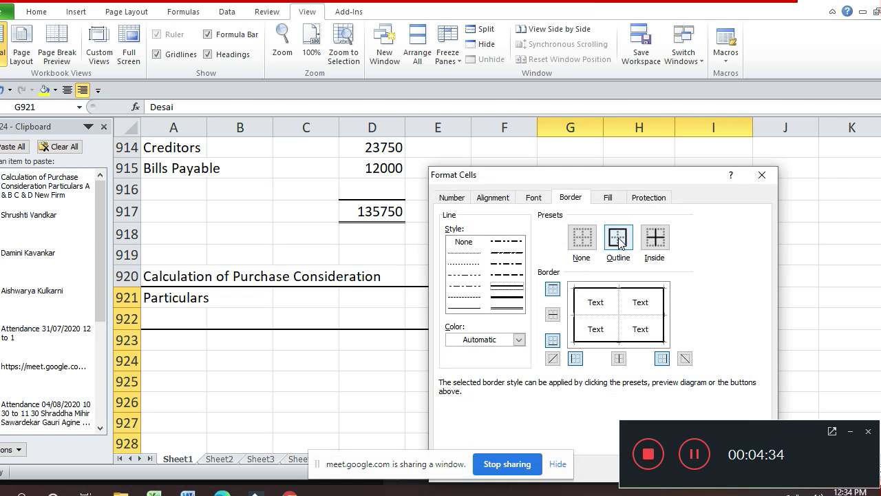
pyautogui.click(621, 330)
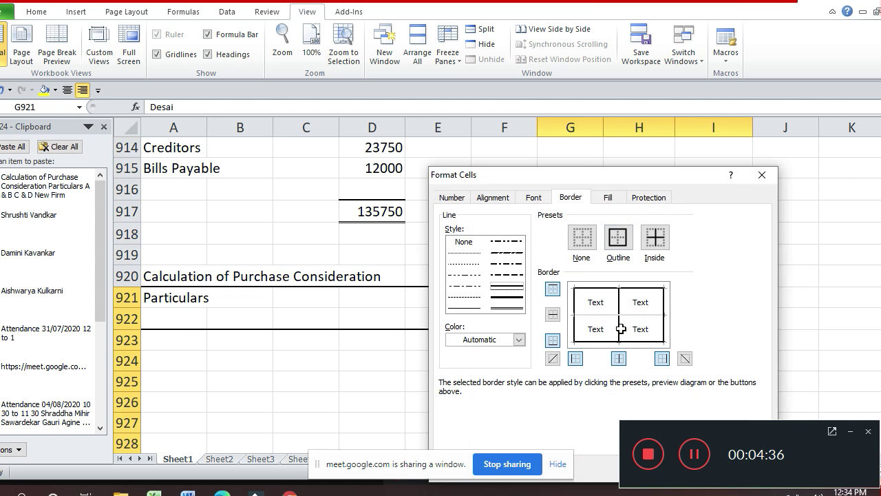
pyautogui.press('Return')
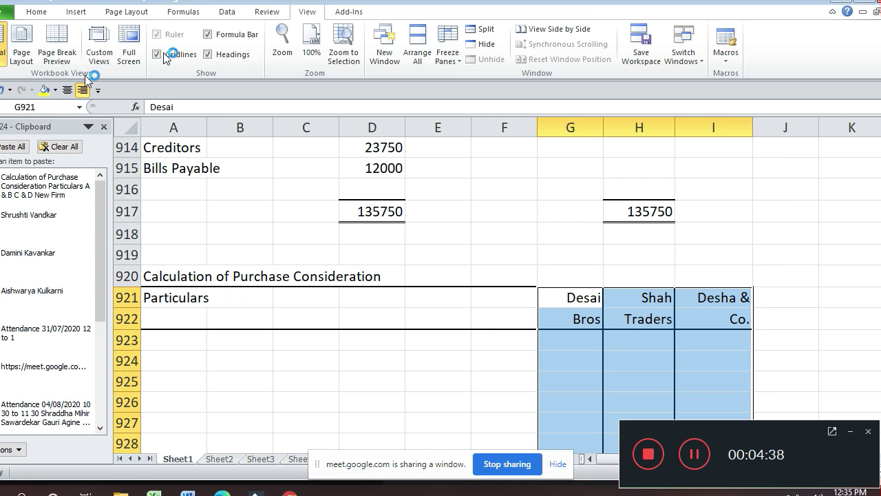
# - Right-align the three firm columns from the Home tab
pyautogui.click(36, 12)
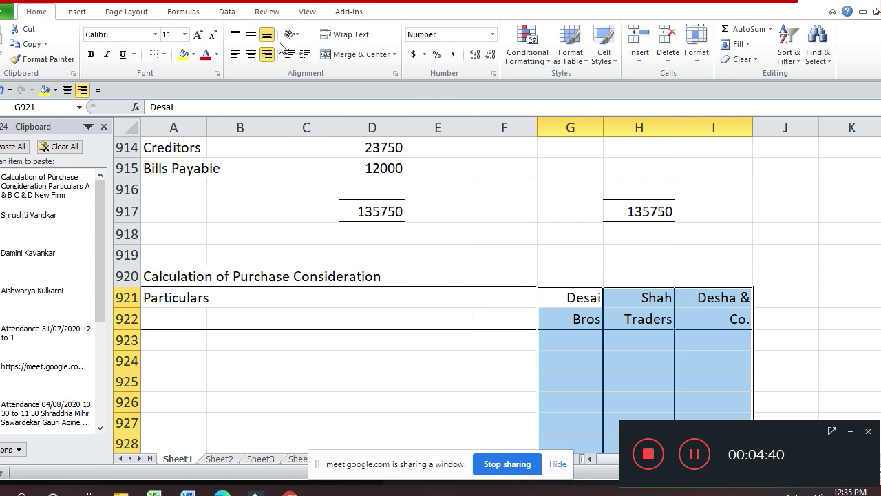
pyautogui.click(268, 58)
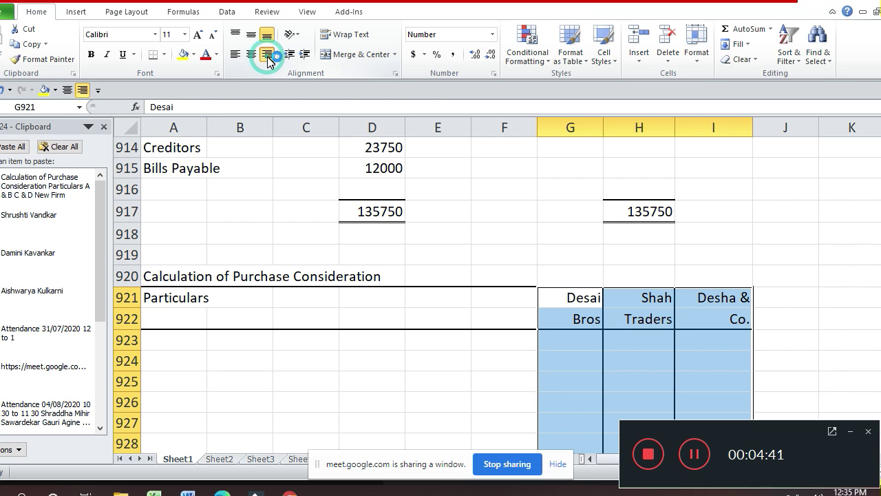
pyautogui.press('Down')
pyautogui.press('Down')
pyautogui.press('Down')
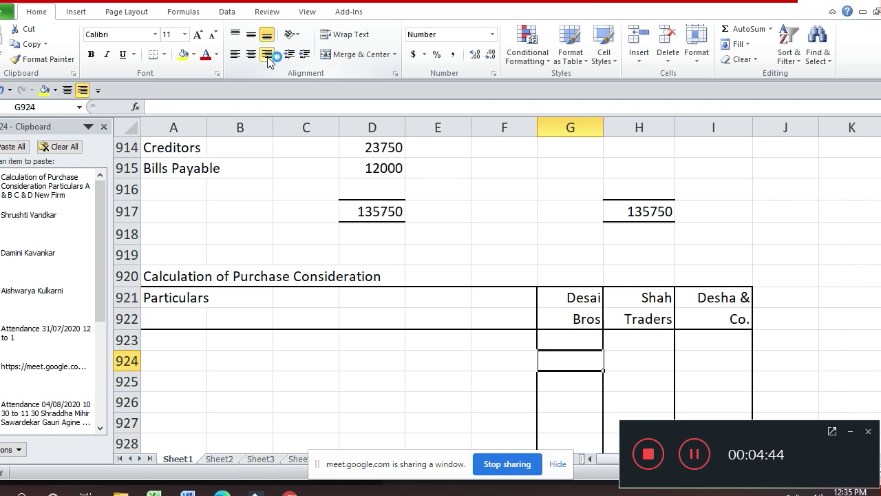
# - Label row 924 'Assets taken over' and row 925 'Building'
pyautogui.press('Left')
pyautogui.press('Left')
pyautogui.press('Left')
pyautogui.press('Left')
pyautogui.press('Left')
pyautogui.press('Left')
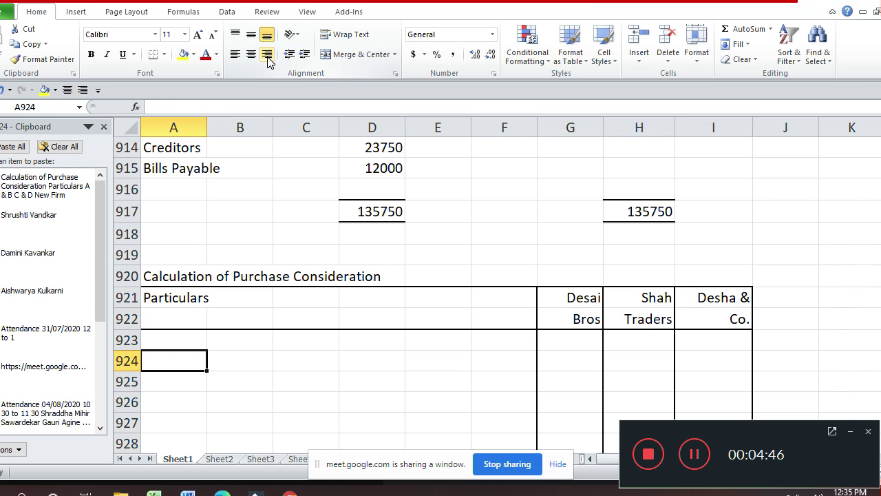
pyautogui.write('Asset')
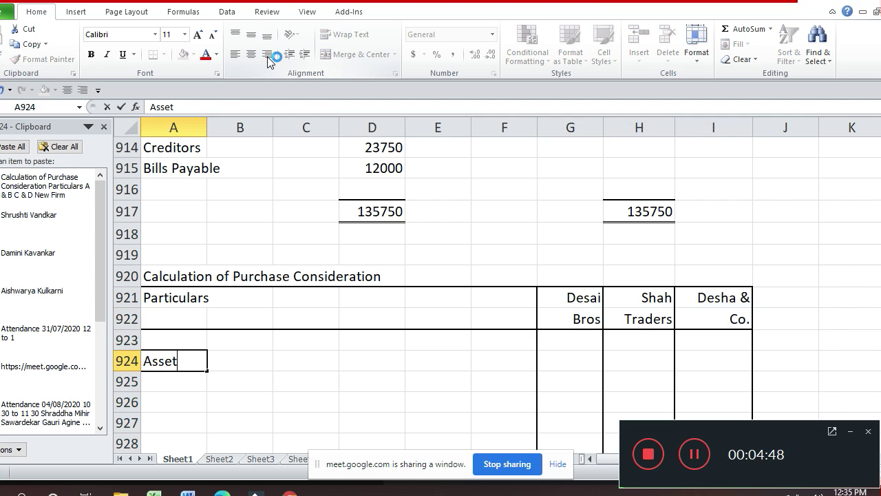
pyautogui.write('s ta')
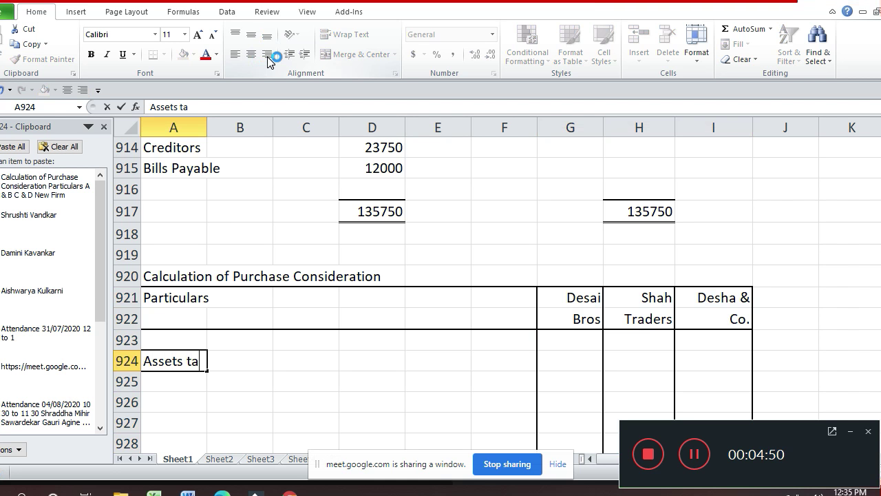
pyautogui.write('ken over')
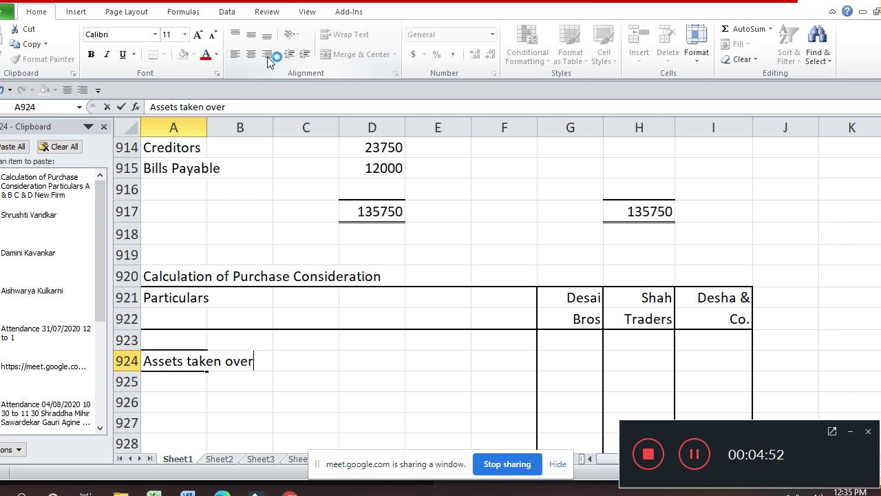
pyautogui.press('Return')
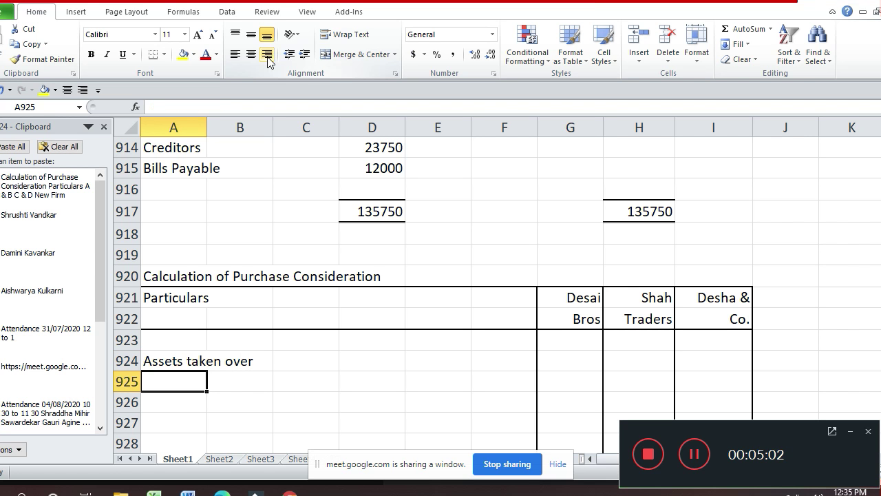
pyautogui.write('Building')
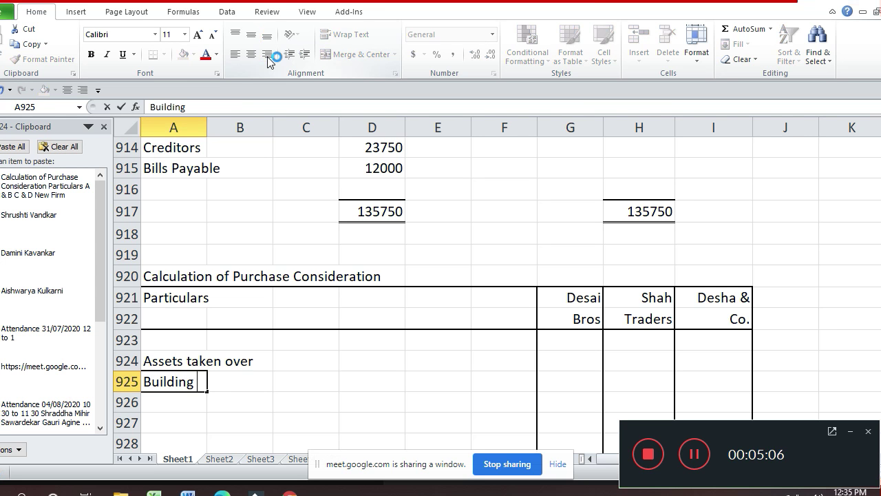
pyautogui.press('Return')
# - Enter Building values 60000, 80000 and 140000 under Desai Bros, Shah Traders and Desha & Co
pyautogui.press('Up')
pyautogui.press('Right')
pyautogui.press('Right')
pyautogui.press('Right')
pyautogui.press('Right')
pyautogui.press('Right')
pyautogui.press('Right')
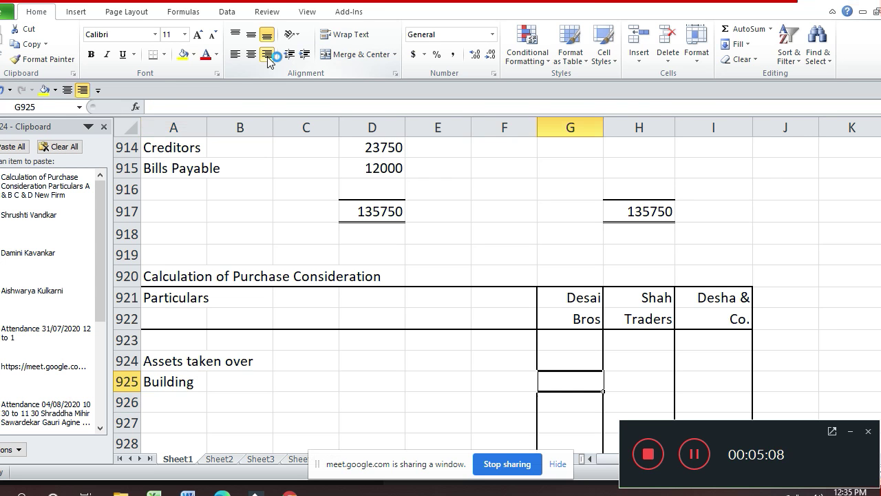
pyautogui.write('60000')
pyautogui.press('Return')
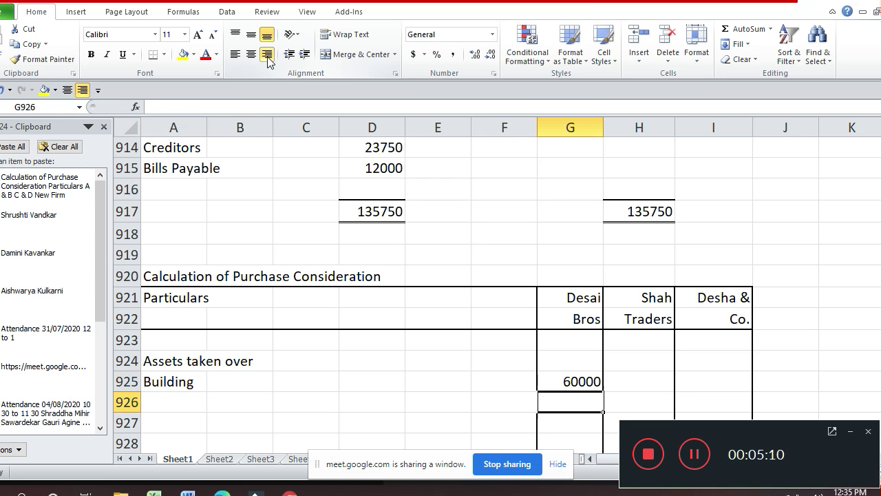
pyautogui.press('Up')
pyautogui.press('Right')
pyautogui.write('80000')
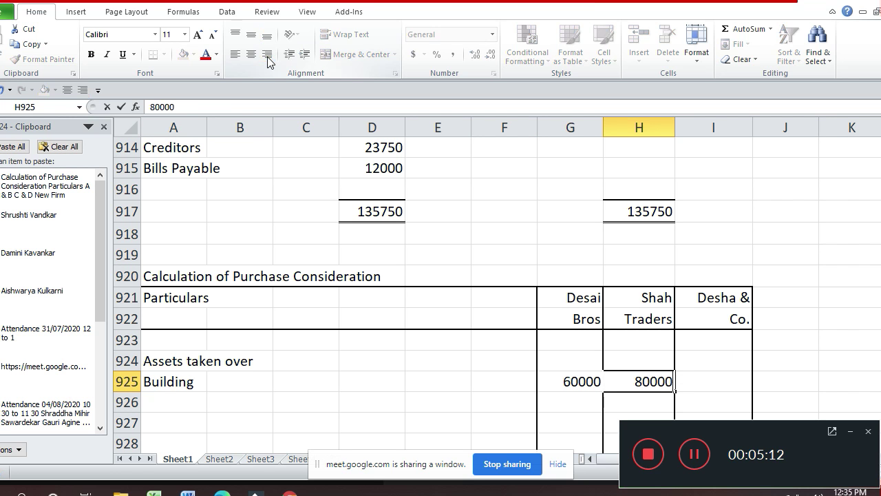
pyautogui.press('Return')
pyautogui.press('Up')
pyautogui.press('Right')
pyautogui.write('10')
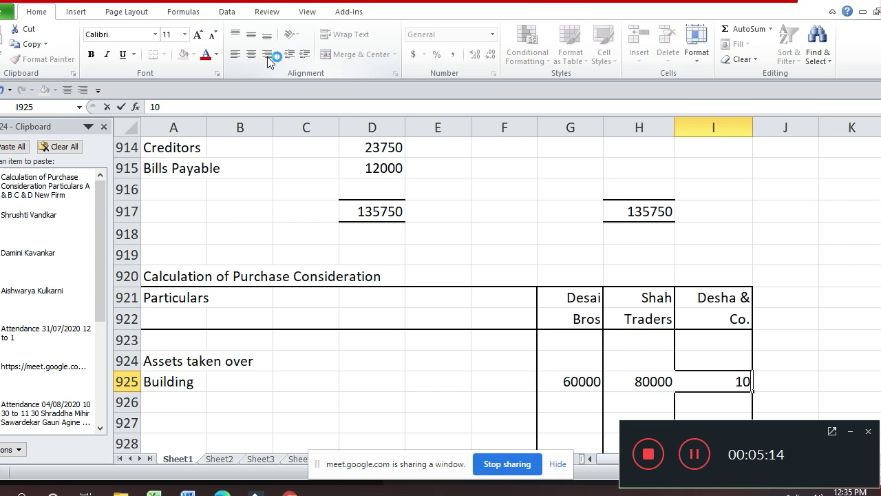
pyautogui.press('BackSpace')
pyautogui.write('40000')
pyautogui.press('Return')
pyautogui.press('Left')
pyautogui.press('Left')
pyautogui.press('Left')
pyautogui.press('Left')
pyautogui.press('Left')
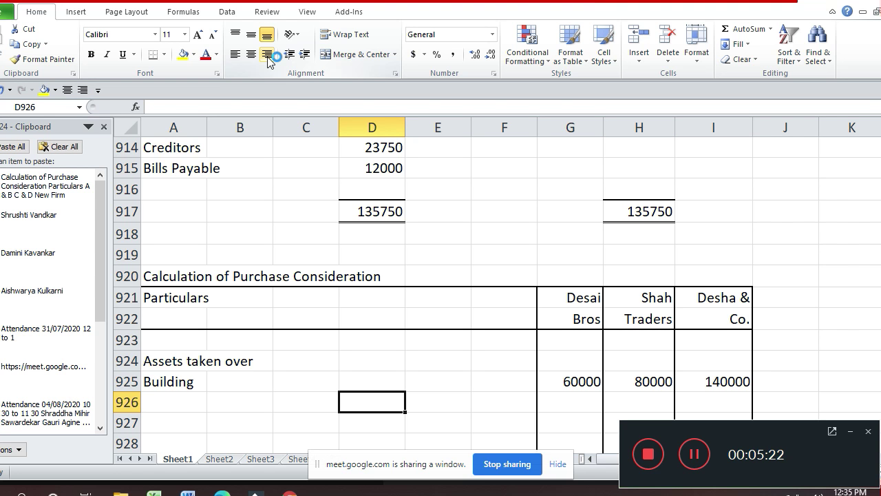
pyautogui.press('Left')
pyautogui.press('Left')
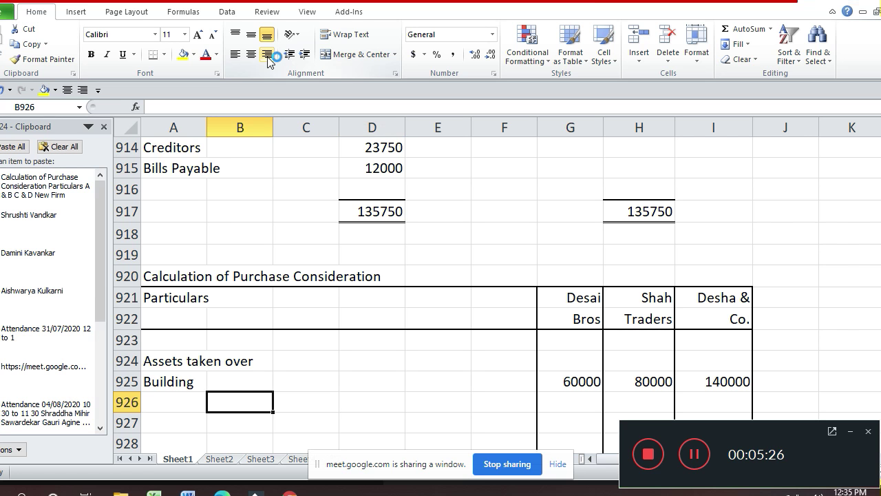
# - Enter Furniture in A926 with 6000 under Desai Bros and 6000 under Desha & Co
pyautogui.press('Left')
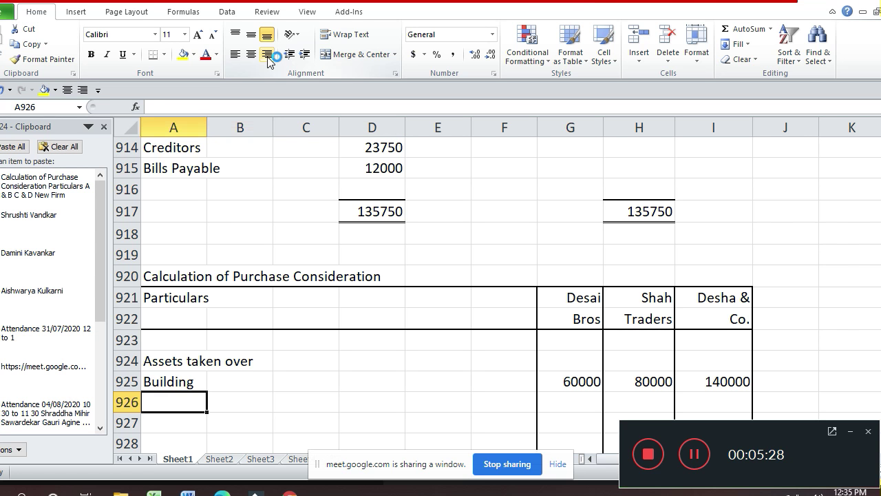
pyautogui.write('Furn')
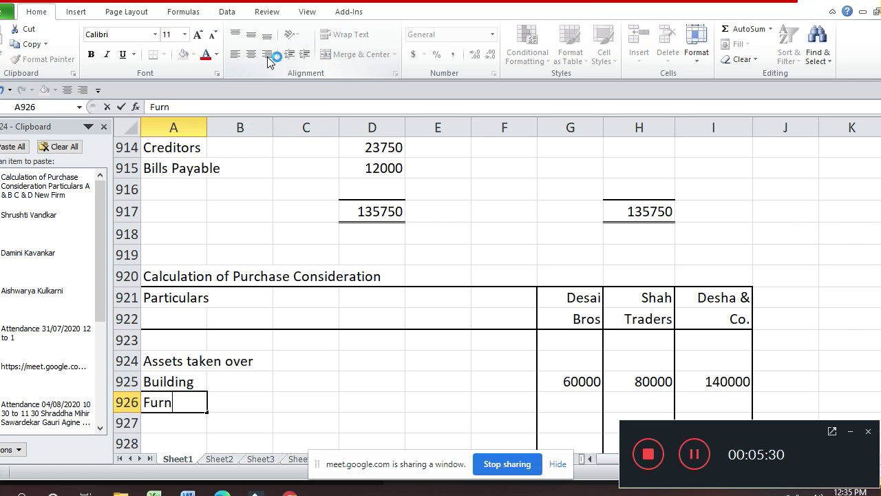
pyautogui.write('iture')
pyautogui.press('Return')
pyautogui.press('Return')
pyautogui.press('Return')
pyautogui.press('Return')
pyautogui.press('Return')
pyautogui.press('Return')
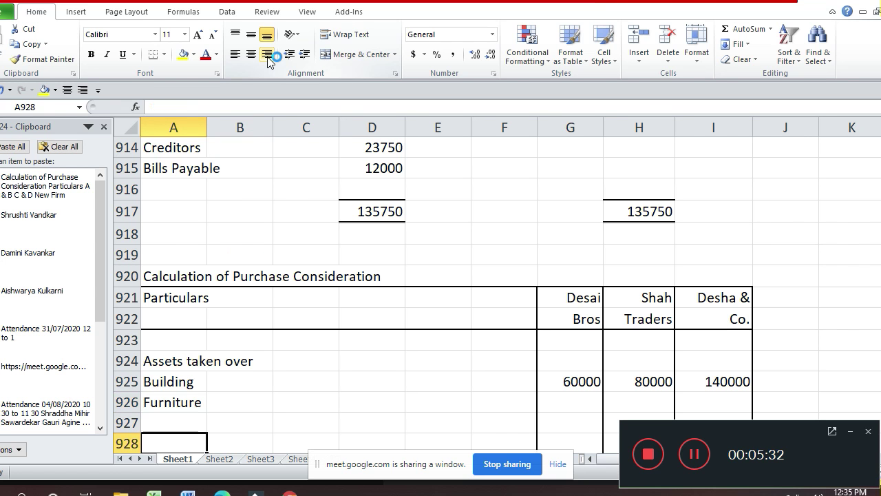
pyautogui.press('Up')
pyautogui.press('Up')
pyautogui.press('Up')
pyautogui.press('Up')
pyautogui.press('Up')
pyautogui.press('Up')
pyautogui.press('Right')
pyautogui.press('Right')
pyautogui.press('Right')
pyautogui.press('Right')
pyautogui.press('Right')
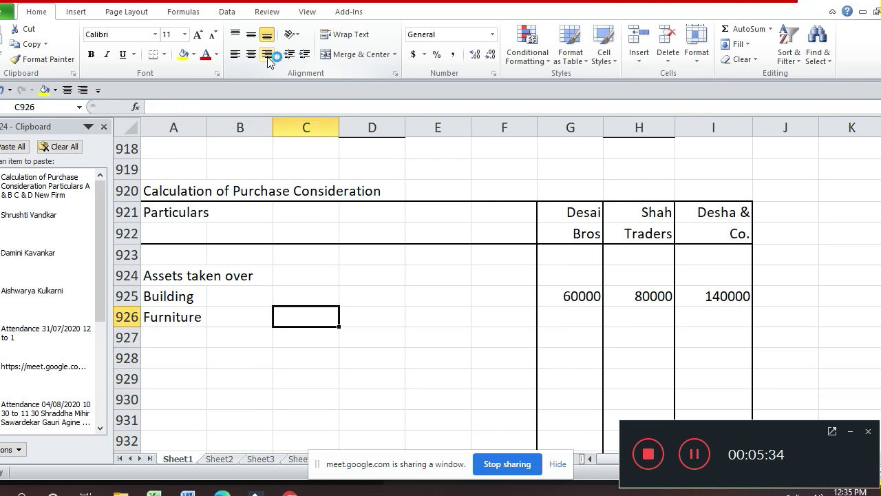
pyautogui.press('Right')
pyautogui.write('6000')
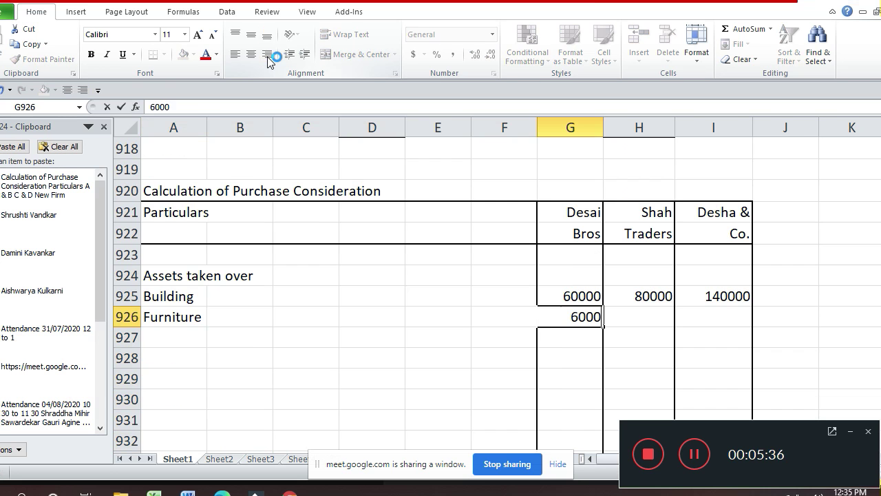
pyautogui.press('Return')
pyautogui.press('Up')
pyautogui.press('Right')
pyautogui.press('Right')
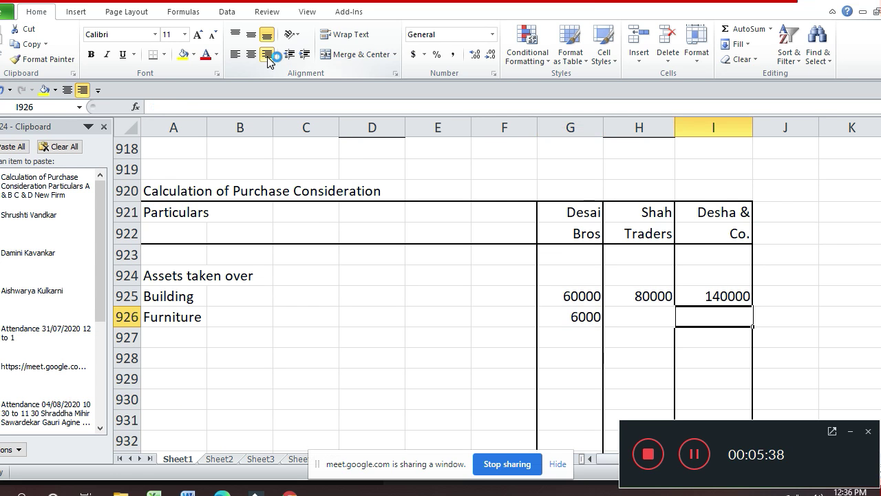
pyautogui.write('6000')
pyautogui.press('Return')
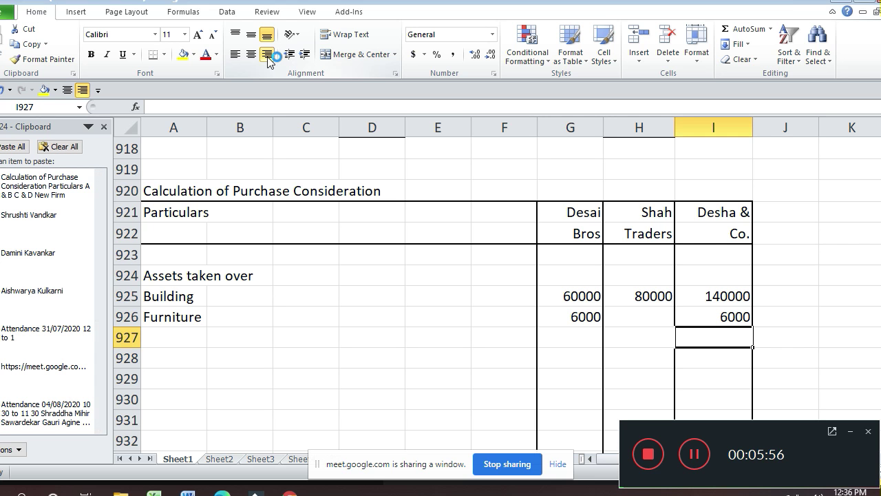
# - Enter Investment in A927 with 30000 under both Desai Bros and Desha & Co
pyautogui.press('Left')
pyautogui.press('Left')
pyautogui.press('Left')
pyautogui.press('Left')
pyautogui.press('Left')
pyautogui.press('Left')
pyautogui.press('Left')
pyautogui.press('Left')
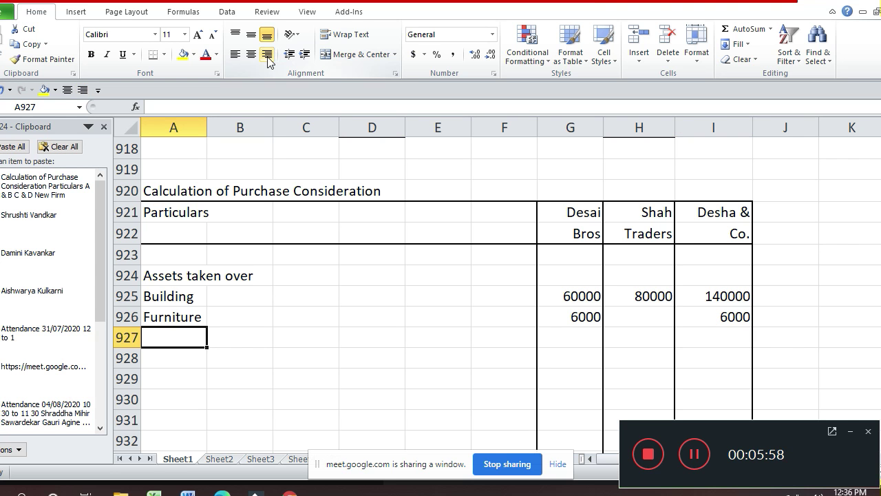
pyautogui.write('Inve')
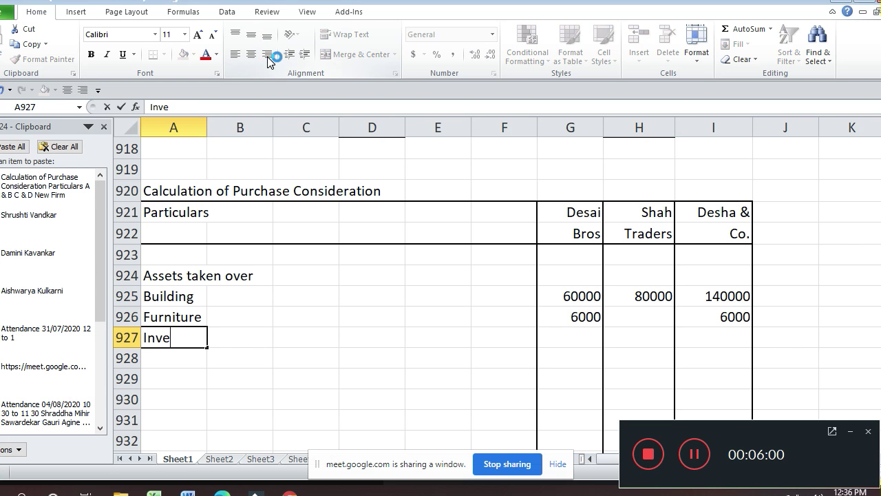
pyautogui.write('stment')
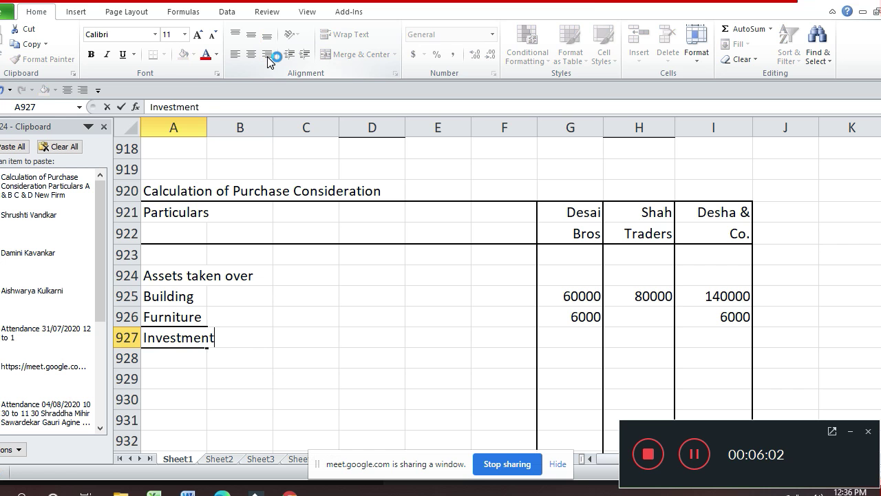
pyautogui.press('Return')
pyautogui.press('Up')
pyautogui.press('Right')
pyautogui.press('Right')
pyautogui.press('Right')
pyautogui.press('Right')
pyautogui.press('Right')
pyautogui.press('Right')
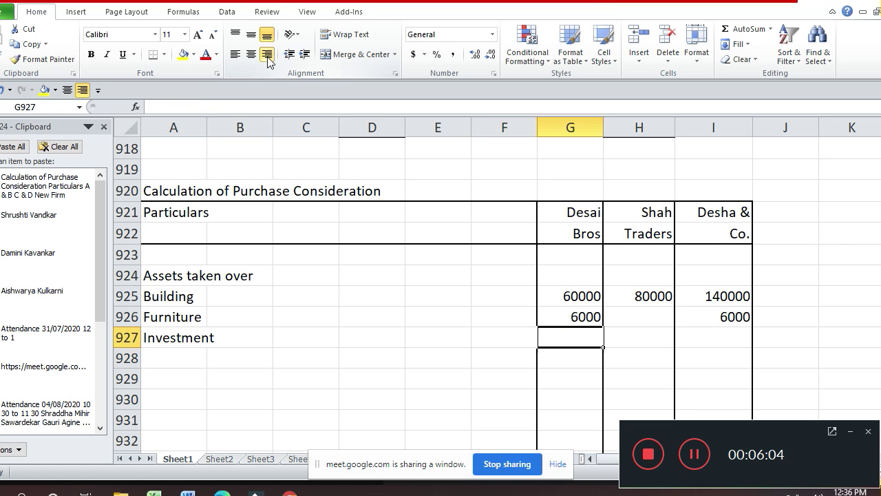
pyautogui.write('30000')
pyautogui.press('Return')
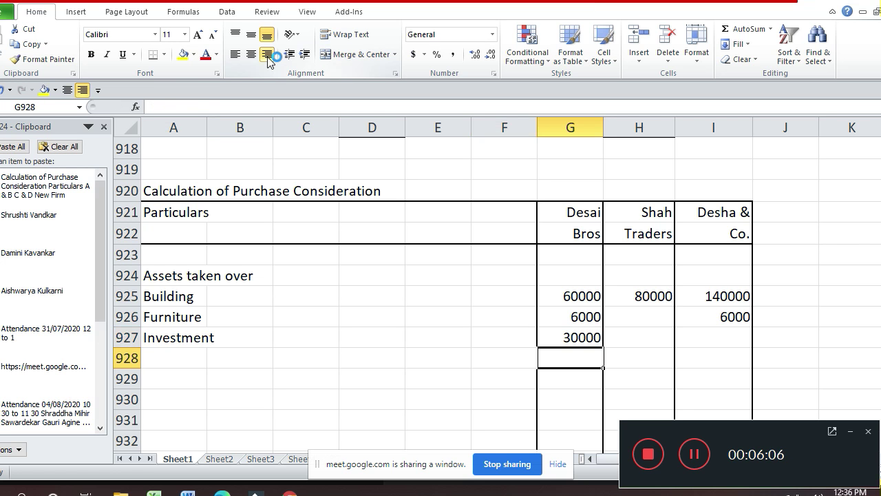
pyautogui.press('Up')
pyautogui.press('Right')
pyautogui.press('Right')
pyautogui.write('30000')
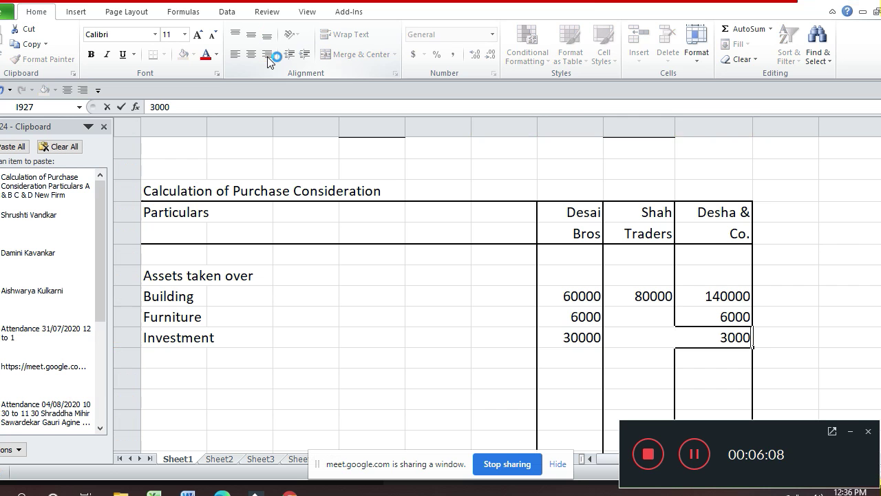
pyautogui.press('Return')
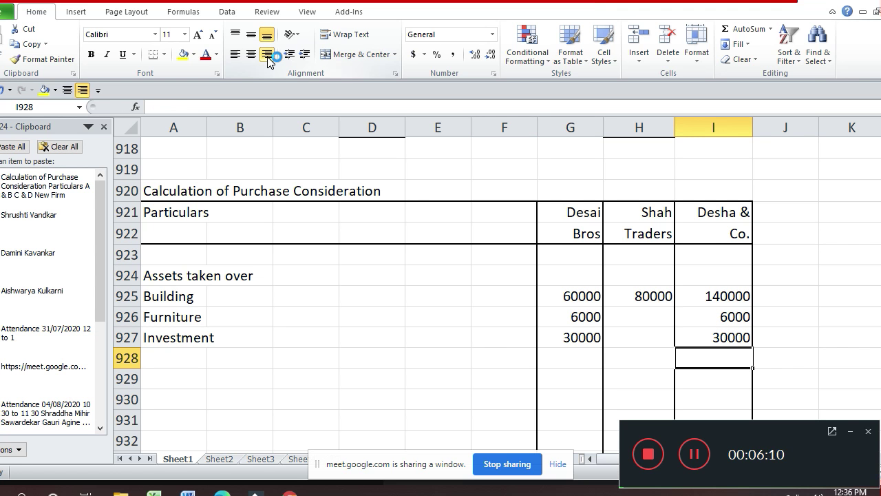
pyautogui.press('Left')
pyautogui.press('Left')
pyautogui.press('Left')
pyautogui.press('Left')
pyautogui.press('Left')
pyautogui.press('Left')
pyautogui.press('Left')
pyautogui.press('Left')
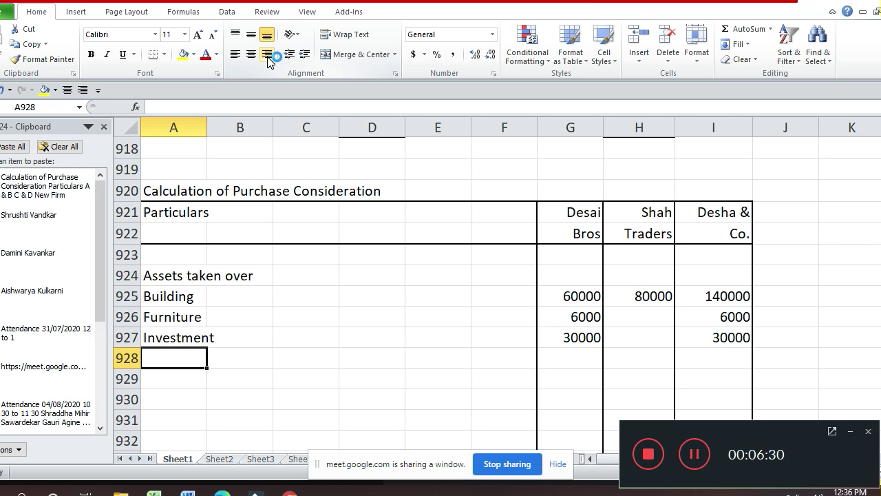
# - Add a Stock row with 30000, 42600 and 72600 for the three firms
pyautogui.write('Stock')
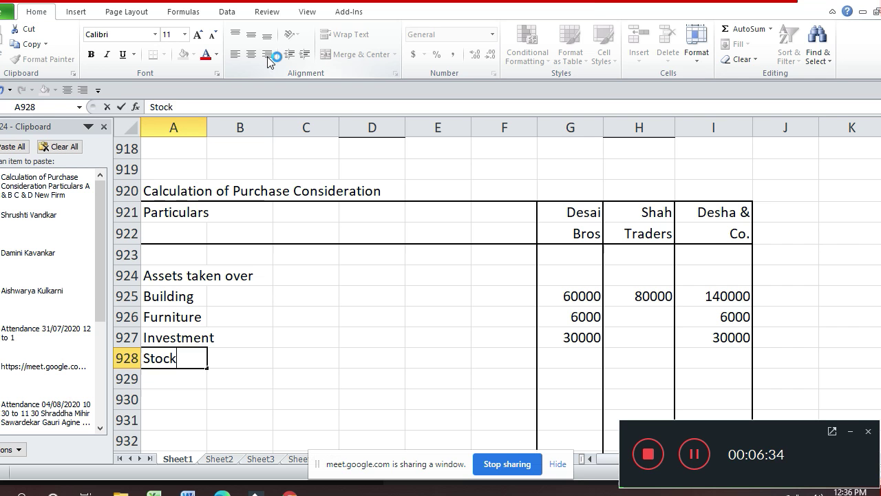
pyautogui.press('Return')
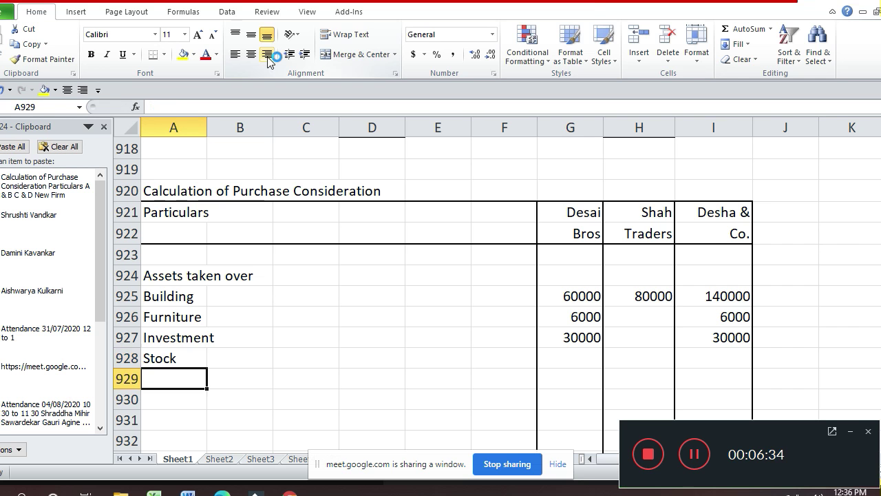
pyautogui.press('Up')
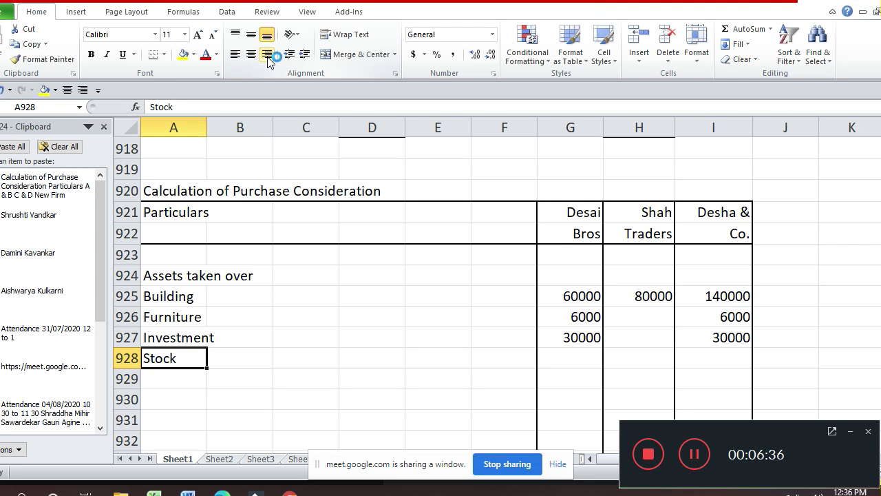
pyautogui.press('Right')
pyautogui.press('Right')
pyautogui.press('Right')
pyautogui.press('Right')
pyautogui.press('Right')
pyautogui.press('Right')
pyautogui.write('30000')
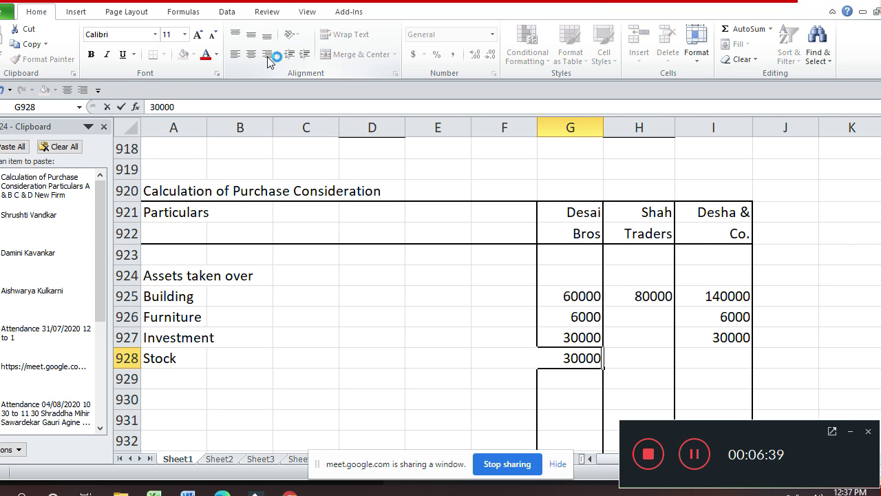
pyautogui.press('Return')
pyautogui.press('Down')
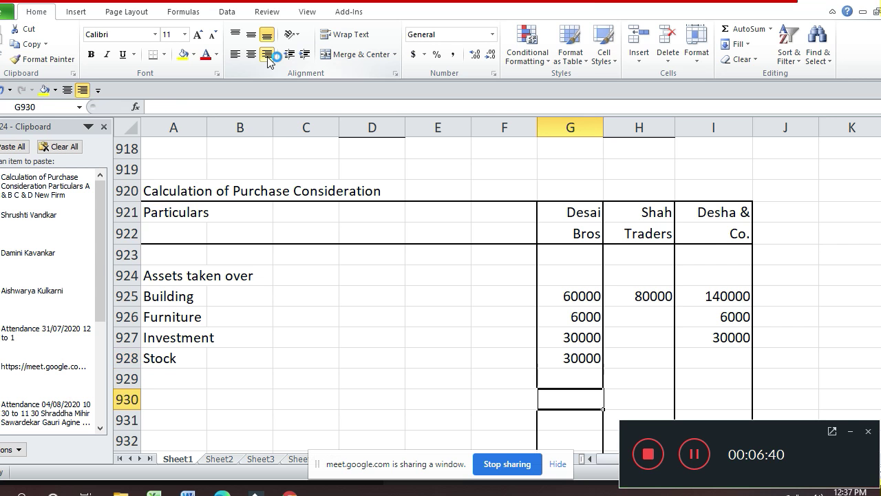
pyautogui.press('Up')
pyautogui.press('Up')
pyautogui.press('Right')
pyautogui.write('42600')
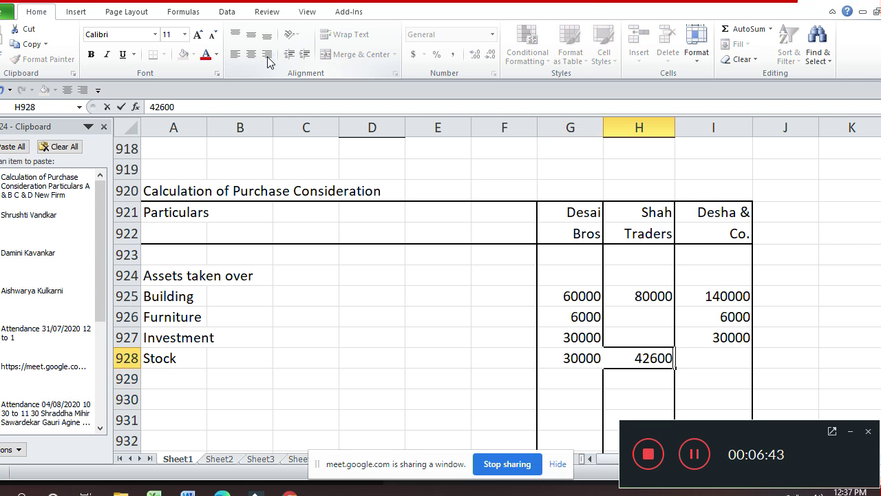
pyautogui.press('Return')
pyautogui.press('Up')
pyautogui.press('Right')
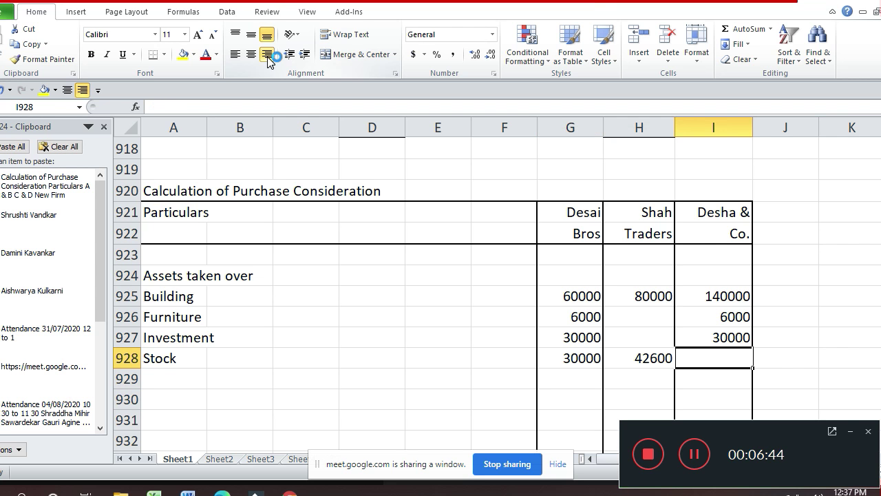
pyautogui.write('72600')
pyautogui.press('Return')
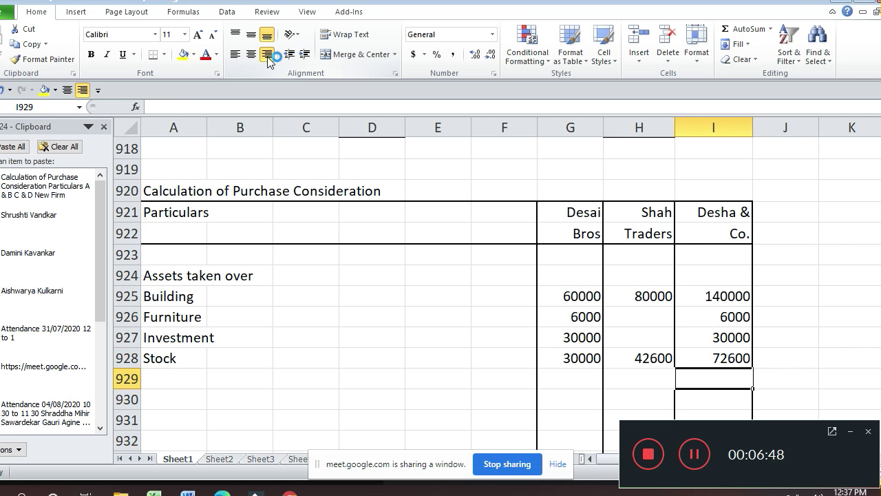
# - Add a Debtors row in row 929 with 20000, 75000 and 95000 in G929:I929
pyautogui.press('Home')
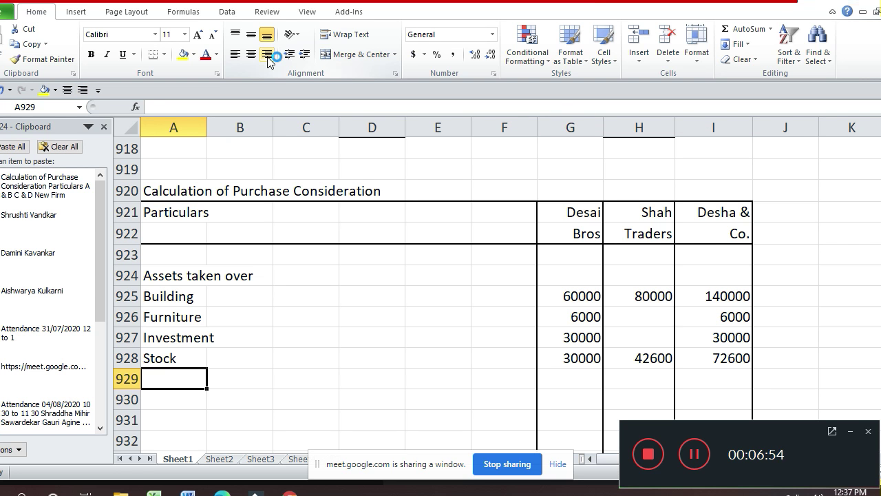
pyautogui.write('Debtor')
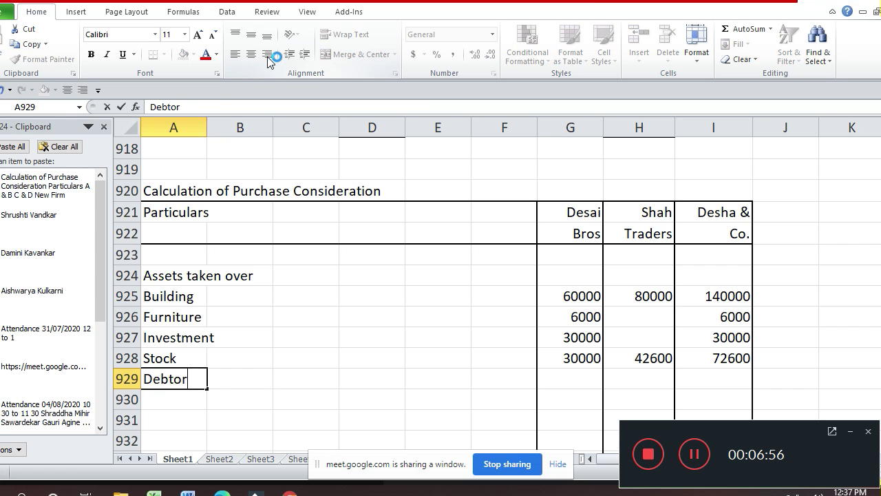
pyautogui.write('s')
pyautogui.press('Return')
pyautogui.press('Up')
pyautogui.press('Right')
pyautogui.press('Right')
pyautogui.press('Right')
pyautogui.press('Right')
pyautogui.press('Right')
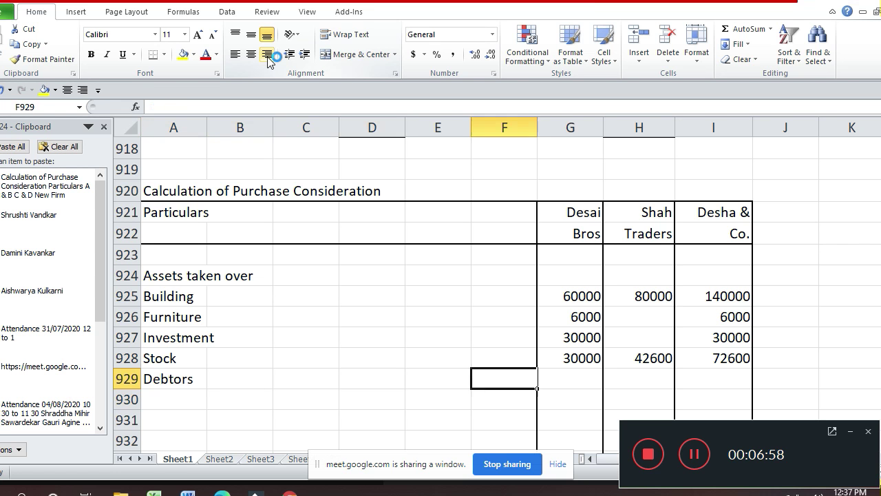
pyautogui.press('Right')
pyautogui.write('20000')
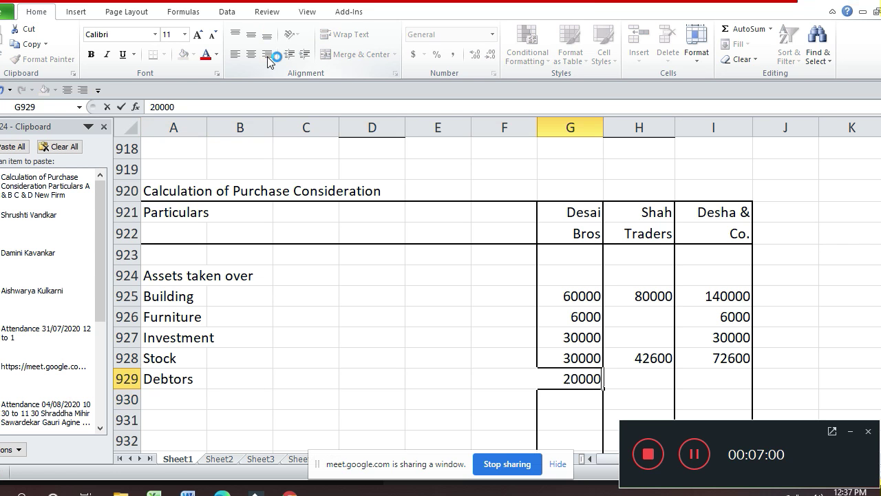
pyautogui.press('Return')
pyautogui.press('Up')
pyautogui.press('Right')
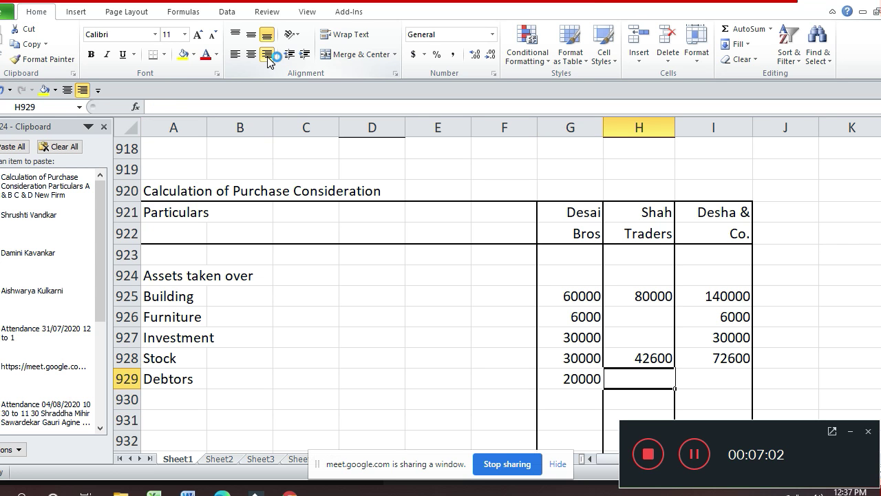
pyautogui.write('75000')
pyautogui.press('Return')
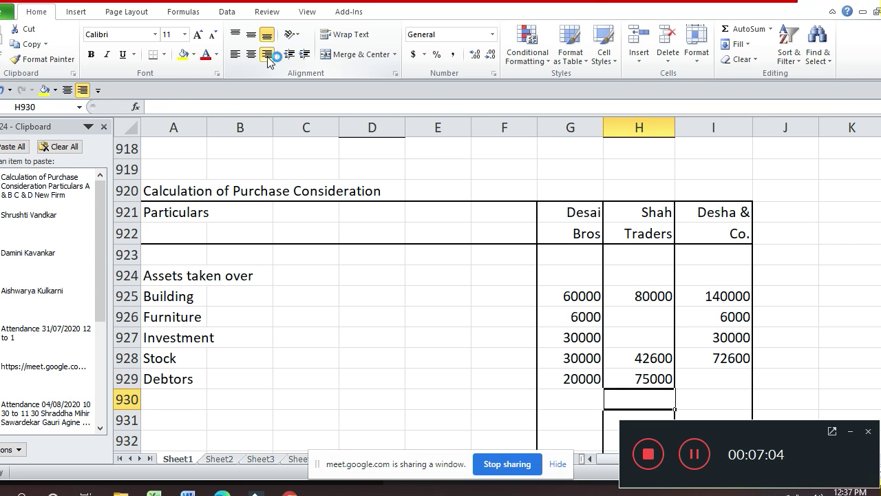
pyautogui.press('Up')
pyautogui.press('Right')
pyautogui.write('950')
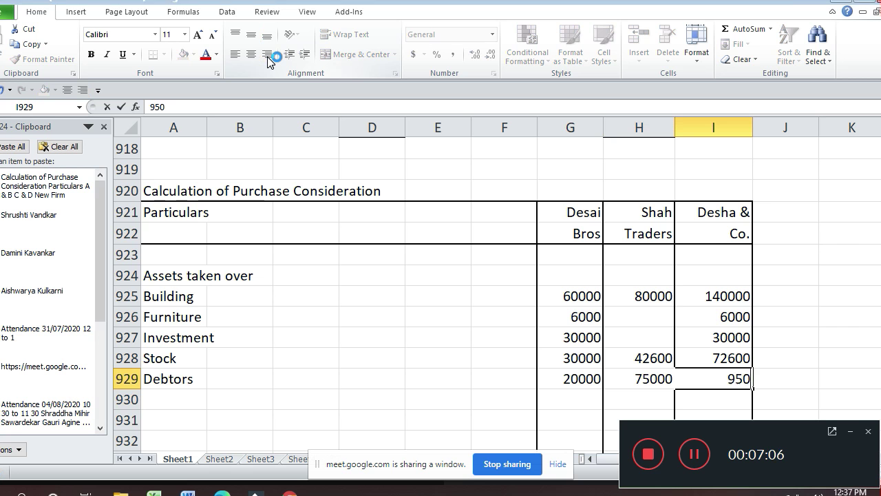
pyautogui.write('00')
pyautogui.press('Return')
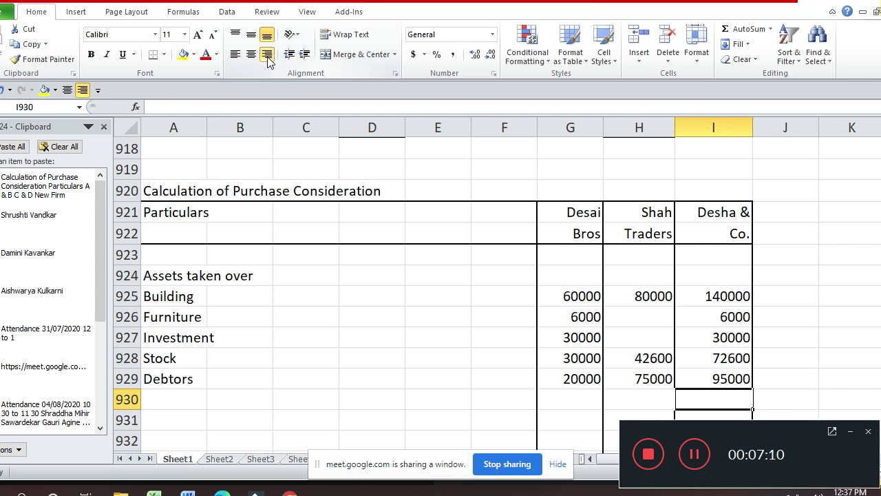
pyautogui.press('Left')
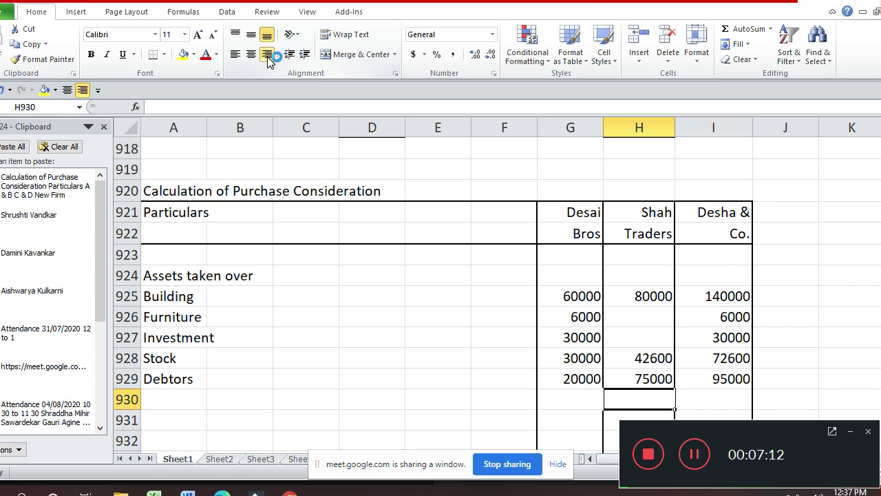
pyautogui.press('Left')
pyautogui.press('Left')
pyautogui.press('Left')
pyautogui.press('Left')
pyautogui.press('Left')
pyautogui.press('Left')
pyautogui.press('Left')
# - Add a Cash at Bank row in A930 with 10000, 10400 and 20400 in G930:I930
pyautogui.write('C')
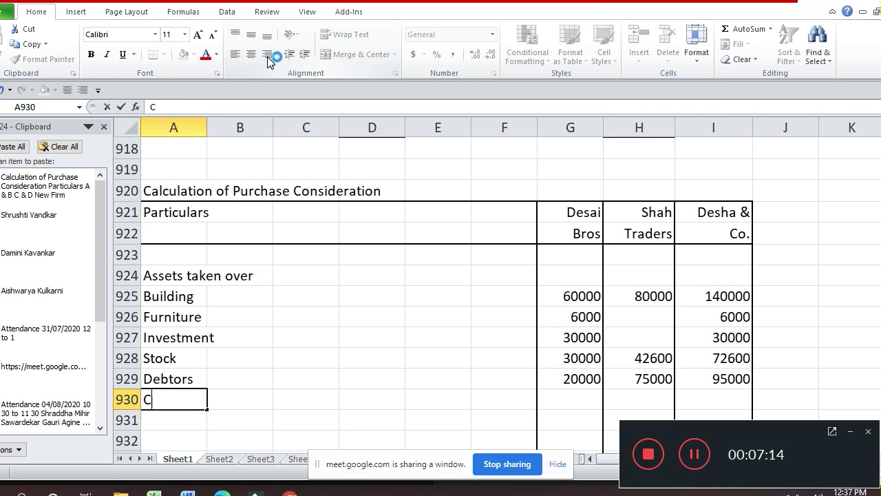
pyautogui.write('ash ar')
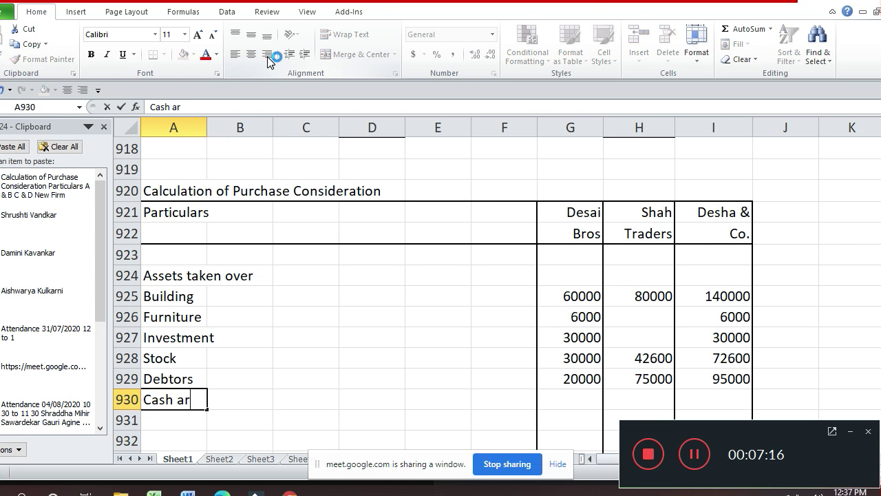
pyautogui.press('BackSpace')
pyautogui.write('t Bank')
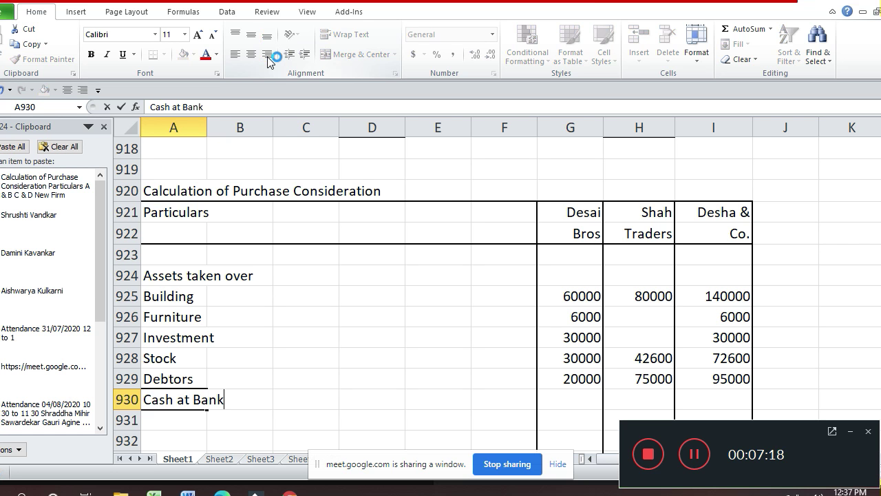
pyautogui.press('Return')
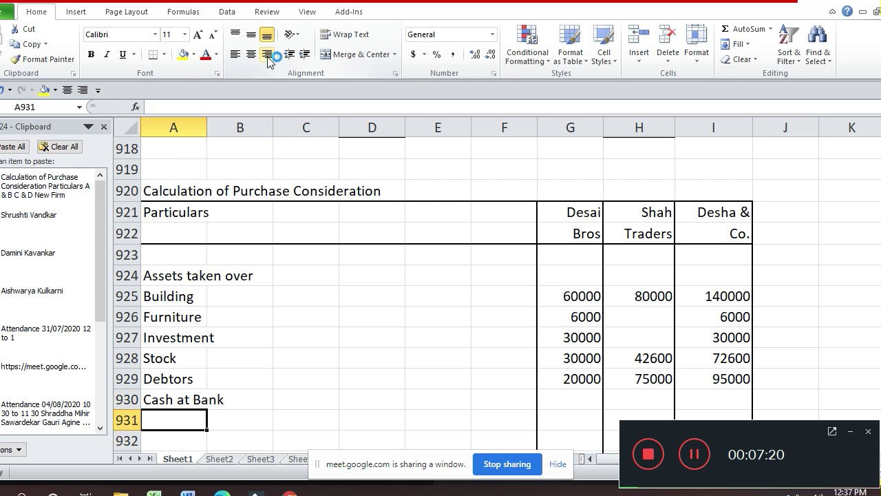
pyautogui.press('Up')
pyautogui.press('Right')
pyautogui.press('Right')
pyautogui.press('Right')
pyautogui.press('Right')
pyautogui.press('Right')
pyautogui.press('Right')
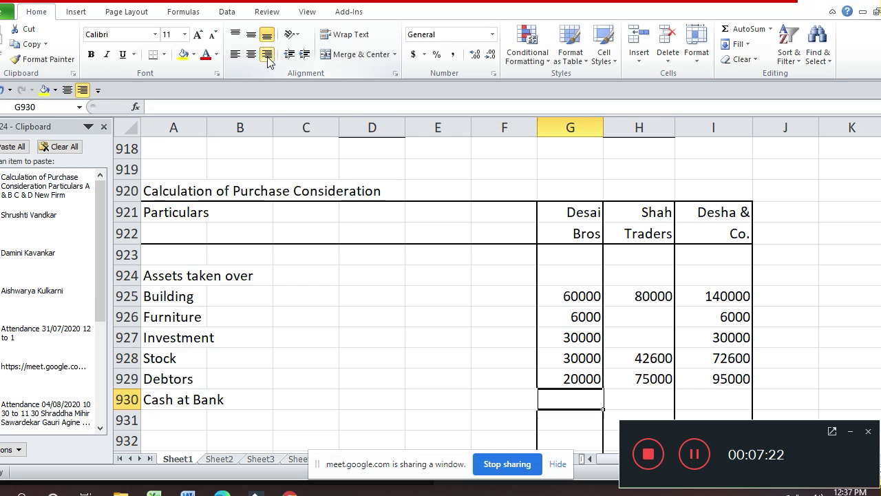
pyautogui.write('10000')
pyautogui.press('Return')
pyautogui.press('Up')
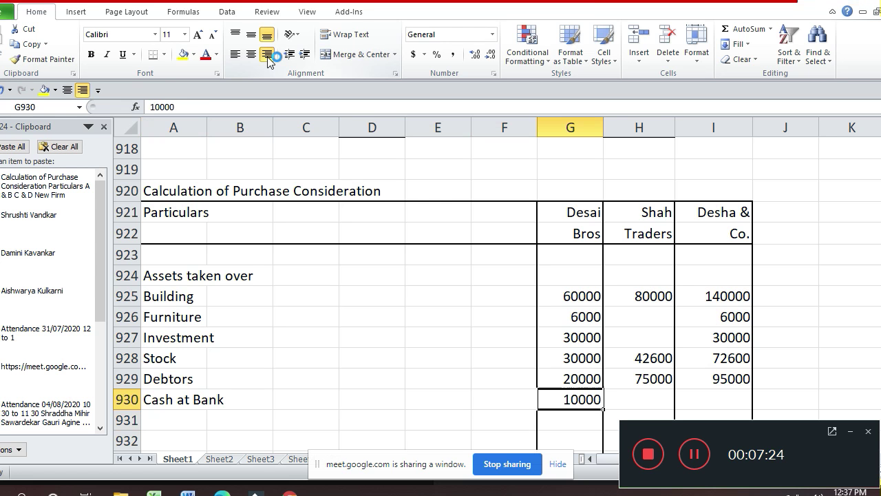
pyautogui.press('Right')
pyautogui.write('10400')
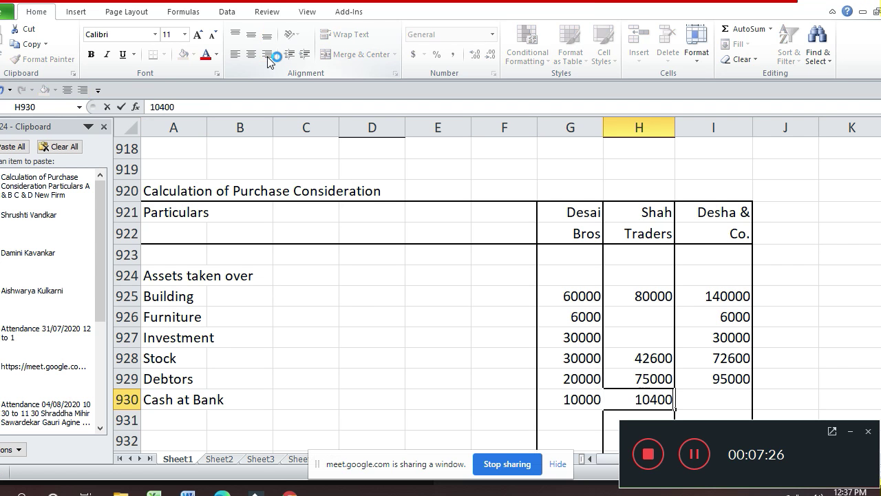
pyautogui.press('Return')
pyautogui.press('Up')
pyautogui.press('Right')
pyautogui.write('20400')
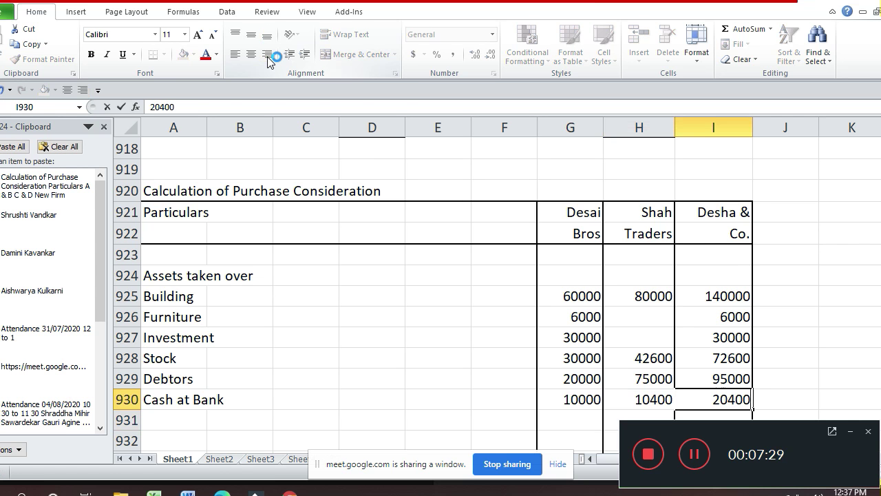
pyautogui.press('Return')
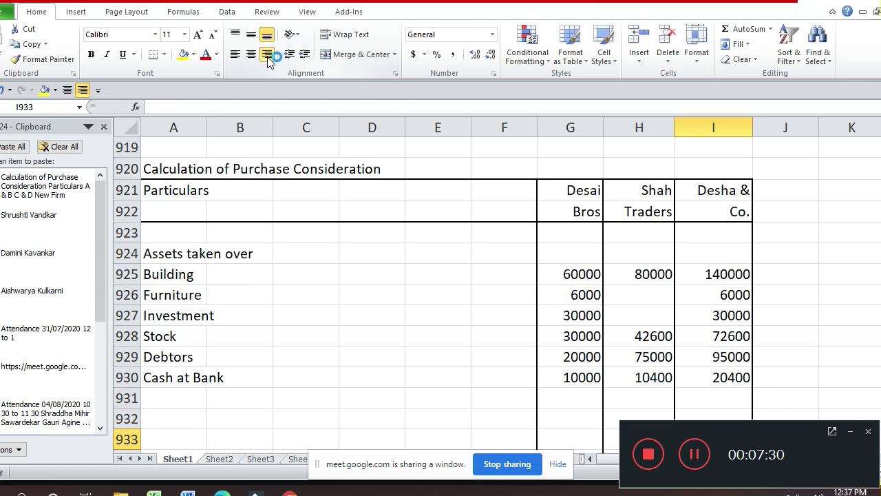
pyautogui.press('Left')
pyautogui.press('Left')
pyautogui.press('Left')
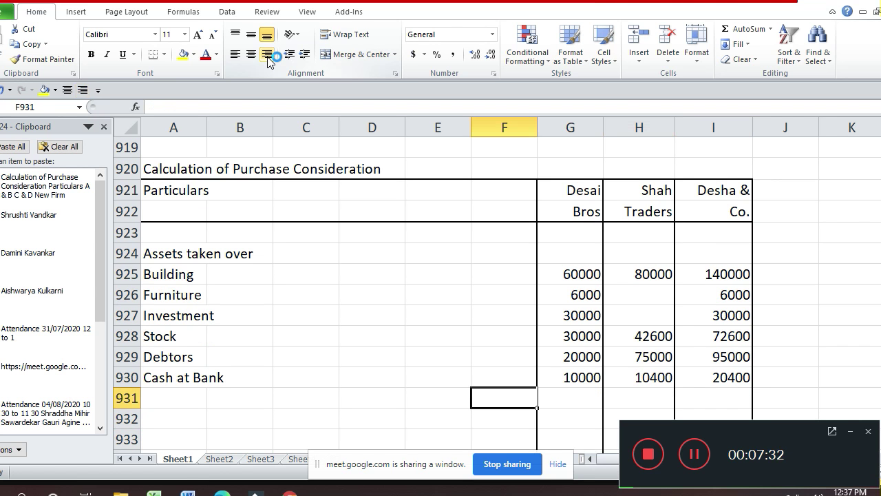
pyautogui.press('Left')
pyautogui.press('Left')
pyautogui.press('Left')
pyautogui.press('Left')
pyautogui.press('Left')
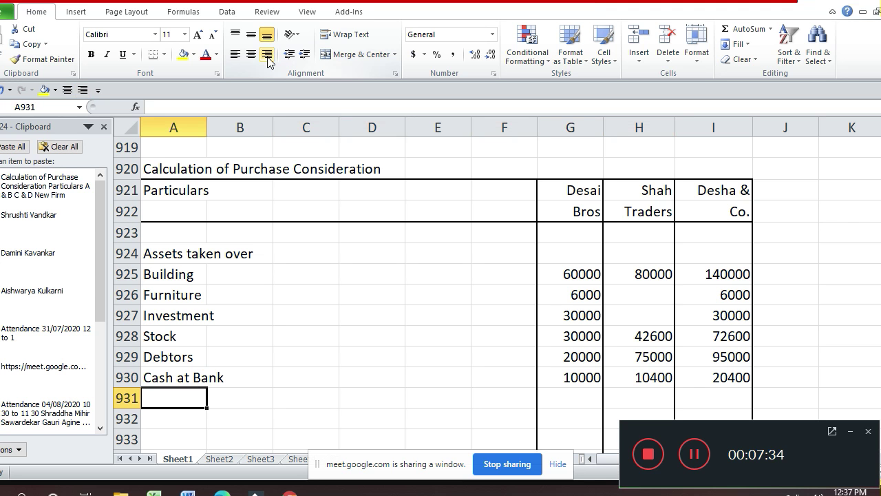
# - Add a Goodwill row in A931 with 20000, 10000 and 30000 in G931:I931
pyautogui.write('Goodwill')
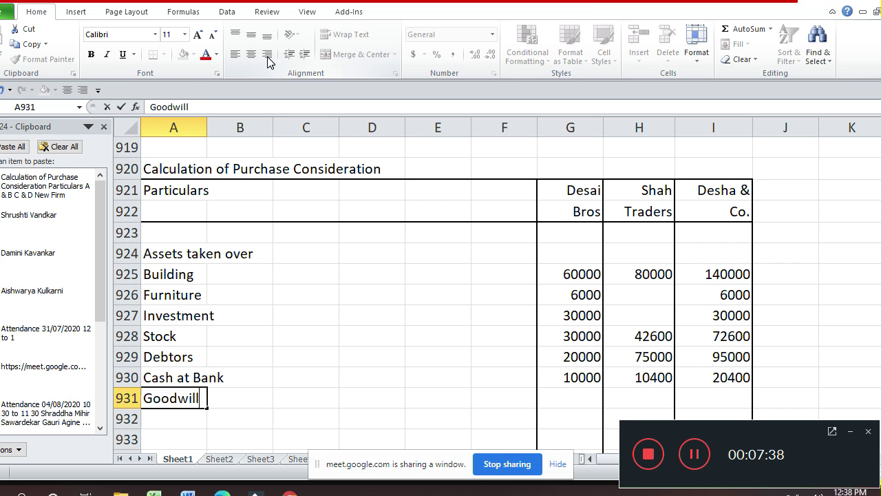
pyautogui.press('Return')
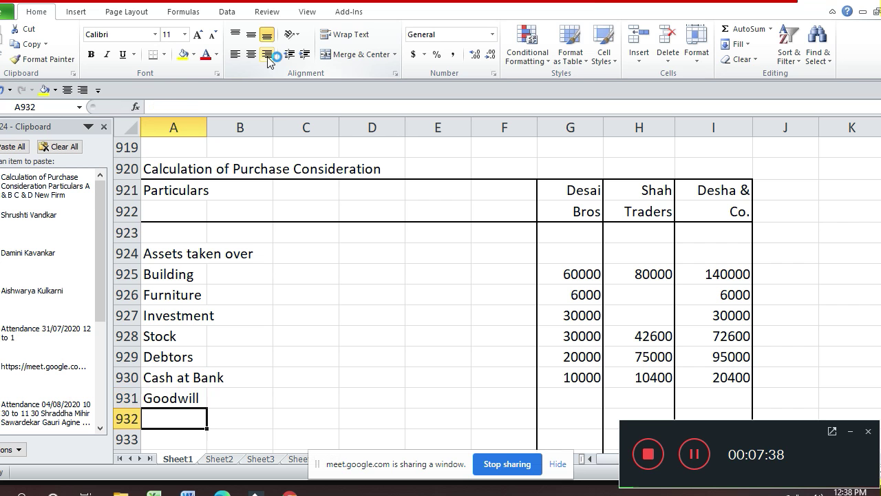
pyautogui.press('Up')
pyautogui.press('Up')
pyautogui.press('Right')
pyautogui.press('Right')
pyautogui.press('Right')
pyautogui.press('Right')
pyautogui.press('Right')
pyautogui.press('Right')
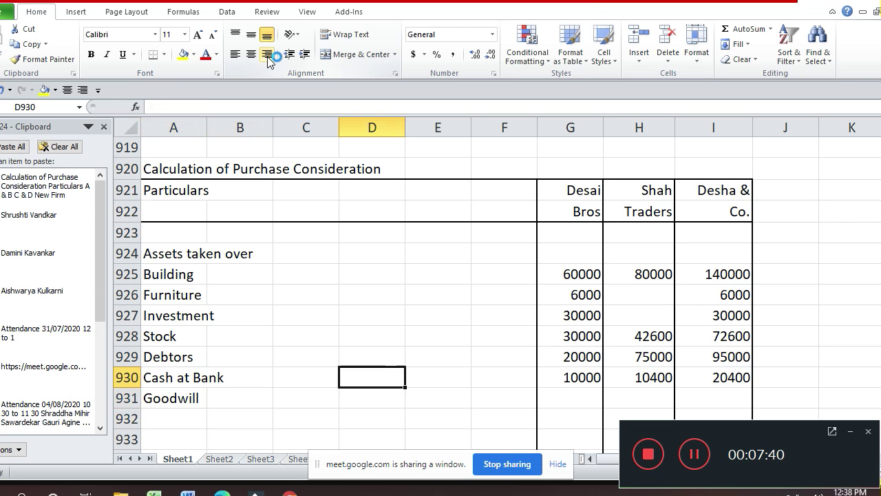
pyautogui.press('Down')
pyautogui.write('20000')
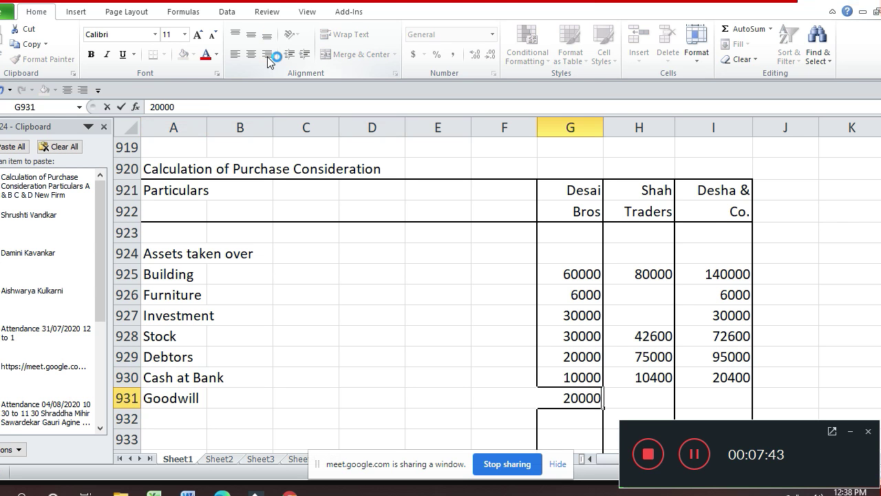
pyautogui.press('Tab')
pyautogui.write('10000')
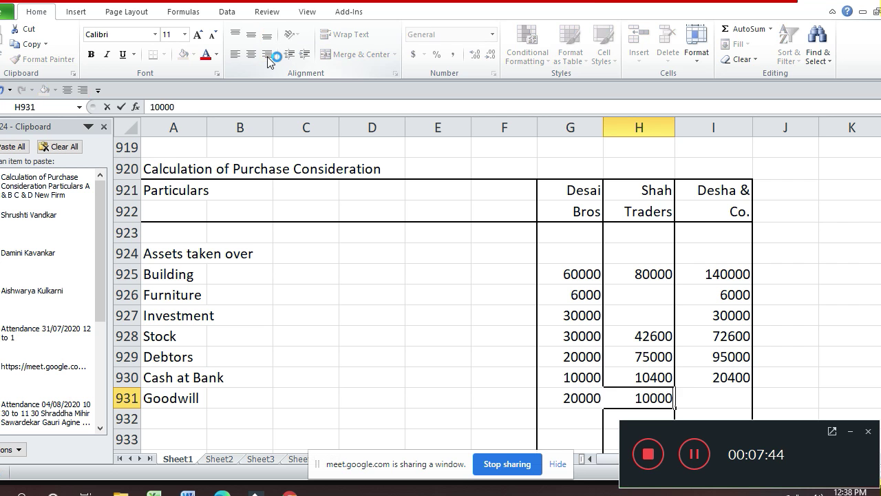
pyautogui.press('Return')
pyautogui.press('Up')
pyautogui.press('Right')
pyautogui.write('30000')
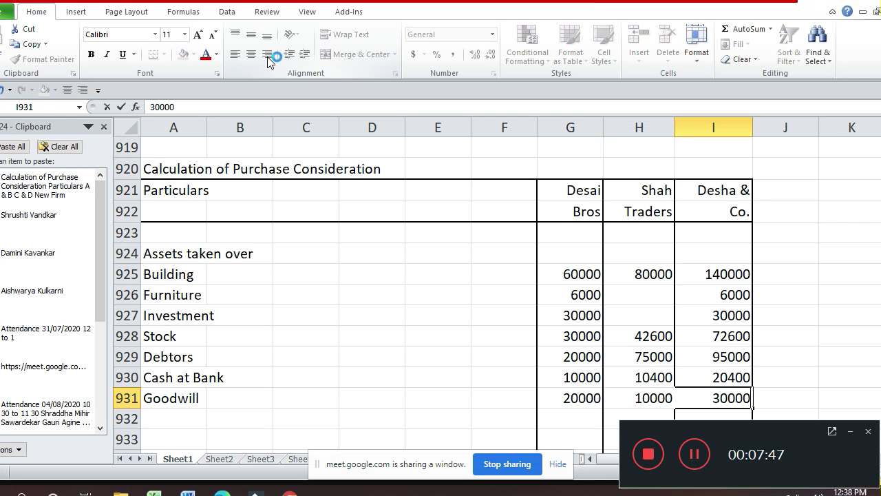
pyautogui.press('Return')
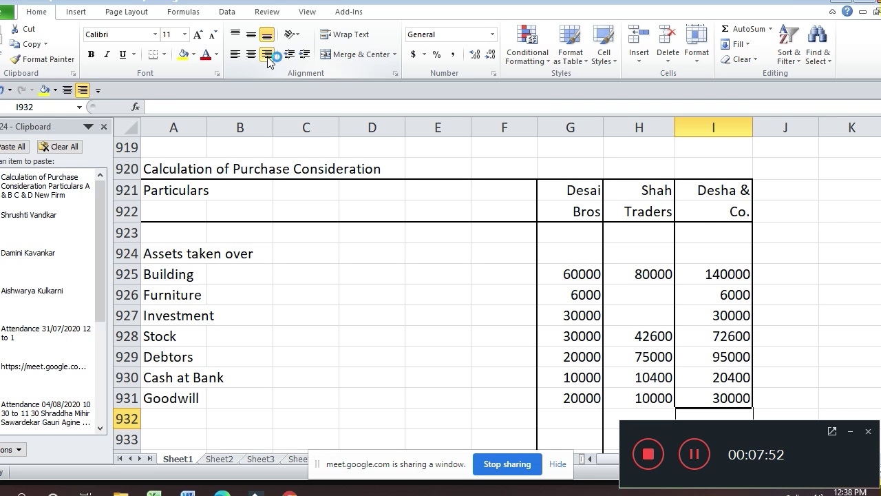
pyautogui.press('Left')
pyautogui.press('Left')
pyautogui.press('Left')
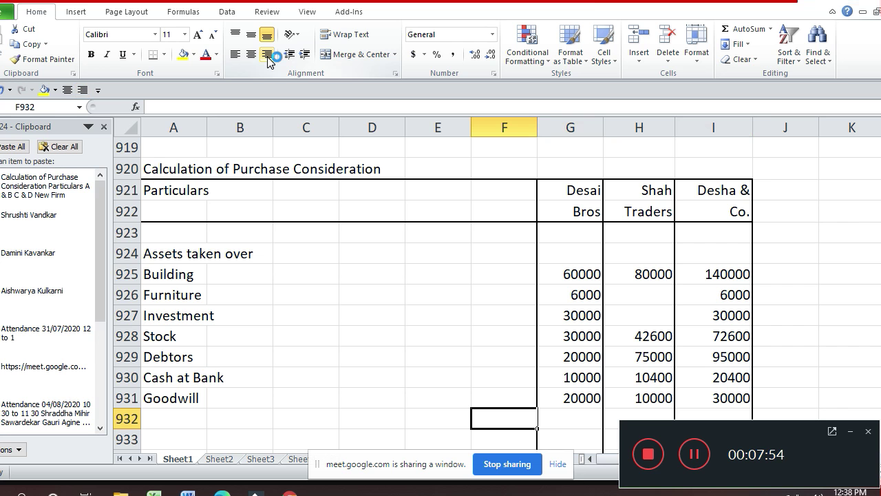
pyautogui.press('Left')
pyautogui.press('Home')
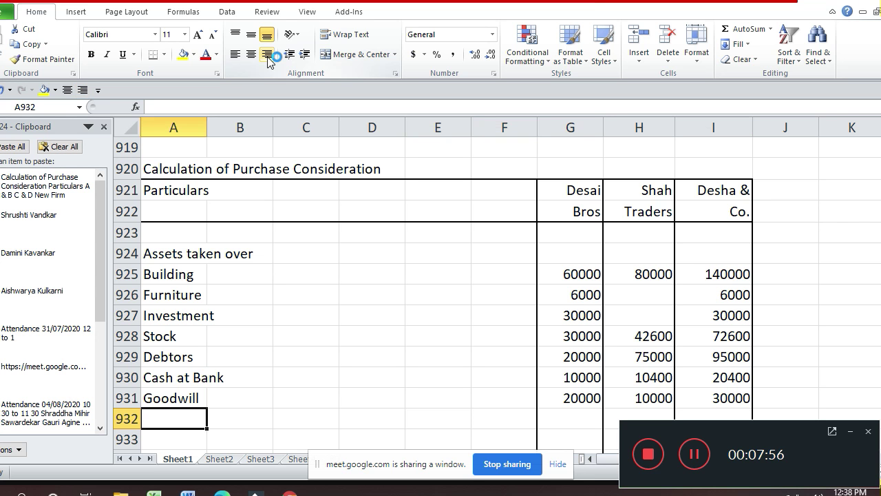
# - Label row 932 'Total Assets taken over'
pyautogui.write('Tota')
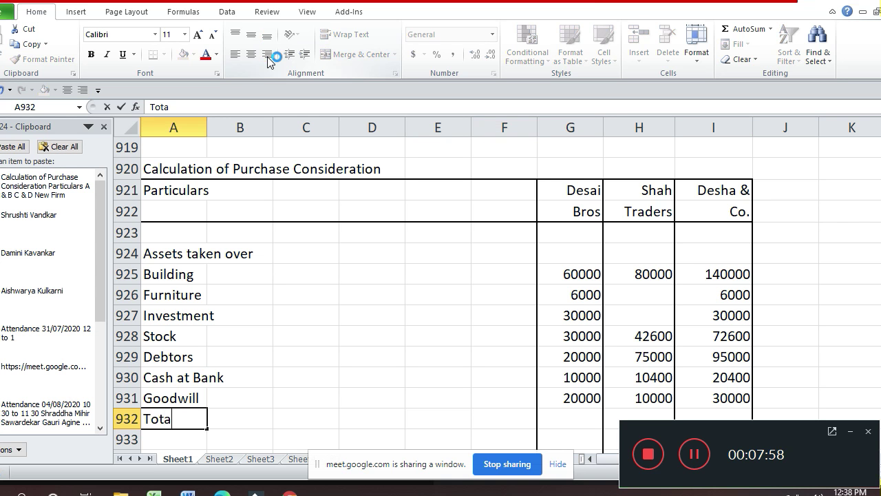
pyautogui.write('l Ass')
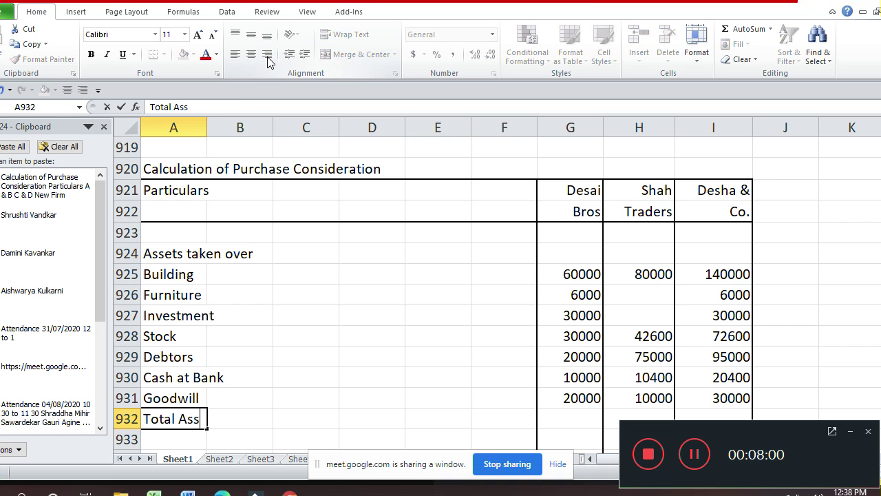
pyautogui.write('ets ta')
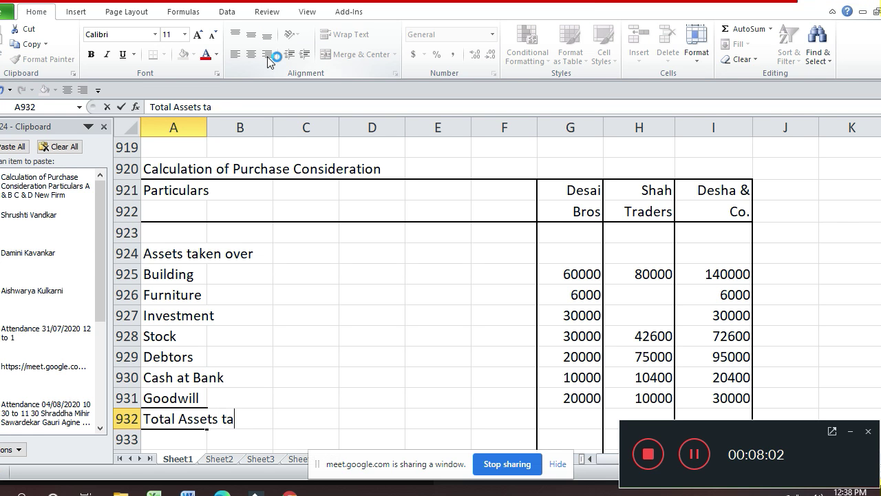
pyautogui.write('ken over')
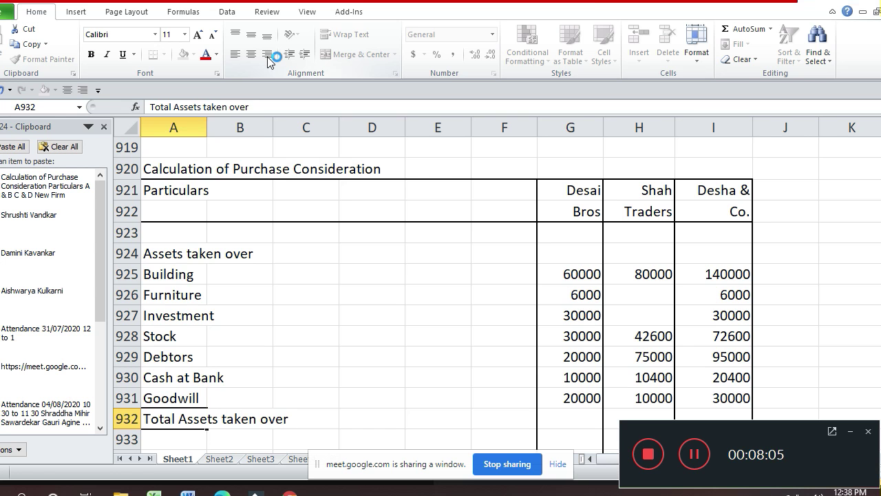
pyautogui.press('Return')
pyautogui.press('Up')
pyautogui.press('Right')
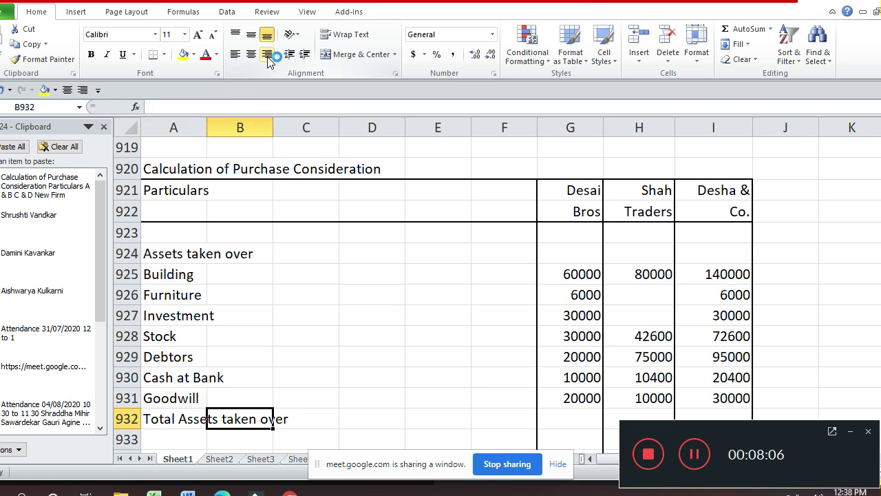
pyautogui.press('Right')
pyautogui.press('Right')
pyautogui.press('Right')
pyautogui.press('Right')
pyautogui.press('Right')
pyautogui.press('Down')
pyautogui.press('Down')
pyautogui.press('Down')
pyautogui.press('Down')
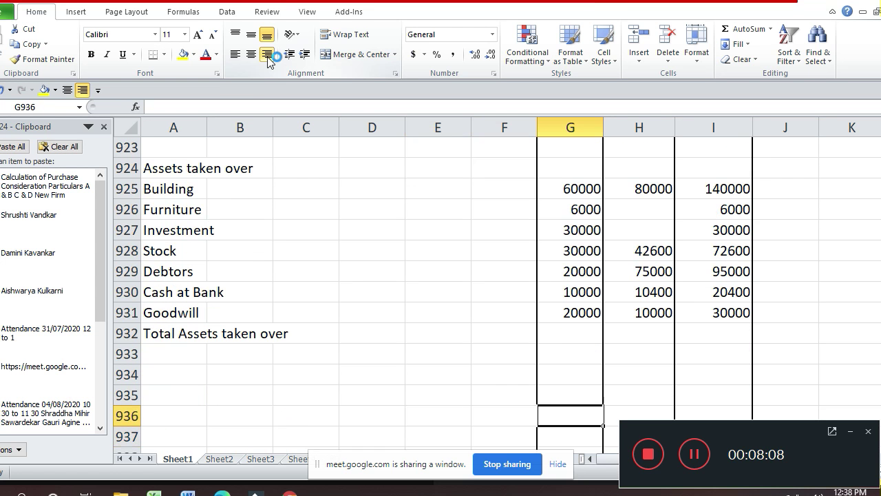
pyautogui.press('Up')
pyautogui.press('Up')
pyautogui.press('Up')
pyautogui.press('Up')
# - Enter =SUM(G925:G931) in G932, giving 176000
pyautogui.write('=')
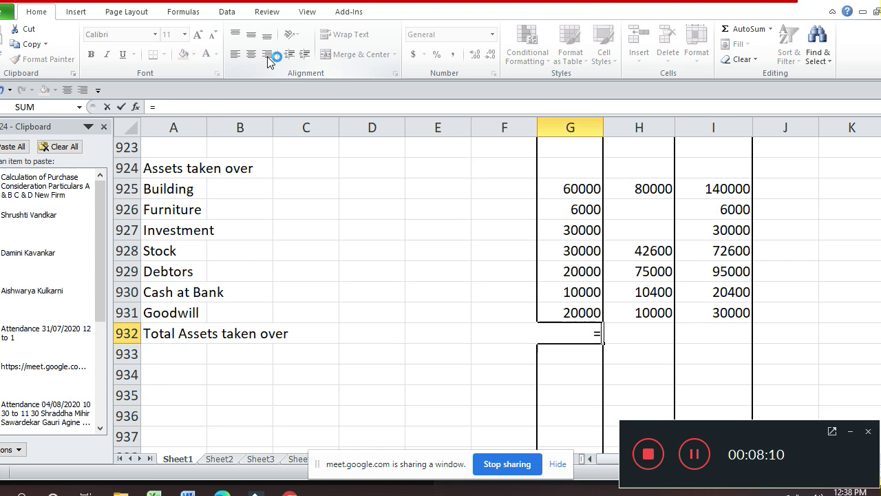
pyautogui.write('sum(')
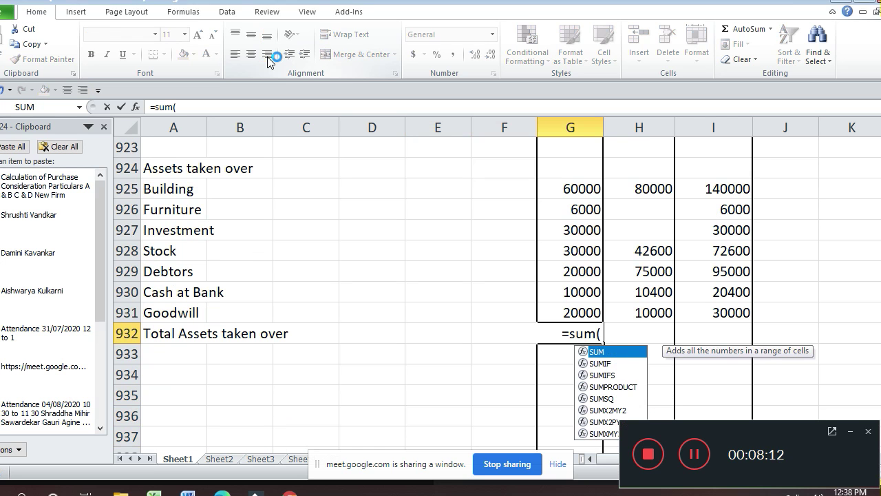
pyautogui.press('Up')
pyautogui.hotkey('shift', 'Up')
pyautogui.hotkey('shift', 'Up')
pyautogui.hotkey('shift', 'Up')
pyautogui.hotkey('shift', 'Up')
pyautogui.hotkey('shift', 'Up')
pyautogui.hotkey('shift', 'Up')
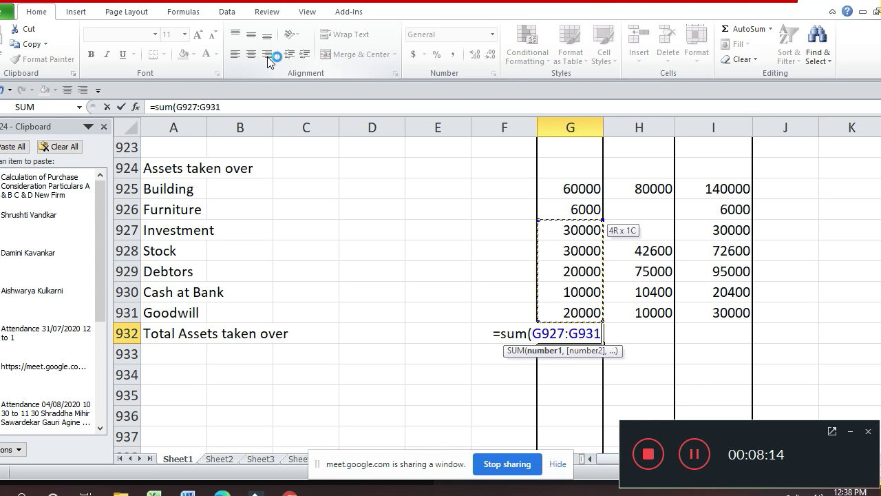
pyautogui.press('Return')
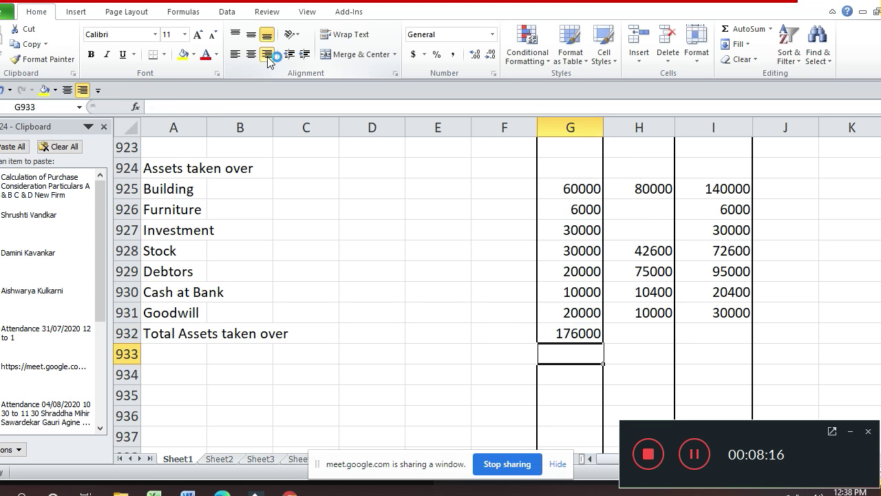
pyautogui.press('Up')
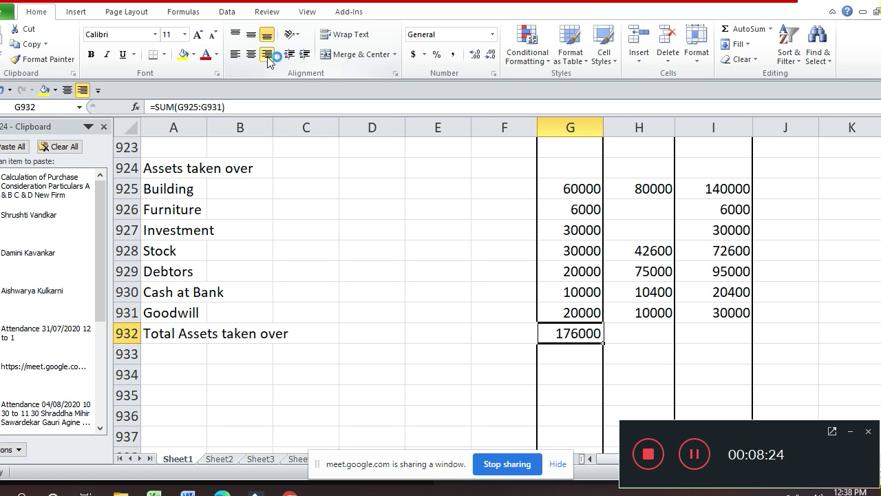
# - Copy the G932 sum formula into H932, giving 218000
pyautogui.press('Right')
pyautogui.press('Left')
pyautogui.hotkey('ctrl', 'c')
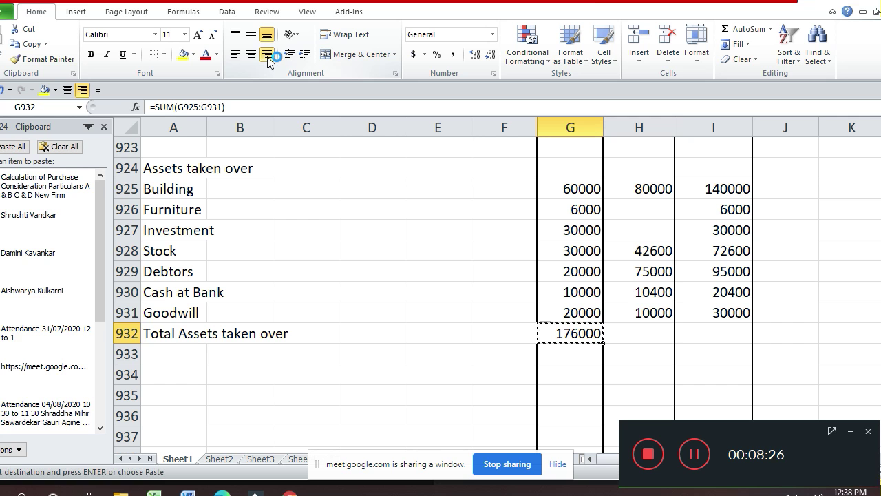
pyautogui.press('Right')
pyautogui.press('Down')
pyautogui.press('Up')
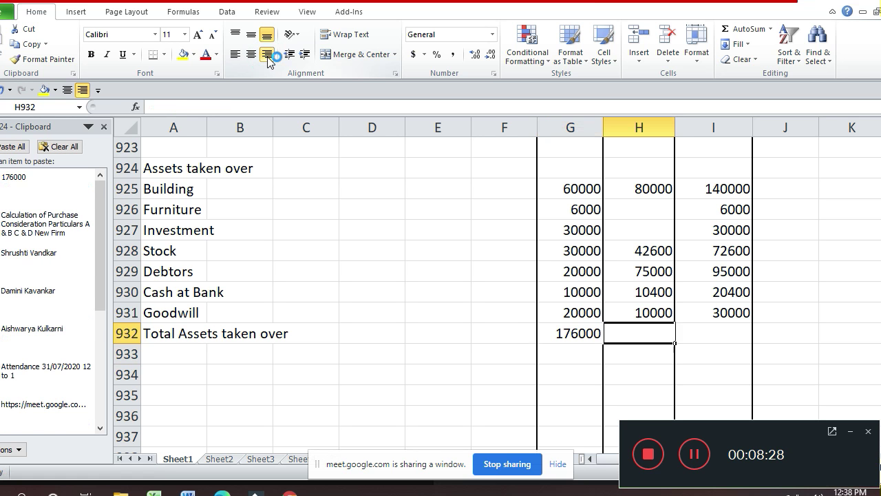
pyautogui.press('Left')
pyautogui.press('Escape')
pyautogui.hotkey('ctrl', 'c')
pyautogui.press('Right')
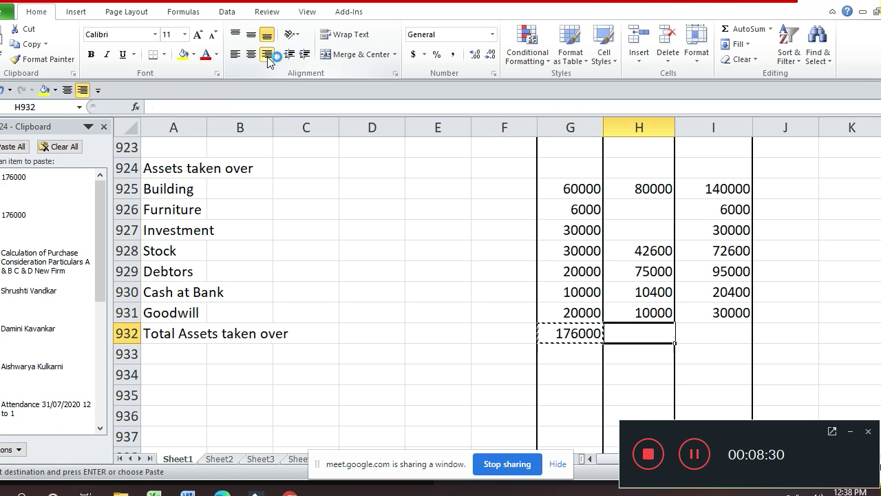
pyautogui.hotkey('ctrl', 'v')
pyautogui.press('Escape')
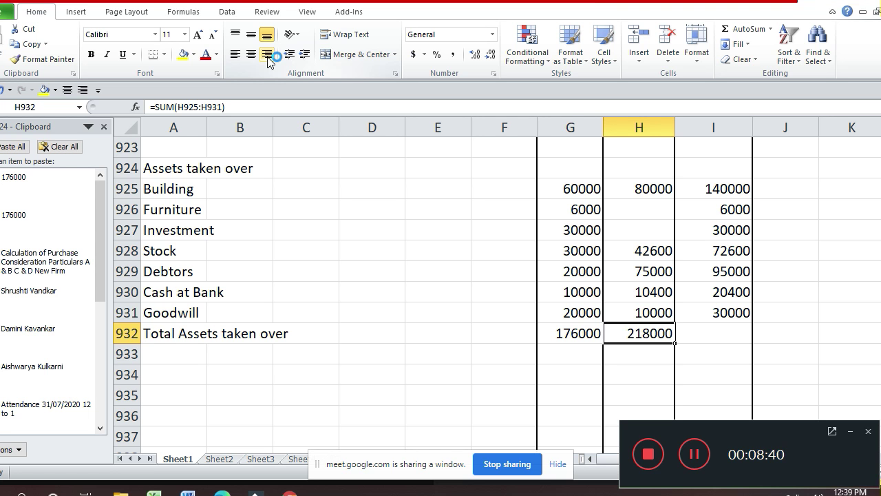
# - Copy the H932 sum formula into I932, giving 394000
pyautogui.press('Right')
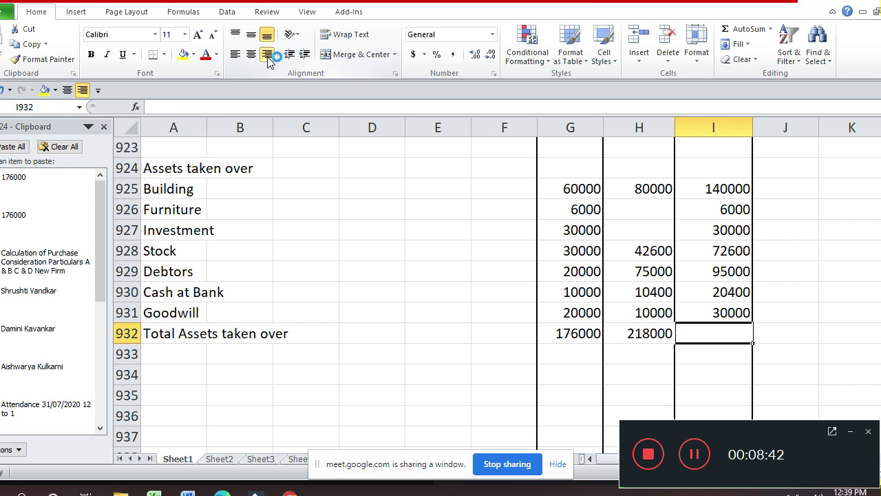
pyautogui.press('Left')
pyautogui.hotkey('ctrl', 'c')
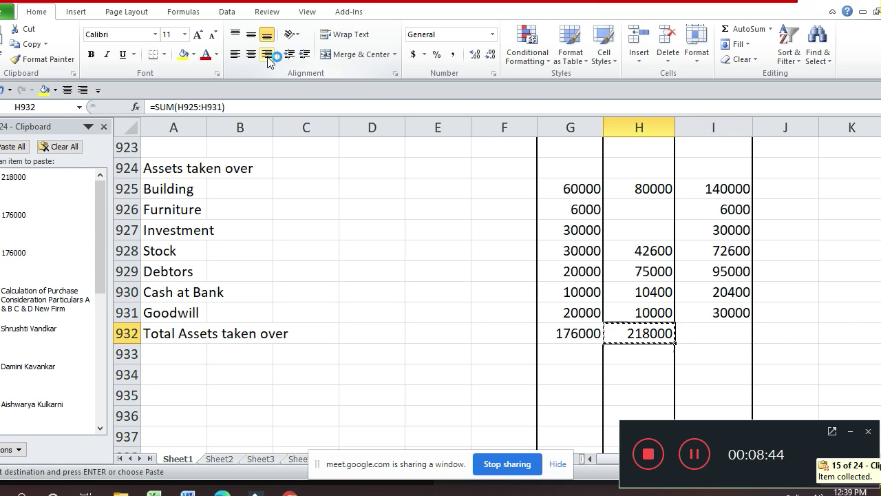
pyautogui.press('Right')
pyautogui.press('Return')
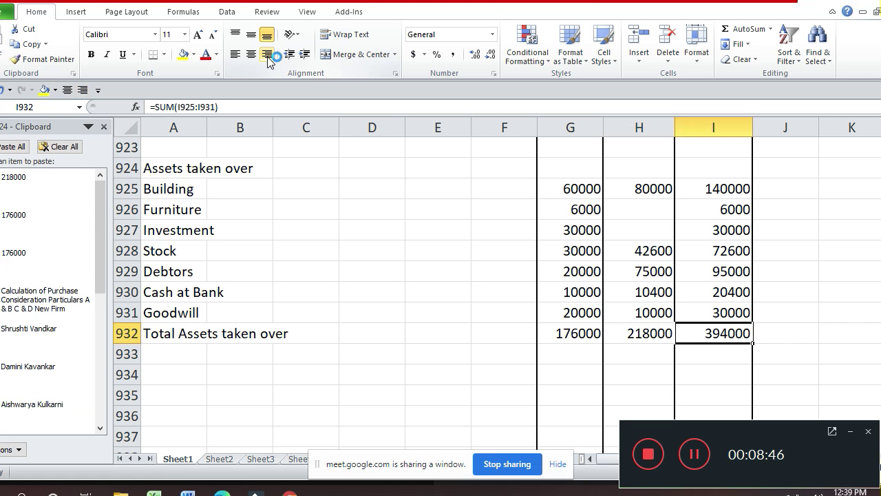
pyautogui.press('Left')
pyautogui.press('Left')
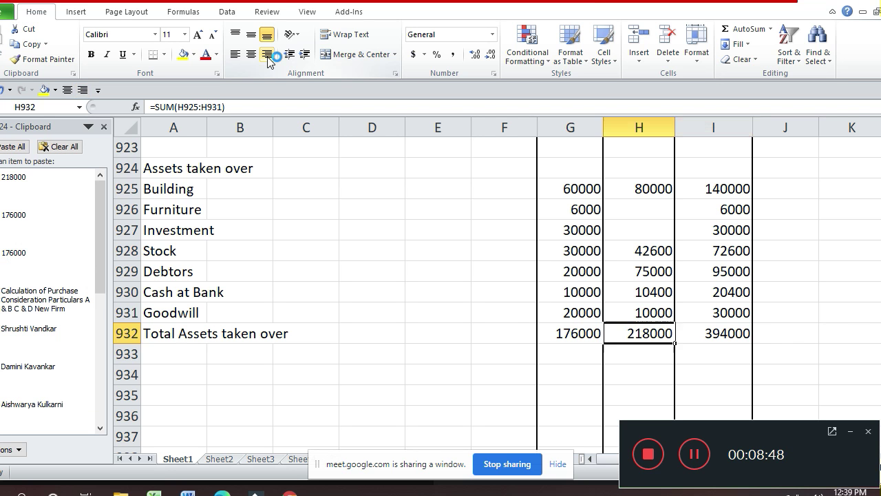
# - Apply top and bottom borders to G932:I932 (176000, 218000, 394000)
pyautogui.hotkey('shift', 'Right')
pyautogui.hotkey('shift', 'Right')
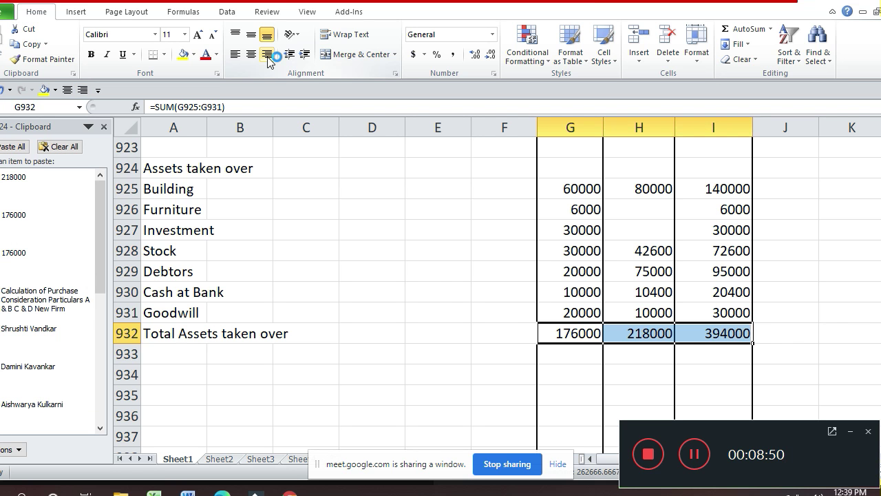
pyautogui.hotkey('ctrl', '1')
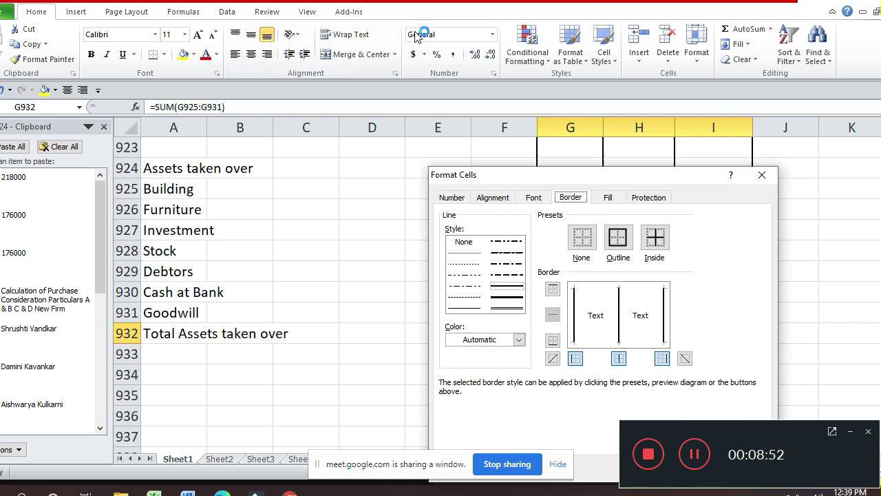
pyautogui.click(624, 288)
pyautogui.click(644, 343)
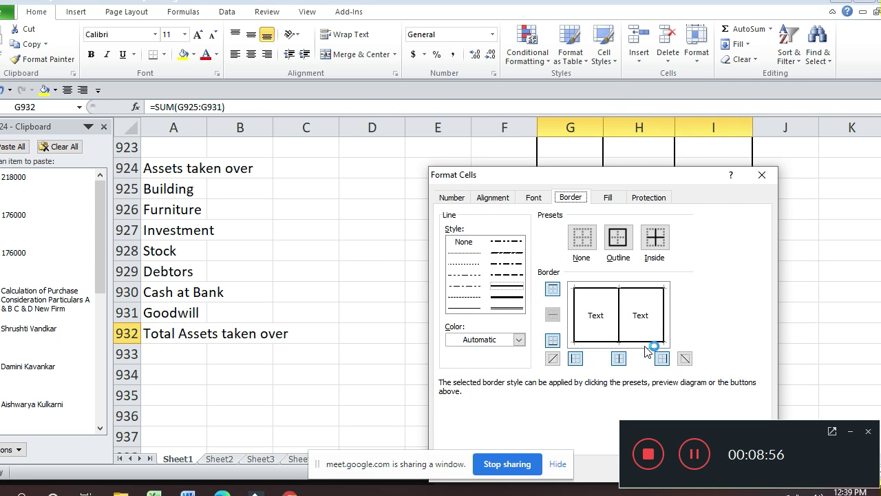
pyautogui.press('Return')
pyautogui.press('Down')
pyautogui.press('Down')
pyautogui.press('Left')
pyautogui.press('Up')
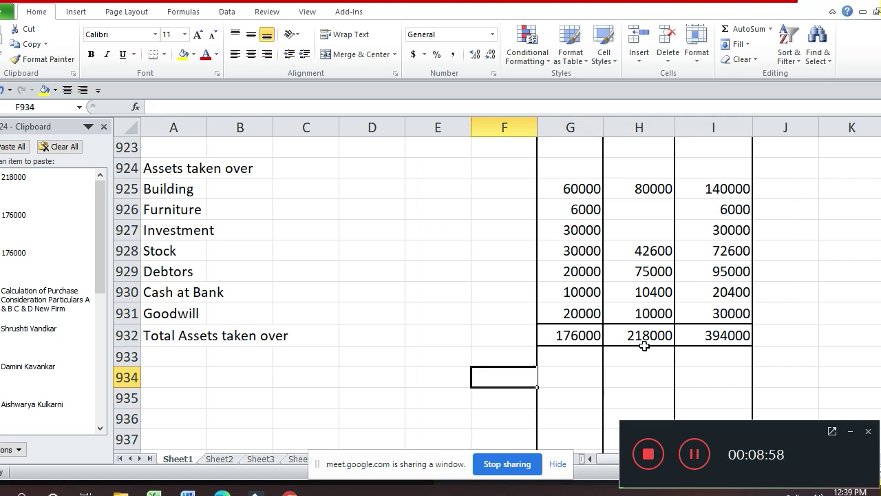
pyautogui.press('Left')
pyautogui.press('Left')
pyautogui.press('Left')
pyautogui.press('Left')
pyautogui.press('Left')
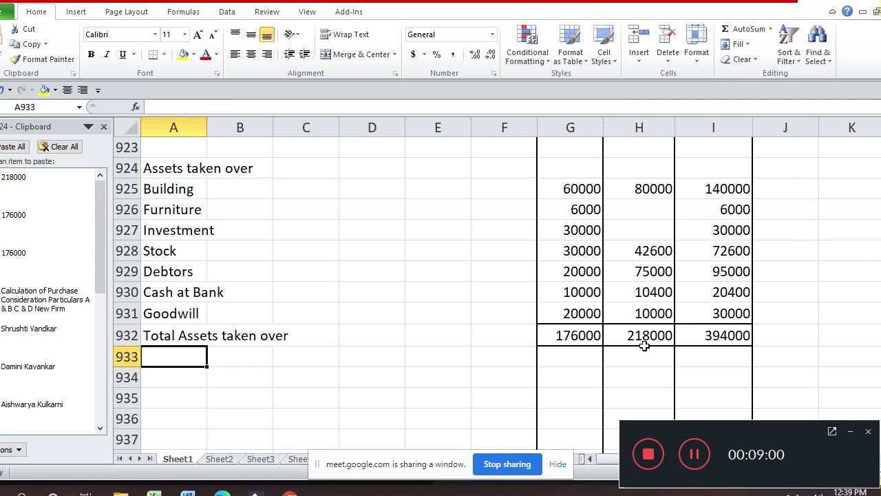
# - Type the labels 'Liabilities taken over' in A933 and 'RDD' in A934
pyautogui.write('Lia')
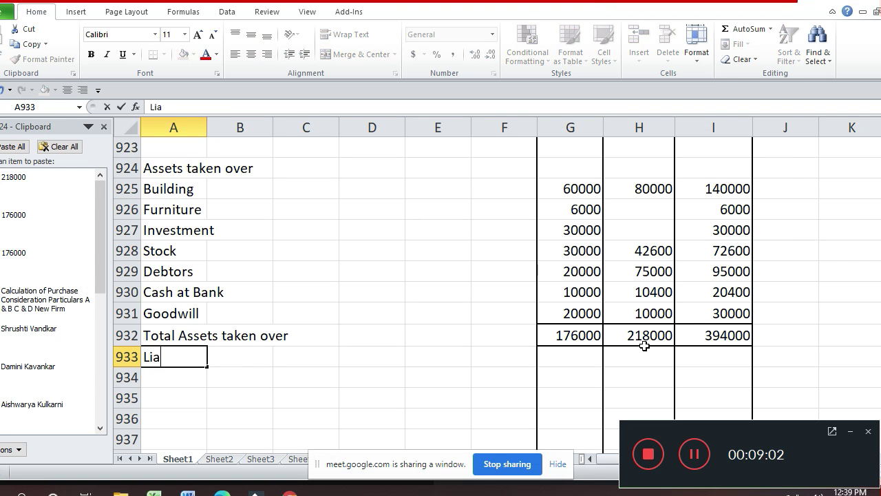
pyautogui.write('bilities tak')
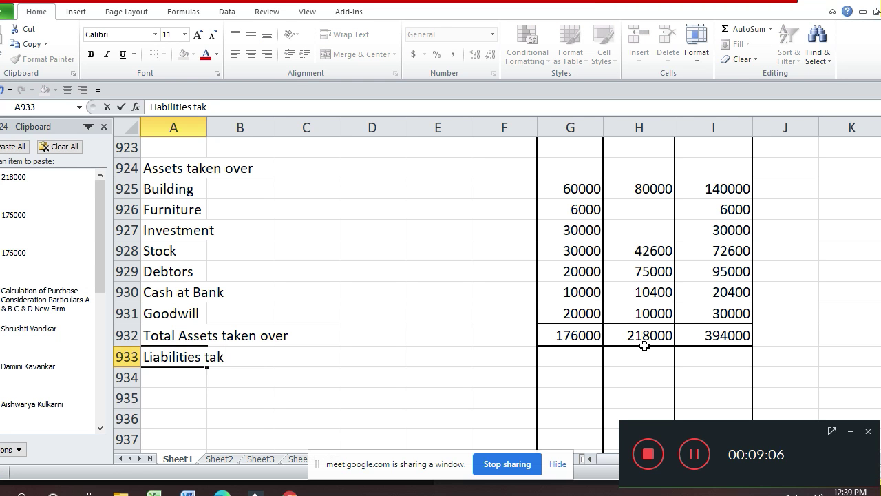
pyautogui.write('en over')
pyautogui.press('Return')
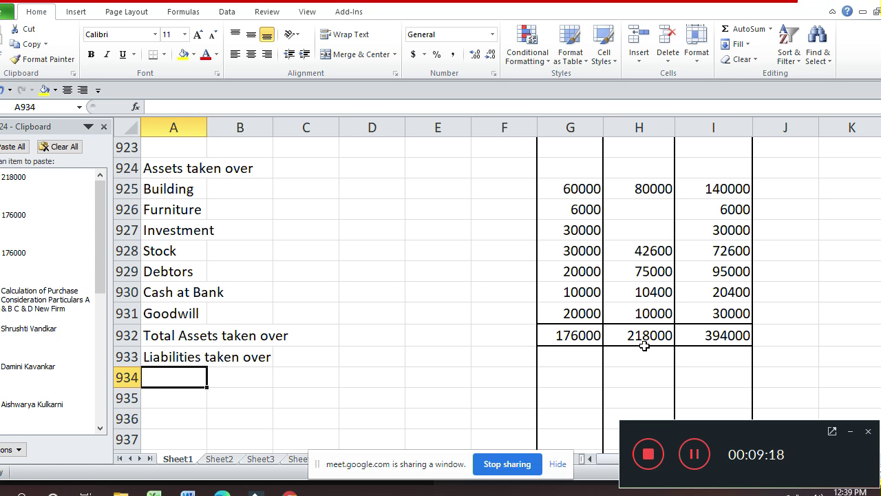
pyautogui.write('RDD')
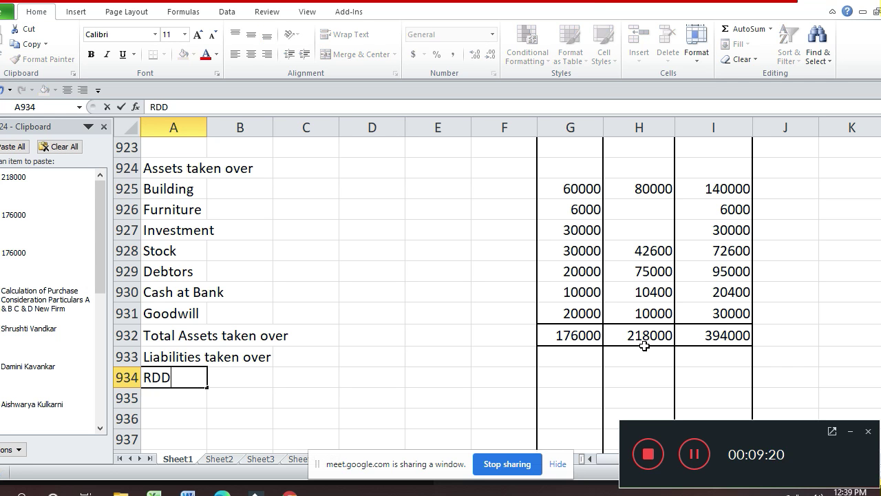
pyautogui.press('Return')
# - Enter =G929*5/100 in G934 (1000) and copy it to H934 (3750)
pyautogui.press('Up')
pyautogui.press('Right')
pyautogui.press('Right')
pyautogui.press('Right')
pyautogui.press('Right')
pyautogui.press('Right')
pyautogui.press('Right')
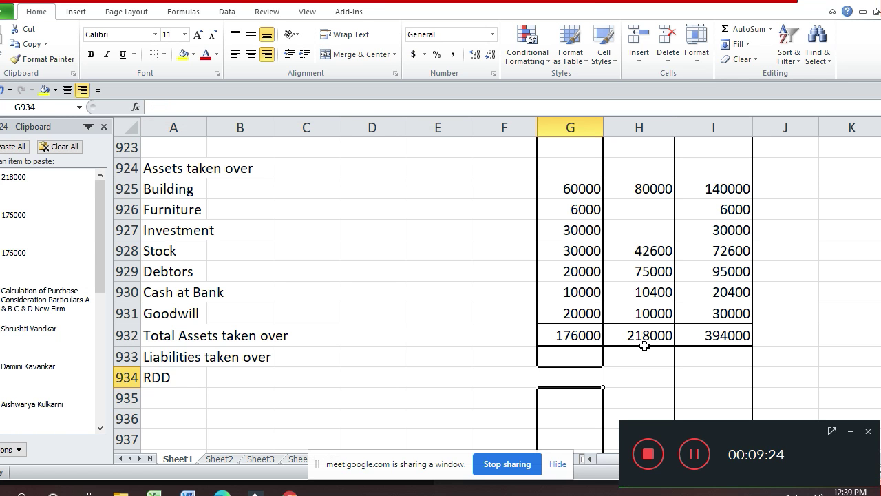
pyautogui.write('=')
pyautogui.press('Up')
pyautogui.press('Up')
pyautogui.press('Up')
pyautogui.press('Up')
pyautogui.press('Up')
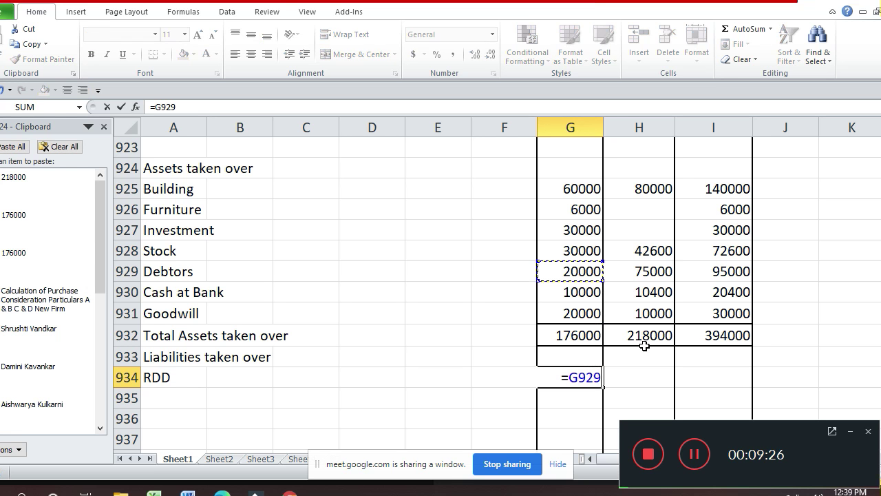
pyautogui.write('*5/100')
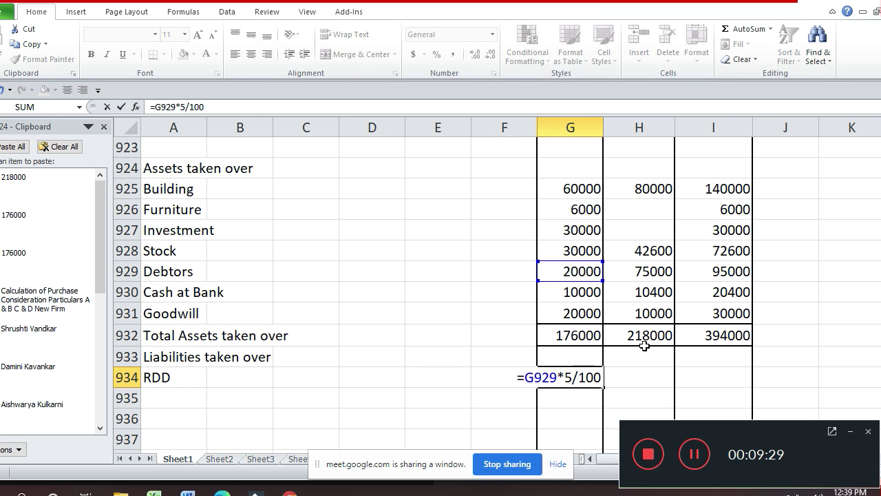
pyautogui.press('Return')
pyautogui.press('Up')
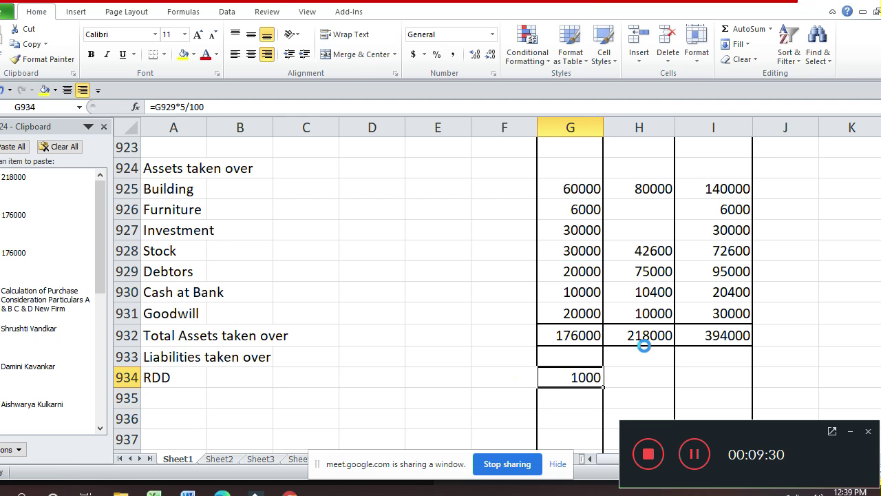
pyautogui.hotkey('ctrl', 'c')
pyautogui.press('Right')
pyautogui.press('Return')
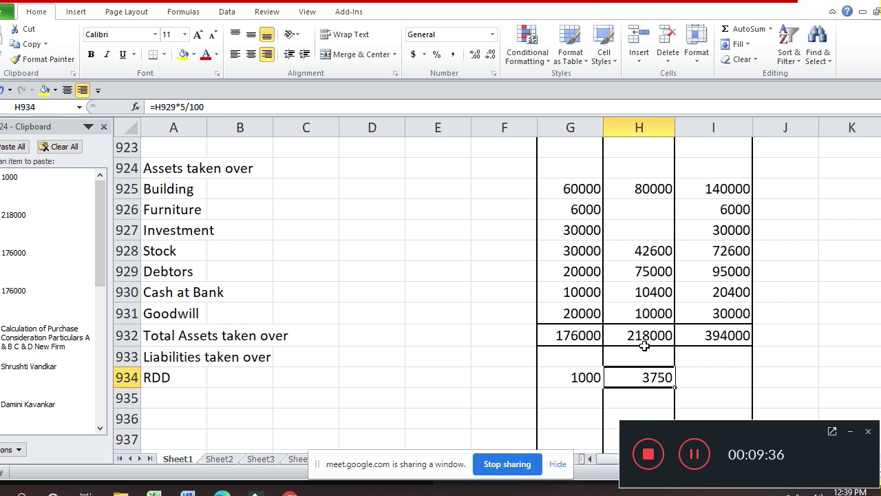
# - Enter 4750 as Desha & Co.'s RDD in I934
pyautogui.press('Right')
pyautogui.write('4750')
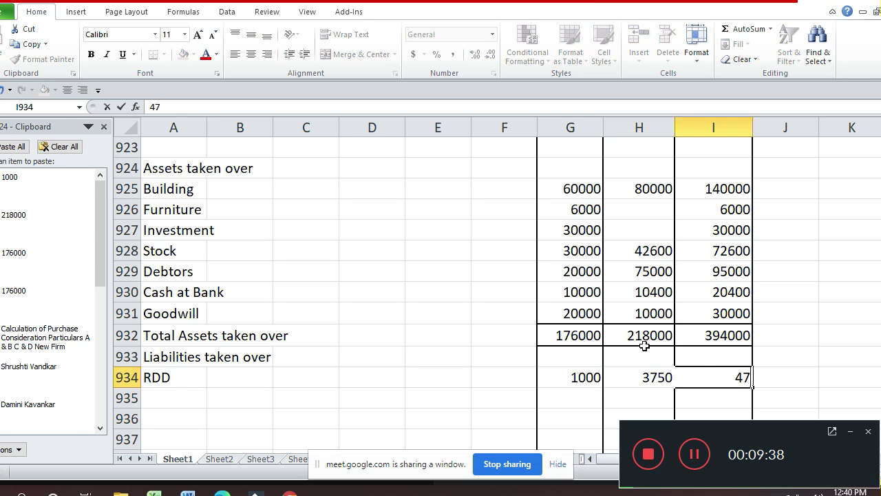
pyautogui.press('Return')
pyautogui.press('Left')
pyautogui.press('Left')
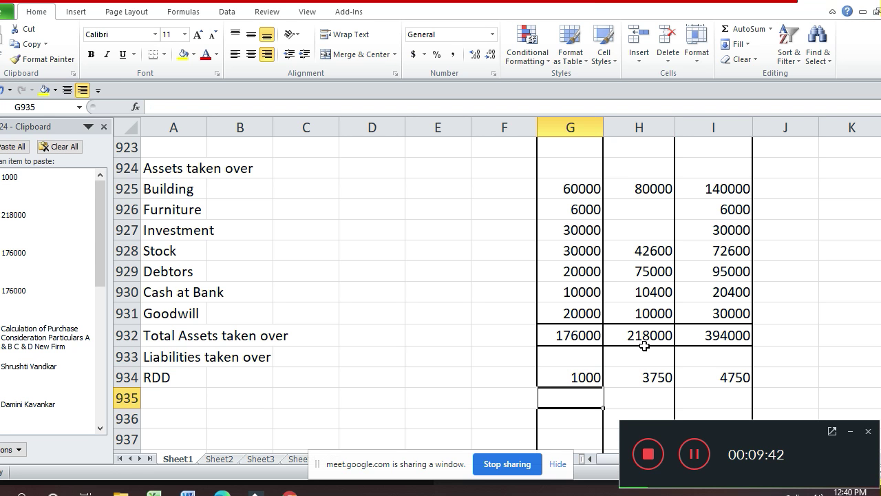
pyautogui.press('Left')
pyautogui.press('Left')
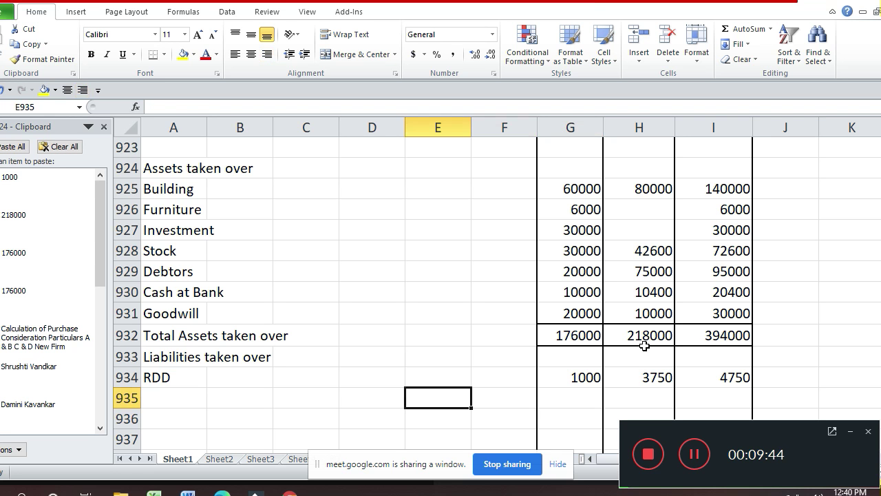
# - Enter Creditors in A935 with amounts 20000, 46000 and 66000 in G–I
pyautogui.press('Home')
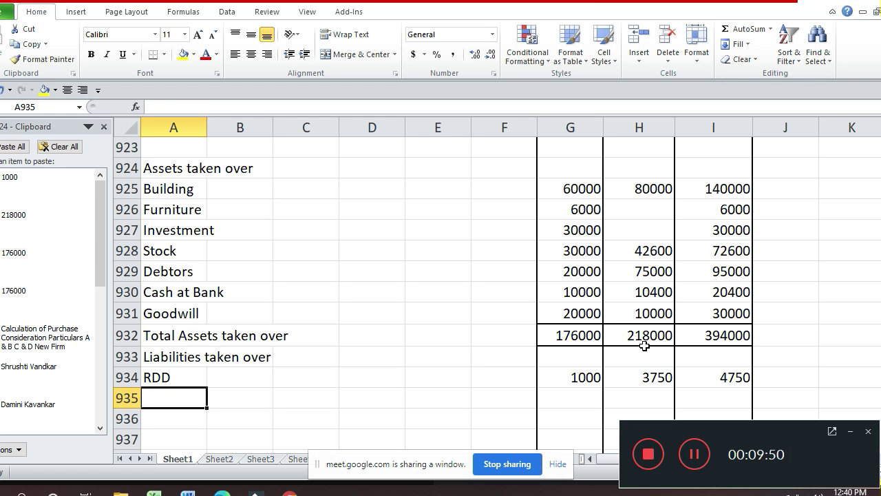
pyautogui.write('Credi')
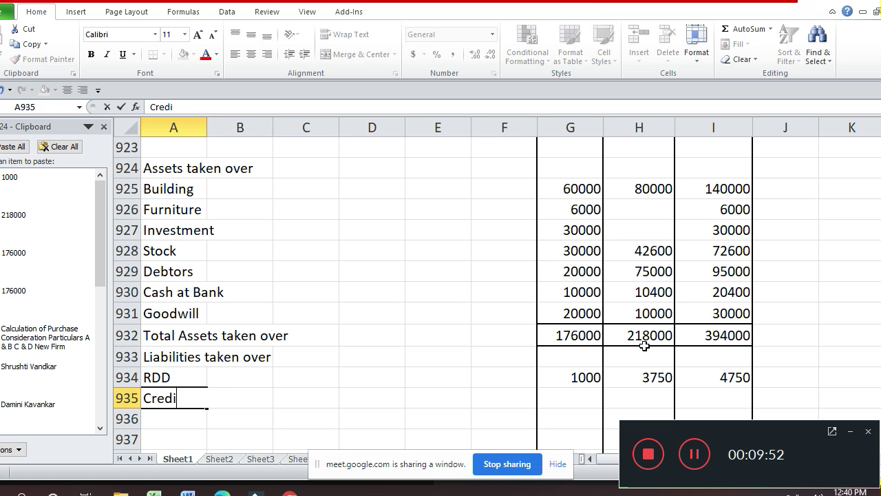
pyautogui.write('tors')
pyautogui.press('Return')
pyautogui.press('Up')
pyautogui.press('Right')
pyautogui.press('Right')
pyautogui.press('Right')
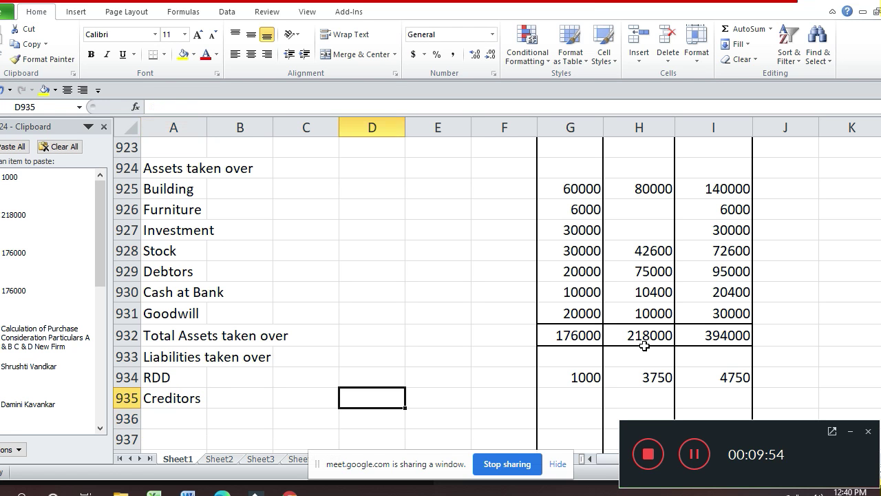
pyautogui.press('Right')
pyautogui.press('Right')
pyautogui.press('Right')
pyautogui.write('200')
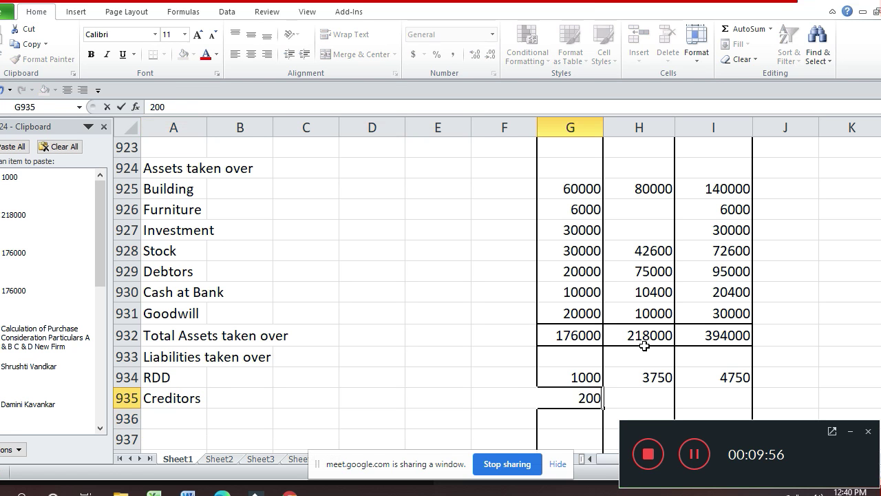
pyautogui.write('00')
pyautogui.press('Right')
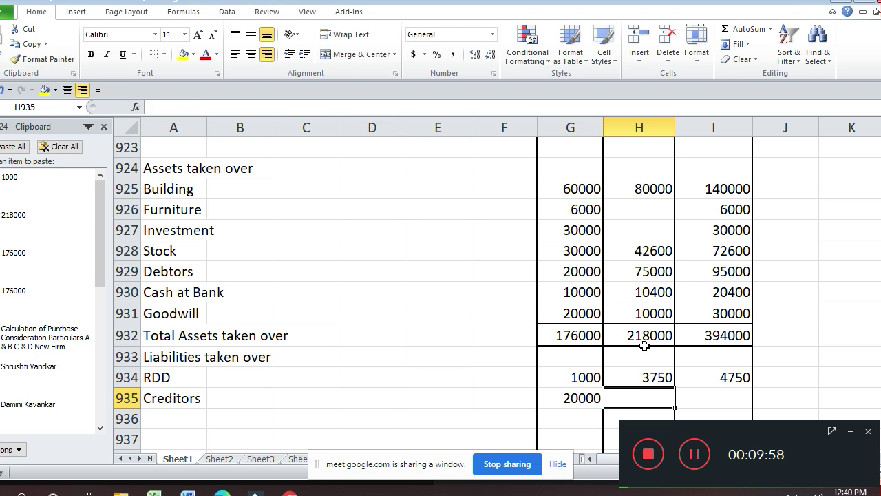
pyautogui.write('46000')
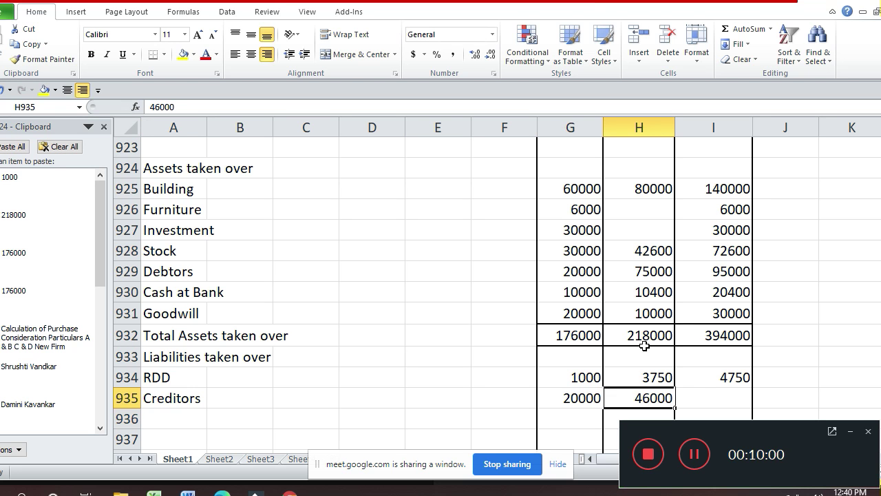
pyautogui.press('Right')
pyautogui.write('66000')
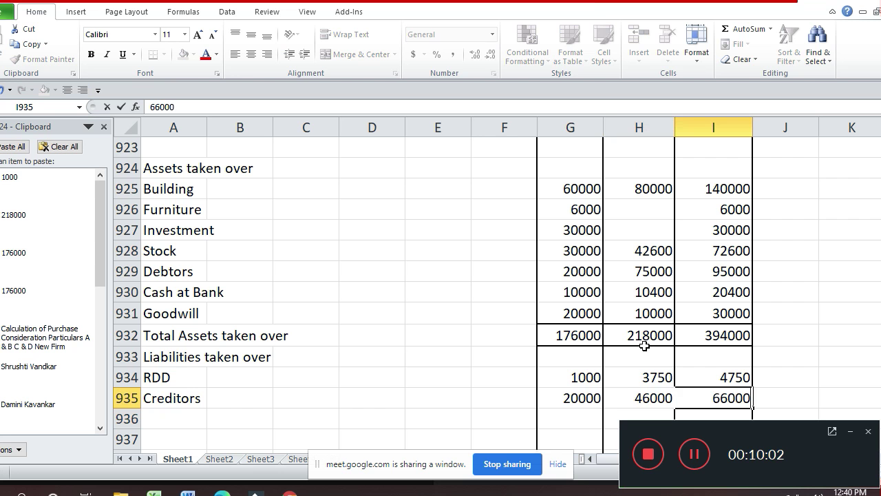
pyautogui.press('Return')
# - Enter Bank Loan in A936 with 34000 in H936 and I936
pyautogui.press('Left')
pyautogui.press('Left')
pyautogui.press('Left')
pyautogui.press('Left')
pyautogui.press('Left')
pyautogui.press('Left')
pyautogui.press('Left')
pyautogui.press('Left')
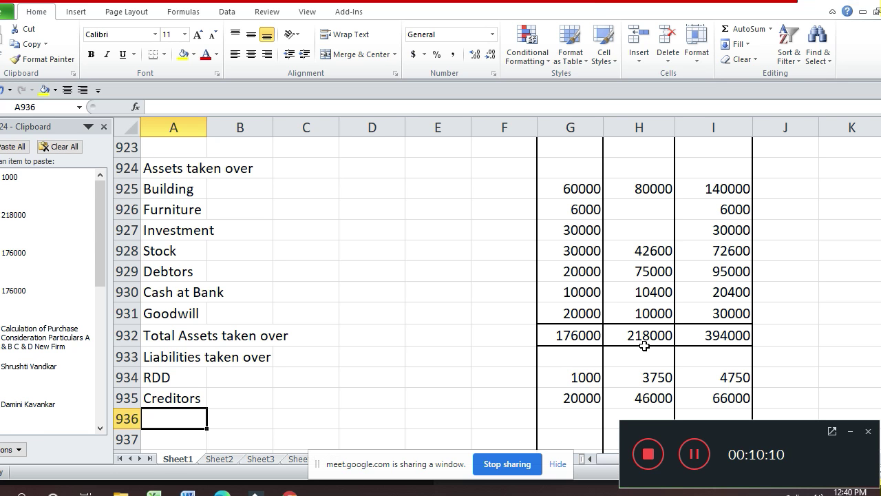
pyautogui.write('Bank L')
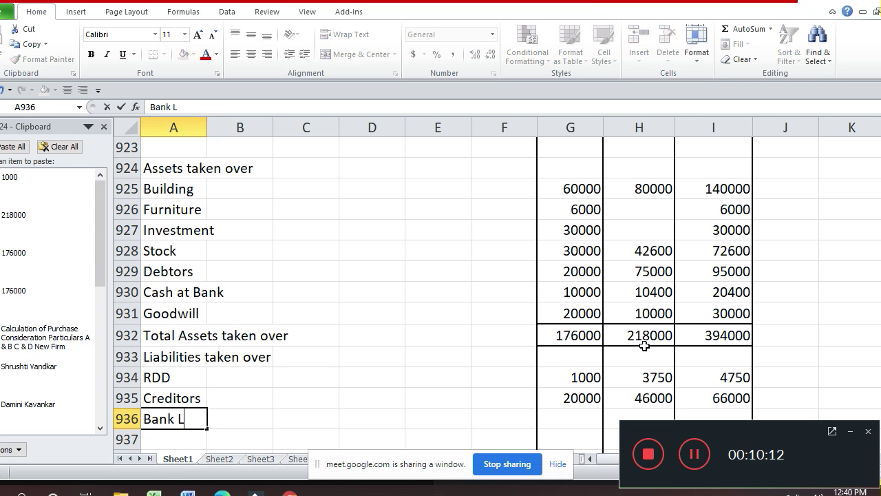
pyautogui.write('oan')
pyautogui.press('Return')
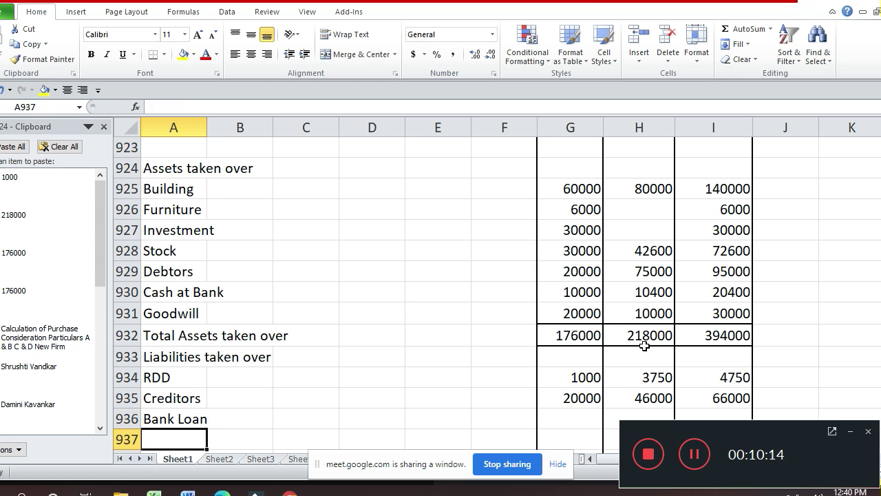
pyautogui.press('Up')
pyautogui.press('Right')
pyautogui.press('Right')
pyautogui.press('Right')
pyautogui.press('Right')
pyautogui.press('Right')
pyautogui.press('Right')
pyautogui.press('Right')
pyautogui.write('3')
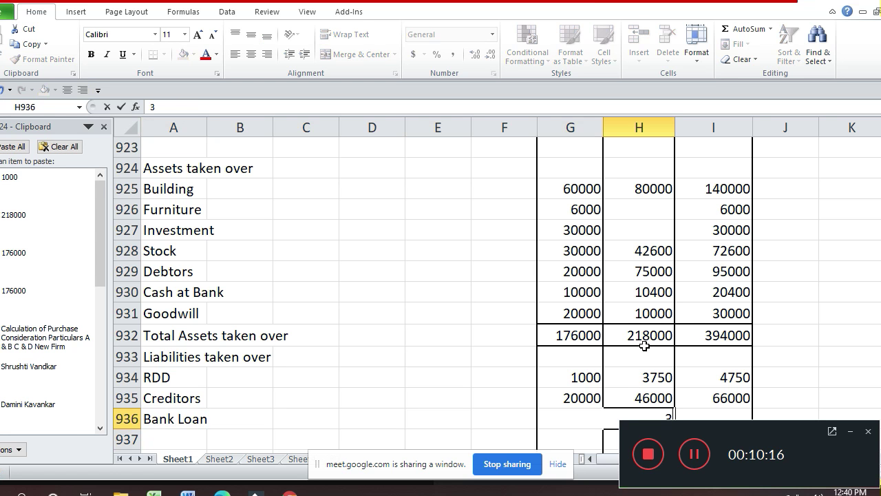
pyautogui.write('4000')
pyautogui.press('Return')
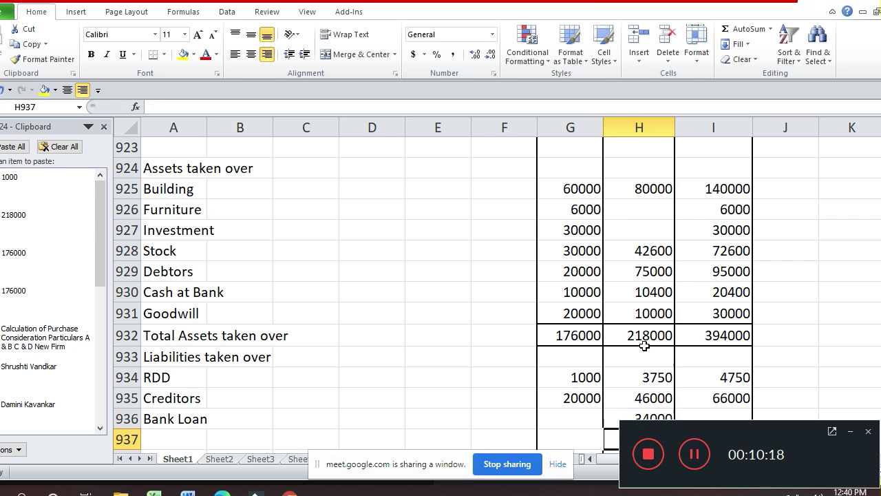
pyautogui.scroll(-1, 644, 346)
pyautogui.press('Up')
pyautogui.press('Right')
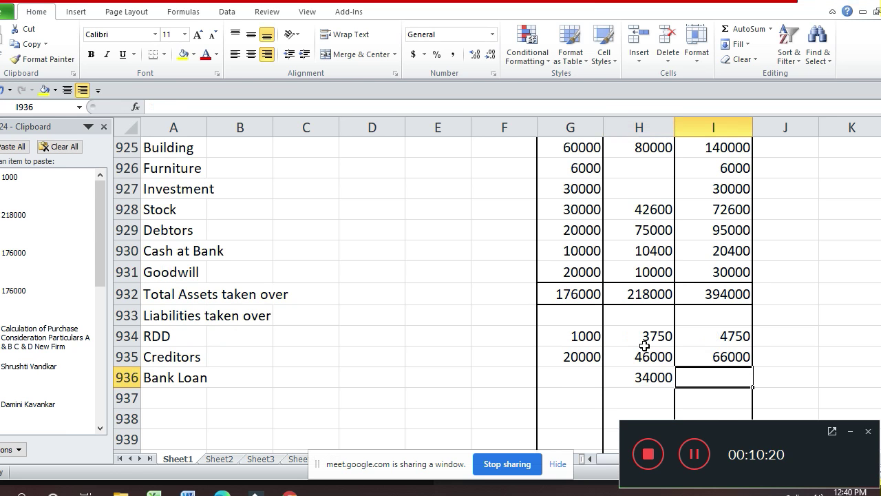
pyautogui.write('34000')
pyautogui.press('Return')
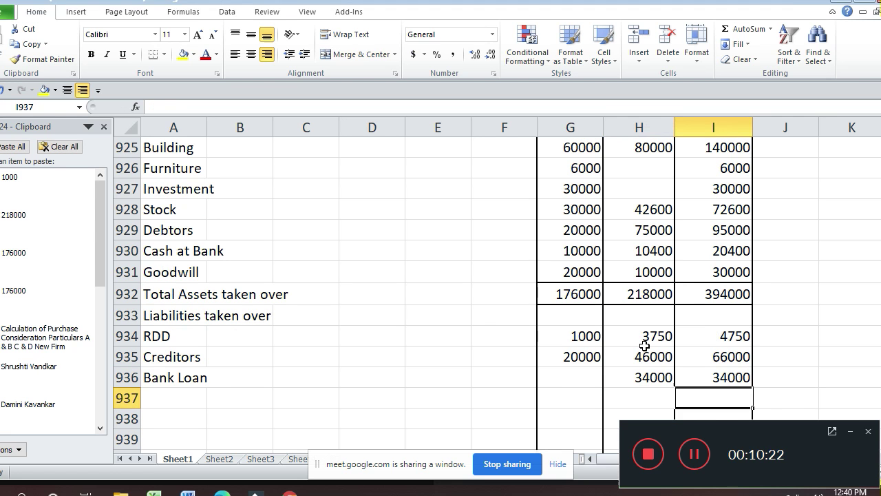
pyautogui.press('Left')
pyautogui.press('Left')
pyautogui.press('Left')
pyautogui.press('Left')
pyautogui.press('Left')
pyautogui.press('Left')
pyautogui.press('Left')
pyautogui.press('Left')
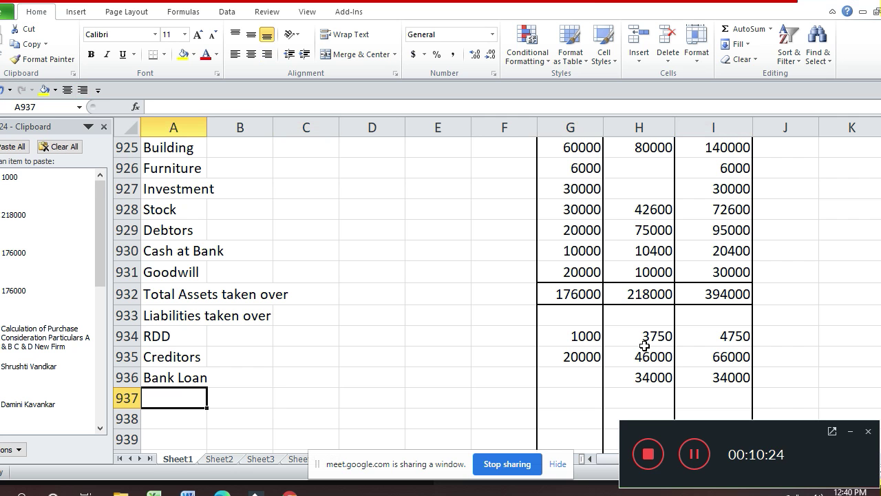
# - Type the label 'Total Liabilities taken over' in A937
pyautogui.write('Total ')
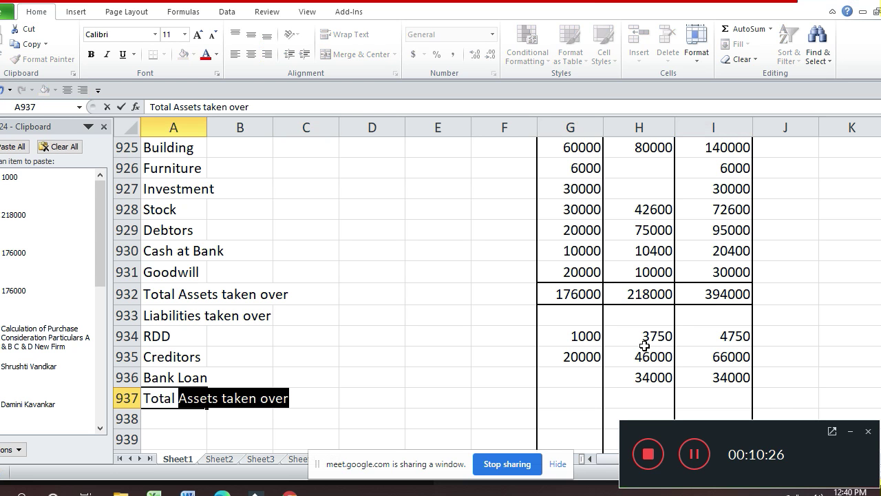
pyautogui.write('Lo')
pyautogui.press('BackSpace')
pyautogui.write('i')
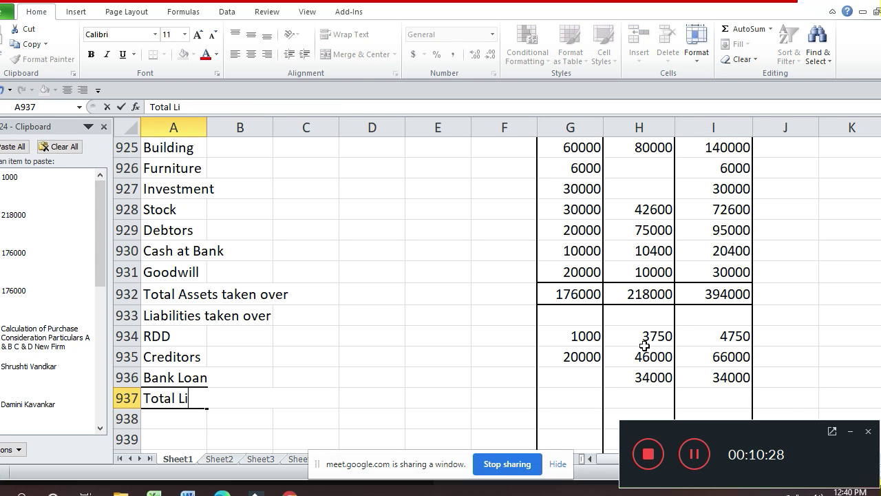
pyautogui.write('abiliti')
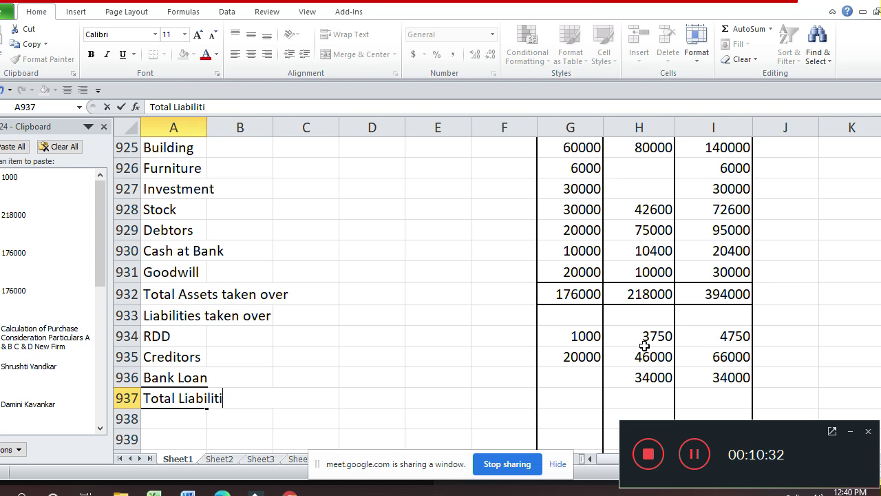
pyautogui.write('es take')
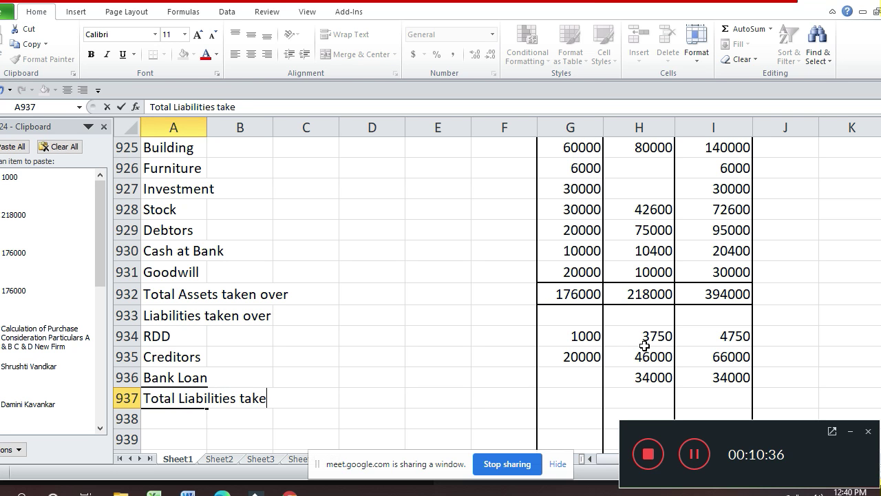
pyautogui.write('n over')
pyautogui.press('Return')
# - Total columns G–I with =SUM(G934:G936), giving 21000, 83750 and 104750
pyautogui.press('Right')
pyautogui.press('Right')
pyautogui.press('Right')
pyautogui.press('Right')
pyautogui.press('Right')
pyautogui.press('Right')
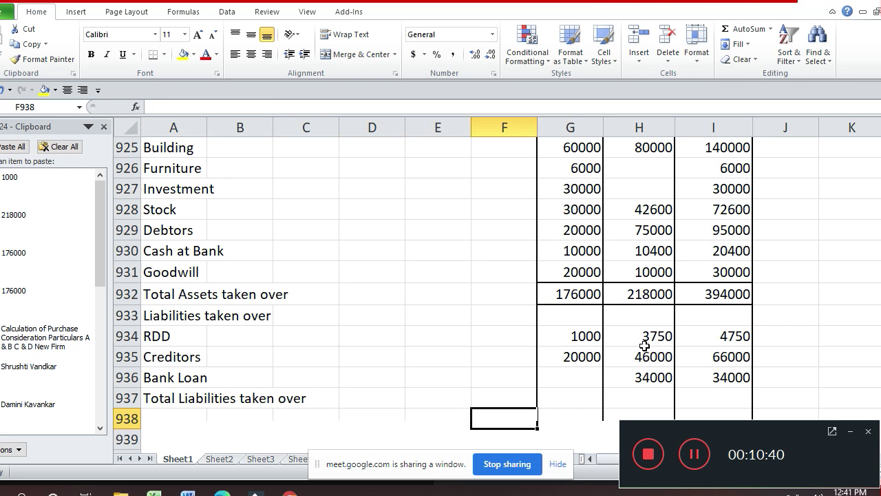
pyautogui.press('Up')
pyautogui.write('=s')
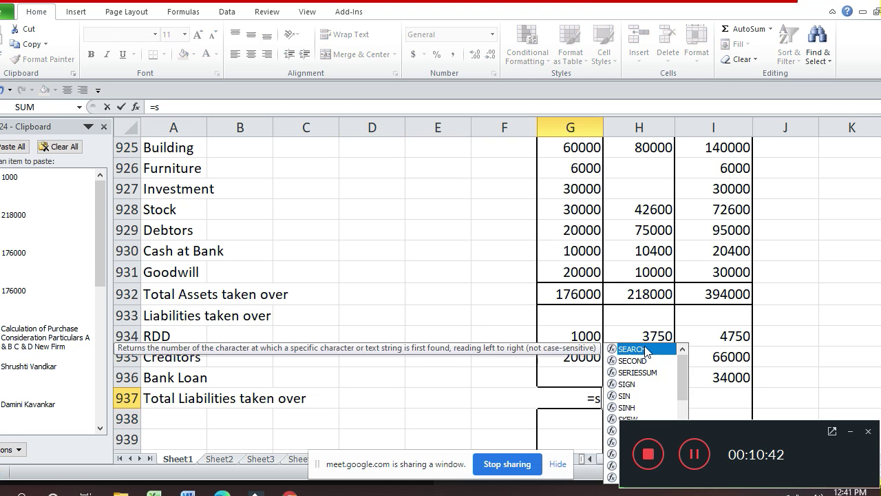
pyautogui.write('um(')
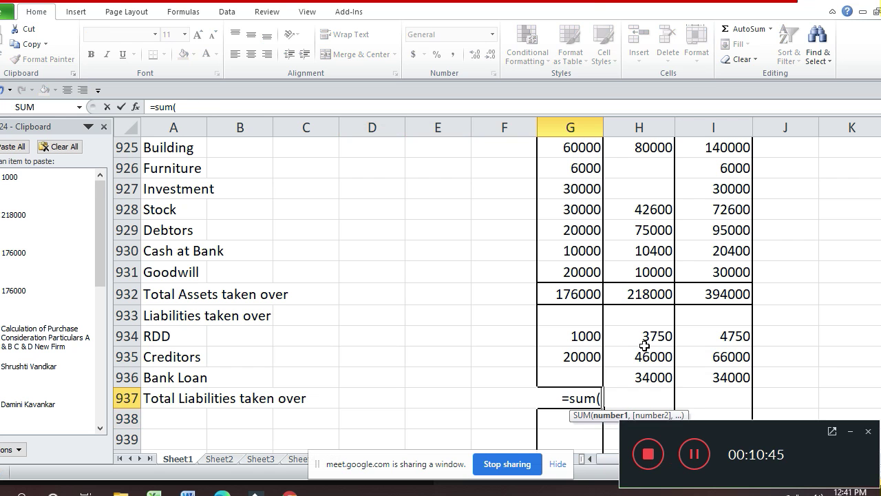
pyautogui.press('Up')
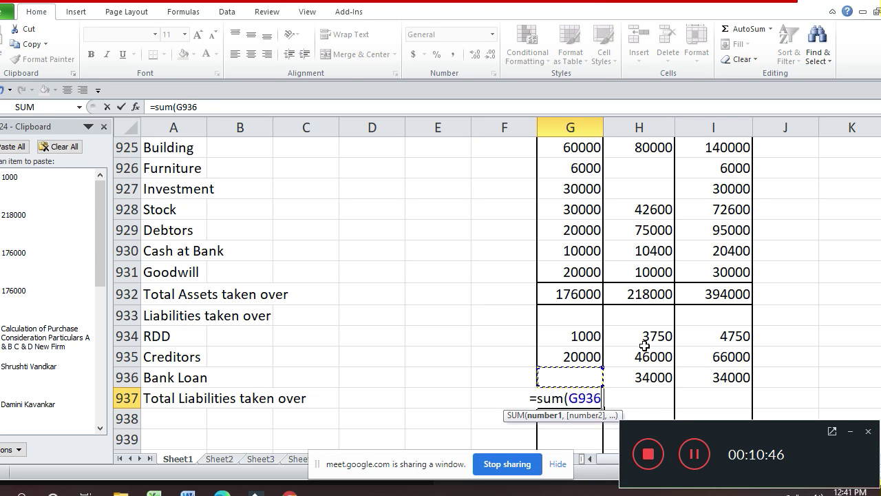
pyautogui.hotkey('shift', 'Up')
pyautogui.hotkey('shift', 'Up')
pyautogui.press('Return')
pyautogui.press('Up')
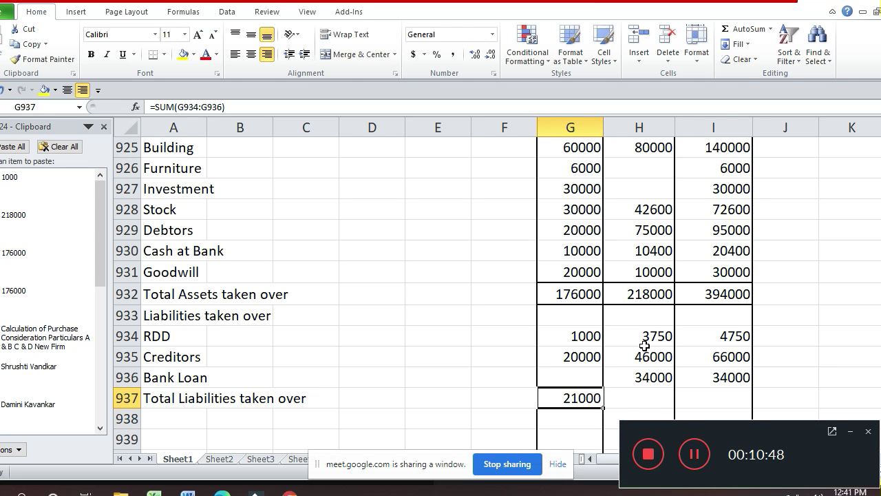
pyautogui.hotkey('ctrl', 'c')
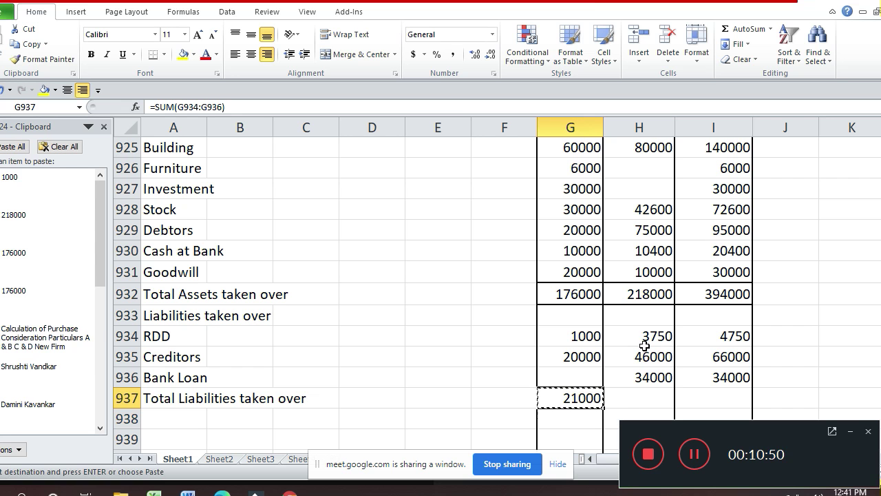
pyautogui.press('Right')
pyautogui.press('Return')
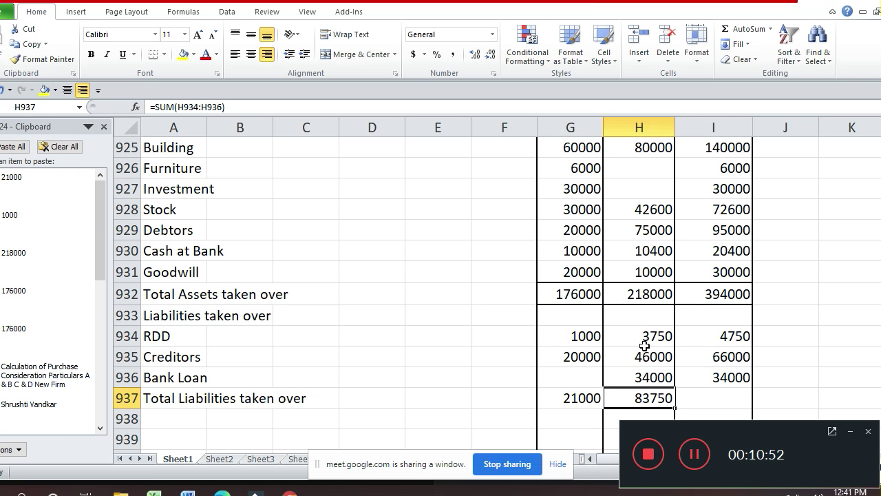
pyautogui.hotkey('ctrl', 'c')
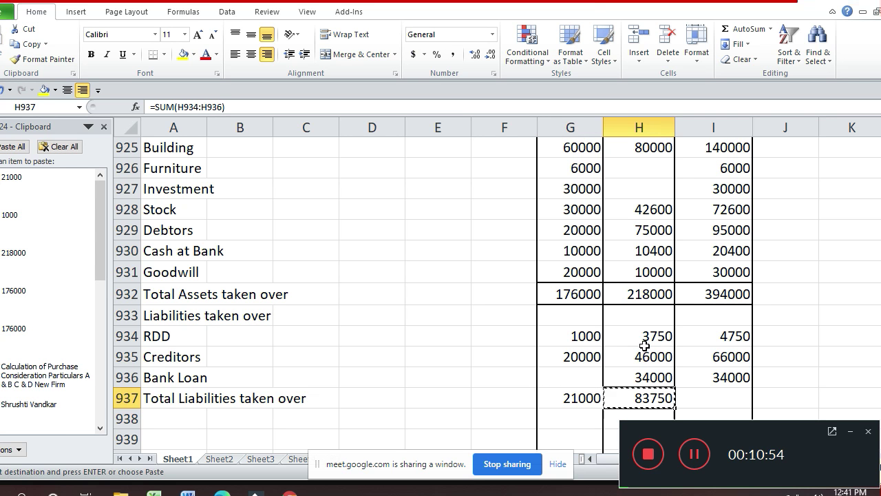
pyautogui.press('Right')
pyautogui.press('Return')
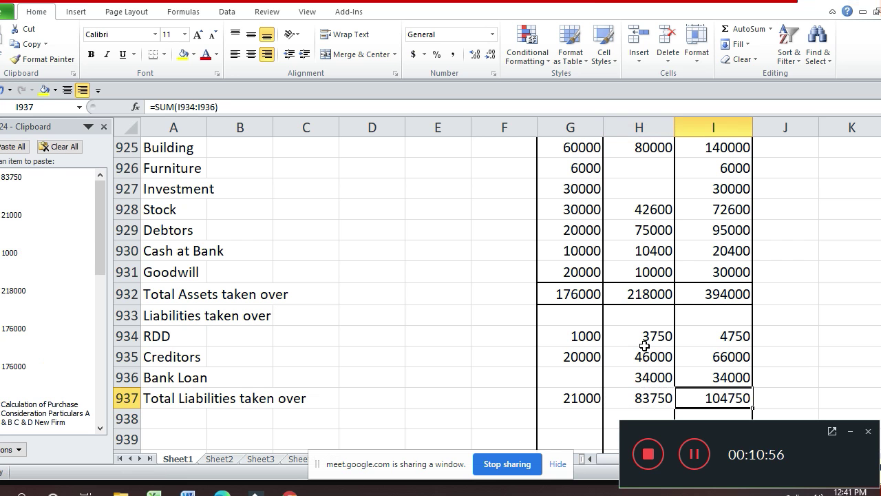
# - Add top and bottom borders to the three liability totals in G937:I937
pyautogui.press('Left')
pyautogui.press('Left')
pyautogui.hotkey('shift', 'Right')
pyautogui.hotkey('shift', 'Right')
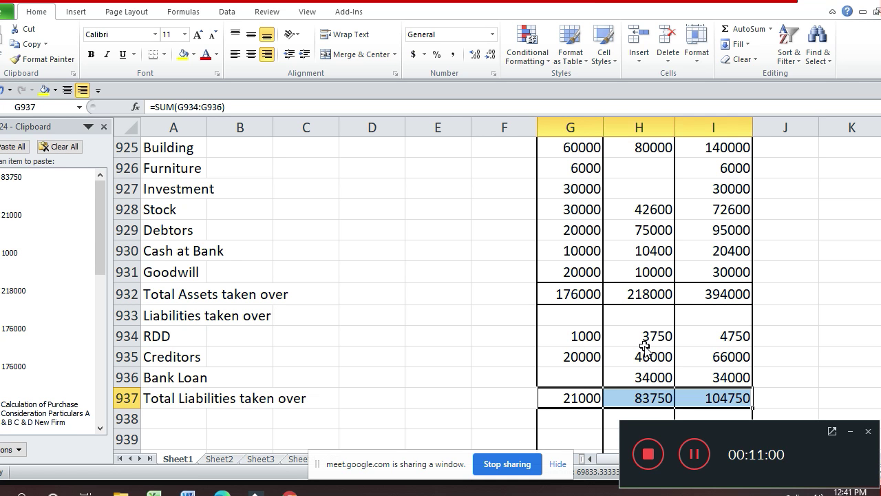
pyautogui.hotkey('ctrl', '1')
pyautogui.click(631, 287)
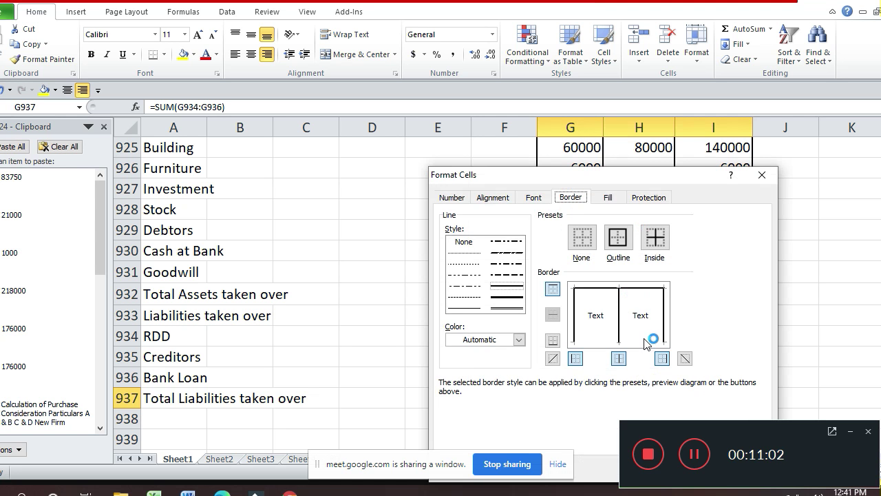
pyautogui.click(645, 341)
pyautogui.press('Return')
pyautogui.press('Return')
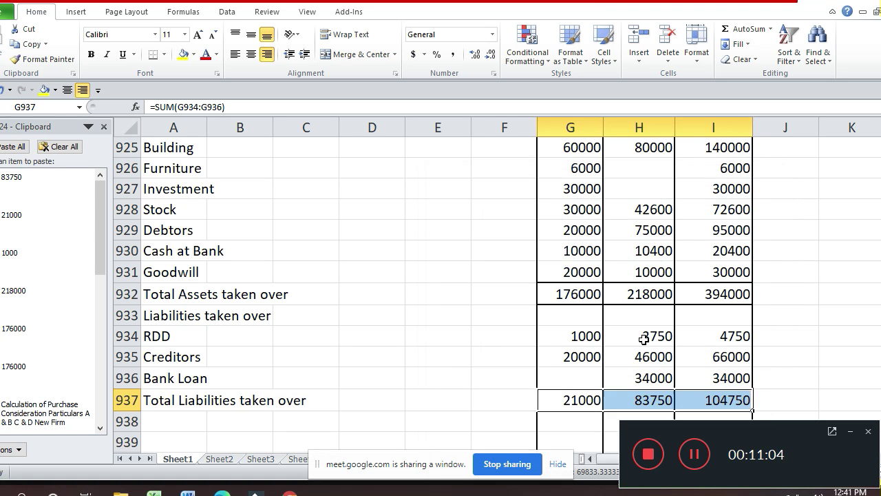
pyautogui.press('Left')
pyautogui.press('Left')
pyautogui.press('Left')
pyautogui.press('Left')
pyautogui.press('Left')
pyautogui.press('Left')
pyautogui.press('Up')
pyautogui.press('Up')
pyautogui.press('Up')
pyautogui.press('Up')
pyautogui.press('Up')
pyautogui.press('Up')
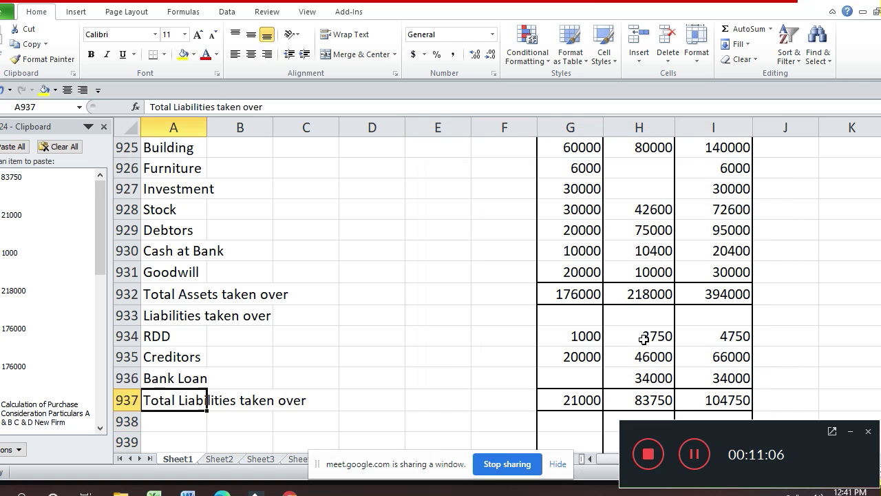
# - Append (A) and (B) to the two totals labels and enter 'Purchase Consideration (A - B)' in A938
pyautogui.press('F2')
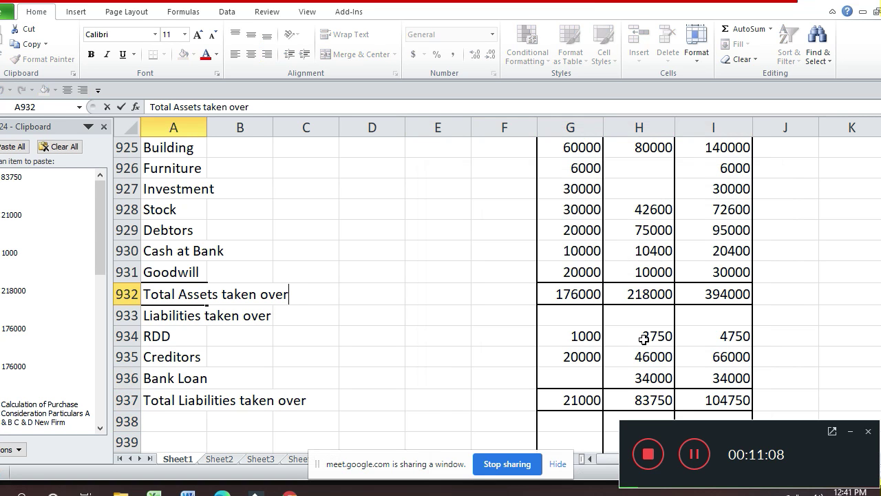
pyautogui.write('(A)')
pyautogui.press('Return')
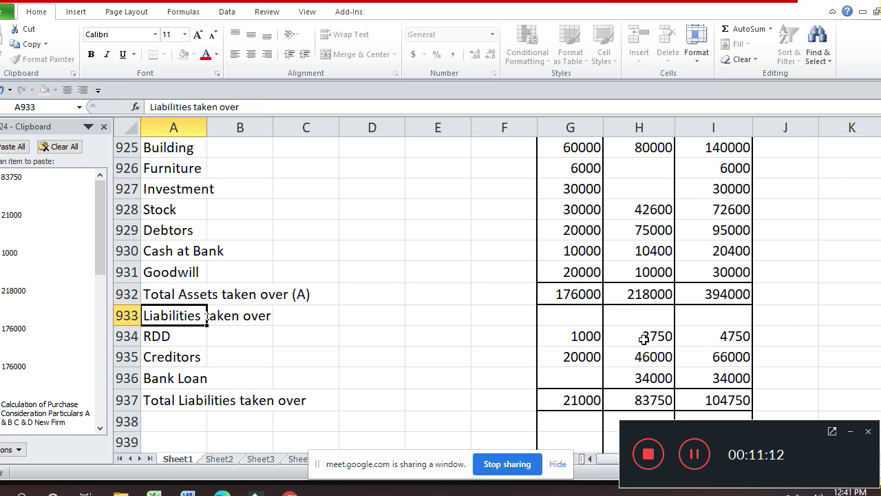
pyautogui.press('Down')
pyautogui.press('Down')
pyautogui.press('Down')
pyautogui.press('Down')
pyautogui.press('F2')
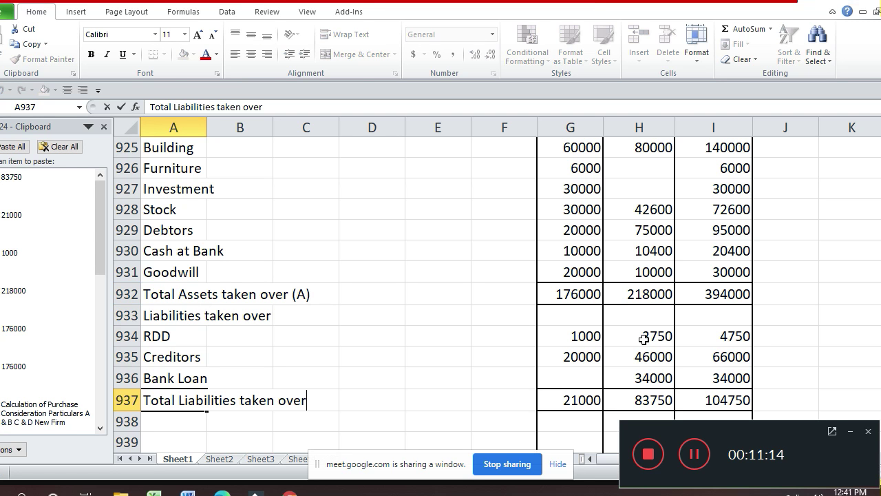
pyautogui.write('(B)')
pyautogui.press('Return')
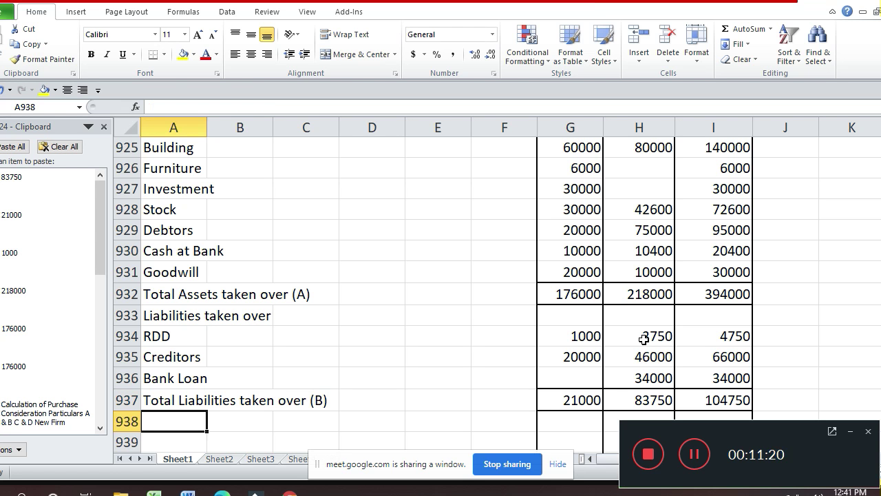
pyautogui.write('Pr')
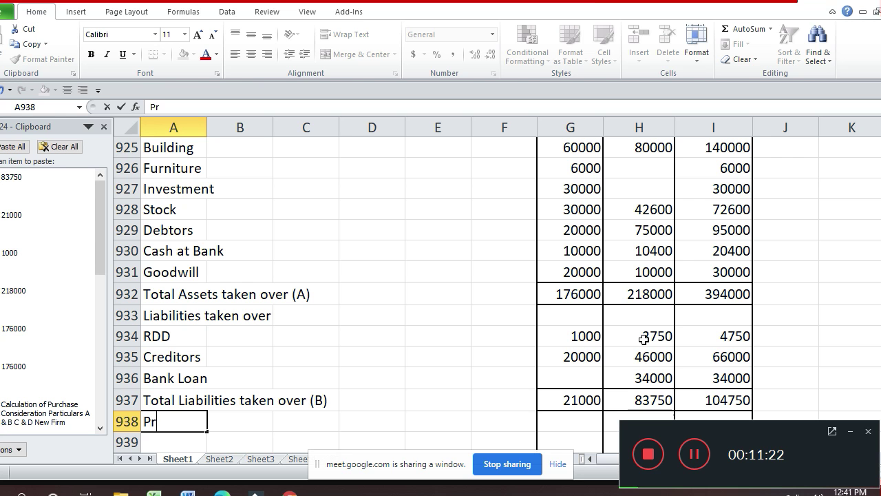
pyautogui.write('urchase')
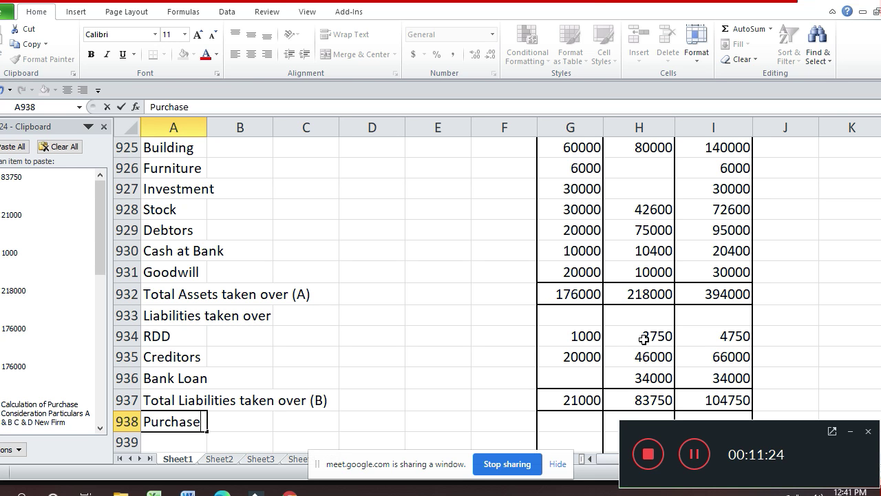
pyautogui.write(' Consid')
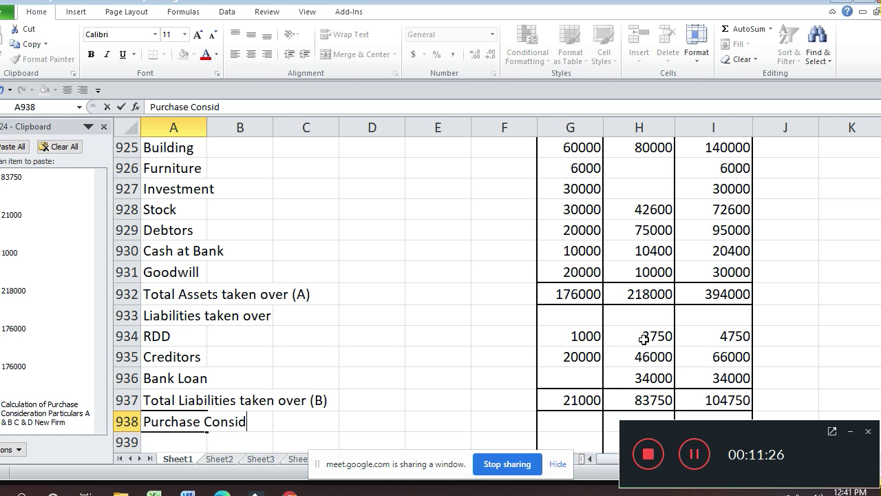
pyautogui.write('eratio')
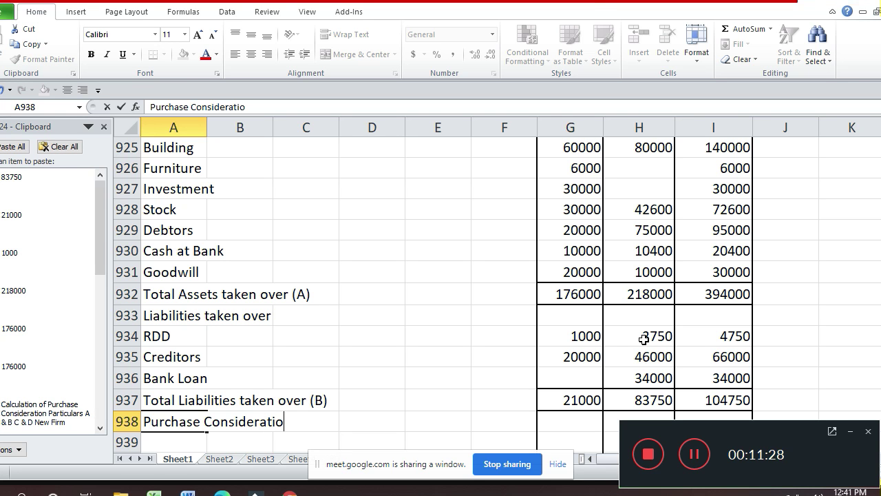
pyautogui.write('n (A - B)')
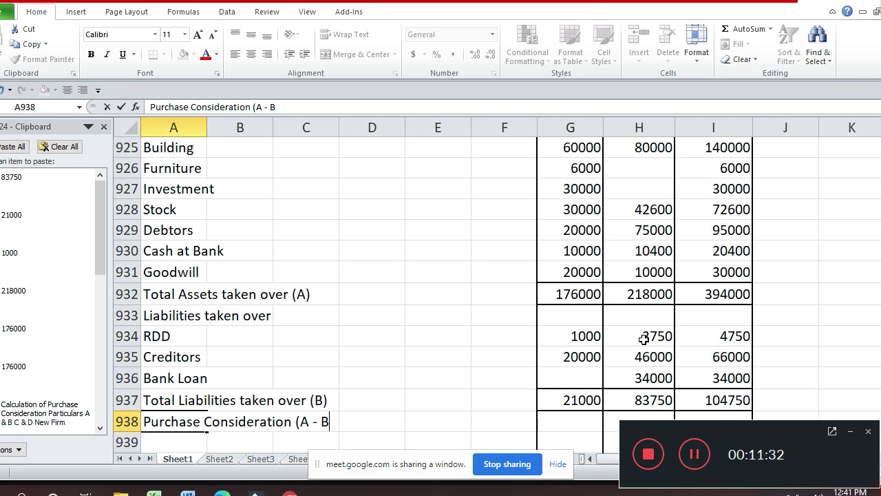
pyautogui.press('Return')
pyautogui.press('Return')
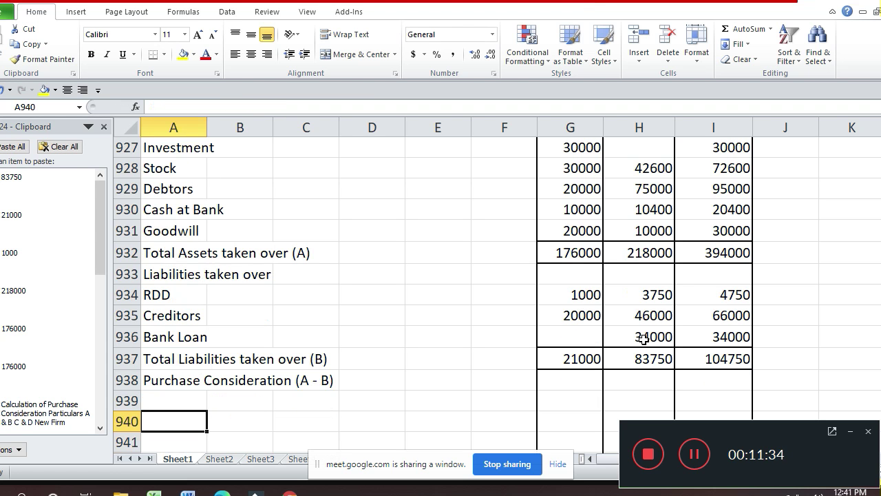
# - Enter =G932-G937 in G938, giving 155000
pyautogui.press('Up')
pyautogui.press('Up')
pyautogui.press('Right')
pyautogui.press('Right')
pyautogui.press('Right')
pyautogui.press('Right')
pyautogui.press('Right')
pyautogui.press('Right')
pyautogui.write('=')
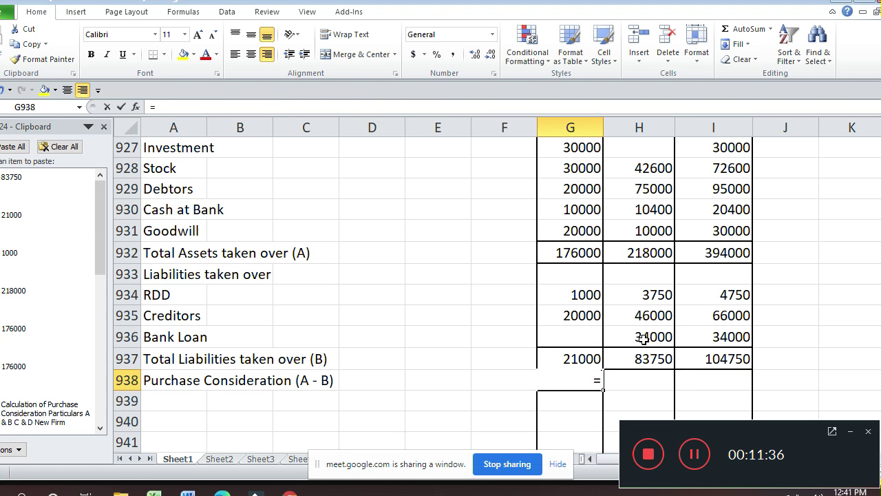
pyautogui.press('Up')
pyautogui.press('Up')
pyautogui.press('Up')
pyautogui.press('Up')
pyautogui.press('Up')
pyautogui.press('Up')
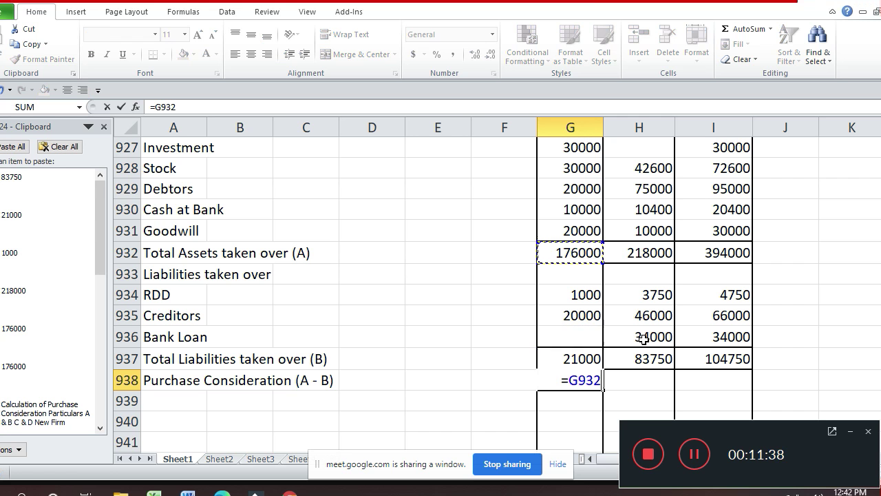
pyautogui.write('-')
pyautogui.press('Up')
pyautogui.press('Return')
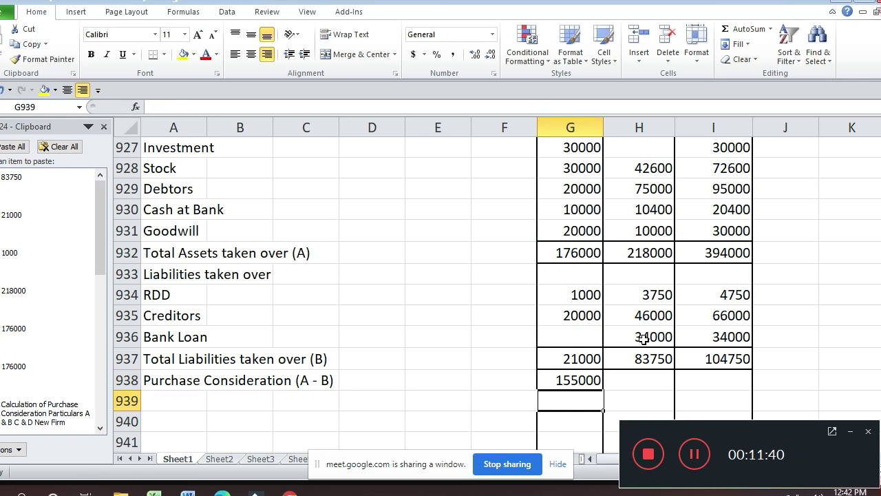
# - Copy the Purchase Consideration formula to H938 and I938, giving 134250 and 289250
pyautogui.press('Up')
pyautogui.hotkey('ctrl', 'c')
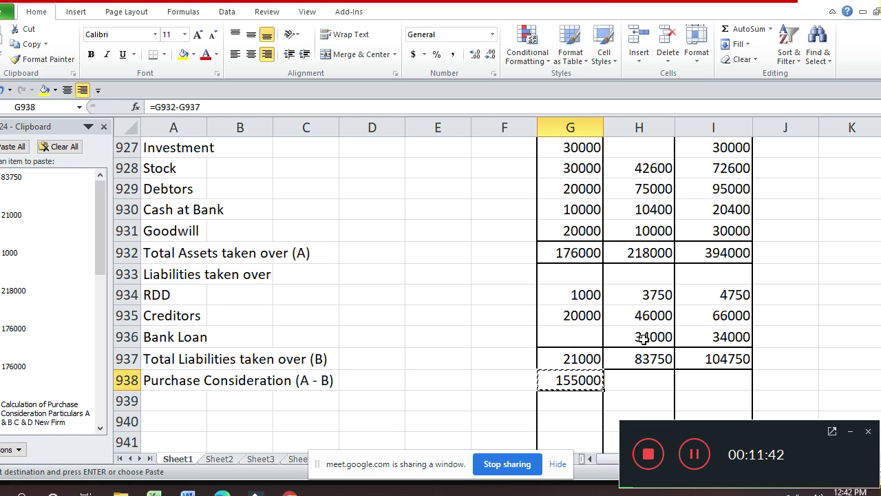
pyautogui.press('Right')
pyautogui.press('Return')
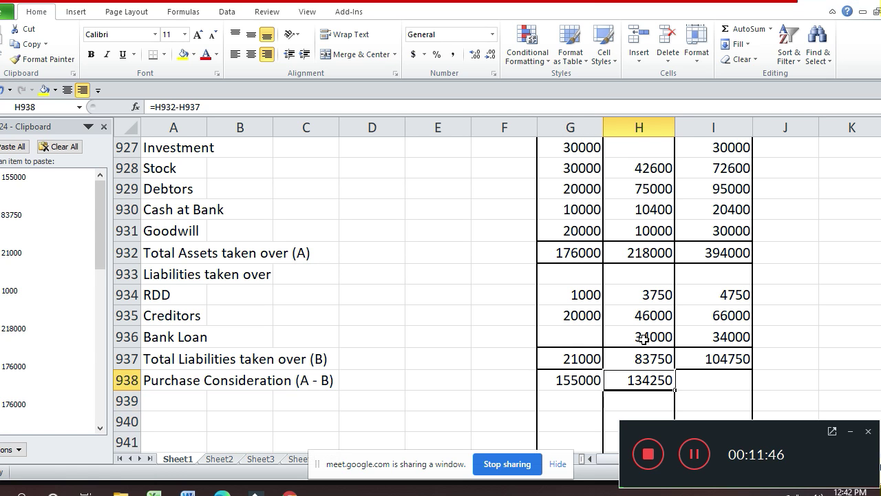
pyautogui.hotkey('ctrl', 'c')
pyautogui.press('Right')
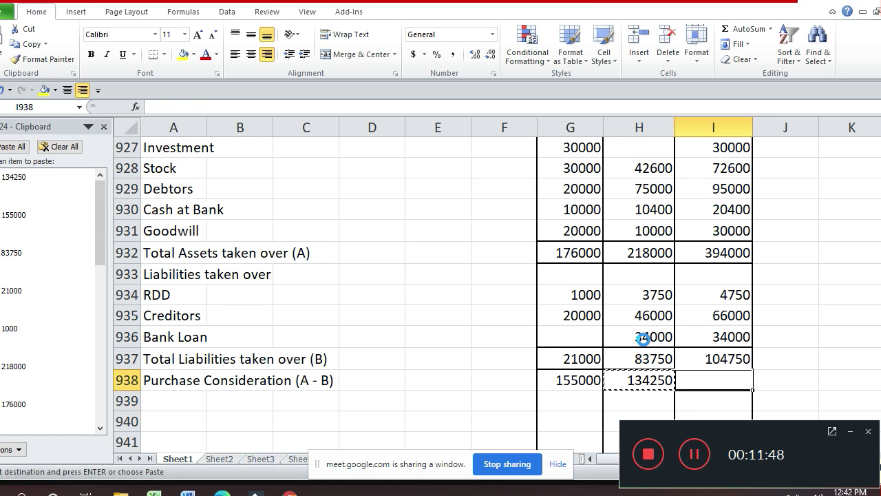
pyautogui.press('Return')
# - Add a thick bottom border under G938:I938
pyautogui.press('Left')
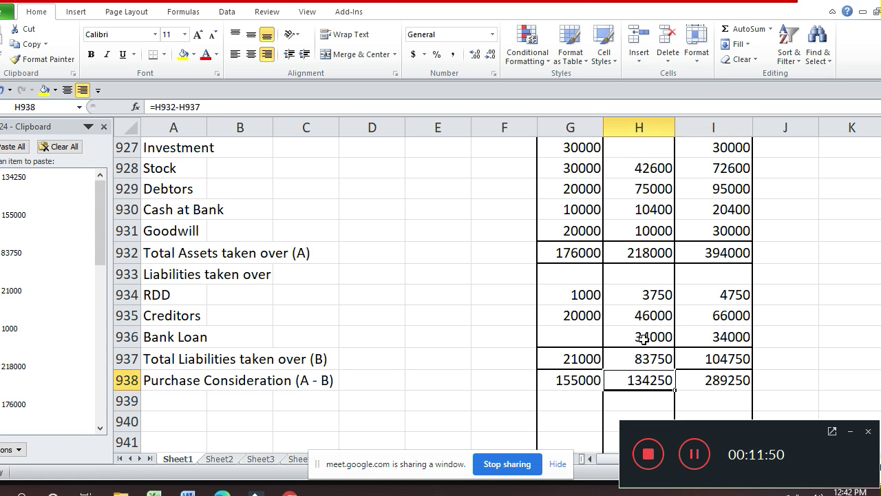
pyautogui.press('Left')
pyautogui.hotkey('shift', 'Right')
pyautogui.hotkey('shift', 'Right')
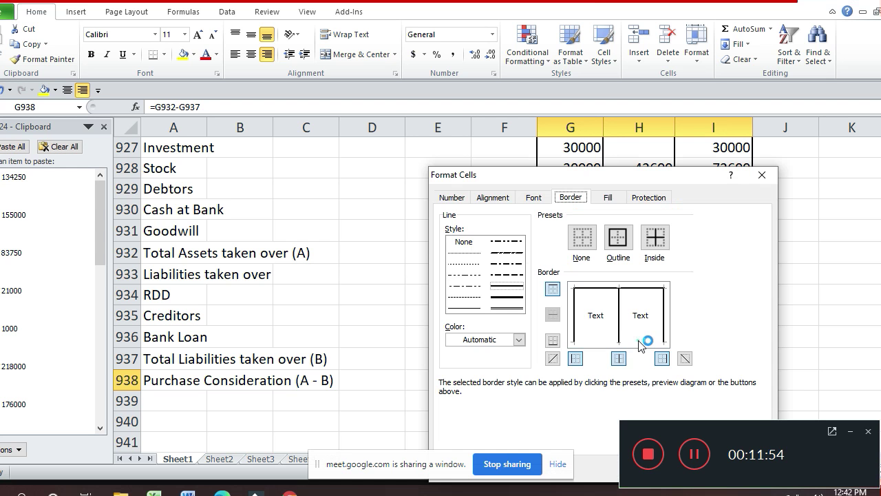
pyautogui.click(639, 344)
pyautogui.click(510, 304)
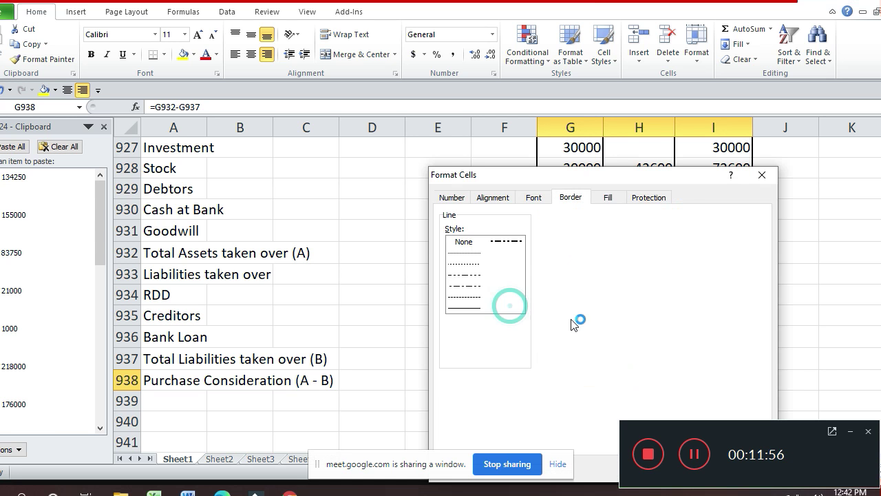
pyautogui.click(643, 345)
pyautogui.press('Return')
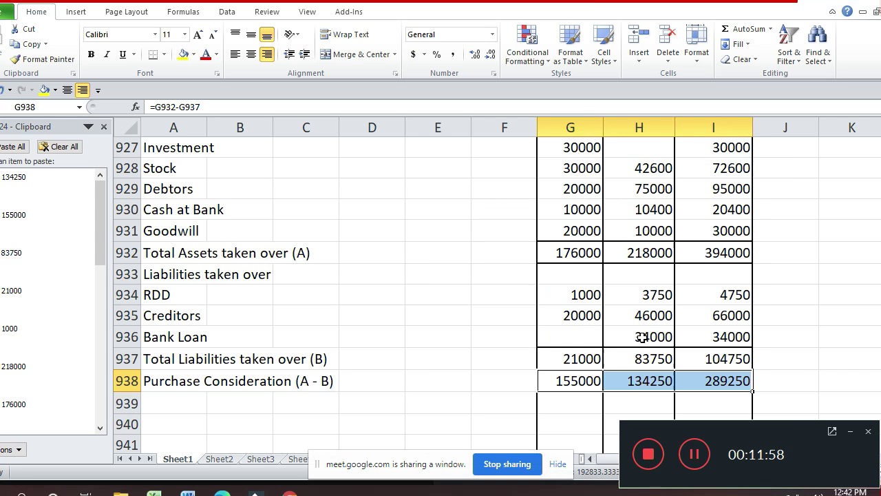
pyautogui.press('Down')
pyautogui.press('Left')
# - Delete the eight empty rows below the table
pyautogui.hotkey('shift', 'Down')
pyautogui.hotkey('shift', 'Down')
pyautogui.hotkey('shift', 'Down')
pyautogui.hotkey('shift', 'Down')
pyautogui.hotkey('shift', 'Down')
pyautogui.hotkey('shift', 'Down')
pyautogui.hotkey('shift', 'Down')
pyautogui.hotkey('shift', 'Down')
pyautogui.hotkey('shift', 'Down')
pyautogui.hotkey('shift', 'Down')
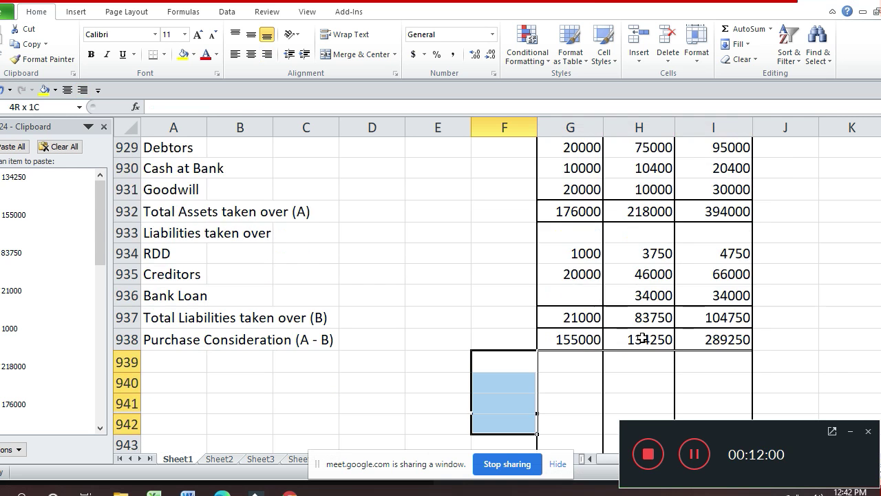
pyautogui.hotkey('shift', 'Up')
pyautogui.hotkey('shift', 'Up')
pyautogui.hotkey('shift', 'Up')
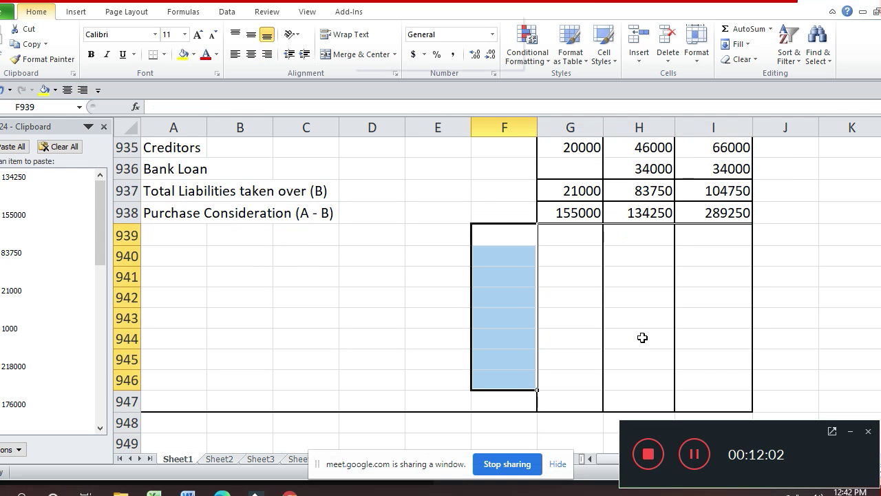
pyautogui.hotkey('ctrl', '-')
pyautogui.press('r')
pyautogui.press('Return')
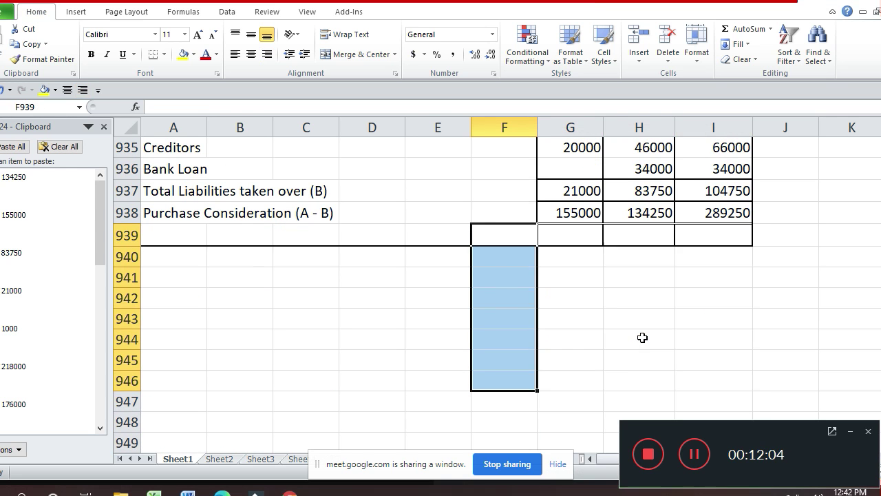
# - Copy the 'In the Books of A & B' Realisation A/c heading block from rows 785–788
pyautogui.press('Up')
pyautogui.press('Up')
pyautogui.press('pageup')
pyautogui.press('Up')
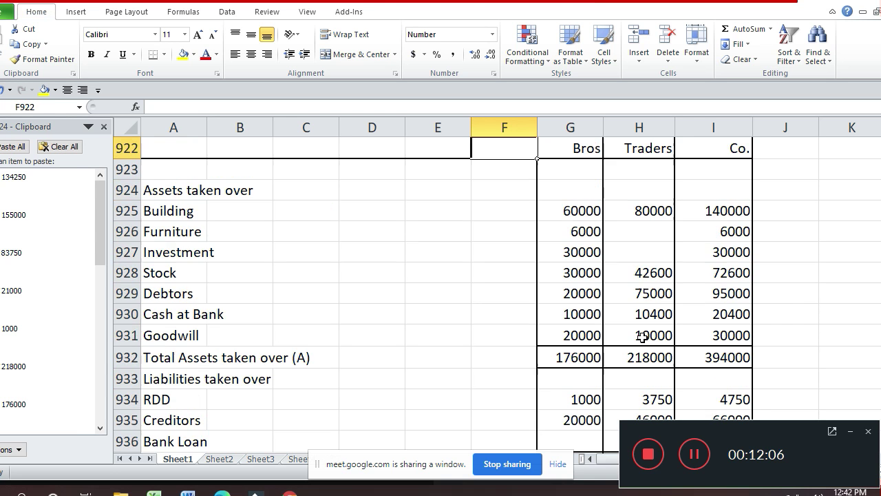
pyautogui.press('pageup')
pyautogui.press('pageup')
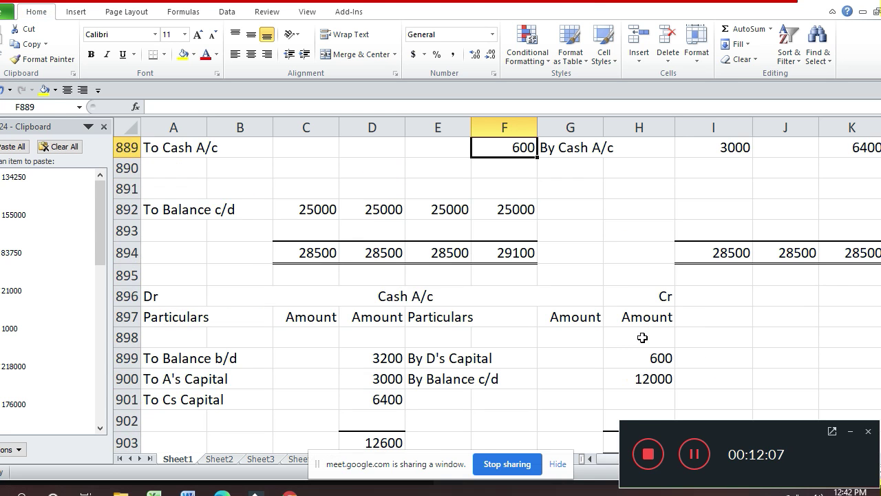
pyautogui.press('pageup')
pyautogui.press('pageup')
pyautogui.press('Up')
pyautogui.press('Up')
pyautogui.press('Up')
pyautogui.press('Up')
pyautogui.press('Up')
pyautogui.press('Up')
pyautogui.press('Up')
pyautogui.press('Up')
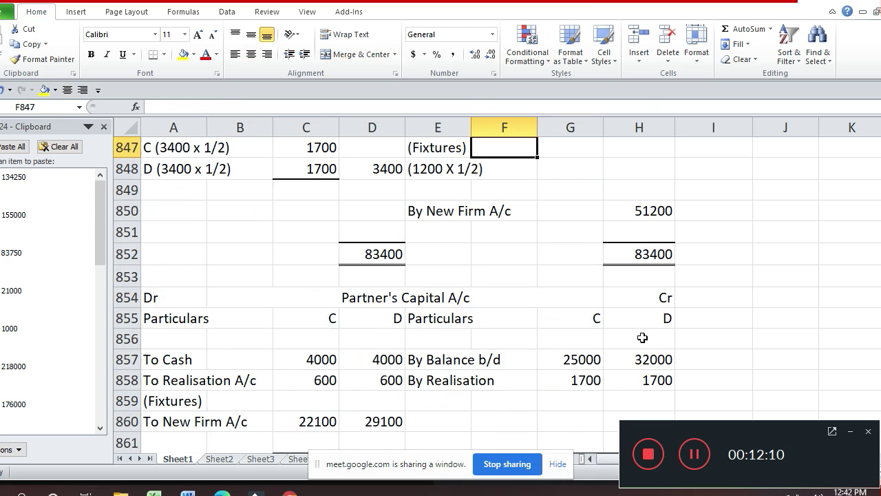
pyautogui.press('pageup')
pyautogui.press('Up')
pyautogui.press('Up')
pyautogui.press('Up')
pyautogui.press('Up')
pyautogui.press('Up')
pyautogui.press('Up')
pyautogui.press('Up')
pyautogui.press('Up')
pyautogui.press('Up')
pyautogui.press('Up')
pyautogui.press('Up')
pyautogui.press('Up')
pyautogui.press('Up')
pyautogui.press('Up')
pyautogui.press('Up')
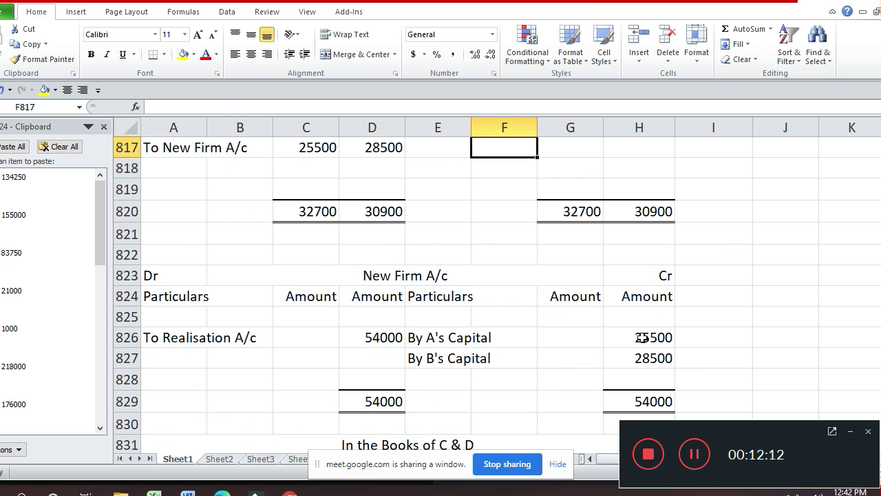
pyautogui.press('Up')
pyautogui.press('Up')
pyautogui.press('Up')
pyautogui.press('Up')
pyautogui.press('Up')
pyautogui.press('Up')
pyautogui.press('Up')
pyautogui.press('Up')
pyautogui.press('Up')
pyautogui.press('Up')
pyautogui.press('Up')
pyautogui.press('Up')
pyautogui.press('Up')
pyautogui.press('Up')
pyautogui.press('Up')
pyautogui.press('Up')
pyautogui.press('Up')
pyautogui.press('Up')
pyautogui.press('Up')
pyautogui.press('Up')
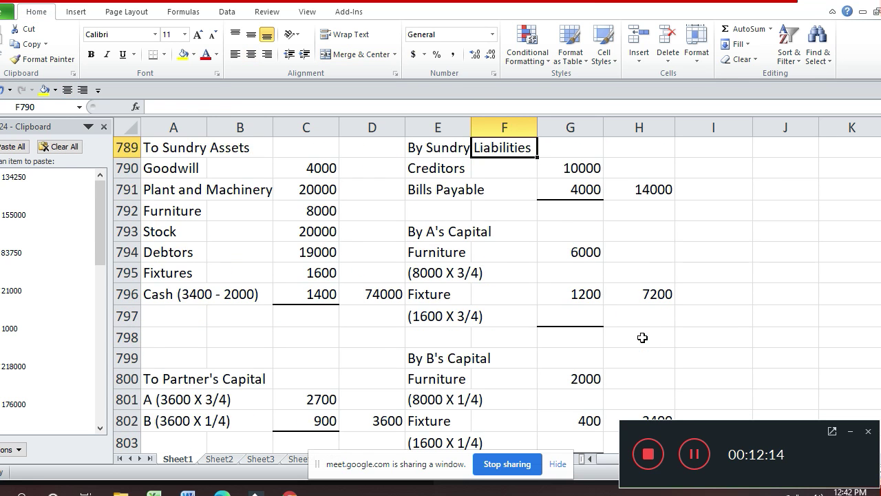
pyautogui.press('Up')
pyautogui.press('Up')
pyautogui.press('Up')
pyautogui.press('Up')
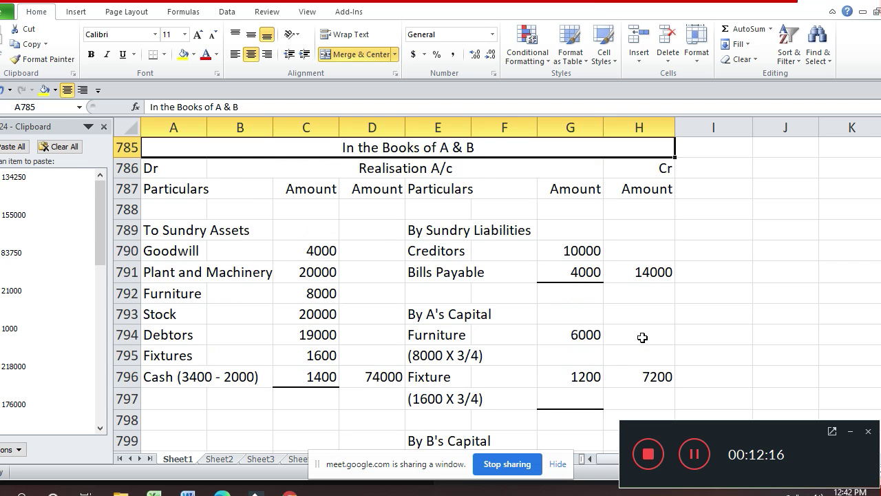
pyautogui.hotkey('shift', 'Down')
pyautogui.hotkey('shift', 'Down')
pyautogui.hotkey('shift', 'Down')
pyautogui.hotkey('ctrl', 'c')
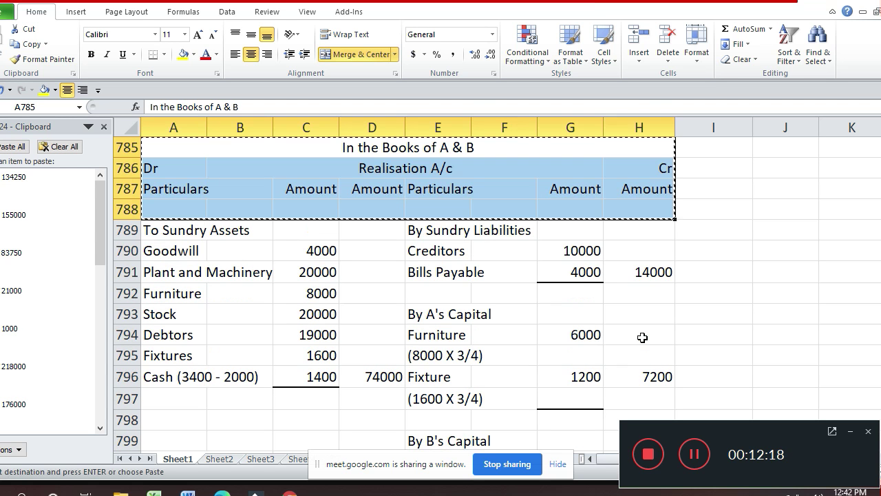
# - Return down to the blank rows near row 942 below the Balance Sheet
pyautogui.press('Down')
pyautogui.press('Right')
pyautogui.press('Right')
pyautogui.press('Down')
pyautogui.press('Down')
pyautogui.press('Down')
pyautogui.press('Down')
pyautogui.press('Down')
pyautogui.press('Down')
pyautogui.press('Down')
pyautogui.press('Down')
pyautogui.press('Down')
pyautogui.press('Down')
pyautogui.press('Down')
pyautogui.press('Down')
pyautogui.press('Down')
pyautogui.press('Down')
pyautogui.press('Down')
pyautogui.press('Down')
pyautogui.press('Down')
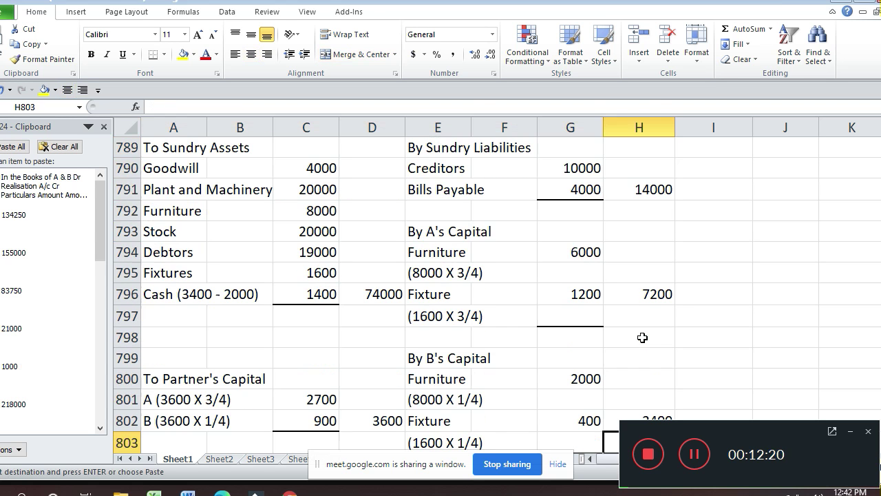
pyautogui.press('Down')
pyautogui.press('Down')
pyautogui.press('Down')
pyautogui.press('Down')
pyautogui.press('Down')
pyautogui.press('Down')
pyautogui.press('Down')
pyautogui.press('Down')
pyautogui.press('Down')
pyautogui.press('Down')
pyautogui.press('Down')
pyautogui.press('Down')
pyautogui.press('Down')
pyautogui.press('Down')
pyautogui.press('Down')
pyautogui.press('Down')
pyautogui.press('Down')
pyautogui.press('Down')
pyautogui.press('Down')
pyautogui.press('Down')
pyautogui.press('Down')
pyautogui.press('Down')
pyautogui.press('Down')
pyautogui.press('Down')
pyautogui.press('Down')
pyautogui.press('Down')
pyautogui.press('Down')
pyautogui.press('Down')
pyautogui.press('Down')
pyautogui.press('Down')
pyautogui.press('Down')
pyautogui.press('Down')
pyautogui.press('Down')
pyautogui.press('Down')
pyautogui.press('Down')
pyautogui.press('Down')
pyautogui.press('Down')
pyautogui.press('Down')
pyautogui.press('Down')
pyautogui.press('Down')
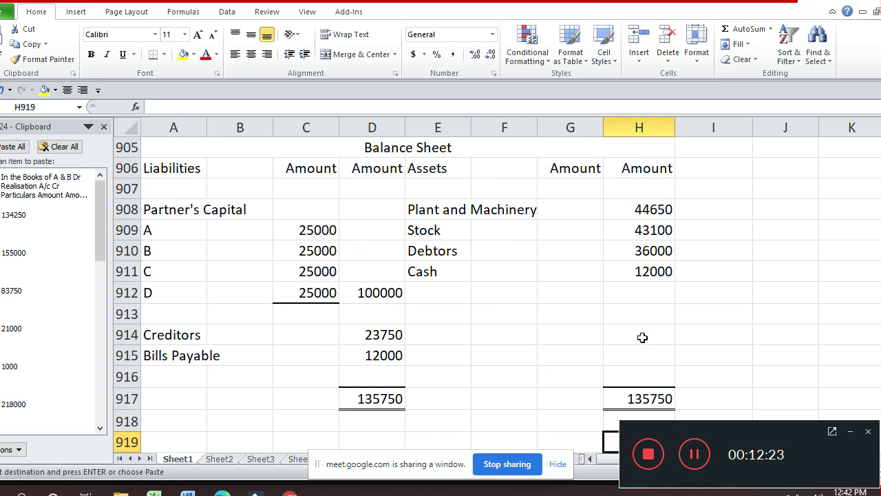
pyautogui.press('Down')
pyautogui.press('Down')
pyautogui.press('Down')
pyautogui.press('Down')
pyautogui.press('Down')
pyautogui.press('Down')
pyautogui.press('Down')
pyautogui.press('Down')
pyautogui.press('Down')
pyautogui.press('Down')
pyautogui.press('Down')
pyautogui.press('Down')
pyautogui.press('Down')
pyautogui.press('Down')
pyautogui.press('Down')
pyautogui.press('Down')
pyautogui.press('Down')
pyautogui.press('Down')
pyautogui.press('Down')
pyautogui.press('Down')
pyautogui.press('Up')
pyautogui.press('Up')
pyautogui.press('Up')
pyautogui.press('Up')
pyautogui.press('Up')
pyautogui.press('Up')
pyautogui.press('Up')
pyautogui.press('Up')
pyautogui.press('Up')
pyautogui.press('Up')
pyautogui.press('Up')
pyautogui.press('Up')
pyautogui.press('Up')
pyautogui.press('Left')
pyautogui.scroll(1, 643, 338)
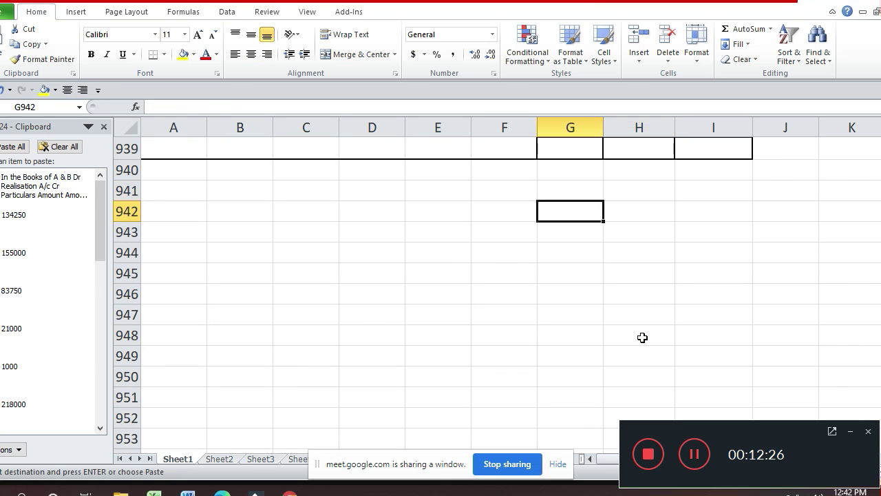
pyautogui.press('Up')
# - Paste the heading block at row 941 and change 'A & B' to 'Desai Bros' in its title
pyautogui.press('Left')
pyautogui.press('Left')
pyautogui.press('Left')
pyautogui.press('Left')
pyautogui.press('Left')
pyautogui.press('Left')
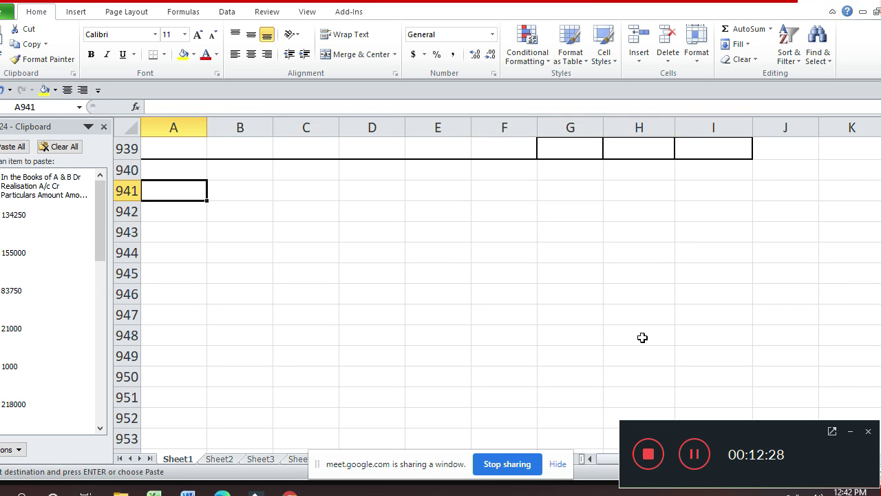
pyautogui.hotkey('ctrl', 'v')
pyautogui.press('F2')
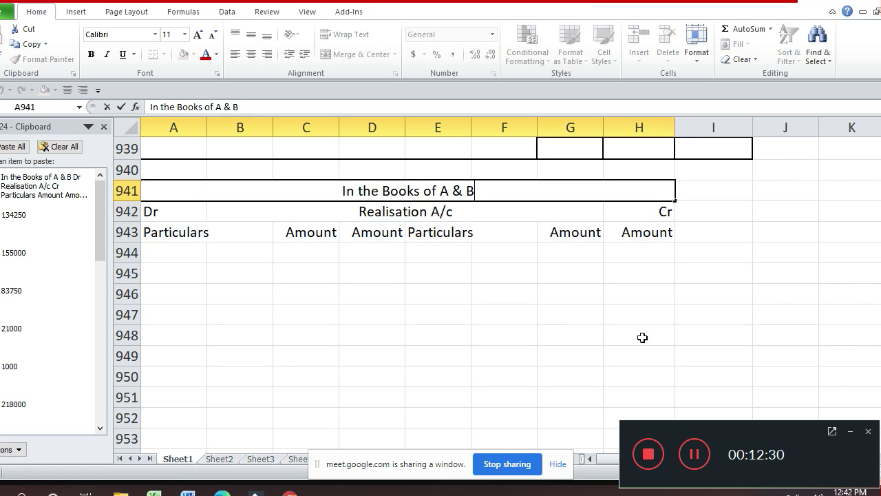
pyautogui.hotkey('shift', 'Left')
pyautogui.hotkey('shift', 'Left')
pyautogui.hotkey('shift', 'Left')
pyautogui.hotkey('shift', 'Left')
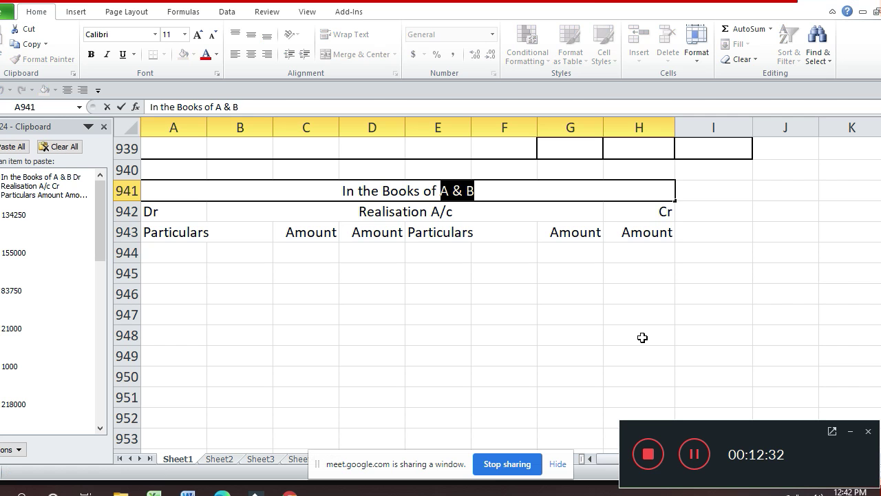
pyautogui.write('Desai')
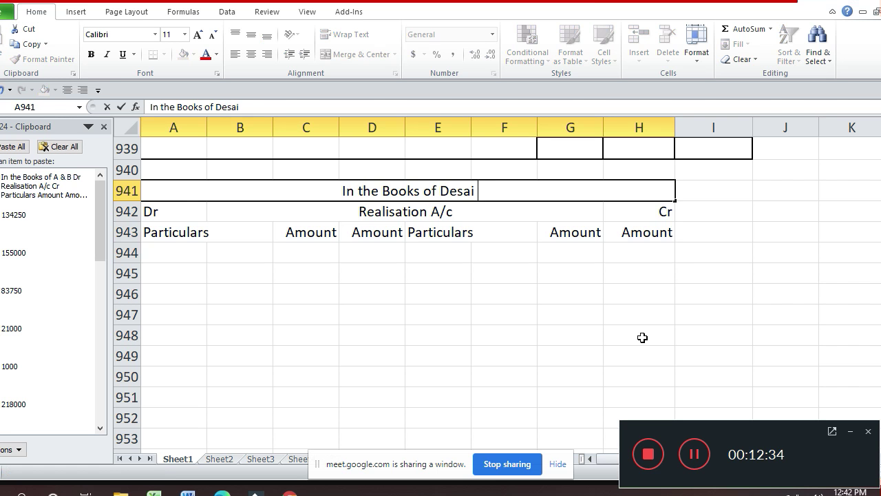
pyautogui.write(' Bros')
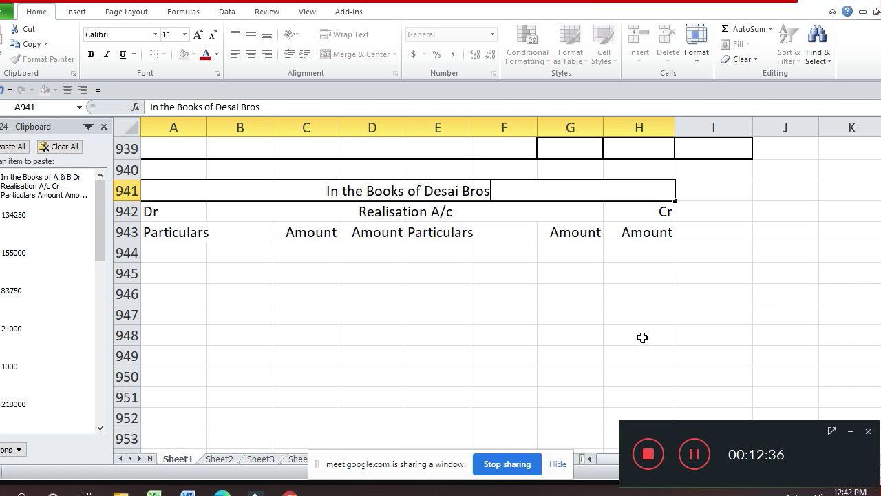
pyautogui.press('Return')
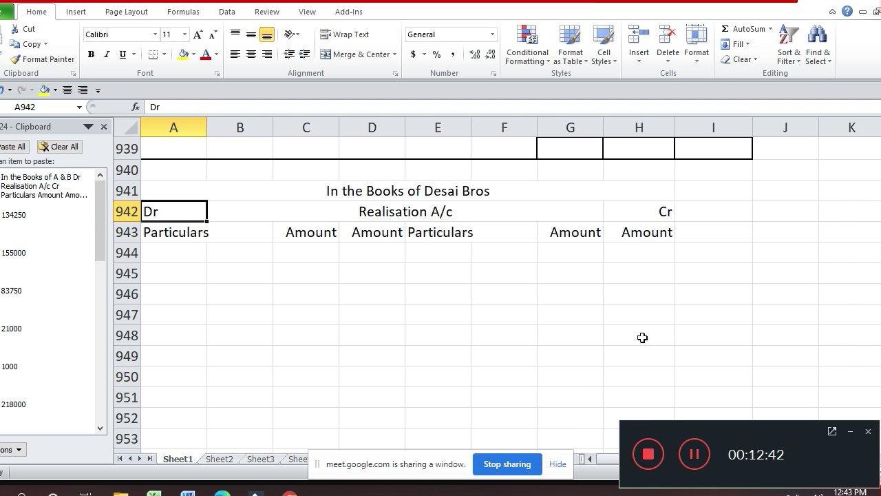
# - Select the Partner's Capital A/c header rows further up the sheet
pyautogui.press('Up')
pyautogui.press('Up')
pyautogui.press('Up')
pyautogui.press('Up')
pyautogui.press('Up')
pyautogui.press('Up')
pyautogui.press('Up')
pyautogui.press('Up')
pyautogui.press('Up')
pyautogui.press('Up')
pyautogui.press('Up')
pyautogui.press('Up')
pyautogui.press('Up')
pyautogui.press('Up')
pyautogui.press('Up')
pyautogui.press('Up')
pyautogui.press('Up')
pyautogui.press('Up')
pyautogui.press('Up')
pyautogui.press('Up')
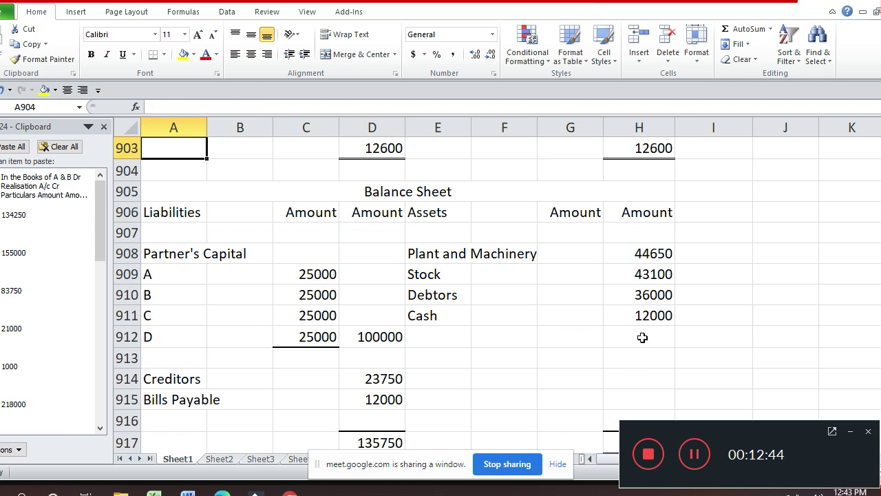
pyautogui.press('Up')
pyautogui.press('Up')
pyautogui.press('Up')
pyautogui.press('Up')
pyautogui.press('Up')
pyautogui.press('Up')
pyautogui.press('Up')
pyautogui.press('Up')
pyautogui.press('Up')
pyautogui.press('Up')
pyautogui.press('Up')
pyautogui.press('Up')
pyautogui.press('Up')
pyautogui.press('Up')
pyautogui.press('Up')
pyautogui.press('Down')
pyautogui.press('Down')
pyautogui.press('Down')
pyautogui.press('Down')
pyautogui.press('Down')
pyautogui.press('Down')
pyautogui.press('Down')
pyautogui.press('Down')
pyautogui.press('Down')
pyautogui.press('Down')
pyautogui.press('Down')
pyautogui.press('Down')
pyautogui.press('Down')
pyautogui.press('Down')
pyautogui.press('Down')
pyautogui.press('Down')
pyautogui.press('Down')
pyautogui.press('Down')
pyautogui.press('Down')
pyautogui.press('Down')
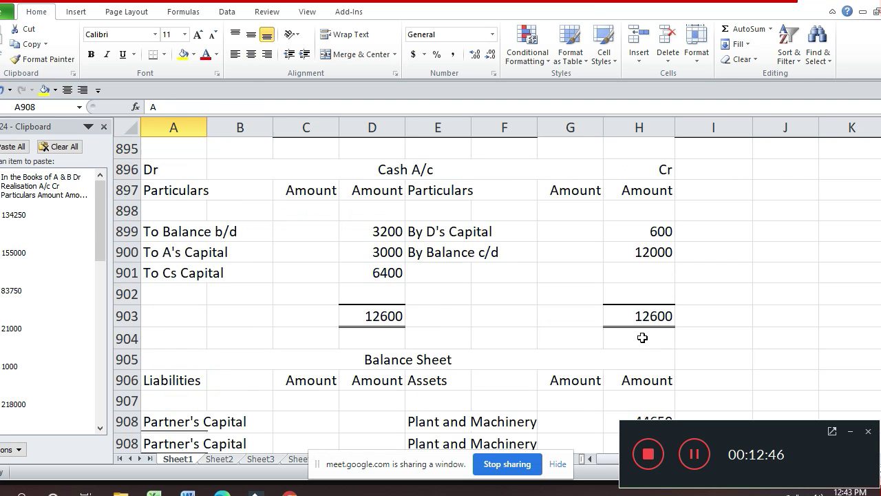
pyautogui.press('Up')
pyautogui.press('Up')
pyautogui.press('Up')
pyautogui.press('Up')
pyautogui.press('Up')
pyautogui.press('Up')
pyautogui.press('Up')
pyautogui.press('Up')
pyautogui.press('Up')
pyautogui.press('Up')
pyautogui.press('Up')
pyautogui.press('Up')
pyautogui.press('Up')
pyautogui.press('Up')
pyautogui.press('Up')
pyautogui.press('Up')
pyautogui.press('Up')
pyautogui.press('Up')
pyautogui.press('Up')
pyautogui.press('Up')
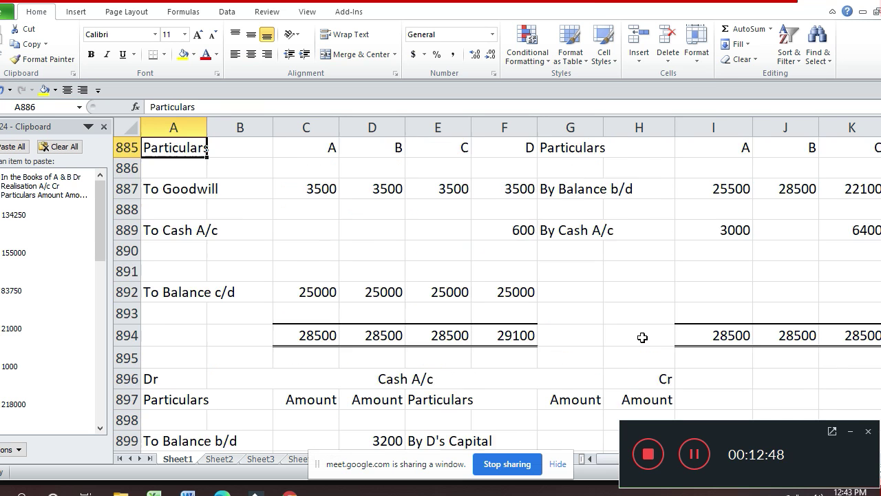
pyautogui.press('Up')
pyautogui.press('Up')
pyautogui.press('Up')
pyautogui.press('Up')
pyautogui.press('Up')
pyautogui.press('Up')
pyautogui.press('Up')
pyautogui.press('Up')
pyautogui.press('Up')
pyautogui.press('Up')
pyautogui.press('Up')
pyautogui.press('Up')
pyautogui.press('Up')
pyautogui.press('Up')
pyautogui.press('Up')
pyautogui.press('Up')
pyautogui.press('Up')
pyautogui.press('Up')
pyautogui.press('Up')
pyautogui.press('Up')
pyautogui.press('Down')
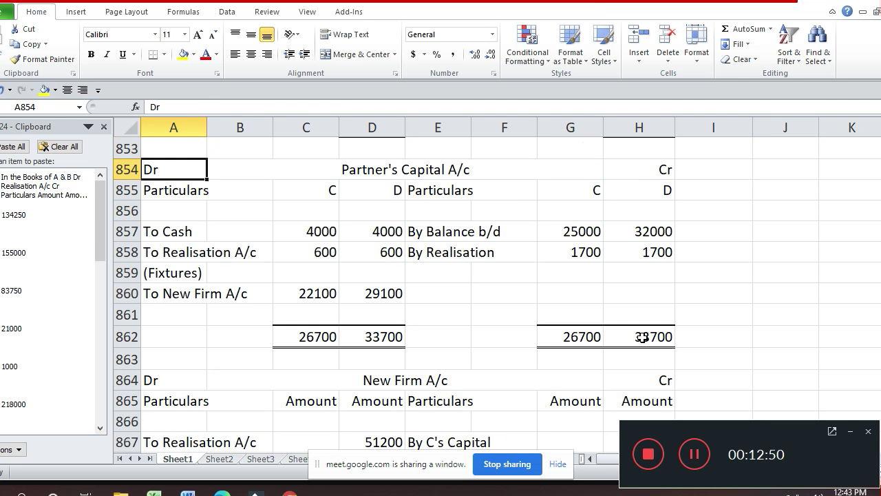
pyautogui.hotkey('shift', 'Down')
pyautogui.hotkey('shift', 'Down')
# - Copy the three Partner's Capital A/c header rows from A854:H856 and paste them at A963
pyautogui.hotkey('shift', 'Right')
pyautogui.hotkey('shift', 'Right')
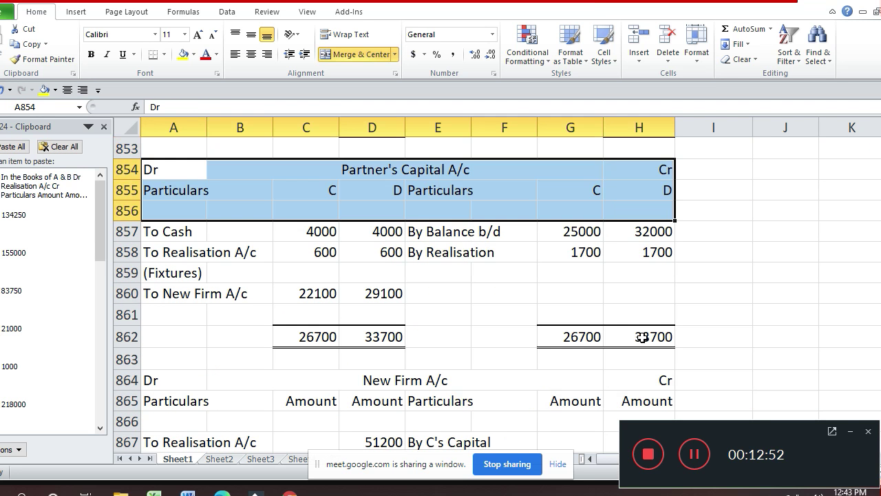
pyautogui.hotkey('ctrl', 'c')
pyautogui.press('Down')
pyautogui.press('Down')
pyautogui.press('Down')
pyautogui.press('Down')
pyautogui.press('Down')
pyautogui.press('Down')
pyautogui.press('Down')
pyautogui.press('Down')
pyautogui.press('Down')
pyautogui.press('Down')
pyautogui.press('Down')
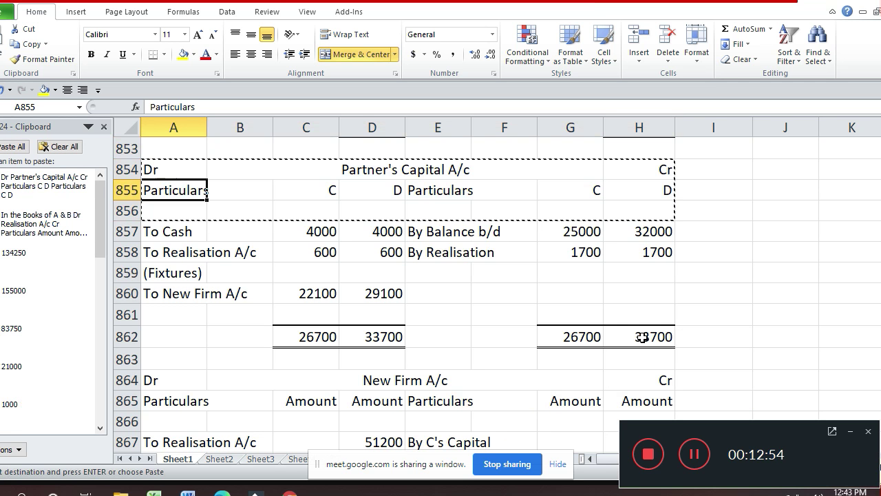
pyautogui.press('Down')
pyautogui.press('Down')
pyautogui.press('Down')
pyautogui.press('Down')
pyautogui.press('Down')
pyautogui.press('Down')
pyautogui.press('Down')
pyautogui.press('Down')
pyautogui.press('Down')
pyautogui.press('Down')
pyautogui.press('Down')
pyautogui.press('Down')
pyautogui.press('Down')
pyautogui.press('Down')
pyautogui.press('Down')
pyautogui.press('Down')
pyautogui.press('Down')
pyautogui.press('Down')
pyautogui.press('Down')
pyautogui.press('Down')
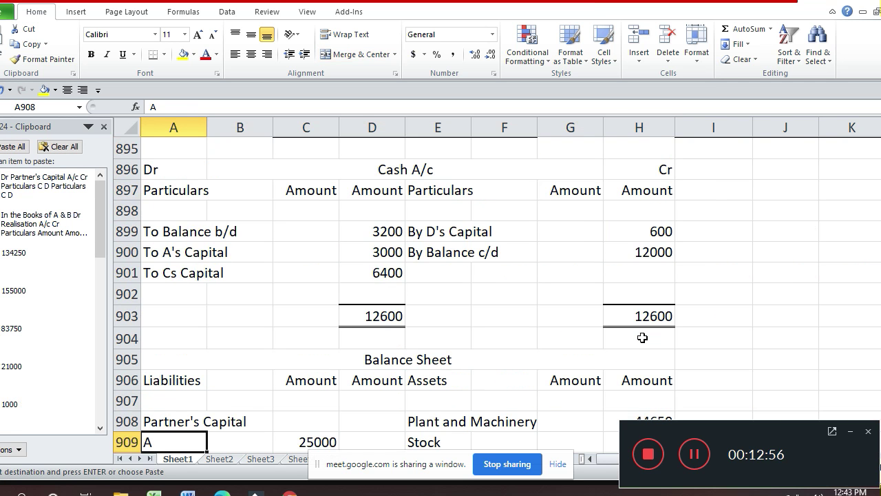
pyautogui.press('Down')
pyautogui.press('Down')
pyautogui.press('Down')
pyautogui.press('Down')
pyautogui.press('Down')
pyautogui.press('Down')
pyautogui.press('Down')
pyautogui.press('Down')
pyautogui.press('Down')
pyautogui.press('Down')
pyautogui.press('Down')
pyautogui.press('Down')
pyautogui.press('Down')
pyautogui.press('Down')
pyautogui.press('Down')
pyautogui.press('Down')
pyautogui.press('Down')
pyautogui.press('Down')
pyautogui.press('Down')
pyautogui.press('Down')
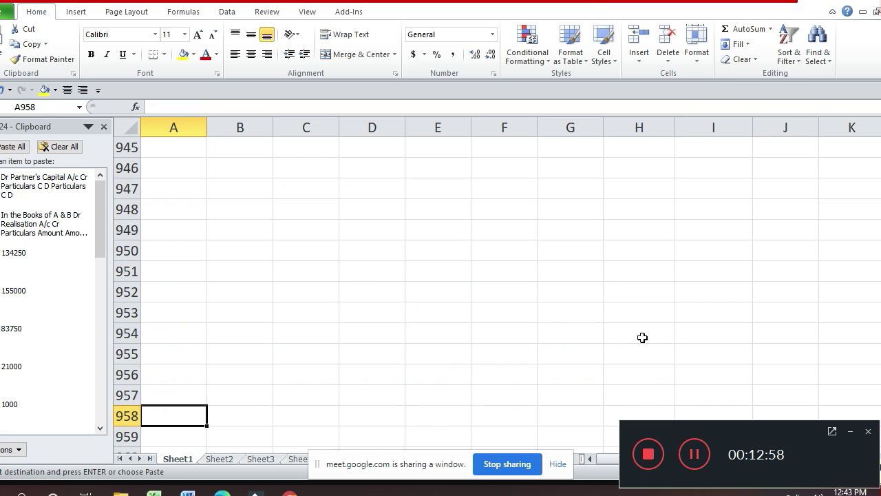
pyautogui.press('Down')
pyautogui.press('Down')
pyautogui.hotkey('ctrl', 'v')
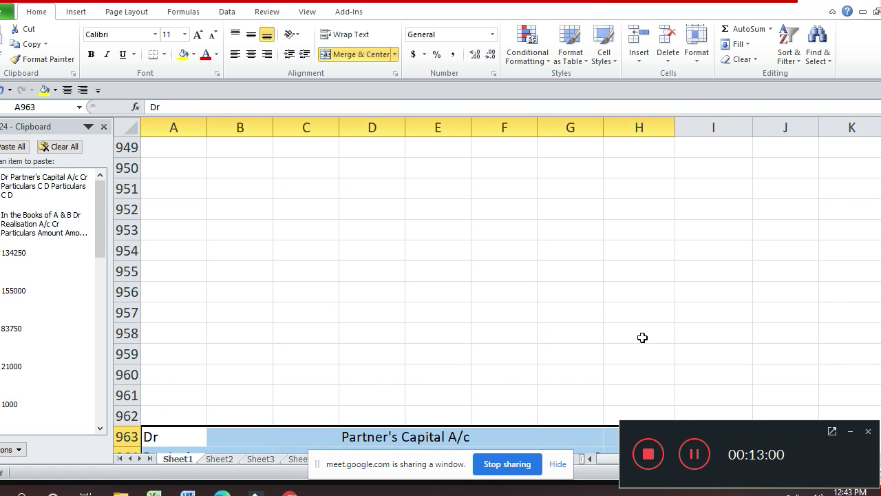
# - Name the Dr-side partner columns Arun in C964 and Barun in D964
pyautogui.press('Down')
pyautogui.press('Right')
pyautogui.press('Right')
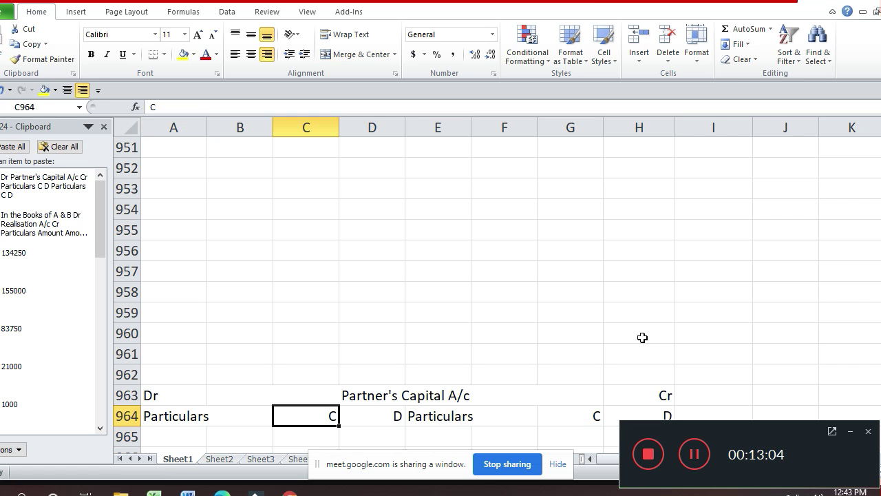
pyautogui.write('Arun')
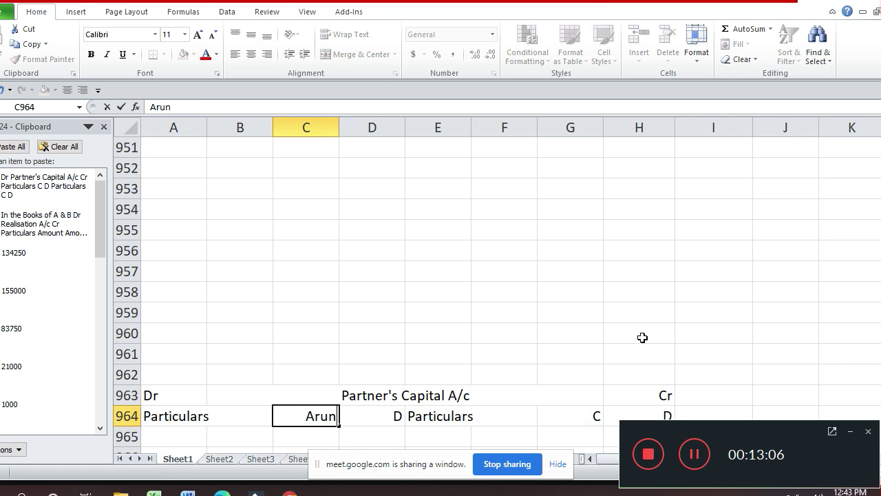
pyautogui.press('Return')
pyautogui.press('Up')
pyautogui.press('Right')
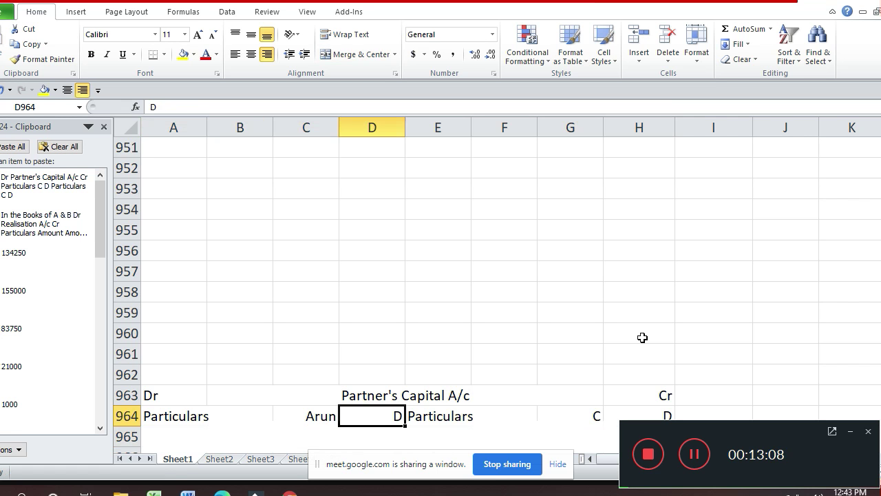
pyautogui.write('Barun')
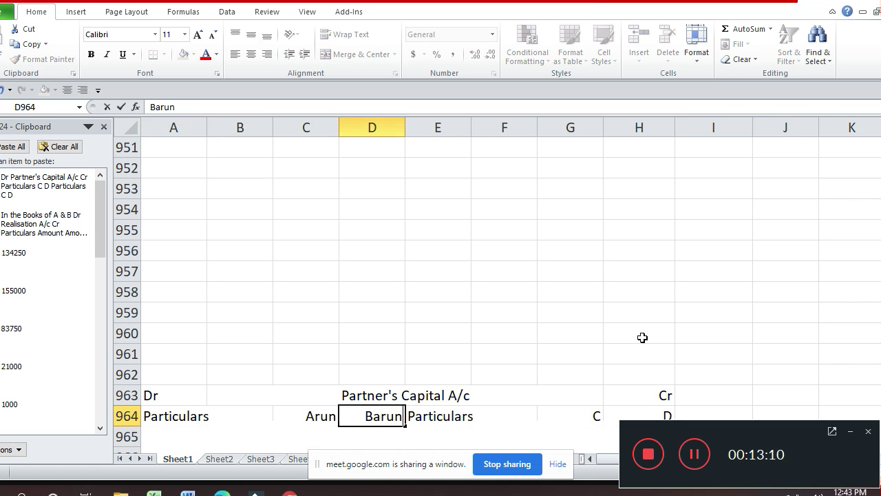
pyautogui.press('Return')
# - Copy the Arun and Barun headings onto the Cr-side columns G964:H964
pyautogui.press('Up')
pyautogui.press('Left')
pyautogui.hotkey('shift', 'Right')
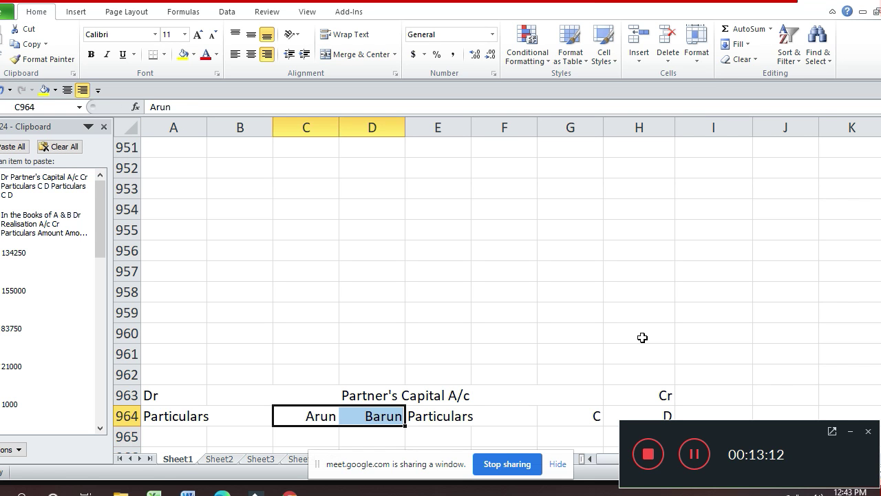
pyautogui.hotkey('ctrl', 'c')
pyautogui.press('Right')
pyautogui.press('Right')
pyautogui.press('Right')
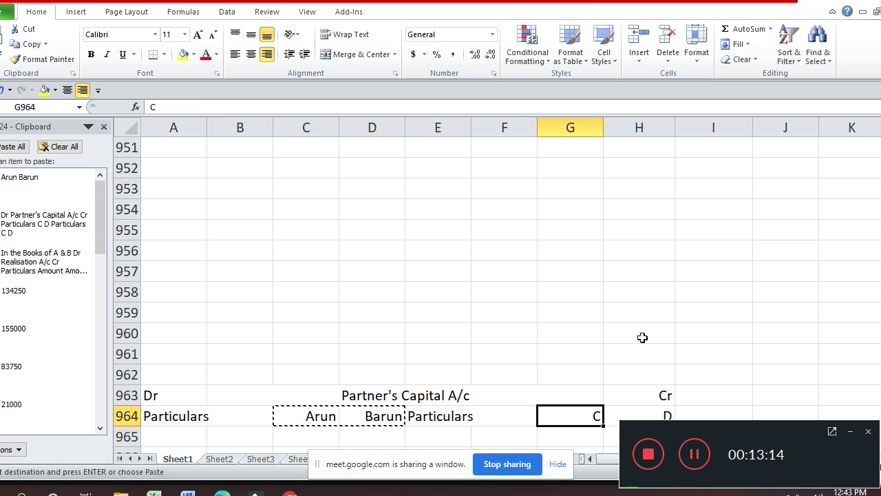
pyautogui.hotkey('ctrl', 'v')
pyautogui.press('Up')
pyautogui.press('Up')
pyautogui.press('Up')
pyautogui.press('Up')
pyautogui.press('Up')
pyautogui.press('Up')
pyautogui.press('Up')
pyautogui.press('Up')
pyautogui.press('Up')
pyautogui.press('Up')
pyautogui.press('Up')
pyautogui.press('Up')
pyautogui.press('Up')
pyautogui.press('Up')
pyautogui.press('Up')
pyautogui.press('Up')
pyautogui.press('Up')
pyautogui.press('Up')
pyautogui.press('Up')
pyautogui.press('Up')
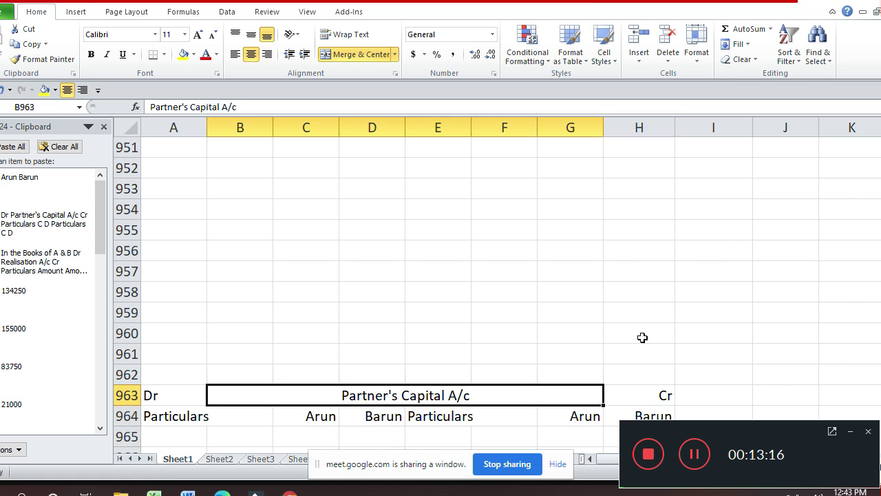
# - Copy the New Firm A/c header block with its Dr, Cr, Particulars and Amount rows
pyautogui.press('Up')
pyautogui.press('Up')
pyautogui.press('Up')
pyautogui.press('Up')
pyautogui.press('Up')
pyautogui.press('Up')
pyautogui.press('Up')
pyautogui.press('Up')
pyautogui.press('Up')
pyautogui.press('Up')
pyautogui.press('Up')
pyautogui.press('Up')
pyautogui.press('Up')
pyautogui.press('Up')
pyautogui.press('Up')
pyautogui.press('Up')
pyautogui.press('Up')
pyautogui.press('Up')
pyautogui.press('Up')
pyautogui.press('Up')
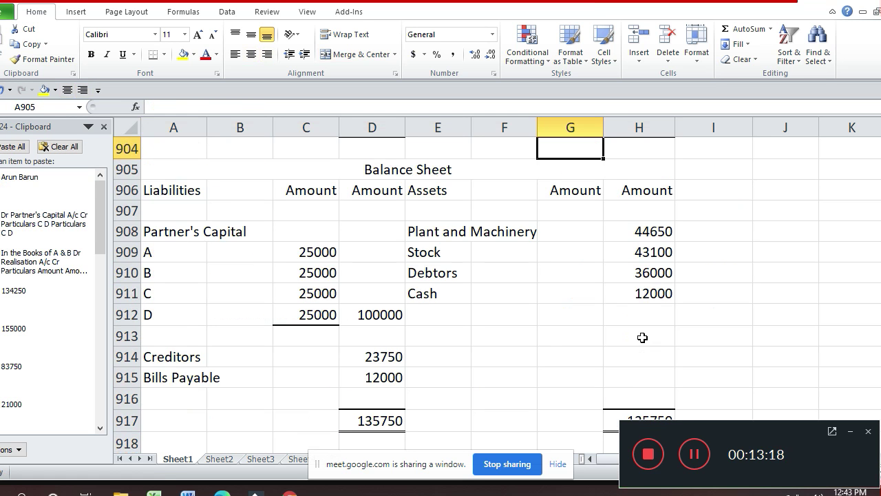
pyautogui.press('Up')
pyautogui.press('Up')
pyautogui.press('Up')
pyautogui.press('Up')
pyautogui.press('Up')
pyautogui.press('Up')
pyautogui.press('Up')
pyautogui.press('Up')
pyautogui.press('Up')
pyautogui.press('Up')
pyautogui.press('Up')
pyautogui.press('Up')
pyautogui.press('Up')
pyautogui.press('Up')
pyautogui.press('Up')
pyautogui.press('Up')
pyautogui.press('Up')
pyautogui.press('Up')
pyautogui.press('Up')
pyautogui.press('Up')
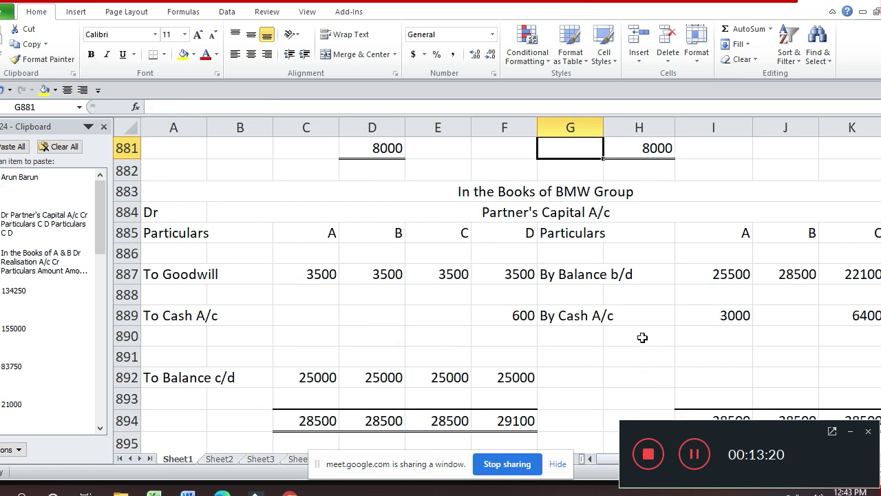
pyautogui.press('Up')
pyautogui.press('Up')
pyautogui.press('Up')
pyautogui.press('Up')
pyautogui.press('Up')
pyautogui.press('Up')
pyautogui.press('Up')
pyautogui.press('Up')
pyautogui.press('Up')
pyautogui.press('Up')
pyautogui.press('Up')
pyautogui.press('Up')
pyautogui.press('Up')
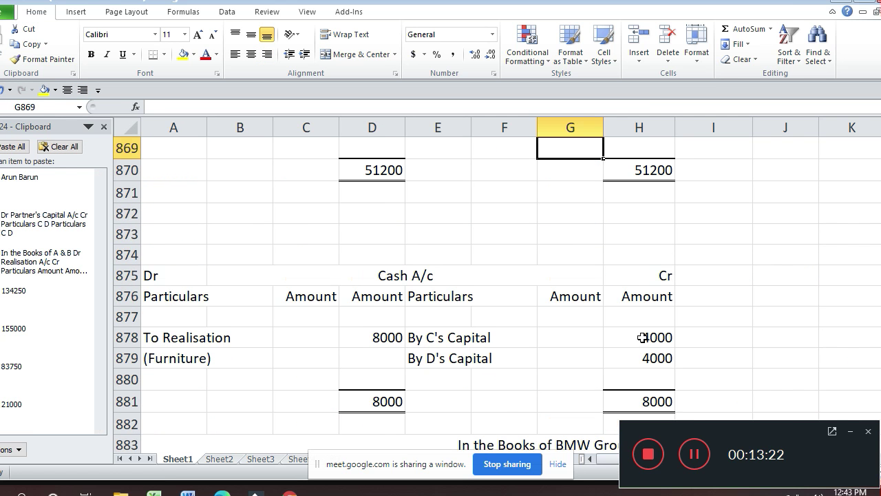
pyautogui.press('Down')
pyautogui.press('Down')
pyautogui.press('Down')
pyautogui.press('Down')
pyautogui.press('Down')
pyautogui.press('Down')
pyautogui.press('Home')
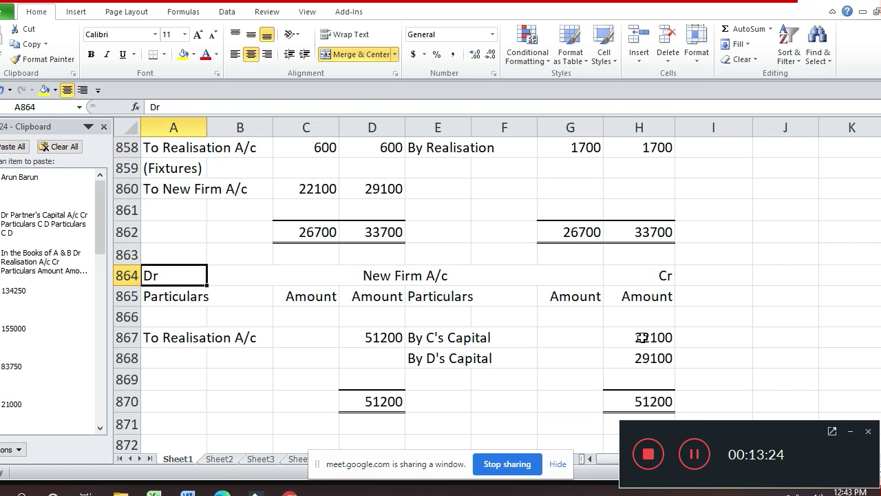
pyautogui.hotkey('shift', 'Right')
pyautogui.hotkey('shift', 'Right')
pyautogui.hotkey('shift', 'Down')
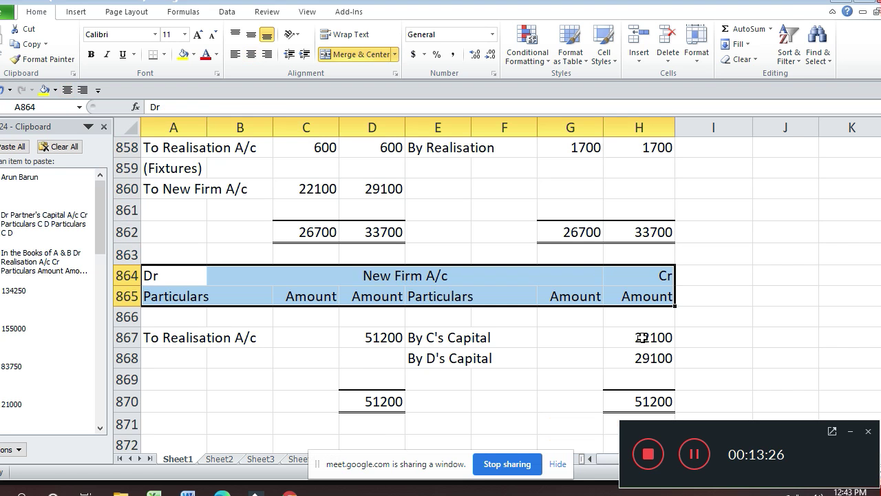
pyautogui.hotkey('shift', 'Down')
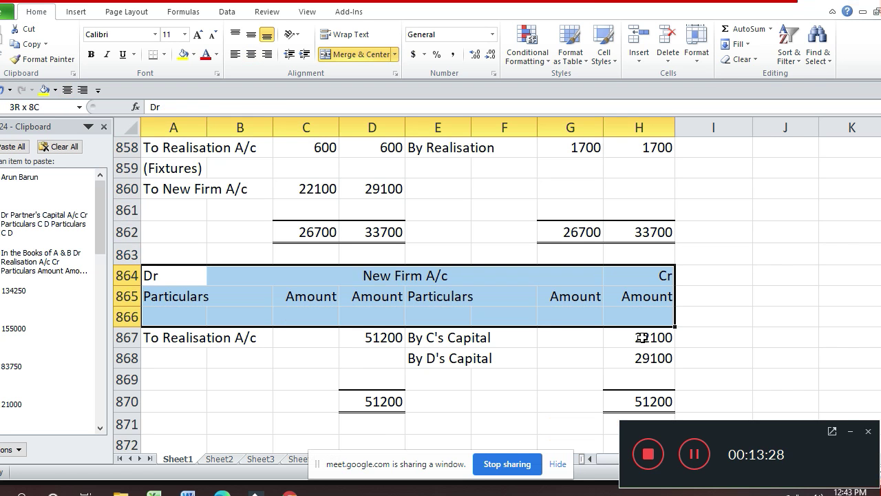
pyautogui.hotkey('ctrl', 'c')
# - Paste the copied New Firm A/c header block at row 976
pyautogui.press('Down')
pyautogui.press('Down')
pyautogui.press('Down')
pyautogui.press('Down')
pyautogui.press('Down')
pyautogui.press('Down')
pyautogui.press('Down')
pyautogui.press('Down')
pyautogui.press('Down')
pyautogui.press('Down')
pyautogui.press('Down')
pyautogui.press('Down')
pyautogui.press('Down')
pyautogui.press('Down')
pyautogui.press('Down')
pyautogui.press('Down')
pyautogui.press('Down')
pyautogui.press('Down')
pyautogui.press('Down')
pyautogui.press('Down')
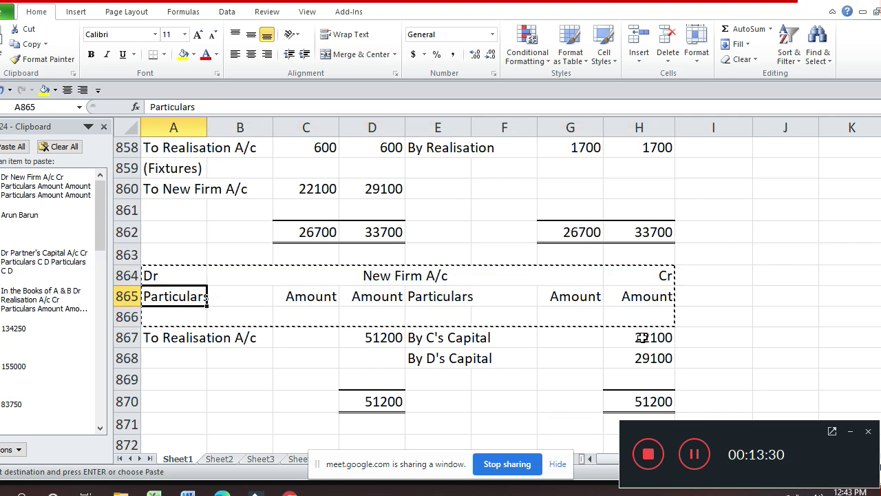
pyautogui.press('Down')
pyautogui.press('Down')
pyautogui.press('Down')
pyautogui.press('Down')
pyautogui.press('Down')
pyautogui.press('Down')
pyautogui.press('Down')
pyautogui.press('Down')
pyautogui.press('Down')
pyautogui.press('Down')
pyautogui.press('Down')
pyautogui.press('Down')
pyautogui.press('Down')
pyautogui.press('Down')
pyautogui.press('Down')
pyautogui.press('Down')
pyautogui.press('Down')
pyautogui.press('Down')
pyautogui.press('Down')
pyautogui.press('Down')
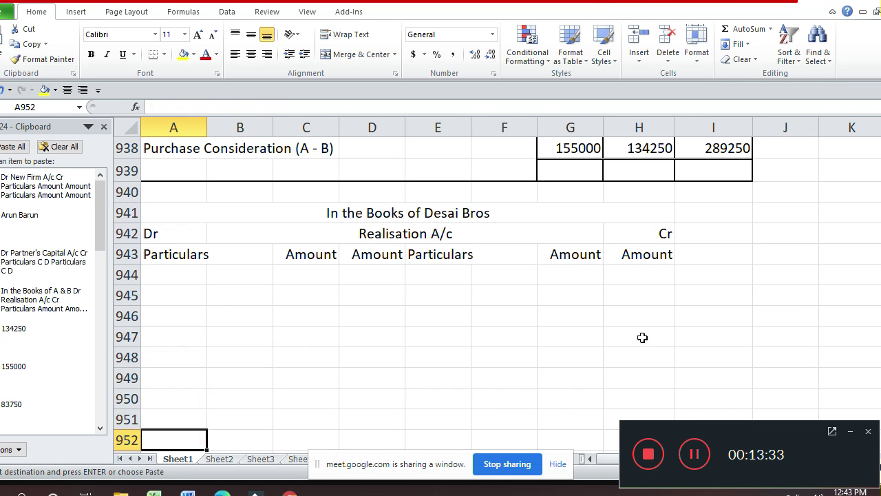
pyautogui.press('Down')
pyautogui.press('Down')
pyautogui.press('Down')
pyautogui.press('Down')
pyautogui.press('Down')
pyautogui.press('Down')
pyautogui.press('Down')
pyautogui.press('Down')
pyautogui.press('Down')
pyautogui.press('Down')
pyautogui.press('Down')
pyautogui.press('Down')
pyautogui.press('Down')
pyautogui.press('Down')
pyautogui.press('Down')
pyautogui.press('Down')
pyautogui.press('Down')
pyautogui.press('Down')
pyautogui.press('Down')
pyautogui.press('Down')
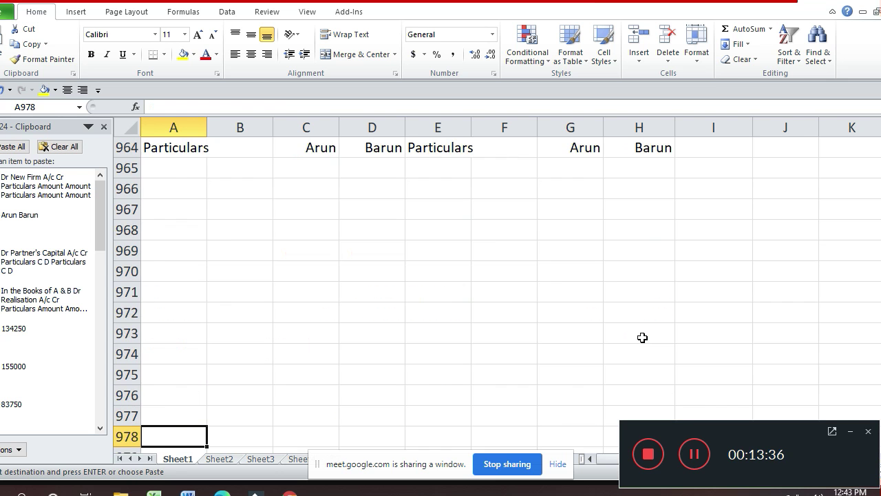
pyautogui.press('Down')
pyautogui.press('Down')
pyautogui.press('Down')
pyautogui.press('Up')
pyautogui.press('Up')
pyautogui.press('Up')
pyautogui.press('Up')
pyautogui.press('Up')
pyautogui.press('Up')
pyautogui.press('Up')
pyautogui.press('Up')
pyautogui.press('Up')
pyautogui.press('Up')
pyautogui.press('Up')
pyautogui.press('Up')
pyautogui.press('Up')
pyautogui.press('Up')
pyautogui.press('Up')
pyautogui.press('Up')
pyautogui.press('Up')
pyautogui.press('Up')
pyautogui.press('Up')
pyautogui.press('Up')
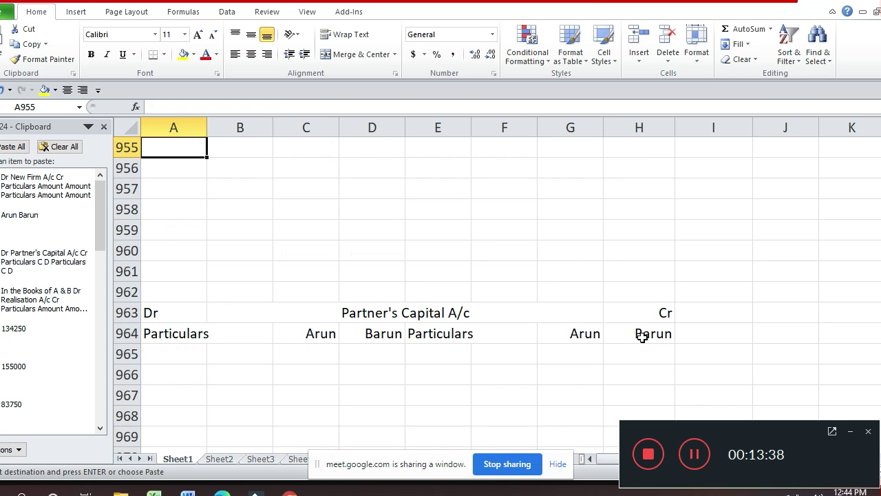
pyautogui.press('Down')
pyautogui.press('Down')
pyautogui.press('Down')
pyautogui.press('Down')
pyautogui.press('Down')
pyautogui.press('Down')
pyautogui.press('Down')
pyautogui.press('Down')
pyautogui.press('Down')
pyautogui.press('Down')
pyautogui.press('Down')
pyautogui.press('Down')
pyautogui.press('Down')
pyautogui.press('Down')
pyautogui.press('Down')
pyautogui.press('Down')
pyautogui.press('Down')
pyautogui.press('Down')
pyautogui.press('Down')
pyautogui.press('Down')
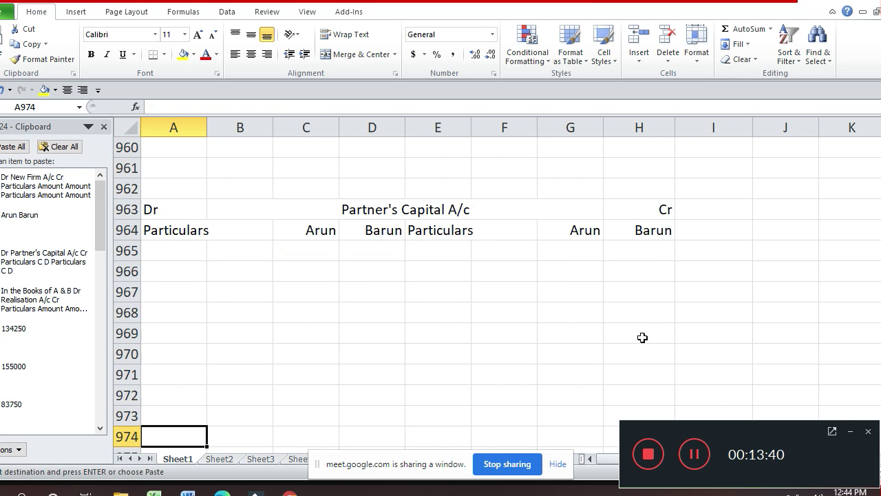
pyautogui.press('Return')
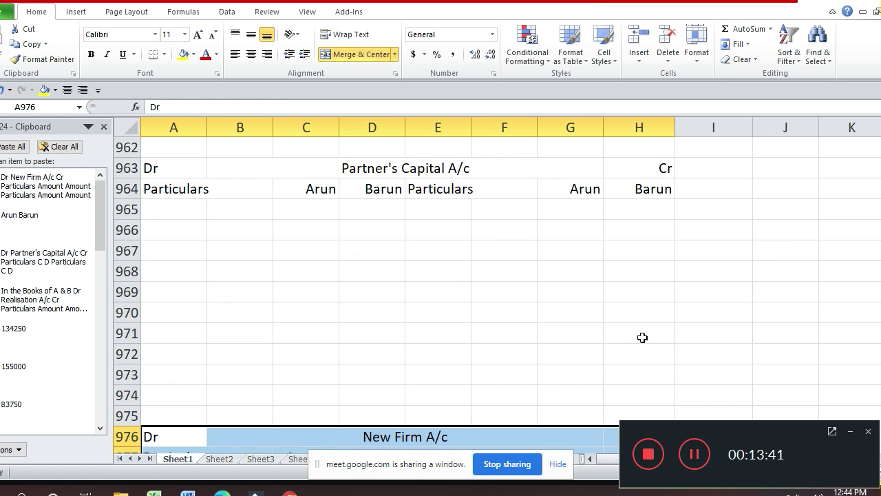
pyautogui.press('Right')
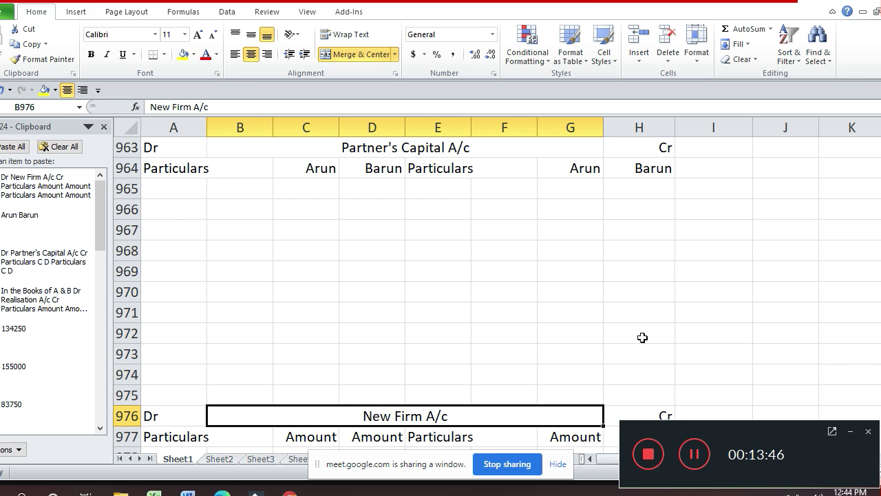
# - Change the B976 title to 'Desha & Co. A/c (New Firm A/c)', fixing the 'A/x' typo
pyautogui.click(290, 107)
pyautogui.write(')')
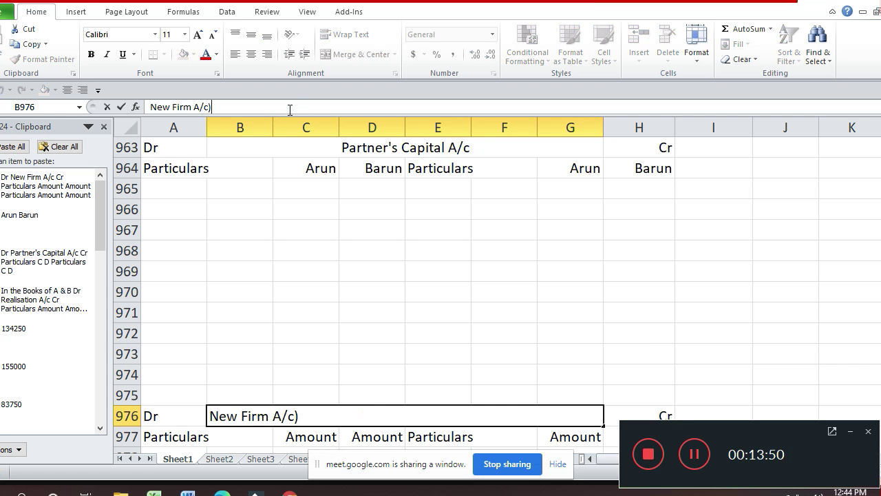
pyautogui.press('Left')
pyautogui.press('Left')
pyautogui.write('(')
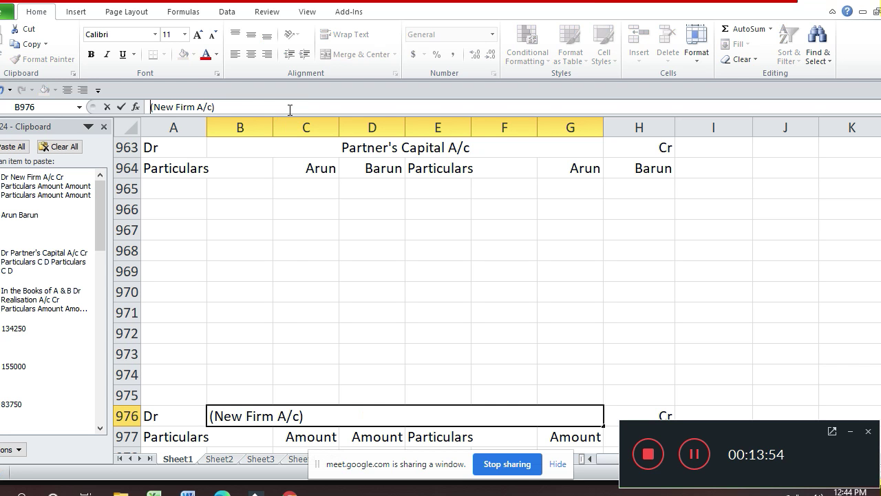
pyautogui.write('Desh')
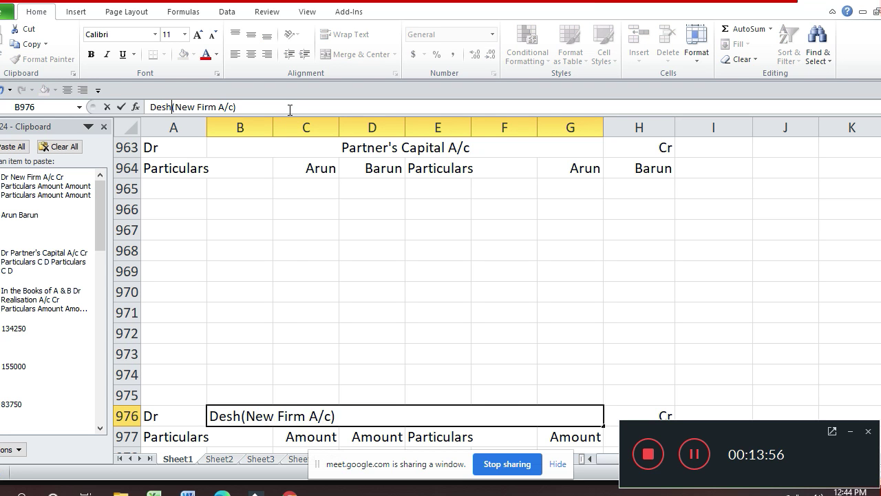
pyautogui.write('a ')
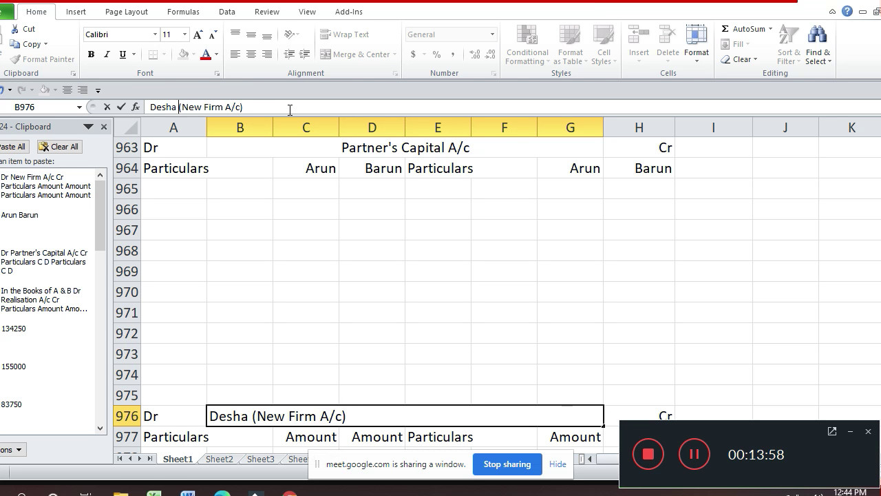
pyautogui.write('& Co')
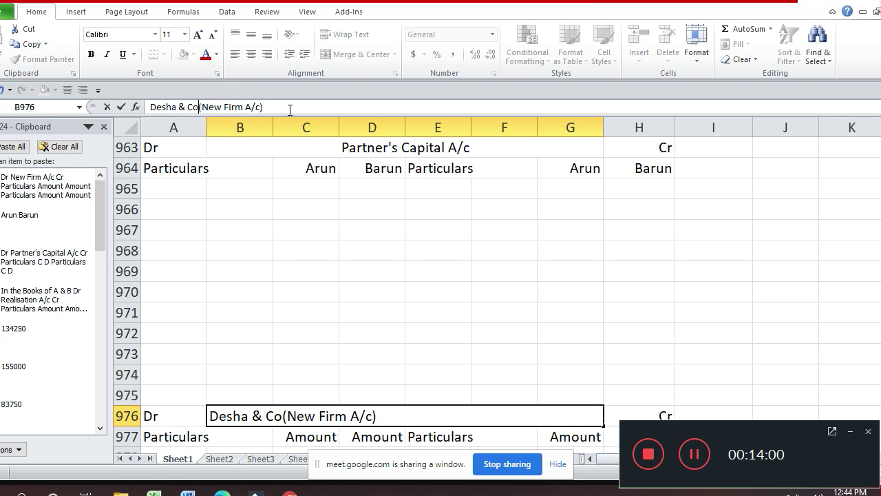
pyautogui.write('. A/x')
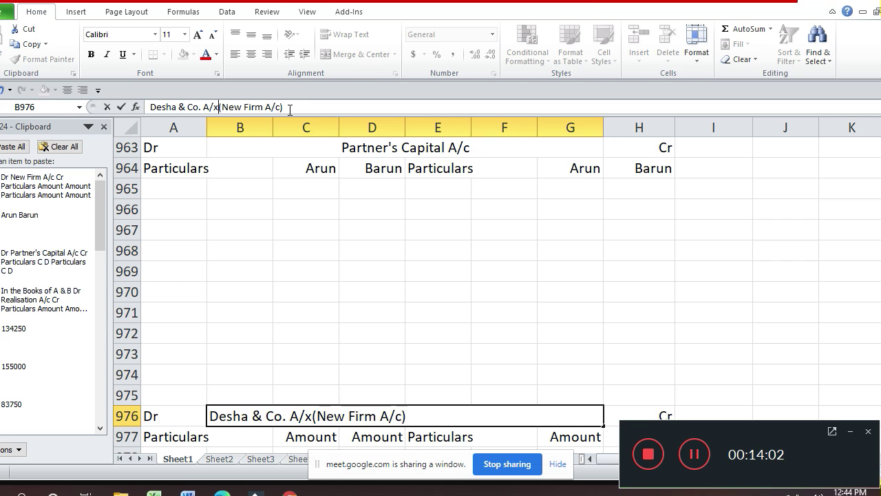
pyautogui.press('BackSpace')
pyautogui.write('c')
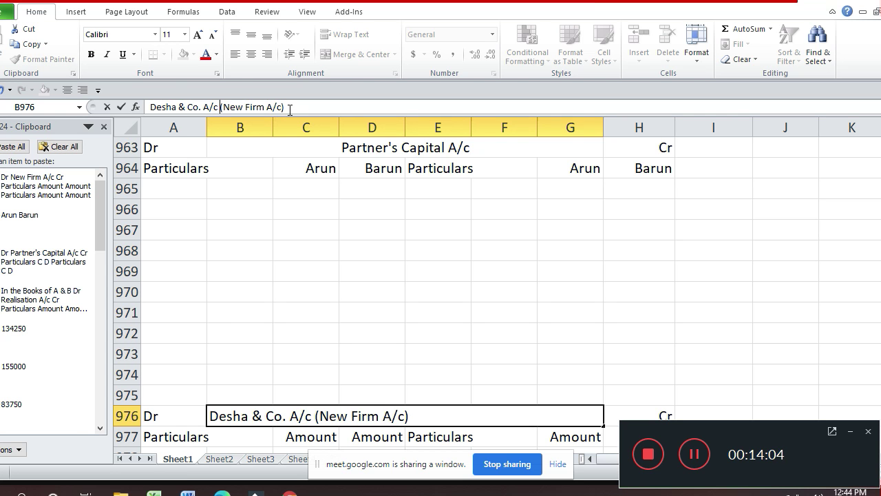
pyautogui.press('Return')
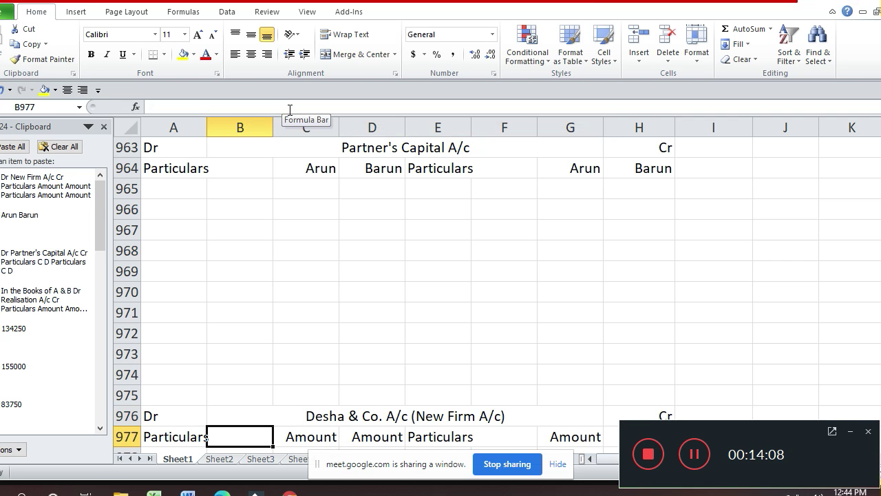
# - Enter 'By Balance b/d' in the credit Particulars cell E966 of Partner's Capital A/c
pyautogui.press('Down')
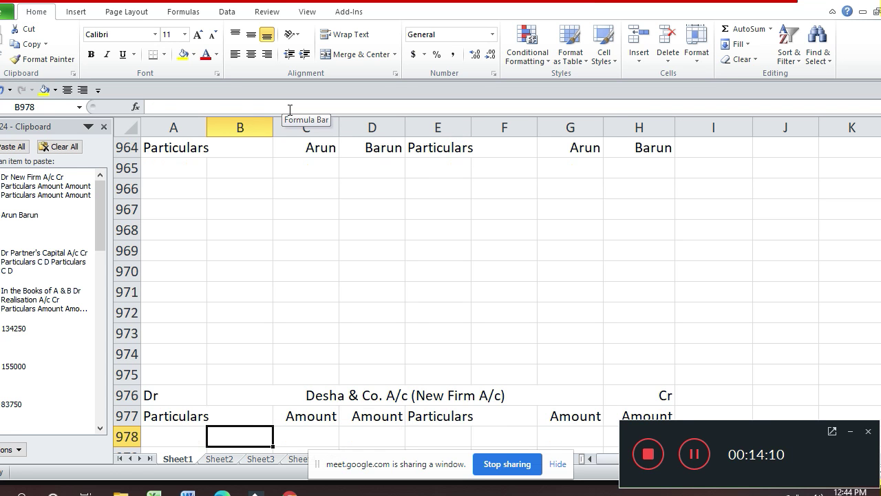
pyautogui.press('Up')
pyautogui.press('Up')
pyautogui.press('Up')
pyautogui.press('Up')
pyautogui.press('Up')
pyautogui.press('Up')
pyautogui.press('Up')
pyautogui.press('Up')
pyautogui.press('Up')
pyautogui.press('Up')
pyautogui.press('Up')
pyautogui.press('Up')
pyautogui.press('Up')
pyautogui.press('Up')
pyautogui.press('Up')
pyautogui.press('Up')
pyautogui.press('Up')
pyautogui.press('Up')
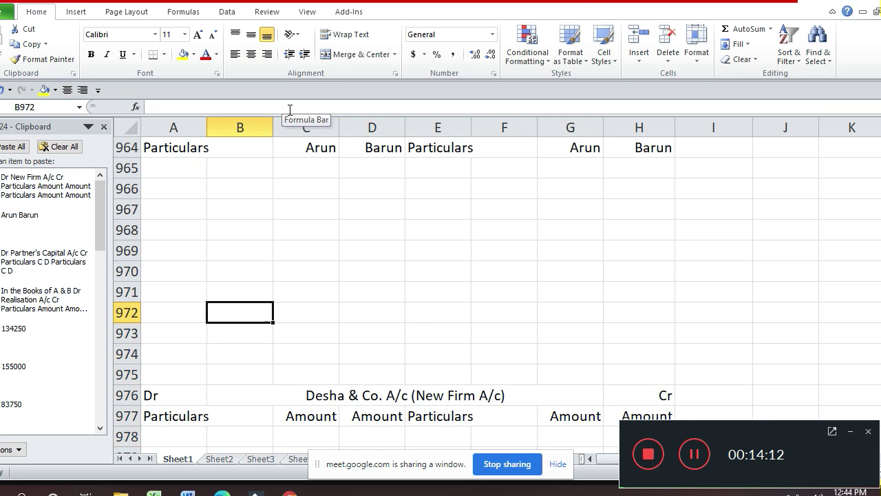
pyautogui.press('Up')
pyautogui.press('Up')
pyautogui.press('Up')
pyautogui.press('Up')
pyautogui.press('Up')
pyautogui.press('Up')
pyautogui.press('Up')
pyautogui.press('Up')
pyautogui.press('Up')
pyautogui.press('Up')
pyautogui.press('Up')
pyautogui.press('Up')
pyautogui.press('Up')
pyautogui.press('Up')
pyautogui.press('Up')
pyautogui.press('Up')
pyautogui.press('Up')
pyautogui.press('Up')
pyautogui.press('Up')
pyautogui.press('Up')
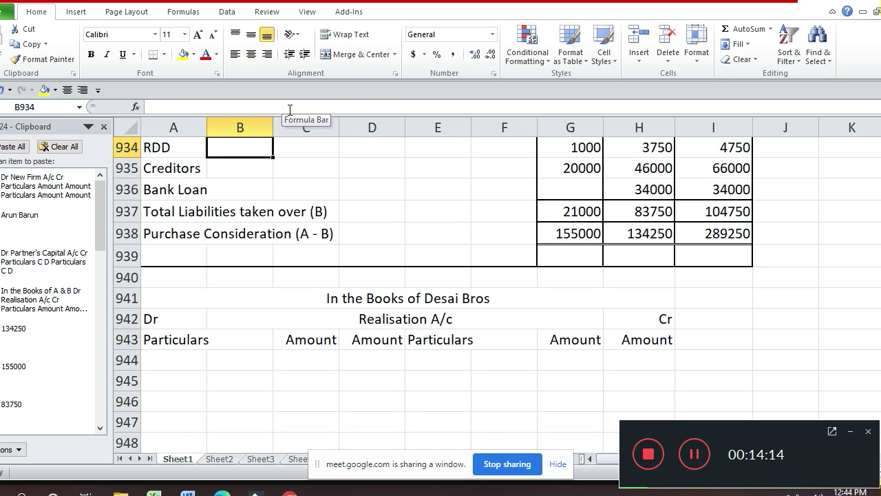
pyautogui.press('Down')
pyautogui.press('Down')
pyautogui.press('Down')
pyautogui.press('Down')
pyautogui.press('Down')
pyautogui.press('Down')
pyautogui.press('Down')
pyautogui.press('Down')
pyautogui.press('Down')
pyautogui.press('Down')
pyautogui.press('Down')
pyautogui.press('Down')
pyautogui.press('Down')
pyautogui.press('Down')
pyautogui.press('Down')
pyautogui.press('Down')
pyautogui.press('Down')
pyautogui.press('Down')
pyautogui.press('Down')
pyautogui.press('Down')
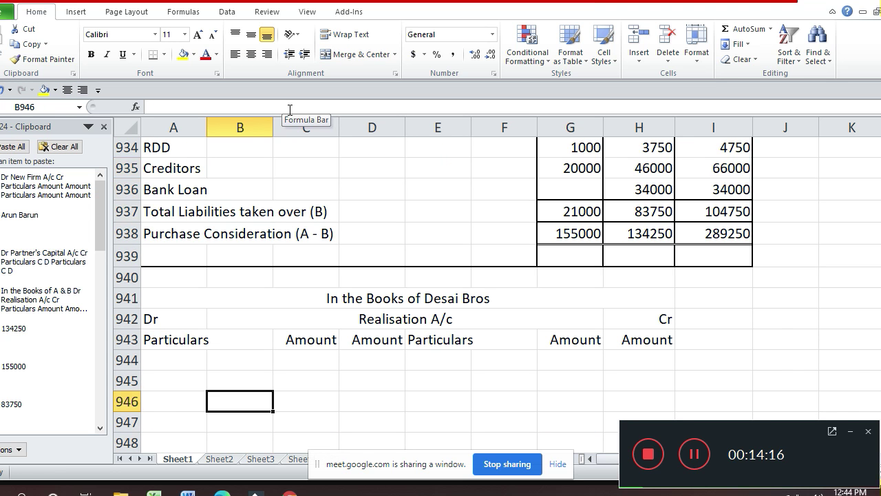
pyautogui.press('Down')
pyautogui.press('Down')
pyautogui.press('Down')
pyautogui.press('Down')
pyautogui.press('Down')
pyautogui.press('Down')
pyautogui.press('Down')
pyautogui.press('Down')
pyautogui.press('Down')
pyautogui.press('Down')
pyautogui.press('Down')
pyautogui.press('Down')
pyautogui.press('Down')
pyautogui.press('Up')
pyautogui.press('Up')
pyautogui.press('Up')
pyautogui.press('Up')
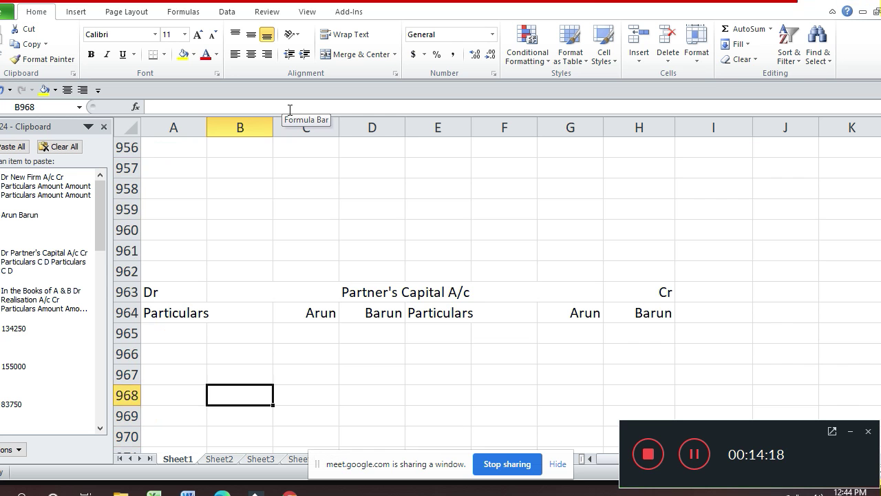
pyautogui.press('Right')
pyautogui.press('Right')
pyautogui.press('Right')
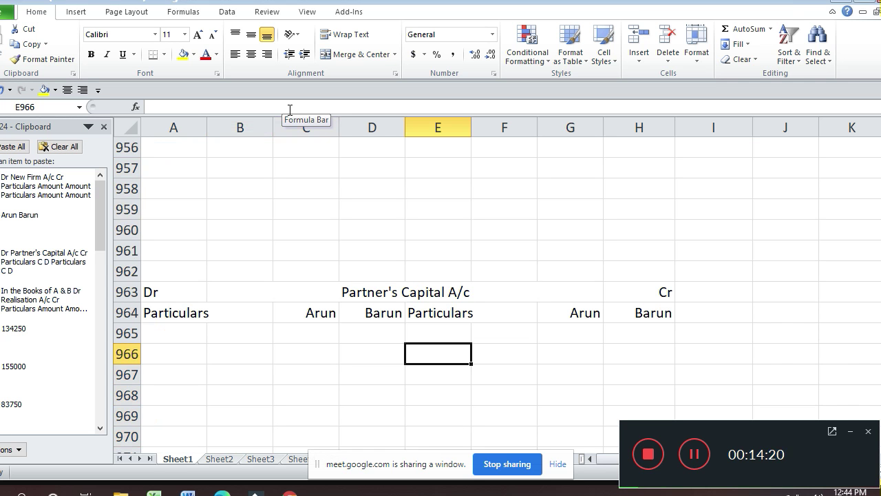
pyautogui.write('By ')
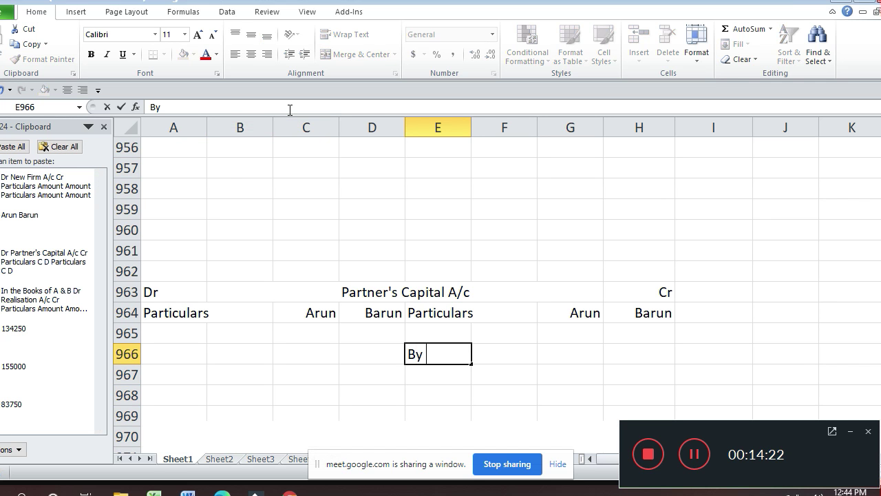
pyautogui.write('Balanc')
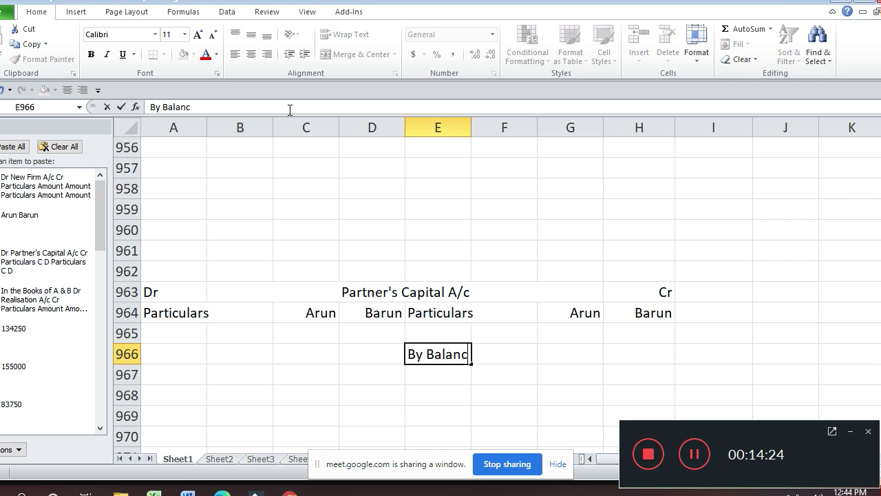
pyautogui.write('e b/d')
pyautogui.press('Return')
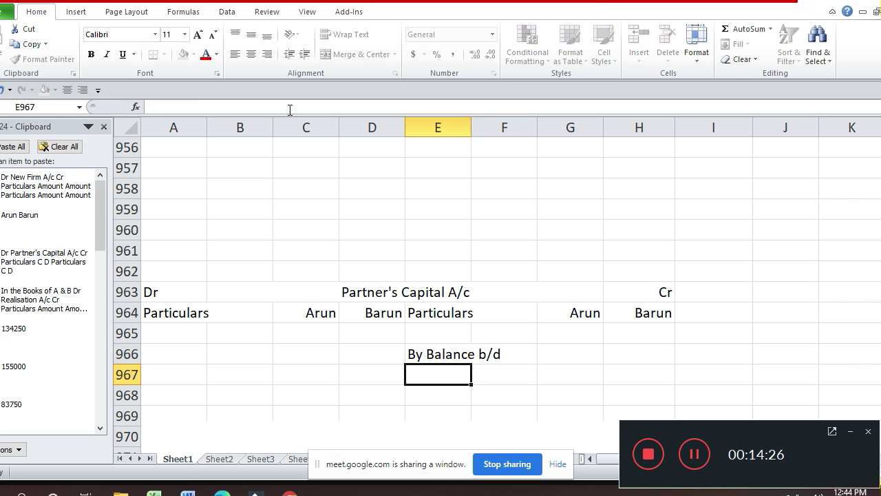
# - Enter opening balances of 60000 for Arun in G966 and 30000 for Barun in H966
pyautogui.press('Up')
pyautogui.press('Right')
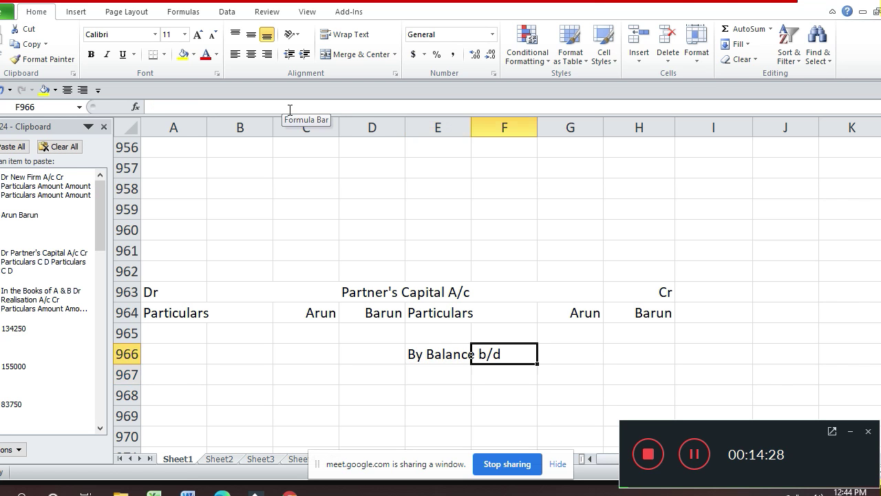
pyautogui.press('Right')
pyautogui.press('Right')
pyautogui.press('Left')
pyautogui.write('60000')
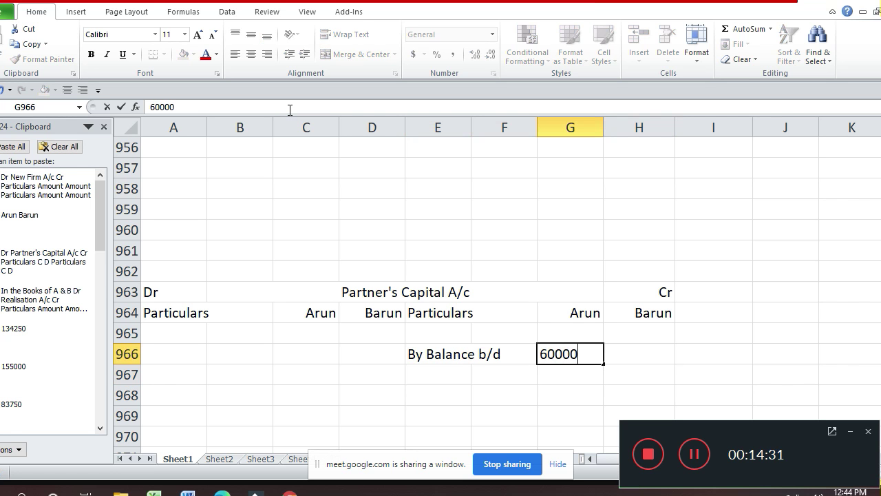
pyautogui.press('Tab')
pyautogui.write('30000')
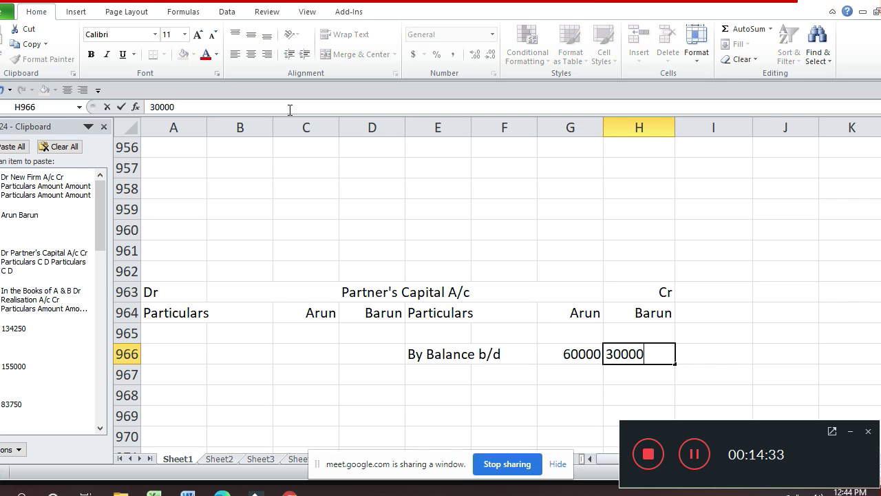
pyautogui.press('Return')
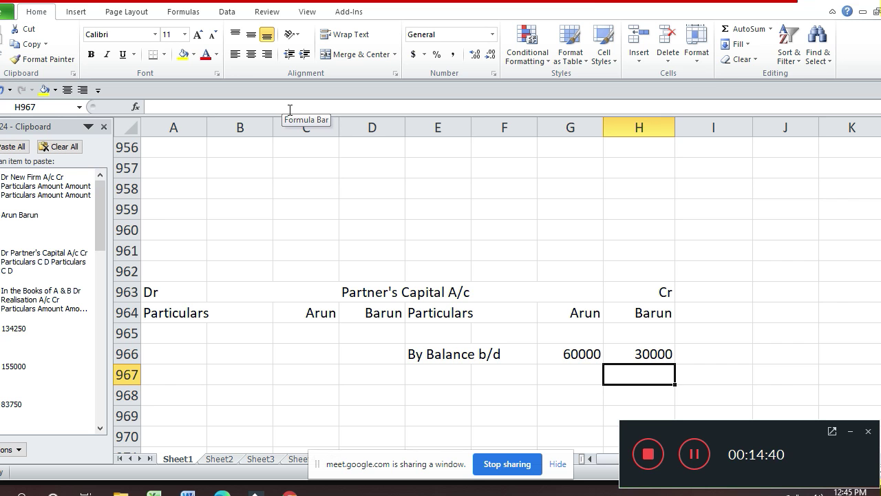
# - Enter 'By Sundry Liabilities' in E945 with Creditors 20000 beneath it
pyautogui.press('Up')
pyautogui.press('Up')
pyautogui.press('Up')
pyautogui.press('Up')
pyautogui.press('Up')
pyautogui.press('Up')
pyautogui.press('Up')
pyautogui.press('Up')
pyautogui.press('Up')
pyautogui.press('Up')
pyautogui.press('Up')
pyautogui.press('Up')
pyautogui.press('Up')
pyautogui.press('Up')
pyautogui.press('Up')
pyautogui.press('Up')
pyautogui.press('Up')
pyautogui.press('Up')
pyautogui.press('Up')
pyautogui.press('Up')
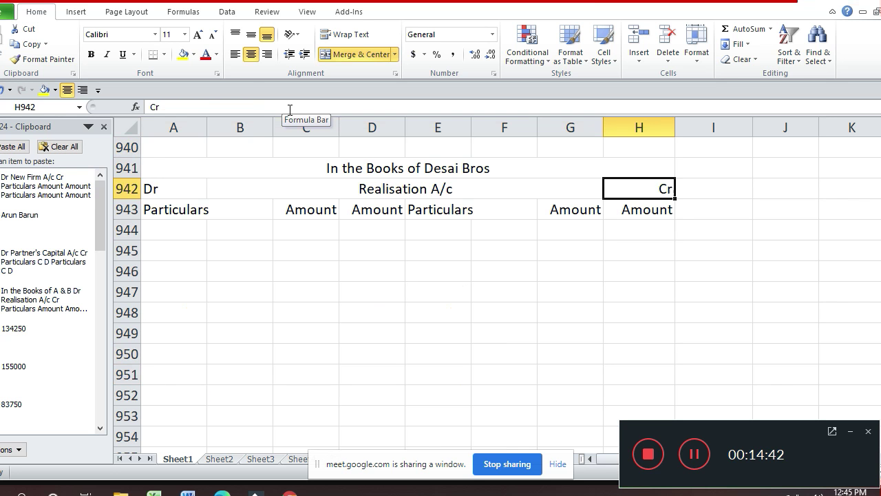
pyautogui.press('Down')
pyautogui.press('Down')
pyautogui.press('Down')
pyautogui.press('Left')
pyautogui.press('Left')
pyautogui.press('Left')
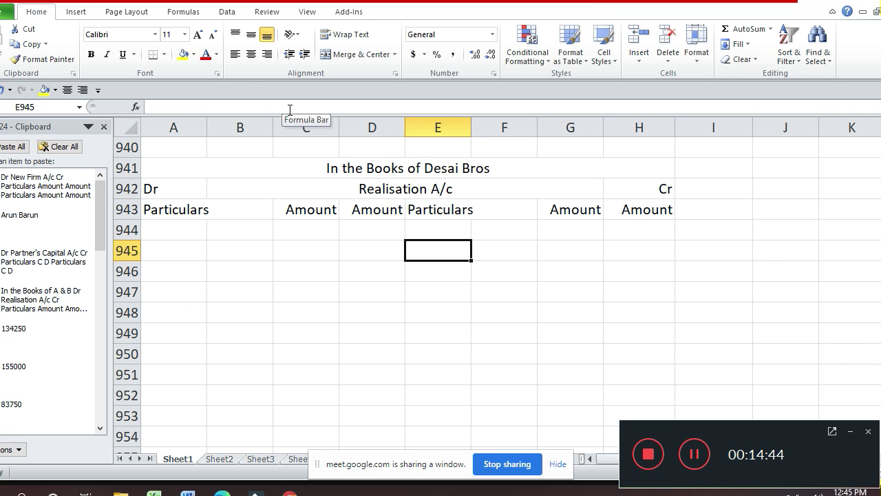
pyautogui.write('By Su')
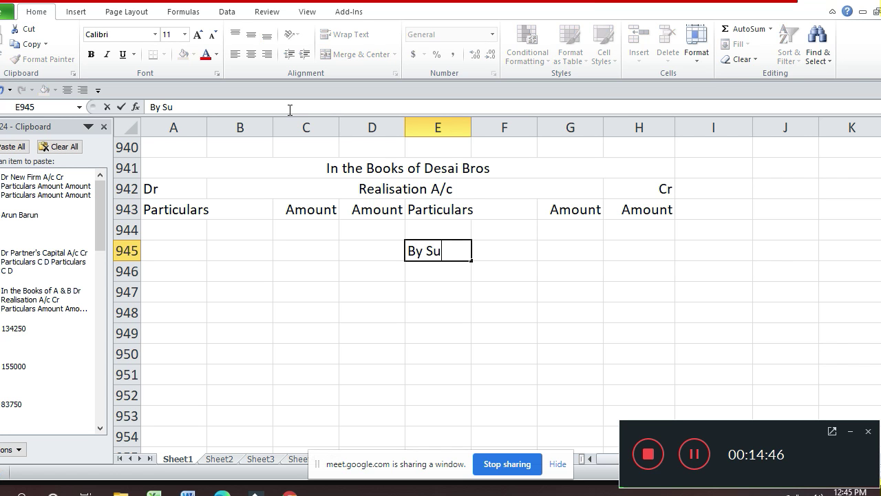
pyautogui.write('ndry Liabili')
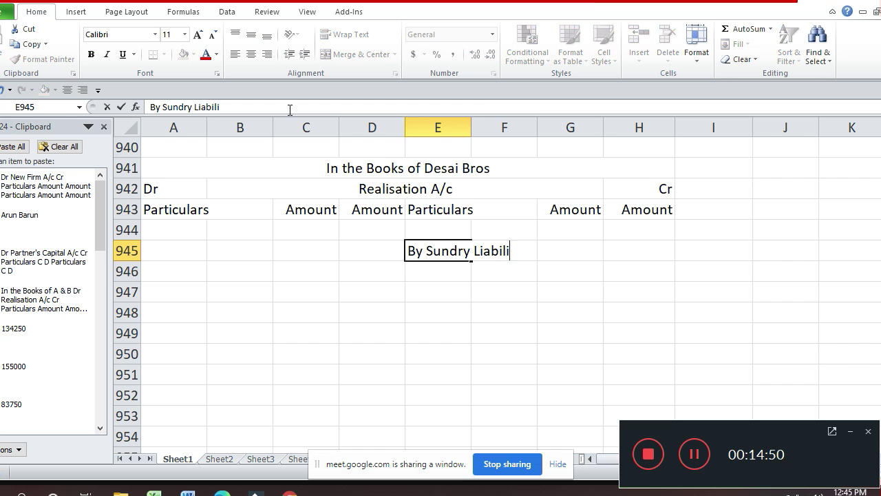
pyautogui.write('ties')
pyautogui.press('Return')
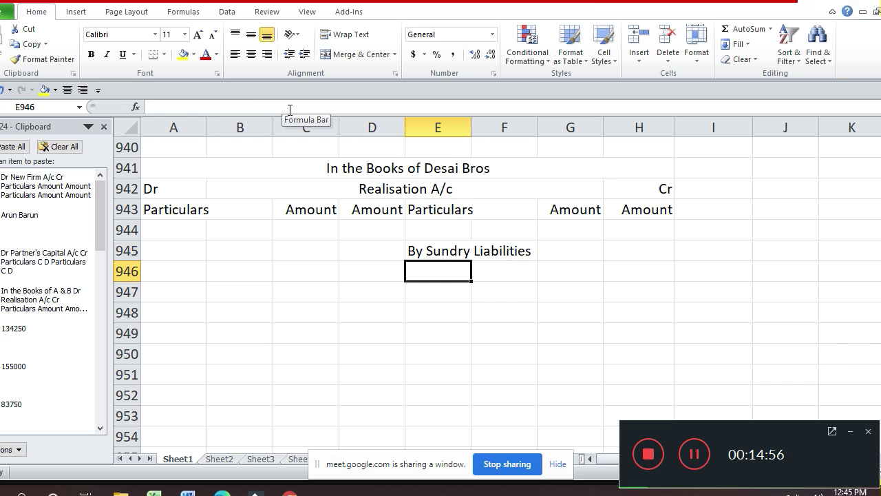
pyautogui.write('Cred')
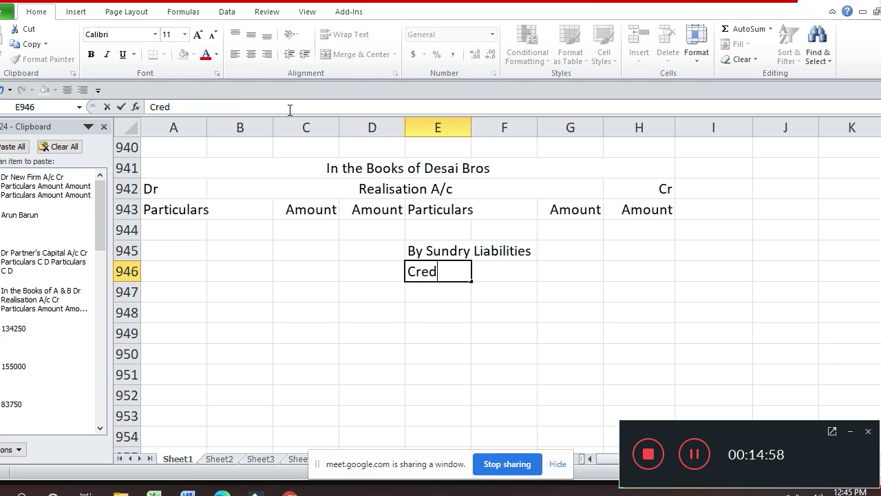
pyautogui.write('itors')
pyautogui.press('Return')
pyautogui.press('Up')
pyautogui.press('Right')
pyautogui.press('Right')
pyautogui.press('Right')
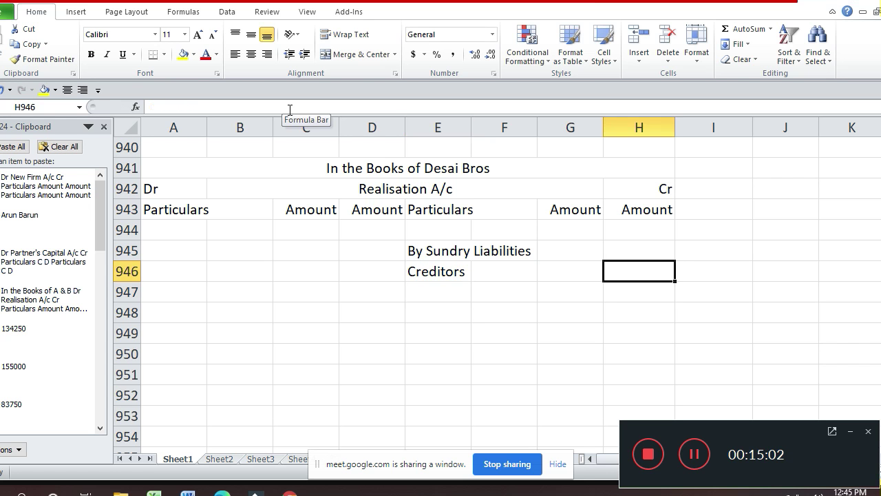
pyautogui.press('Left')
pyautogui.write('20000')
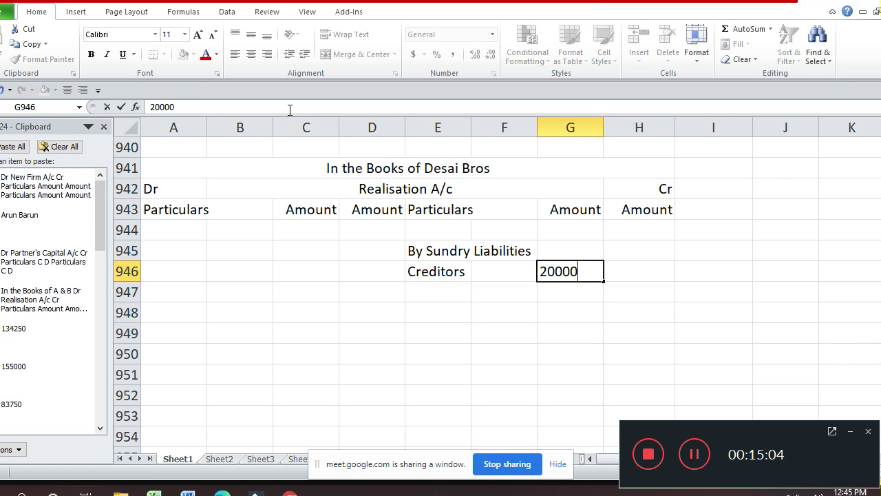
pyautogui.press('Return')
pyautogui.press('Left')
pyautogui.press('Left')
# - Add Bank Loan 10000 and the 30000 liabilities total in H947
pyautogui.write('Bank Loan')
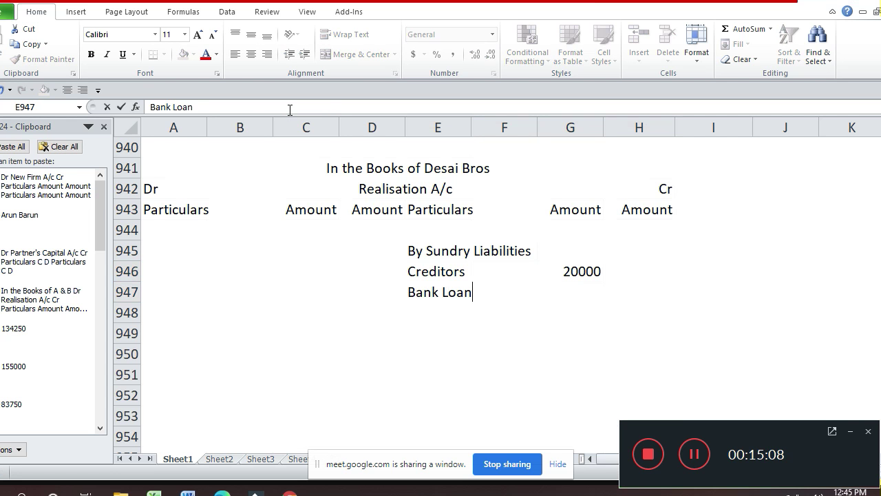
pyautogui.press('Return')
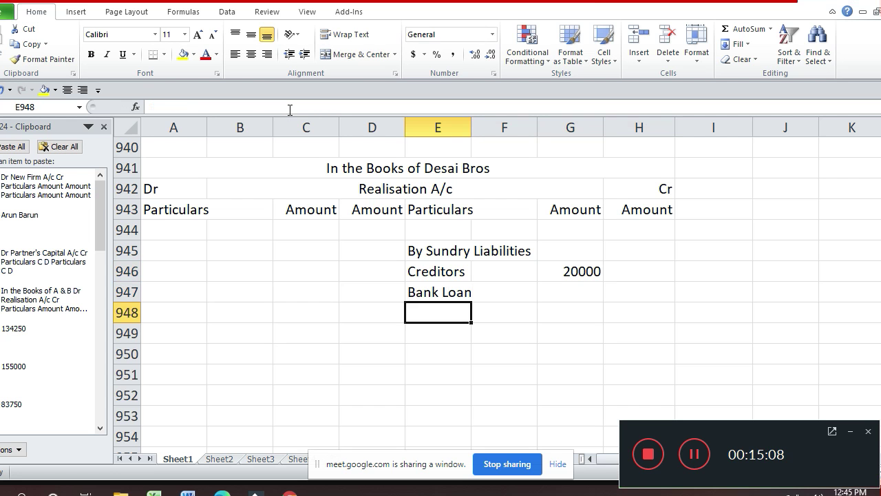
pyautogui.press('Right')
pyautogui.press('Right')
pyautogui.press('Up')
pyautogui.write('10000')
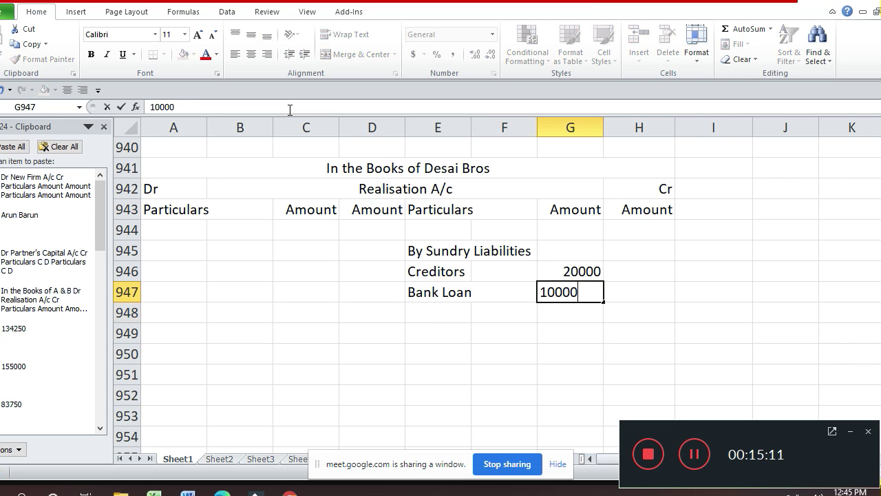
pyautogui.press('Return')
pyautogui.press('Up')
pyautogui.press('Right')
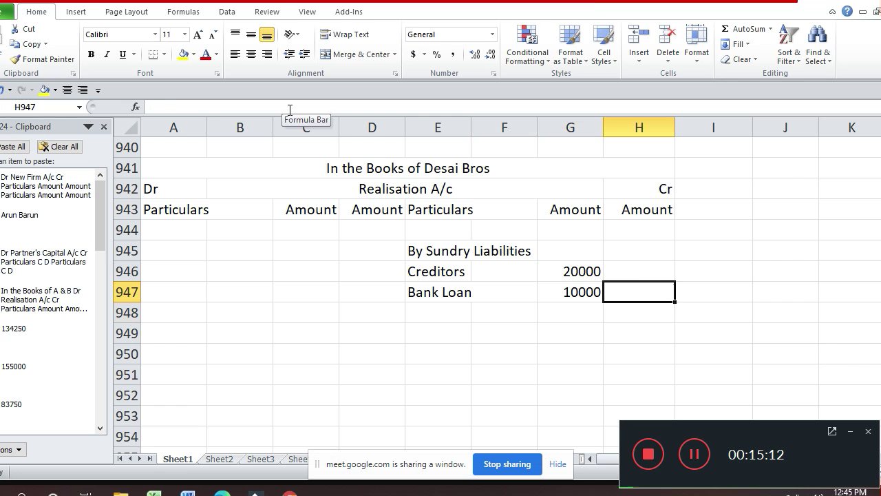
pyautogui.write('30000')
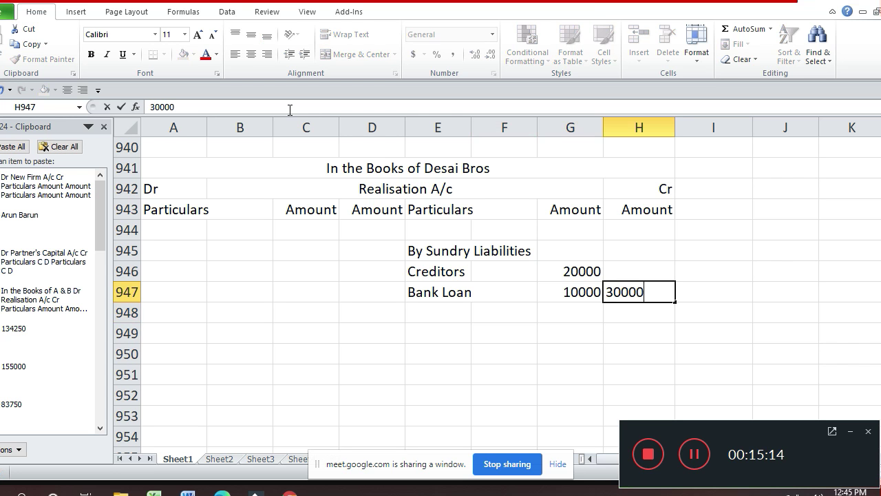
pyautogui.press('Return')
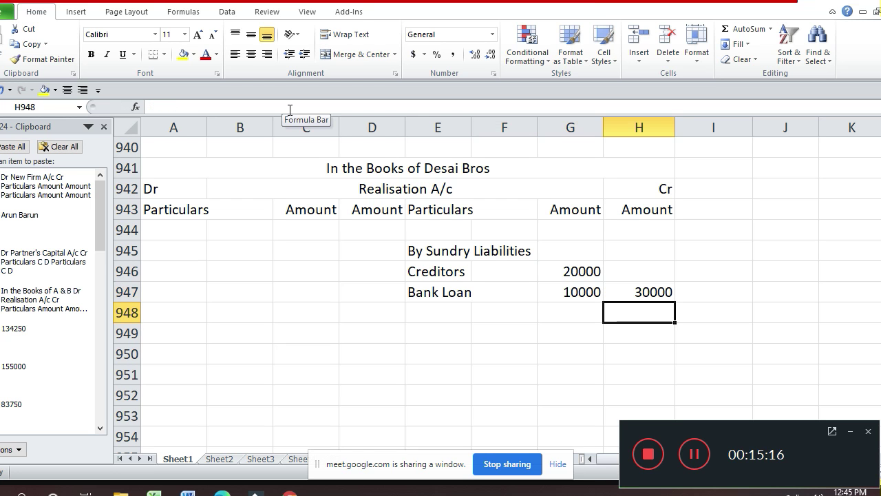
pyautogui.press('Up')
pyautogui.press('Up')
pyautogui.press('Up')
pyautogui.press('Left')
pyautogui.press('Left')
pyautogui.press('Left')
pyautogui.press('Left')
pyautogui.press('Left')
pyautogui.press('Left')
pyautogui.press('Left')
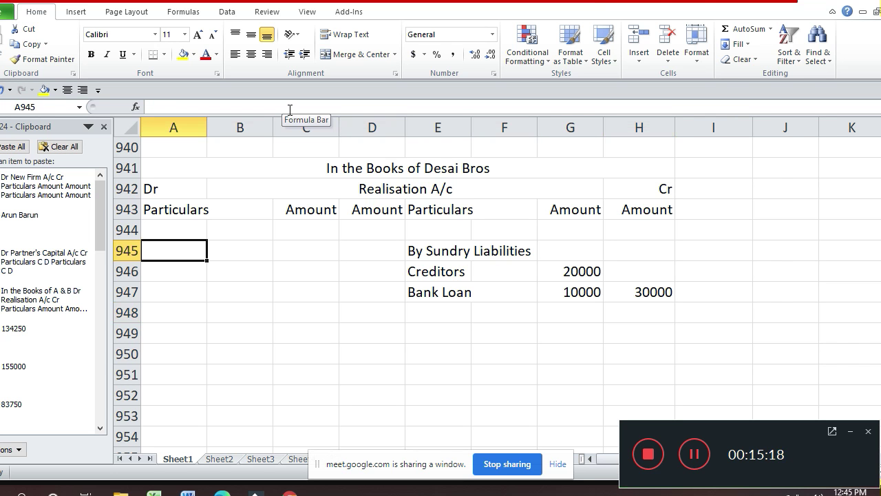
# - Start the debit side with 'To Sundry Assets', Building 20000 and Furniture 6000
pyautogui.write('To S')
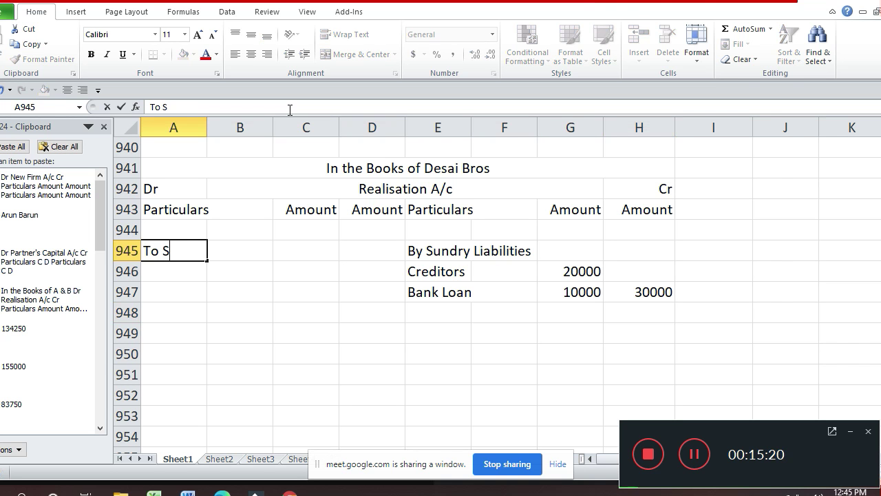
pyautogui.write('undry A')
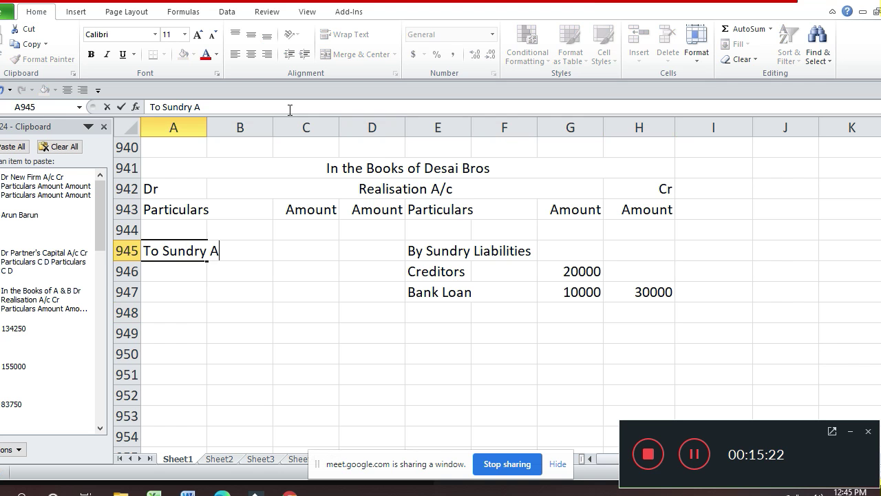
pyautogui.write('ssets')
pyautogui.press('Return')
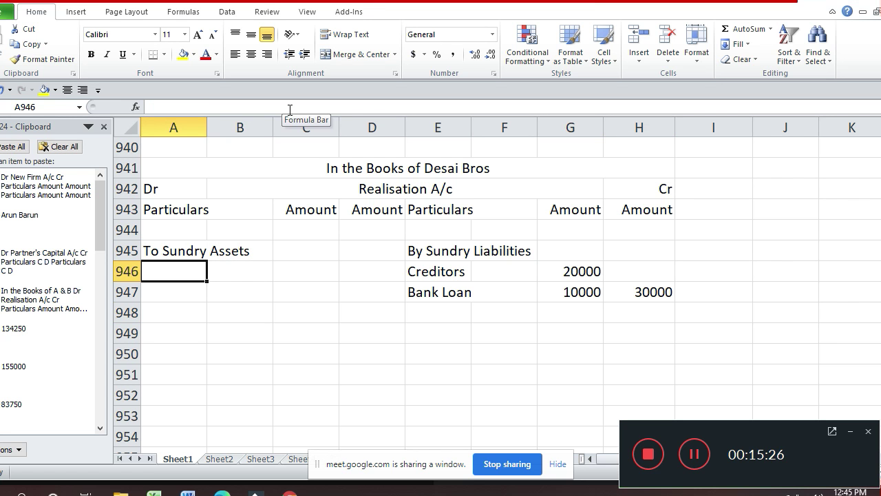
pyautogui.write('B')
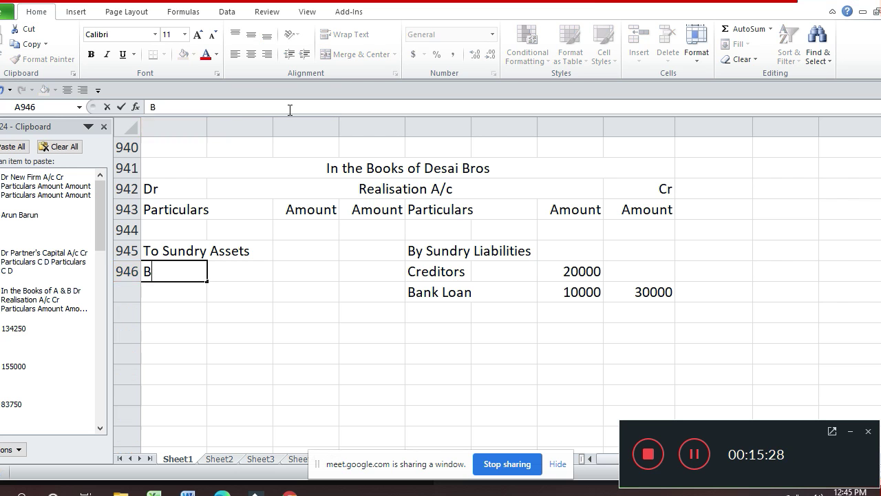
pyautogui.write('uil')
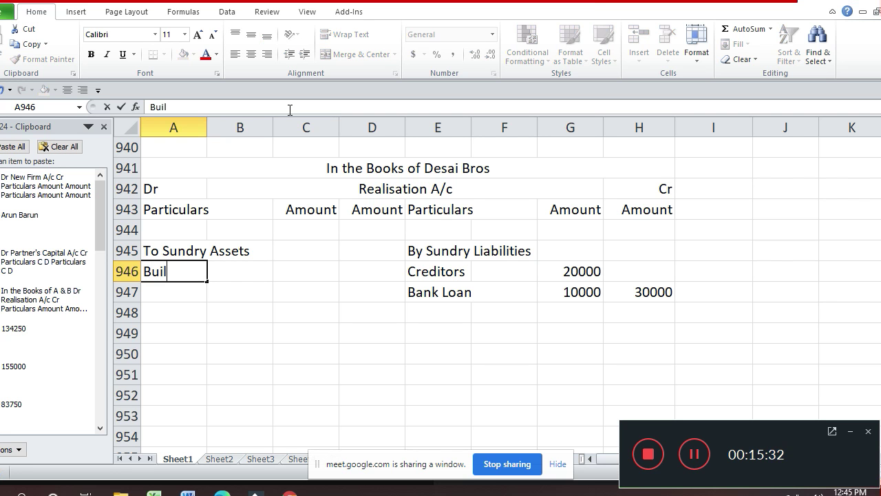
pyautogui.write('ding')
pyautogui.press('Return')
pyautogui.press('Up')
pyautogui.press('Right')
pyautogui.press('Right')
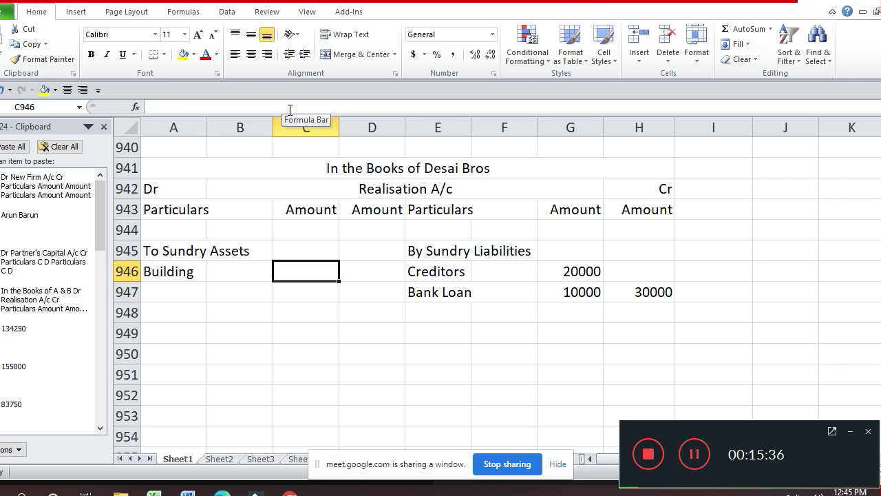
pyautogui.write('20000')
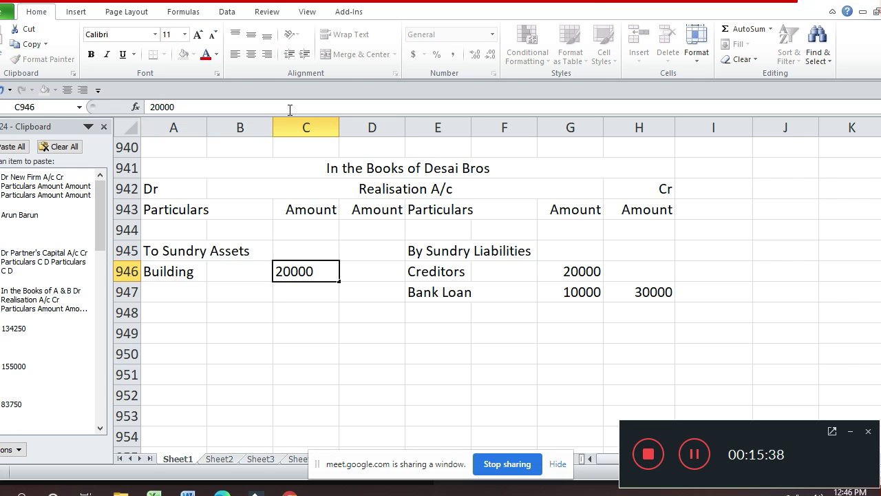
pyautogui.press('Return')
pyautogui.press('Left')
pyautogui.press('Left')
pyautogui.write('F')
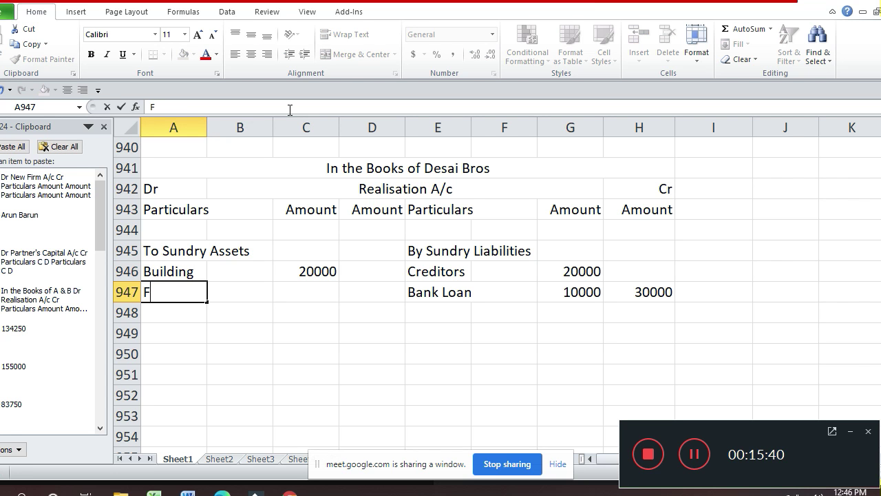
pyautogui.write('urnitur')
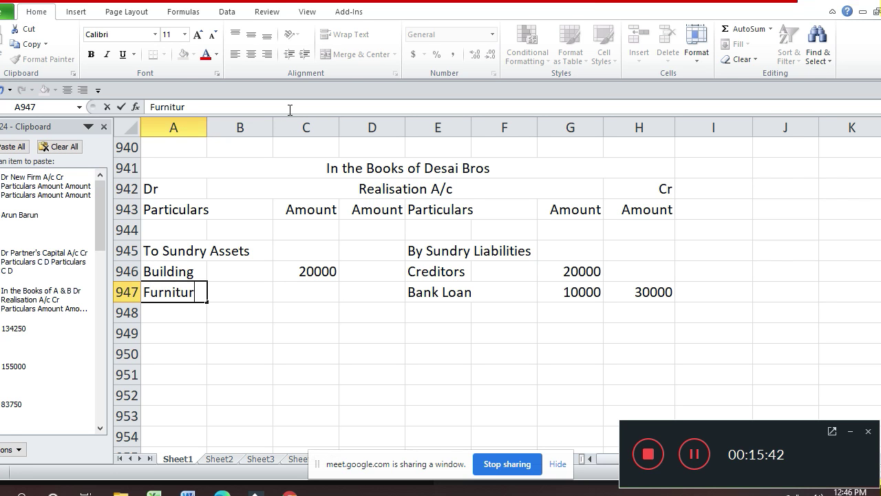
pyautogui.write('e')
pyautogui.press('Right')
pyautogui.press('Right')
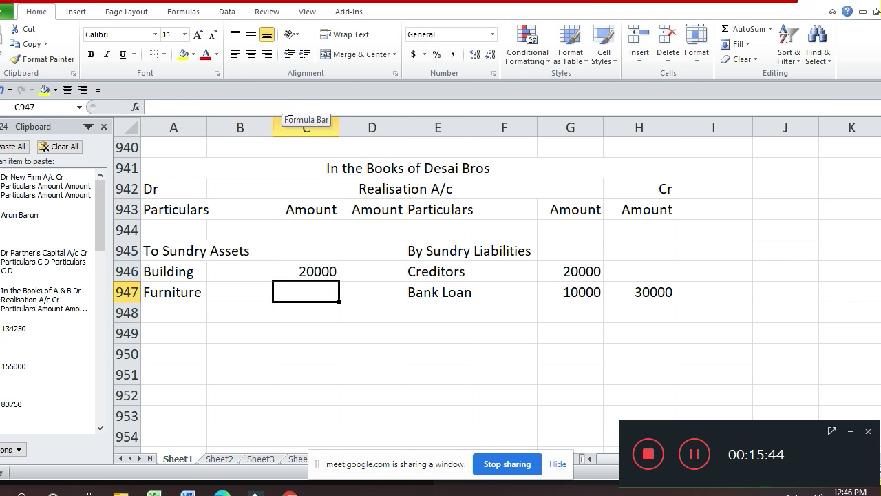
pyautogui.write('6000')
pyautogui.press('Return')
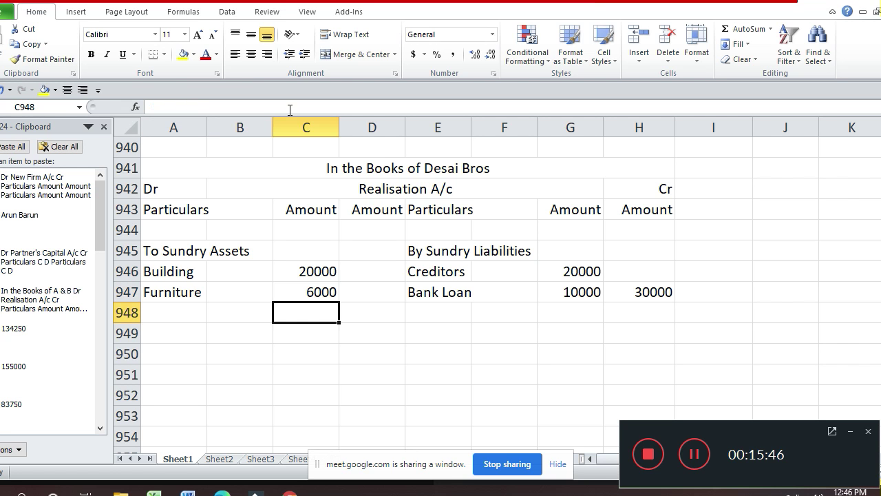
# - Add Investment 30000 and Stock 34000 under Sundry Assets
pyautogui.press('Left')
pyautogui.press('Left')
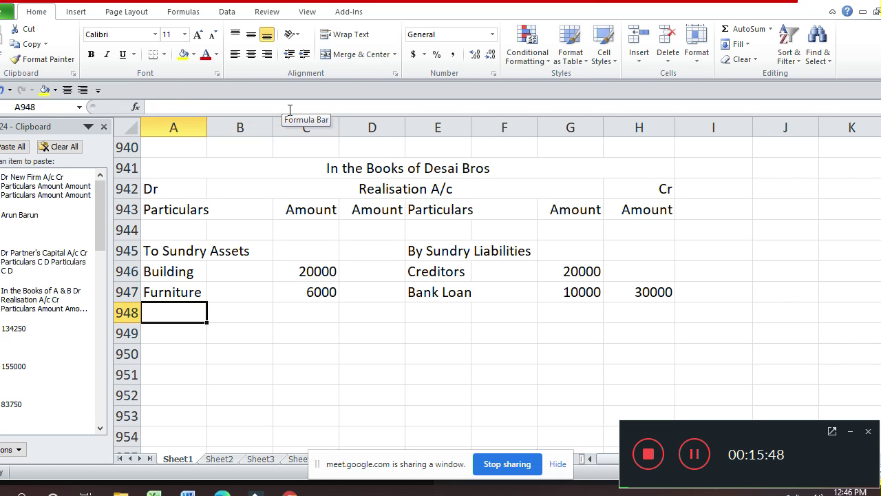
pyautogui.write('Invest')
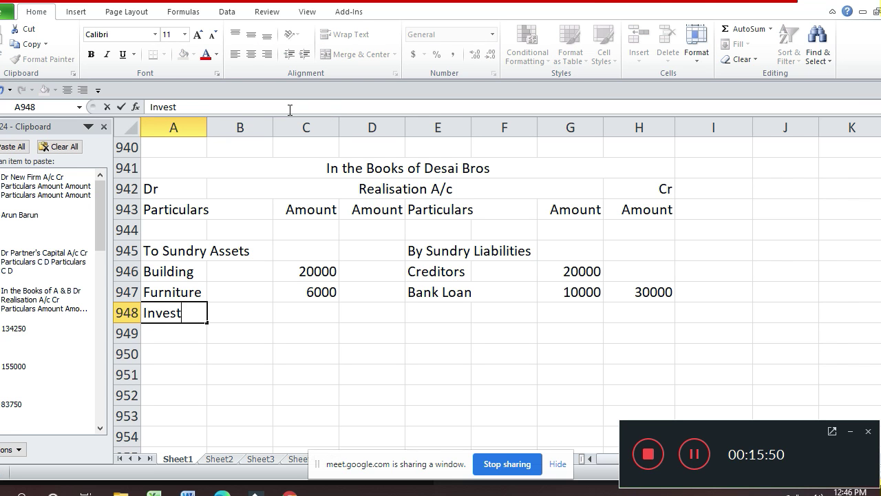
pyautogui.write('ment')
pyautogui.press('Return')
pyautogui.press('Up')
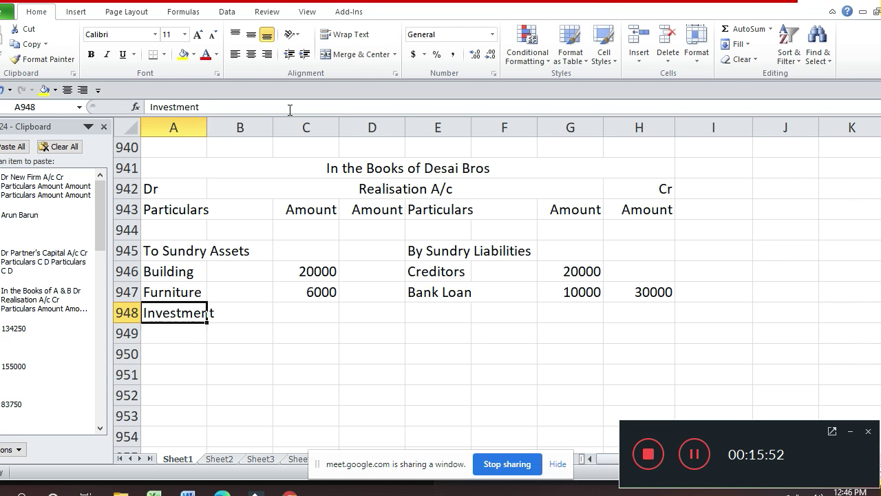
pyautogui.press('Right')
pyautogui.press('Right')
pyautogui.write('300')
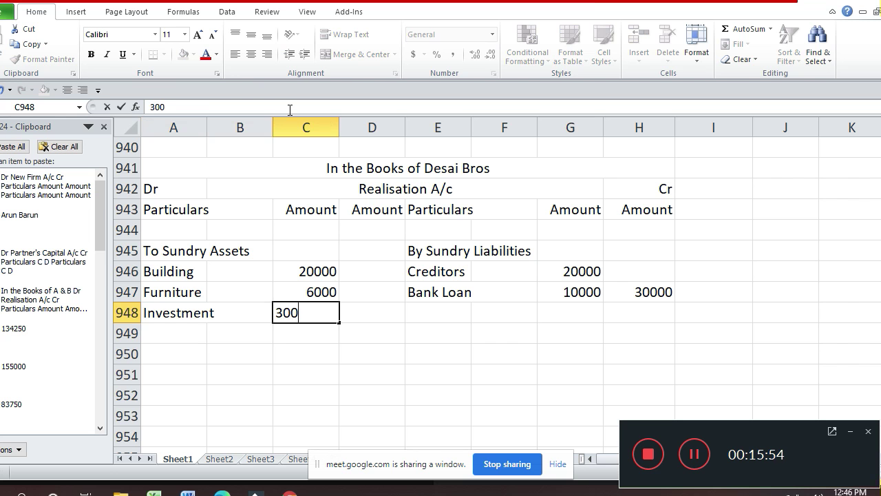
pyautogui.write('00')
pyautogui.press('Return')
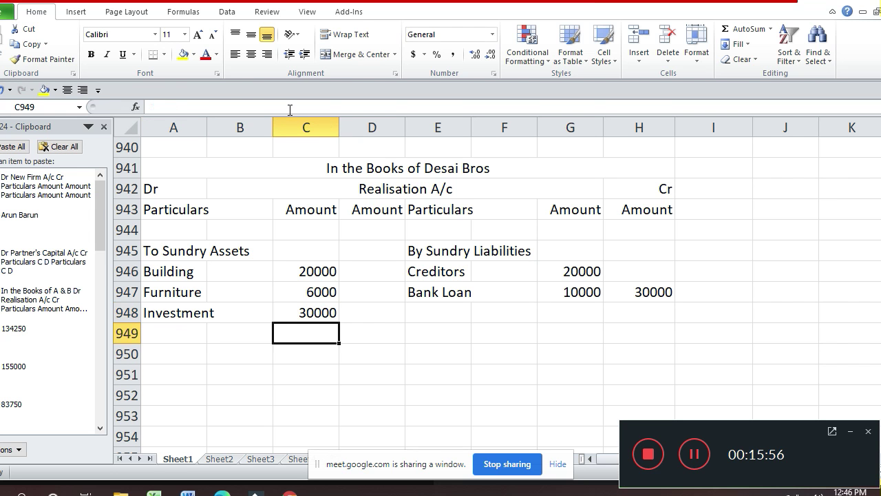
pyautogui.press('Left')
pyautogui.press('Left')
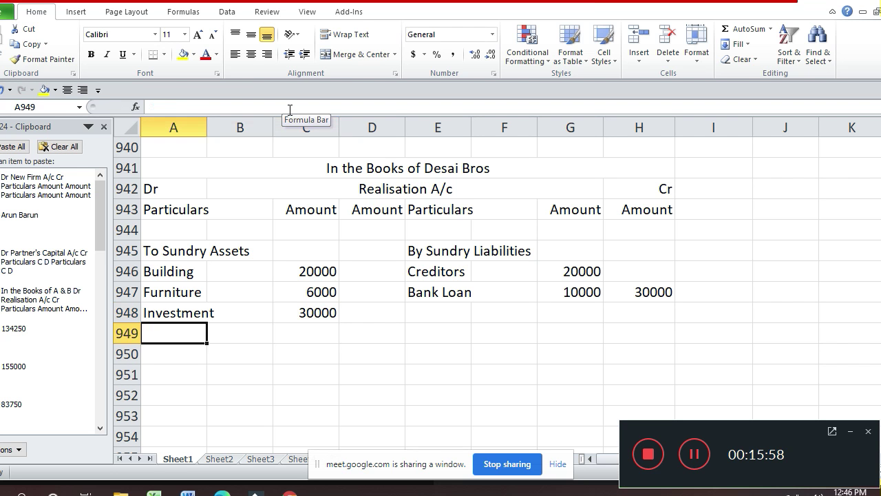
pyautogui.write('Stock')
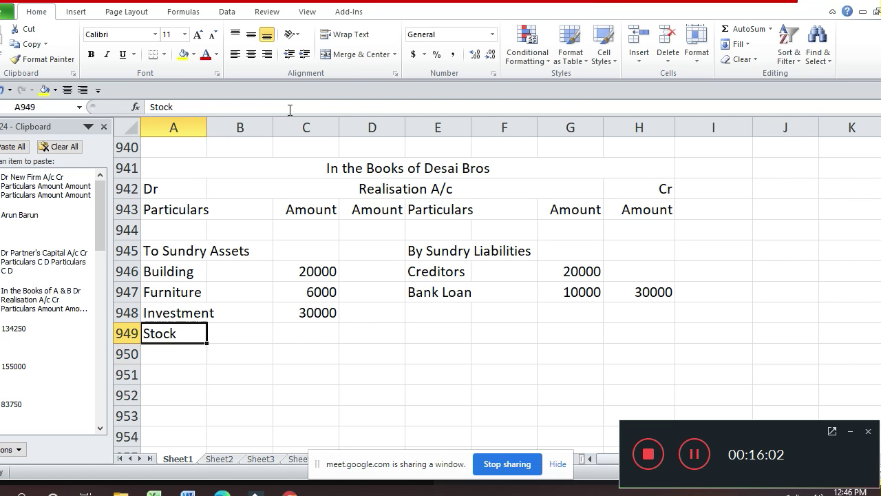
pyautogui.press('Right')
pyautogui.press('Right')
pyautogui.write('3400')
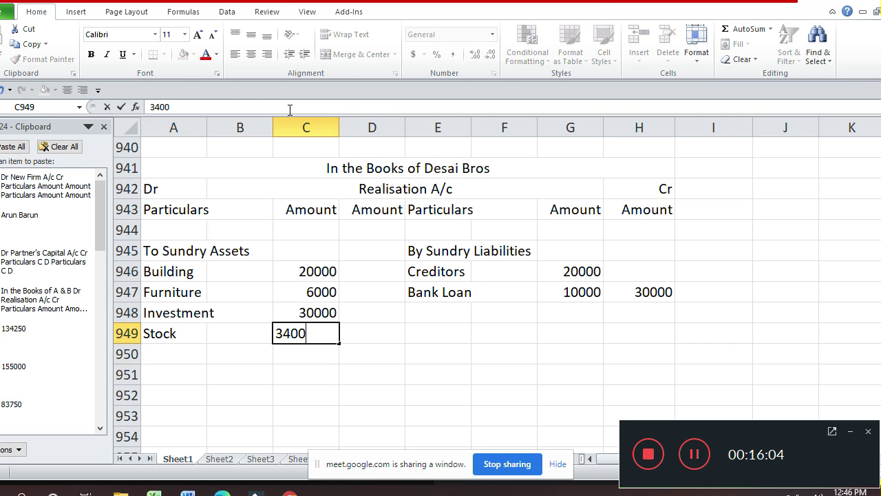
pyautogui.press('Return')
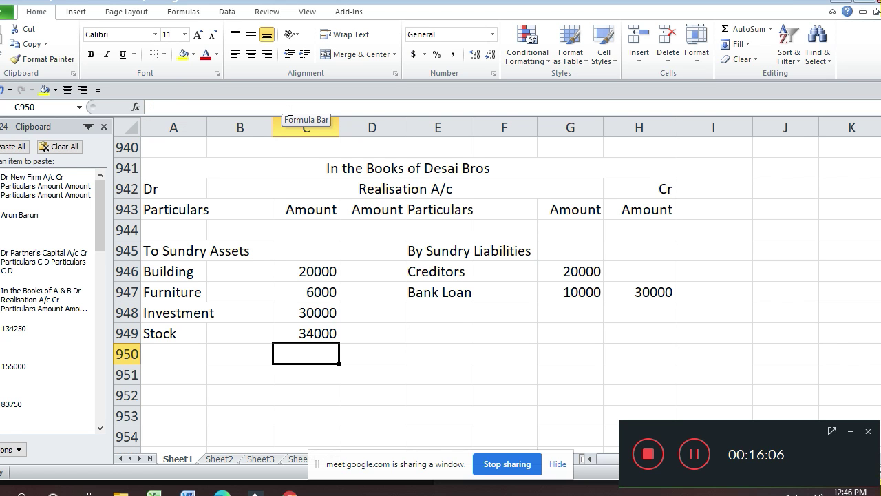
# - Add Debtors 20000 and Cash at Bank 10000 under Sundry Assets
pyautogui.press('Left')
pyautogui.press('Left')
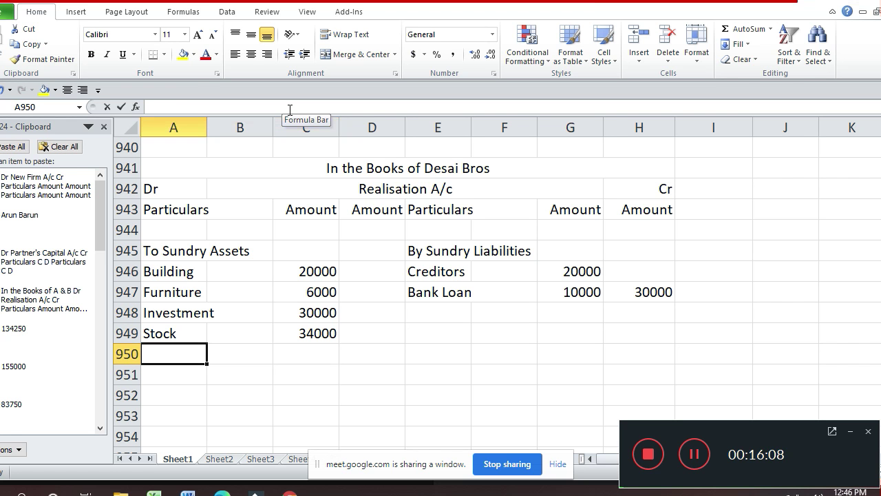
pyautogui.write('Debtor')
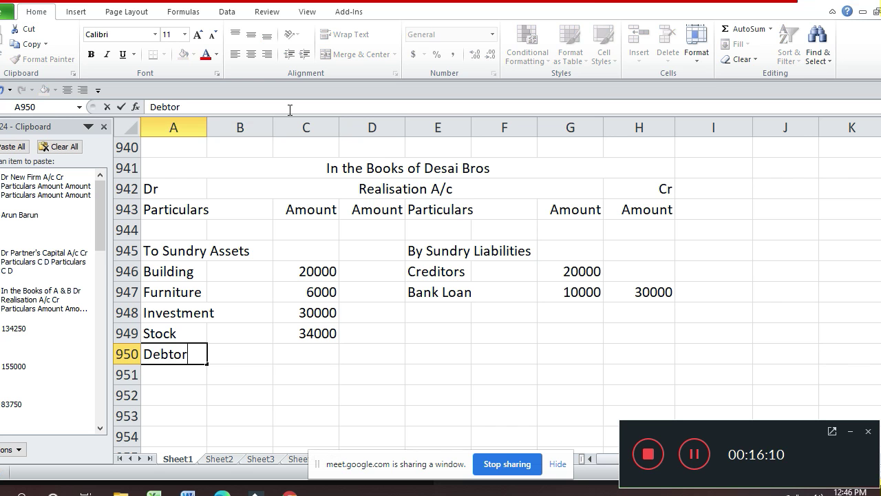
pyautogui.write('s')
pyautogui.press('Return')
pyautogui.press('Up')
pyautogui.press('Right')
pyautogui.press('Right')
pyautogui.press('Right')
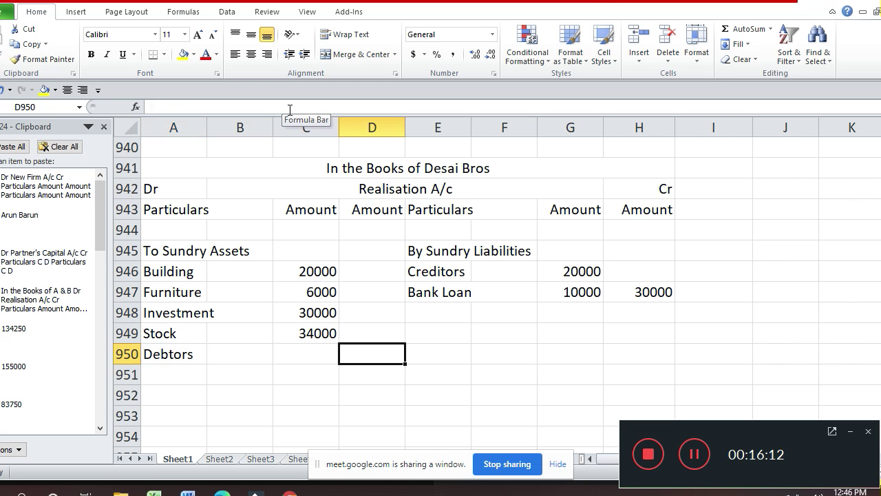
pyautogui.press('Left')
pyautogui.write('20000')
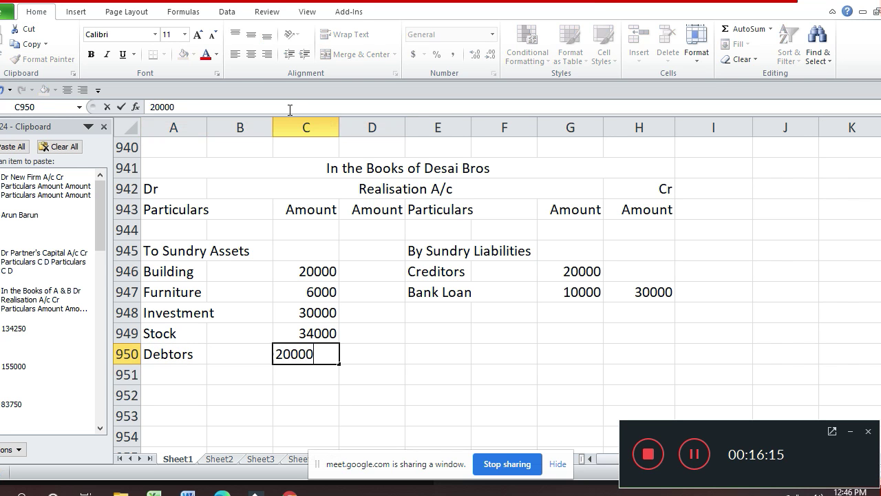
pyautogui.press('Return')
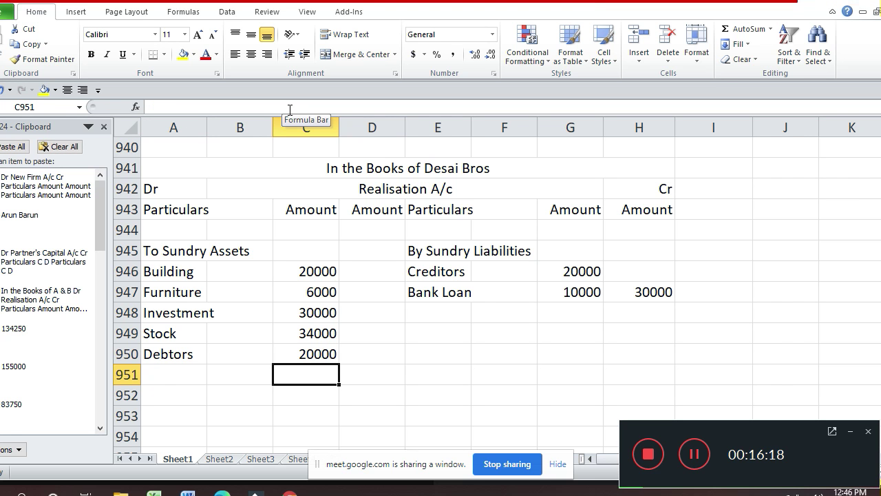
pyautogui.press('Left')
pyautogui.press('Left')
pyautogui.write('C')
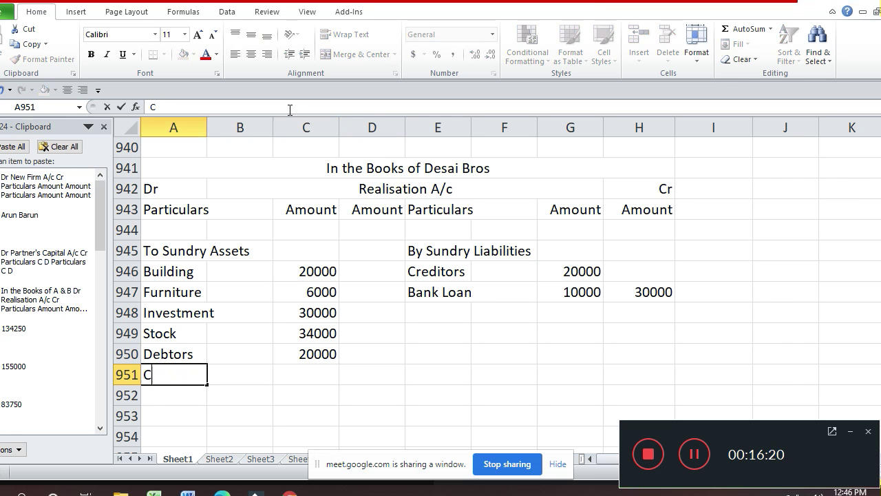
pyautogui.write('ash ')
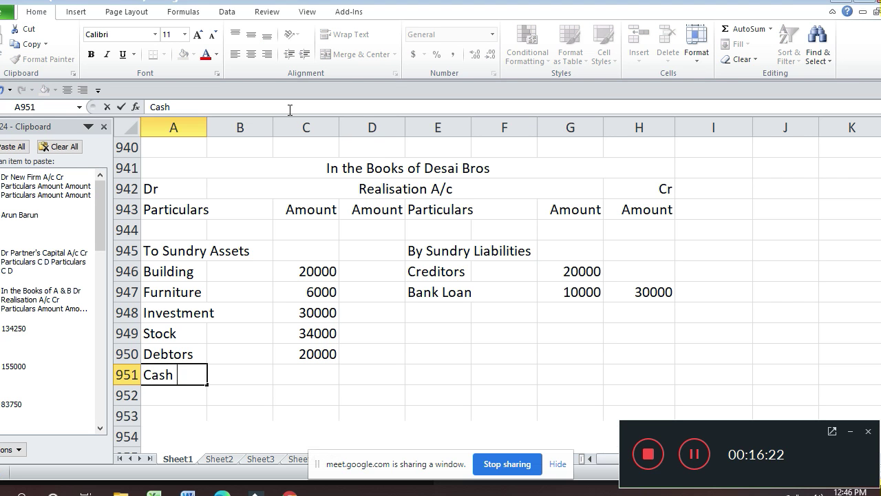
pyautogui.write('at Bank')
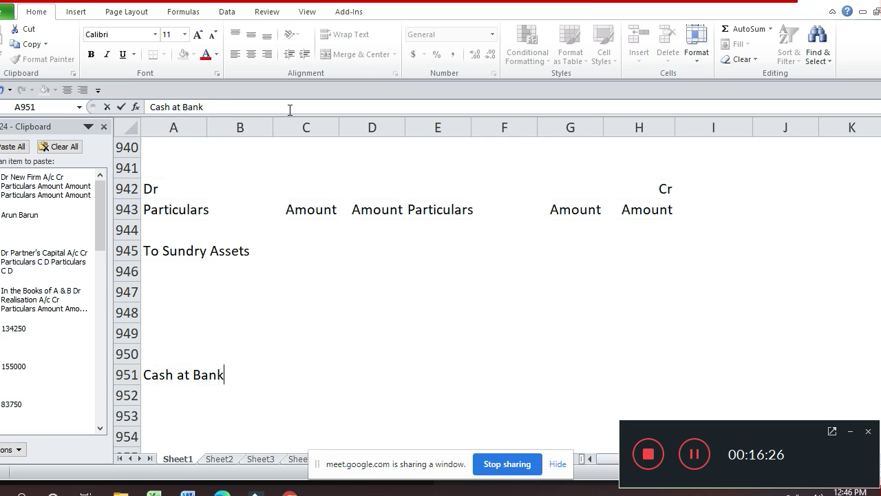
pyautogui.press('Tab')
pyautogui.press('Tab')
pyautogui.press('Tab')
pyautogui.press('Left')
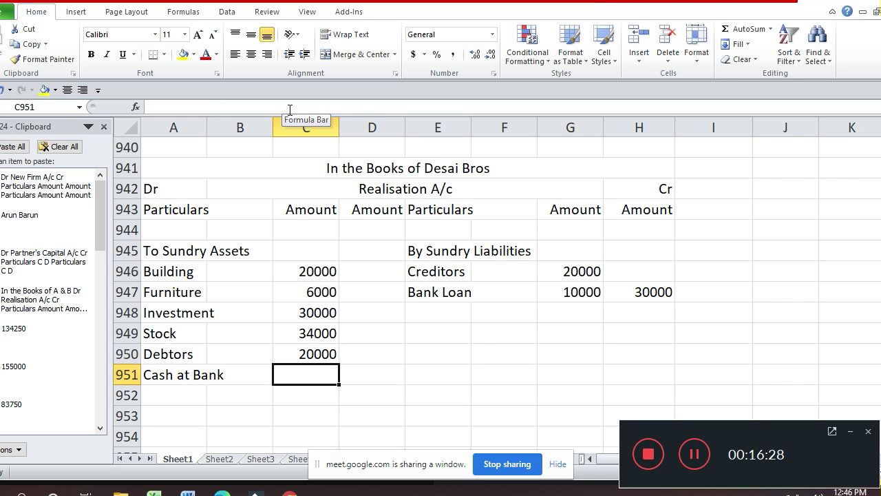
pyautogui.write('10000')
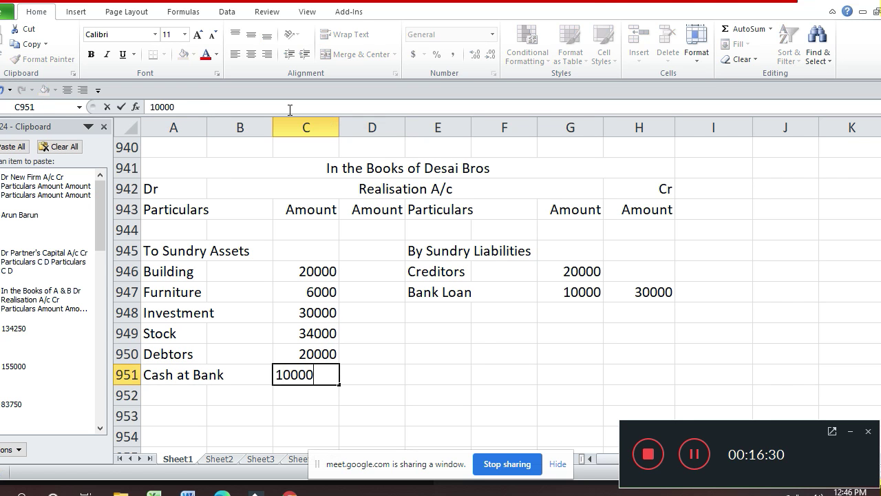
pyautogui.press('Return')
# - Total the Sundry Assets in D951 with =SUM(C946:C951), giving 120000
pyautogui.press('Up')
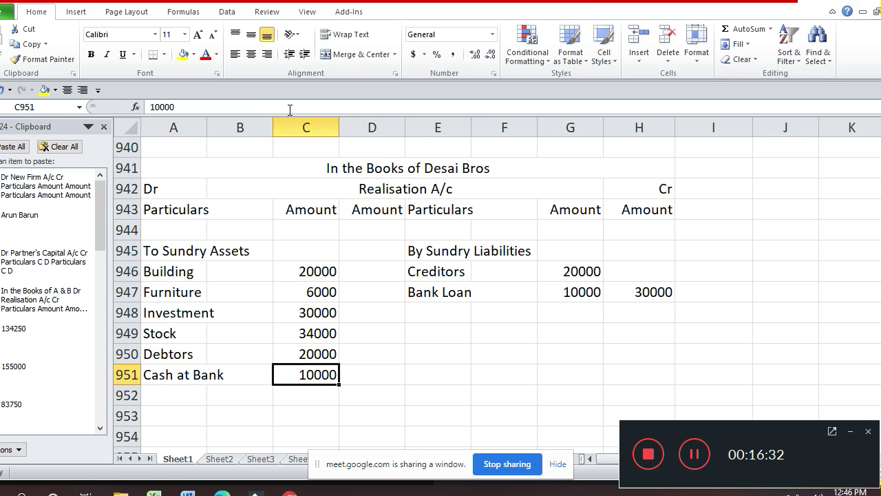
pyautogui.press('Tab')
pyautogui.write('=s')
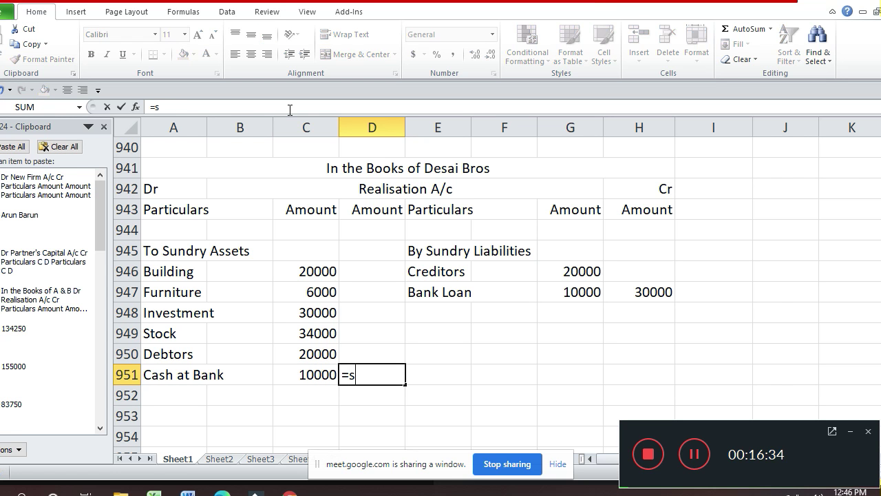
pyautogui.write('um(')
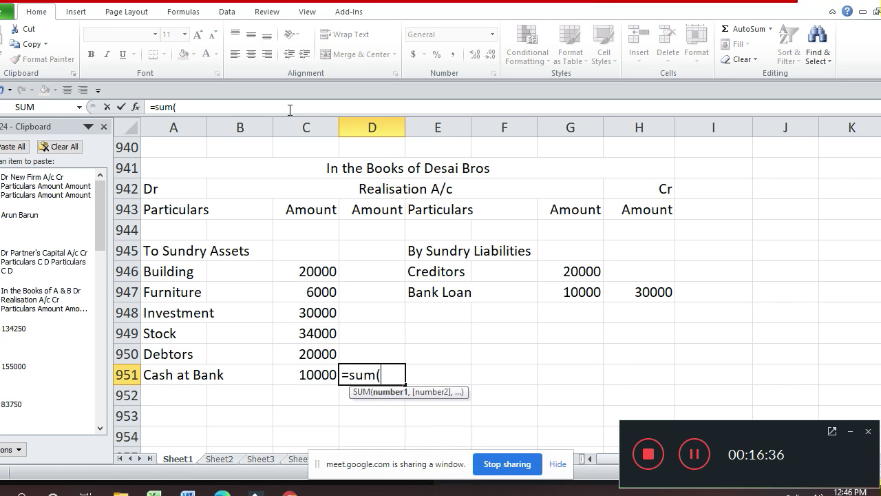
pyautogui.press('Left')
pyautogui.hotkey('shift', 'Up')
pyautogui.hotkey('shift', 'Up')
pyautogui.hotkey('shift', 'Up')
pyautogui.hotkey('shift', 'Up')
pyautogui.hotkey('shift', 'Up')
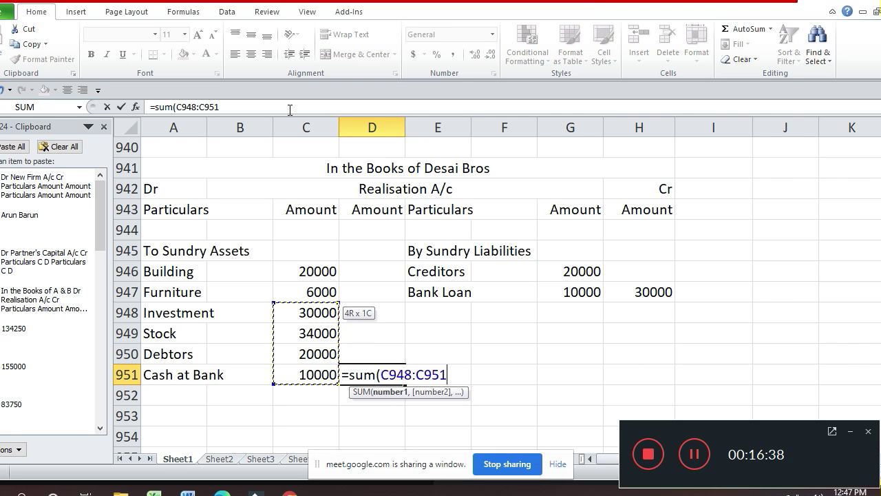
pyautogui.press('Return')
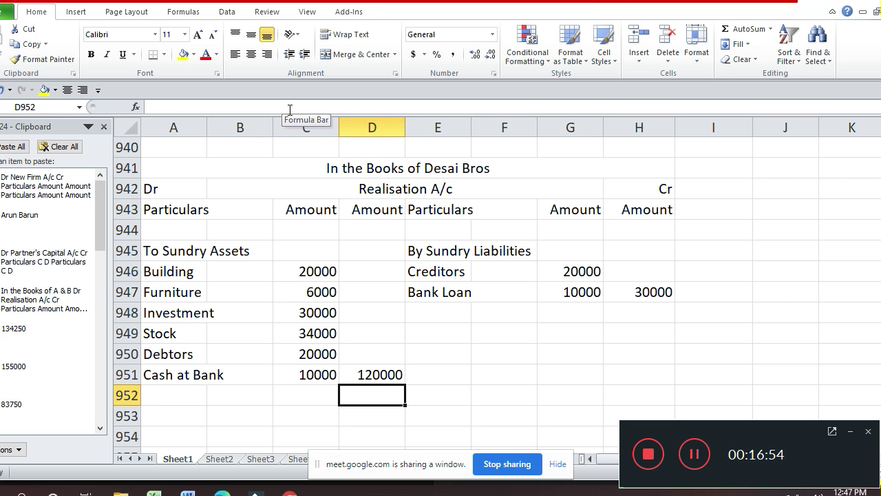
# - Enter 'To Arun's Capital' in A953 with '(Bank Loan)' and '(10000 X 1/2)' below
pyautogui.press('Up')
pyautogui.press('Up')
pyautogui.press('Up')
pyautogui.press('Right')
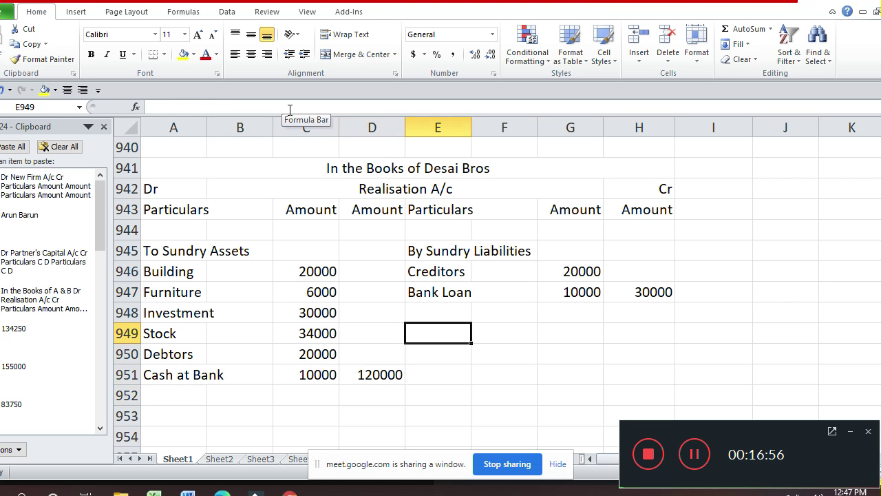
pyautogui.write('B')
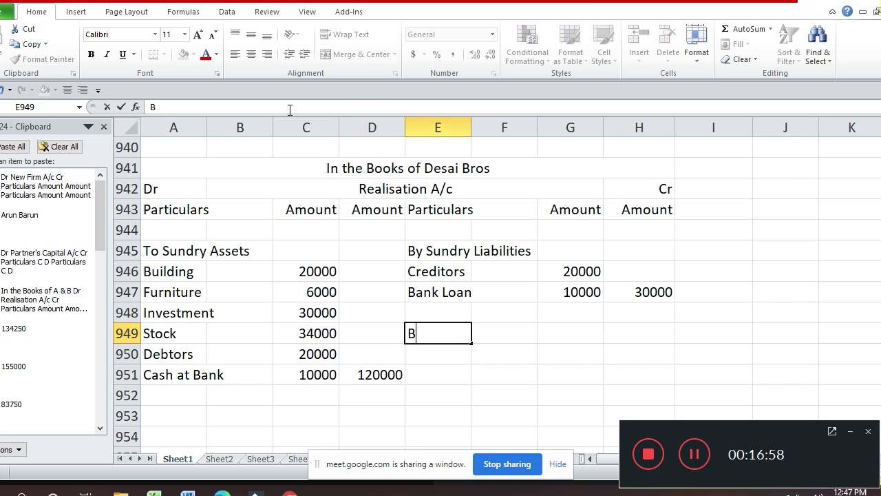
pyautogui.press('BackSpace')
pyautogui.press('Down')
pyautogui.press('Down')
pyautogui.press('Up')
pyautogui.press('Up')
pyautogui.press('Up')
pyautogui.press('Down')
pyautogui.press('Down')
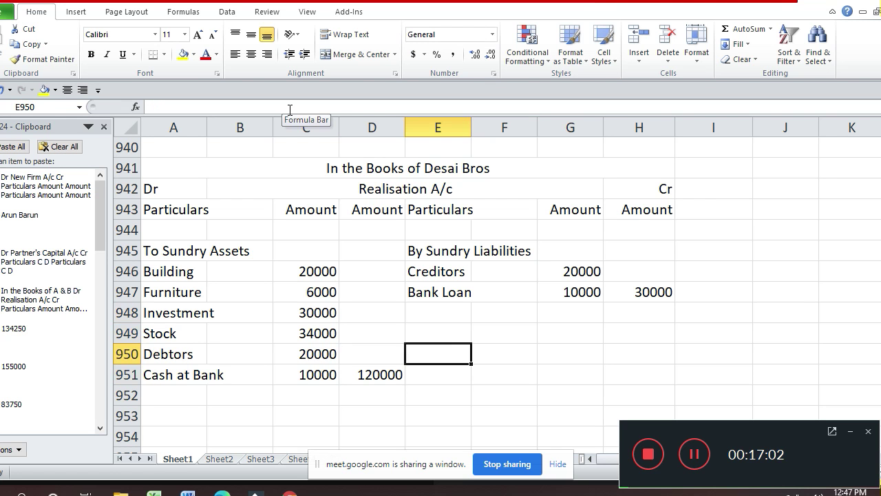
pyautogui.press('Down')
pyautogui.press('Down')
pyautogui.press('Down')
pyautogui.press('Left')
pyautogui.press('Left')
pyautogui.press('Left')
pyautogui.press('Left')
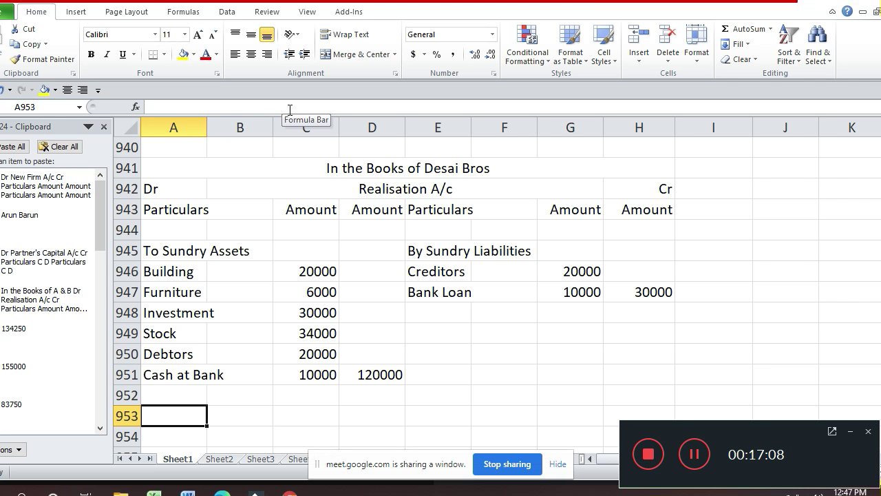
pyautogui.write('To ')
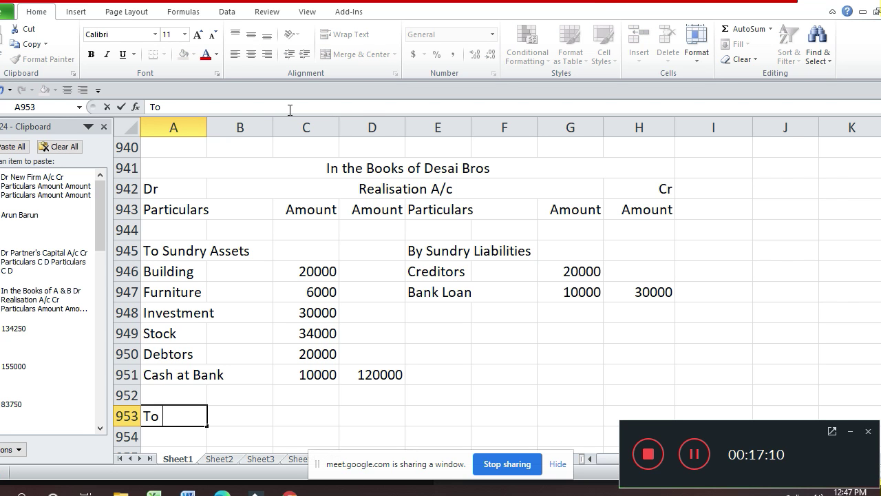
pyautogui.write("Arun's C")
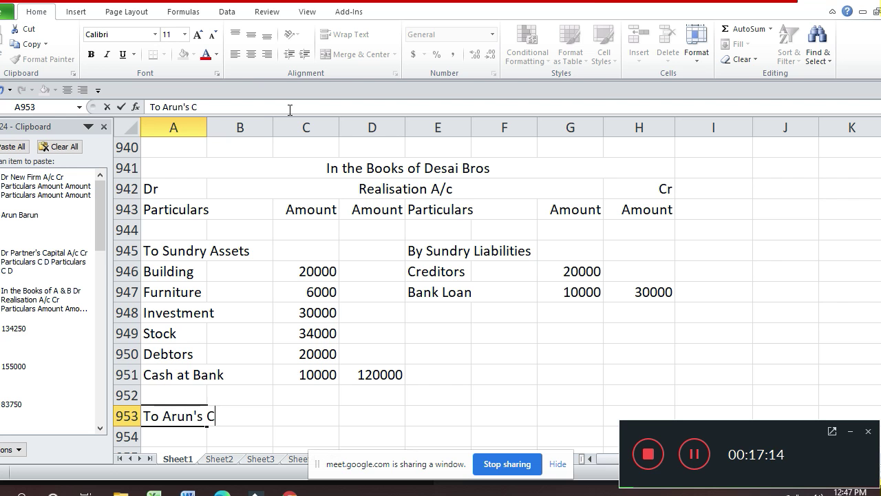
pyautogui.write('apital')
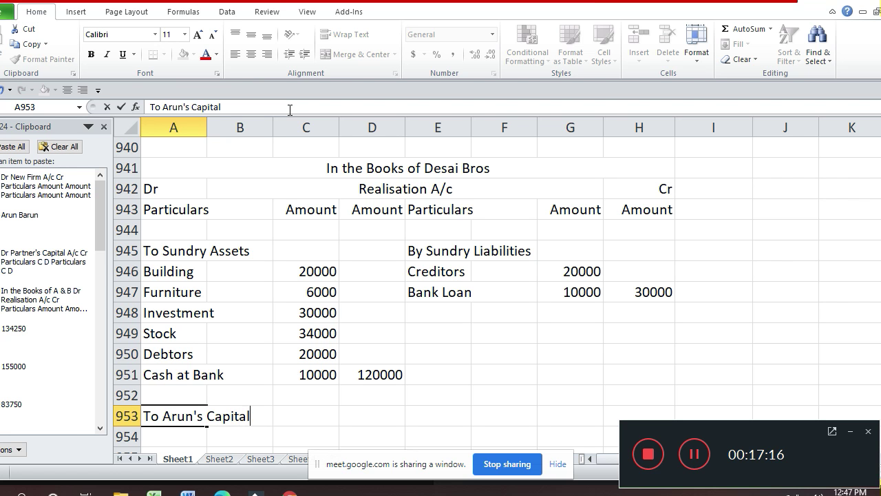
pyautogui.press('Return')
pyautogui.write('(')
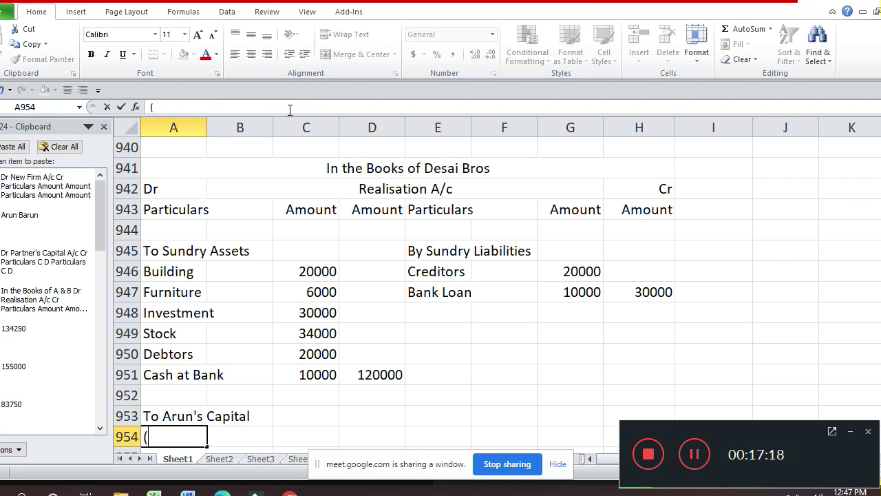
pyautogui.write('Bak')
pyautogui.press('BackSpace')
pyautogui.write('nk ')
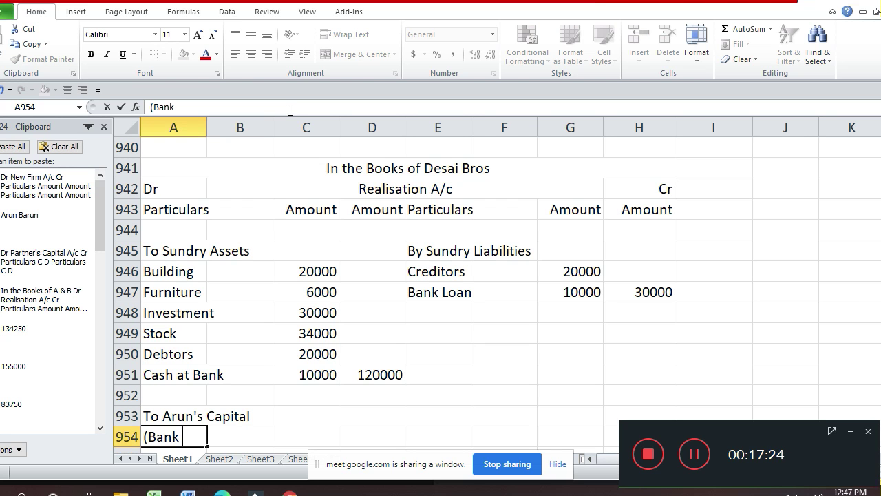
pyautogui.write('Loan)')
pyautogui.press('Return')
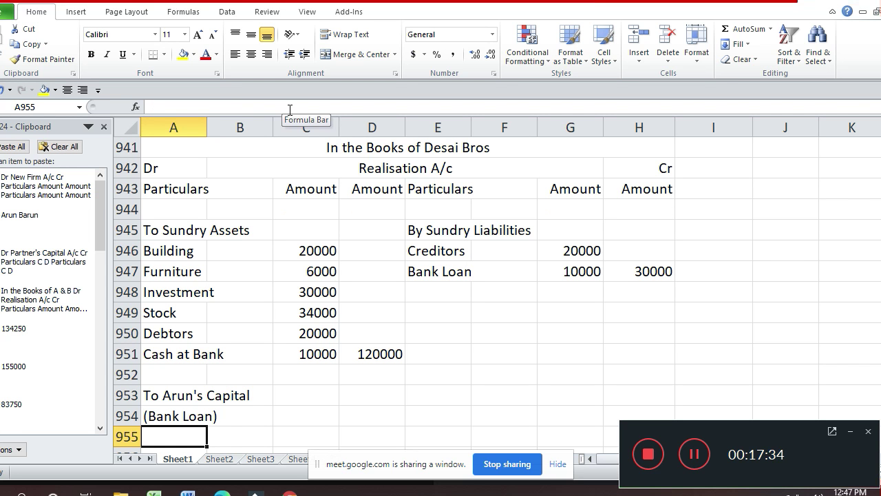
pyautogui.write('(10000')
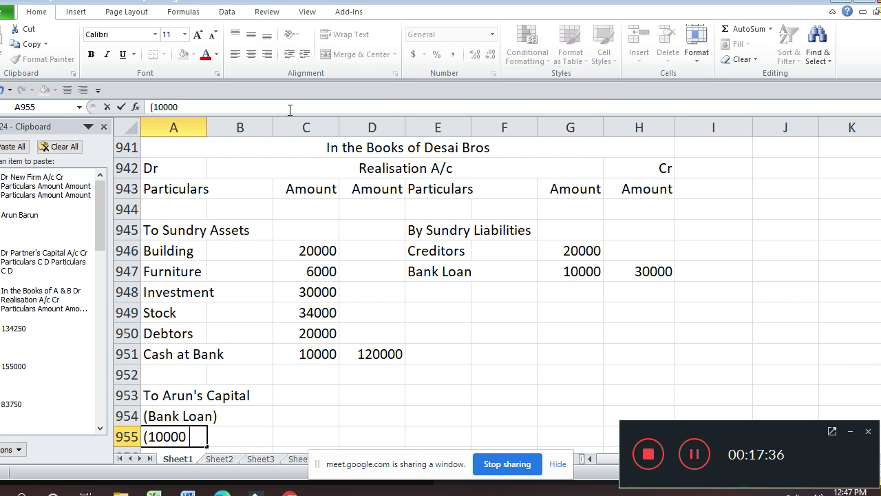
pyautogui.write(' X 1/')
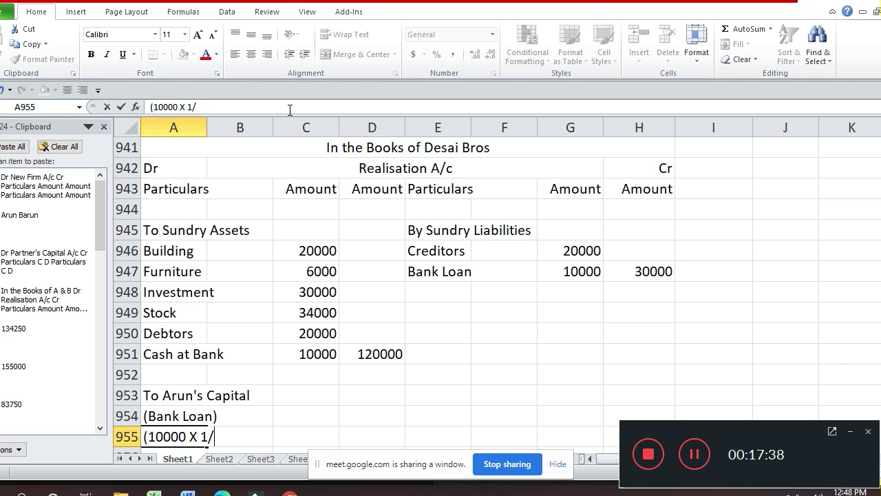
pyautogui.write('2)')
pyautogui.press('Return')
# - Enter Arun's bank-loan share of 5000 in D954 and begin selecting the entry
pyautogui.press('Up')
pyautogui.press('Up')
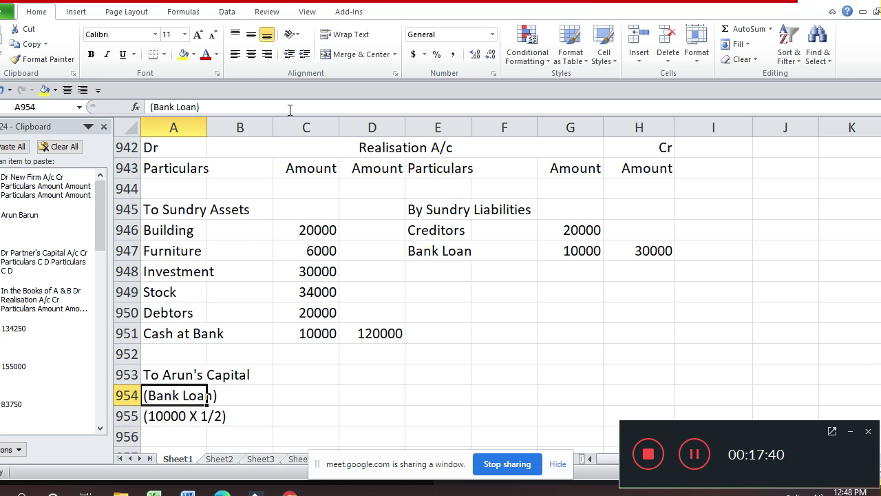
pyautogui.press('Up')
pyautogui.press('Right')
pyautogui.press('Down')
pyautogui.press('Right')
pyautogui.press('Right')
pyautogui.write('5')
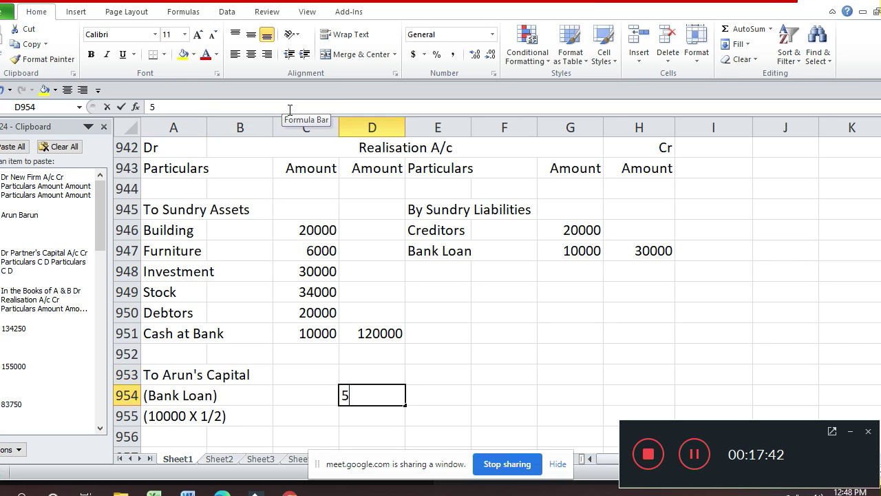
pyautogui.write('000')
pyautogui.press('Return')
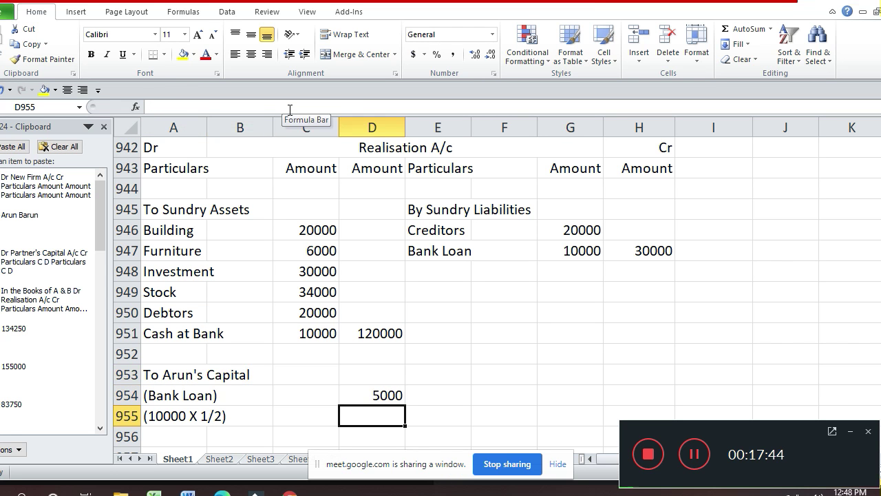
pyautogui.press('Up')
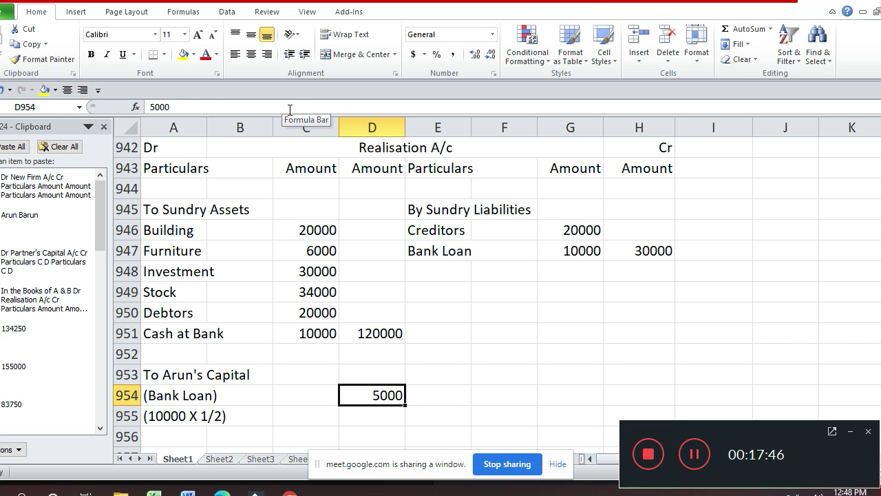
pyautogui.press('Up')
pyautogui.press('Left')
pyautogui.press('Left')
pyautogui.press('Left')
pyautogui.hotkey('shift', 'Right')
pyautogui.hotkey('shift', 'Right')
pyautogui.hotkey('shift', 'Right')
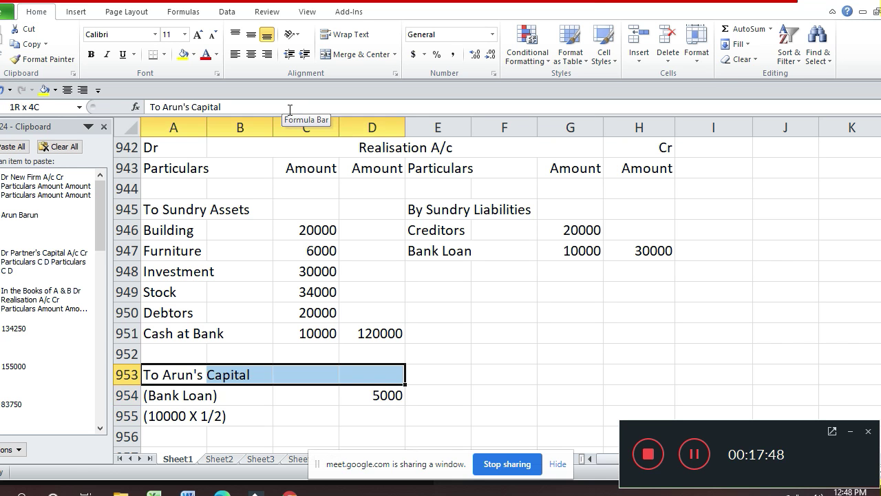
# - Copy Arun's three-row entry A953:D955 and paste it at A957
pyautogui.hotkey('shift', 'Down')
pyautogui.hotkey('shift', 'Down')
pyautogui.hotkey('ctrl', 'c')
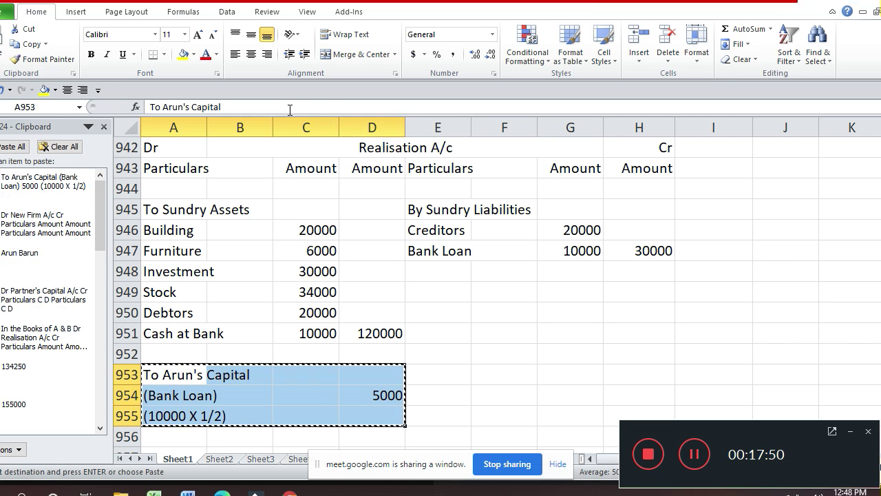
pyautogui.press('Down')
pyautogui.press('Down')
pyautogui.press('Down')
pyautogui.press('Down')
pyautogui.press('Return')
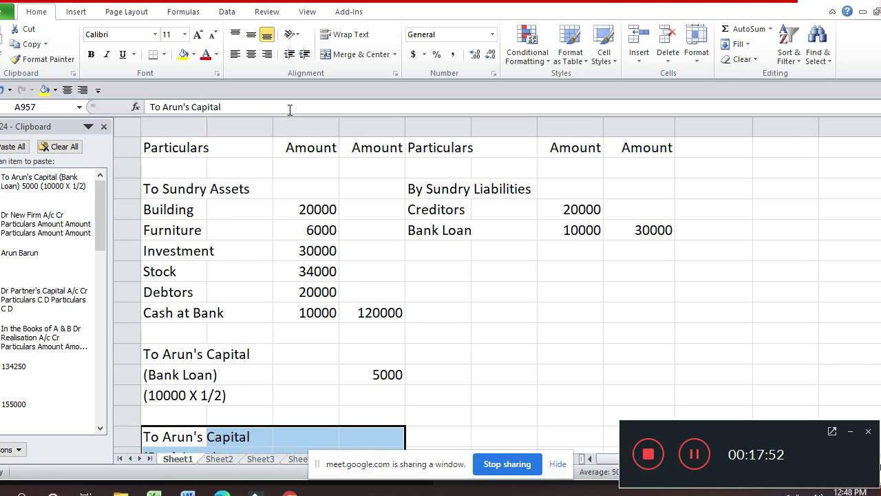
pyautogui.press('Down')
pyautogui.press('Up')
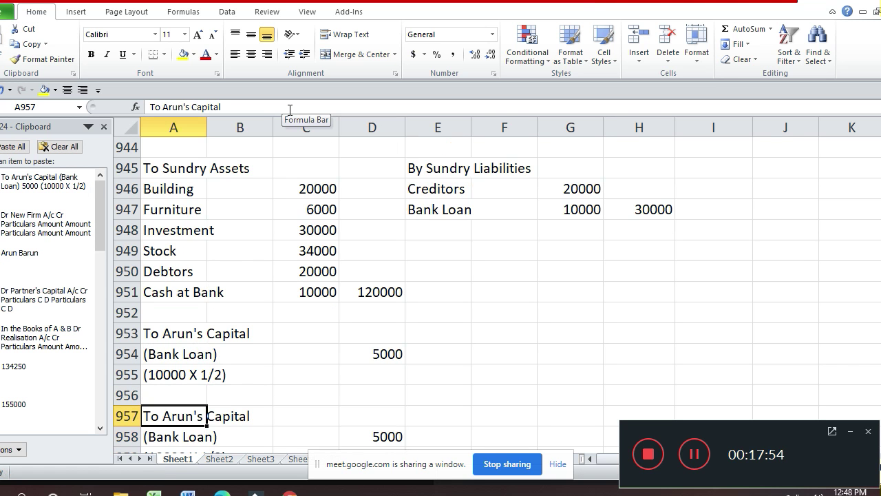
# - Rename the pasted heading to 'To Barun's Capital'
pyautogui.press('F2')
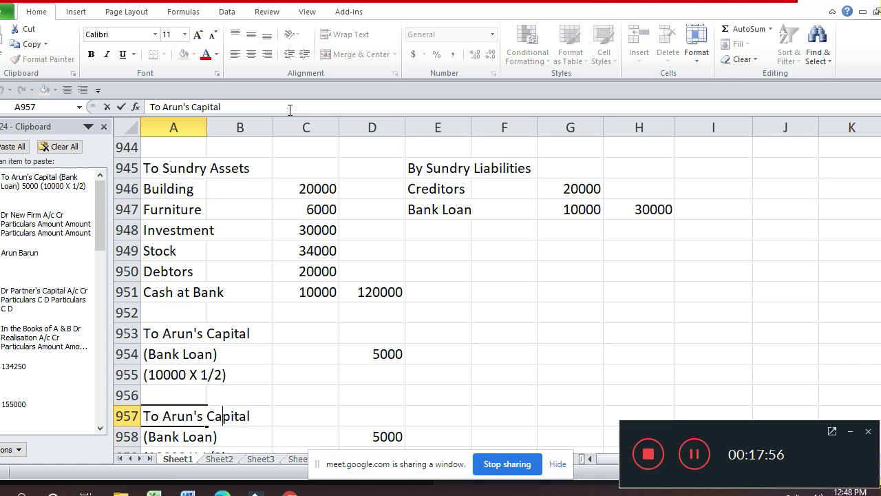
pyautogui.press('Left')
pyautogui.press('Left')
pyautogui.press('Left')
pyautogui.press('Left')
pyautogui.press('Left')
pyautogui.press('Left')
pyautogui.press('Left')
pyautogui.press('Left')
pyautogui.press('BackSpace')
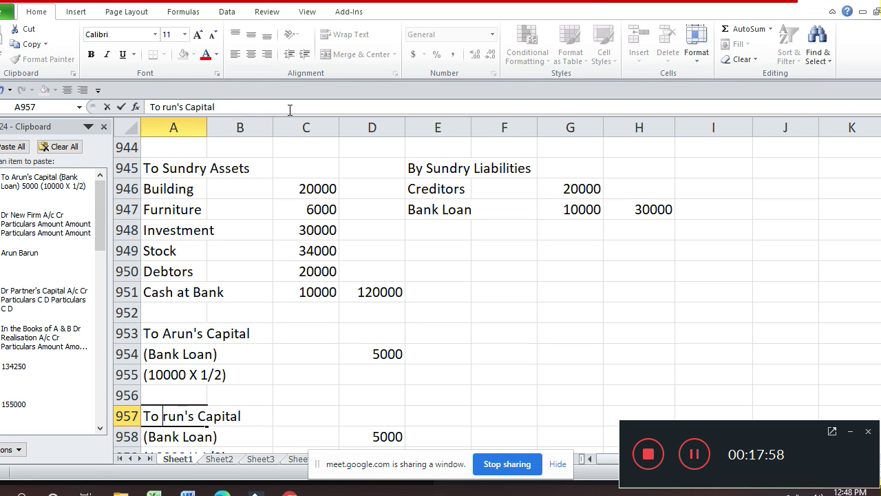
pyautogui.write('Ba')
pyautogui.press('Return')
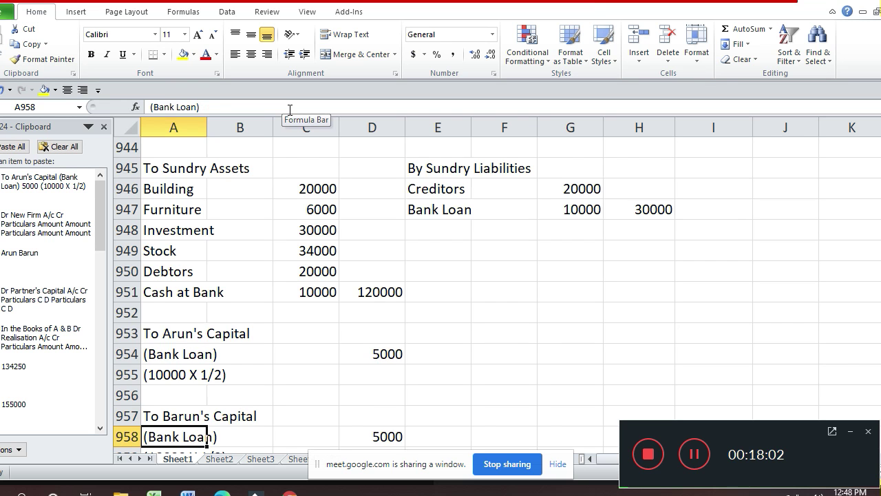
pyautogui.press('Down')
pyautogui.press('Down')
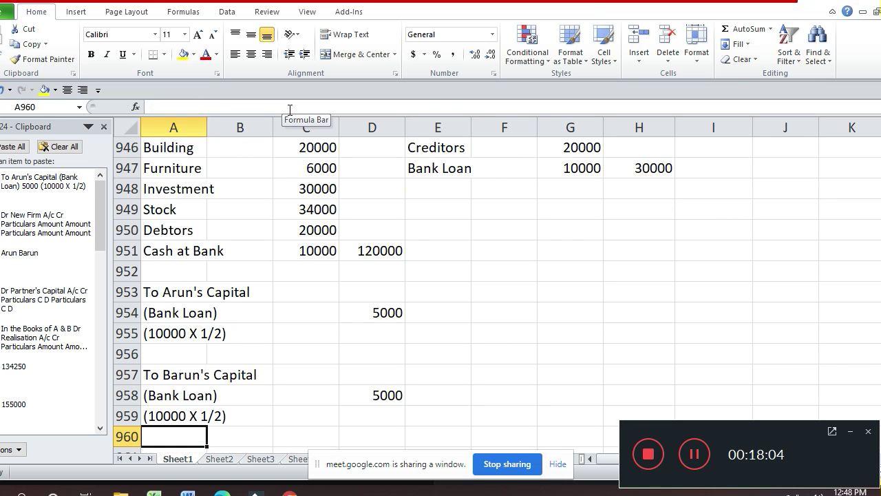
pyautogui.press('Down')
pyautogui.press('Down')
pyautogui.press('Down')
pyautogui.press('Down')
pyautogui.press('Down')
pyautogui.press('Down')
pyautogui.press('Down')
pyautogui.press('Down')
pyautogui.press('Down')
pyautogui.press('Down')
pyautogui.press('Down')
pyautogui.press('Down')
pyautogui.press('Down')
pyautogui.press('Down')
pyautogui.press('Down')
pyautogui.press('Down')
pyautogui.press('Down')
pyautogui.press('Down')
pyautogui.press('Down')
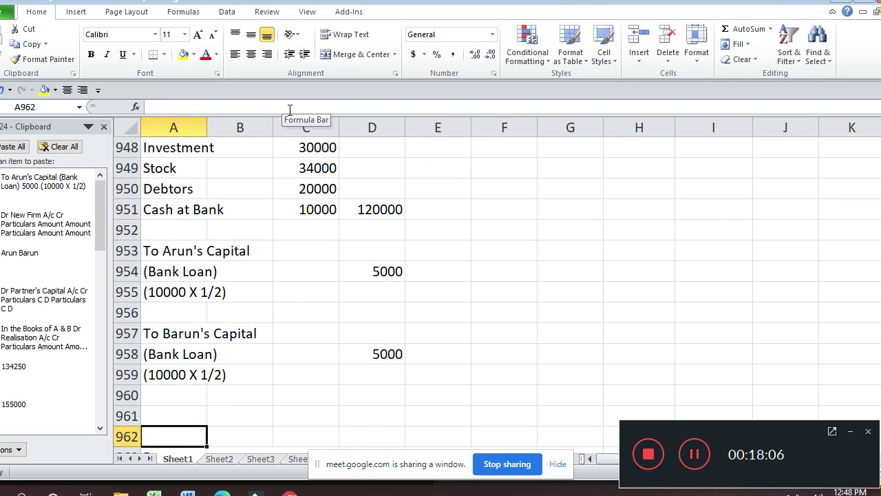
# - Enter 'By Realisation A/c' with a '(Bank Loan' note under By Balance b/d
pyautogui.press('Up')
pyautogui.press('Up')
pyautogui.press('Up')
pyautogui.press('Up')
pyautogui.press('Up')
pyautogui.press('Up')
pyautogui.press('Up')
pyautogui.press('Up')
pyautogui.press('Up')
pyautogui.press('Up')
pyautogui.press('Right')
pyautogui.press('Right')
pyautogui.press('Right')
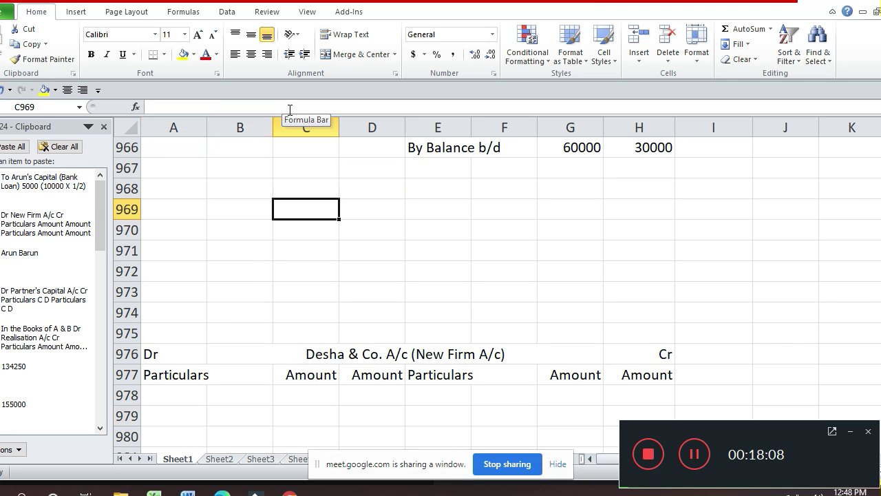
pyautogui.press('Up')
pyautogui.press('Up')
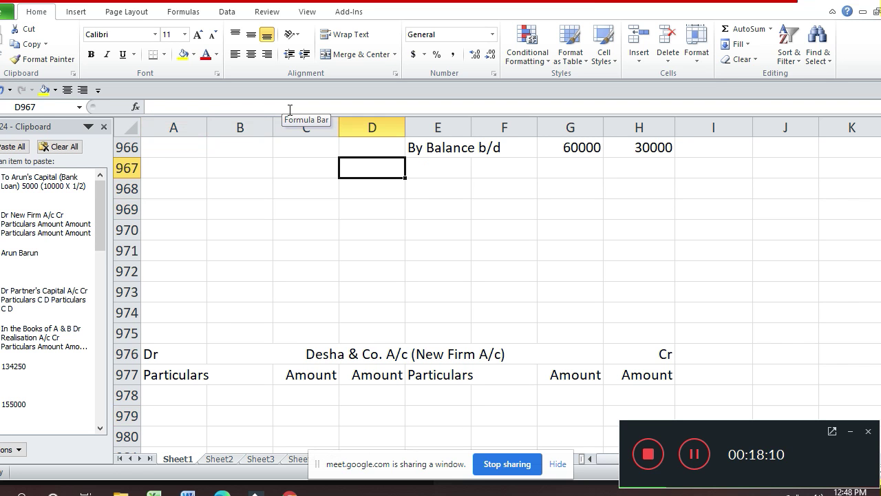
pyautogui.press('Right')
pyautogui.write('By ')
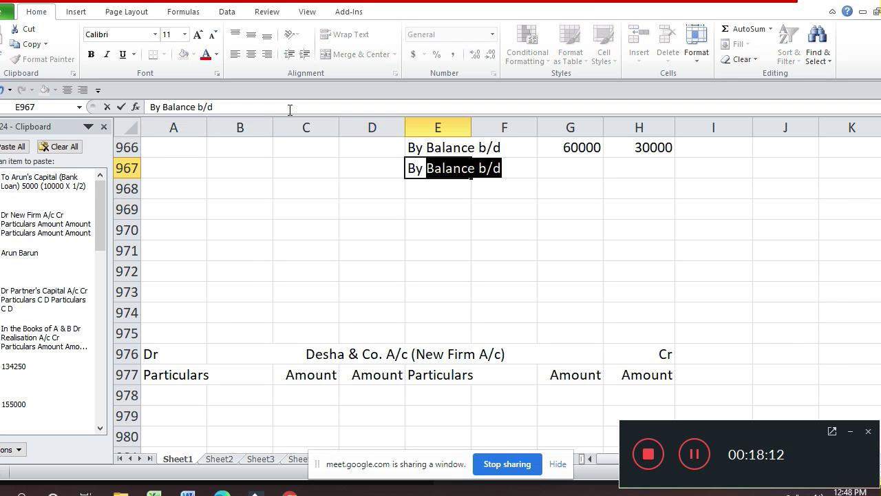
pyautogui.write('Realis')
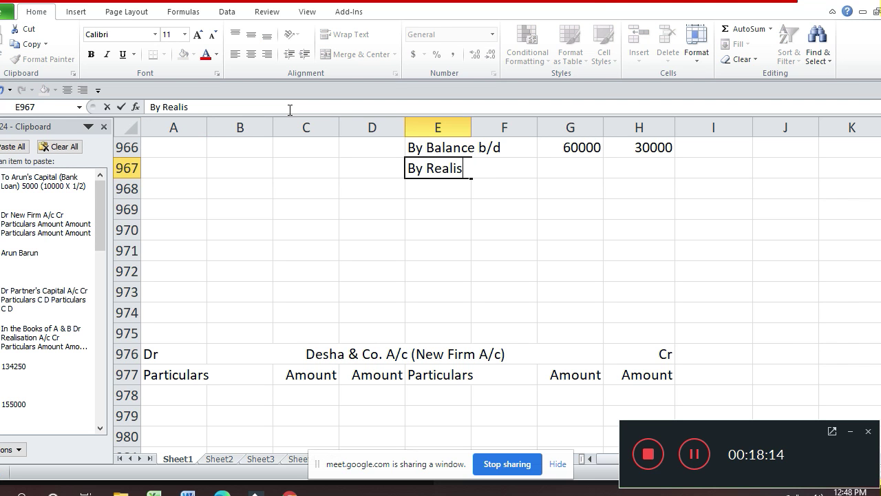
pyautogui.write('ation A')
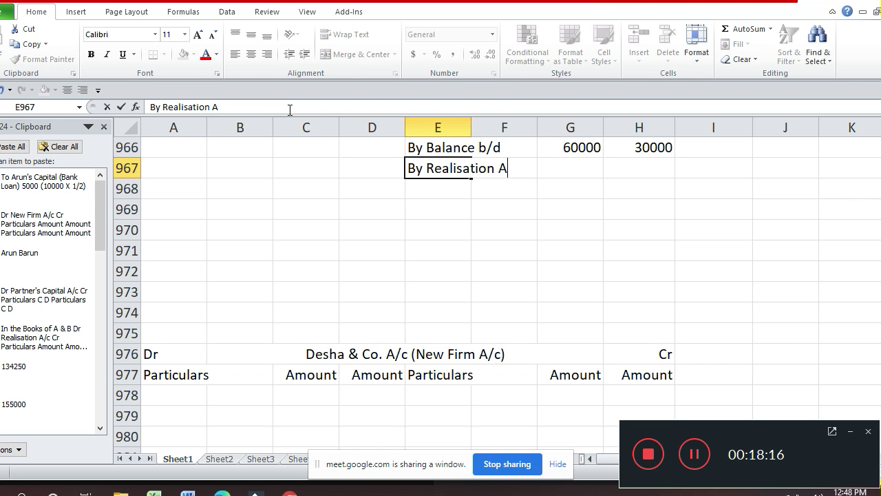
pyautogui.write('/c')
pyautogui.press('Return')
pyautogui.write('(')
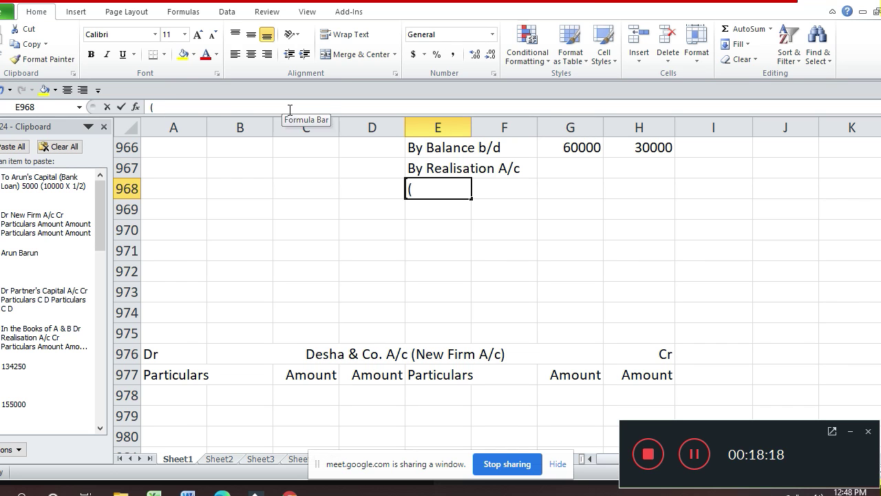
pyautogui.write('Bank ')
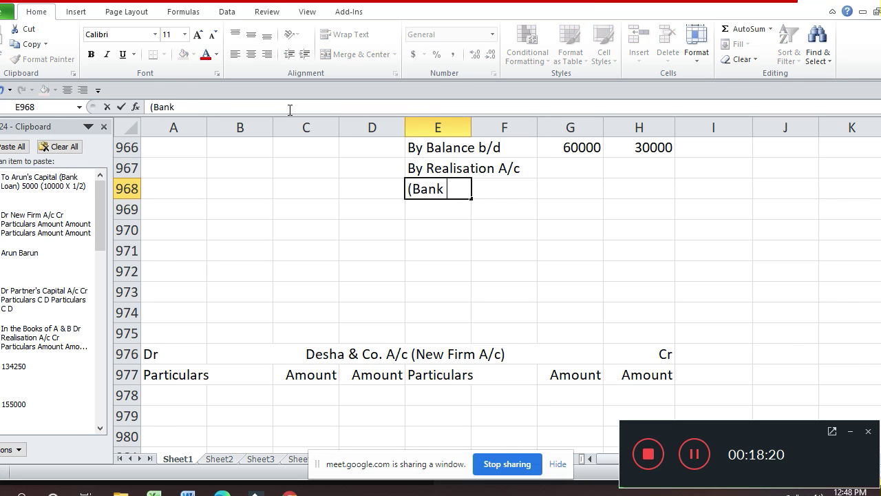
pyautogui.write('Loan')
pyautogui.press('Return')
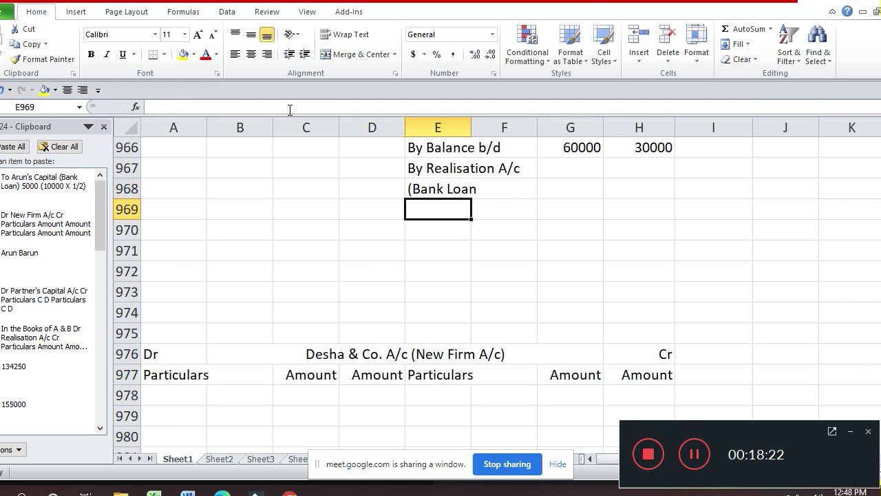
# - Enter 5000 for each partner beside By Realisation A/c
pyautogui.press('Up')
pyautogui.press('Right')
pyautogui.press('Right')
pyautogui.press('Up')
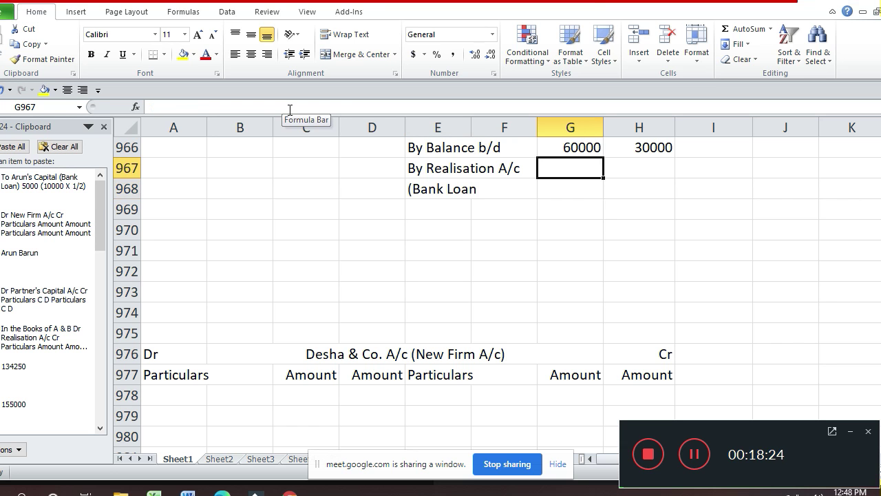
pyautogui.write('5000')
pyautogui.press('Return')
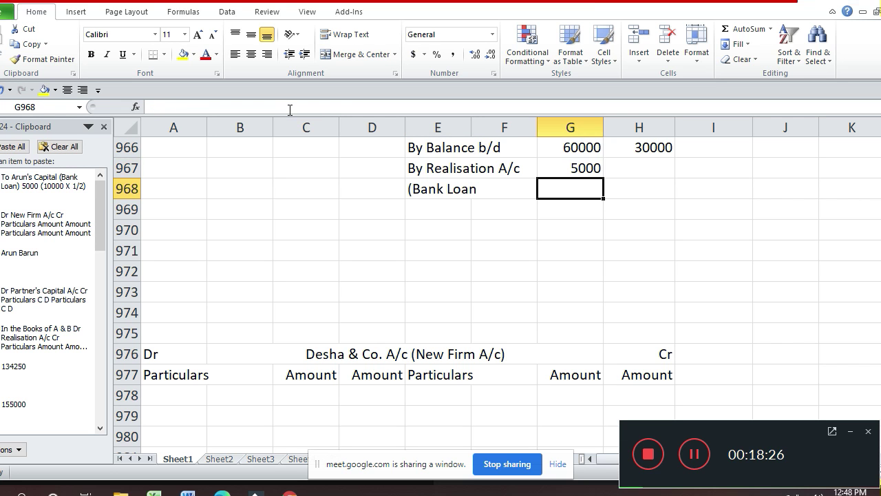
pyautogui.press('Up')
pyautogui.press('Right')
pyautogui.write('5000')
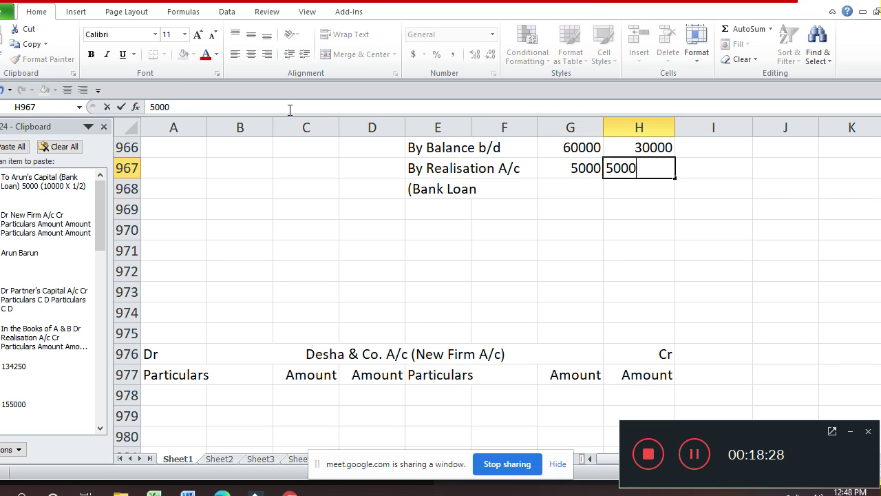
pyautogui.press('Return')
# - Add the closing bracket so the note in E968 reads '(Bank Loan)'
pyautogui.press('Left')
pyautogui.press('Left')
pyautogui.press('F2')
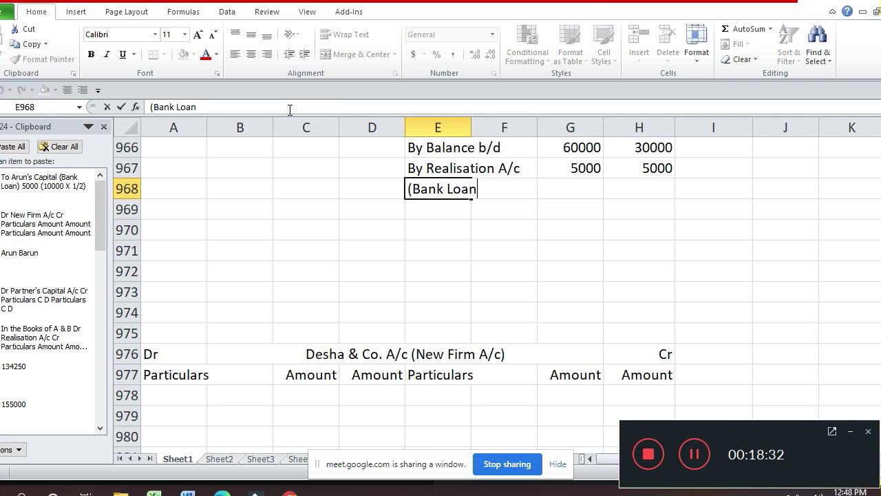
pyautogui.write(')')
pyautogui.press('Return')
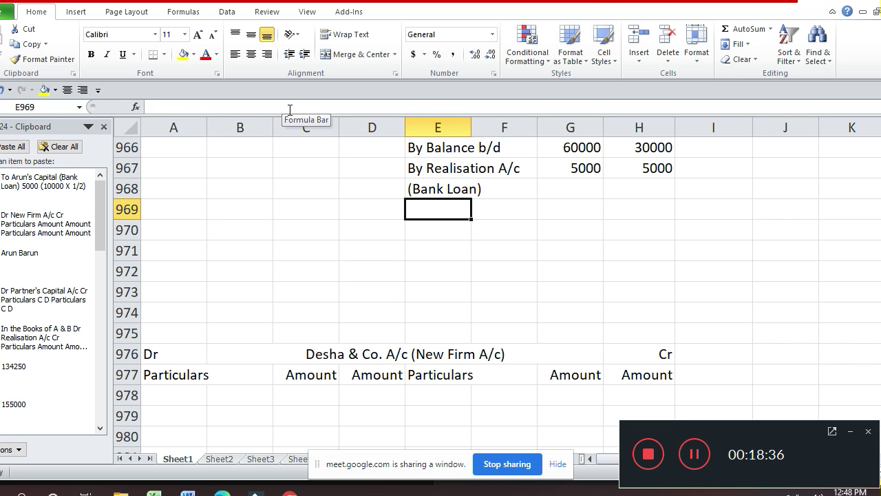
pyautogui.press('Up')
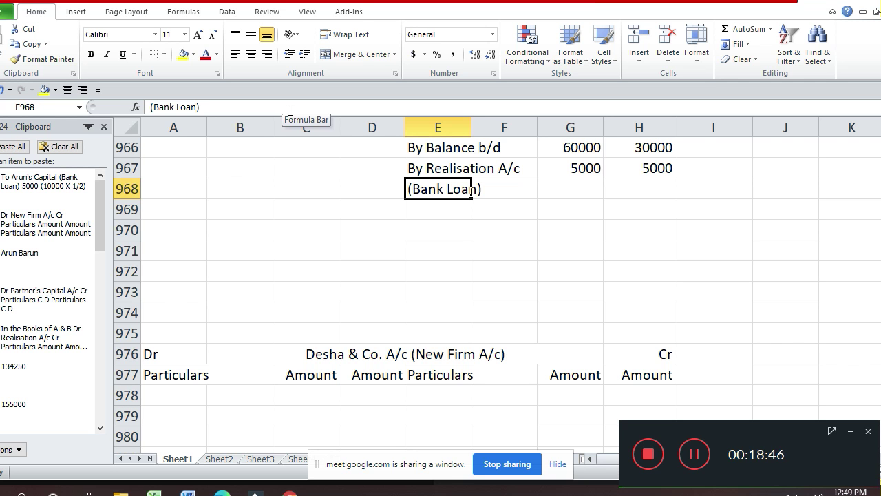
# - Enter 'By Desha & Co. A/c' in the credit row below Bank Loan
pyautogui.press('Up')
pyautogui.press('Up')
pyautogui.press('Up')
pyautogui.press('Up')
pyautogui.press('Up')
pyautogui.press('Up')
pyautogui.press('Up')
pyautogui.press('Up')
pyautogui.press('Up')
pyautogui.press('Up')
pyautogui.press('Up')
pyautogui.press('Up')
pyautogui.press('Up')
pyautogui.press('Up')
pyautogui.press('Up')
pyautogui.press('Up')
pyautogui.press('Up')
pyautogui.press('Up')
pyautogui.press('Up')
pyautogui.press('Up')
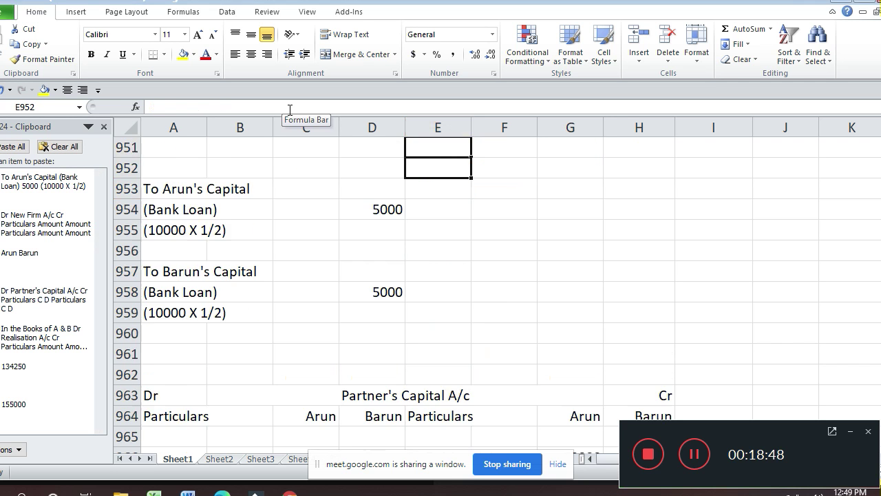
pyautogui.press('Down')
pyautogui.press('Down')
pyautogui.press('Down')
pyautogui.press('Down')
pyautogui.press('Down')
pyautogui.press('Down')
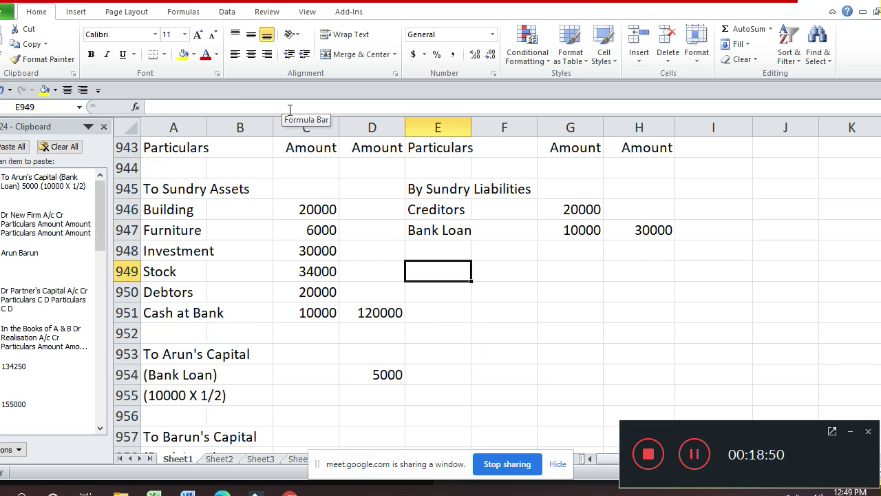
pyautogui.write('B')
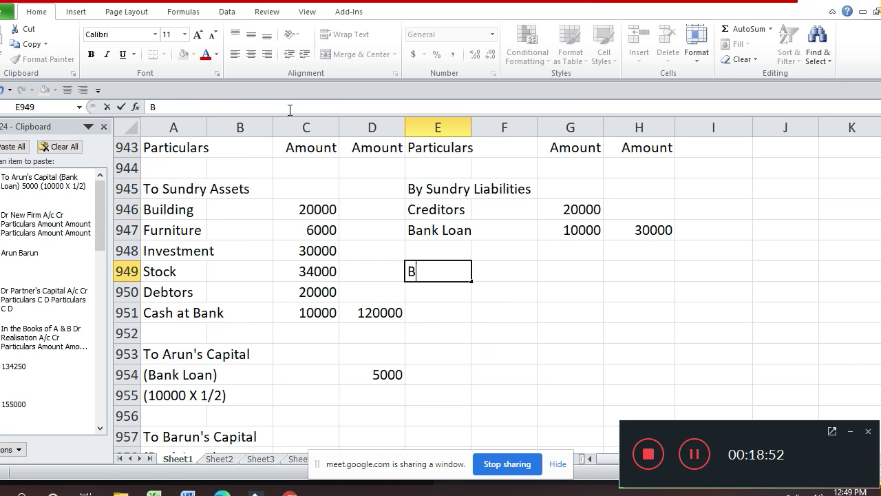
pyautogui.write('y Desha')
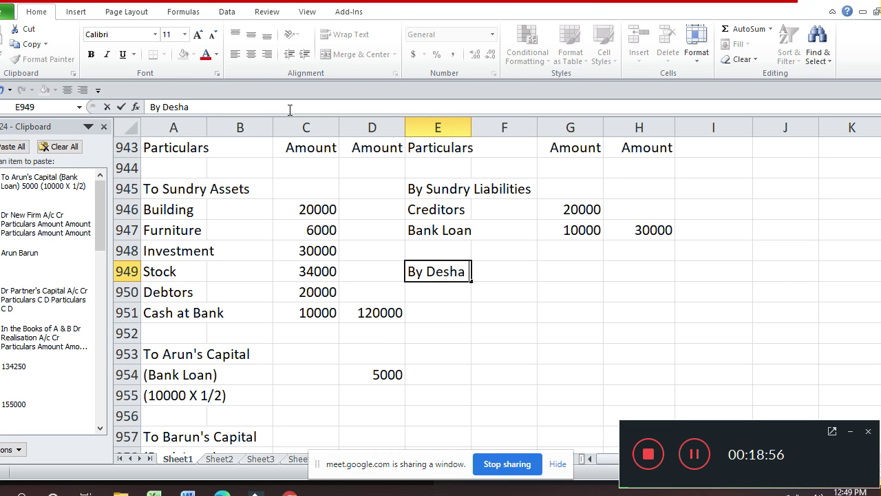
pyautogui.write(' & Co. A')
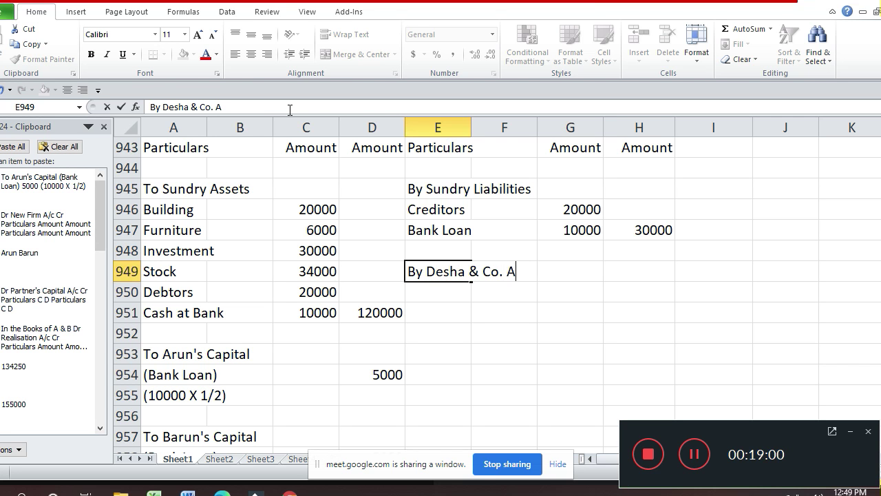
pyautogui.write('/c')
pyautogui.press('Return')
# - Enter 155000 as the Desha & Co. amount in H949
pyautogui.press('Up')
pyautogui.press('Up')
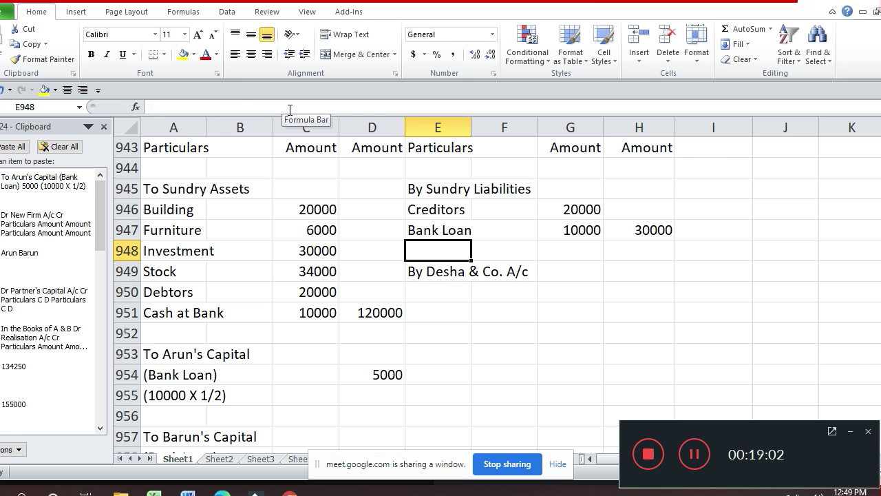
pyautogui.press('Up')
pyautogui.press('Up')
pyautogui.press('Up')
pyautogui.press('Up')
pyautogui.press('Up')
pyautogui.press('Up')
pyautogui.press('Up')
pyautogui.press('Up')
pyautogui.press('Up')
pyautogui.press('Up')
pyautogui.press('Up')
pyautogui.press('Up')
pyautogui.press('Up')
pyautogui.press('Up')
pyautogui.press('Up')
pyautogui.press('Up')
pyautogui.press('Up')
pyautogui.press('Up')
pyautogui.press('Down')
pyautogui.press('Down')
pyautogui.press('Down')
pyautogui.press('Down')
pyautogui.press('Down')
pyautogui.press('Down')
pyautogui.press('Down')
pyautogui.press('Down')
pyautogui.press('Down')
pyautogui.press('Down')
pyautogui.press('Down')
pyautogui.press('Down')
pyautogui.press('Down')
pyautogui.press('Down')
pyautogui.press('Down')
pyautogui.press('Down')
pyautogui.press('Down')
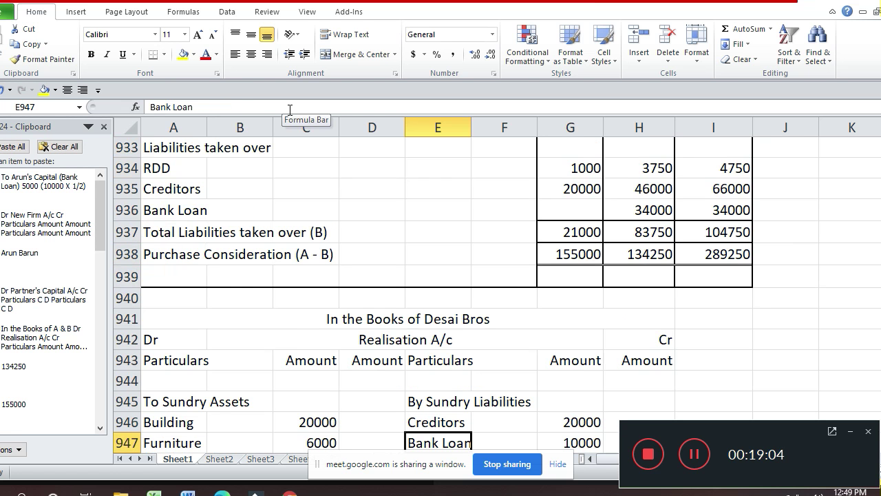
pyautogui.press('Down')
pyautogui.press('Down')
pyautogui.press('Down')
pyautogui.press('Down')
pyautogui.press('Down')
pyautogui.press('Down')
pyautogui.press('Down')
pyautogui.press('Down')
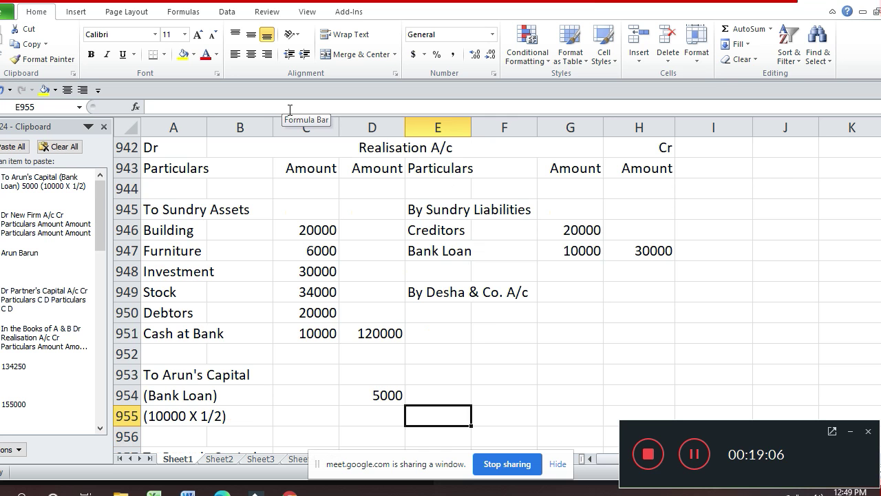
pyautogui.press('Up')
pyautogui.press('Up')
pyautogui.press('Up')
pyautogui.press('Up')
pyautogui.press('Up')
pyautogui.press('Up')
pyautogui.press('Right')
pyautogui.press('Right')
pyautogui.press('Right')
pyautogui.press('Right')
pyautogui.press('Right')
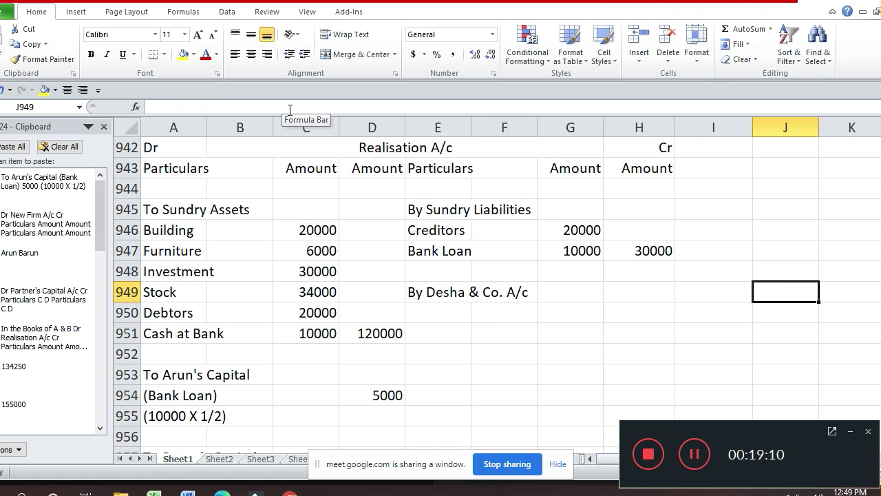
pyautogui.press('Left')
pyautogui.press('Left')
pyautogui.press('Left')
pyautogui.press('Right')
pyautogui.write('155')
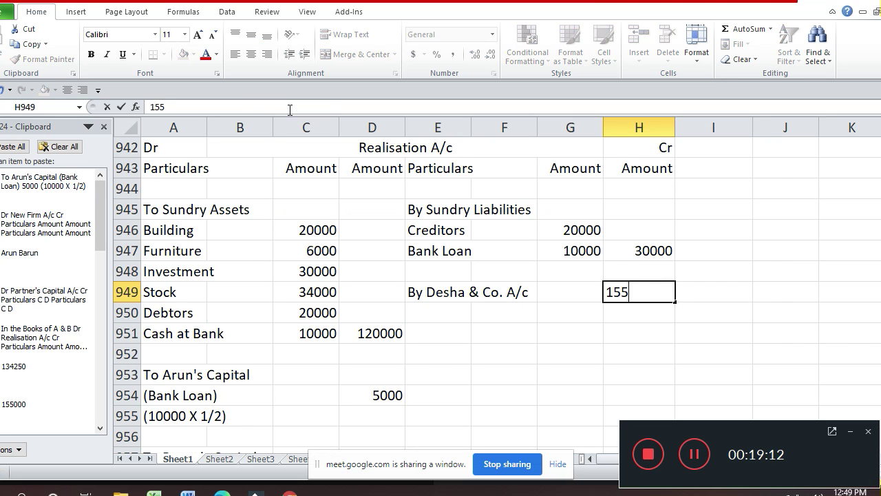
pyautogui.write('000')
pyautogui.press('Return')
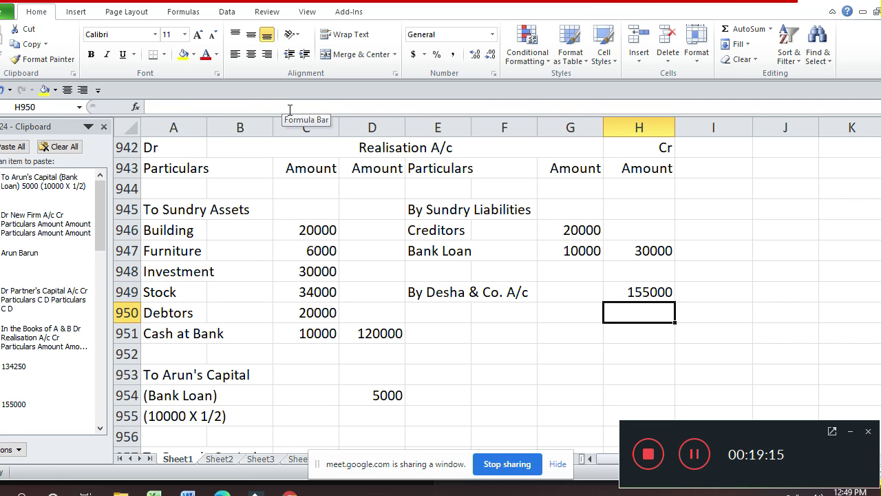
pyautogui.press('Down')
pyautogui.press('Down')
pyautogui.press('Down')
pyautogui.press('Down')
pyautogui.press('Down')
pyautogui.press('Down')
pyautogui.press('Down')
pyautogui.press('Down')
pyautogui.press('Down')
pyautogui.press('Down')
pyautogui.press('Down')
pyautogui.press('Down')
pyautogui.press('Down')
pyautogui.press('Down')
pyautogui.press('Down')
pyautogui.press('Down')
pyautogui.press('Down')
pyautogui.press('Down')
pyautogui.press('Down')
pyautogui.press('Down')
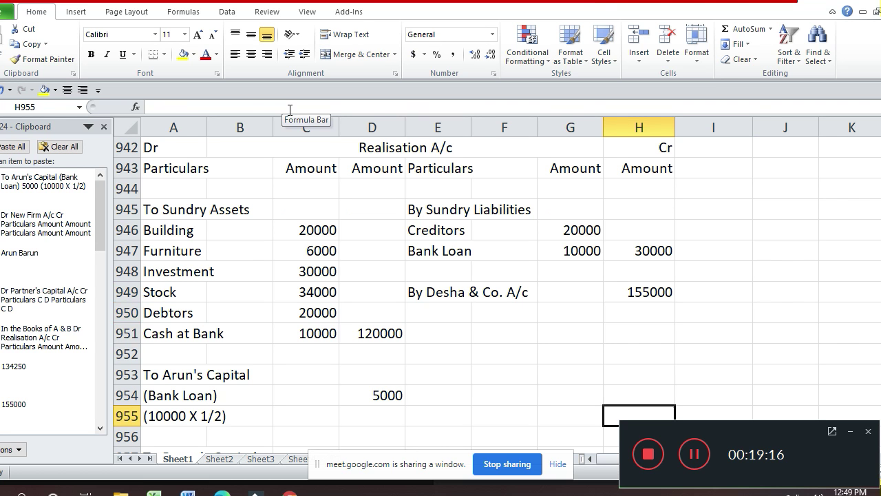
# - Enter 'To Realisation A/c' in A979 with 155000 in D979 of the Desha & Co. A/c
pyautogui.press('Up')
pyautogui.press('Up')
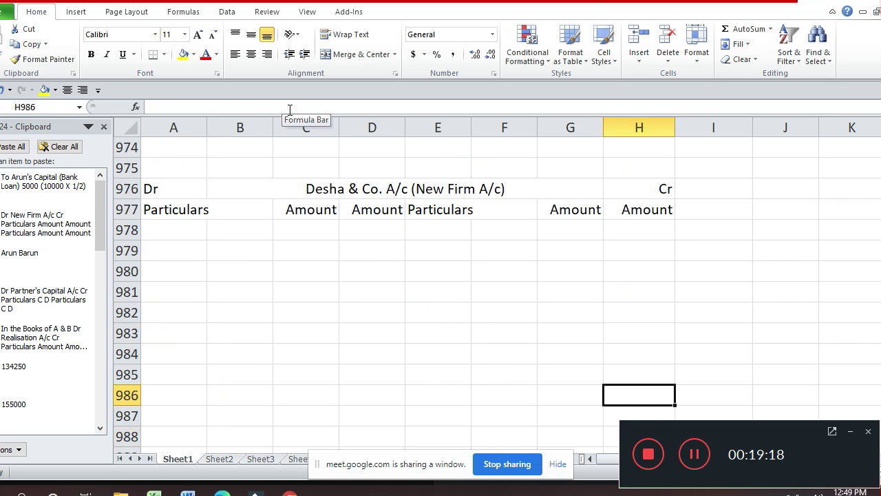
pyautogui.press('Up')
pyautogui.press('Up')
pyautogui.press('Up')
pyautogui.press('Up')
pyautogui.press('Up')
pyautogui.press('Up')
pyautogui.press('Up')
pyautogui.press('Left')
pyautogui.press('Left')
pyautogui.press('Left')
pyautogui.press('Left')
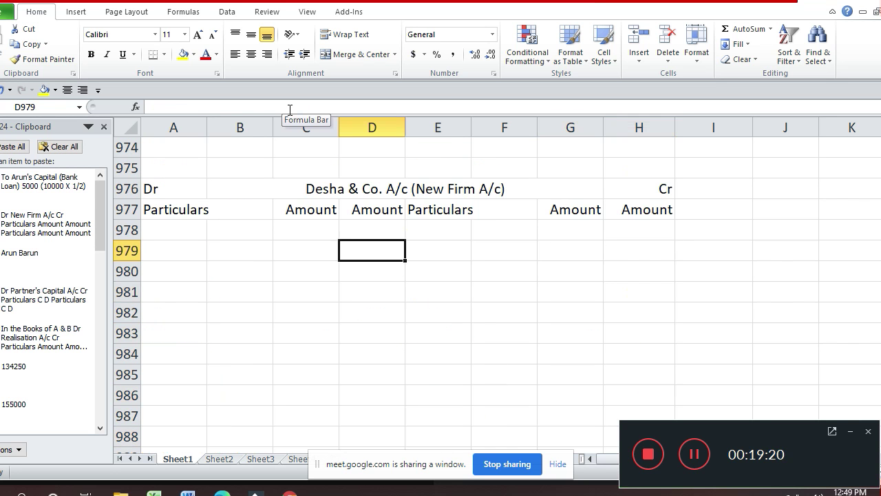
pyautogui.press('Left')
pyautogui.press('Left')
pyautogui.press('Left')
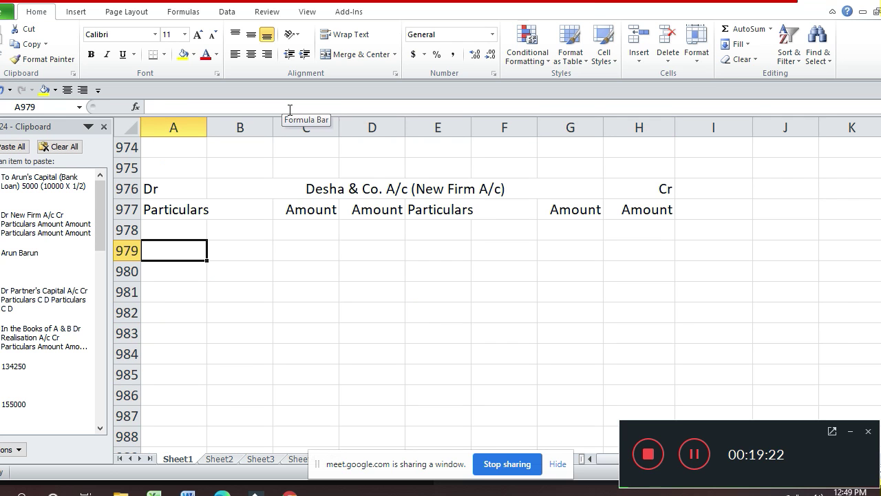
pyautogui.write('To Re')
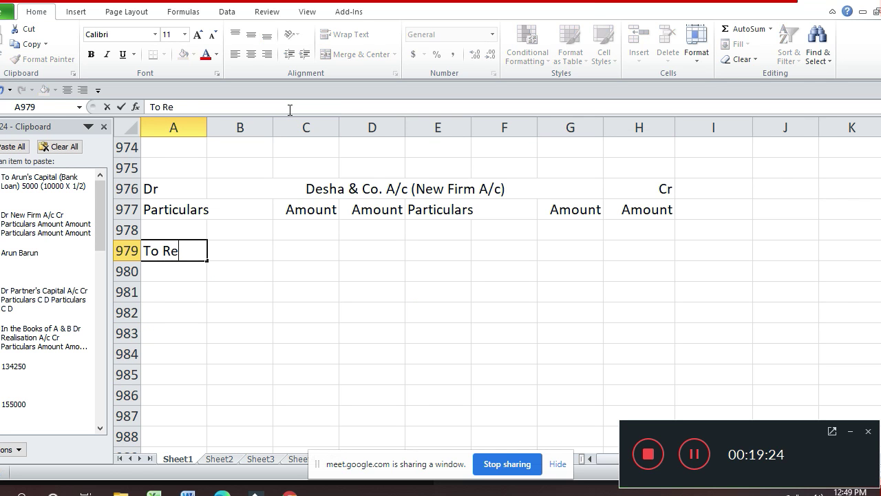
pyautogui.write('alisation A')
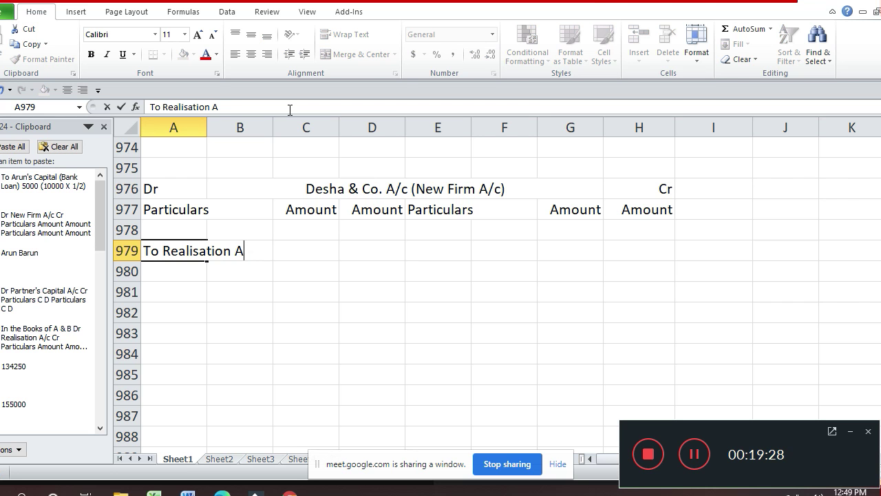
pyautogui.write('/c')
pyautogui.press('Return')
pyautogui.press('Up')
pyautogui.press('Right')
pyautogui.press('Right')
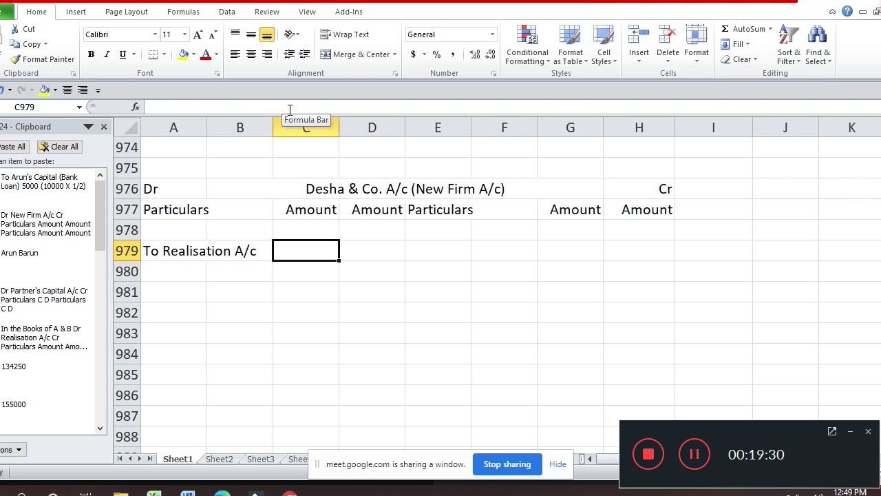
pyautogui.press('Right')
pyautogui.write('155000')
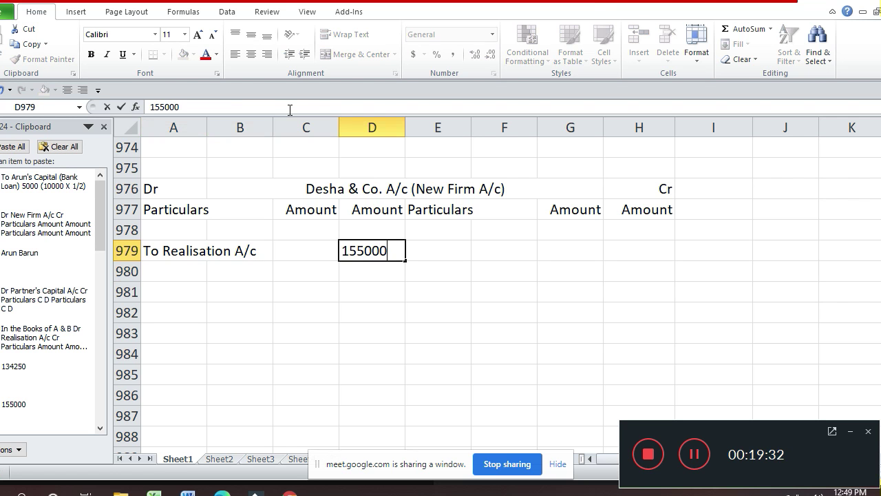
pyautogui.press('Return')
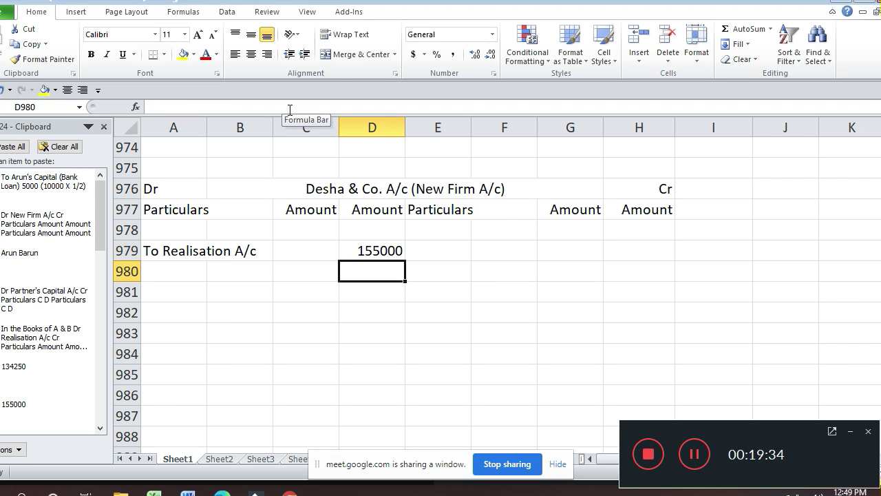
pyautogui.press('Up')
pyautogui.press('Up')
pyautogui.press('Up')
pyautogui.press('Up')
pyautogui.press('Up')
pyautogui.press('Up')
pyautogui.press('Up')
pyautogui.press('Up')
pyautogui.press('Up')
pyautogui.press('Up')
pyautogui.press('Up')
pyautogui.press('Up')
pyautogui.press('Up')
pyautogui.press('Up')
pyautogui.press('Up')
pyautogui.press('Up')
pyautogui.press('Up')
pyautogui.press('Up')
pyautogui.press('Up')
pyautogui.press('Up')
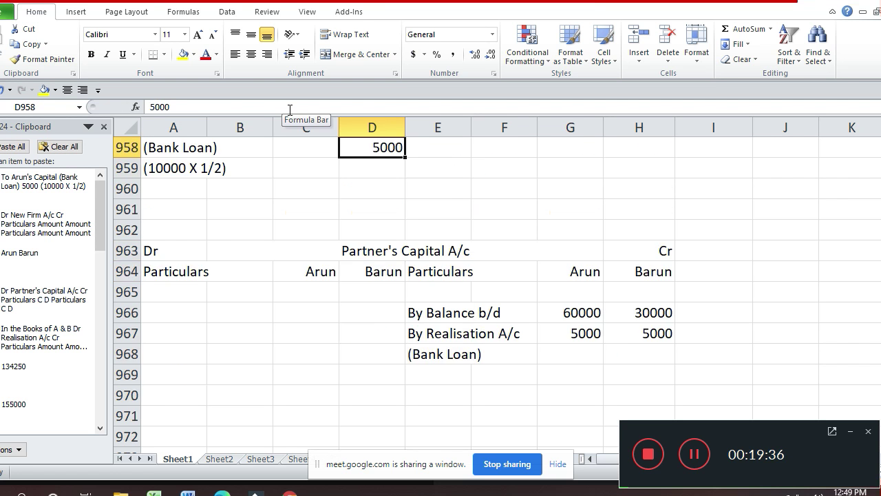
# - Select the misplaced Partner's Capital A/c table at B962:G966 and delete it
pyautogui.press('Up')
pyautogui.press('Up')
pyautogui.press('Up')
pyautogui.press('Up')
pyautogui.press('Up')
pyautogui.press('Up')
pyautogui.press('Up')
pyautogui.press('Up')
pyautogui.press('Up')
pyautogui.press('Up')
pyautogui.press('Up')
pyautogui.press('Up')
pyautogui.press('Up')
pyautogui.press('Up')
pyautogui.press('Up')
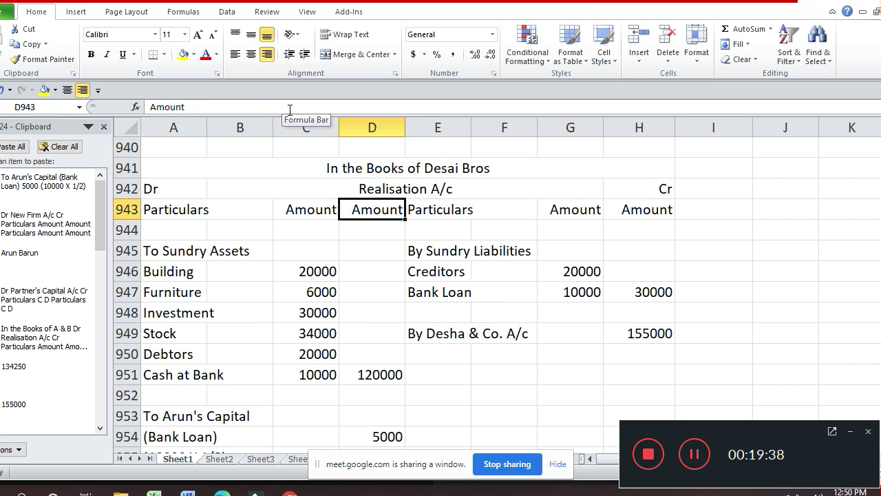
pyautogui.press('Down')
pyautogui.press('Down')
pyautogui.press('Down')
pyautogui.press('Down')
pyautogui.press('Down')
pyautogui.press('Down')
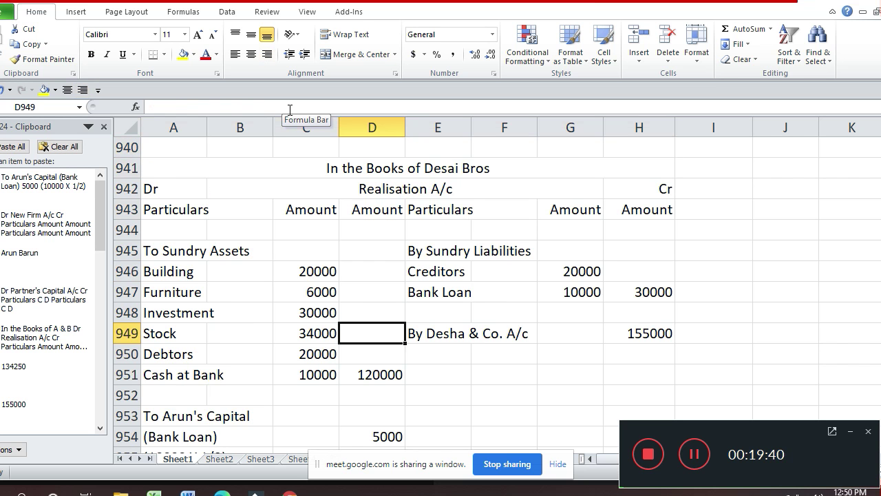
pyautogui.press('Down')
pyautogui.press('Down')
pyautogui.press('Down')
pyautogui.press('Down')
pyautogui.press('Down')
pyautogui.press('Down')
pyautogui.press('Down')
pyautogui.press('Down')
pyautogui.press('Down')
pyautogui.press('Down')
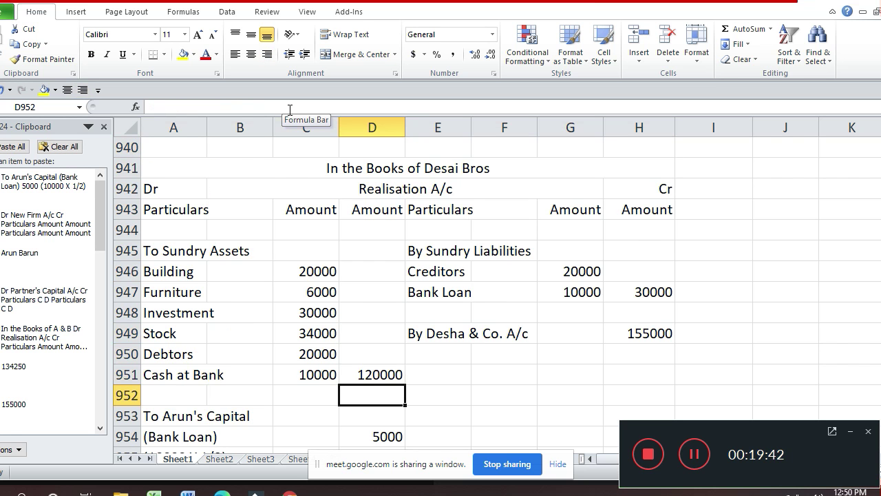
pyautogui.press('Down')
pyautogui.press('Down')
pyautogui.press('Down')
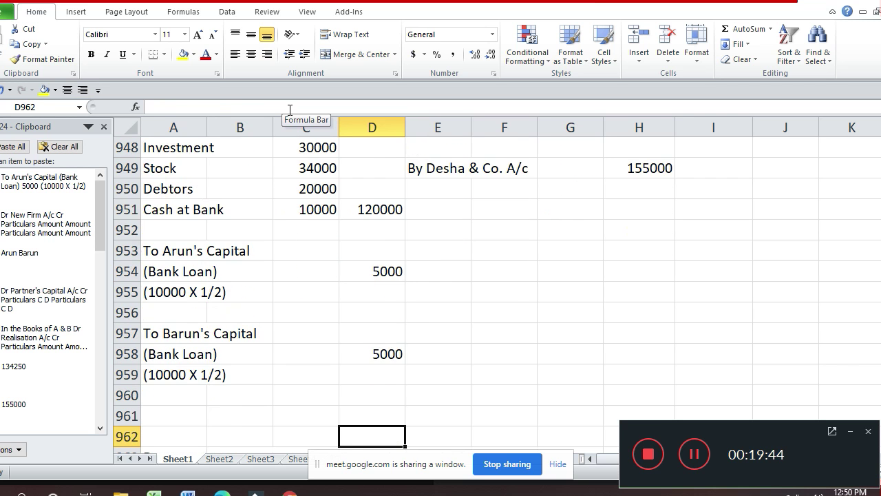
pyautogui.press('Down')
pyautogui.press('Down')
pyautogui.press('Up')
pyautogui.press('Up')
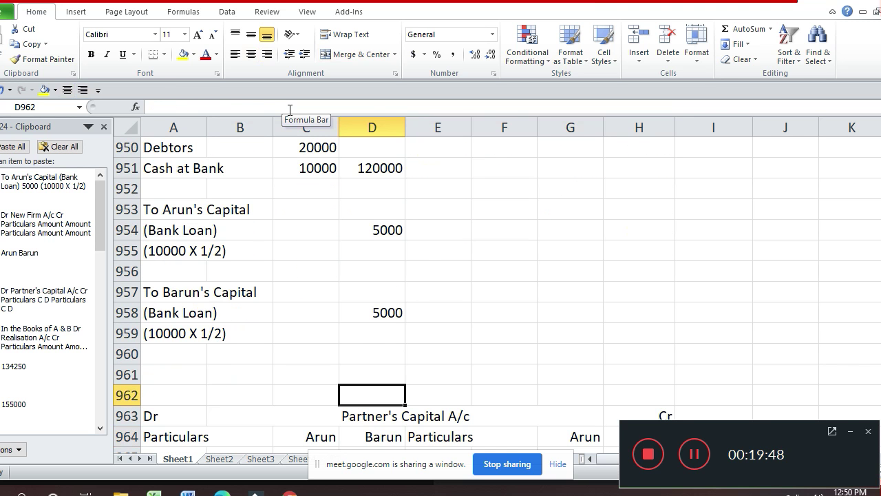
pyautogui.hotkey('shift', 'Down')
pyautogui.hotkey('shift', 'Down')
pyautogui.hotkey('shift', 'Down')
pyautogui.hotkey('shift', 'Down')
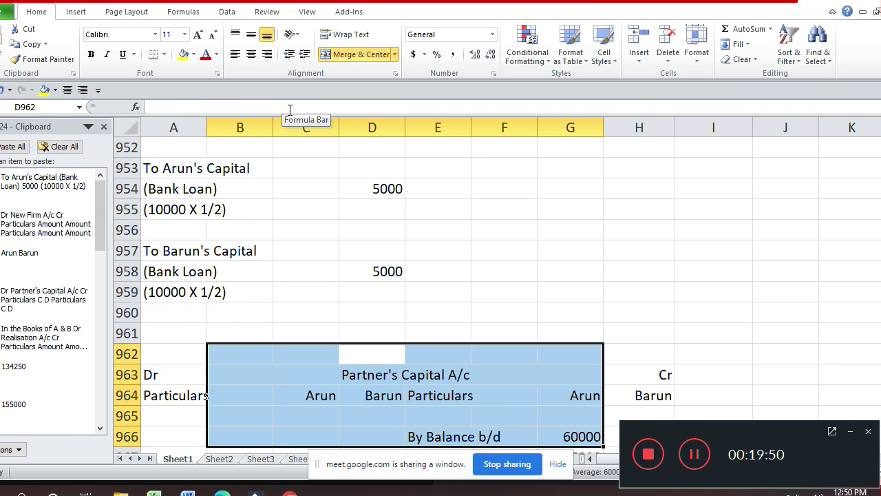
pyautogui.hotkey('alt', 'i')
pyautogui.press('Delete')
# - Review the credit amount column and settle on H965 for the credit total
pyautogui.press('Up')
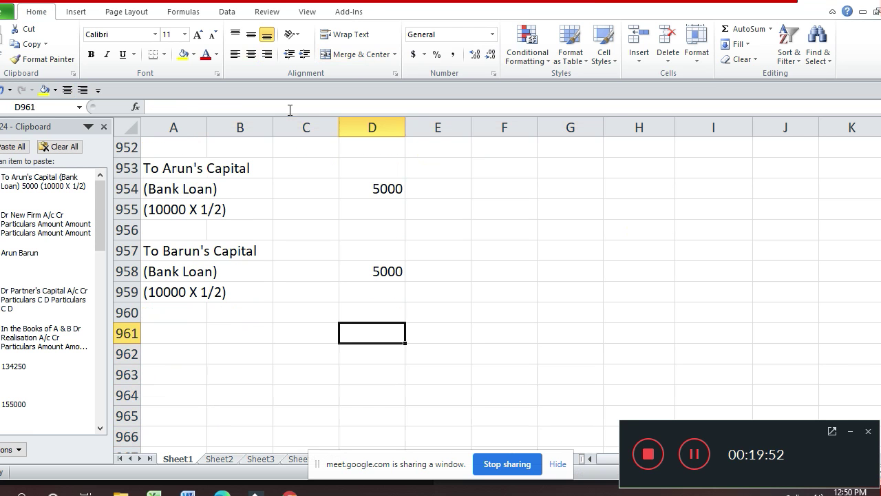
pyautogui.press('Up')
pyautogui.press('Right')
pyautogui.press('Right')
pyautogui.press('Right')
pyautogui.press('Right')
pyautogui.press('Up')
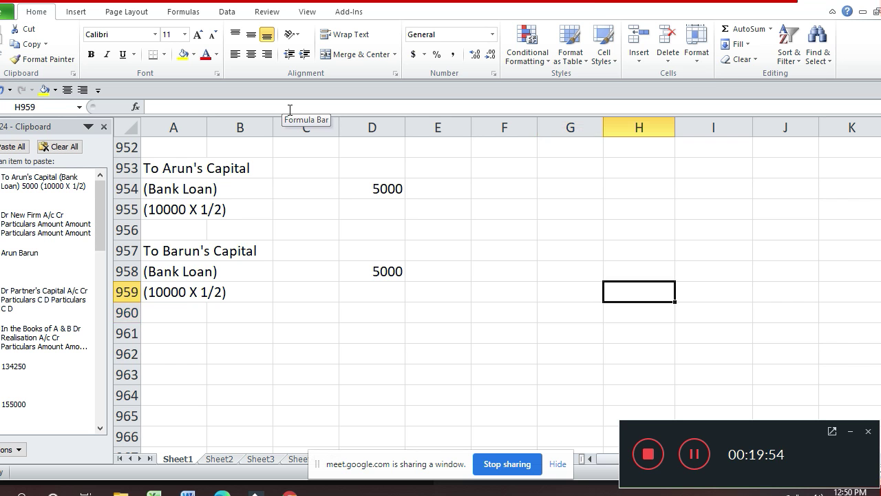
pyautogui.press('Up')
pyautogui.press('Up')
pyautogui.press('Up')
pyautogui.press('Up')
pyautogui.press('Up')
pyautogui.press('Up')
pyautogui.press('Up')
pyautogui.press('Up')
pyautogui.press('Up')
pyautogui.press('Up')
pyautogui.press('Up')
pyautogui.press('Up')
pyautogui.press('Up')
pyautogui.press('Up')
pyautogui.press('Up')
pyautogui.press('Up')
pyautogui.press('Up')
pyautogui.press('Up')
pyautogui.press('Up')
pyautogui.press('Up')
pyautogui.press('Down')
pyautogui.press('Down')
pyautogui.press('Down')
pyautogui.press('Down')
pyautogui.press('Down')
pyautogui.press('Down')
pyautogui.press('Down')
pyautogui.press('Down')
pyautogui.press('Down')
pyautogui.press('Down')
pyautogui.press('Down')
pyautogui.press('Down')
pyautogui.press('Down')
pyautogui.press('Down')
pyautogui.press('Down')
pyautogui.press('Down')
pyautogui.press('Down')
pyautogui.press('Down')
pyautogui.press('Down')
pyautogui.press('Down')
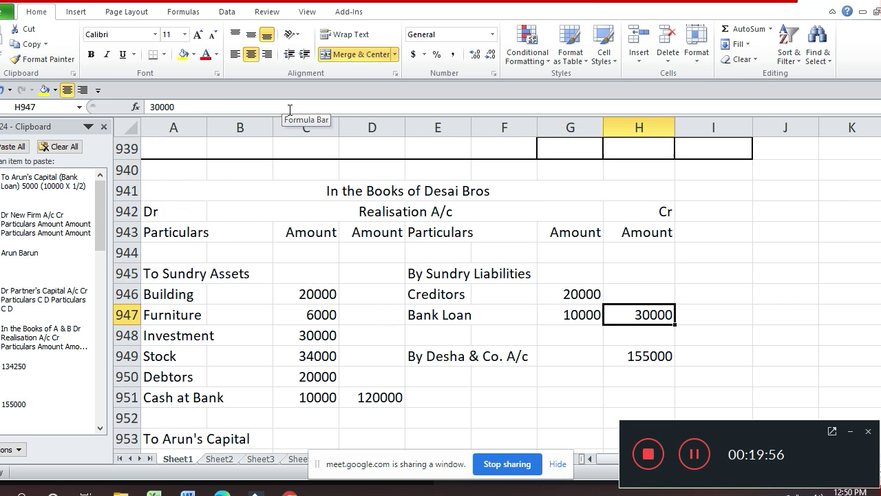
pyautogui.press('Down')
pyautogui.press('Up')
pyautogui.press('Up')
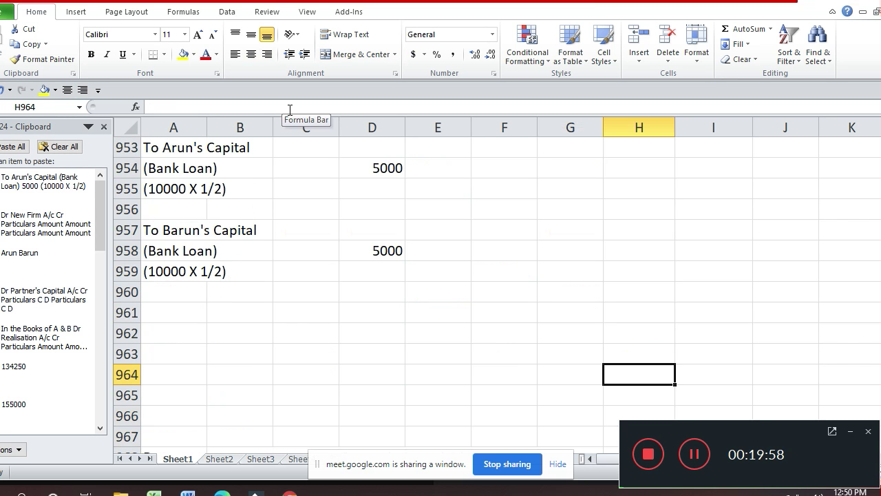
pyautogui.press('Down')
# - Enter =SUM(H944:H964) in H965 to total the credit side at 185000
pyautogui.write('=')
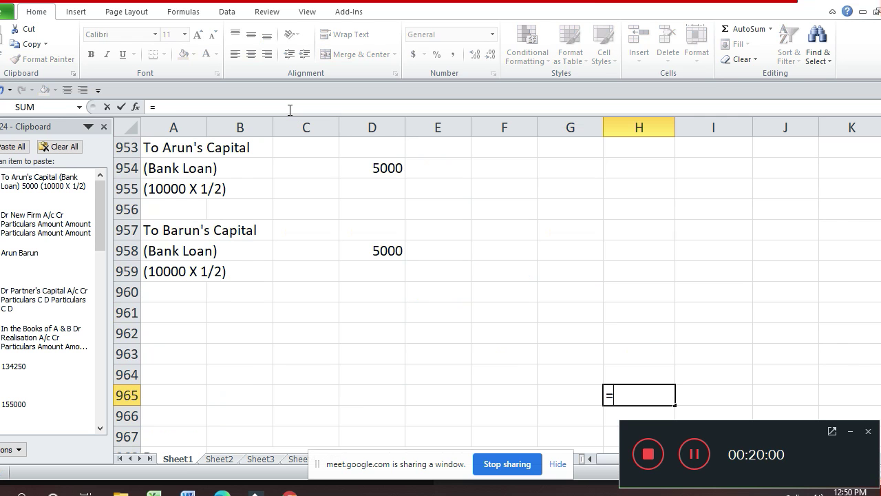
pyautogui.write('sum(')
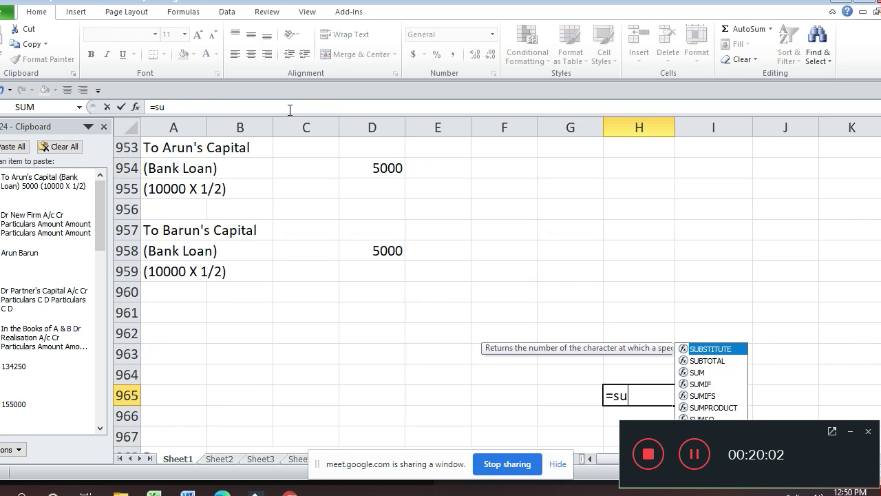
pyautogui.press('Up')
pyautogui.hotkey('shift', 'Up')
pyautogui.hotkey('shift', 'Up')
pyautogui.hotkey('shift', 'Up')
pyautogui.hotkey('shift', 'Up')
pyautogui.hotkey('shift', 'Up')
pyautogui.hotkey('shift', 'Up')
pyautogui.hotkey('shift', 'Up')
pyautogui.hotkey('shift', 'Up')
pyautogui.hotkey('shift', 'Up')
pyautogui.hotkey('shift', 'Up')
pyautogui.hotkey('shift', 'Up')
pyautogui.hotkey('shift', 'Up')
pyautogui.hotkey('shift', 'Up')
pyautogui.hotkey('shift', 'Up')
pyautogui.hotkey('shift', 'Up')
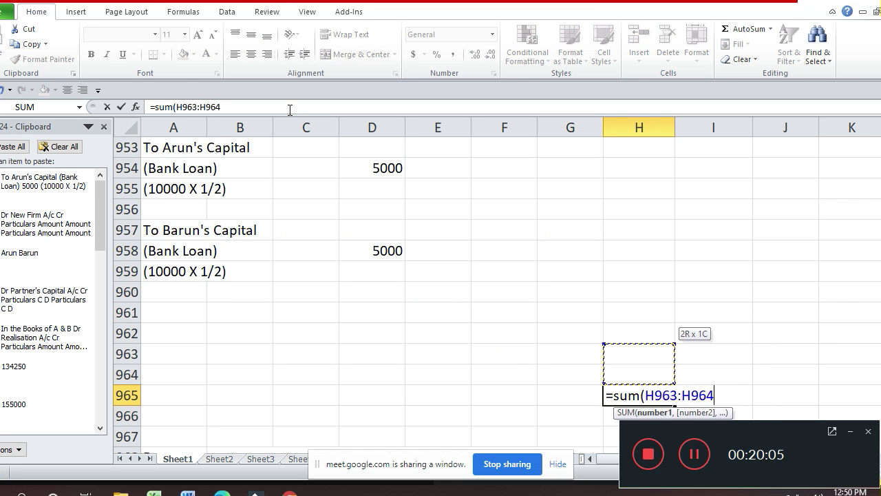
pyautogui.hotkey('shift', 'Up')
pyautogui.hotkey('shift', 'Up')
pyautogui.hotkey('shift', 'Up')
pyautogui.hotkey('shift', 'Up')
pyautogui.hotkey('shift', 'Up')
pyautogui.hotkey('shift', 'Up')
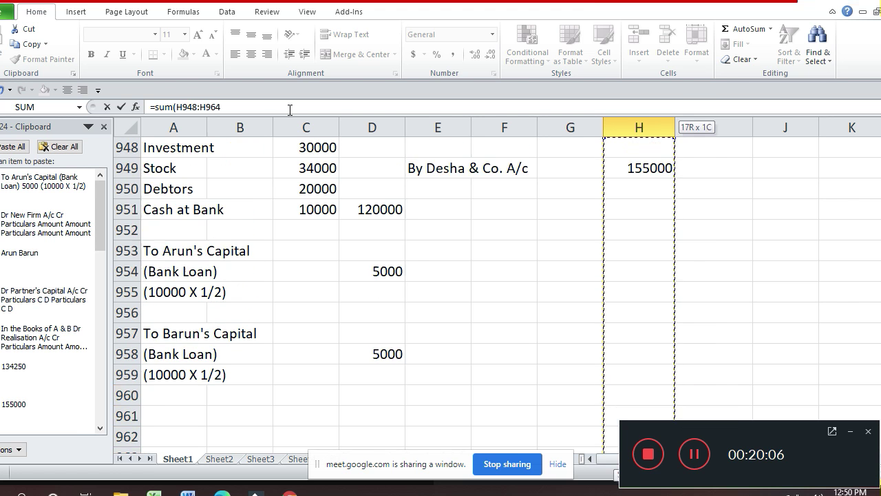
pyautogui.hotkey('shift', 'Up')
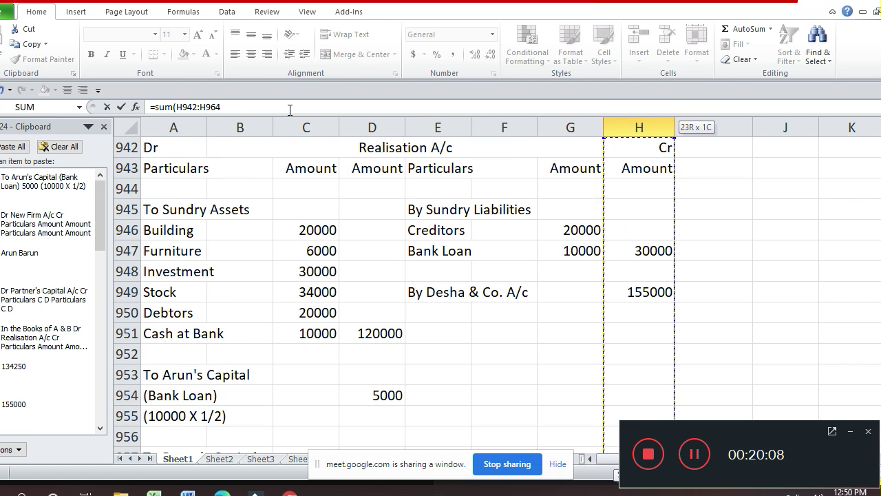
pyautogui.hotkey('shift', 'Down')
pyautogui.hotkey('shift', 'Down')
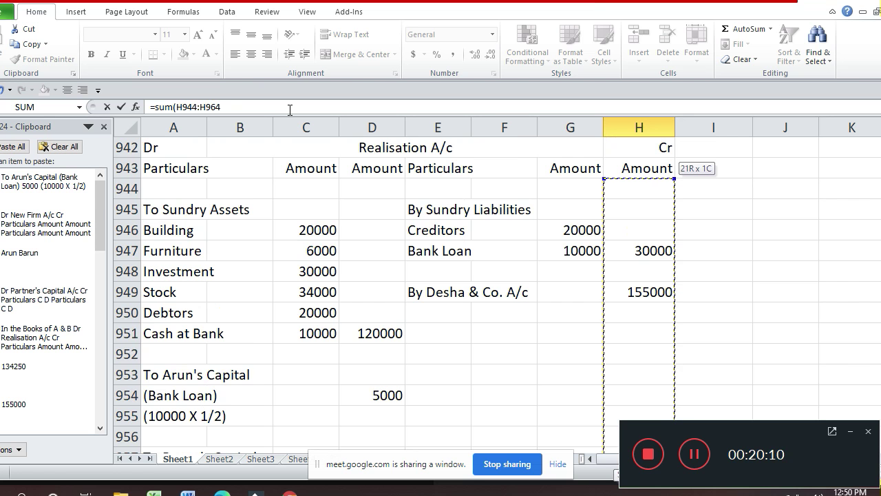
pyautogui.write(')')
pyautogui.press('Return')
# - Link D965 to the credit total with =H965, showing 185000 on the debit side
pyautogui.press('Down')
pyautogui.press('Down')
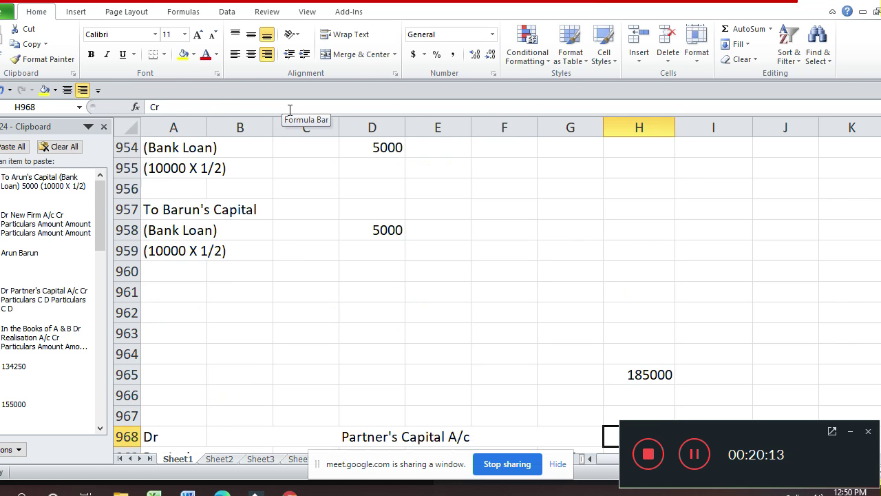
pyautogui.press('Up')
pyautogui.press('Up')
pyautogui.press('Up')
pyautogui.press('Left')
pyautogui.press('Left')
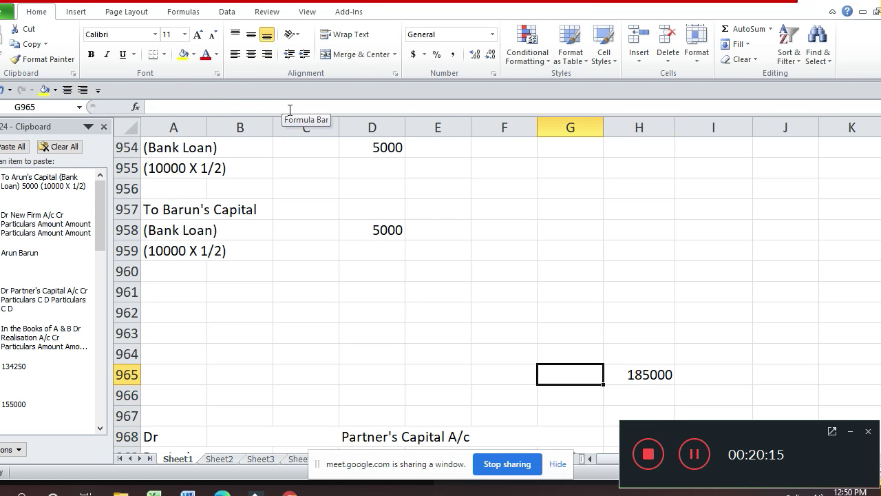
pyautogui.press('Left')
pyautogui.press('Left')
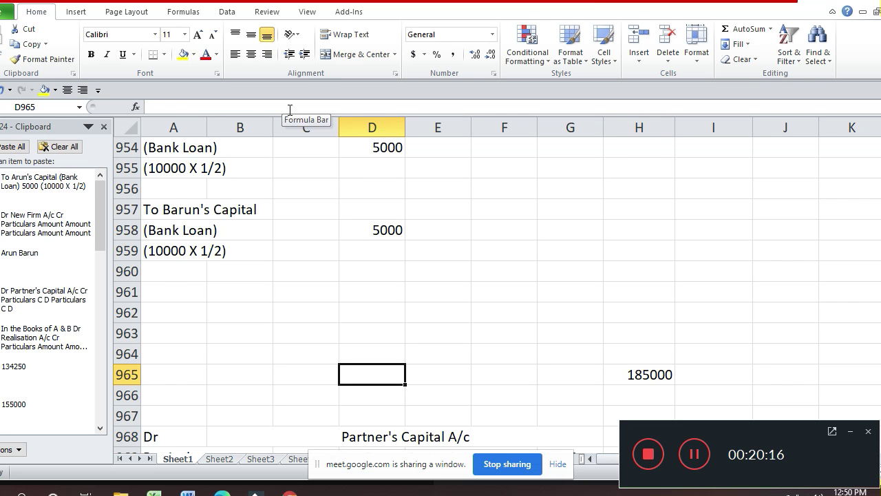
pyautogui.write('=')
pyautogui.press('Right')
pyautogui.press('Right')
pyautogui.press('Right')
pyautogui.press('Right')
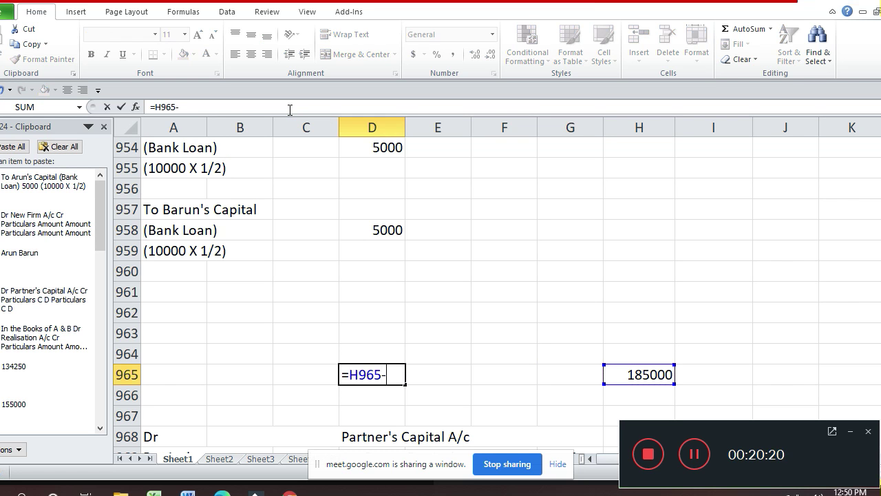
pyautogui.press('BackSpace')
pyautogui.press('BackSpace')
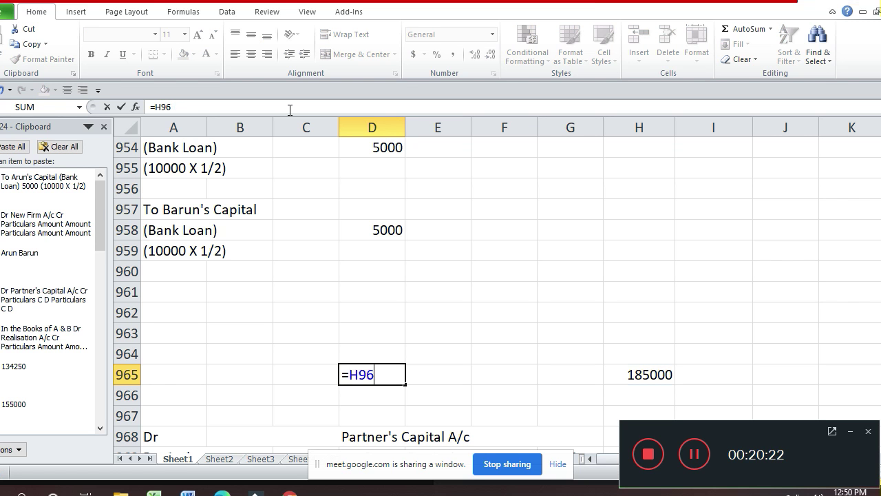
pyautogui.press('BackSpace')
pyautogui.press('BackSpace')
pyautogui.press('Escape')
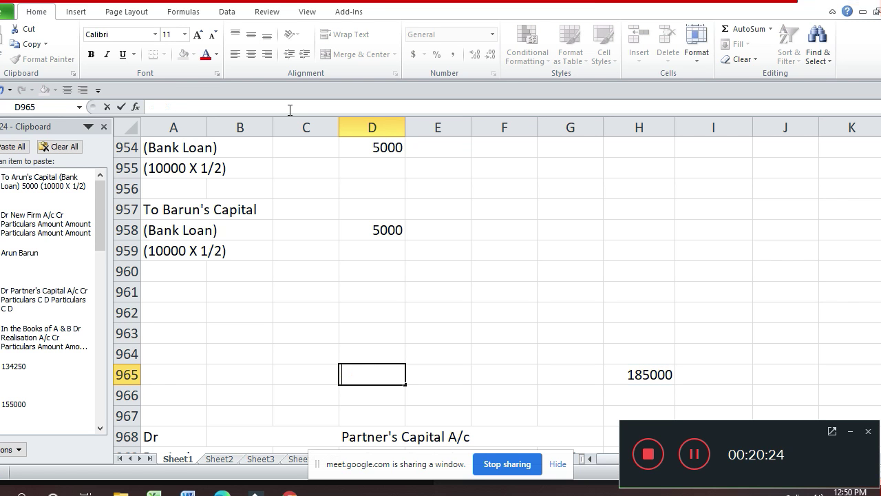
pyautogui.write('=')
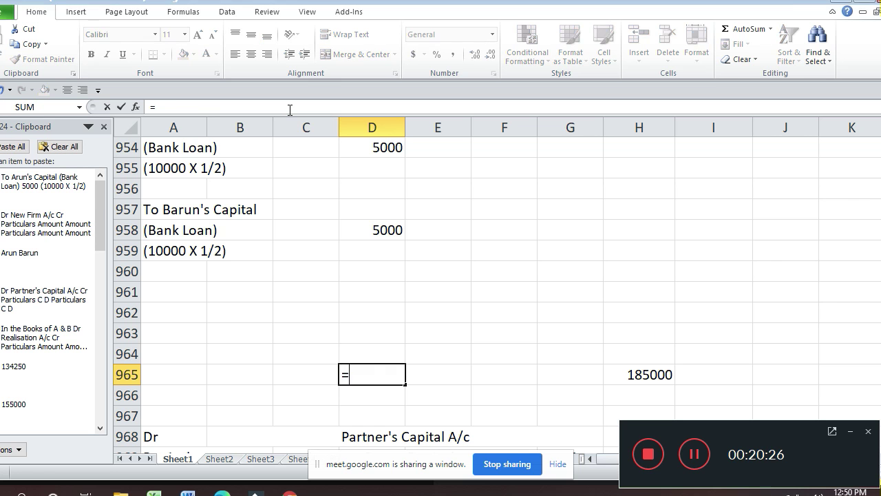
pyautogui.press('Right')
pyautogui.press('Right')
pyautogui.press('Right')
pyautogui.press('Right')
pyautogui.press('Return')
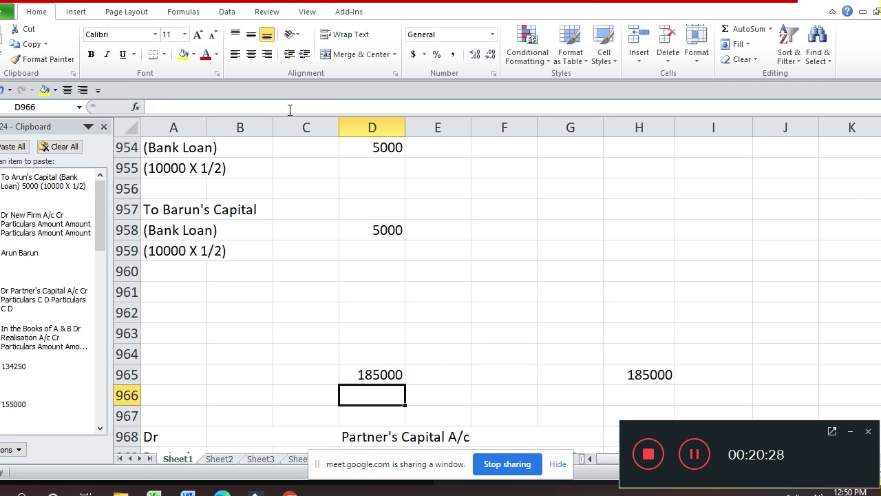
pyautogui.press('Up')
pyautogui.press('Up')
pyautogui.press('Up')
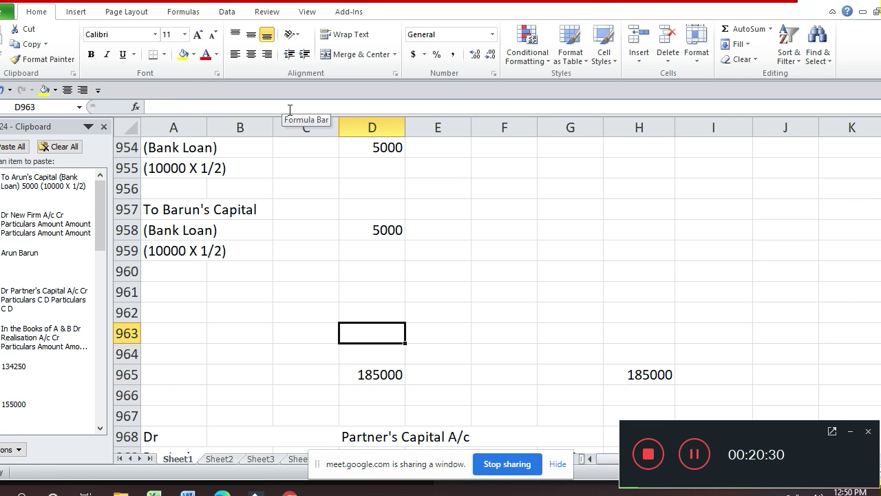
# - Enter =D965-SUM(D944:D962) in D963 to get the 55000 balancing figure
pyautogui.write('=')
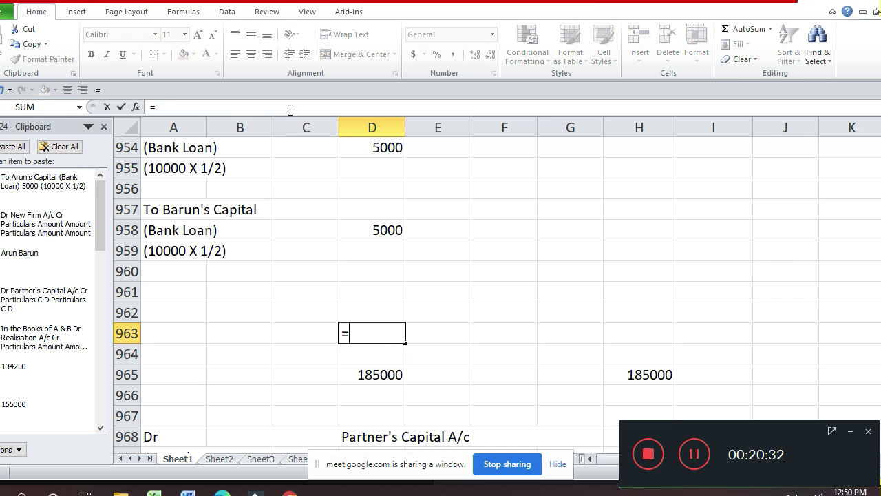
pyautogui.press('Down')
pyautogui.press('Down')
pyautogui.write('-sum(')
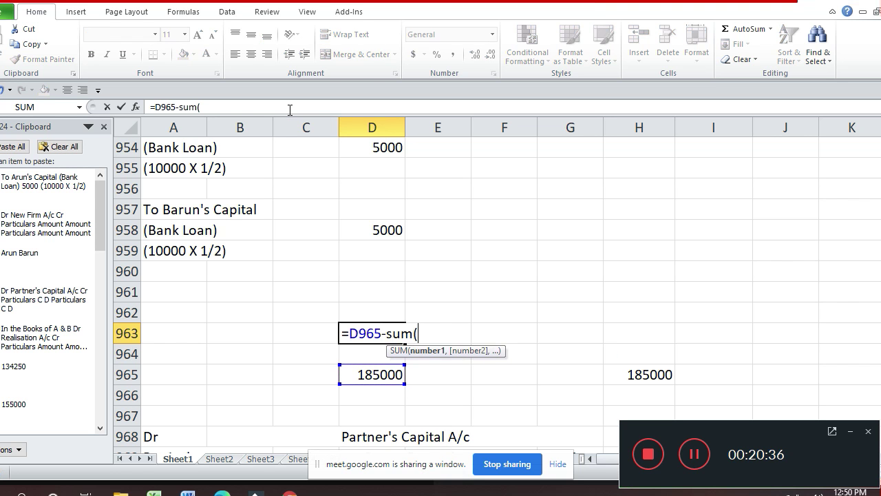
pyautogui.press('Up')
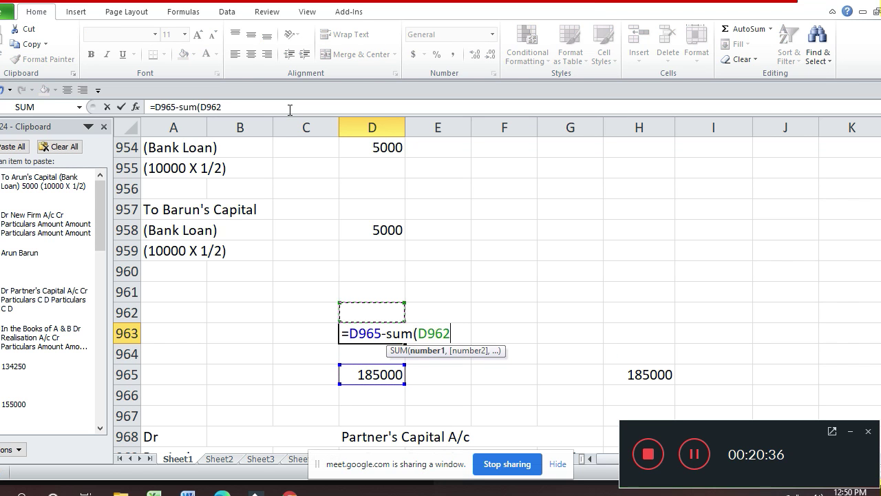
pyautogui.hotkey('shift', 'Up')
pyautogui.hotkey('shift', 'Up')
pyautogui.hotkey('shift', 'Up')
pyautogui.hotkey('shift', 'Up')
pyautogui.hotkey('shift', 'Up')
pyautogui.hotkey('shift', 'Up')
pyautogui.hotkey('shift', 'Up')
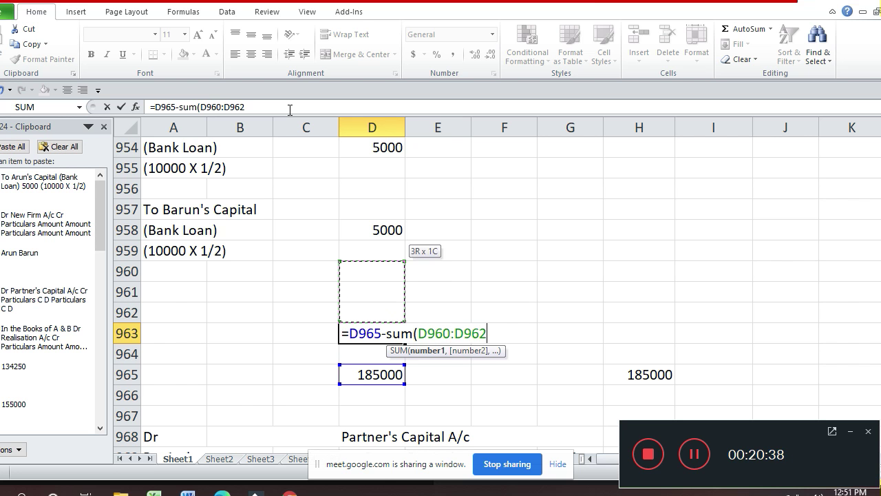
pyautogui.hotkey('shift', 'Up')
pyautogui.hotkey('shift', 'Up')
pyautogui.hotkey('shift', 'Up')
pyautogui.hotkey('shift', 'Up')
pyautogui.hotkey('shift', 'Up')
pyautogui.hotkey('shift', 'Up')
pyautogui.hotkey('shift', 'Up')
pyautogui.hotkey('shift', 'Up')
pyautogui.hotkey('shift', 'Up')
pyautogui.hotkey('shift', 'Up')
pyautogui.hotkey('shift', 'Up')
pyautogui.hotkey('shift', 'Up')
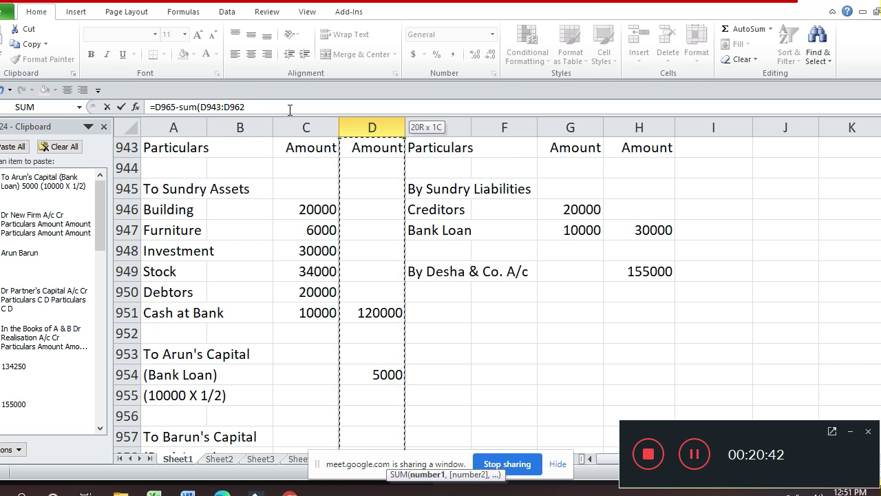
pyautogui.hotkey('shift', 'Down')
pyautogui.write(')')
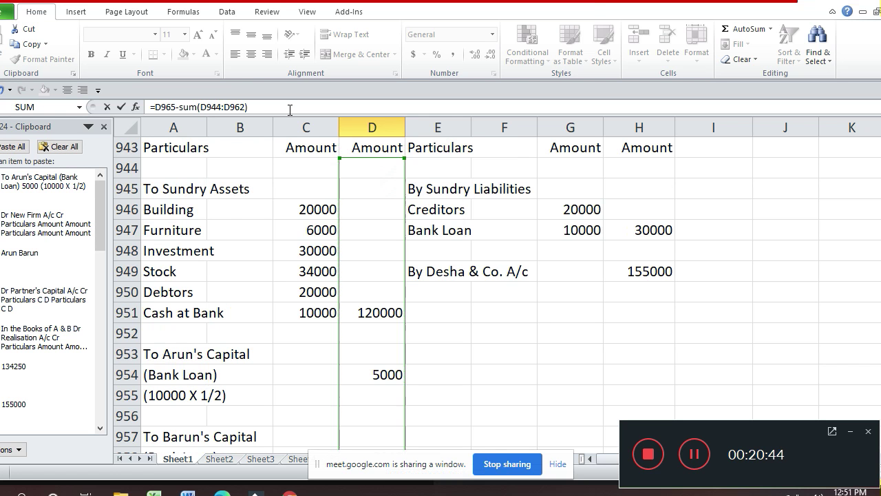
pyautogui.press('Return')
pyautogui.press('Up')
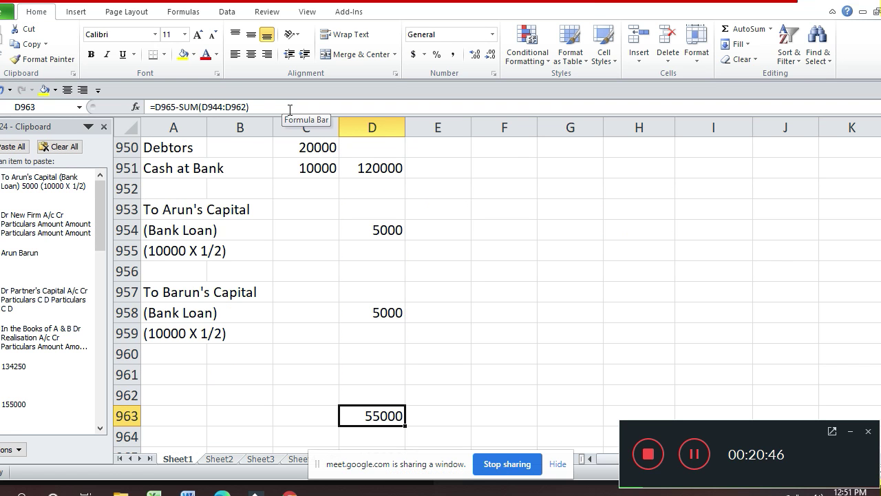
pyautogui.press('Up')
pyautogui.press('Up')
pyautogui.press('Left')
pyautogui.press('Left')
pyautogui.press('Left')
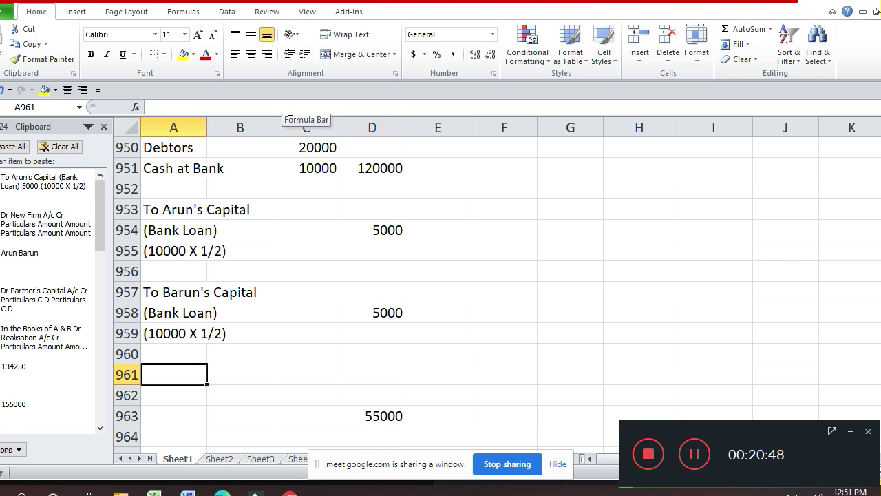
# - Label A961 'To Partner's Capital A/c' with Arun and Barun on the rows below
pyautogui.write('To')
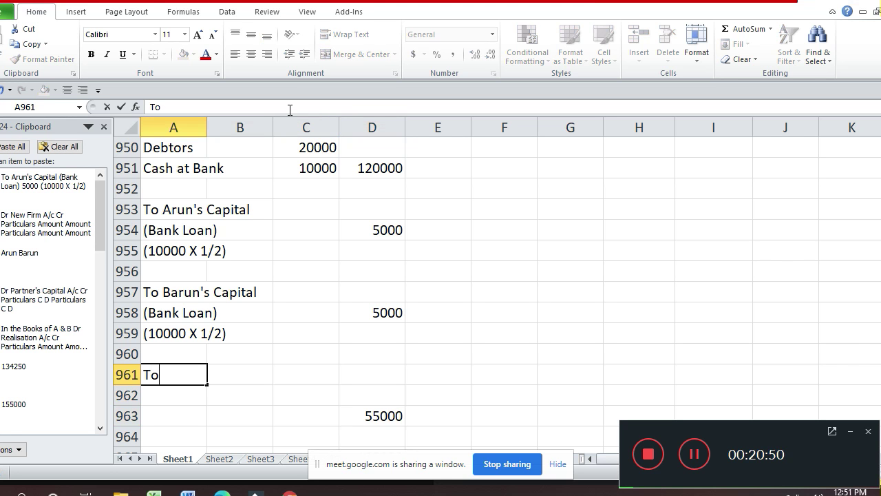
pyautogui.write(' Partner')
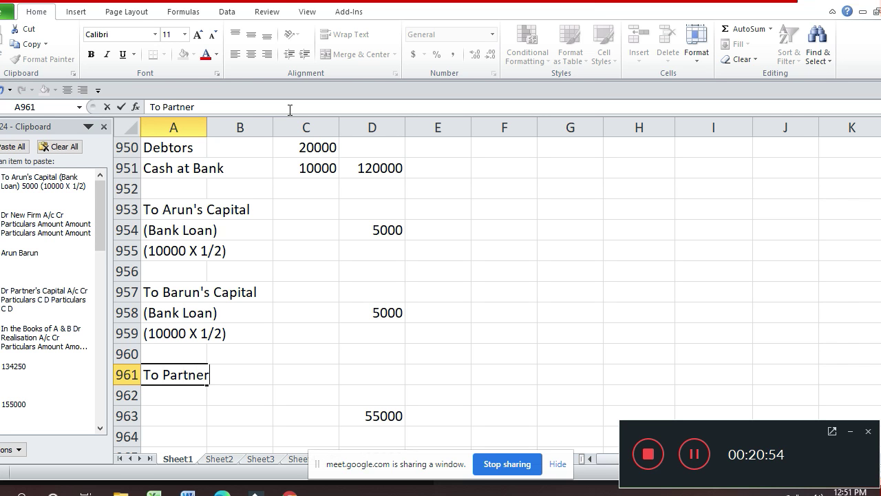
pyautogui.write("'s Capi")
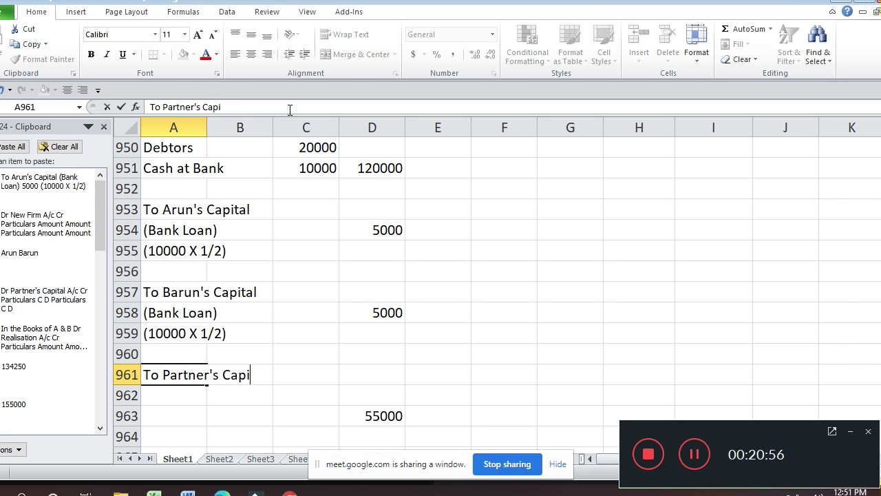
pyautogui.write('t')
pyautogui.write('al A/c')
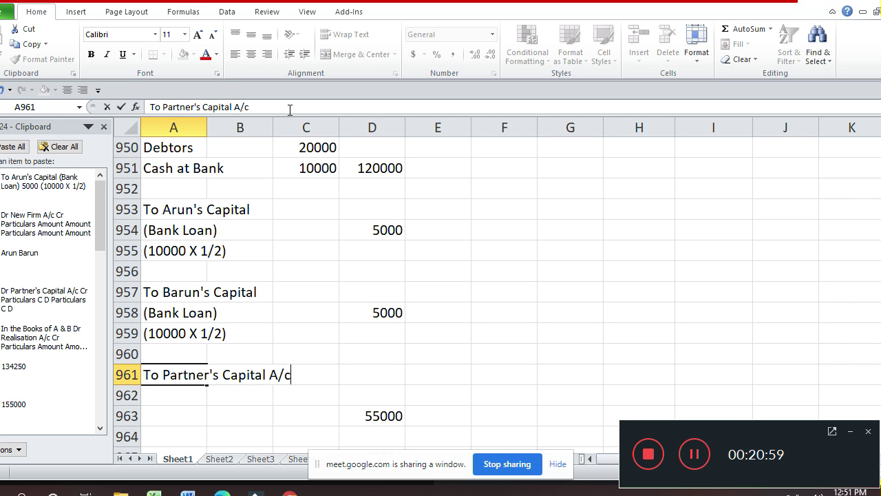
pyautogui.press('Return')
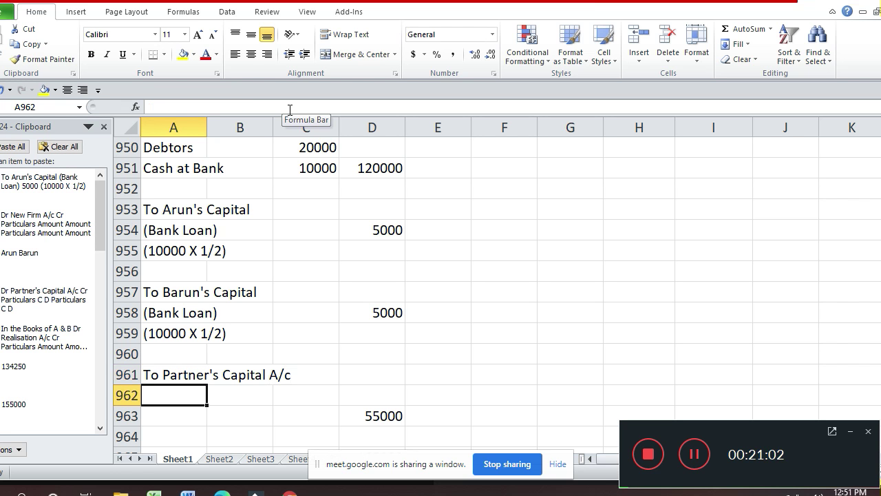
pyautogui.write('Arun')
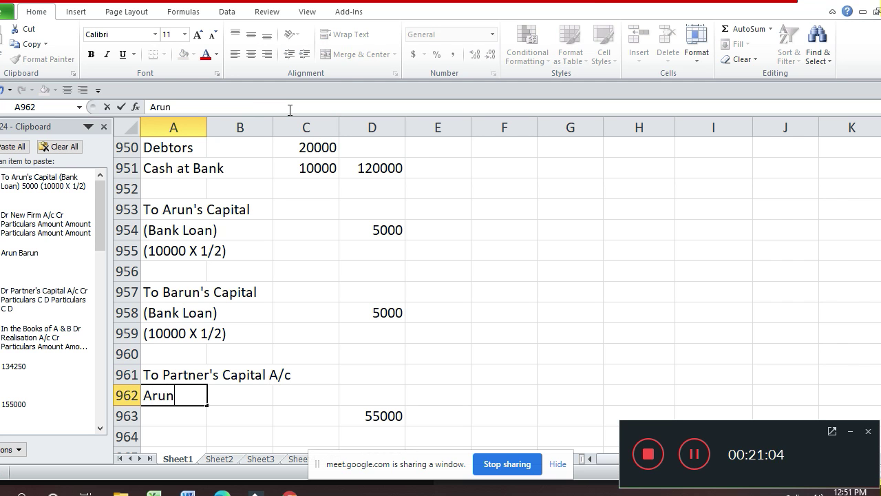
pyautogui.press('Return')
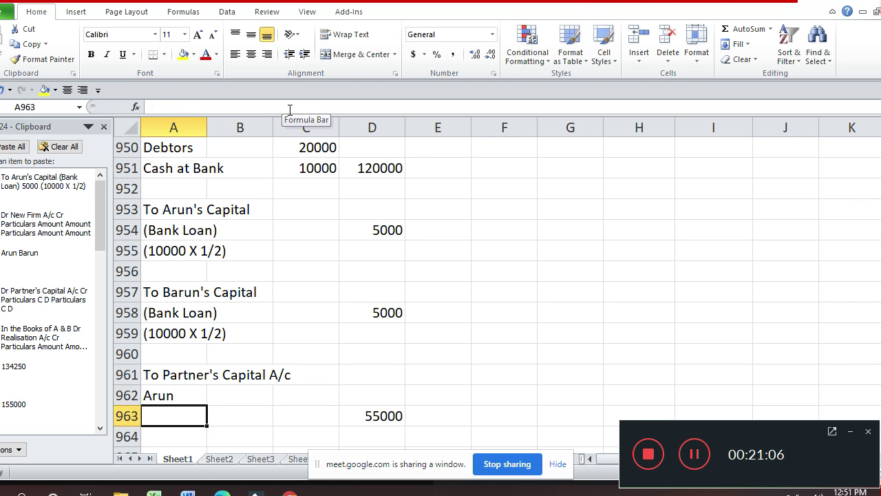
pyautogui.write('Ba')
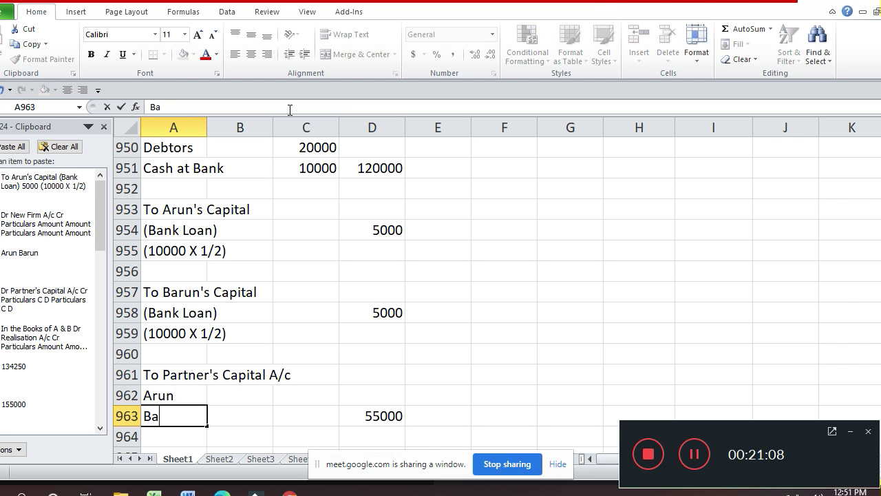
pyautogui.write('run')
pyautogui.press('Return')
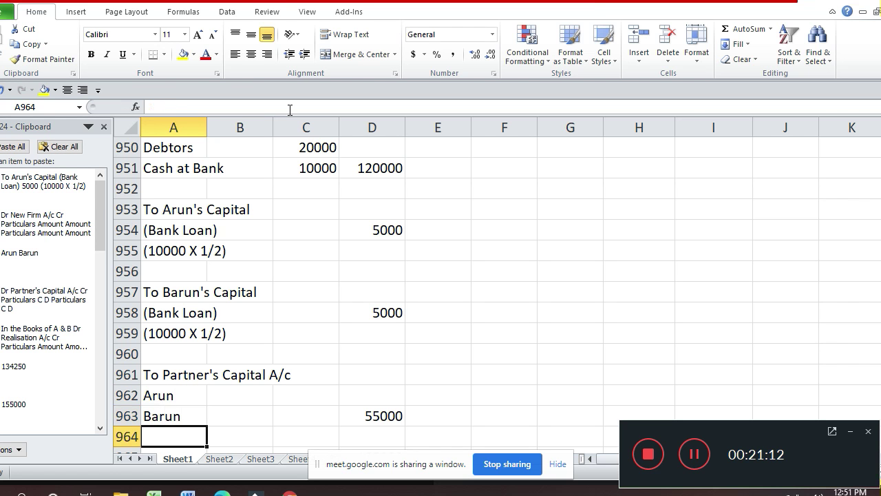
# - Enter Arun's share as =D963*1/2 in C962 and Barun's as 27500 in C963
pyautogui.press('Up')
pyautogui.press('Right')
pyautogui.press('Right')
pyautogui.press('Up')
pyautogui.write('=')
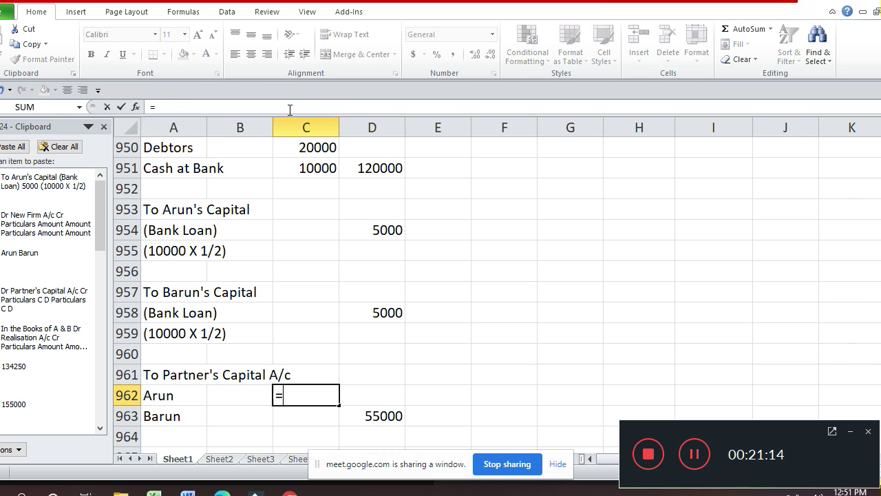
pyautogui.press('Down')
pyautogui.press('Down')
pyautogui.press('Right')
pyautogui.press('Up')
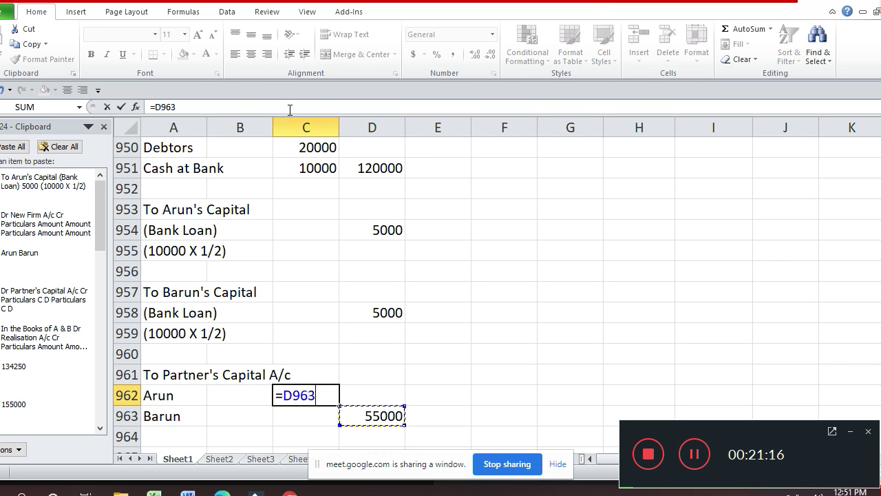
pyautogui.write('*18')
pyautogui.press('BackSpace')
pyautogui.write('/2')
pyautogui.press('Return')
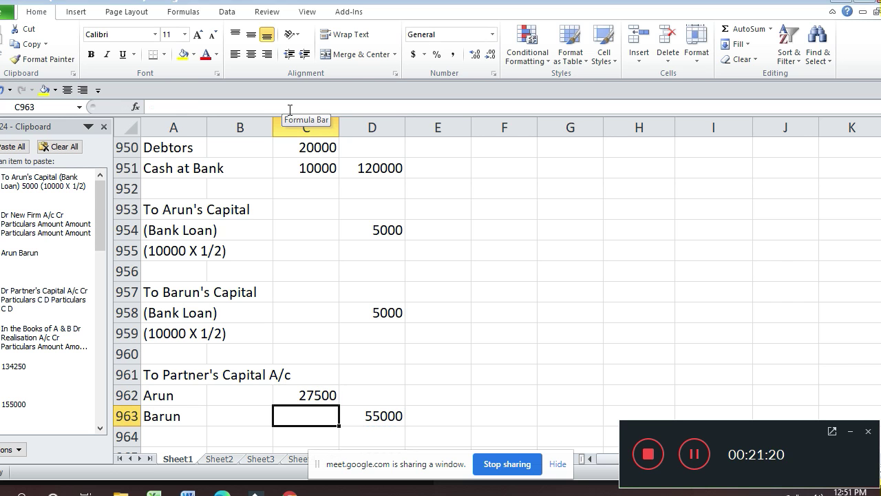
pyautogui.write('275')
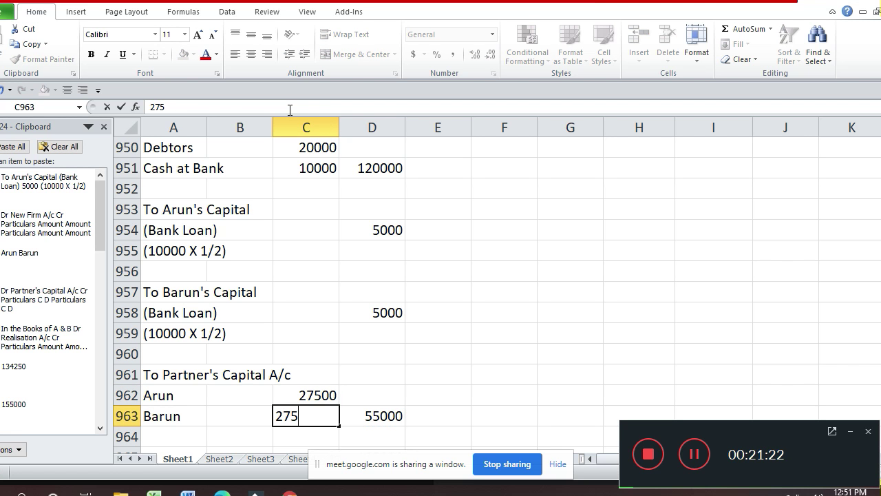
pyautogui.write('00')
pyautogui.press('Return')
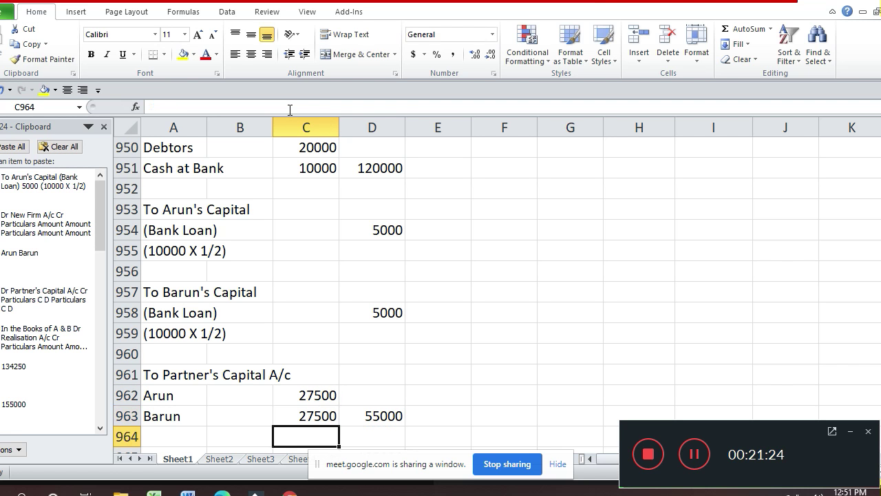
pyautogui.press('Up')
pyautogui.press('Up')
pyautogui.press('Left')
pyautogui.press('Left')
# - Change Arun's label to 'Arun (55000 X 1/2)'
pyautogui.press('F2')
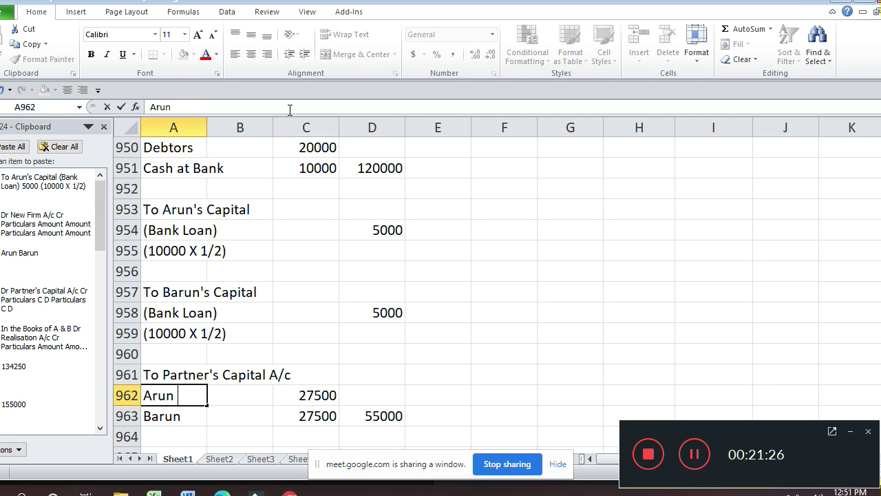
pyautogui.write('(5')
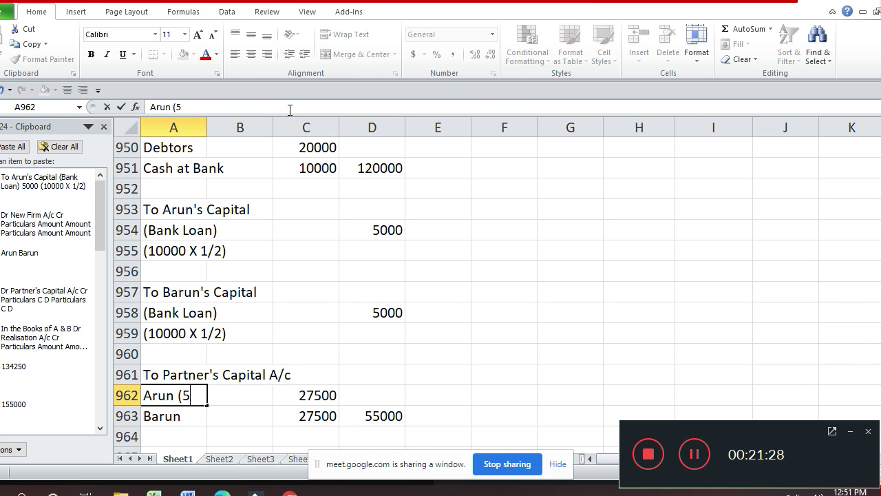
pyautogui.write('5000 /x')
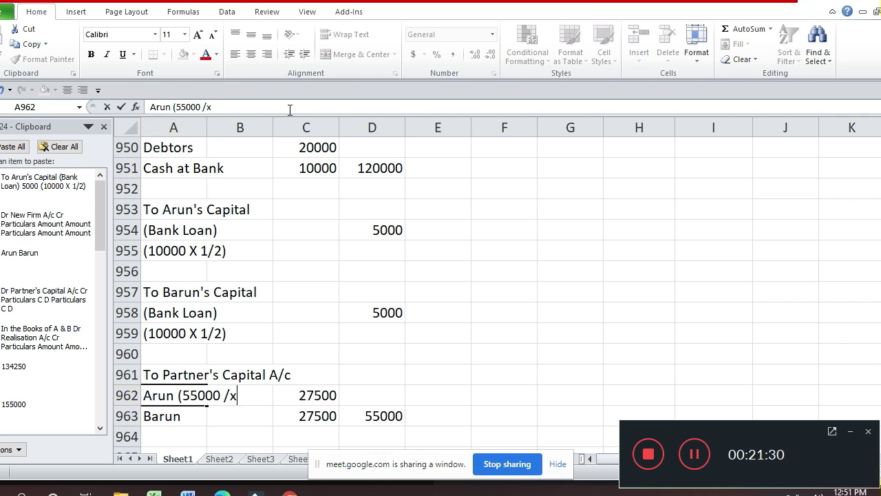
pyautogui.press('BackSpace')
pyautogui.press('BackSpace')
pyautogui.write('X')
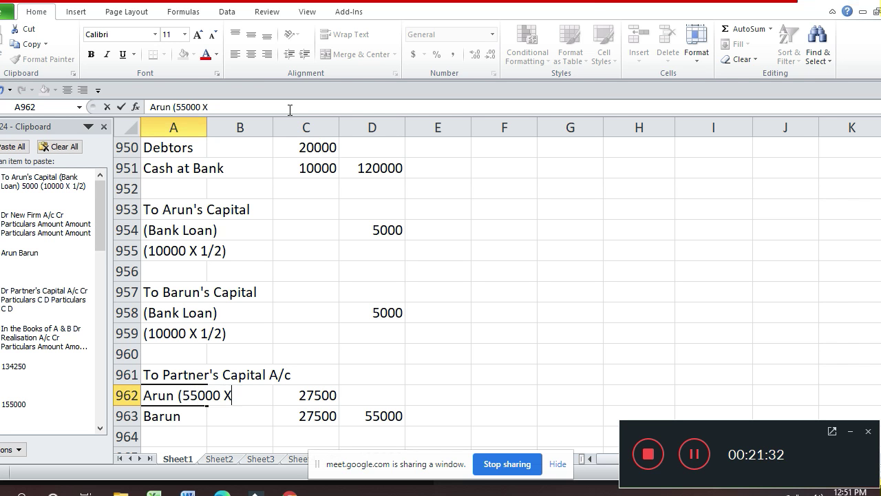
pyautogui.write(' 1/2')
pyautogui.hotkey('ctrl', 'Return')
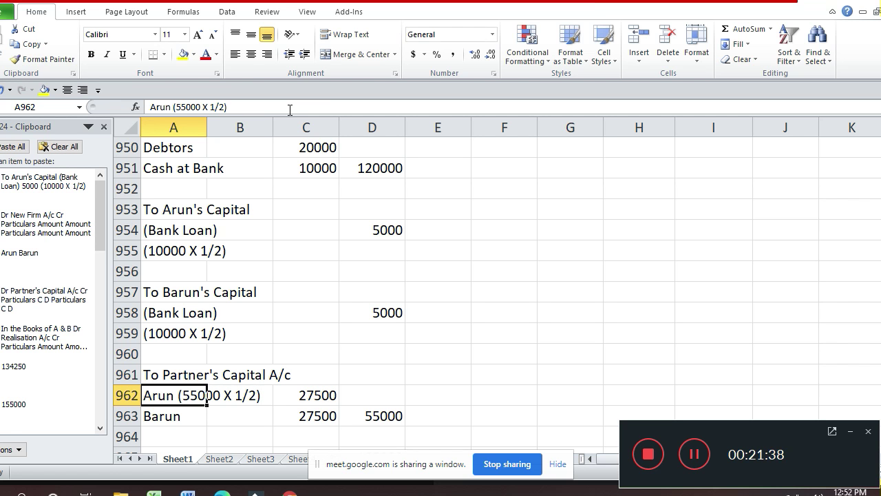
# - Copy '(55000 X 1/2)' from Arun's label and append it to Barun's label
pyautogui.press('F2')
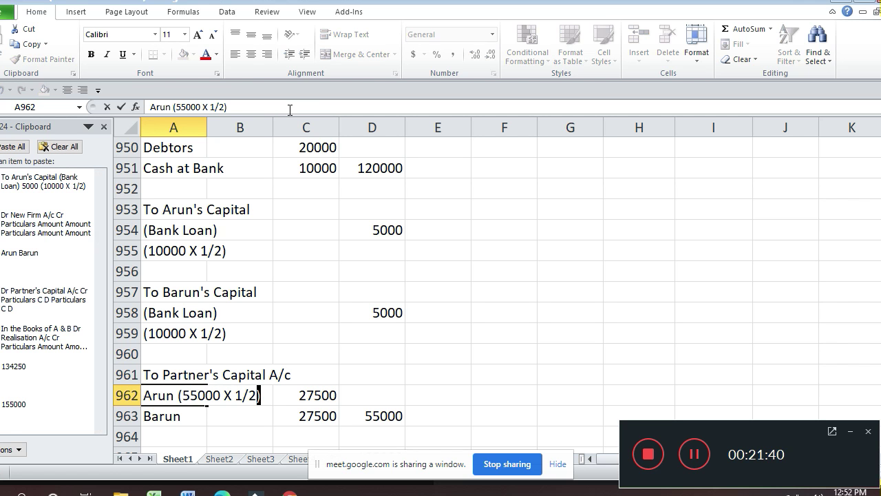
pyautogui.hotkey('shift', 'Left')
pyautogui.hotkey('shift', 'Left')
pyautogui.hotkey('shift', 'Left')
pyautogui.hotkey('shift', 'Left')
pyautogui.hotkey('shift', 'Left')
pyautogui.hotkey('shift', 'Left')
pyautogui.hotkey('shift', 'Left')
pyautogui.hotkey('shift', 'Left')
pyautogui.hotkey('shift', 'Left')
pyautogui.hotkey('shift', 'Left')
pyautogui.hotkey('shift', 'Left')
pyautogui.hotkey('shift', 'Left')
pyautogui.hotkey('shift', 'Left')
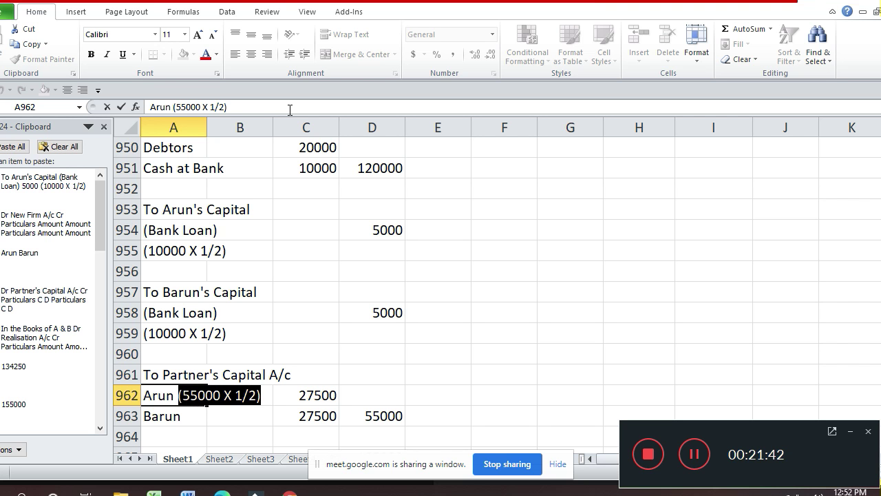
pyautogui.hotkey('ctrl', 'c')
pyautogui.press('Return')
pyautogui.press('F2')
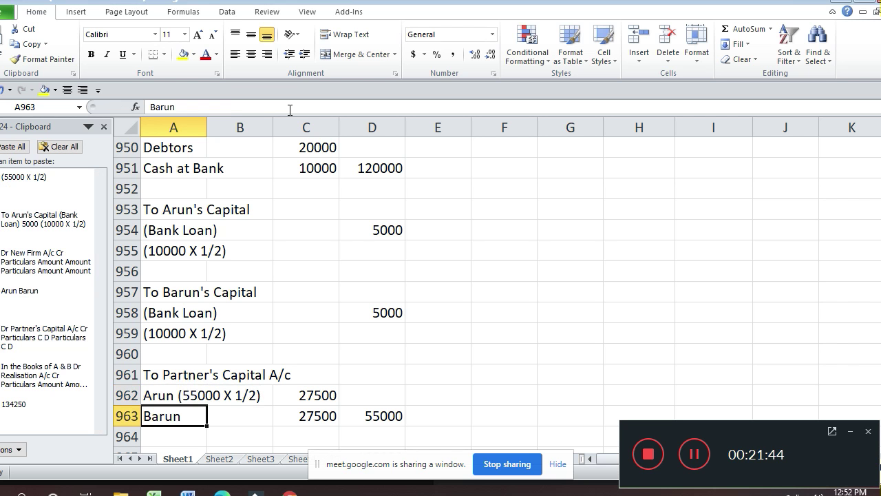
pyautogui.hotkey('ctrl', 'v')
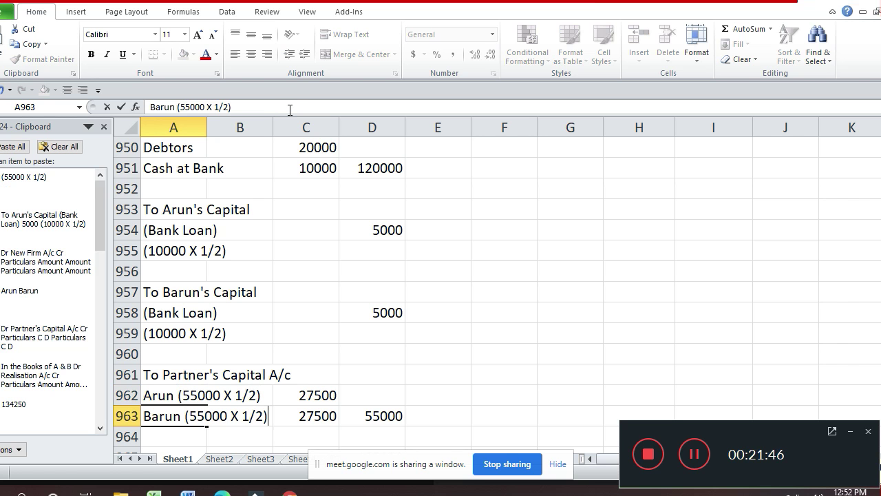
pyautogui.press('Return')
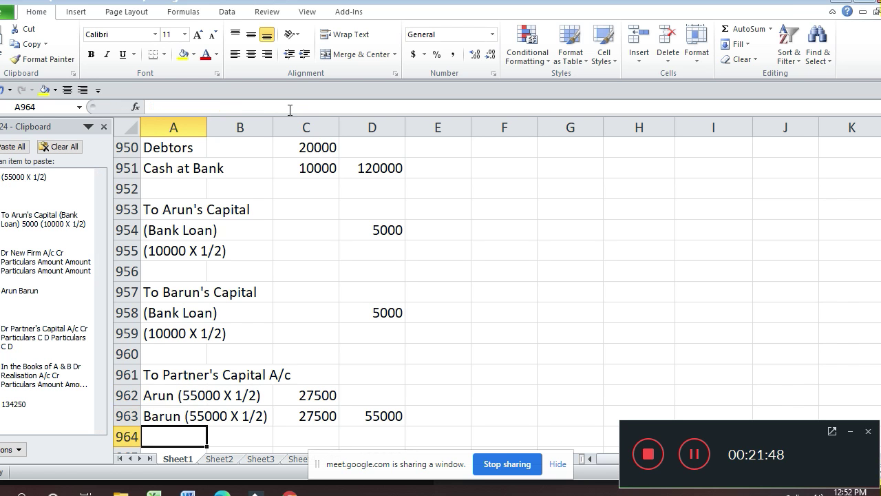
pyautogui.press('Down')
pyautogui.press('Down')
pyautogui.press('Down')
pyautogui.press('Down')
pyautogui.press('Up')
pyautogui.press('Up')
pyautogui.press('Up')
pyautogui.press('Up')
pyautogui.press('Up')
pyautogui.press('Up')
pyautogui.press('Up')
pyautogui.press('Up')
pyautogui.press('Up')
pyautogui.press('Up')
pyautogui.press('Up')
pyautogui.press('Up')
pyautogui.press('Up')
pyautogui.press('Up')
pyautogui.press('Up')
pyautogui.press('Up')
pyautogui.press('Up')
pyautogui.press('Up')
pyautogui.press('Up')
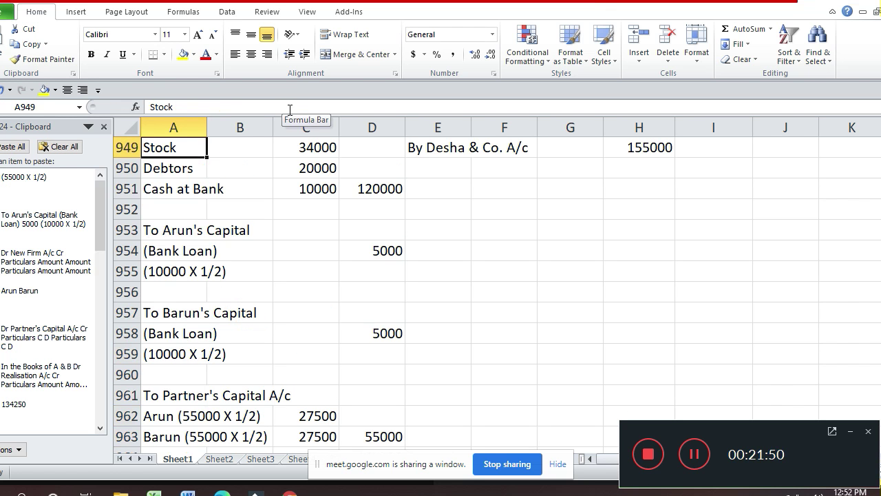
# - Add thick borders to the partner share amounts in C952:C963, underlining C963
pyautogui.press('Down')
pyautogui.press('Down')
pyautogui.press('Down')
pyautogui.press('Right')
pyautogui.press('Right')
pyautogui.hotkey('shift', 'Down')
pyautogui.hotkey('shift', 'Down')
pyautogui.hotkey('shift', 'Down')
pyautogui.hotkey('shift', 'Down')
pyautogui.hotkey('shift', 'Down')
pyautogui.hotkey('shift', 'Down')
pyautogui.hotkey('shift', 'Down')
pyautogui.hotkey('shift', 'Down')
pyautogui.hotkey('shift', 'Down')
pyautogui.hotkey('shift', 'Down')
pyautogui.hotkey('shift', 'Down')
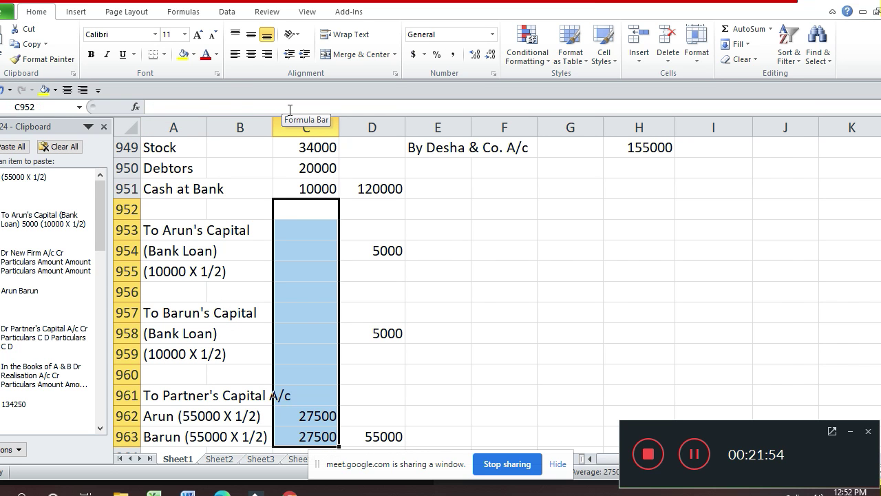
pyautogui.hotkey('ctrl', '1')
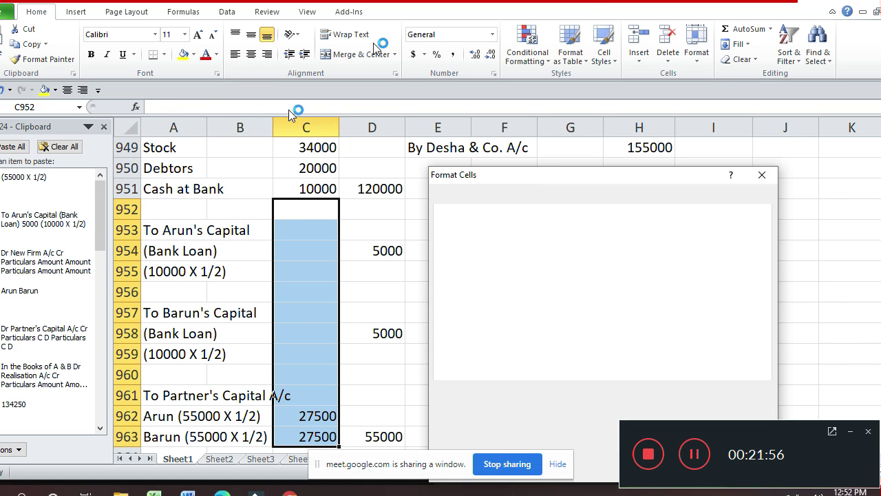
pyautogui.click(554, 288)
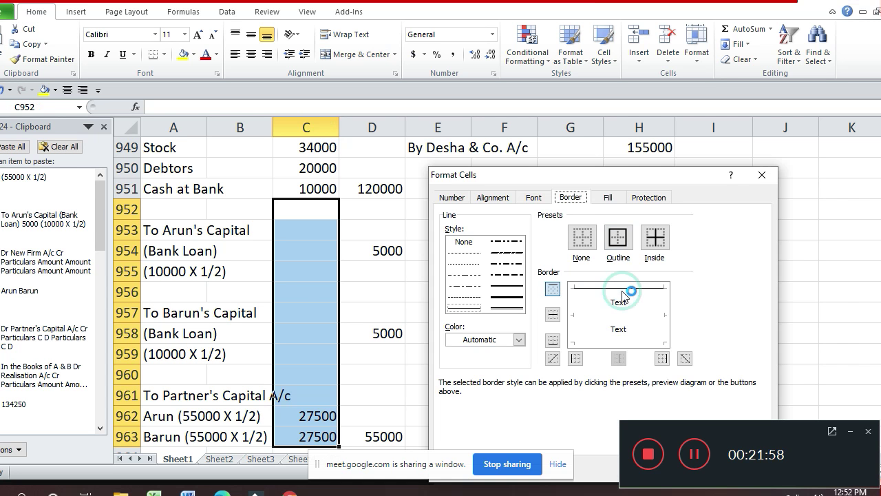
pyautogui.click(507, 297)
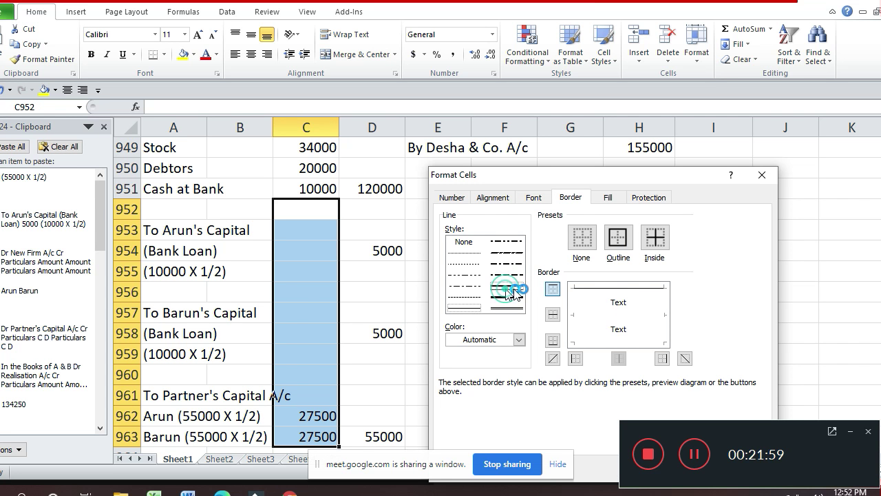
pyautogui.click(630, 288)
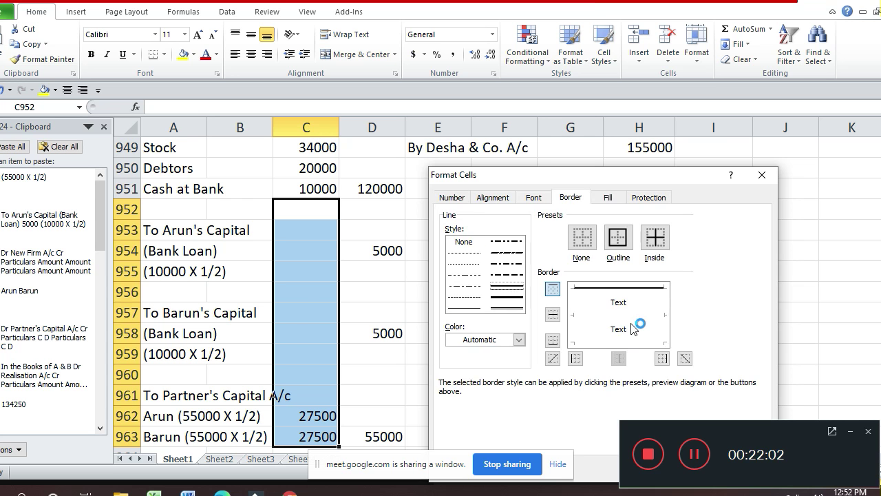
pyautogui.click(607, 344)
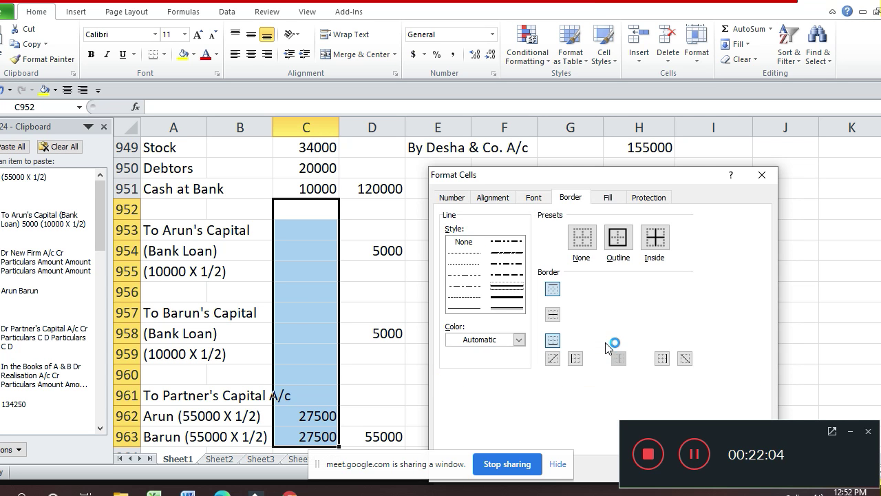
pyautogui.press('Return')
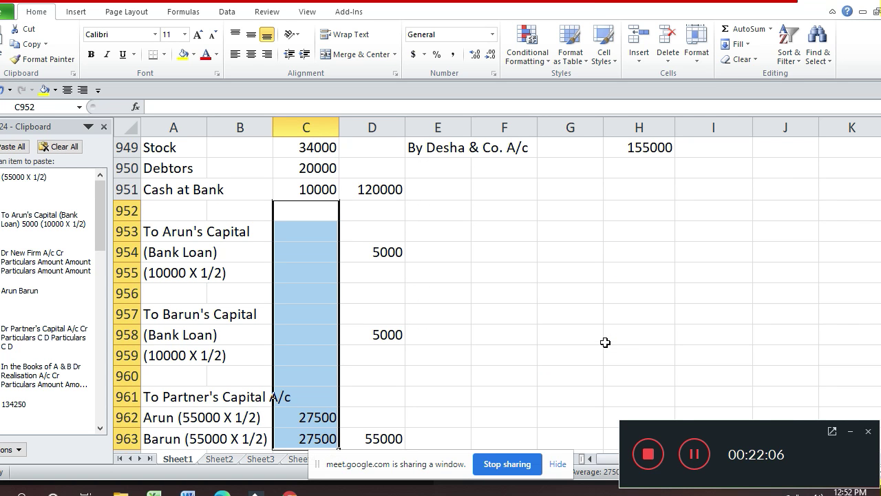
# - Underline the Bank Loan amount in G947 with a thick bottom border
pyautogui.press('Down')
pyautogui.press('Down')
pyautogui.press('Down')
pyautogui.press('Down')
pyautogui.press('Down')
pyautogui.press('Down')
pyautogui.press('Down')
pyautogui.press('Down')
pyautogui.press('Down')
pyautogui.press('Down')
pyautogui.press('Down')
pyautogui.press('Down')
pyautogui.press('Up')
pyautogui.press('Up')
pyautogui.press('Up')
pyautogui.press('Up')
pyautogui.press('Up')
pyautogui.press('Up')
pyautogui.press('Up')
pyautogui.press('Up')
pyautogui.press('Up')
pyautogui.press('Up')
pyautogui.press('Up')
pyautogui.press('Up')
pyautogui.press('Up')
pyautogui.press('Up')
pyautogui.press('Up')
pyautogui.press('Up')
pyautogui.press('Up')
pyautogui.press('Up')
pyautogui.press('Up')
pyautogui.press('Up')
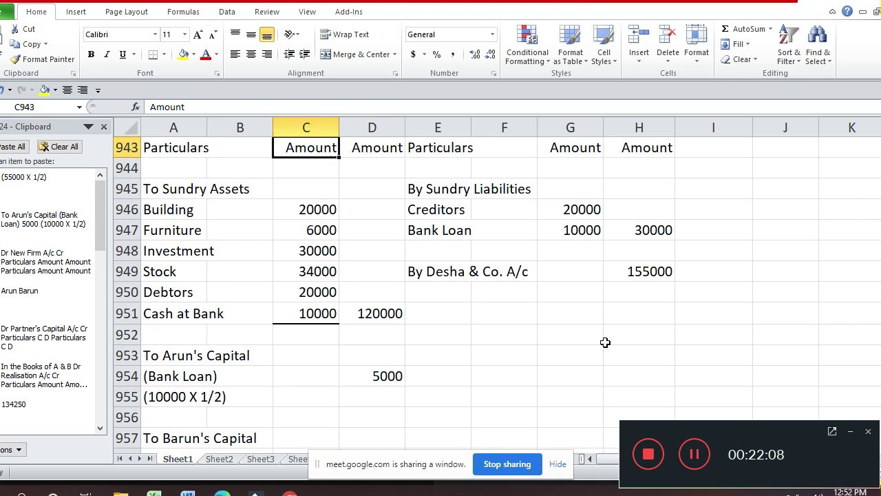
pyautogui.press('Down')
pyautogui.press('Down')
pyautogui.press('Right')
pyautogui.press('Right')
pyautogui.press('Right')
pyautogui.press('Down')
pyautogui.press('Down')
pyautogui.press('Right')
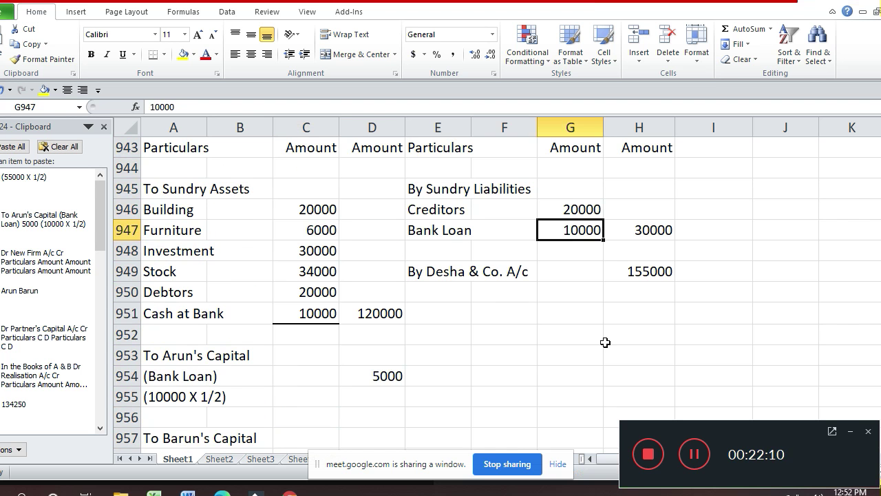
pyautogui.hotkey('ctrl', '1')
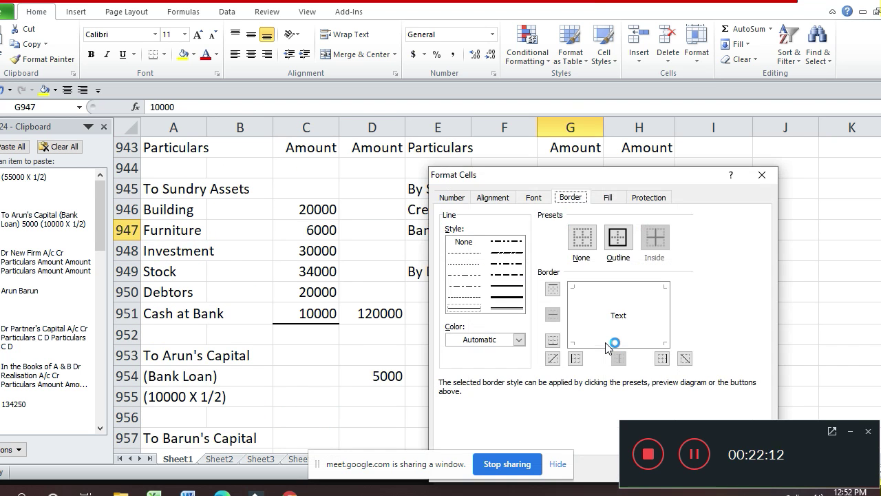
pyautogui.click(513, 297)
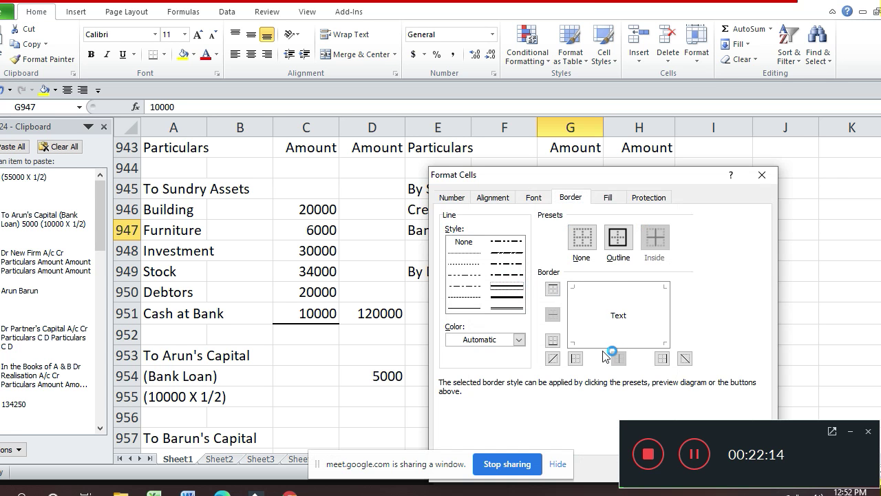
pyautogui.click(610, 340)
pyautogui.press('Return')
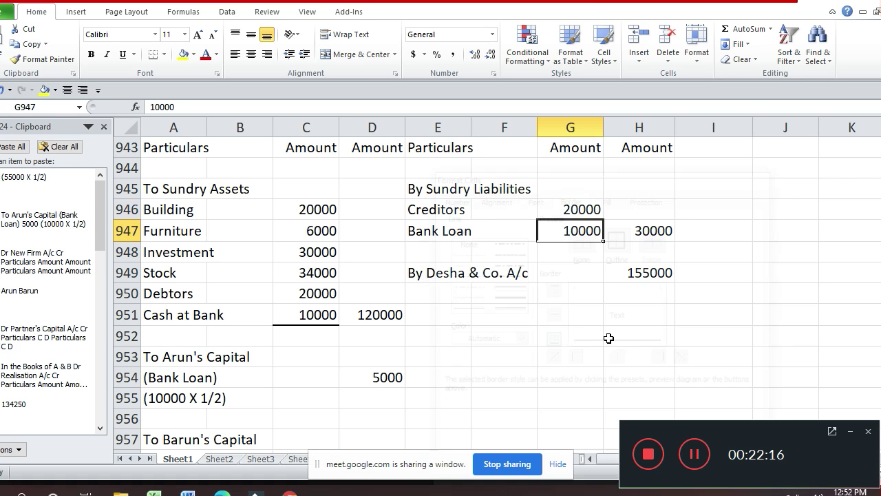
# - Give the 185000 total in H965 a top border and a double bottom border
pyautogui.press('Down')
pyautogui.press('Down')
pyautogui.press('Down')
pyautogui.press('Down')
pyautogui.press('Down')
pyautogui.press('Down')
pyautogui.press('Down')
pyautogui.press('Down')
pyautogui.press('Down')
pyautogui.press('Down')
pyautogui.press('Down')
pyautogui.press('Down')
pyautogui.press('Down')
pyautogui.press('Down')
pyautogui.press('Down')
pyautogui.press('Down')
pyautogui.press('Down')
pyautogui.press('Down')
pyautogui.press('Down')
pyautogui.press('Down')
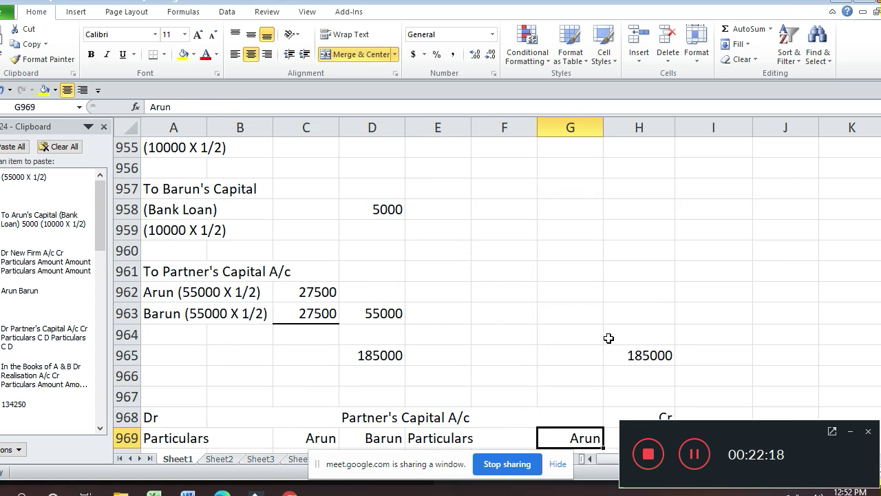
pyautogui.press('Up')
pyautogui.press('Up')
pyautogui.press('Up')
pyautogui.press('Up')
pyautogui.press('Right')
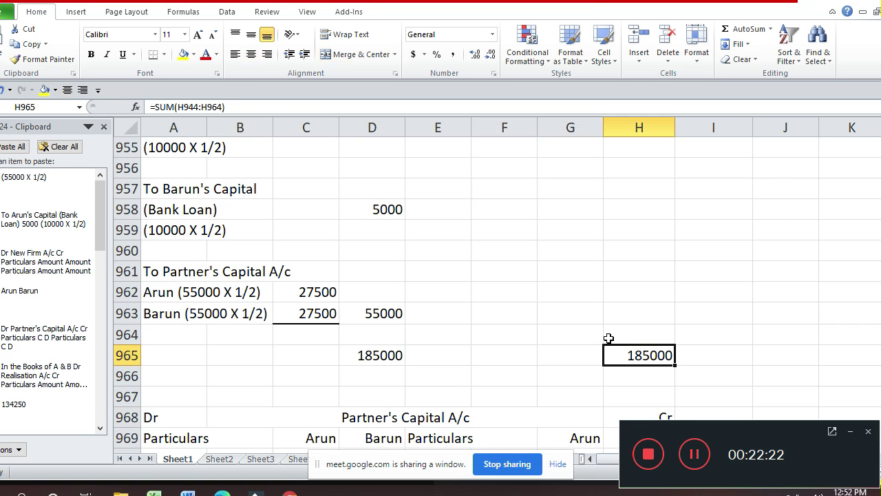
pyautogui.hotkey('ctrl', '1')
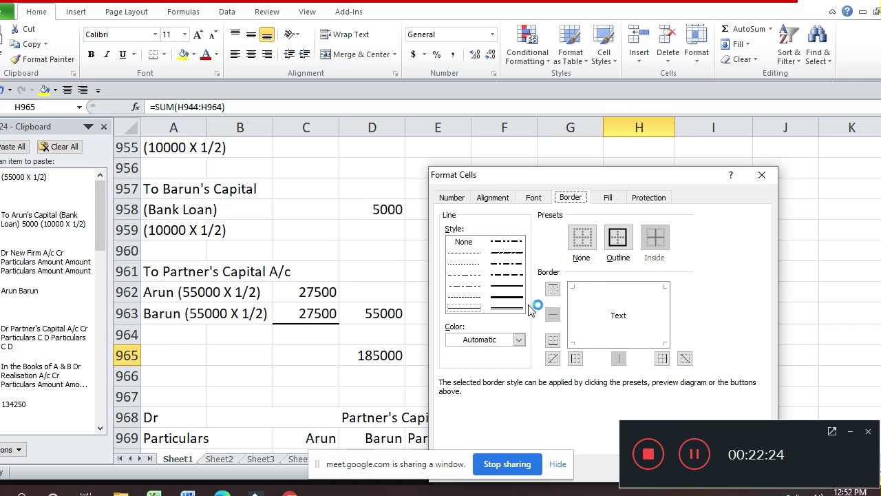
pyautogui.click(514, 289)
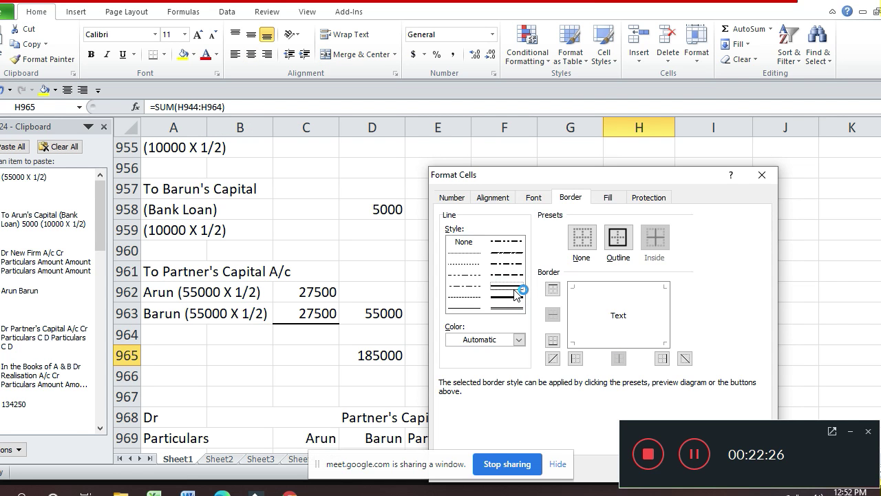
pyautogui.click(622, 285)
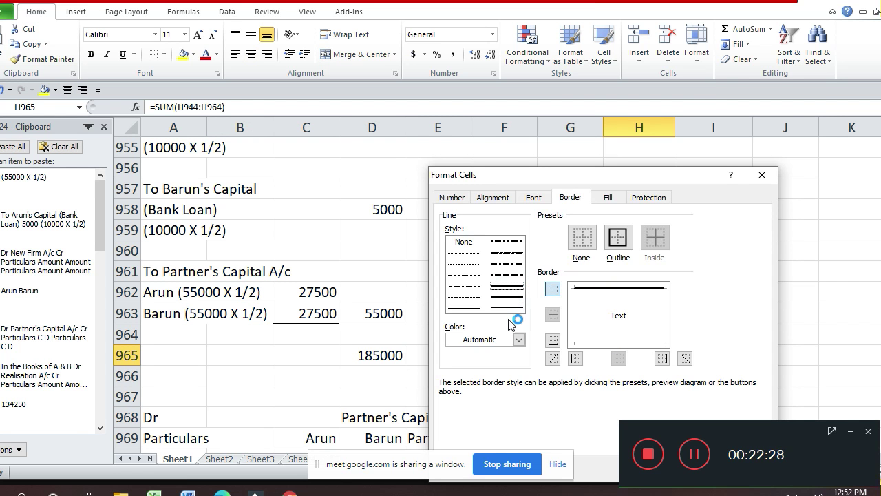
pyautogui.click(509, 310)
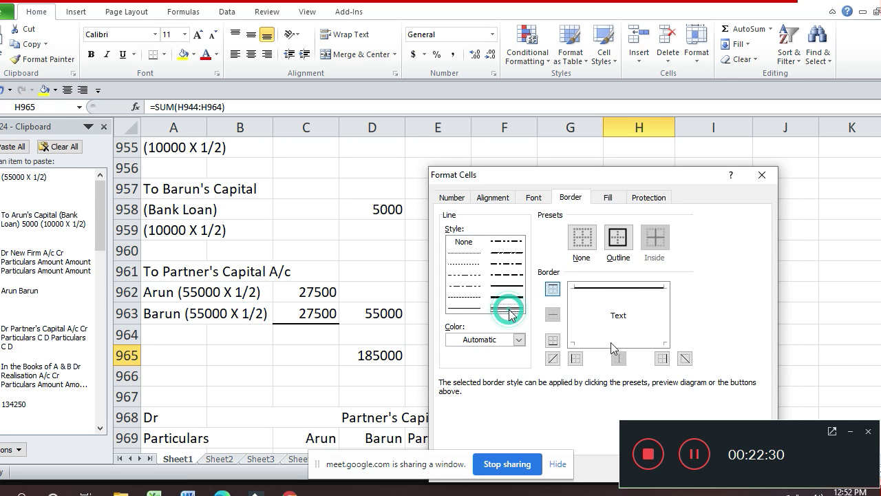
pyautogui.click(644, 343)
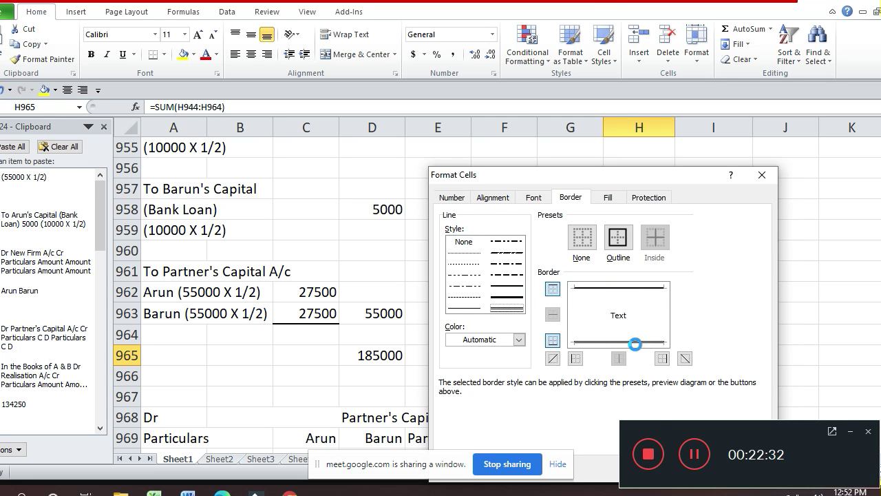
pyautogui.press('Return')
# - Apply the same top and double bottom borders to the 185000 total in D965
pyautogui.press('Left')
pyautogui.press('Left')
pyautogui.press('Left')
pyautogui.press('Left')
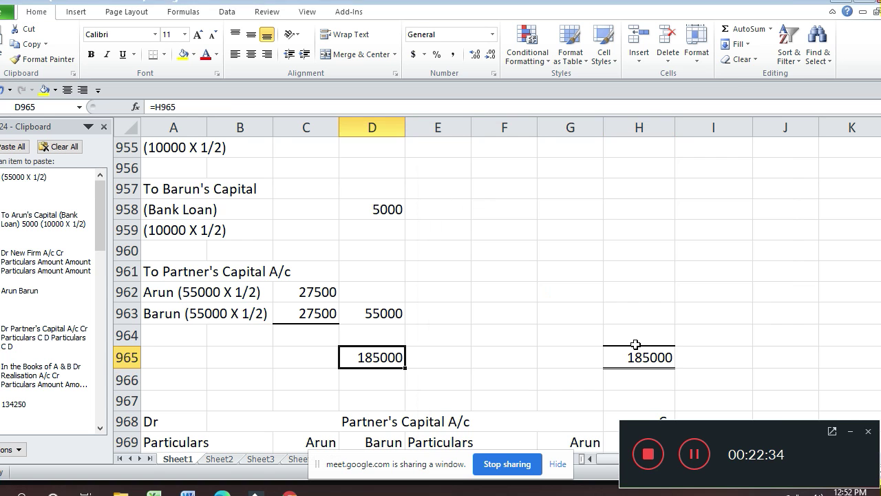
pyautogui.hotkey('ctrl', '1')
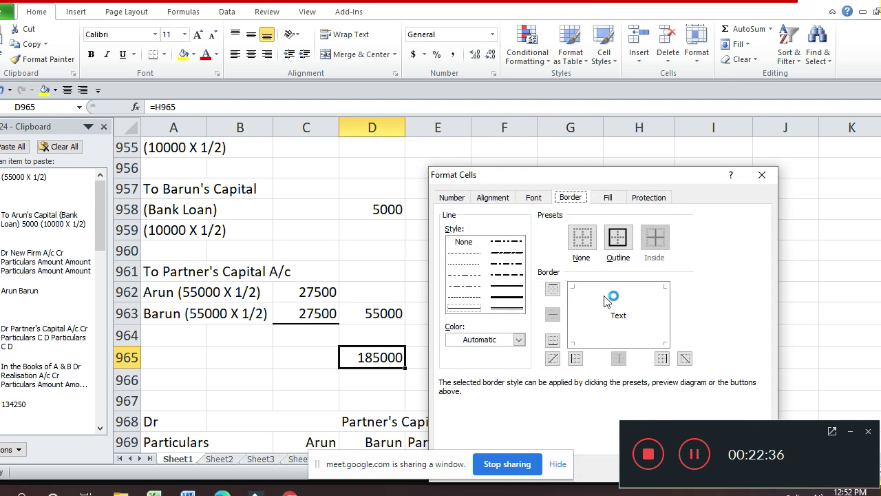
pyautogui.click(506, 286)
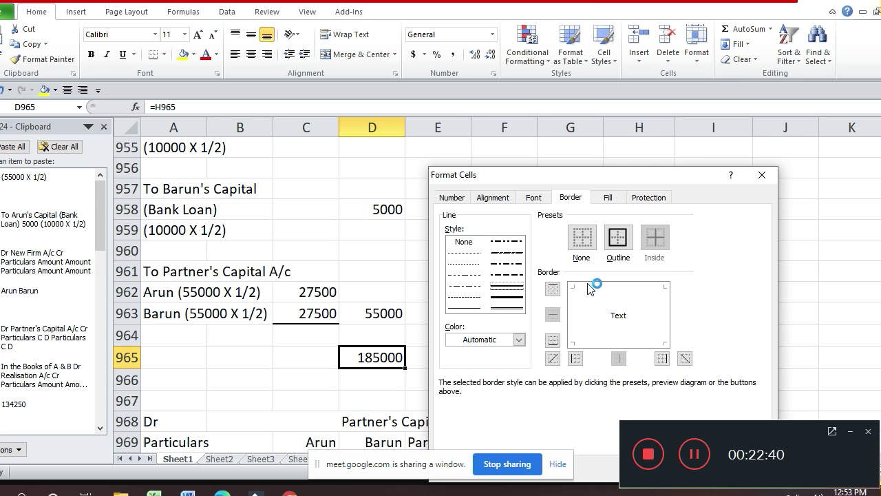
pyautogui.click(638, 290)
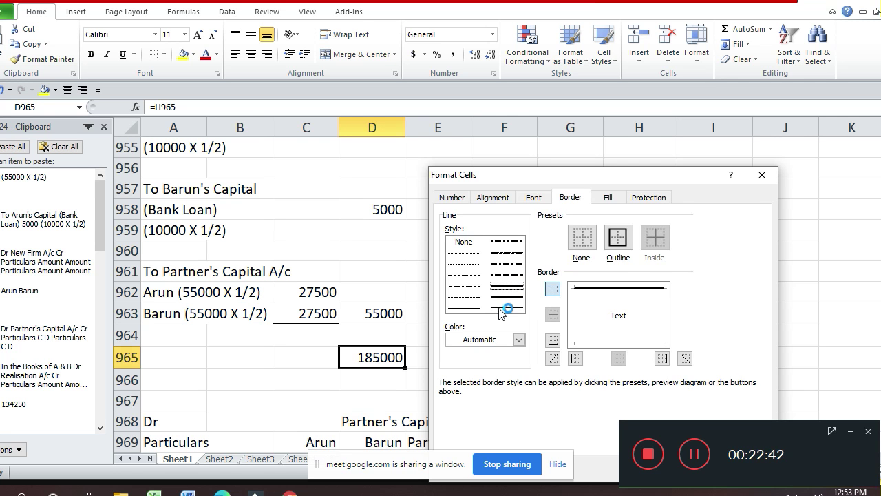
pyautogui.click(596, 348)
pyautogui.click(599, 342)
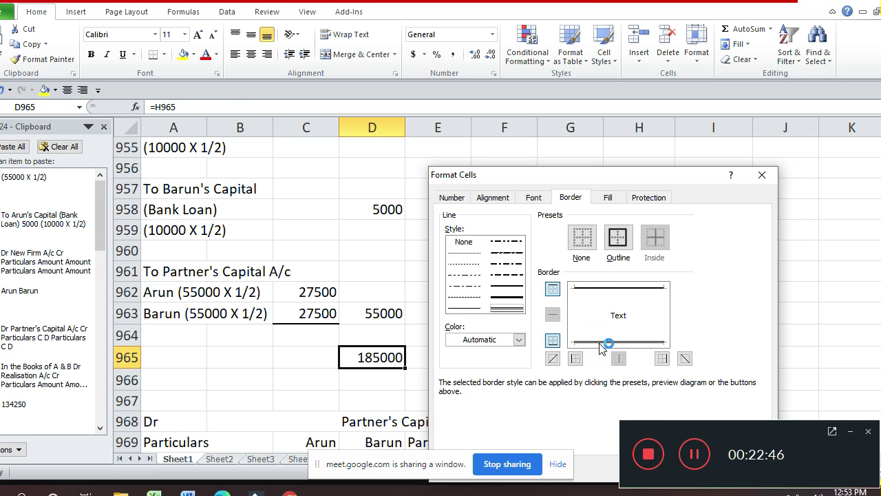
pyautogui.press('Return')
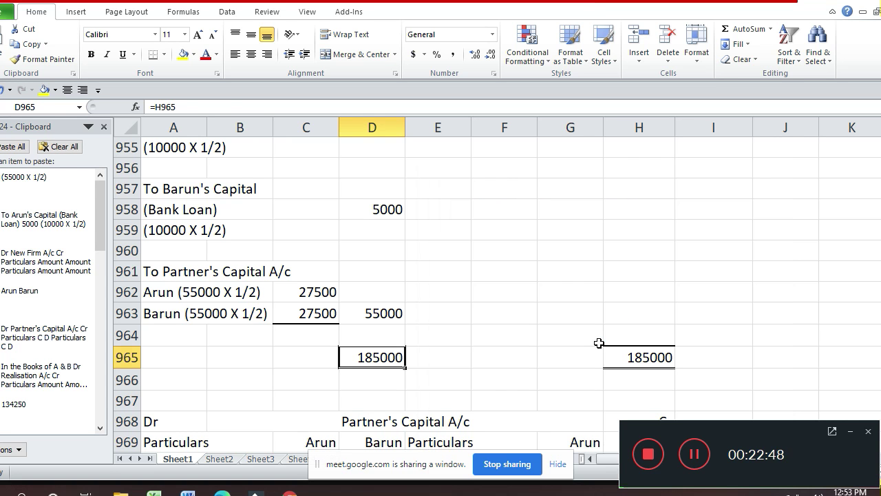
pyautogui.press('Down')
pyautogui.press('Down')
pyautogui.press('Down')
pyautogui.press('Down')
pyautogui.press('Down')
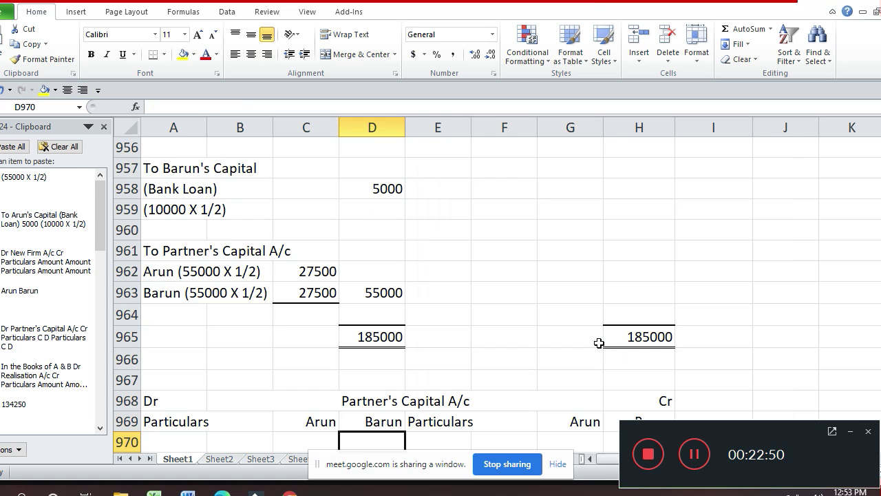
# - Enter the 'By Realisation A/c (Profit)' credit entry in E974
pyautogui.press('Down')
pyautogui.press('Down')
pyautogui.press('Down')
pyautogui.press('Down')
pyautogui.press('Down')
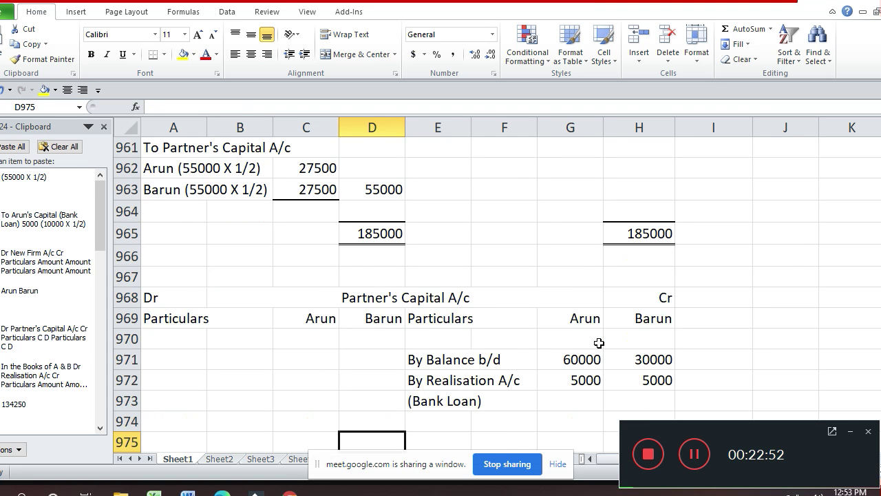
pyautogui.press('Up')
pyautogui.press('Right')
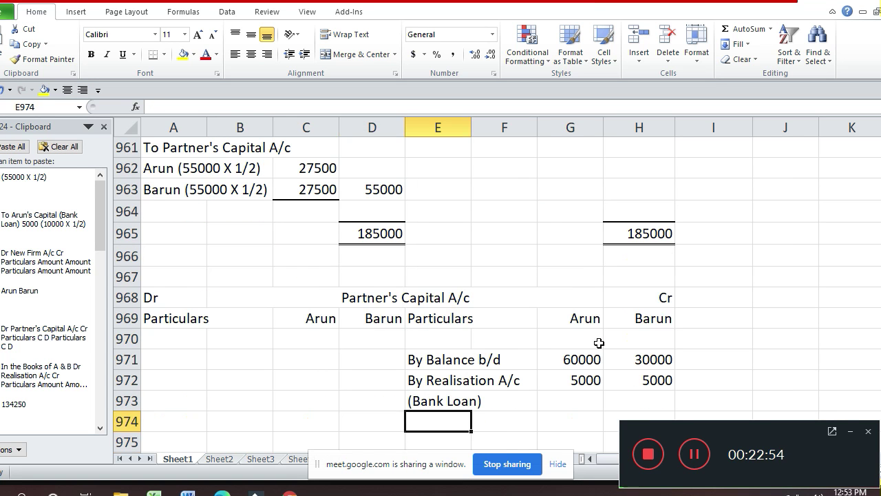
pyautogui.keyDown('shift'); pyautogui.click(599, 343); pyautogui.keyUp('shift')
pyautogui.write('y')
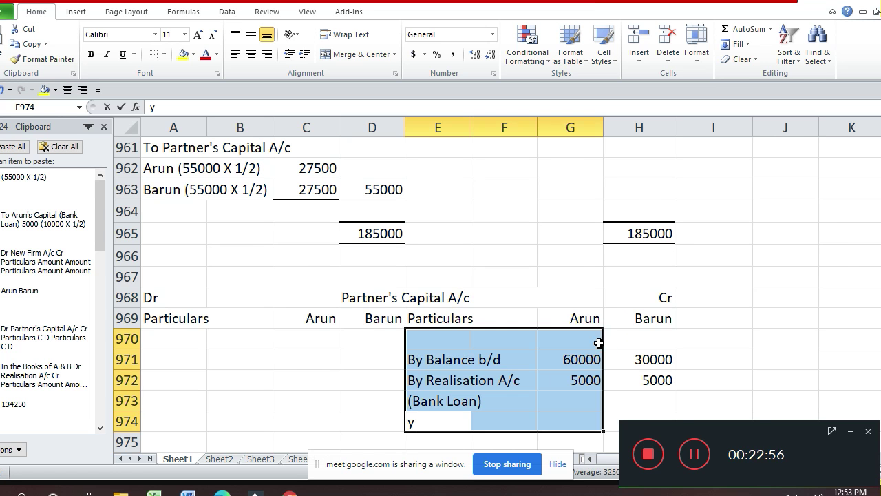
pyautogui.press('BackSpace')
pyautogui.press('Down')
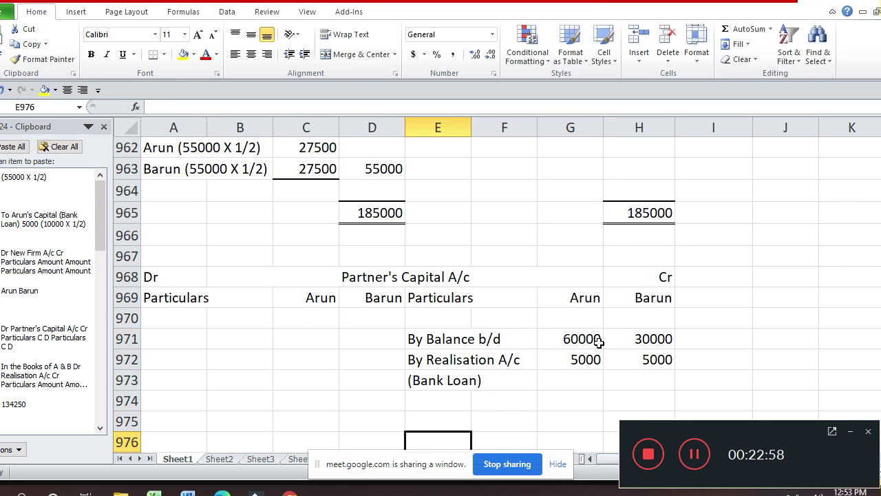
pyautogui.press('Up')
pyautogui.write('By Rea')
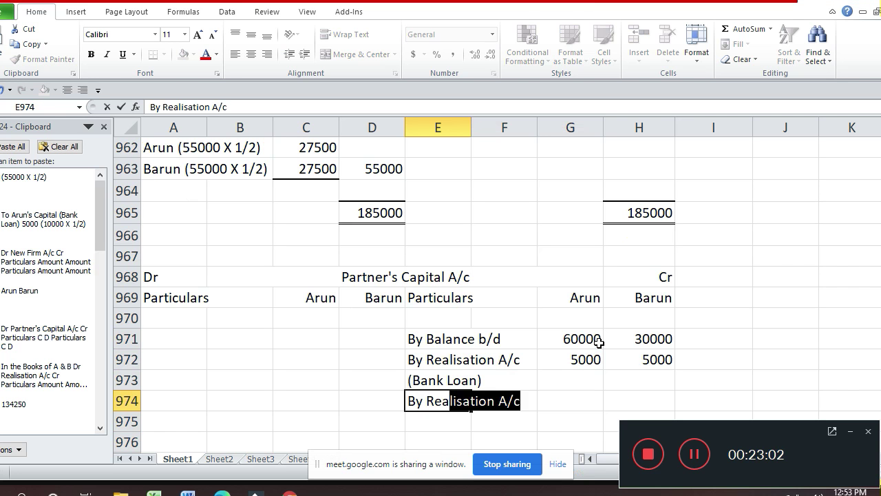
pyautogui.press('Return')
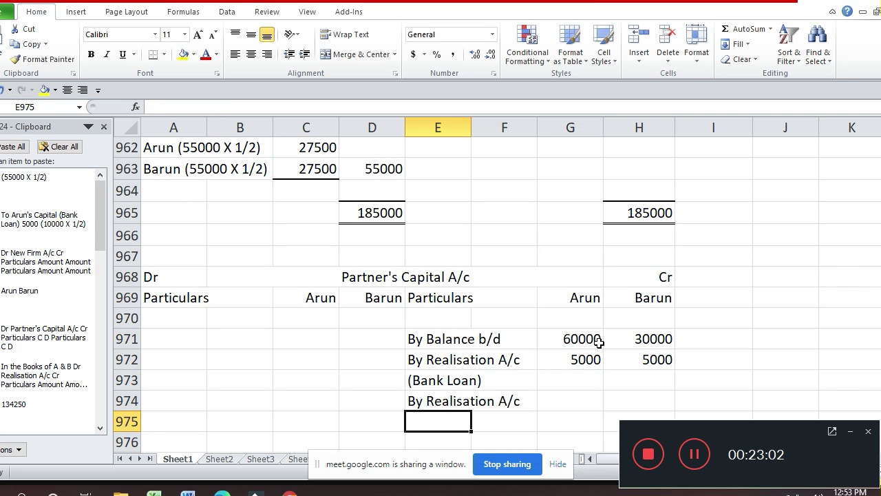
pyautogui.write('(Prof')
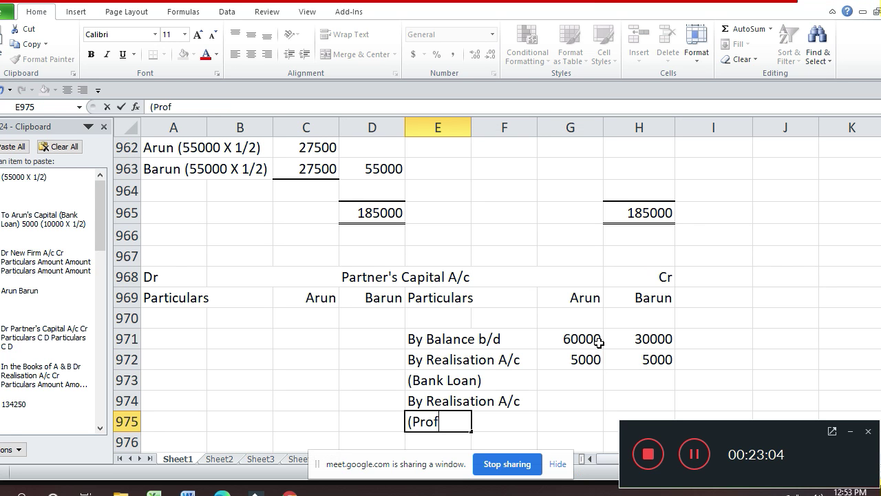
pyautogui.write('it)')
pyautogui.press('Return')
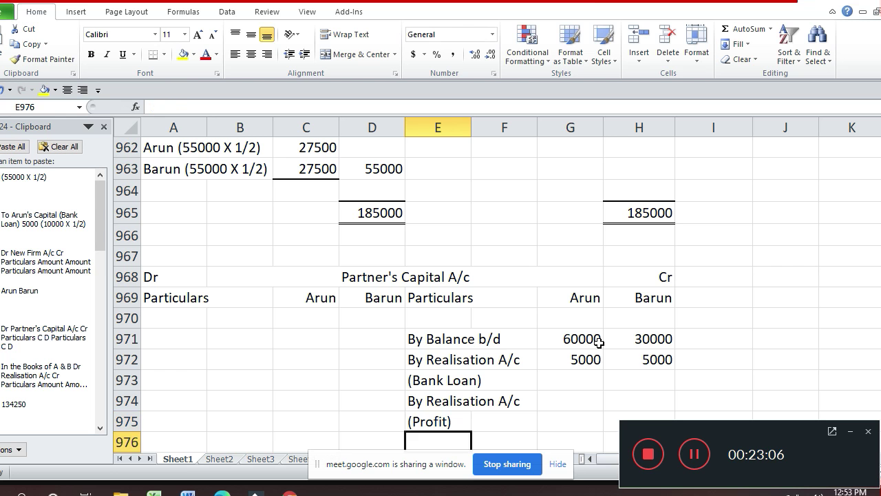
# - Credit Arun and Barun 27500 each in the profit row
pyautogui.press('Up')
pyautogui.press('Up')
pyautogui.press('Right')
pyautogui.press('Right')
pyautogui.write('27500')
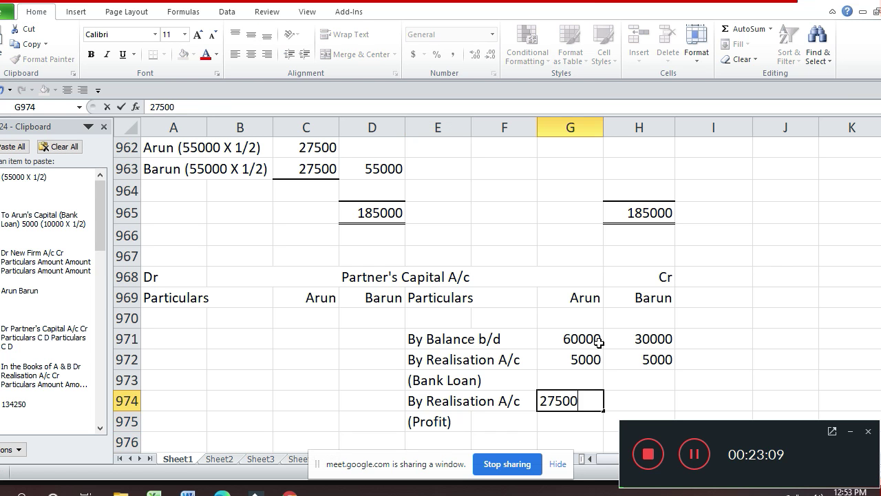
pyautogui.press('Tab')
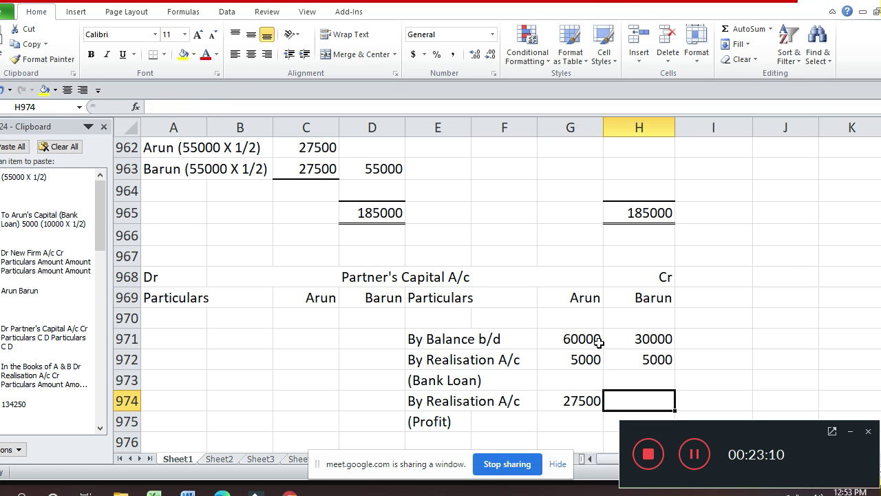
pyautogui.write('27500')
pyautogui.press('Return')
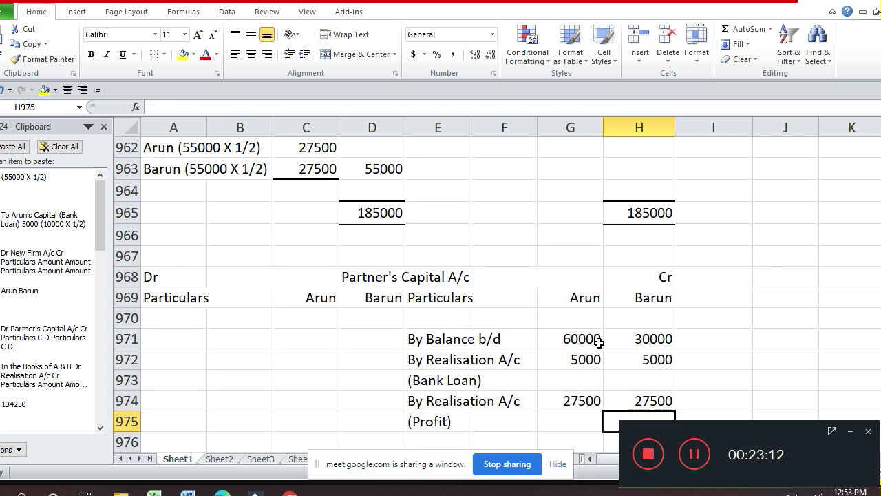
pyautogui.press('Down')
pyautogui.press('Down')
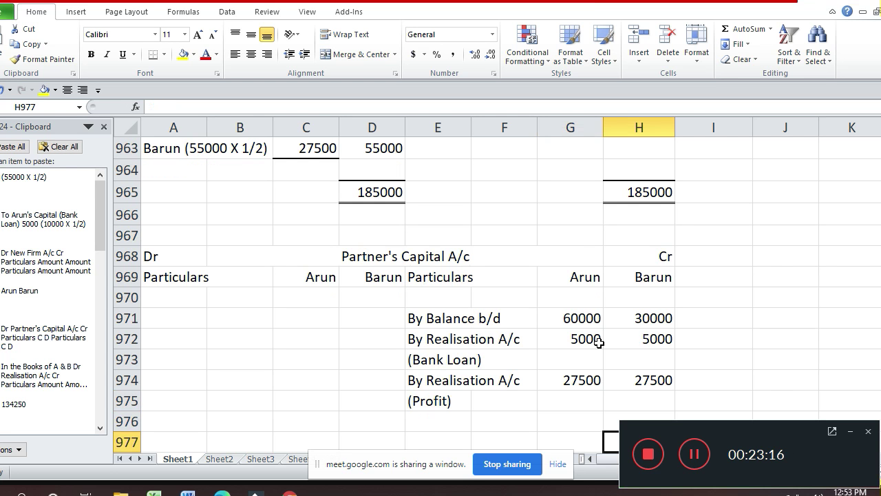
pyautogui.press('Left')
pyautogui.press('Left')
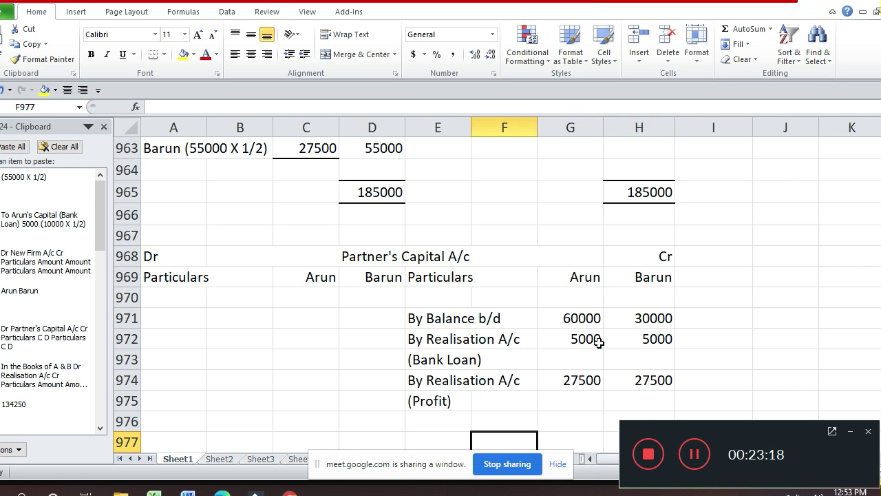
# - Total Arun's credit column with =SUM(G971:G975) for 92500, copying it to Barun's H977
pyautogui.press('Right')
pyautogui.write('=s')
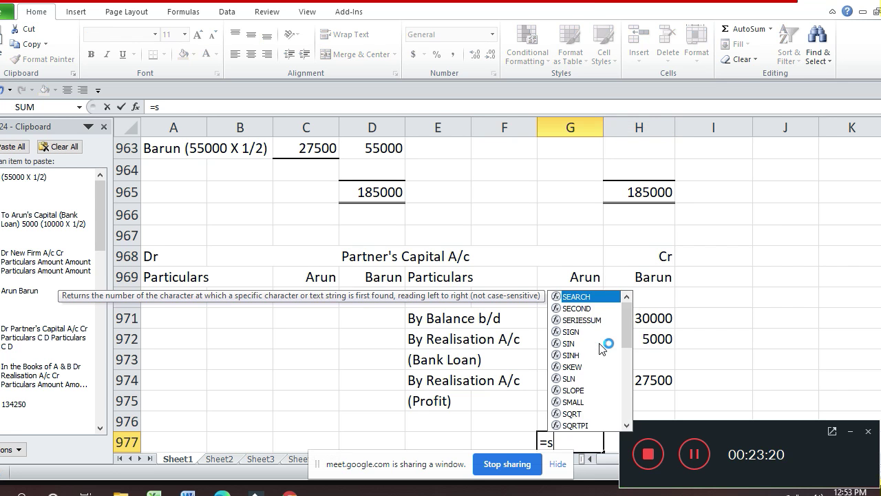
pyautogui.write('um(')
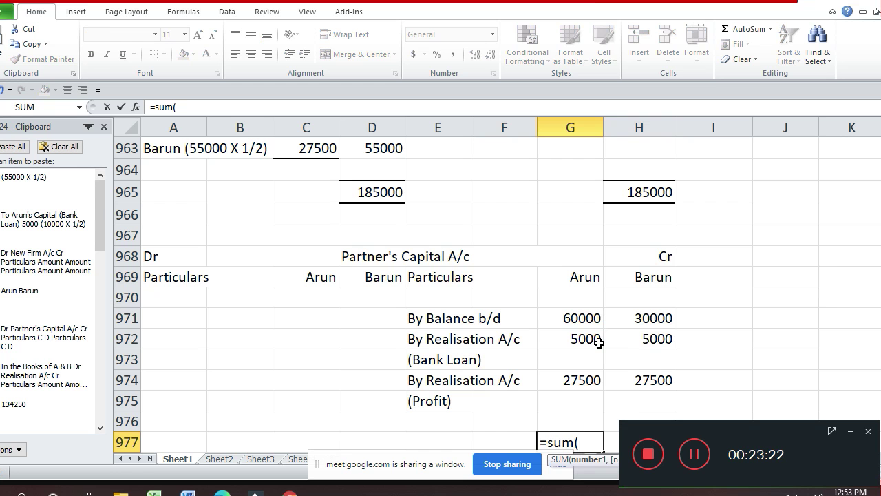
pyautogui.press('Up')
pyautogui.press('Up')
pyautogui.hotkey('shift', 'Up')
pyautogui.hotkey('shift', 'Up')
pyautogui.hotkey('shift', 'Up')
pyautogui.hotkey('shift', 'Up')
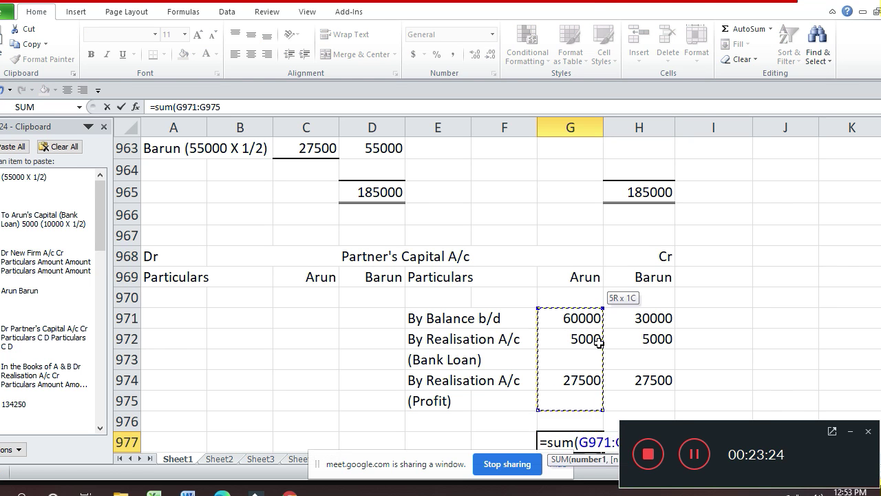
pyautogui.press('Return')
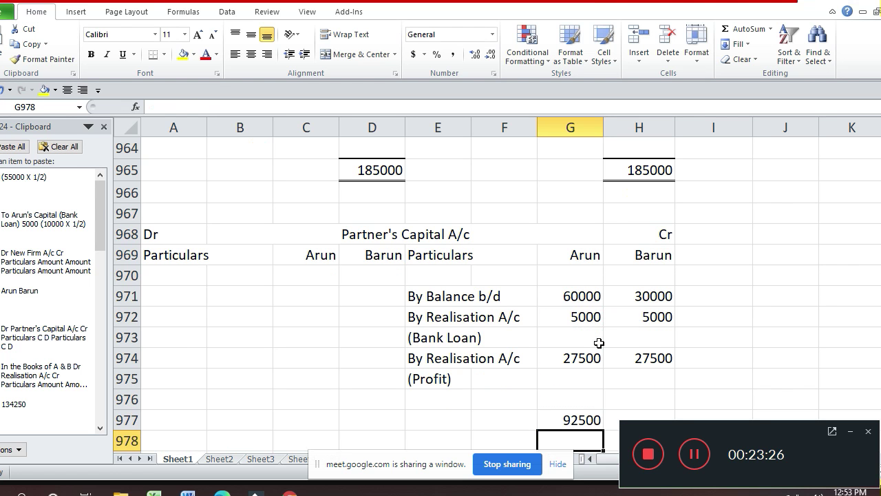
pyautogui.scroll(-1, 599, 343)
pyautogui.press('Up')
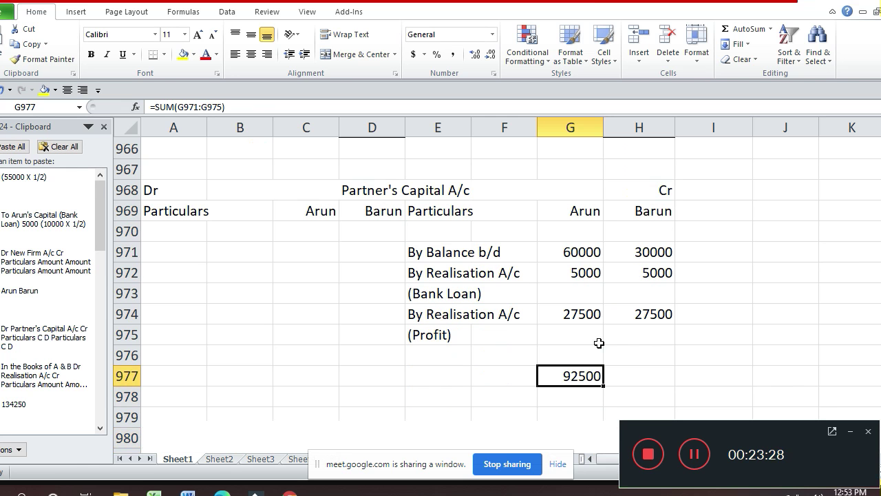
pyautogui.hotkey('ctrl', 'c')
pyautogui.press('Right')
pyautogui.press('Escape')
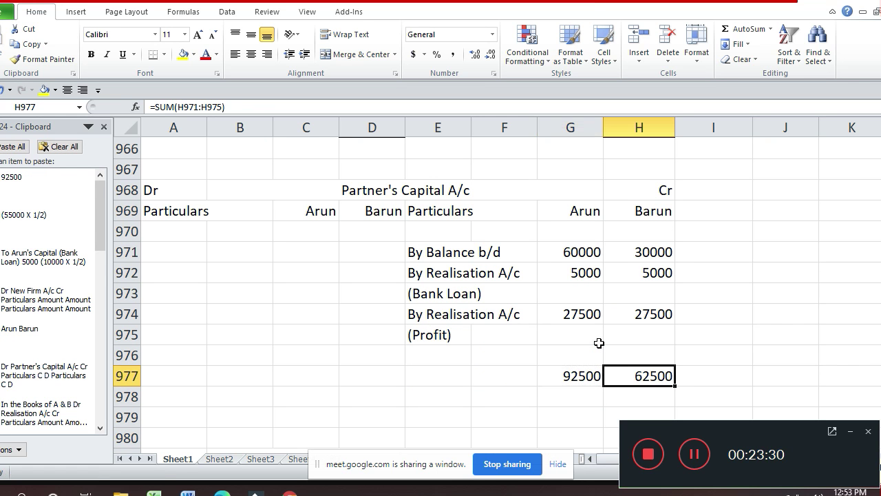
# - Mirror the totals on the debit side: C977 =G977 (92500) and D977 (62500)
pyautogui.press('Left')
pyautogui.press('Left')
pyautogui.press('Left')
pyautogui.press('Left')
pyautogui.press('Left')
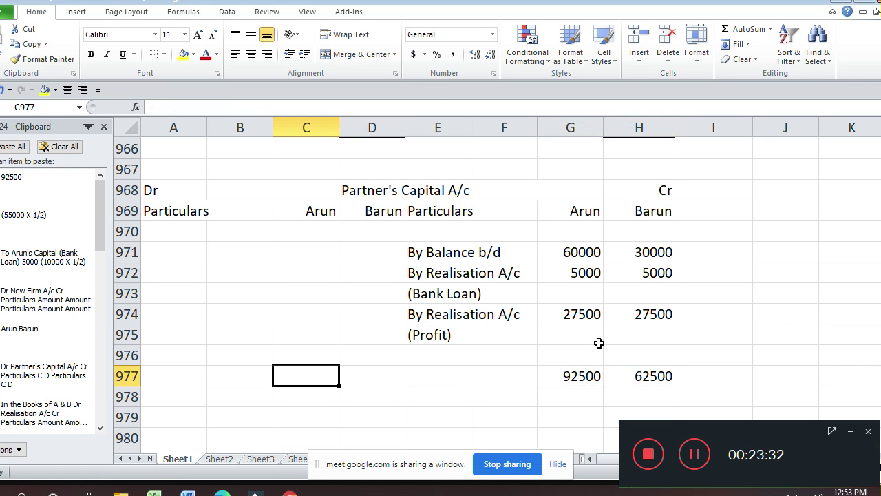
pyautogui.write('=')
pyautogui.press('Right')
pyautogui.press('Right')
pyautogui.press('Right')
pyautogui.press('Right')
pyautogui.press('Return')
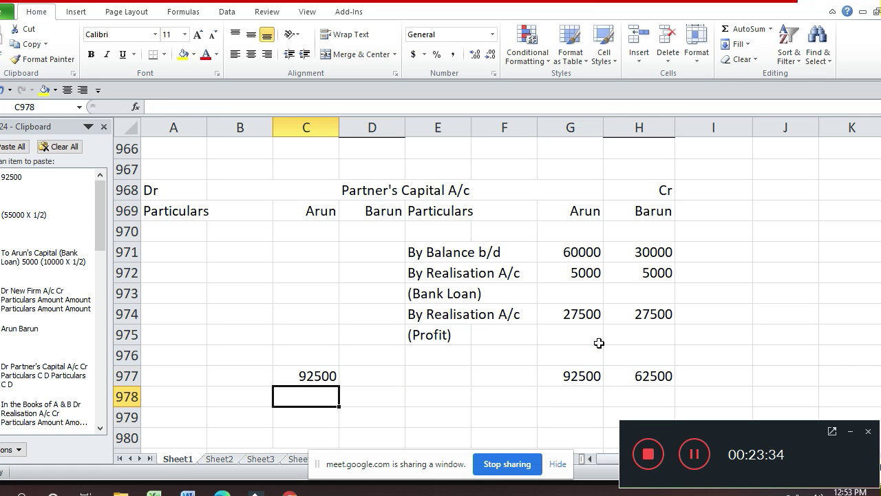
pyautogui.press('Up')
pyautogui.hotkey('ctrl', 'c')
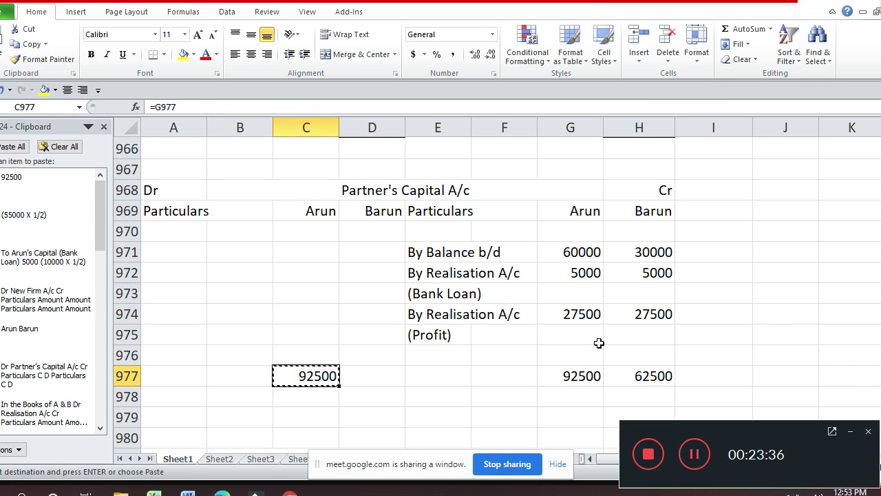
pyautogui.click(599, 343)
pyautogui.press('Down')
pyautogui.press('Down')
pyautogui.press('Left')
pyautogui.press('Left')
pyautogui.press('Left')
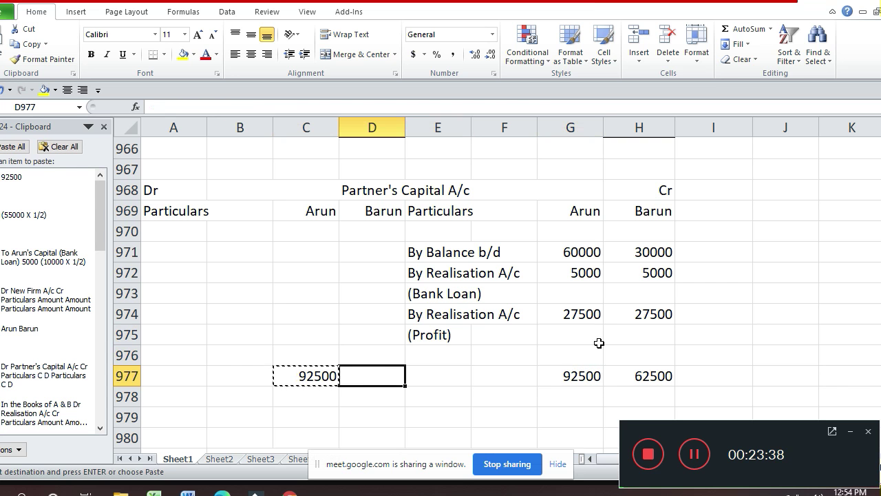
pyautogui.press('Return')
pyautogui.press('Up')
pyautogui.press('Up')
pyautogui.press('Up')
pyautogui.press('Up')
pyautogui.press('Up')
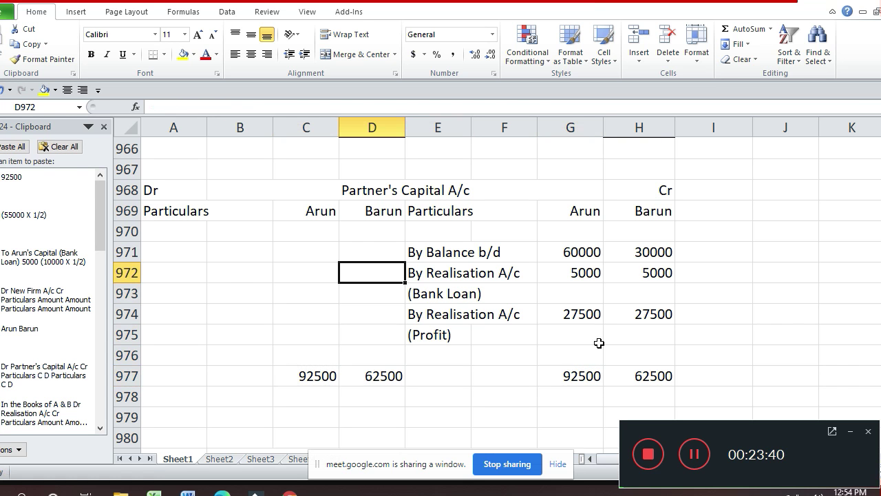
pyautogui.press('Up')
pyautogui.press('Left')
pyautogui.press('Left')
pyautogui.press('Left')
pyautogui.press('Down')
pyautogui.press('Down')
pyautogui.press('Down')
pyautogui.press('Down')
pyautogui.press('Down')
pyautogui.press('Down')
pyautogui.press('Down')
pyautogui.press('Down')
pyautogui.press('Down')
pyautogui.press('Down')
pyautogui.press('Down')
pyautogui.press('Down')
pyautogui.press('Down')
pyautogui.press('Down')
pyautogui.press('Down')
pyautogui.press('Down')
pyautogui.press('Down')
pyautogui.press('Down')
pyautogui.press('Down')
pyautogui.press('Down')
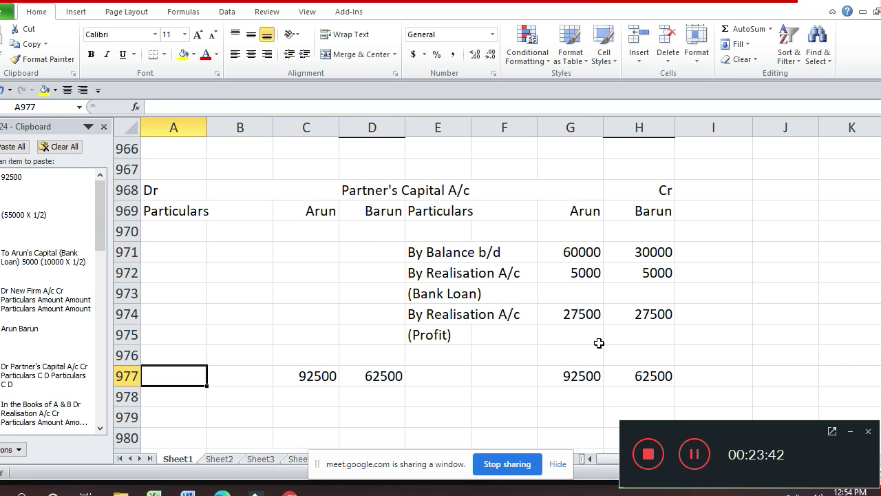
pyautogui.press('Up')
pyautogui.press('Up')
pyautogui.press('Up')
pyautogui.press('Up')
pyautogui.press('Up')
pyautogui.press('Up')
pyautogui.press('Up')
pyautogui.press('Up')
pyautogui.press('Up')
pyautogui.press('Up')
pyautogui.press('Up')
pyautogui.press('Up')
pyautogui.press('Up')
pyautogui.press('Up')
pyautogui.press('Up')
pyautogui.press('Up')
pyautogui.press('Up')
pyautogui.press('Up')
pyautogui.press('Up')
pyautogui.press('Up')
pyautogui.press('Up')
pyautogui.press('Up')
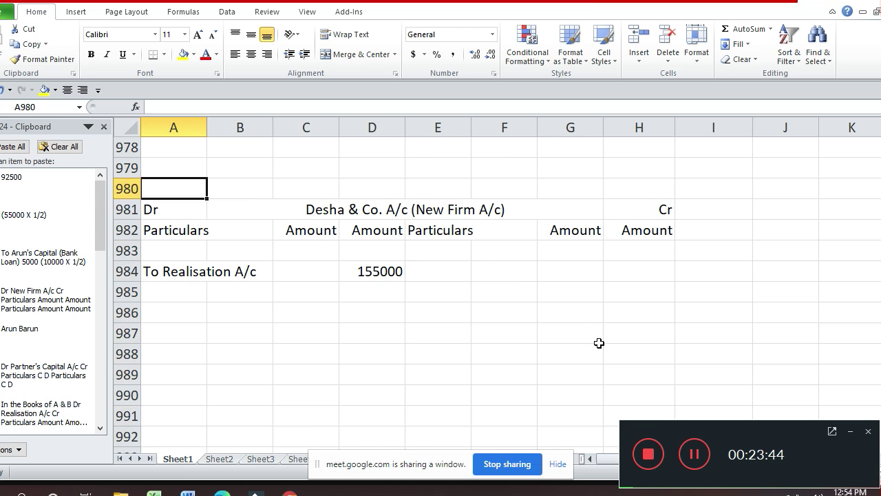
# - Enter 'To Desha & Co. A/c' in A971
pyautogui.press('Down')
pyautogui.press('Down')
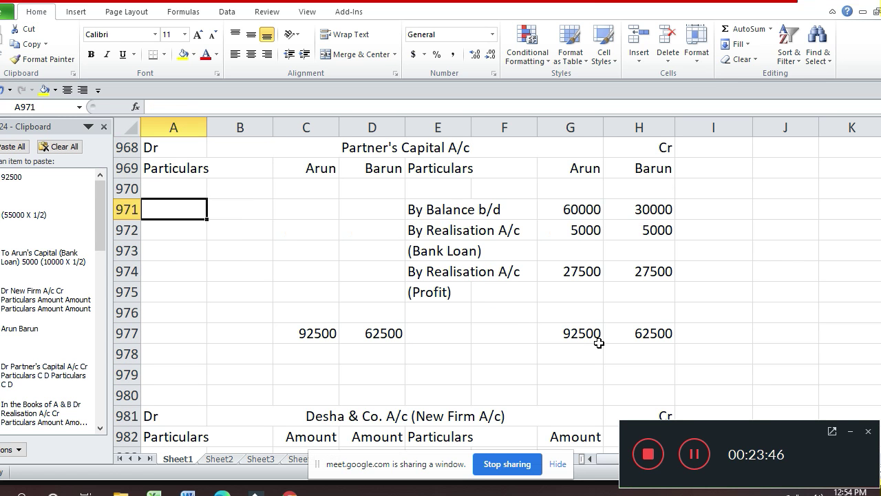
pyautogui.write('to')
pyautogui.press('BackSpace')
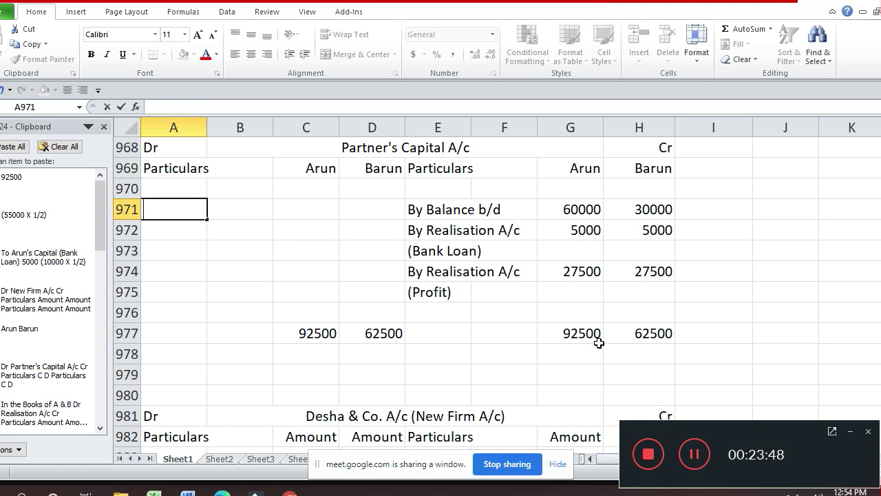
pyautogui.write('To De')
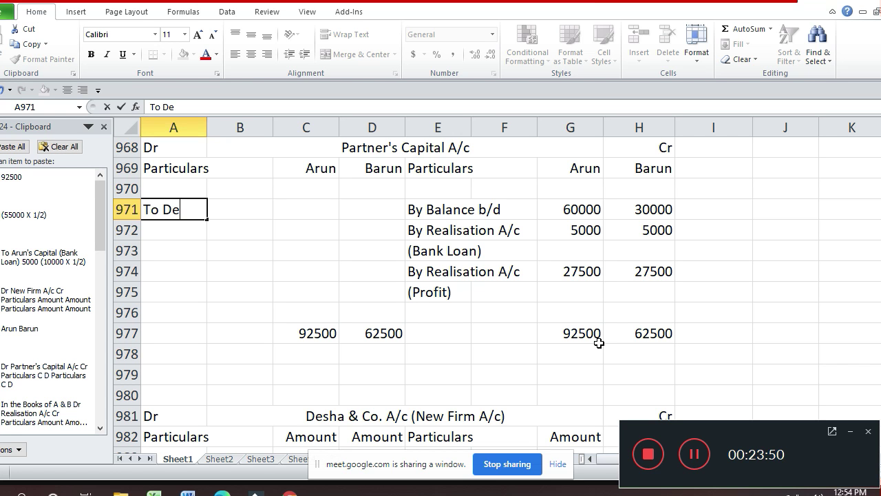
pyautogui.write('sha & ')
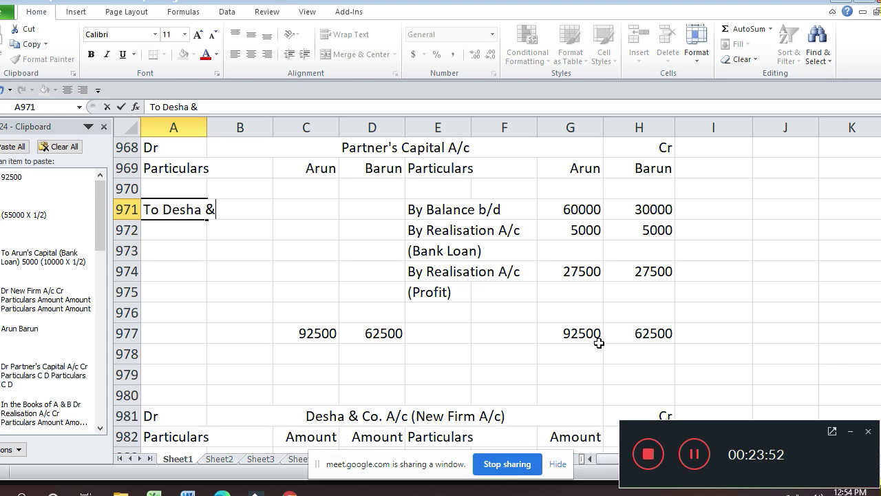
pyautogui.write('Co.')
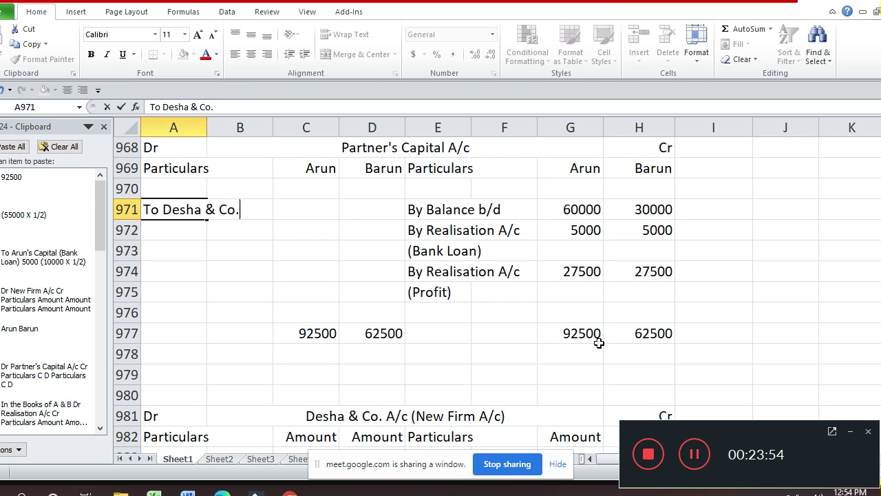
pyautogui.write(' A/c')
pyautogui.press('Return')
# - Link C971 and D971 to the totals, transferring 92500 for Arun and 62500 for Barun
pyautogui.press('Up')
pyautogui.press('Right')
pyautogui.press('Right')
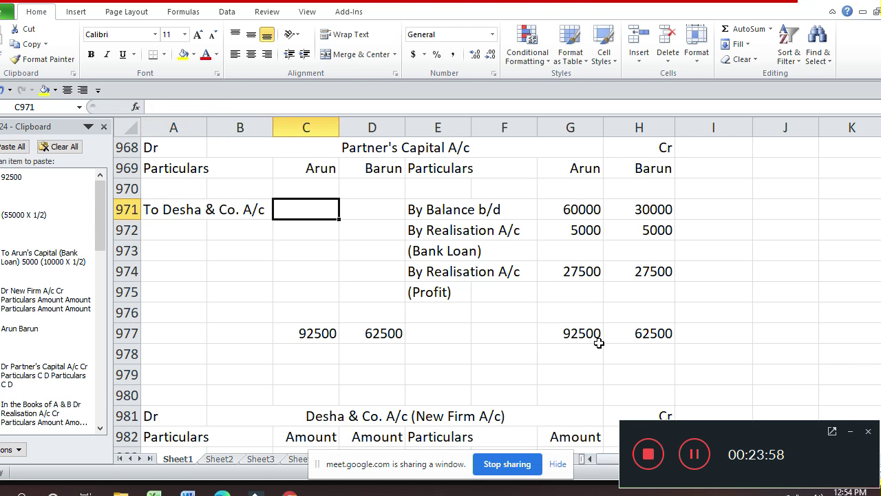
pyautogui.write('=')
pyautogui.press('Down')
pyautogui.press('Down')
pyautogui.press('Down')
pyautogui.press('Down')
pyautogui.press('Down')
pyautogui.press('Down')
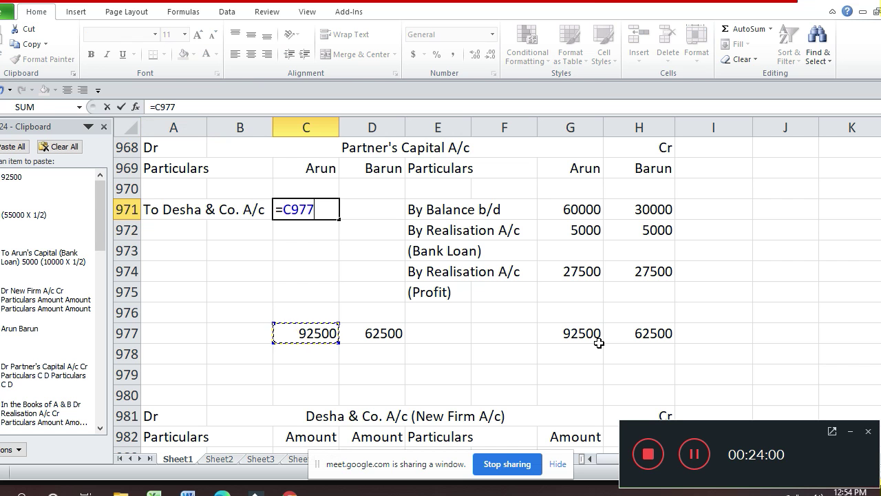
pyautogui.press('Return')
pyautogui.press('Up')
pyautogui.press('Right')
pyautogui.write('=')
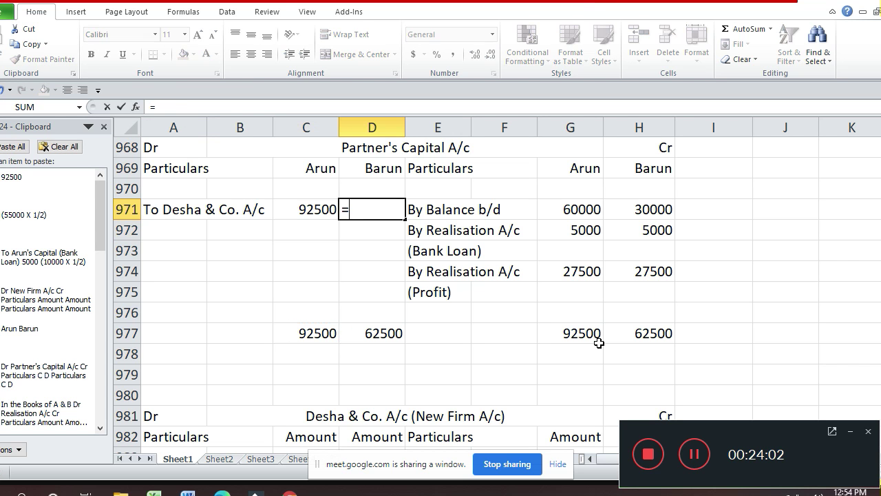
pyautogui.press('Down')
pyautogui.press('Down')
pyautogui.press('Down')
pyautogui.press('Down')
pyautogui.press('Down')
pyautogui.press('Down')
pyautogui.press('Return')
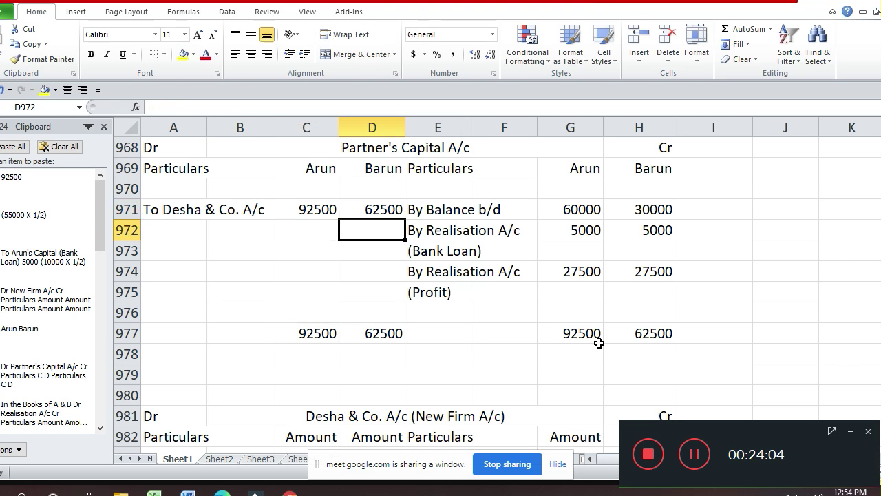
# - Select the credit totals G977:H977
pyautogui.press('Down')
pyautogui.press('Down')
pyautogui.press('Down')
pyautogui.press('Down')
pyautogui.press('Down')
pyautogui.press('Right')
pyautogui.press('Right')
pyautogui.press('Right')
pyautogui.press('Right')
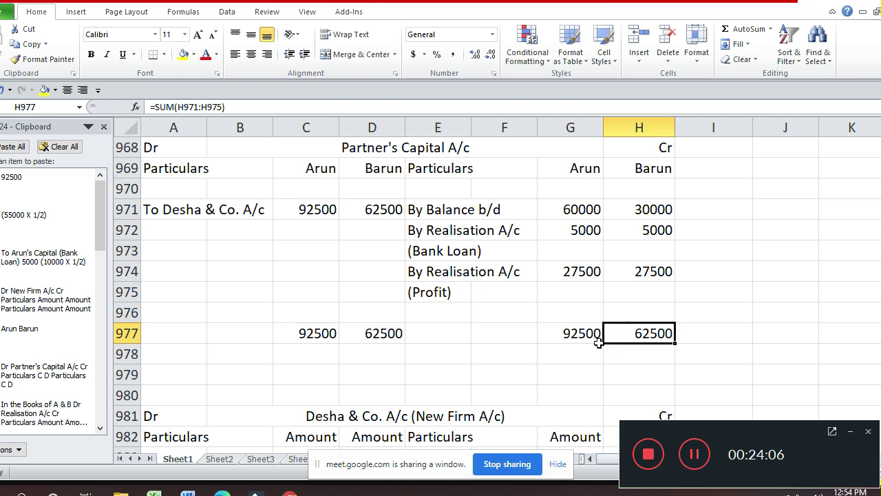
pyautogui.press('Left')
pyautogui.hotkey('shift', 'Right')
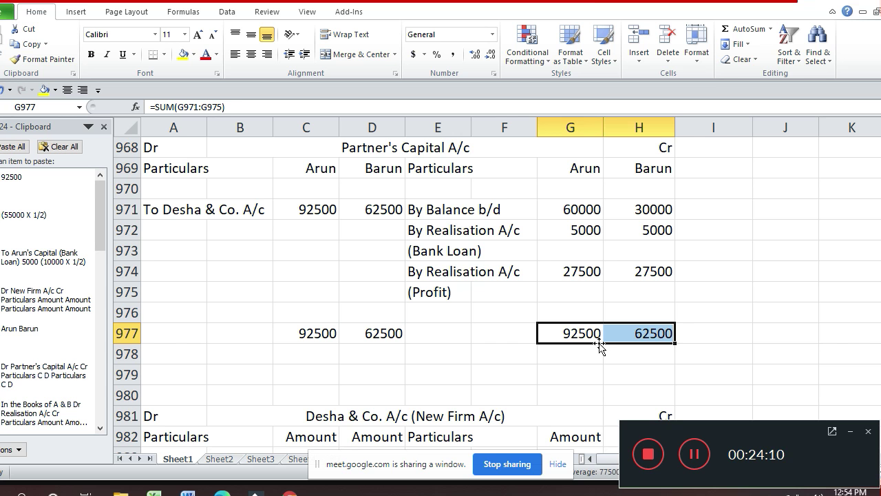
# - Give the G977:H977 totals a single top border and a double bottom border
pyautogui.hotkey('ctrl', '1')
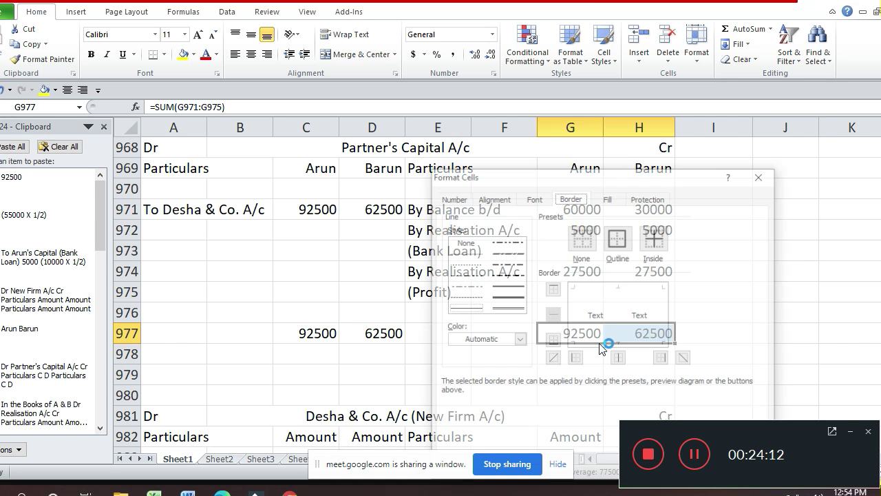
pyautogui.click(617, 287)
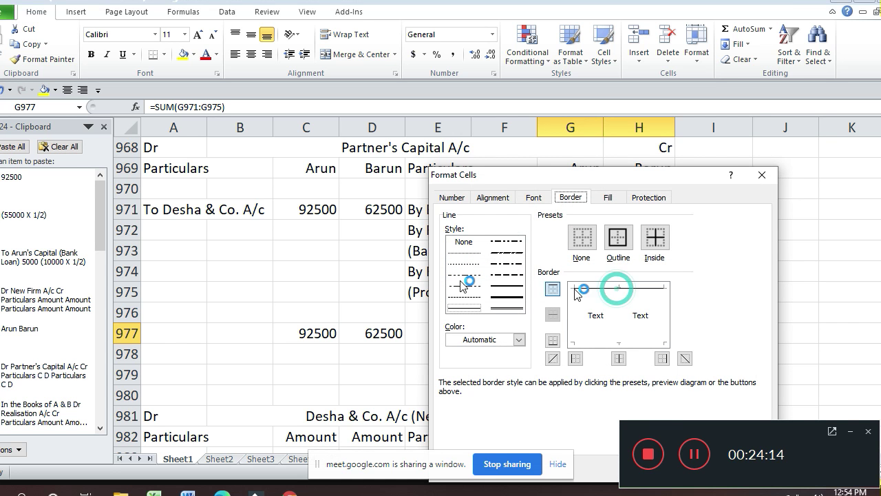
pyautogui.click(507, 285)
pyautogui.click(618, 288)
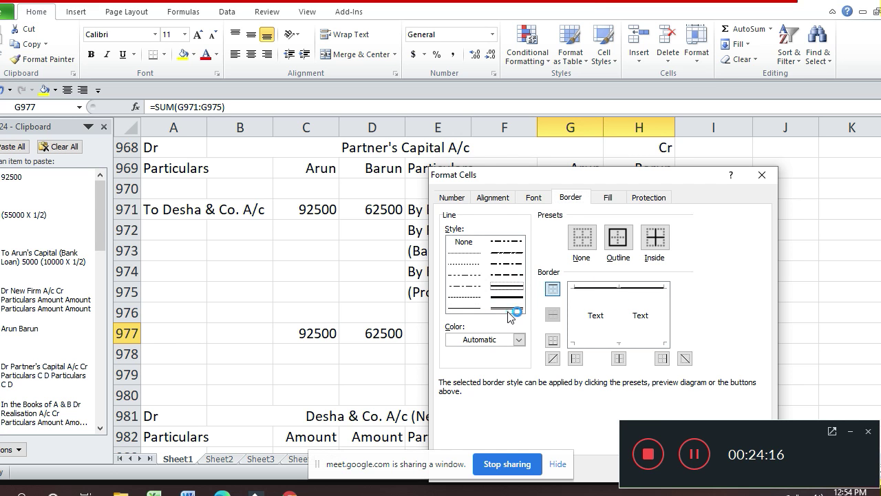
pyautogui.click(611, 348)
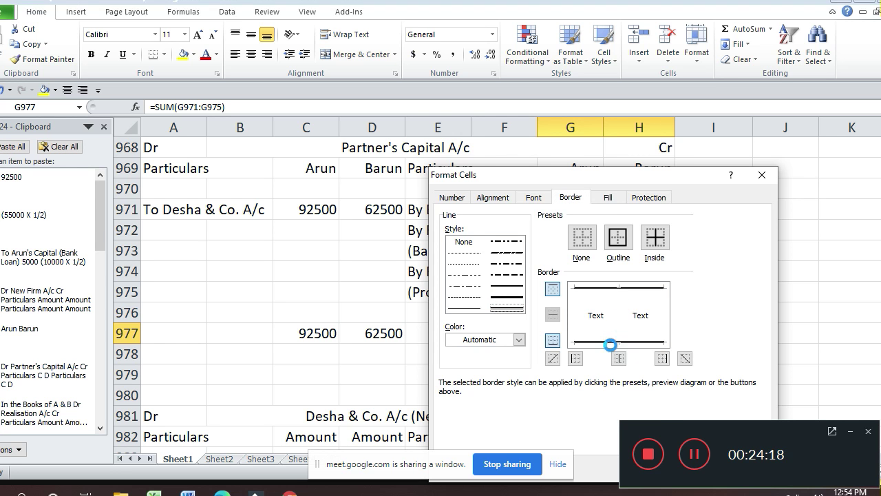
pyautogui.press('Return')
# - Apply the same single-top, double-bottom borders to the C977:D977 totals
pyautogui.press('Left')
pyautogui.press('Left')
pyautogui.press('Left')
pyautogui.press('Left')
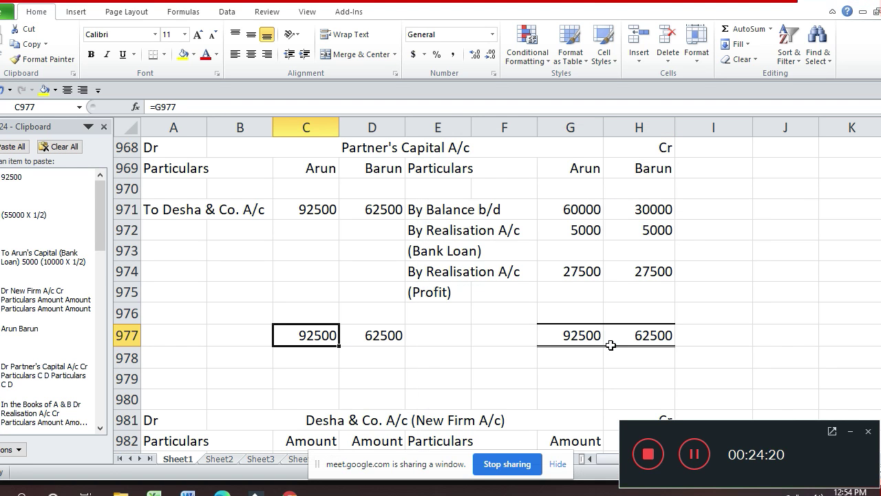
pyautogui.hotkey('shift', 'Right')
pyautogui.hotkey('ctrl', '1')
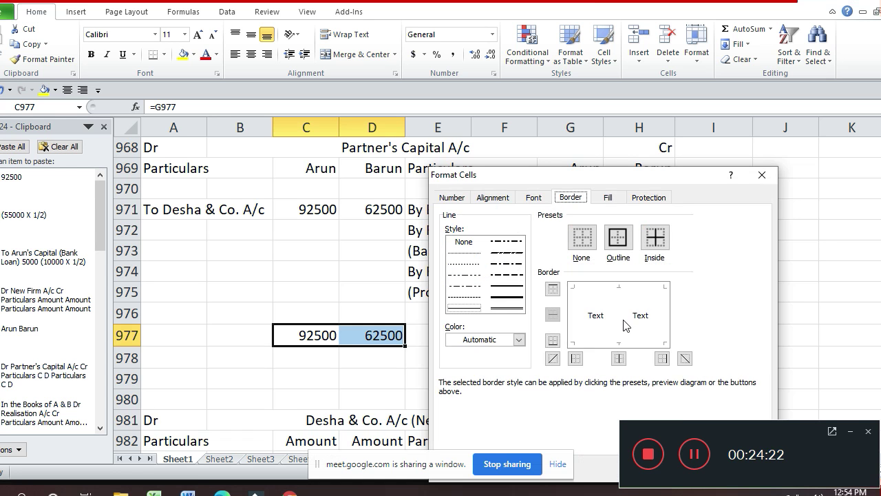
pyautogui.click(510, 285)
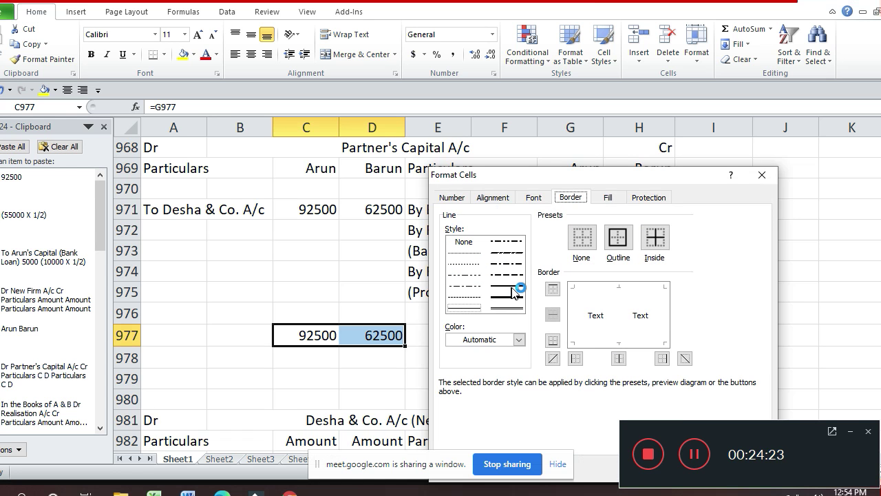
pyautogui.click(651, 286)
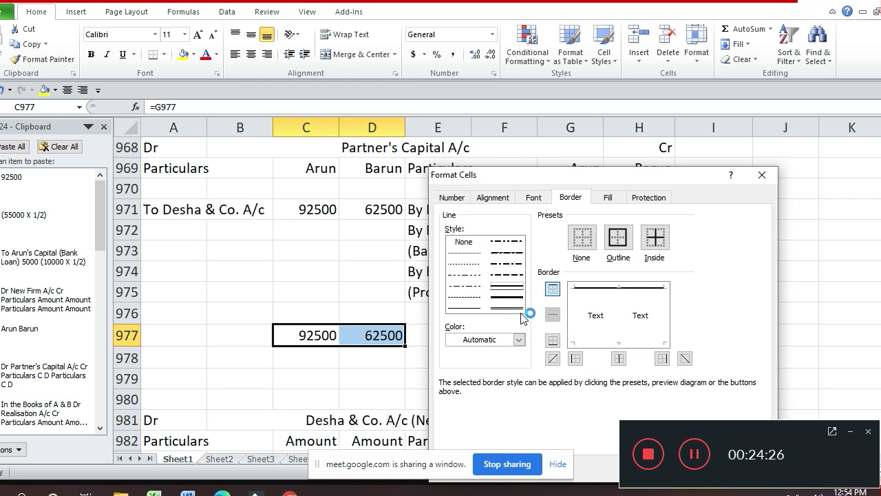
pyautogui.click(619, 359)
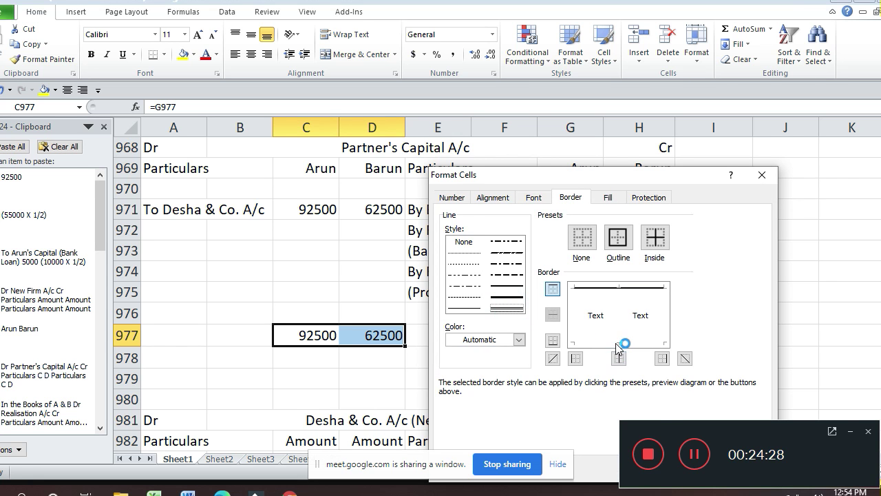
pyautogui.click(623, 342)
pyautogui.press('Return')
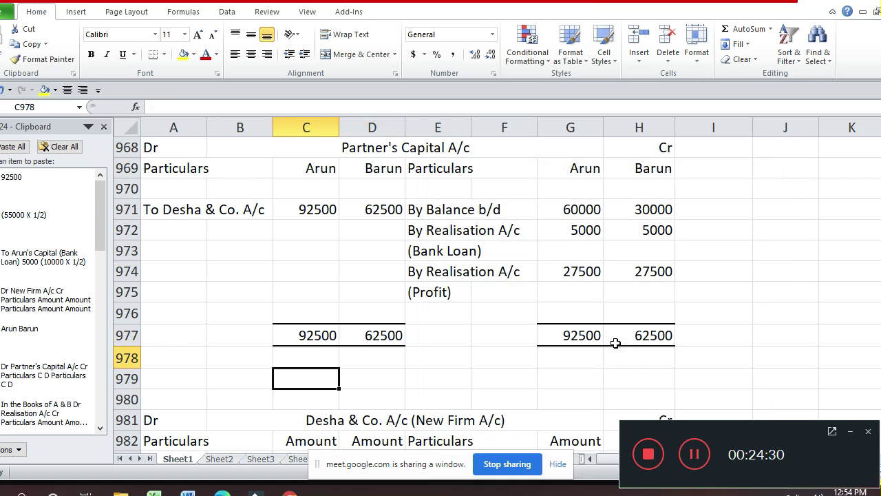
pyautogui.press('Down')
pyautogui.press('Down')
pyautogui.press('Down')
pyautogui.press('Down')
pyautogui.press('Down')
pyautogui.press('Down')
pyautogui.press('Down')
pyautogui.press('Down')
pyautogui.press('Down')
# - Enter By Arun's Capital in E984 with 92500 in H984
pyautogui.press('Up')
pyautogui.press('Up')
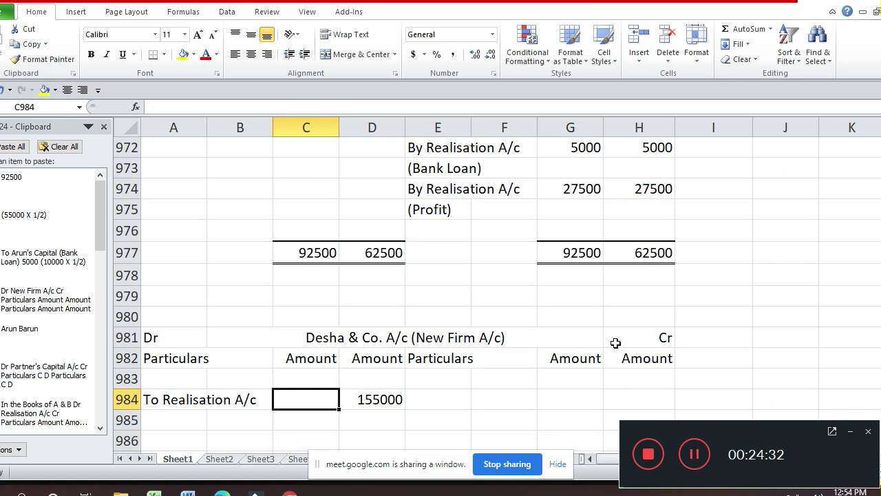
pyautogui.press('Right')
pyautogui.press('Right')
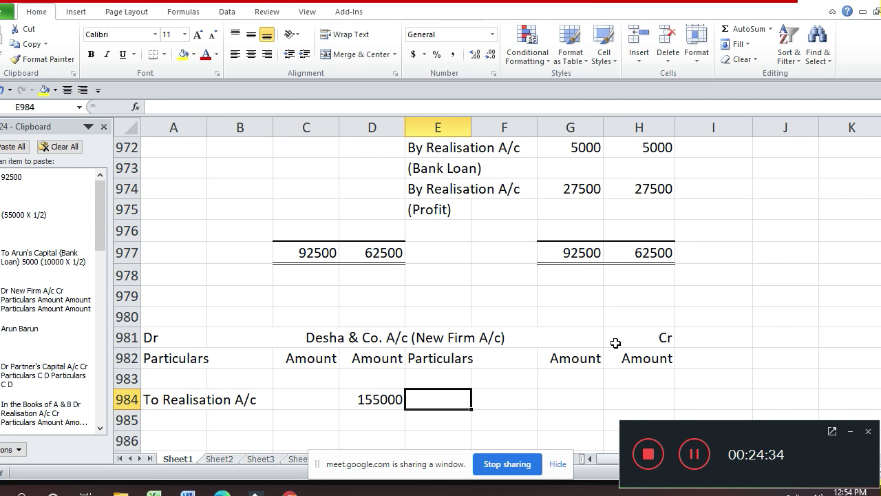
pyautogui.write('By A')
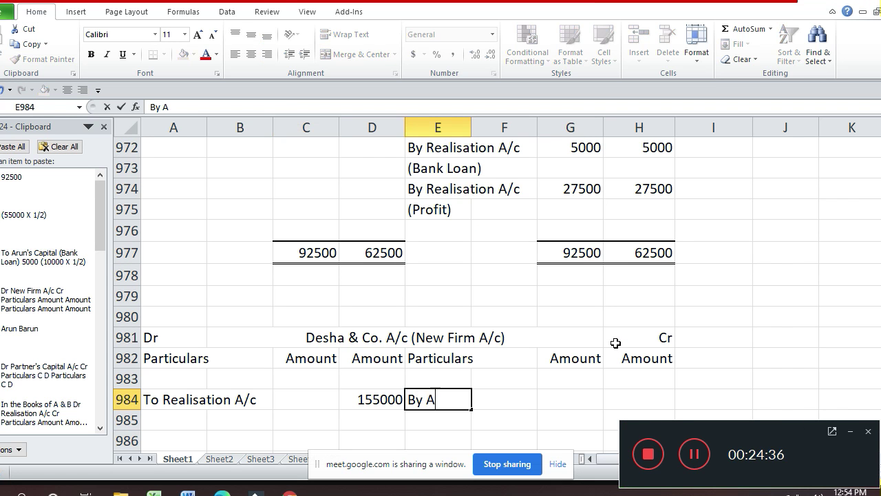
pyautogui.write("run's Capital")
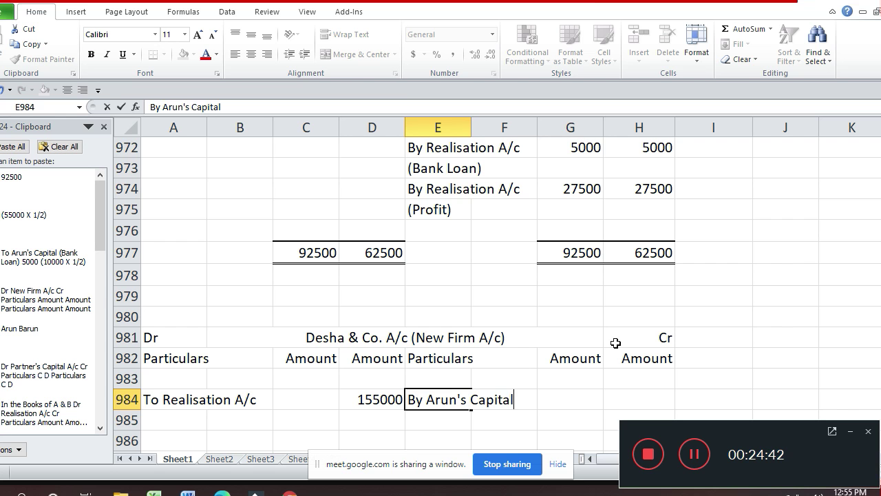
pyautogui.press('Return')
pyautogui.press('Up')
pyautogui.press('Right')
pyautogui.press('Right')
pyautogui.press('Right')
pyautogui.press('Right')
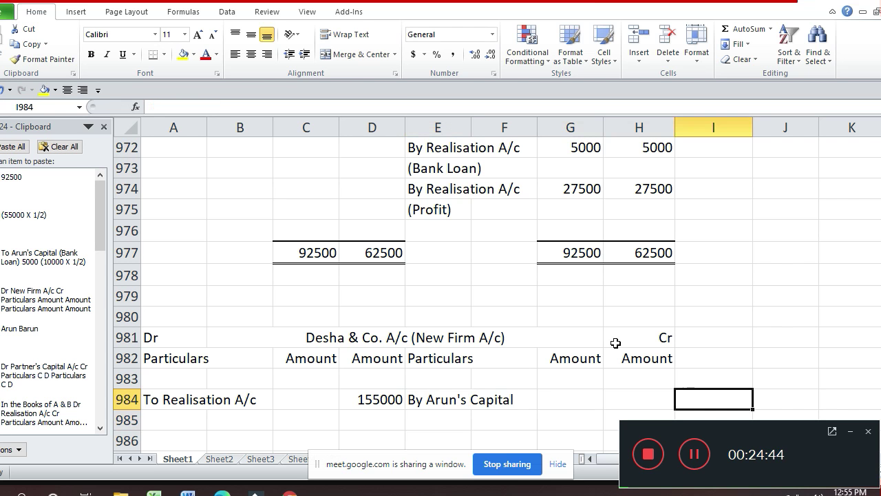
pyautogui.press('Left')
pyautogui.write('92500')
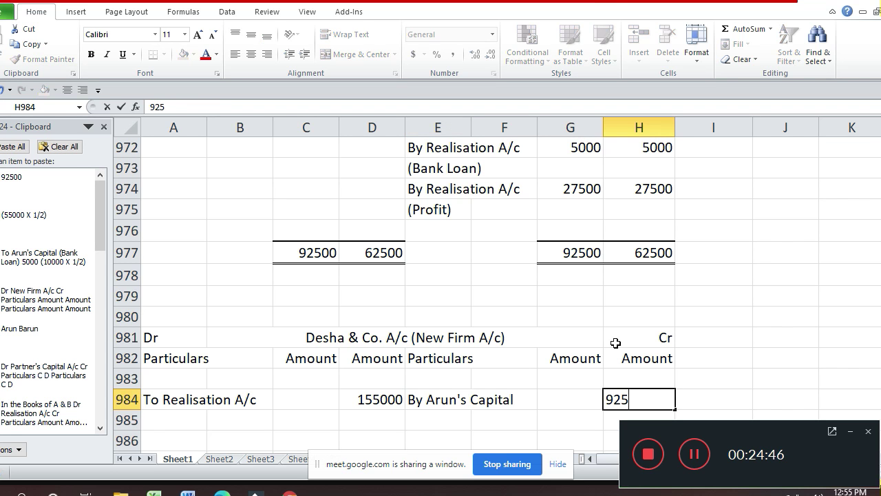
pyautogui.press('Return')
# - Enter the E985 particulars and correct them to read By Barun's Capital
pyautogui.press('Left')
pyautogui.press('Left')
pyautogui.press('Left')
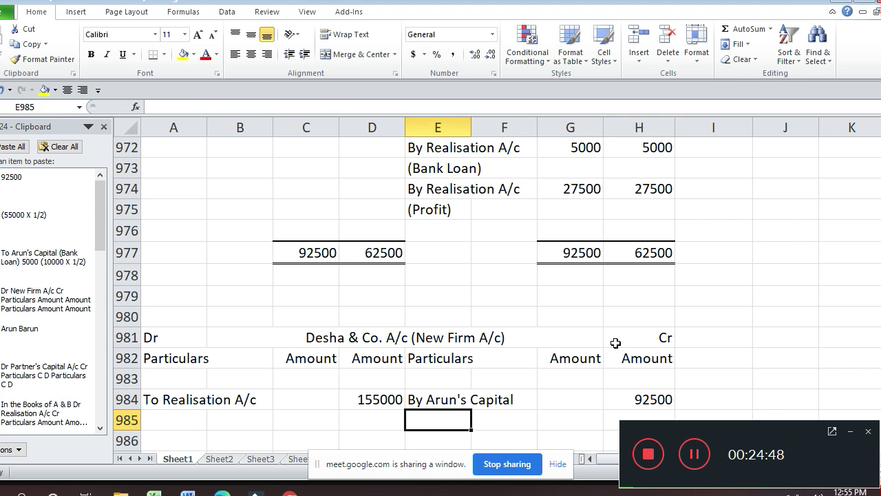
pyautogui.write("By Arun's Capital")
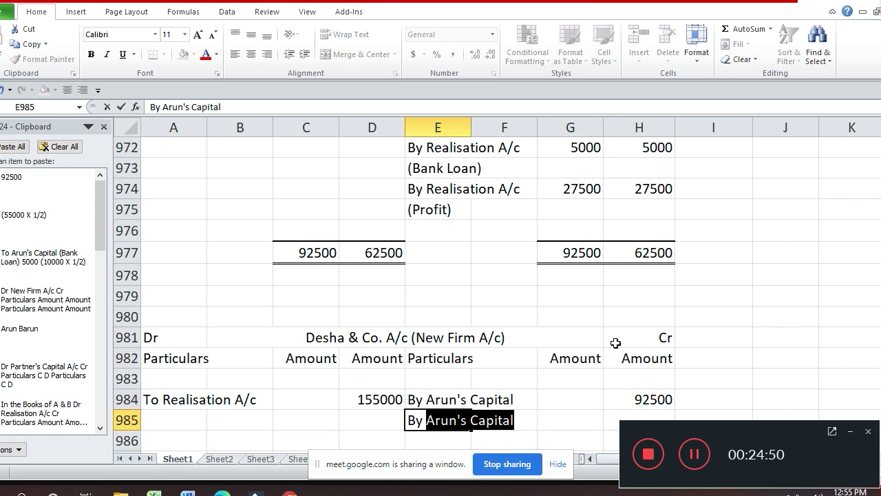
pyautogui.press('Left')
pyautogui.press('Up')
pyautogui.press('Right')
pyautogui.press('Down')
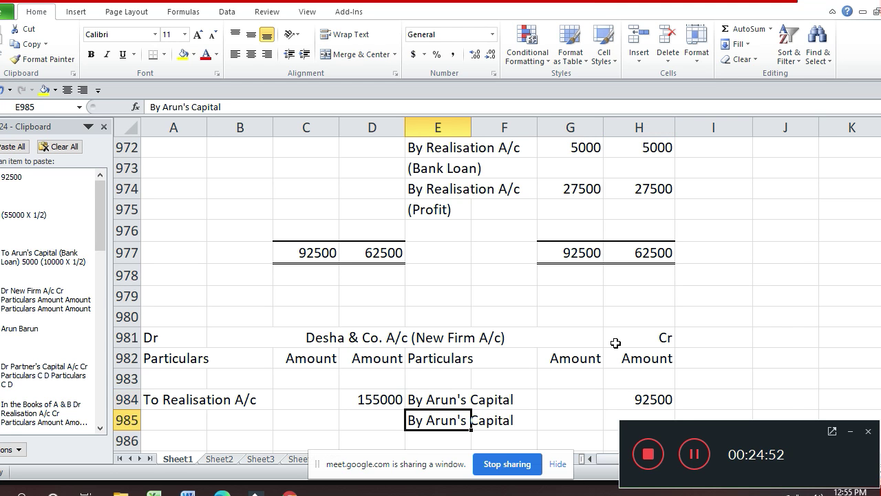
pyautogui.press('F2')
pyautogui.press('Left')
pyautogui.press('Left')
pyautogui.press('Left')
pyautogui.press('Left')
pyautogui.press('Left')
pyautogui.press('Left')
pyautogui.press('Left')
pyautogui.press('Left')
pyautogui.press('Left')
pyautogui.press('Left')
pyautogui.press('Left')
pyautogui.press('Left')
pyautogui.press('Left')
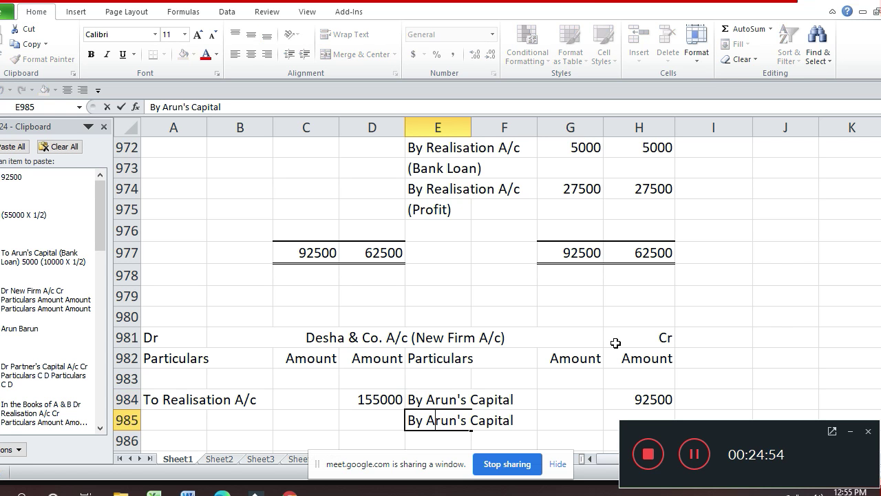
pyautogui.hotkey('shift', 'End')
pyautogui.hotkey('shift', 'Left')
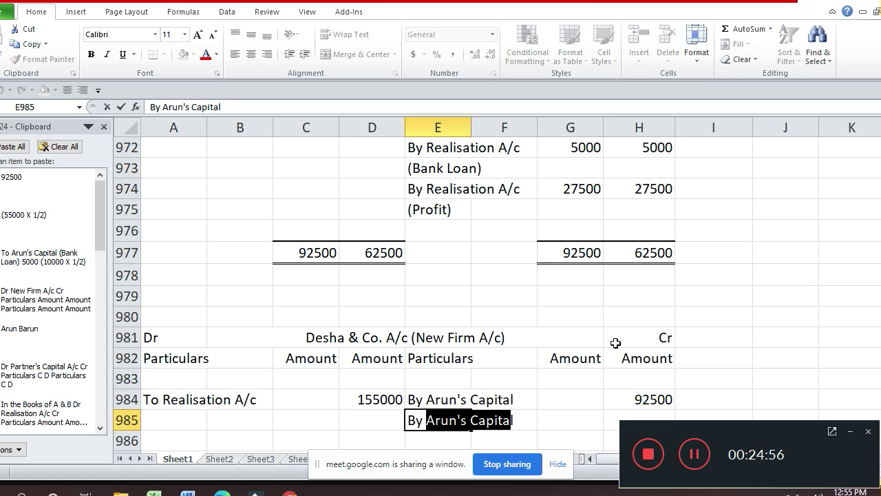
pyautogui.hotkey('shift', 'Left')
pyautogui.hotkey('shift', 'Left')
pyautogui.hotkey('shift', 'Left')
pyautogui.hotkey('shift', 'Left')
pyautogui.hotkey('shift', 'Left')
pyautogui.hotkey('shift', 'Left')
pyautogui.hotkey('shift', 'Left')
pyautogui.hotkey('shift', 'Left')
pyautogui.hotkey('shift', 'Left')
pyautogui.hotkey('shift', 'Left')
pyautogui.hotkey('shift', 'Left')
pyautogui.hotkey('shift', 'Left')
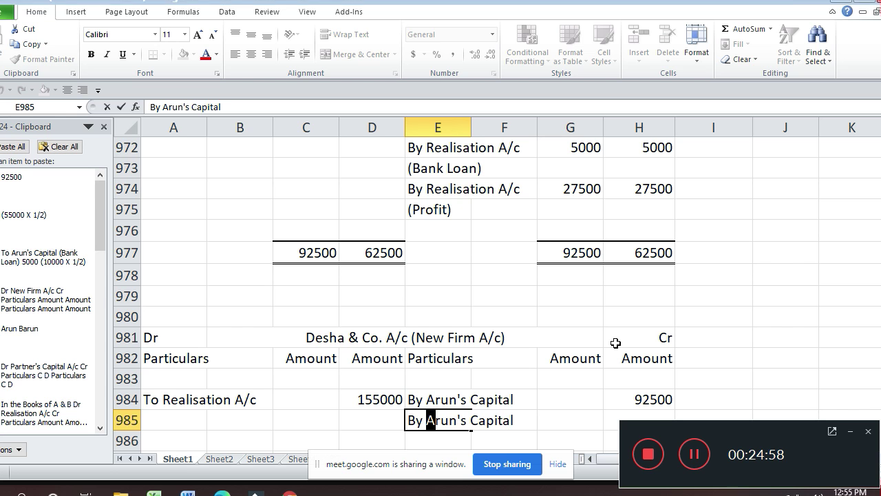
pyautogui.write('Ba')
pyautogui.press('Return')
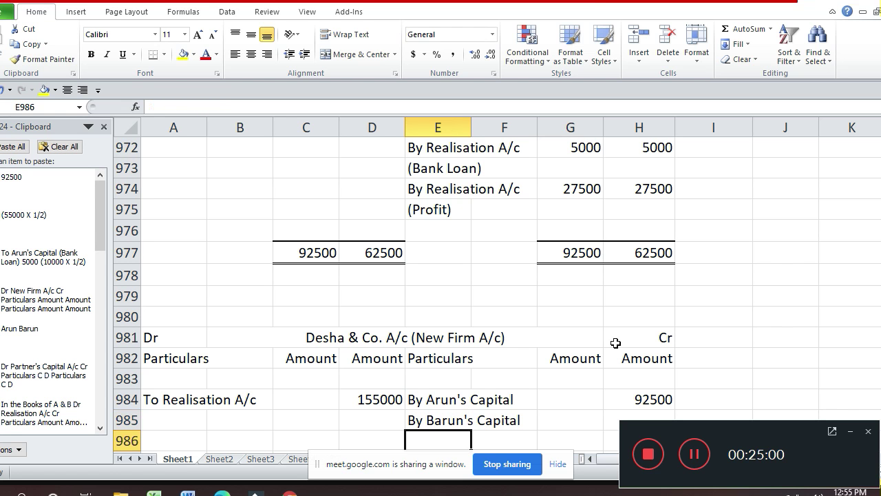
# - Enter 62500 as Barun's Capital amount in H985
pyautogui.press('Up')
pyautogui.press('Right')
pyautogui.press('Right')
pyautogui.press('Right')
pyautogui.write('62')
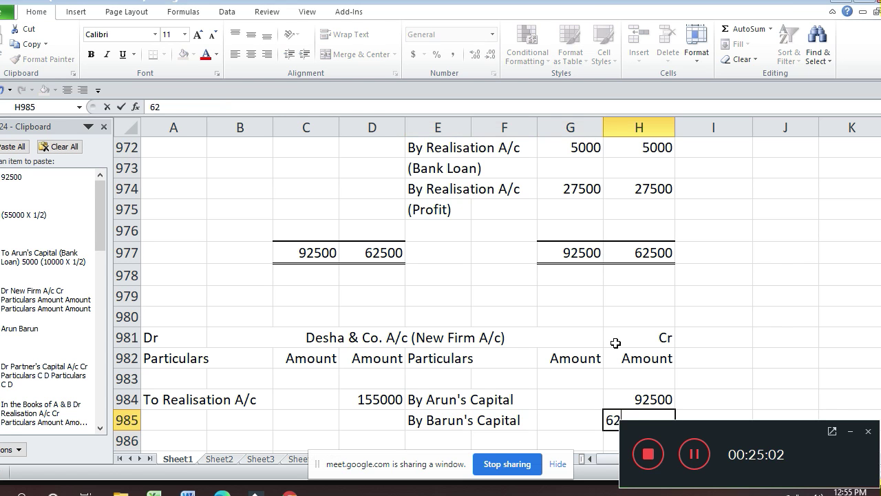
pyautogui.write('500')
pyautogui.press('Return')
pyautogui.scroll(-2, 616, 343)
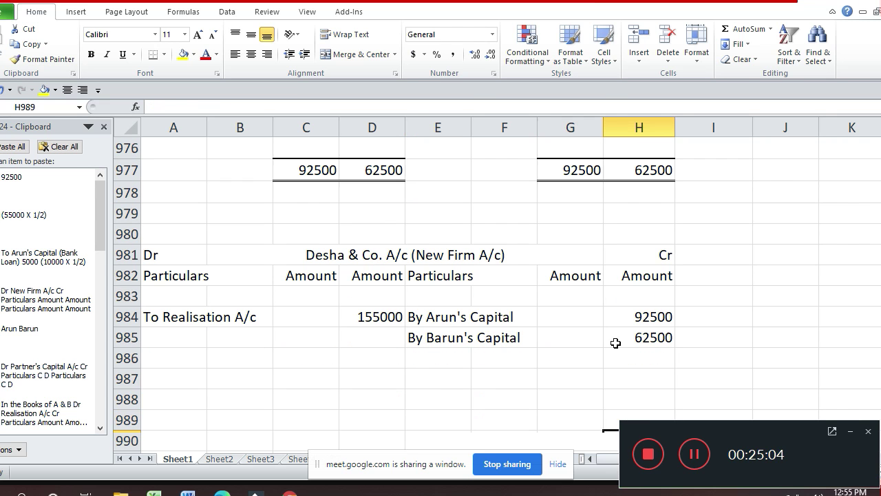
# - Enter the 155000 debit total in D987
pyautogui.press('Down')
pyautogui.press('Down')
pyautogui.press('Up')
pyautogui.press('Left')
pyautogui.press('Left')
pyautogui.press('Left')
pyautogui.press('Left')
pyautogui.write('15')
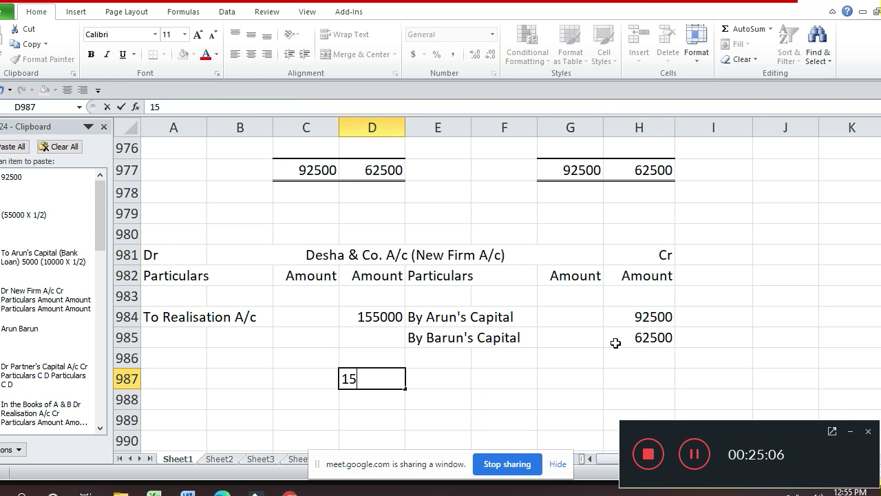
pyautogui.write('5000')
pyautogui.press('Return')
# - Give the D987 total a top border and a double bottom border
pyautogui.press('Up')
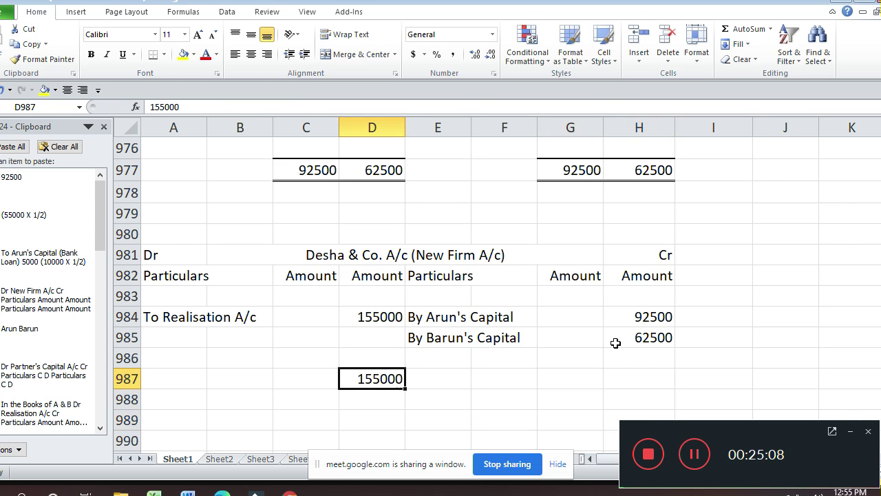
pyautogui.hotkey('ctrl', '1')
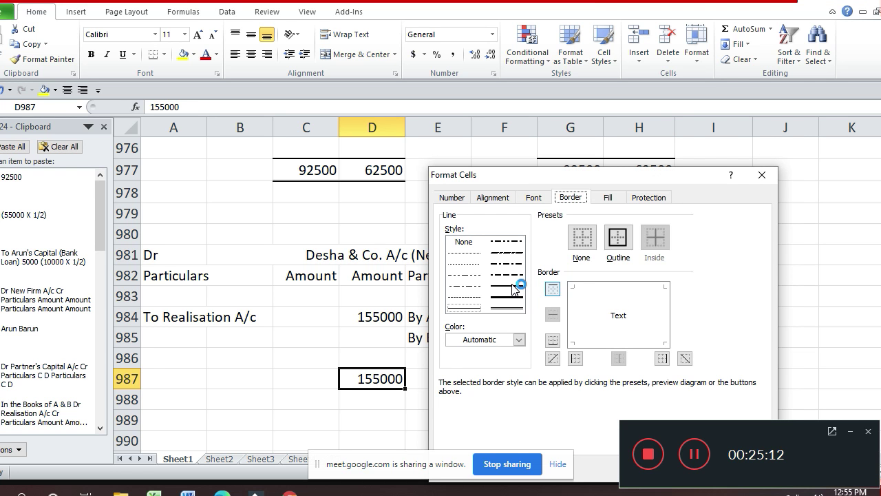
pyautogui.click(623, 285)
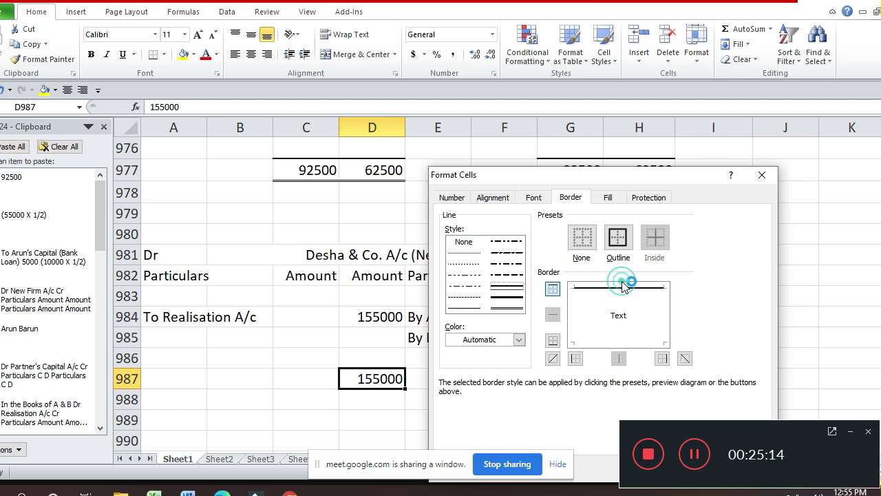
pyautogui.click(515, 312)
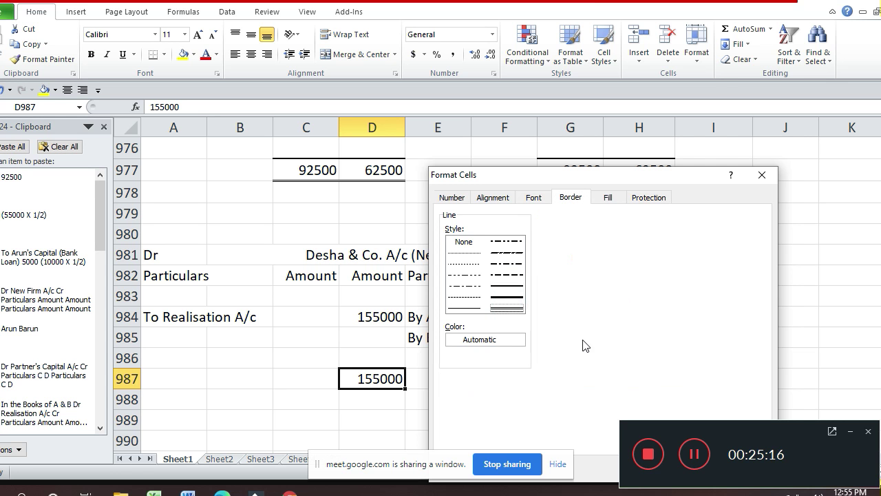
pyautogui.click(603, 344)
pyautogui.press('Return')
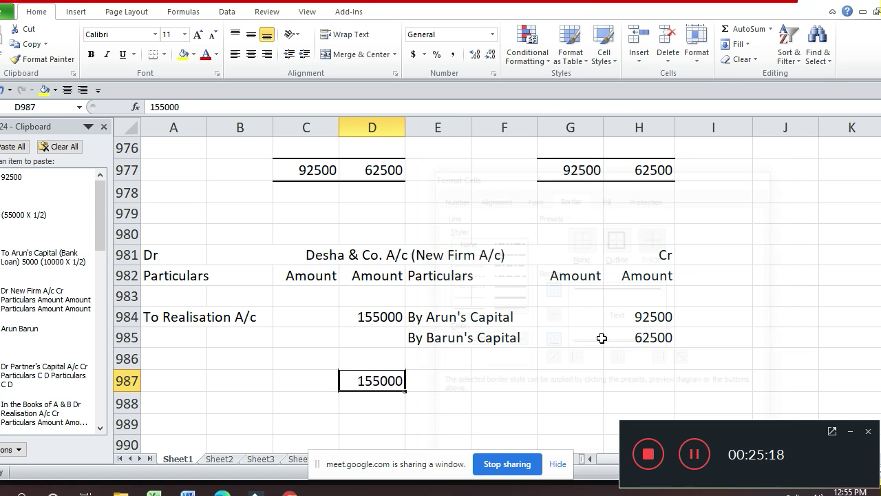
pyautogui.press('Return')
# - Copy the bordered 155000 total from D987 into the credit total cell H987
pyautogui.press('Up')
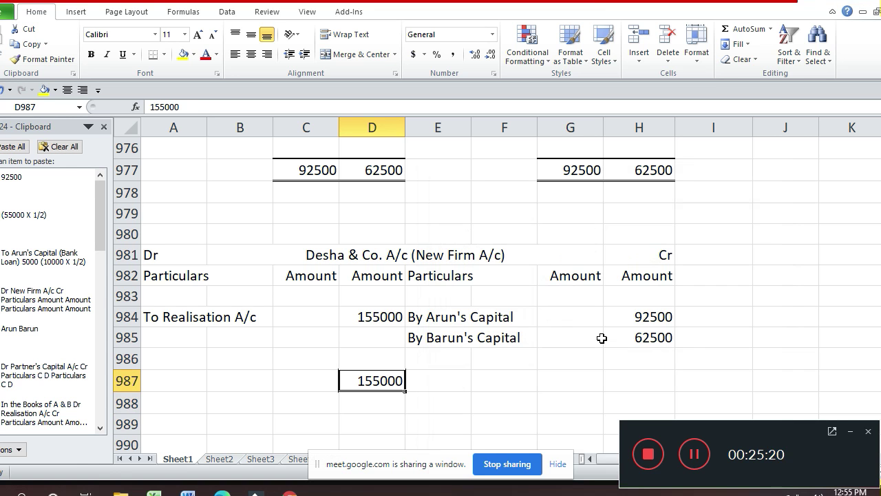
pyautogui.hotkey('ctrl', 'c')
pyautogui.press('Right')
pyautogui.press('Right')
pyautogui.press('Right')
pyautogui.press('Right')
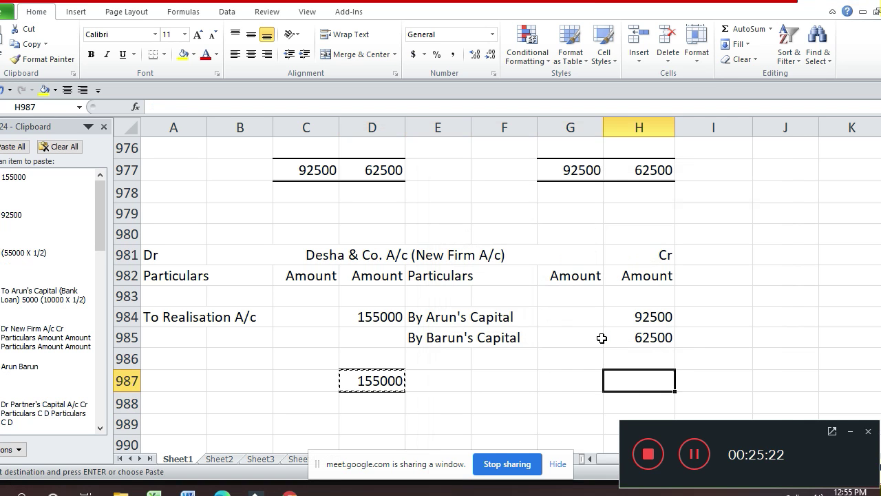
pyautogui.press('Return')
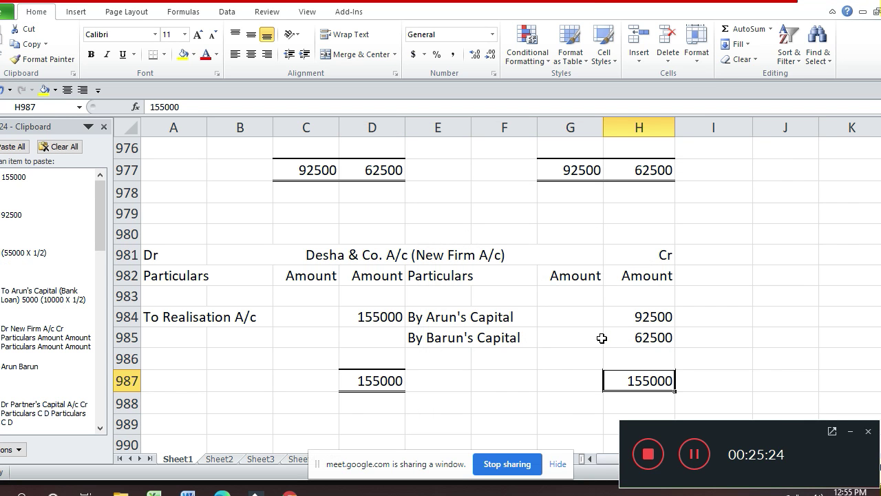
pyautogui.press('Up')
pyautogui.press('Up')
pyautogui.press('Up')
pyautogui.press('Up')
pyautogui.press('Up')
pyautogui.press('Up')
pyautogui.press('Up')
pyautogui.press('Up')
pyautogui.press('Up')
pyautogui.press('Up')
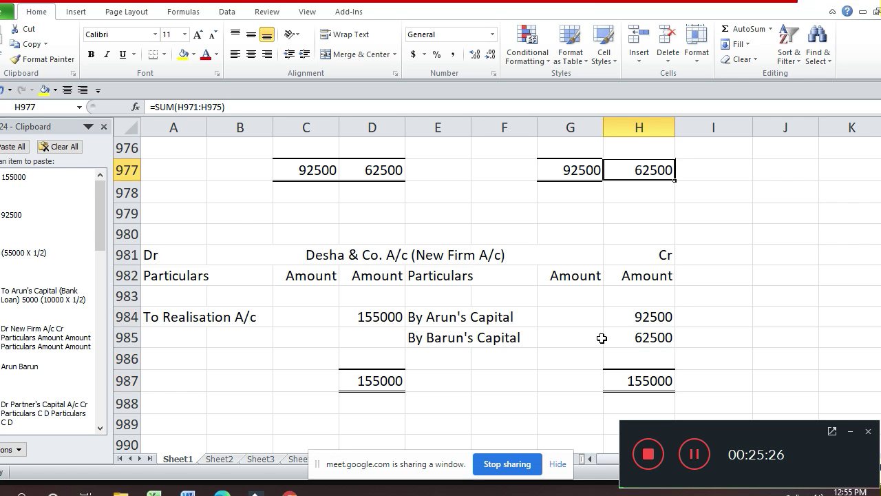
pyautogui.press('Up')
pyautogui.press('Up')
pyautogui.press('Up')
pyautogui.press('Up')
pyautogui.press('Up')
pyautogui.press('Up')
pyautogui.press('Up')
pyautogui.press('Up')
pyautogui.press('Up')
pyautogui.press('Up')
pyautogui.press('Up')
pyautogui.press('Up')
pyautogui.press('Up')
pyautogui.press('Up')
pyautogui.press('Up')
pyautogui.press('Up')
pyautogui.press('Up')
pyautogui.press('Up')
pyautogui.press('Up')
pyautogui.press('Up')
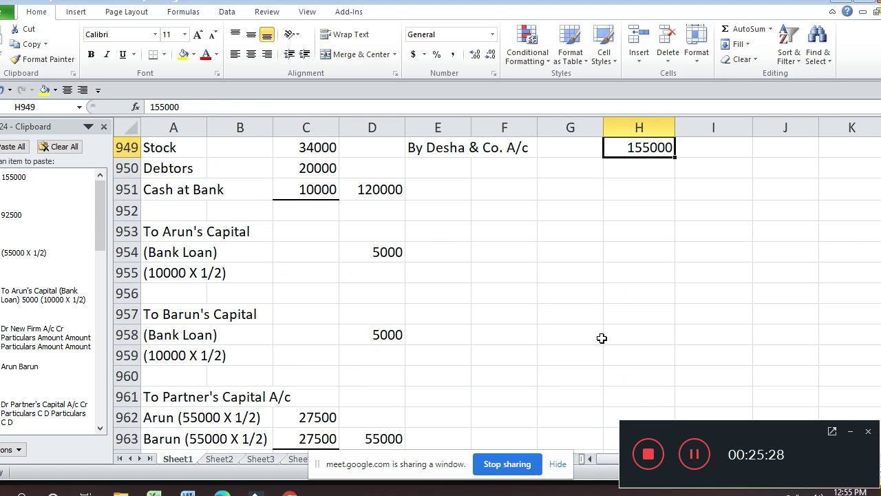
# - Copy the Realisation A/c heading block from row 941 and paste it at A989
pyautogui.press('Up')
pyautogui.press('Up')
pyautogui.press('Up')
pyautogui.press('Up')
pyautogui.press('Up')
pyautogui.press('Up')
pyautogui.press('Up')
pyautogui.press('Up')
pyautogui.press('Up')
pyautogui.press('Up')
pyautogui.press('Up')
pyautogui.press('Up')
pyautogui.press('Up')
pyautogui.press('Up')
pyautogui.press('Up')
pyautogui.press('Up')
pyautogui.press('Down')
pyautogui.press('Down')
pyautogui.press('Down')
pyautogui.press('Down')
pyautogui.press('Down')
pyautogui.press('Down')
pyautogui.press('Down')
pyautogui.press('Down')
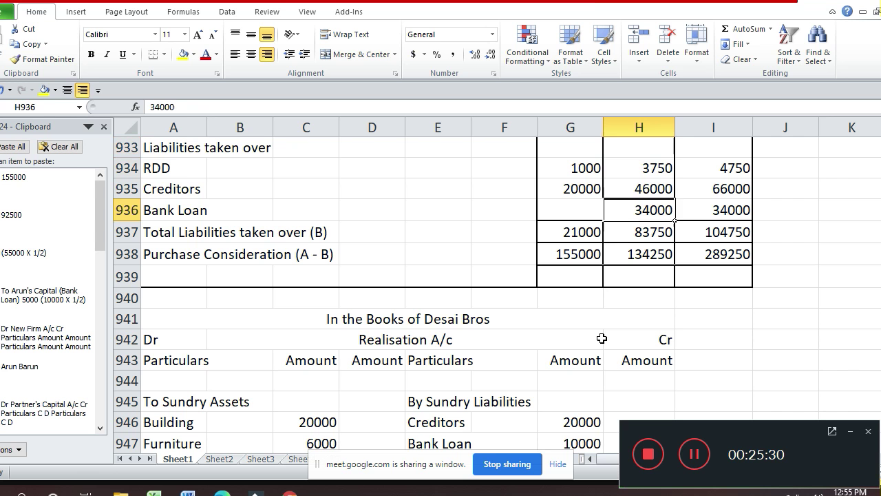
pyautogui.hotkey('shift', 'Down')
pyautogui.hotkey('shift', 'Down')
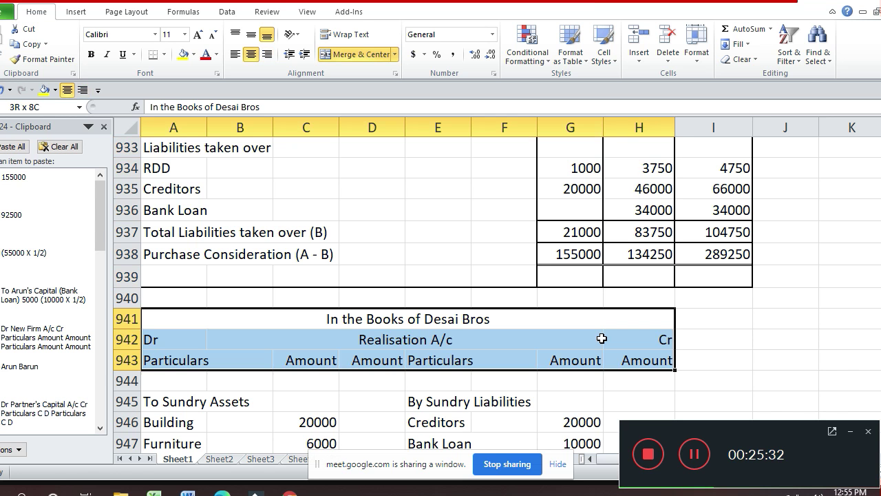
pyautogui.hotkey('shift', 'Down')
pyautogui.hotkey('ctrl', 'c')
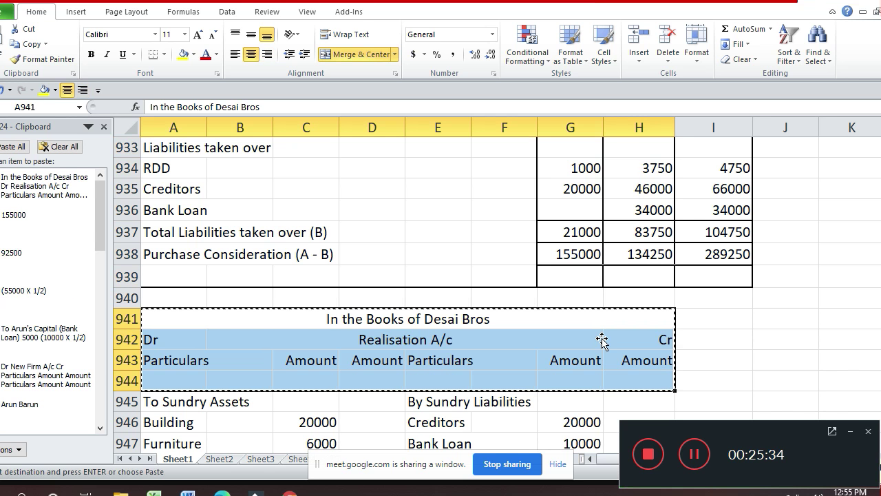
pyautogui.press('Down')
pyautogui.press('Down')
pyautogui.press('Down')
pyautogui.press('Down')
pyautogui.press('Down')
pyautogui.press('Down')
pyautogui.press('Down')
pyautogui.press('Down')
pyautogui.press('Down')
pyautogui.press('Down')
pyautogui.press('Down')
pyautogui.press('Down')
pyautogui.press('Down')
pyautogui.press('Down')
pyautogui.press('Down')
pyautogui.press('Down')
pyautogui.press('Down')
pyautogui.press('Down')
pyautogui.press('Down')
pyautogui.press('Down')
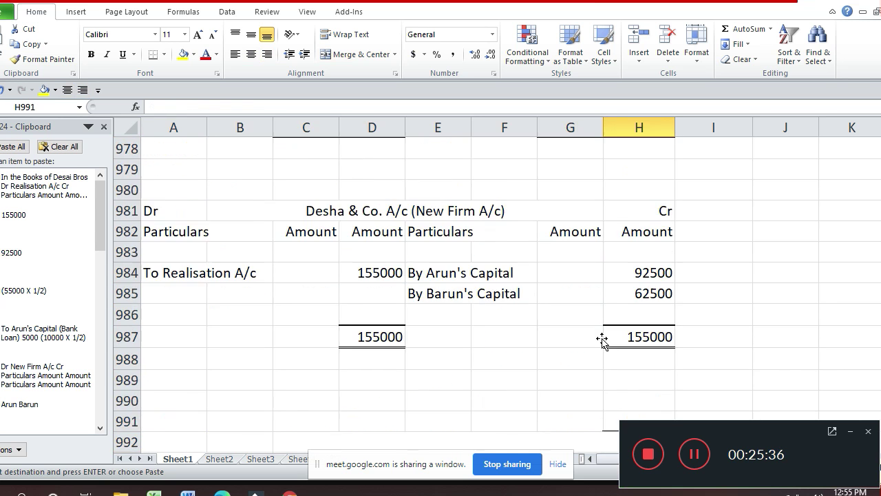
pyautogui.press('Up')
pyautogui.press('Up')
pyautogui.press('Up')
pyautogui.press('Up')
pyautogui.press('Up')
pyautogui.press('Up')
pyautogui.press('Up')
pyautogui.press('Up')
pyautogui.press('Up')
pyautogui.press('Up')
pyautogui.press('Left')
pyautogui.press('Left')
pyautogui.press('Left')
pyautogui.press('Left')
pyautogui.press('Left')
pyautogui.press('Left')
pyautogui.press('Left')
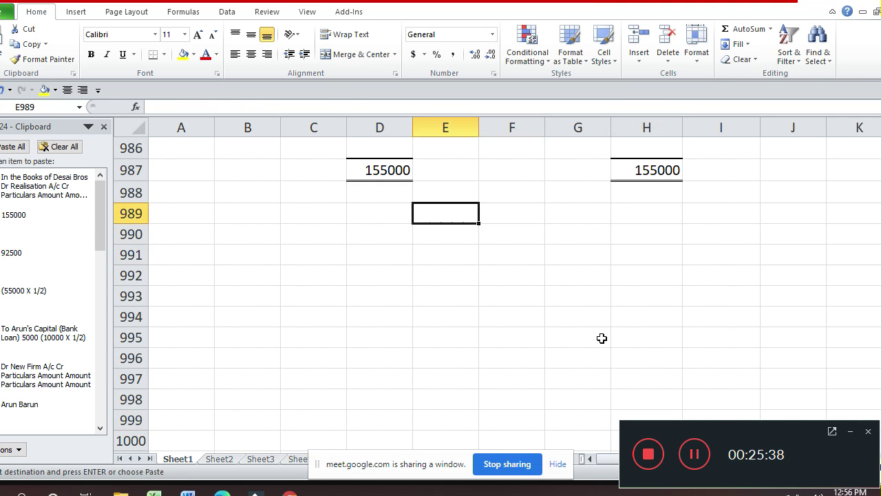
pyautogui.hotkey('ctrl', 'v')
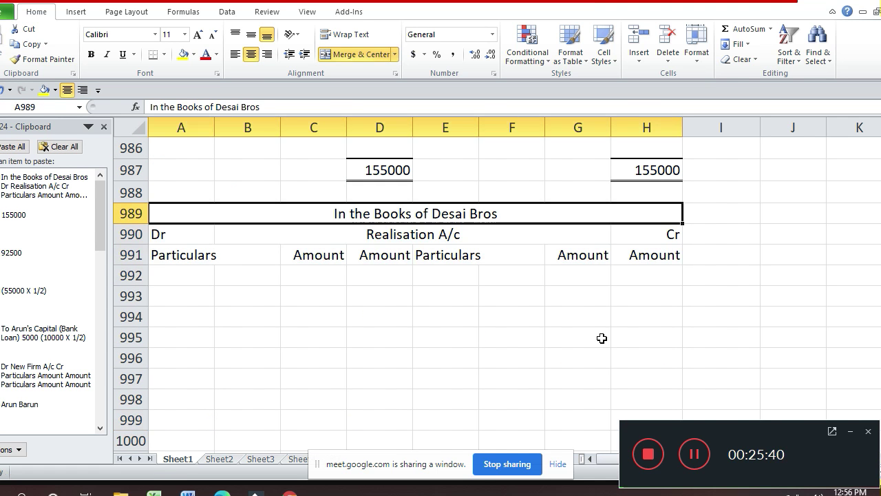
# - Change the pasted title's firm name from Desai Bros to Shah Traders
pyautogui.press('F2')
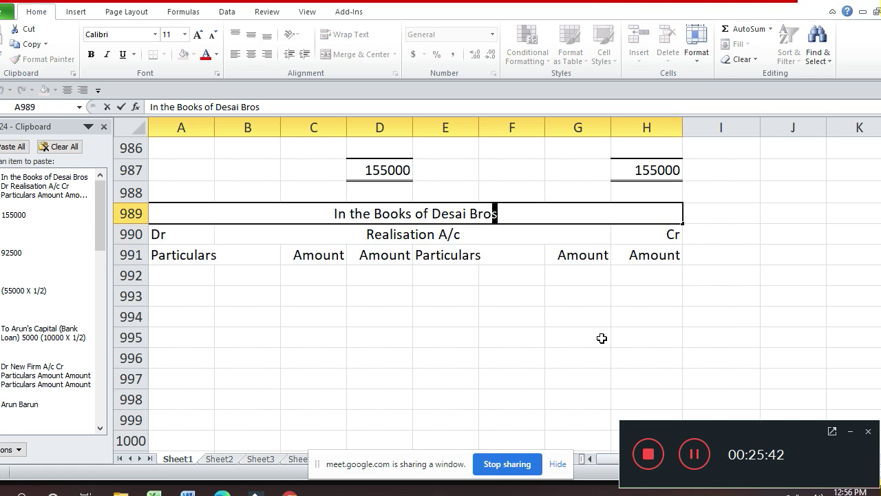
pyautogui.hotkey('shift', 'Left')
pyautogui.hotkey('shift', 'Left')
pyautogui.hotkey('shift', 'Left')
pyautogui.hotkey('shift', 'Left')
pyautogui.hotkey('shift', 'Left')
pyautogui.hotkey('shift', 'Left')
pyautogui.hotkey('shift', 'Left')
pyautogui.hotkey('shift', 'Left')
pyautogui.hotkey('shift', 'Left')
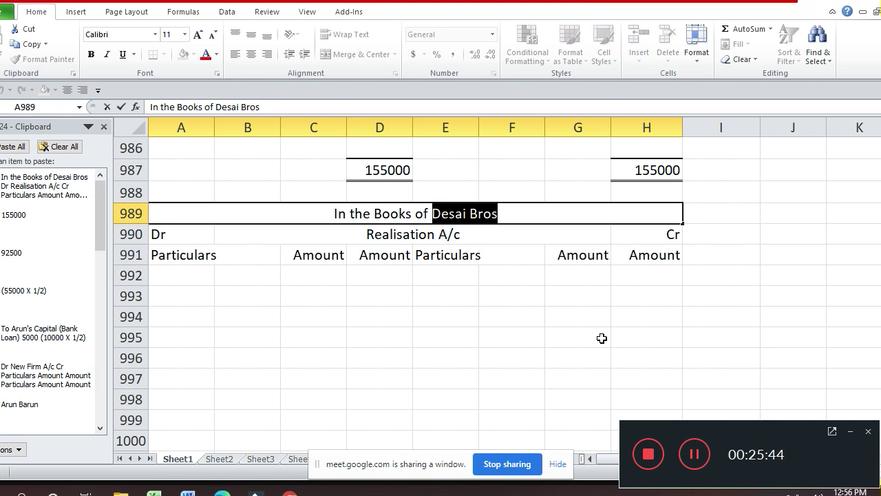
pyautogui.write('Shah ')
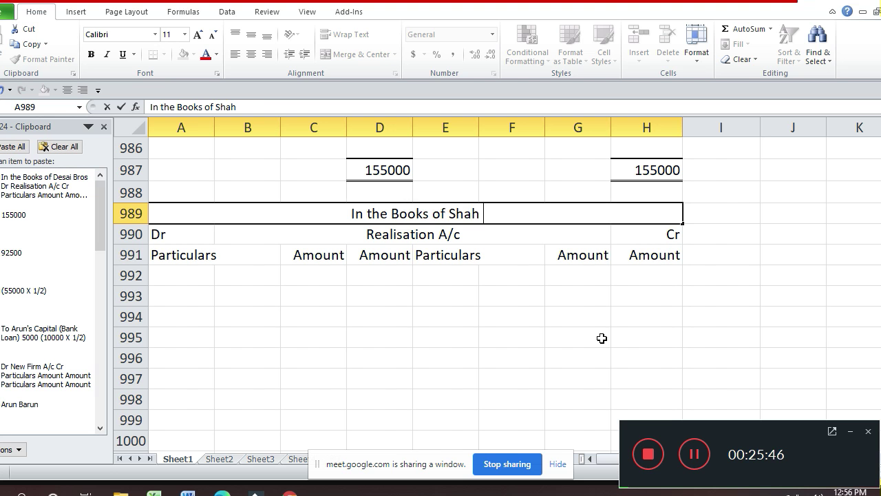
pyautogui.write('Trader')
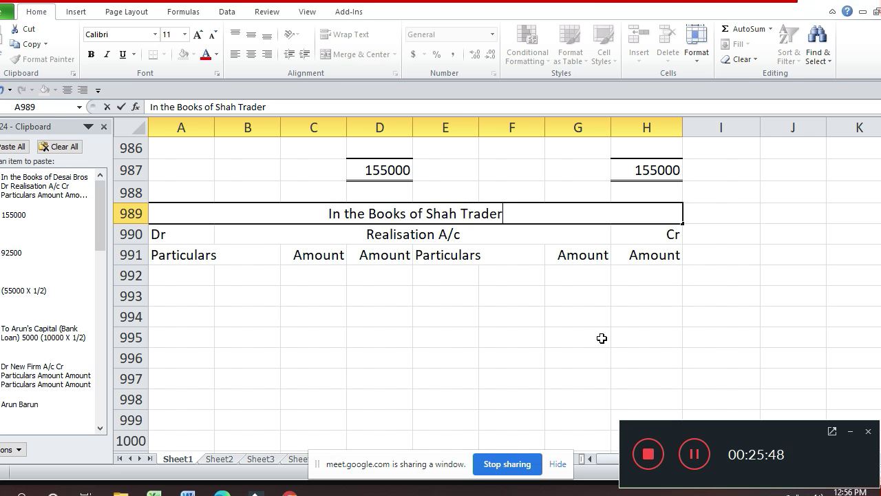
pyautogui.write('s')
pyautogui.press('Return')
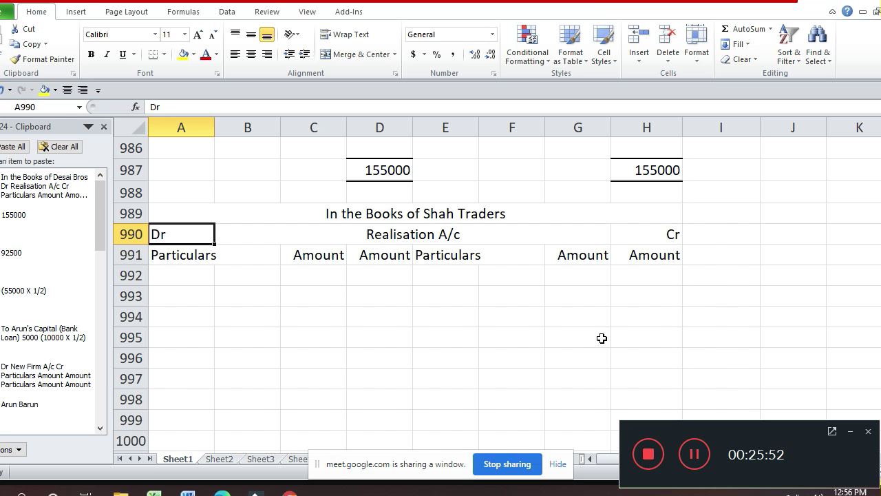
pyautogui.press('Up')
pyautogui.press('Up')
pyautogui.press('Up')
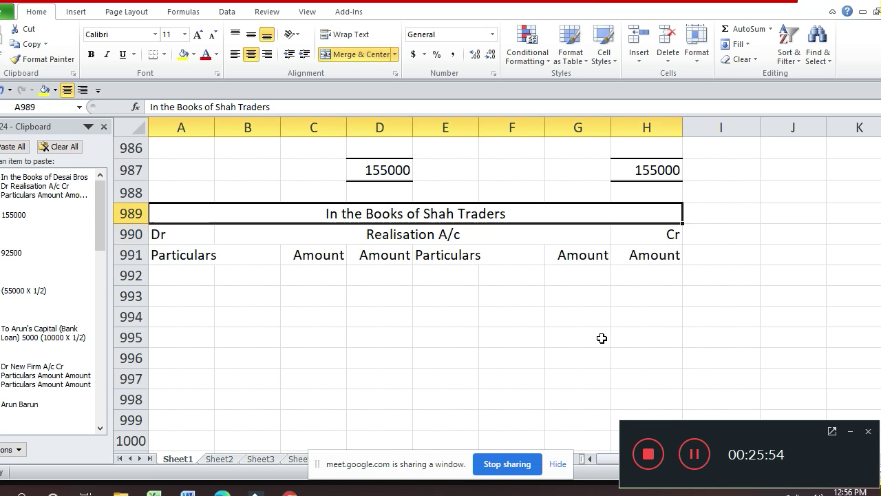
# - Copy the three Partner's Capital A/c heading rows across columns A to H
pyautogui.press('Up')
pyautogui.press('Up')
pyautogui.press('Up')
pyautogui.press('Up')
pyautogui.press('Up')
pyautogui.press('Up')
pyautogui.press('Up')
pyautogui.press('Up')
pyautogui.press('Up')
pyautogui.press('Up')
pyautogui.press('Up')
pyautogui.press('Up')
pyautogui.press('Up')
pyautogui.press('Up')
pyautogui.press('Up')
pyautogui.press('Up')
pyautogui.press('Up')
pyautogui.press('Up')
pyautogui.press('Up')
pyautogui.press('Up')
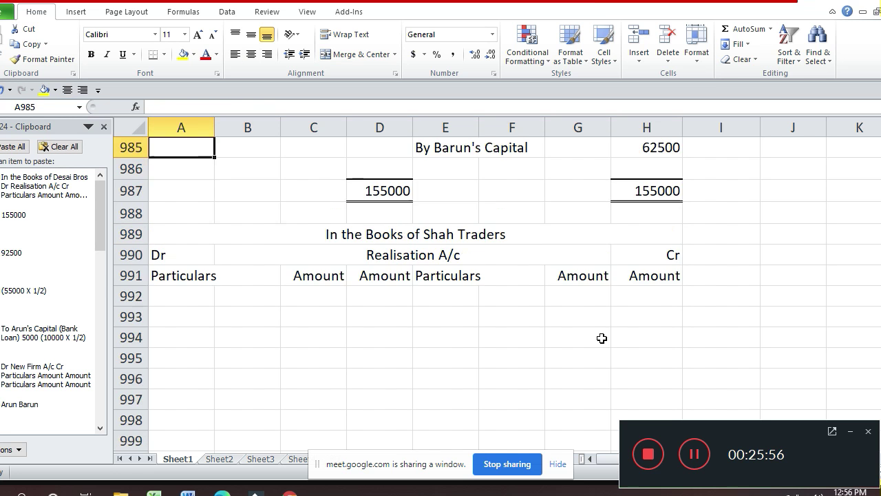
pyautogui.press('Up')
pyautogui.press('Up')
pyautogui.press('Up')
pyautogui.press('Up')
pyautogui.press('Up')
pyautogui.press('Up')
pyautogui.press('Up')
pyautogui.press('Up')
pyautogui.press('Up')
pyautogui.press('Up')
pyautogui.press('Up')
pyautogui.press('Up')
pyautogui.press('Up')
pyautogui.press('Up')
pyautogui.press('Up')
pyautogui.press('Up')
pyautogui.press('Up')
pyautogui.press('Up')
pyautogui.press('Up')
pyautogui.press('Up')
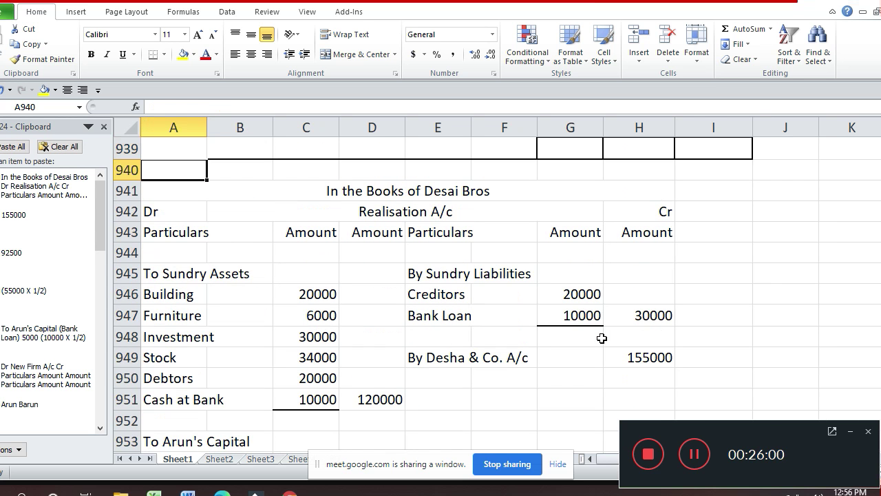
pyautogui.press('Down')
pyautogui.press('Down')
pyautogui.press('Down')
pyautogui.press('Down')
pyautogui.press('Down')
pyautogui.press('Down')
pyautogui.press('Down')
pyautogui.press('Down')
pyautogui.press('Down')
pyautogui.press('Down')
pyautogui.press('Down')
pyautogui.press('Down')
pyautogui.press('Down')
pyautogui.press('Down')
pyautogui.press('Down')
pyautogui.press('Down')
pyautogui.press('Down')
pyautogui.press('Down')
pyautogui.press('Down')
pyautogui.press('Down')
pyautogui.press('Up')
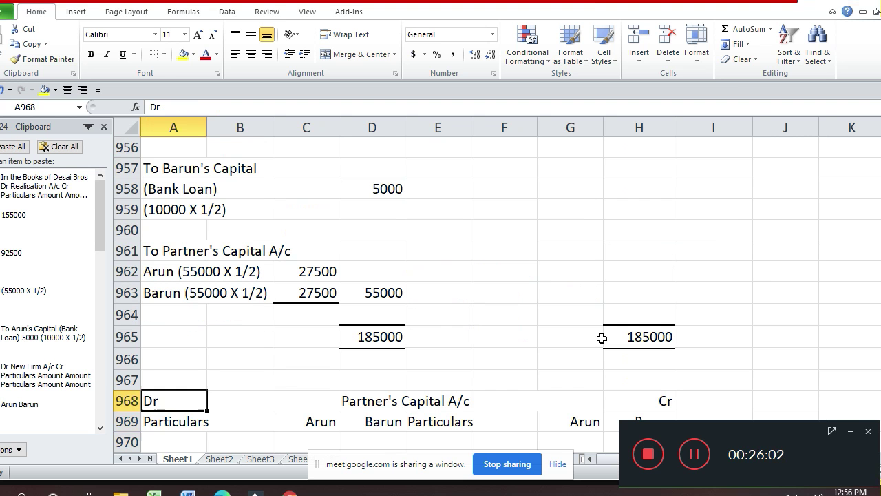
pyautogui.hotkey('shift', 'Down')
pyautogui.hotkey('shift', 'Down')
pyautogui.hotkey('shift', 'Down')
pyautogui.hotkey('shift', 'Up')
pyautogui.hotkey('shift', 'Right')
pyautogui.hotkey('shift', 'Right')
pyautogui.hotkey('shift', 'Right')
pyautogui.hotkey('shift', 'Right')
pyautogui.hotkey('shift', 'Right')
pyautogui.hotkey('shift', 'Right')
pyautogui.hotkey('shift', 'Right')
pyautogui.hotkey('shift', 'Right')
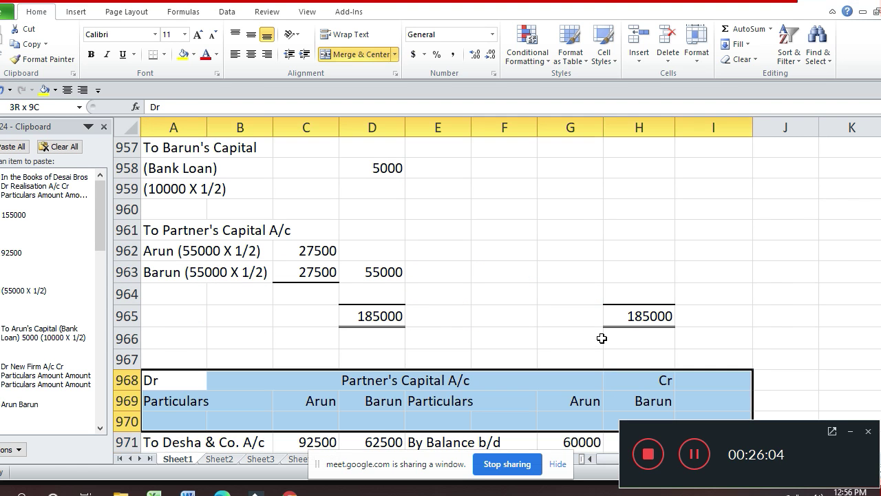
pyautogui.hotkey('shift', 'Left')
pyautogui.hotkey('ctrl', 'c')
# - Paste the Partner's Capital heading block at A1012
pyautogui.press('Down')
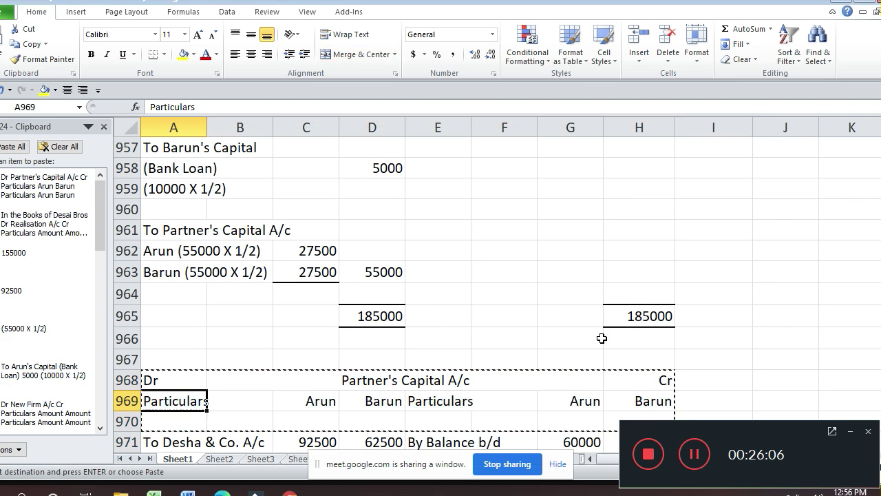
pyautogui.press('Down')
pyautogui.press('Down')
pyautogui.press('Down')
pyautogui.press('Down')
pyautogui.press('Down')
pyautogui.press('Down')
pyautogui.press('Down')
pyautogui.press('Down')
pyautogui.press('Down')
pyautogui.press('Down')
pyautogui.press('Down')
pyautogui.press('Down')
pyautogui.press('Down')
pyautogui.press('Down')
pyautogui.press('Down')
pyautogui.press('Down')
pyautogui.press('Down')
pyautogui.press('Down')
pyautogui.press('Down')
pyautogui.press('Down')
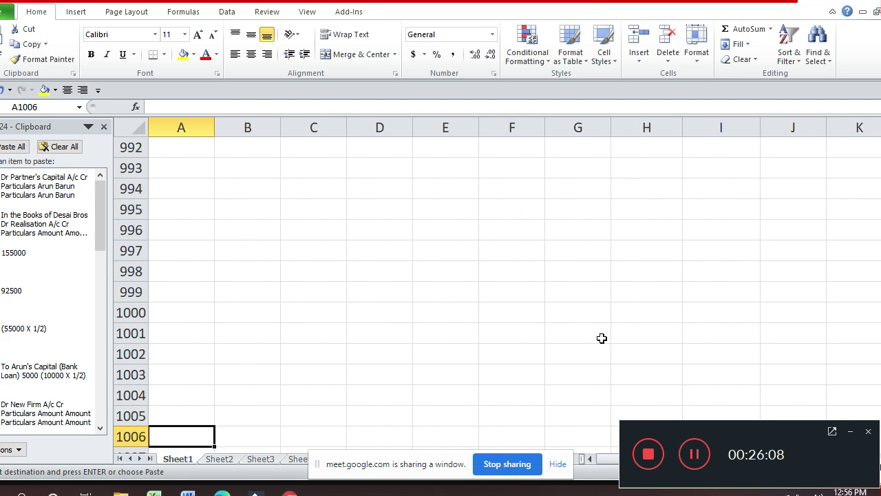
pyautogui.press('Up')
pyautogui.press('Up')
pyautogui.press('Up')
pyautogui.press('Up')
pyautogui.press('Up')
pyautogui.press('Up')
pyautogui.press('Up')
pyautogui.press('Up')
pyautogui.press('Up')
pyautogui.press('Up')
pyautogui.press('Up')
pyautogui.press('Up')
pyautogui.press('Up')
pyautogui.press('Up')
pyautogui.press('Up')
pyautogui.press('Up')
pyautogui.press('Up')
pyautogui.press('Up')
pyautogui.press('Up')
pyautogui.press('Up')
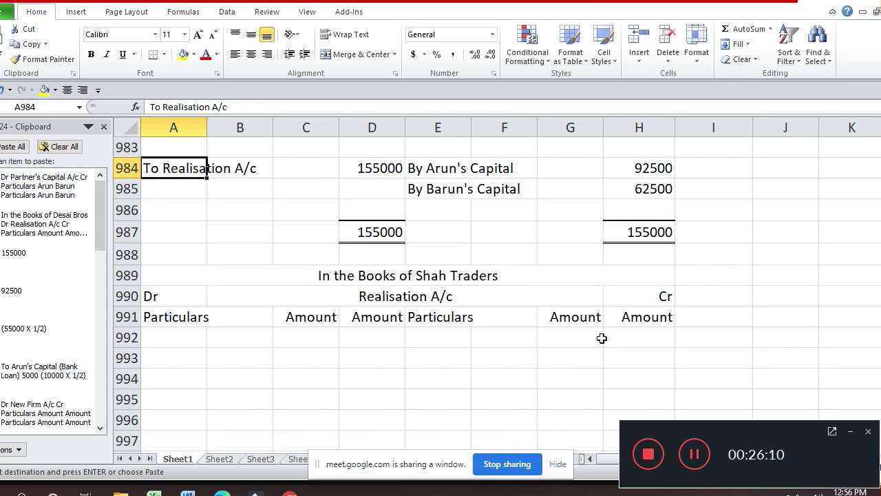
pyautogui.press('Down')
pyautogui.press('Down')
pyautogui.press('Down')
pyautogui.press('Down')
pyautogui.press('Down')
pyautogui.press('Down')
pyautogui.press('Down')
pyautogui.press('Down')
pyautogui.press('Down')
pyautogui.press('Down')
pyautogui.press('Down')
pyautogui.press('Down')
pyautogui.press('Down')
pyautogui.press('Down')
pyautogui.press('Down')
pyautogui.press('Down')
pyautogui.press('Down')
pyautogui.press('Down')
pyautogui.press('Down')
pyautogui.press('Down')
pyautogui.press('Down')
pyautogui.press('Down')
pyautogui.press('Down')
pyautogui.press('Down')
pyautogui.press('Down')
pyautogui.press('Down')
pyautogui.press('Down')
pyautogui.press('Down')
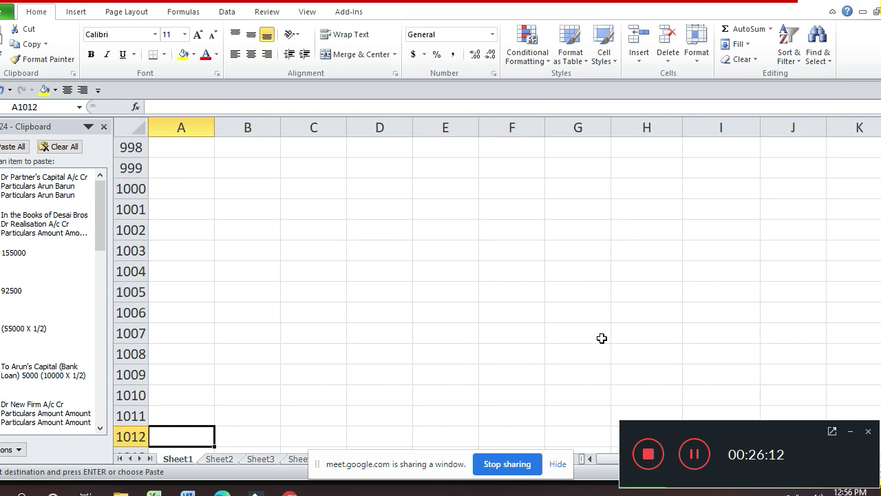
pyautogui.press('Up')
pyautogui.press('Down')
pyautogui.press('Return')
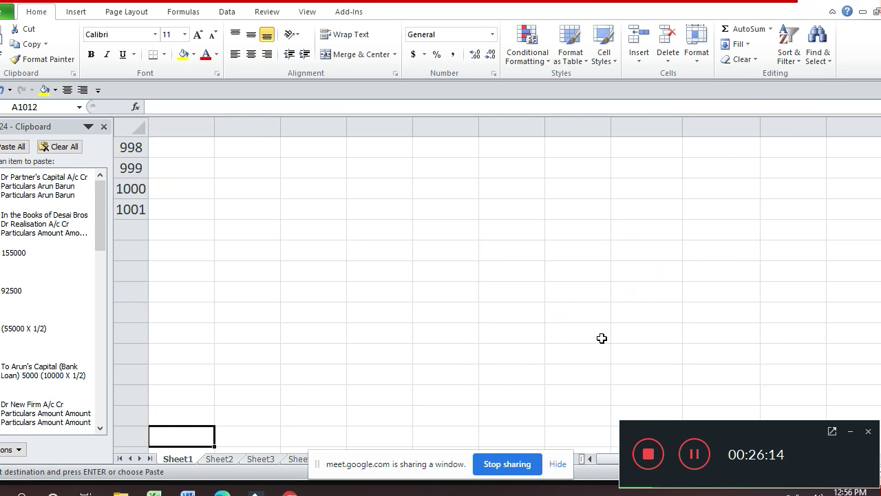
pyautogui.press('Down')
pyautogui.press('Down')
# - Clear B1013 and enter partner headings Tarun in C1013 and Varun in D1013
pyautogui.press('Up')
pyautogui.press('Right')
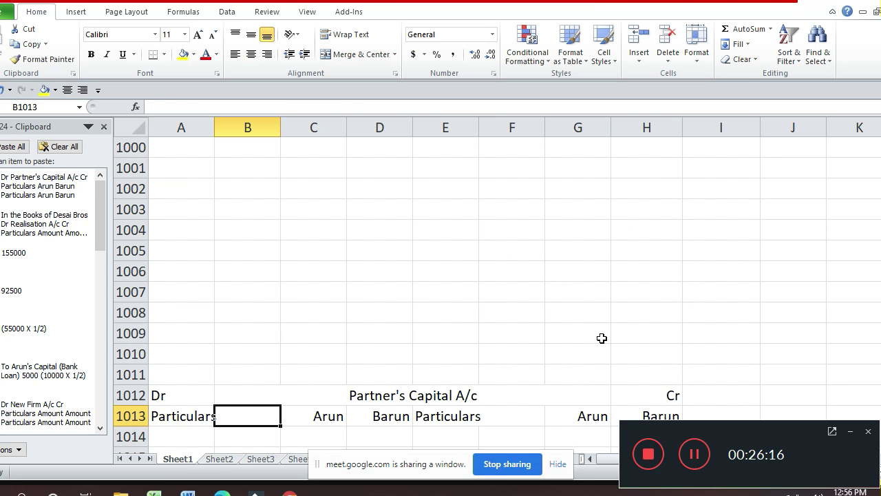
pyautogui.press('Delete')
pyautogui.press('Right')
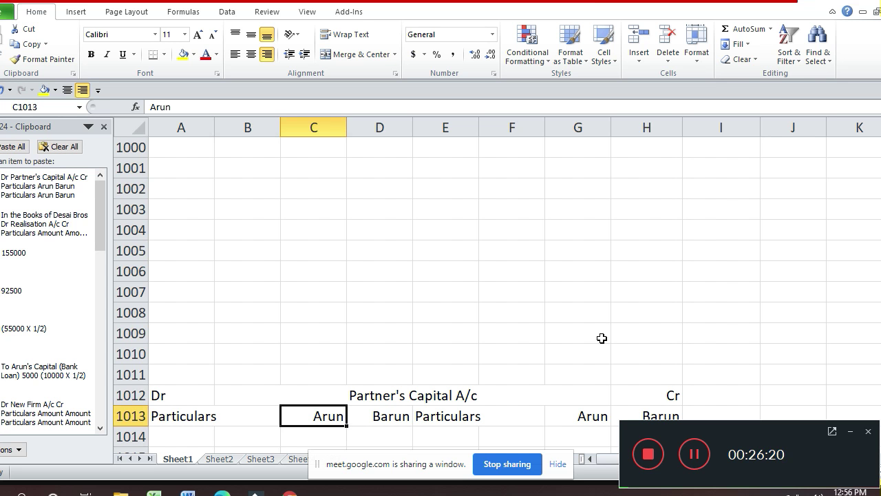
pyautogui.write('Tar')
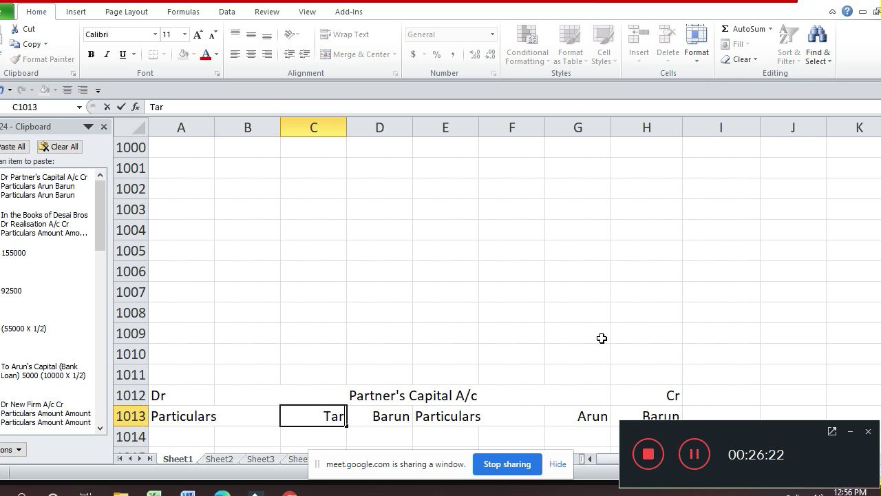
pyautogui.write('un')
pyautogui.press('Return')
pyautogui.press('Up')
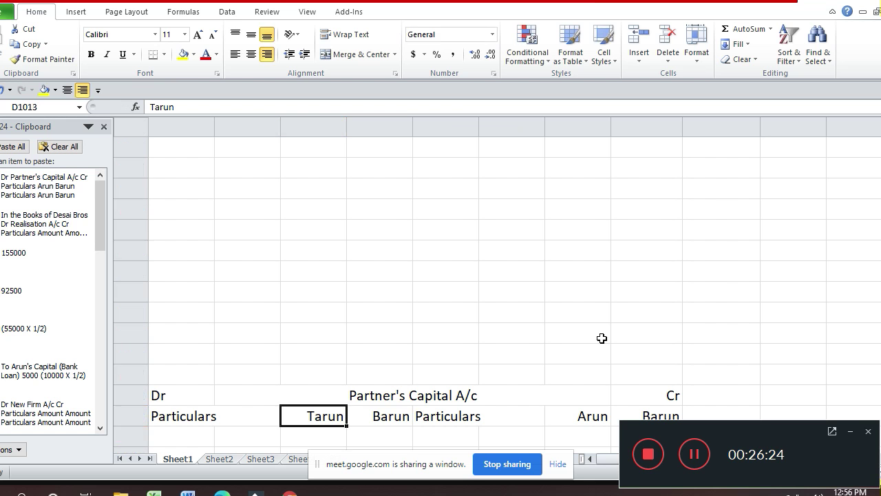
pyautogui.press('Right')
pyautogui.write('Varun')
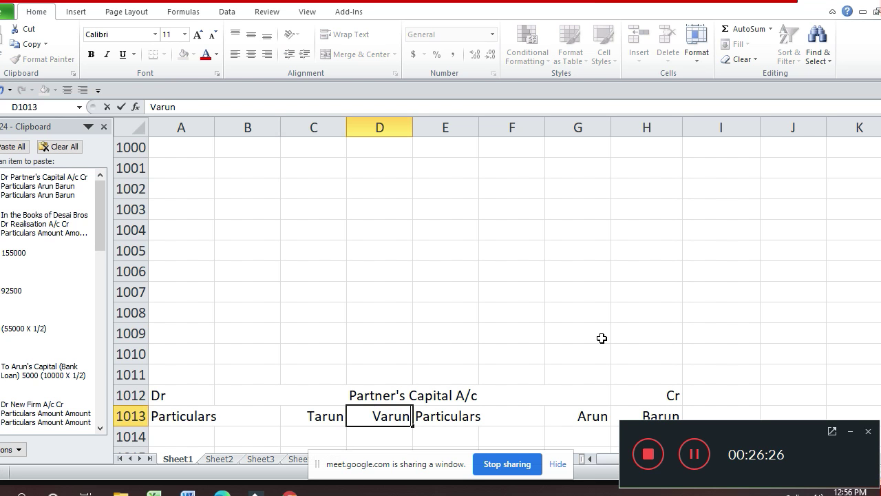
pyautogui.press('Return')
# - Copy the Tarun and Varun headings over the credit-side Arun and Barun columns
pyautogui.press('Up')
pyautogui.press('Left')
pyautogui.hotkey('shift', 'Right')
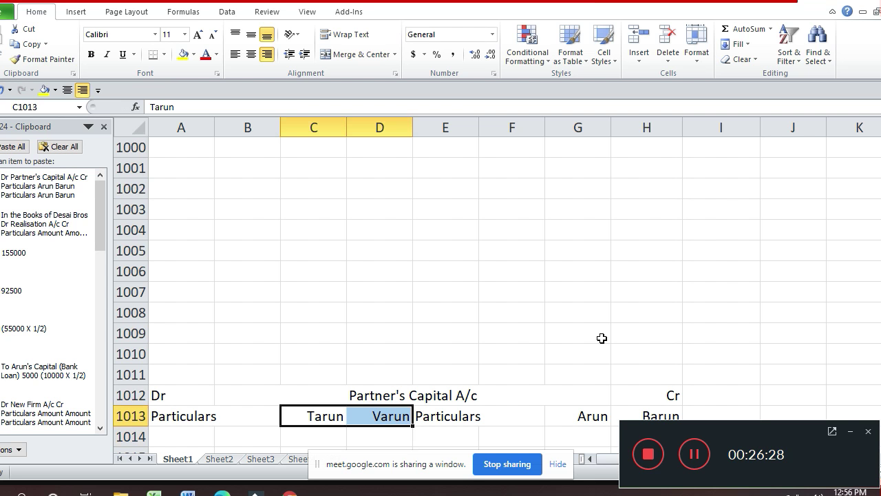
pyautogui.hotkey('ctrl', 'c')
pyautogui.press('Right')
pyautogui.press('Right')
pyautogui.press('Right')
pyautogui.press('Right')
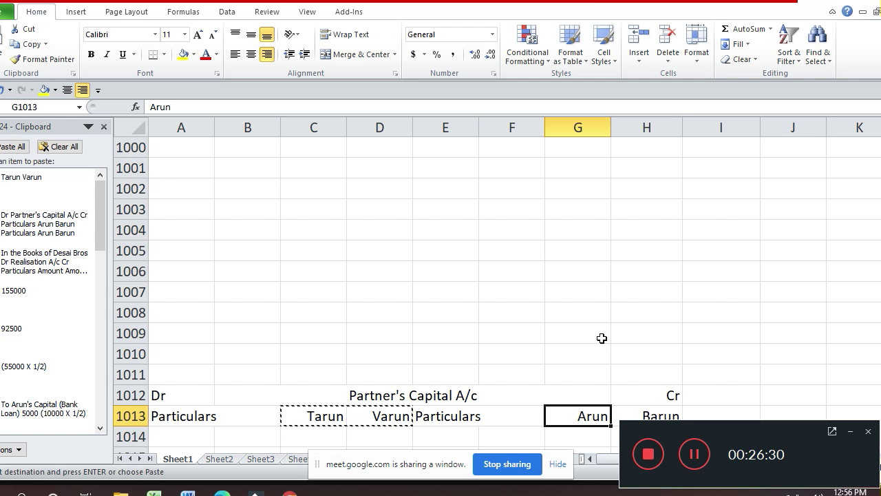
pyautogui.hotkey('ctrl', 'v')
pyautogui.press('Escape')
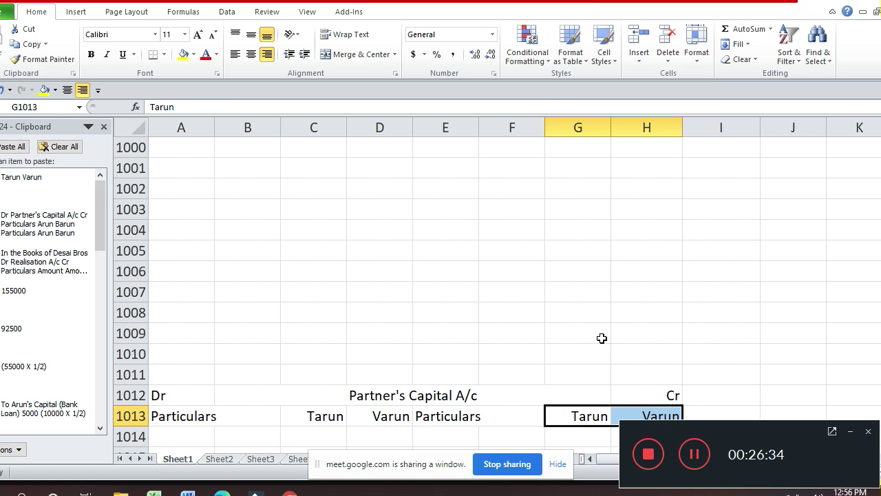
pyautogui.press('Up')
pyautogui.press('Up')
pyautogui.press('Up')
pyautogui.press('Up')
pyautogui.press('Up')
pyautogui.press('Up')
pyautogui.press('Up')
pyautogui.press('Up')
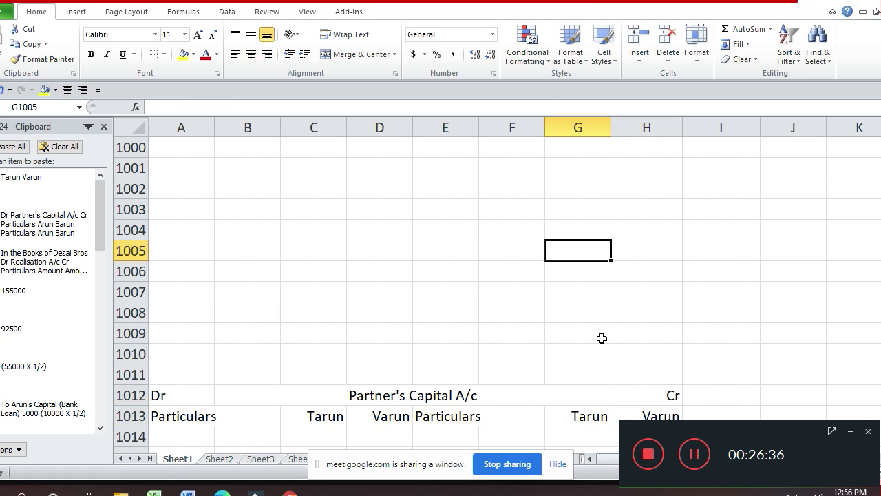
# - Copy the Desha & Co. A/c heading block A981:H983
pyautogui.press('Up')
pyautogui.press('Up')
pyautogui.press('Up')
pyautogui.press('Up')
pyautogui.press('Up')
pyautogui.press('Up')
pyautogui.press('Up')
pyautogui.press('Up')
pyautogui.press('Up')
pyautogui.press('Up')
pyautogui.press('Up')
pyautogui.press('Up')
pyautogui.press('Up')
pyautogui.press('Up')
pyautogui.press('Up')
pyautogui.press('Up')
pyautogui.press('Up')
pyautogui.press('Up')
pyautogui.press('Up')
pyautogui.press('Up')
pyautogui.press('Down')
pyautogui.press('Down')
pyautogui.press('Down')
pyautogui.press('Down')
pyautogui.press('Up')
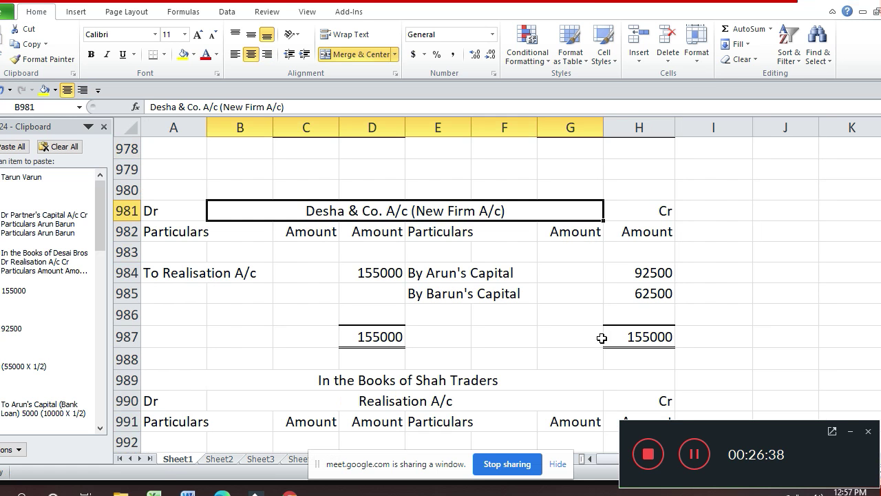
pyautogui.press('Left')
pyautogui.hotkey('shift', 'Right')
pyautogui.hotkey('shift', 'Right')
pyautogui.hotkey('shift', 'Down')
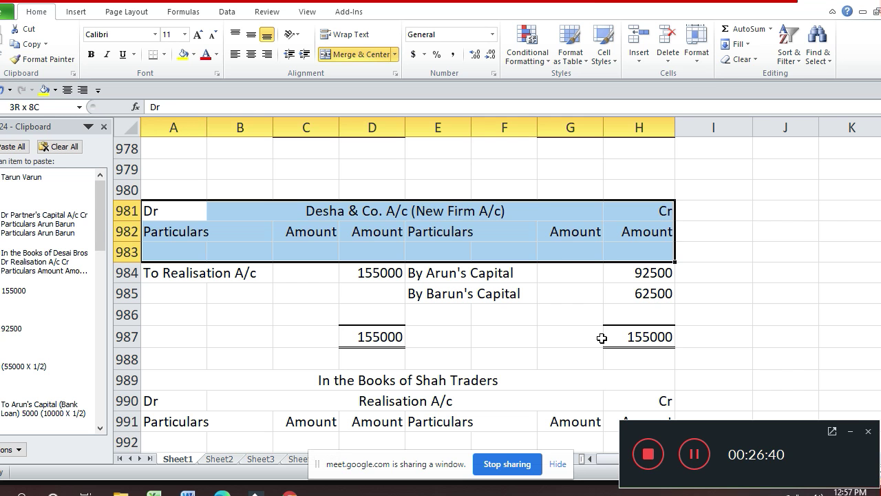
pyautogui.hotkey('shift', 'Down')
pyautogui.hotkey('ctrl', 'c')
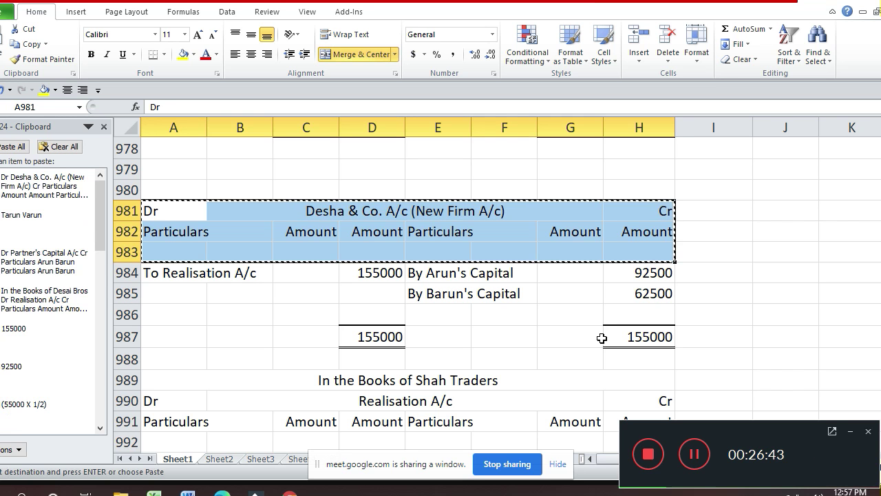
# - Reselect and copy the Desha & Co. A/c heading rows after browsing below the capital account
pyautogui.press('Down')
pyautogui.press('Down')
pyautogui.press('Down')
pyautogui.press('Down')
pyautogui.press('Down')
pyautogui.press('Down')
pyautogui.press('Down')
pyautogui.press('Down')
pyautogui.press('Down')
pyautogui.press('Down')
pyautogui.press('Down')
pyautogui.press('Down')
pyautogui.press('Down')
pyautogui.press('Down')
pyautogui.press('Down')
pyautogui.press('Down')
pyautogui.press('Down')
pyautogui.press('Down')
pyautogui.press('Down')
pyautogui.press('Down')
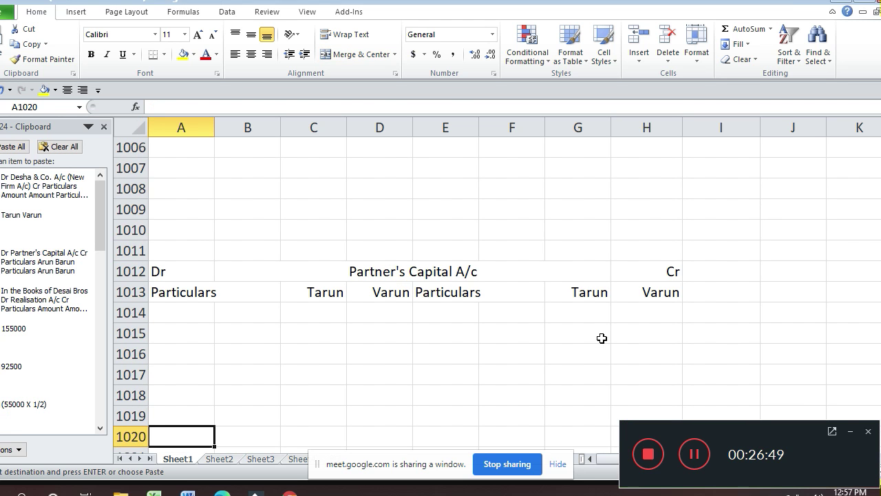
pyautogui.press('Down')
pyautogui.press('Down')
pyautogui.press('Down')
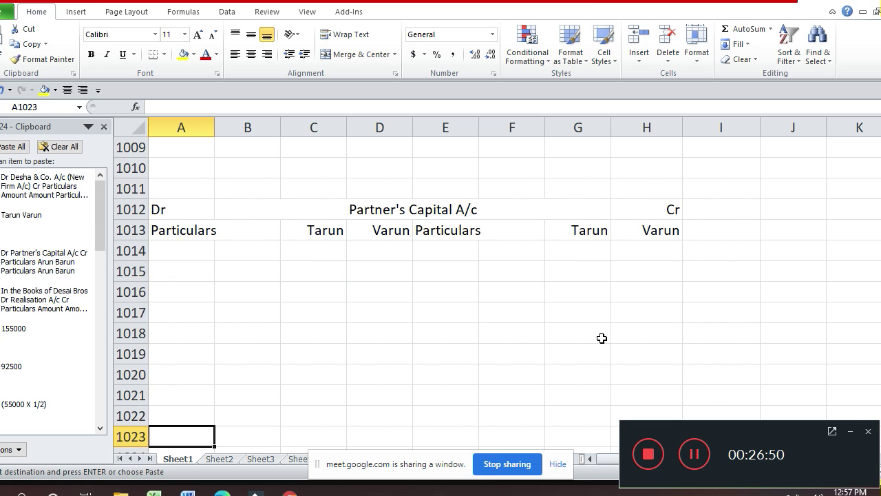
pyautogui.press('Down')
pyautogui.press('Down')
pyautogui.press('Down')
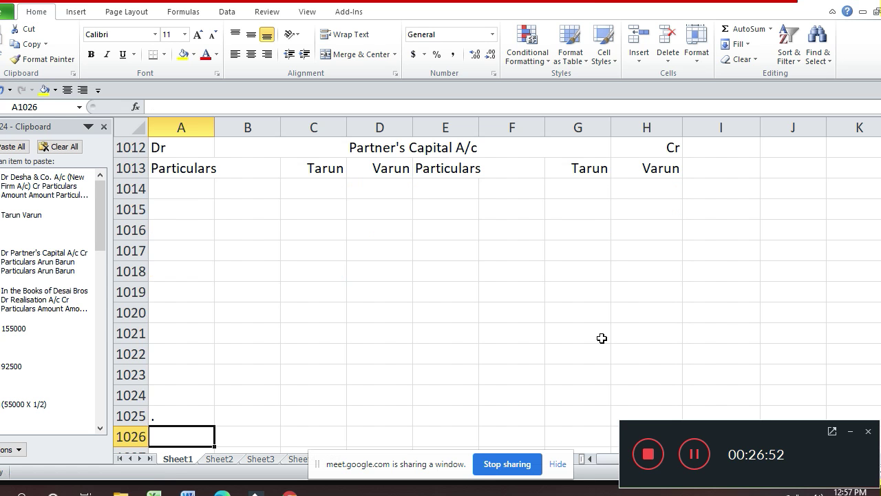
pyautogui.press('Up')
pyautogui.write('.')
pyautogui.press('Up')
pyautogui.press('Up')
pyautogui.press('Up')
pyautogui.press('Up')
pyautogui.press('Up')
pyautogui.press('Up')
pyautogui.press('Up')
pyautogui.press('Up')
pyautogui.press('Up')
pyautogui.press('Up')
pyautogui.press('Up')
pyautogui.press('Up')
pyautogui.press('Up')
pyautogui.press('Up')
pyautogui.press('Up')
pyautogui.press('Up')
pyautogui.press('Up')
pyautogui.press('Up')
pyautogui.press('Up')
pyautogui.press('Up')
pyautogui.press('Up')
pyautogui.press('Up')
pyautogui.press('Up')
pyautogui.press('Up')
pyautogui.press('Up')
pyautogui.press('Up')
pyautogui.press('Up')
pyautogui.press('Up')
pyautogui.press('Up')
pyautogui.press('Up')
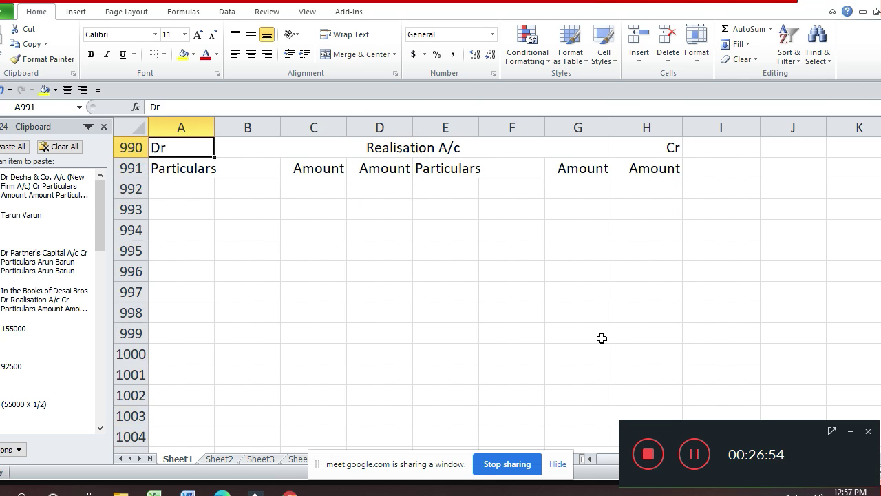
pyautogui.press('Down')
pyautogui.press('Down')
pyautogui.press('Down')
pyautogui.press('Down')
pyautogui.press('Down')
pyautogui.press('Down')
pyautogui.press('Down')
pyautogui.press('Down')
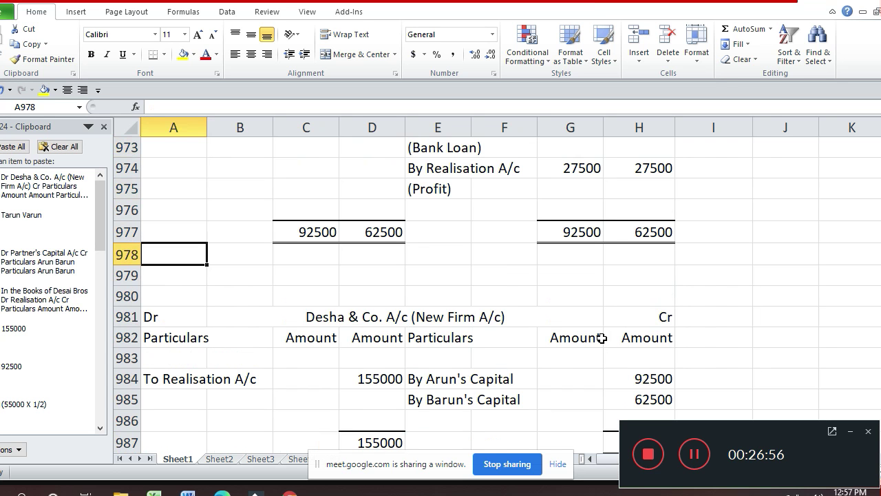
pyautogui.hotkey('shift', 'Down')
pyautogui.hotkey('shift', 'Down')
pyautogui.hotkey('shift', 'Right')
pyautogui.hotkey('shift', 'Right')
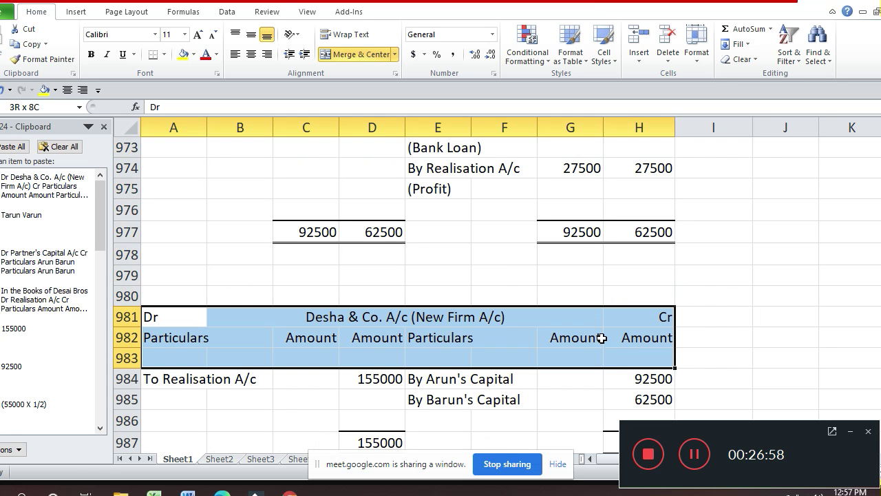
pyautogui.hotkey('ctrl', 'c')
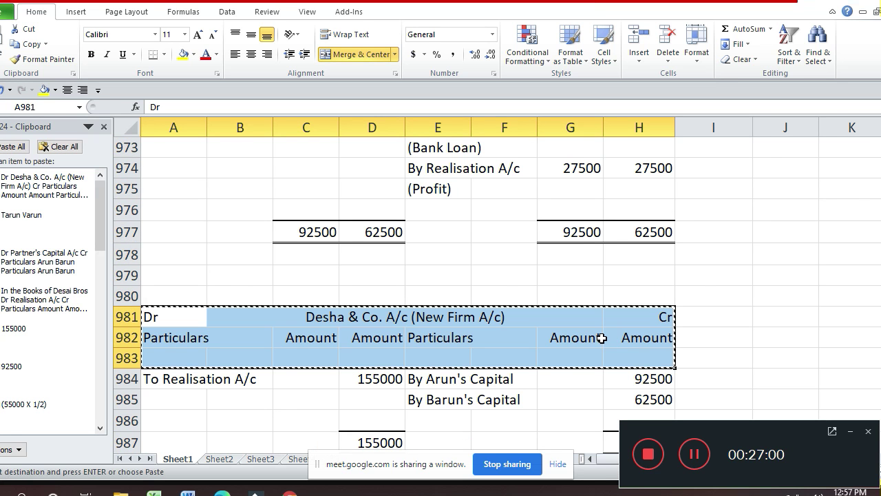
# - Paste the Desha & Co. A/c heading at A1024 below the Partner's Capital A/c
pyautogui.press('Down')
pyautogui.press('Down')
pyautogui.press('Down')
pyautogui.press('Down')
pyautogui.press('Down')
pyautogui.press('Down')
pyautogui.press('Down')
pyautogui.press('Down')
pyautogui.press('Down')
pyautogui.press('Down')
pyautogui.press('Down')
pyautogui.press('Down')
pyautogui.press('Down')
pyautogui.press('Down')
pyautogui.press('Down')
pyautogui.press('Down')
pyautogui.press('Down')
pyautogui.press('Down')
pyautogui.press('Down')
pyautogui.press('Down')
pyautogui.press('Up')
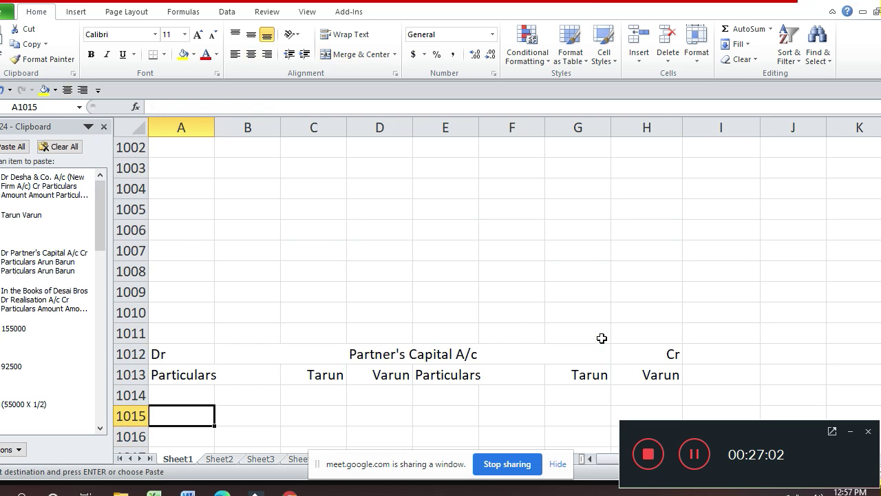
pyautogui.press('Down')
pyautogui.press('Down')
pyautogui.press('Down')
pyautogui.press('Down')
pyautogui.press('Down')
pyautogui.press('Down')
pyautogui.press('Down')
pyautogui.press('Down')
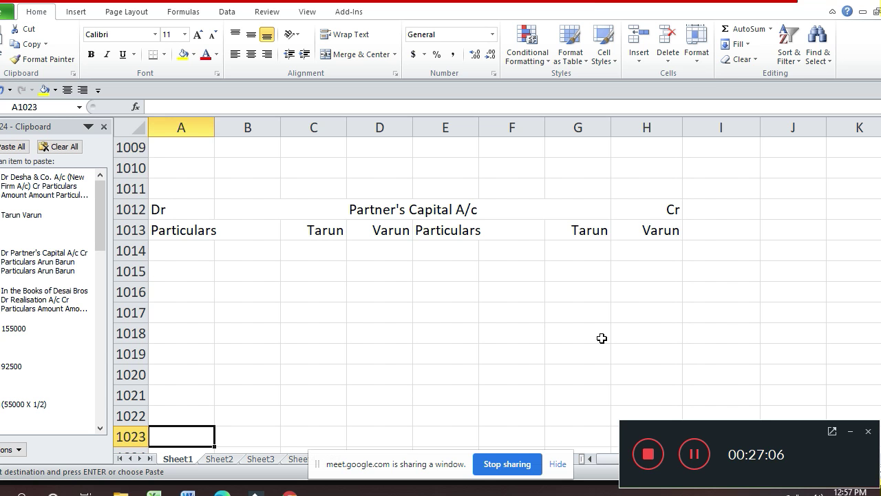
pyautogui.press('Down')
pyautogui.hotkey('ctrl', 'v')
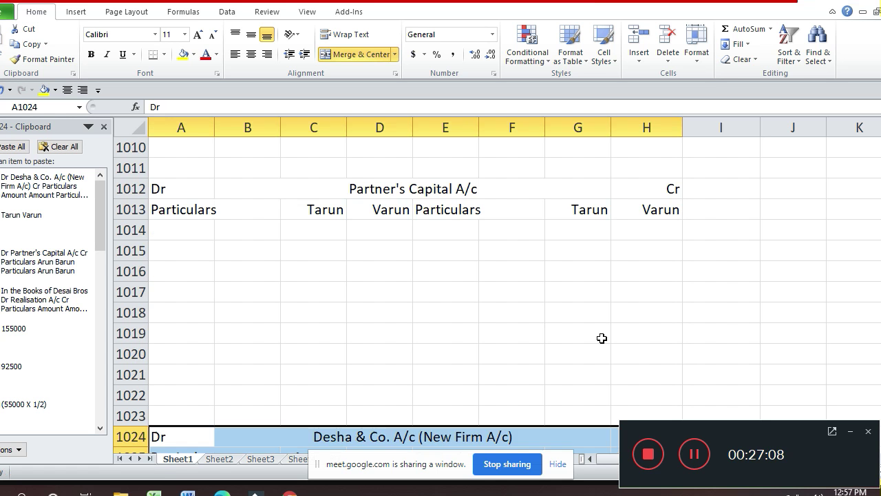
pyautogui.press('Down')
pyautogui.press('Up')
pyautogui.press('Up')
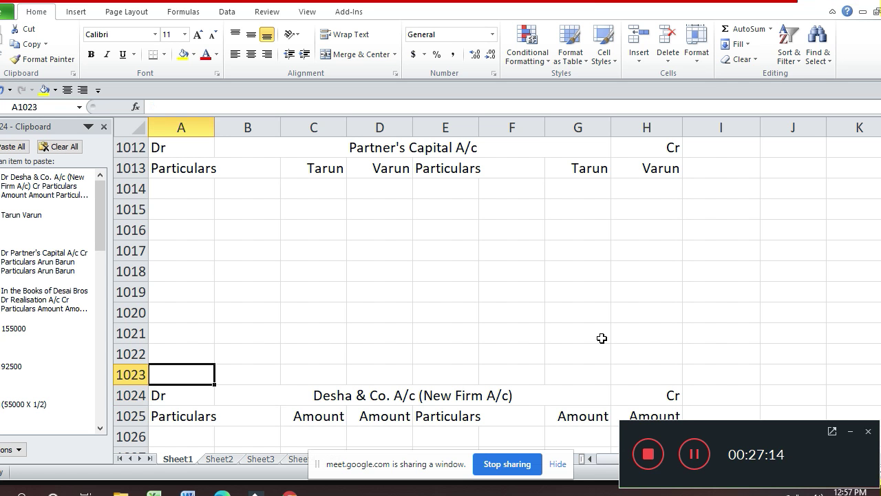
pyautogui.press('Up')
pyautogui.press('Up')
pyautogui.press('Up')
pyautogui.press('Up')
pyautogui.press('Up')
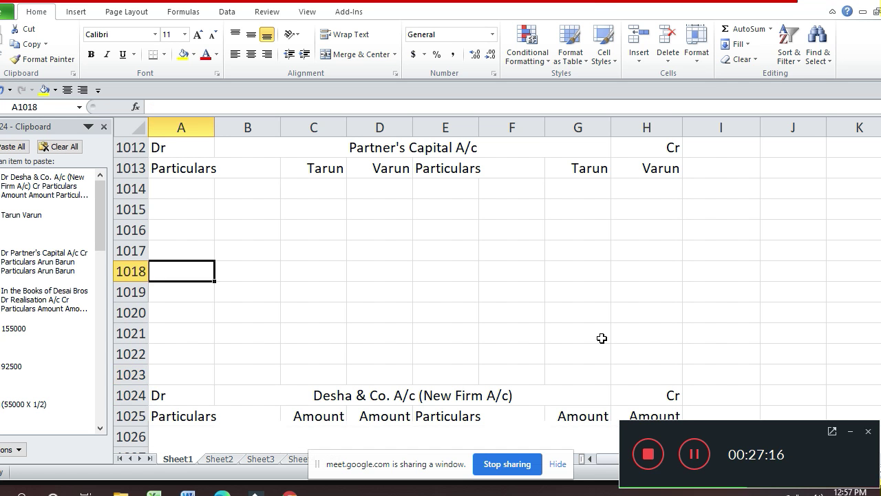
pyautogui.press('Right')
pyautogui.press('Right')
pyautogui.press('Right')
pyautogui.press('Right')
pyautogui.press('Right')
# - Enter 'By Balance b/d' in E1015, with 40000 under Tarun (G1015) and 65000 under Varun (H1015)
pyautogui.press('Up')
pyautogui.press('Up')
pyautogui.press('Up')
pyautogui.press('Left')
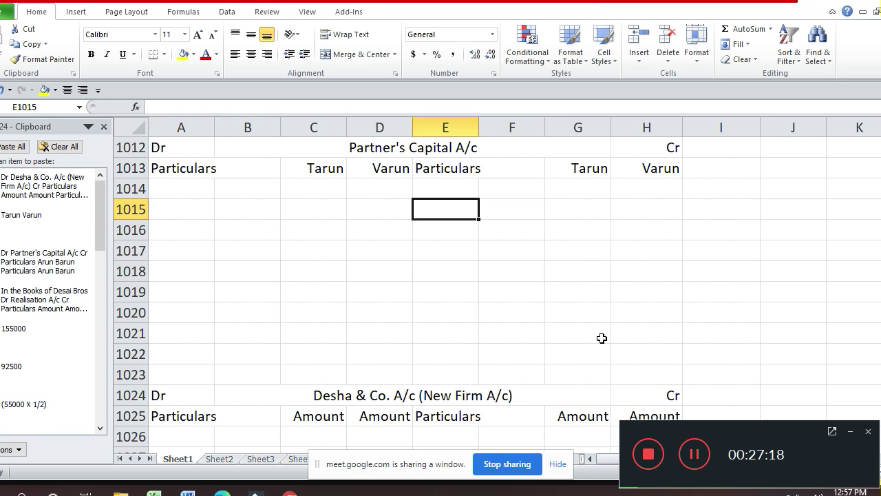
pyautogui.write('By')
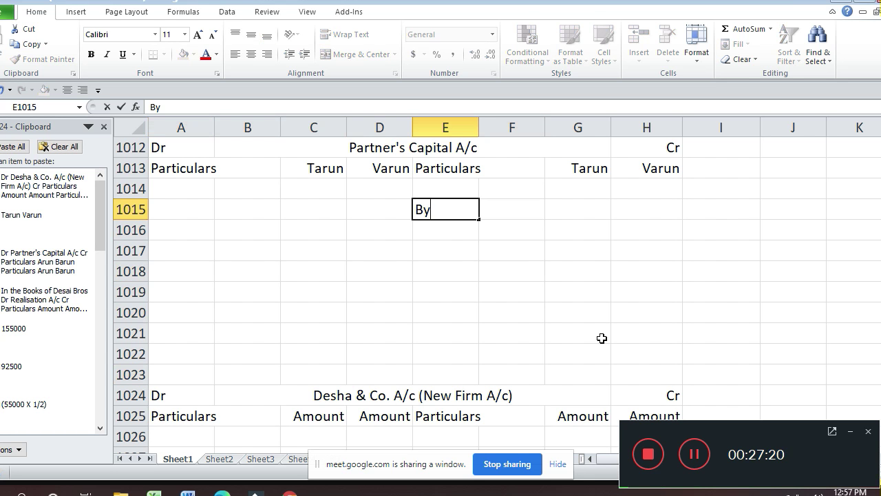
pyautogui.write(' Ba')
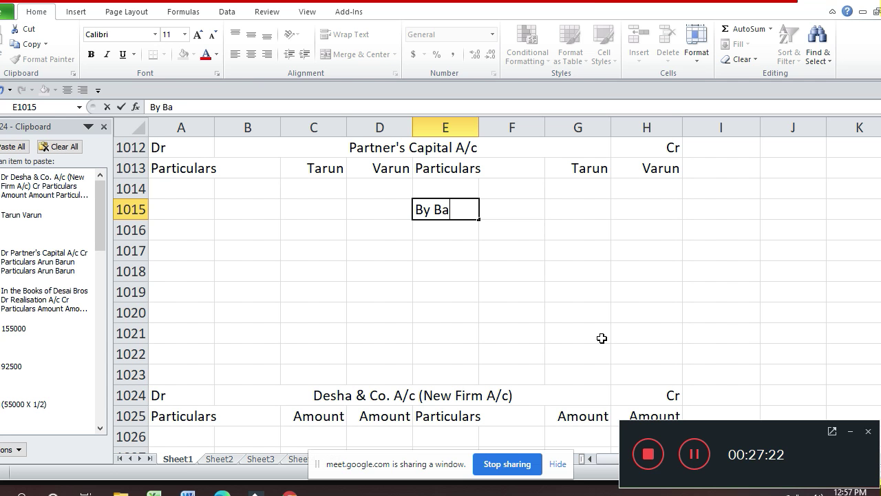
pyautogui.write('lance ')
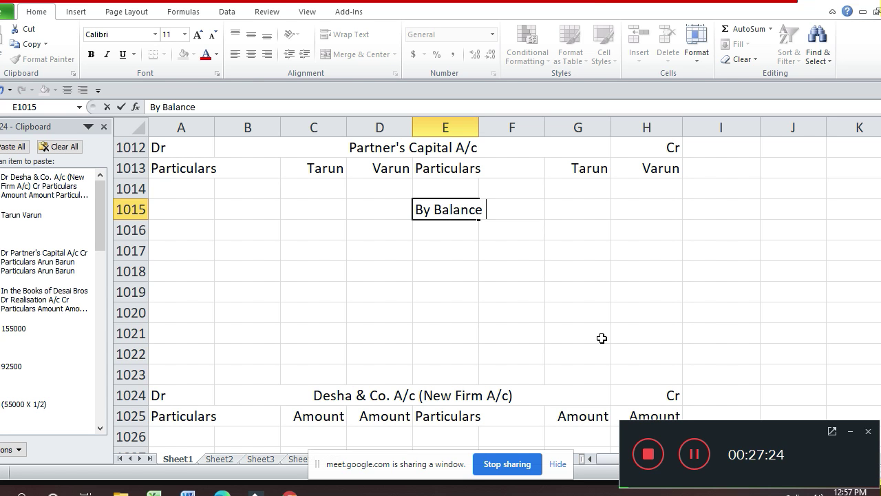
pyautogui.write('b/d')
pyautogui.press('Return')
pyautogui.press('Up')
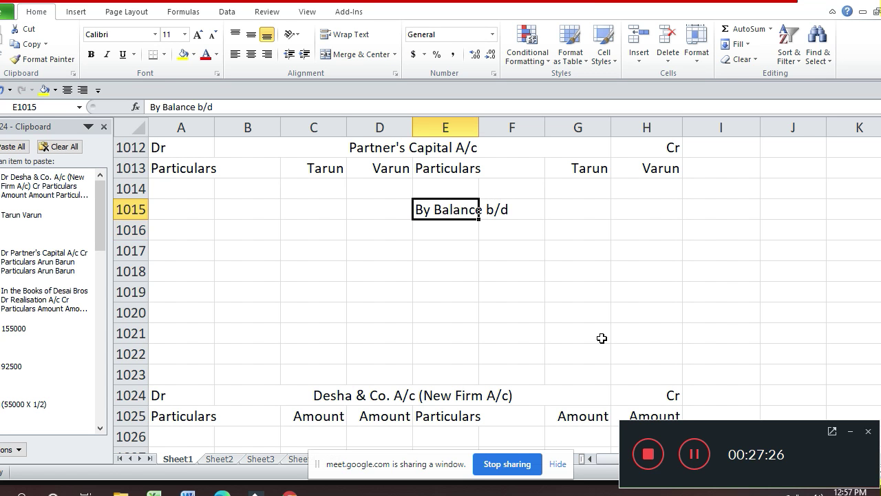
pyautogui.press('Right')
pyautogui.press('Right')
pyautogui.press('Right')
pyautogui.press('Left')
pyautogui.write('40000')
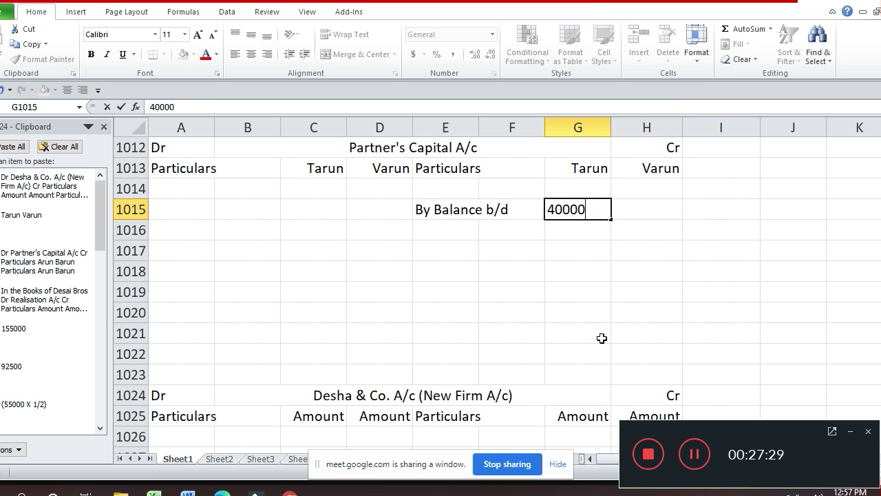
pyautogui.press('Return')
pyautogui.press('Up')
pyautogui.press('Right')
pyautogui.write('6')
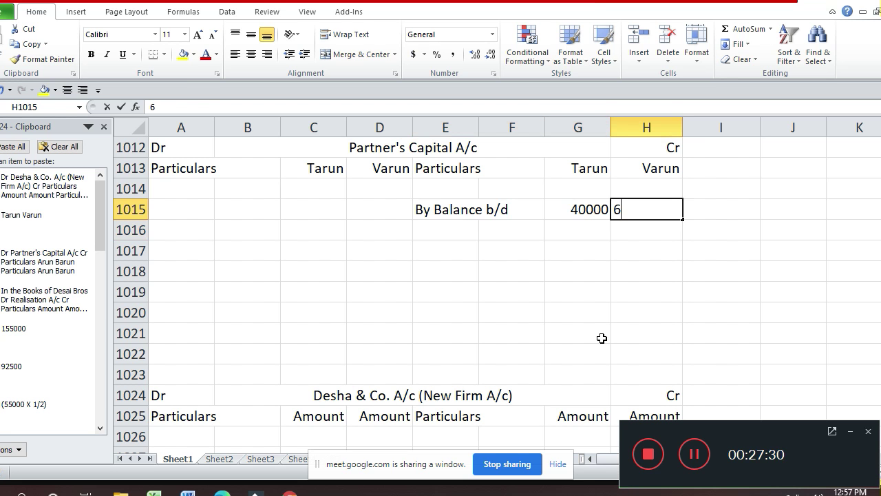
pyautogui.write('5000')
pyautogui.press('Return')
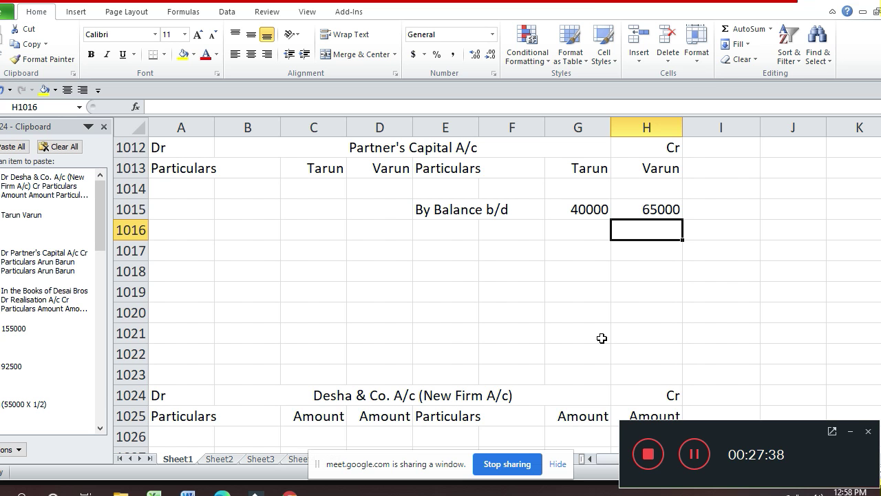
# - Move back up the sheet to the empty Realisation A/c at rows 990–993
pyautogui.press('Up')
pyautogui.press('Up')
pyautogui.press('Up')
pyautogui.press('Up')
pyautogui.press('Up')
pyautogui.press('Up')
pyautogui.press('Up')
pyautogui.press('Up')
pyautogui.press('Up')
pyautogui.press('Up')
pyautogui.press('Up')
pyautogui.press('Up')
pyautogui.press('Up')
pyautogui.press('Up')
pyautogui.press('Up')
pyautogui.press('Up')
pyautogui.press('Up')
pyautogui.press('Up')
pyautogui.press('Up')
pyautogui.press('Up')
pyautogui.press('Up')
pyautogui.press('Up')
pyautogui.press('Up')
pyautogui.press('Up')
pyautogui.press('Up')
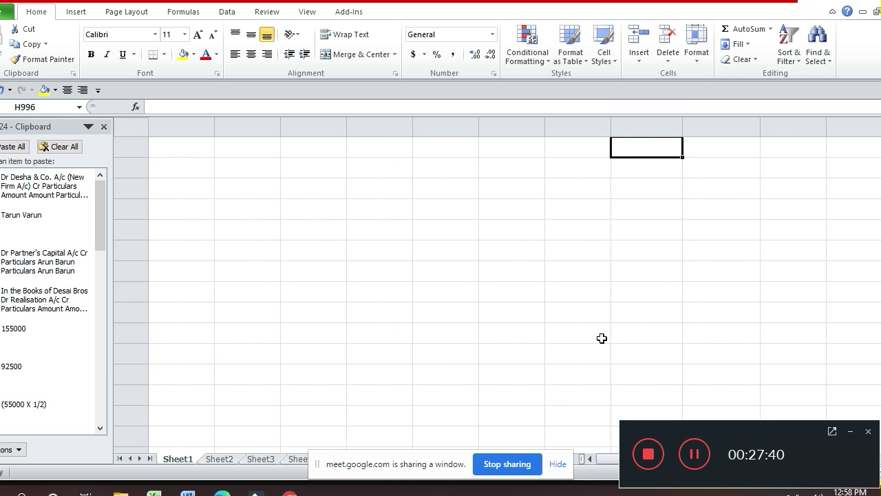
pyautogui.press('Up')
pyautogui.press('Down')
pyautogui.press('Down')
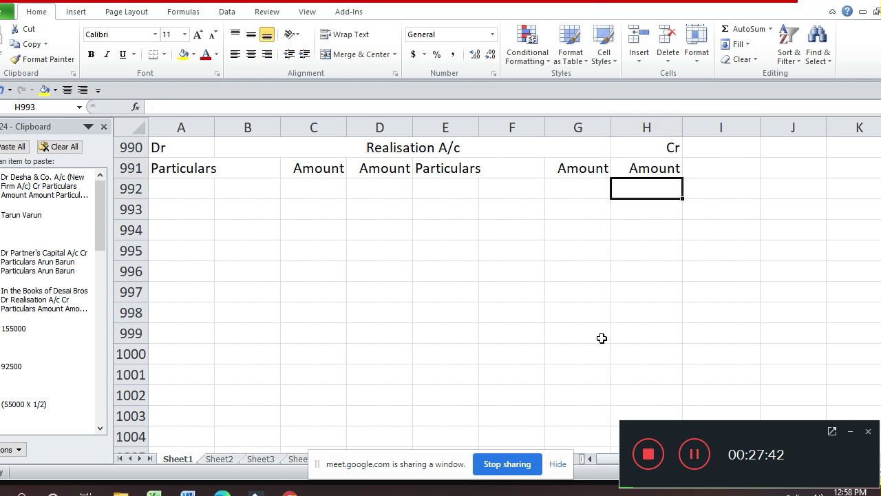
# - Enter 'By Sundry Liabilities' in E993 and Creditors with 46000 on the next row
pyautogui.press('Down')
pyautogui.press('Left')
pyautogui.press('Left')
pyautogui.press('Left')
pyautogui.write('B')
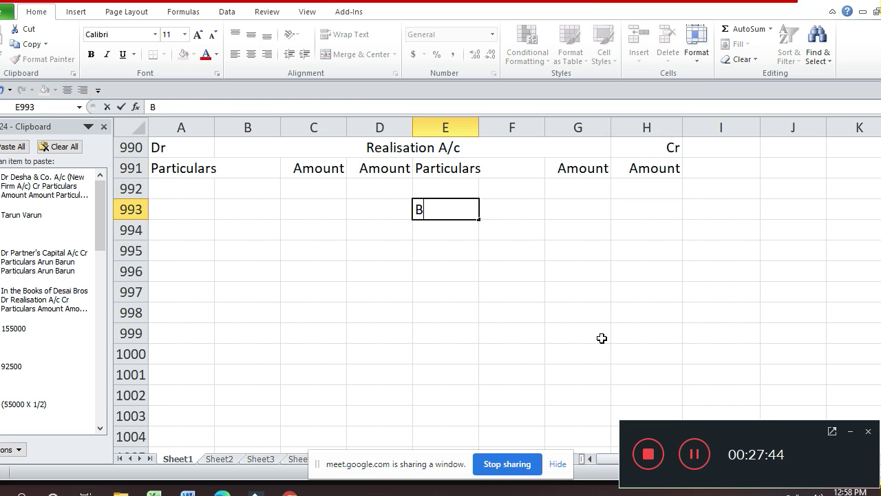
pyautogui.write('y Sundr')
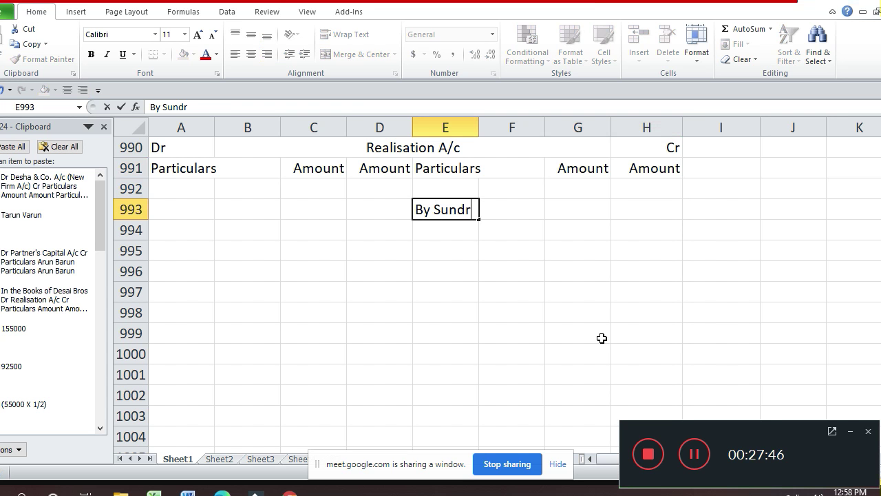
pyautogui.write('y Liabilit')
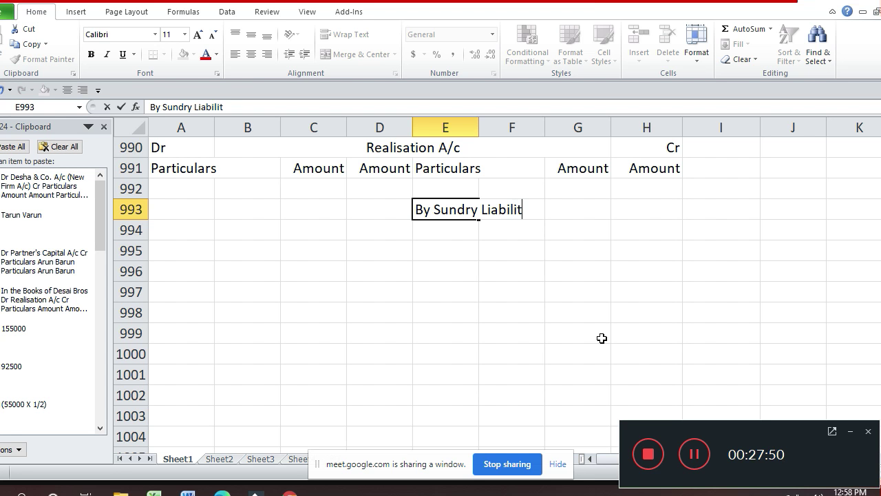
pyautogui.write('ore')
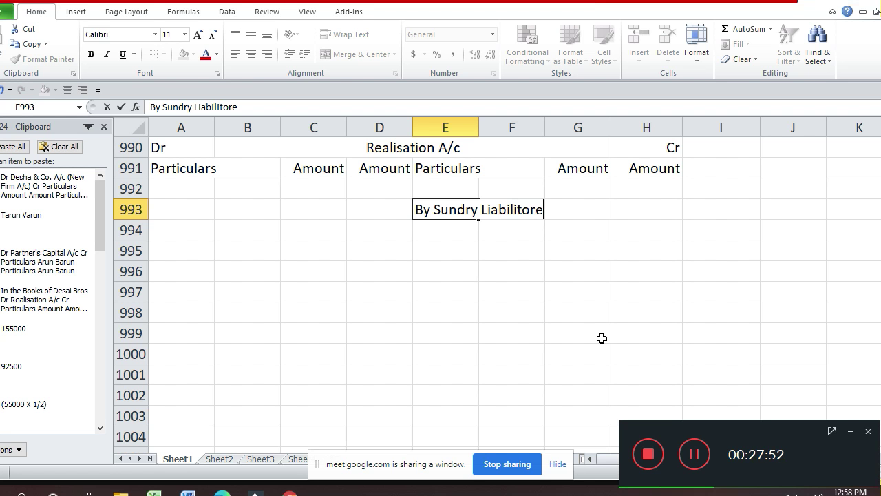
pyautogui.press('BackSpace')
pyautogui.press('BackSpace')
pyautogui.press('BackSpace')
pyautogui.write('ies')
pyautogui.press('Return')
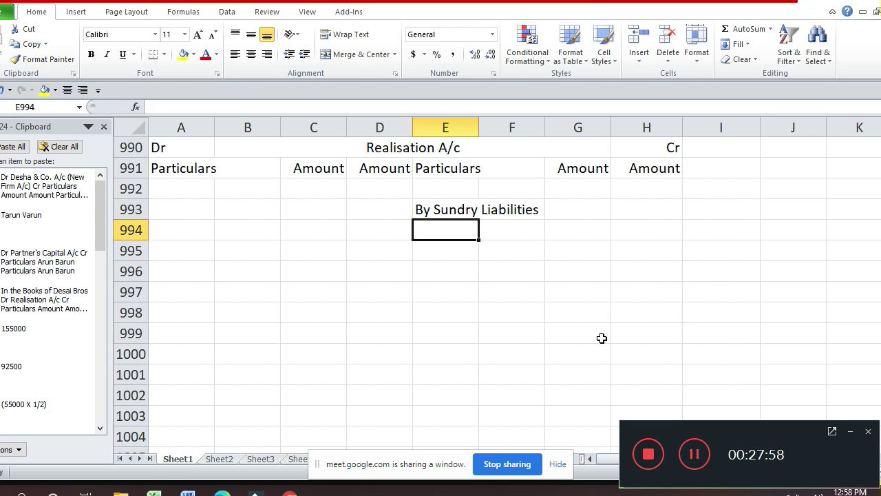
pyautogui.write('Cr')
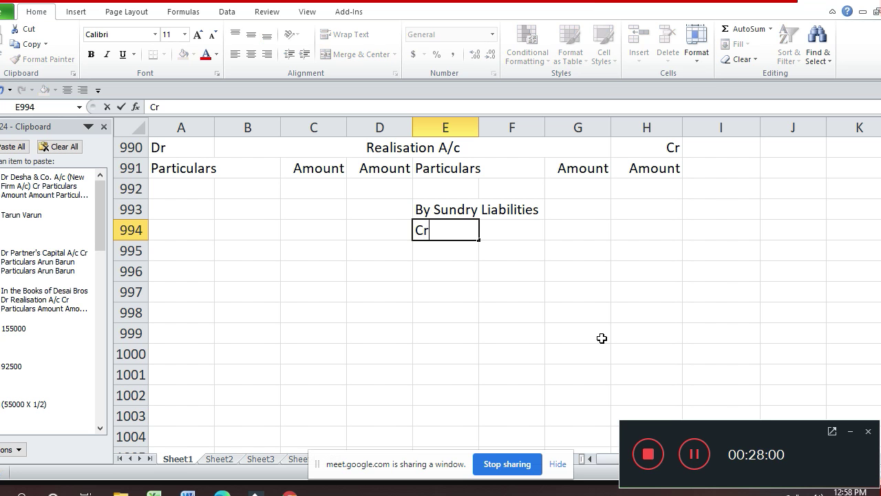
pyautogui.write('editors')
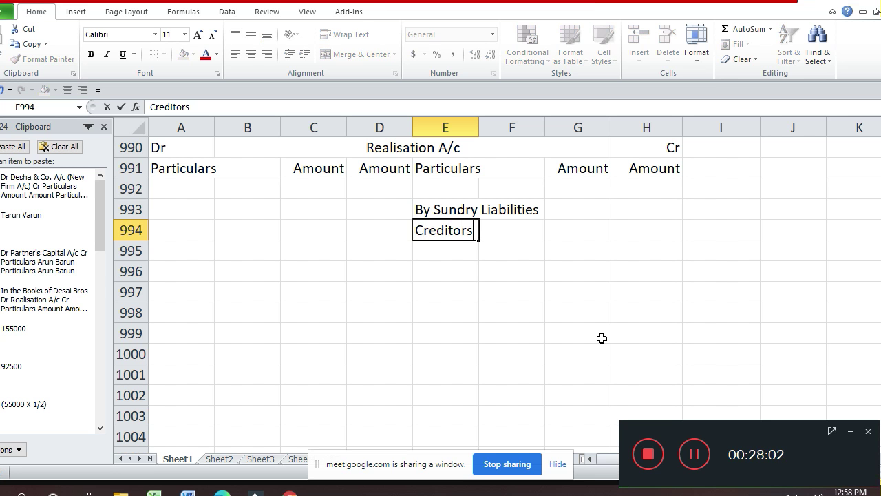
pyautogui.press('Return')
pyautogui.press('Up')
pyautogui.press('Right')
pyautogui.press('Right')
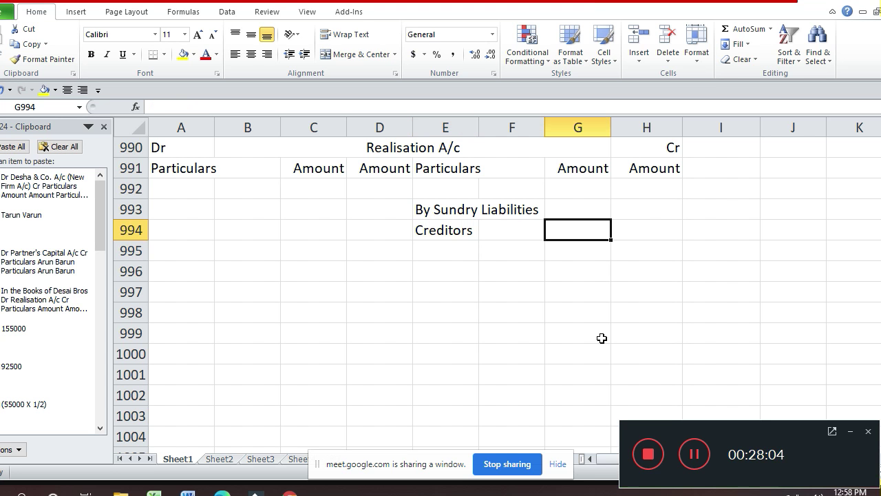
pyautogui.write('46')
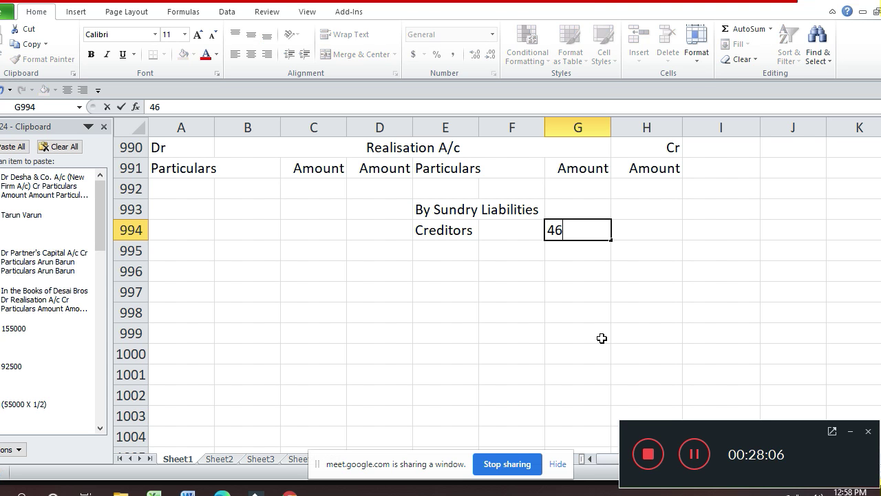
pyautogui.write('000')
pyautogui.press('Return')
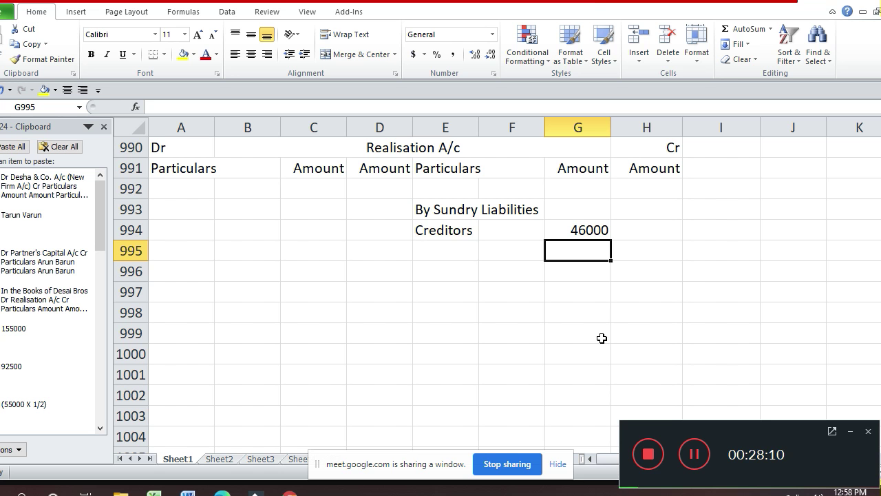
# - Add Bank Loan in E995 with an amount of 34000 in G995
pyautogui.press('Left')
pyautogui.press('Left')
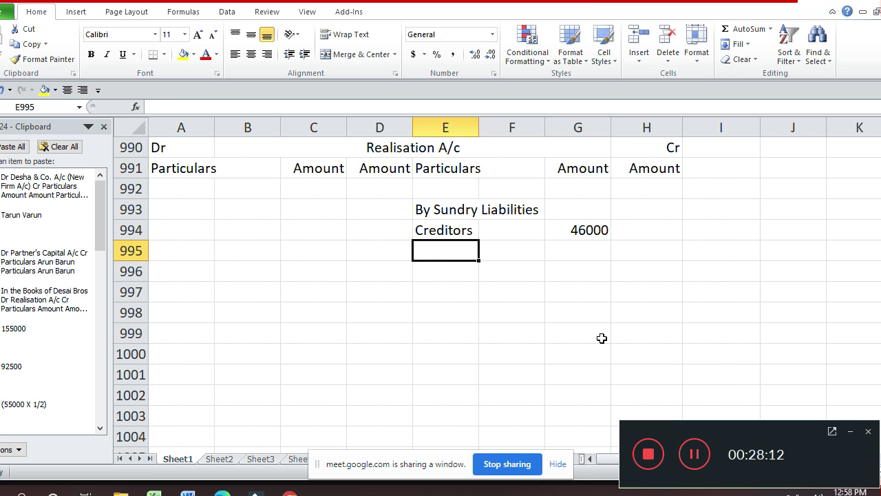
pyautogui.write('Bank La')
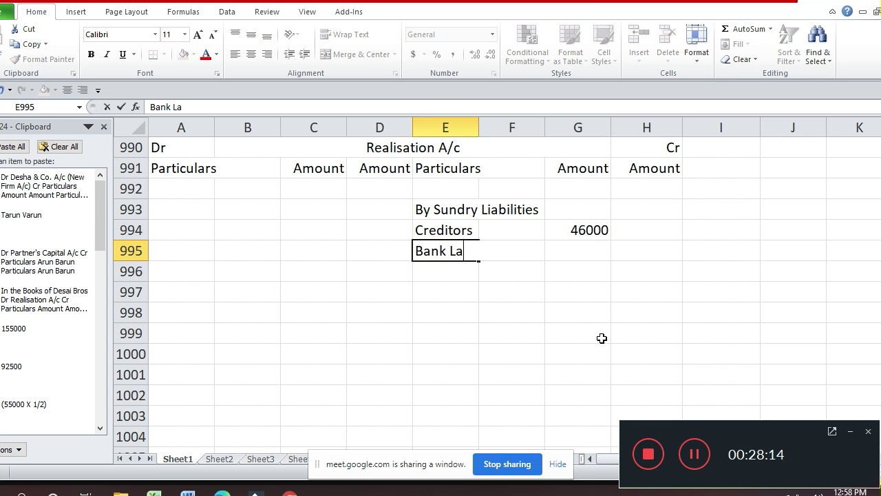
pyautogui.press('BackSpace')
pyautogui.press('BackSpace')
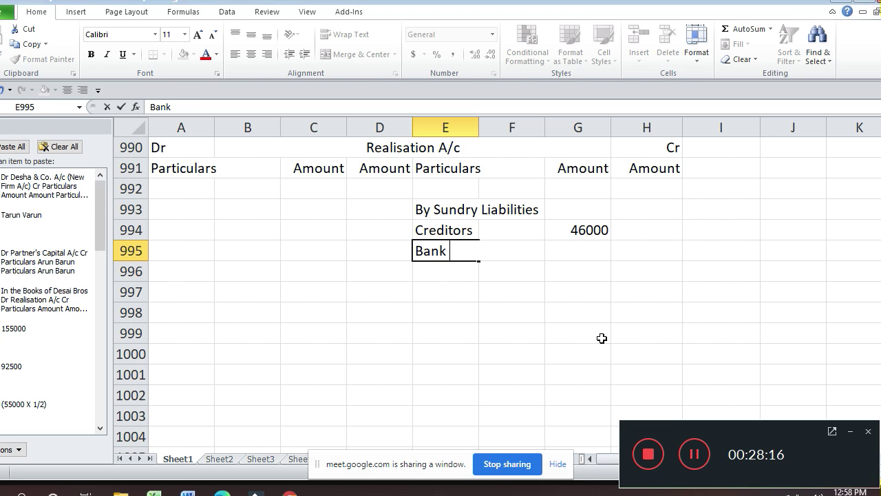
pyautogui.write('Lo')
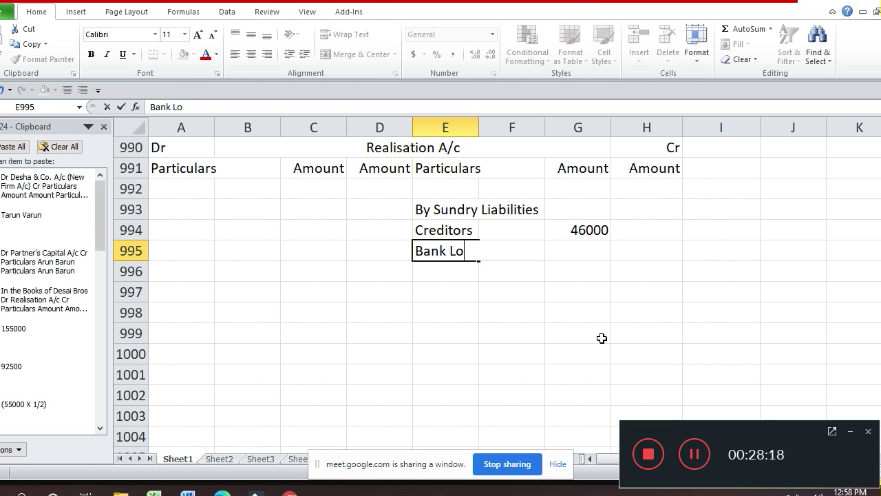
pyautogui.write('an')
pyautogui.press('Return')
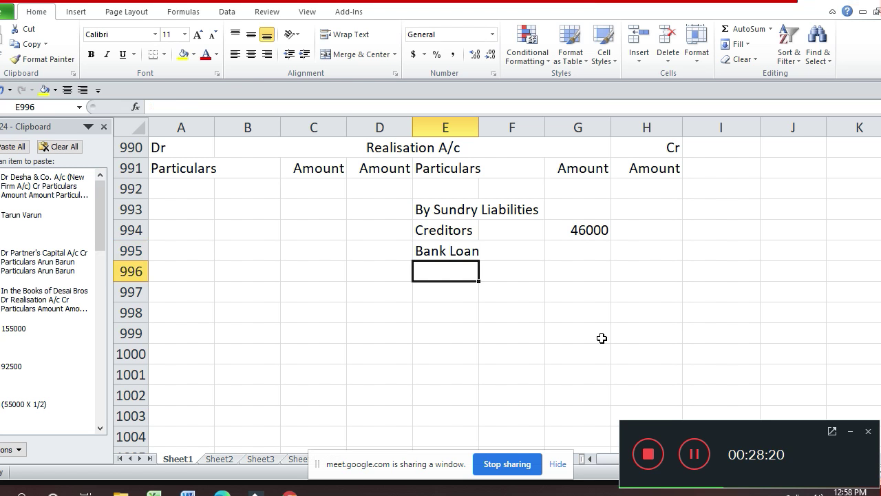
pyautogui.press('Up')
pyautogui.press('Right')
pyautogui.press('Right')
pyautogui.write('3400')
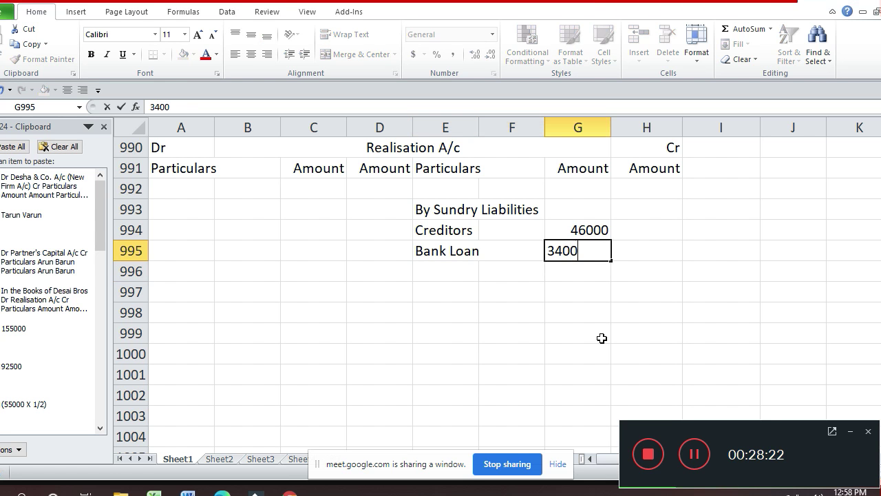
pyautogui.write('0')
pyautogui.press('Return')
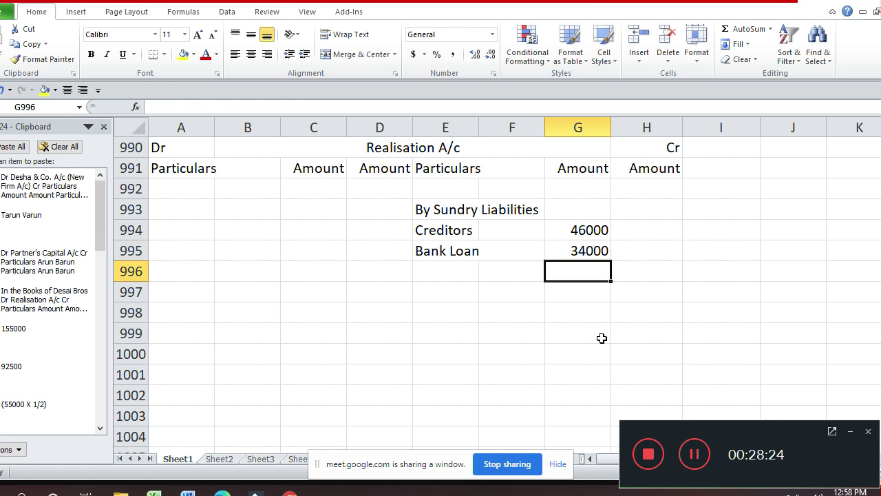
# - Enter the liabilities total of 80000 in H995
pyautogui.press('Down')
pyautogui.press('Up')
pyautogui.press('Up')
pyautogui.press('Right')
pyautogui.write('8')
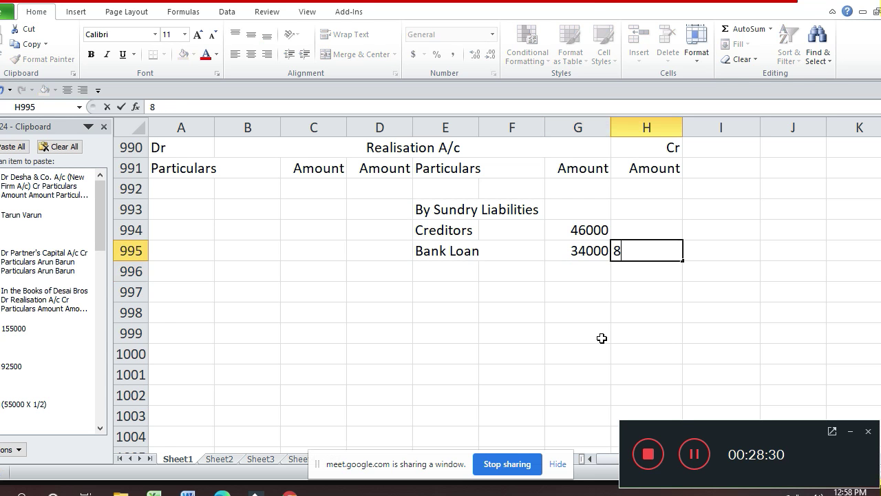
pyautogui.write('0000')
pyautogui.press('Return')
pyautogui.press('Up')
pyautogui.press('Up')
pyautogui.press('Up')
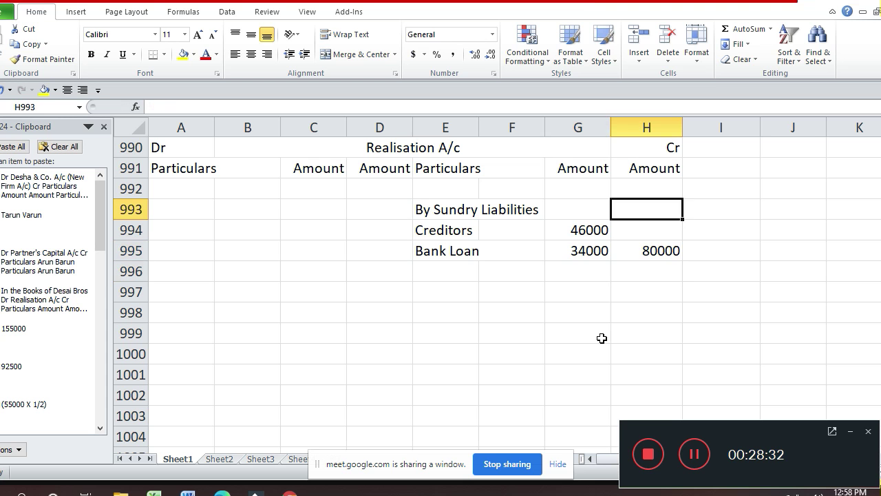
pyautogui.press('Left')
pyautogui.press('Left')
pyautogui.press('Left')
pyautogui.press('Left')
pyautogui.press('Left')
pyautogui.press('Left')
pyautogui.press('Left')
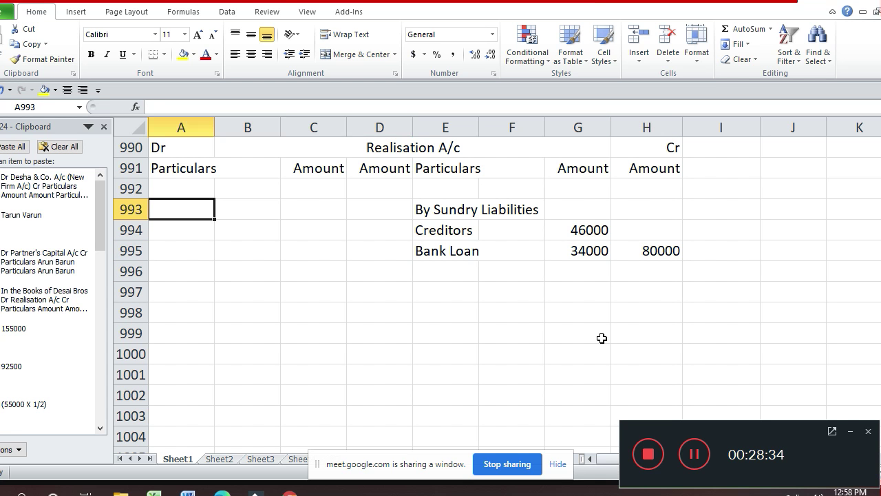
# - Enter the 'To Sundry Assets' heading with Building at 41000 below it
pyautogui.write('To ')
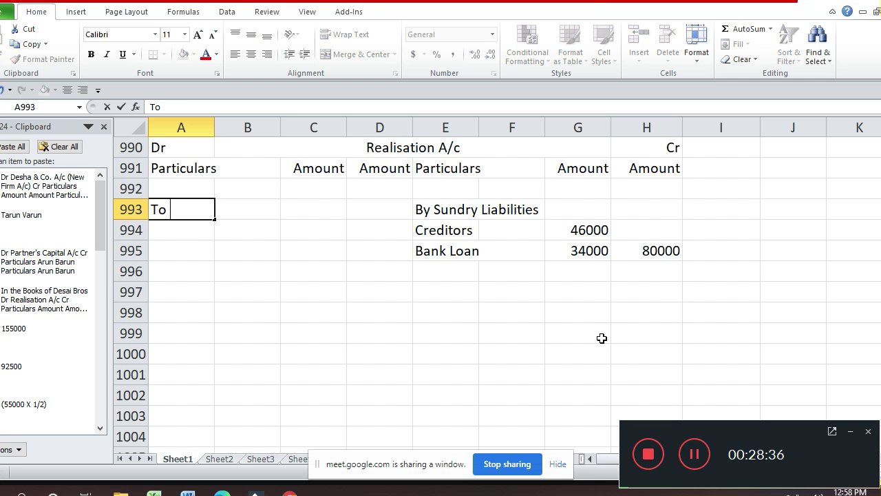
pyautogui.write('Sundr')
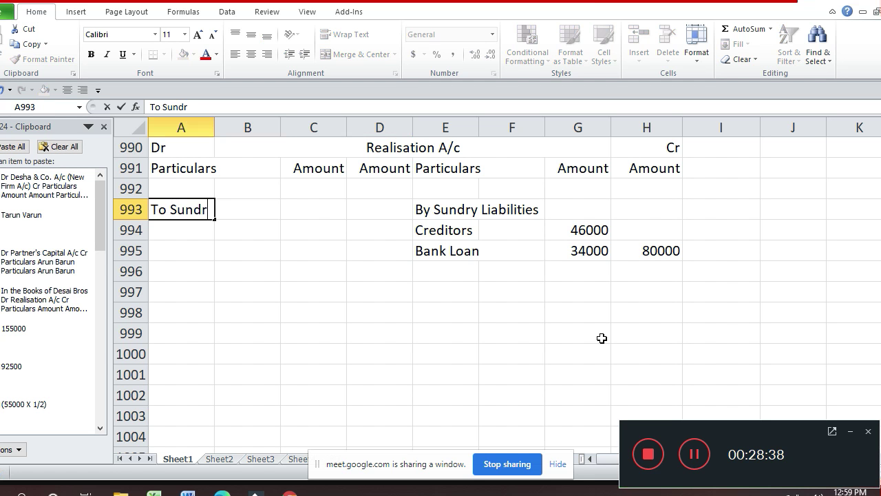
pyautogui.write('y Asset')
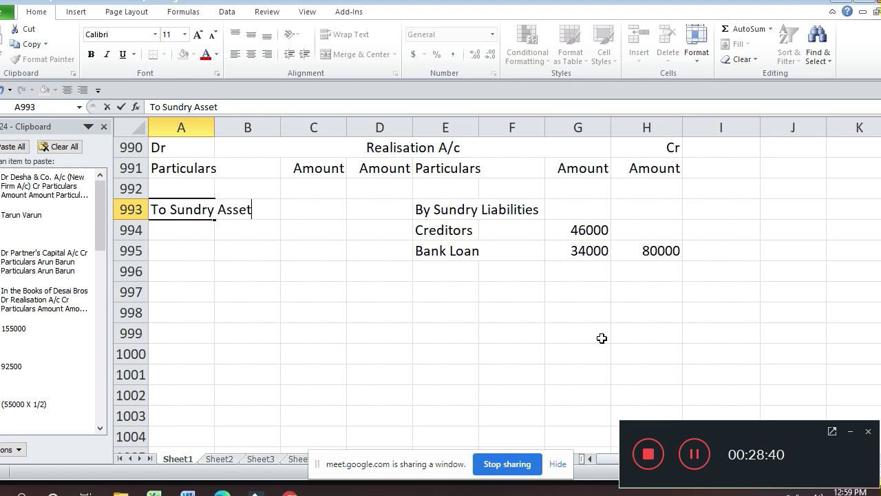
pyautogui.write('s')
pyautogui.press('Return')
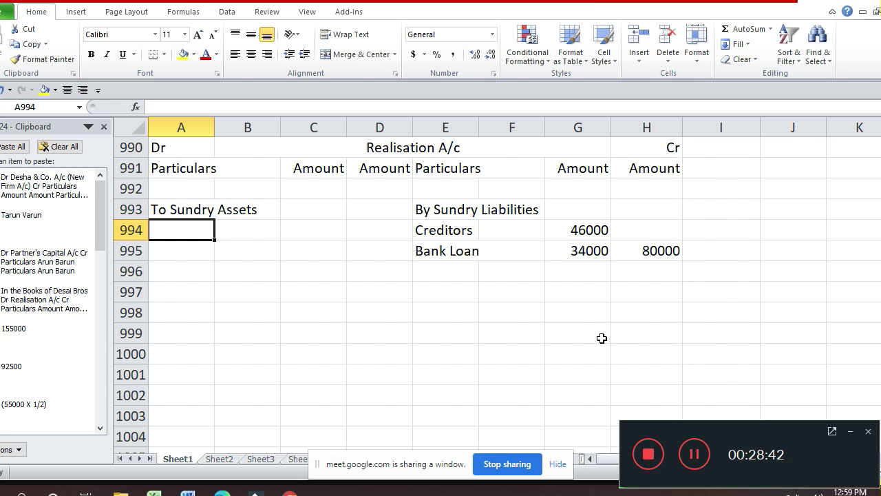
pyautogui.write('B')
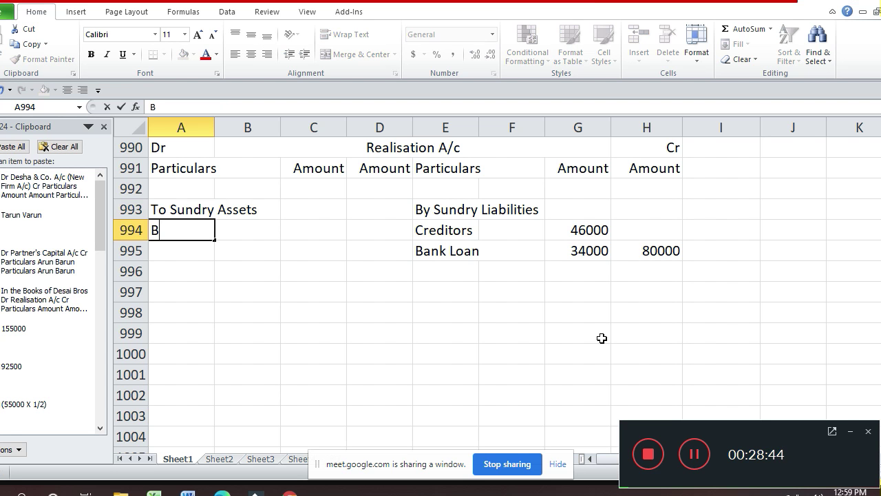
pyautogui.write('uilding')
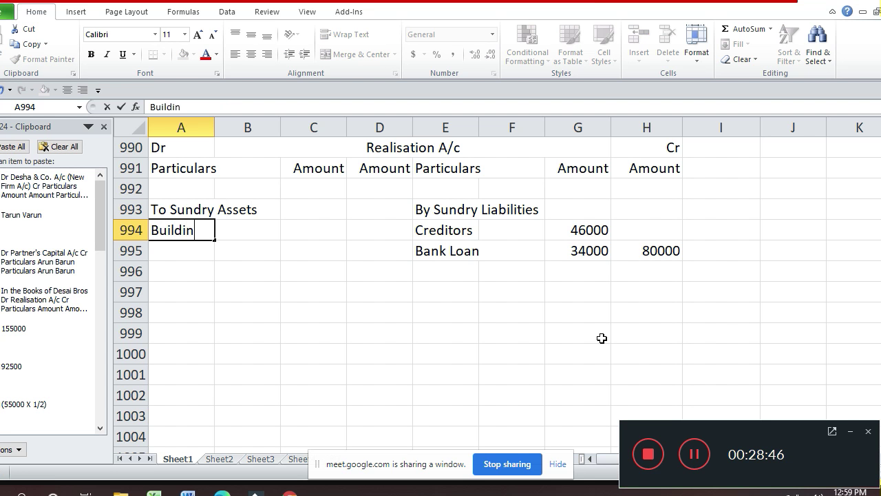
pyautogui.press('Return')
pyautogui.press('Up')
pyautogui.press('Right')
pyautogui.press('Right')
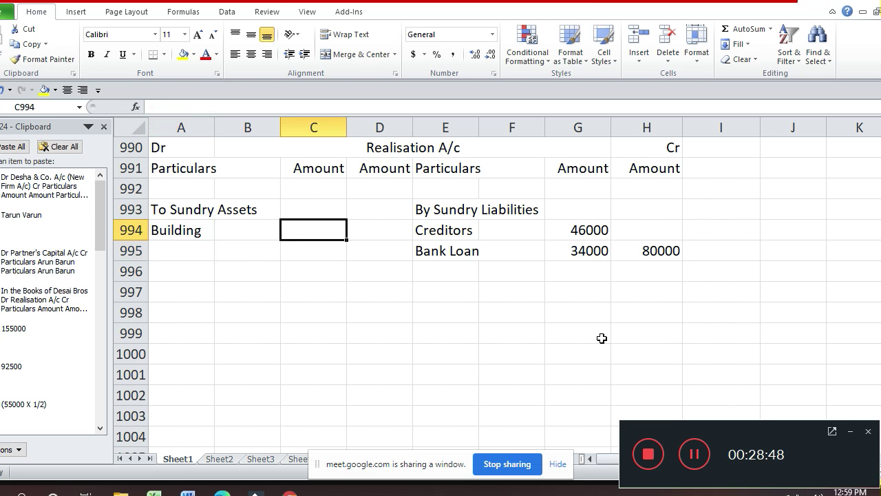
pyautogui.write('41000')
pyautogui.press('Return')
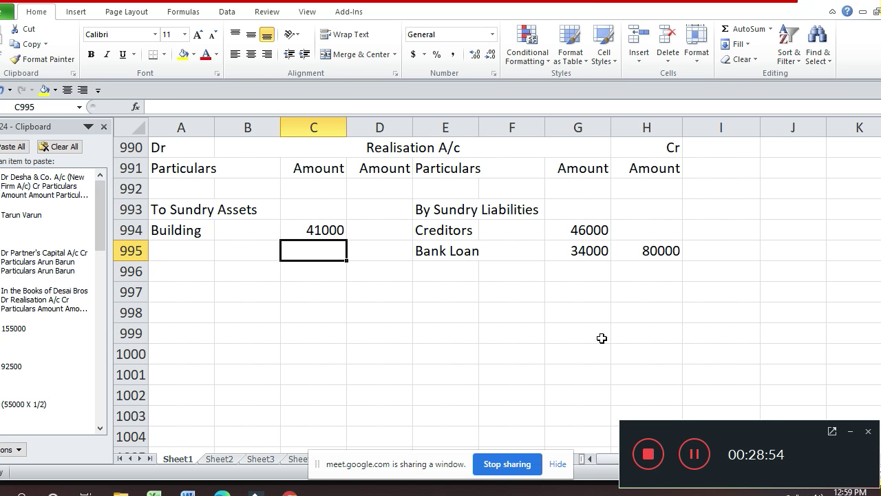
# - Add Invetment with an amount of 12000 in C995
pyautogui.press('Left')
pyautogui.press('Left')
pyautogui.write('Inv')
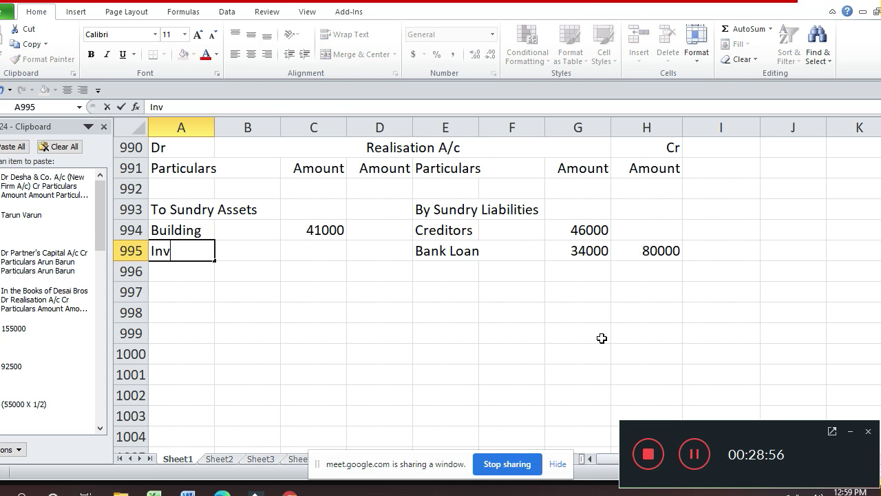
pyautogui.write('etment')
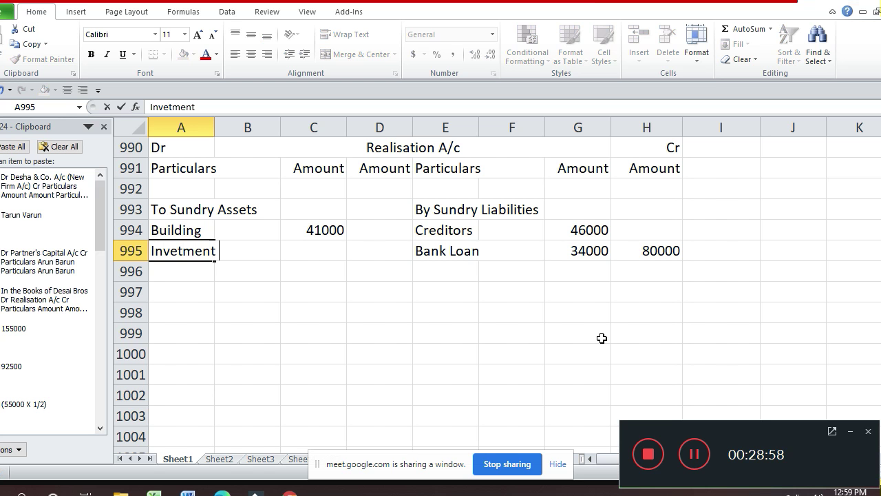
pyautogui.press('Return')
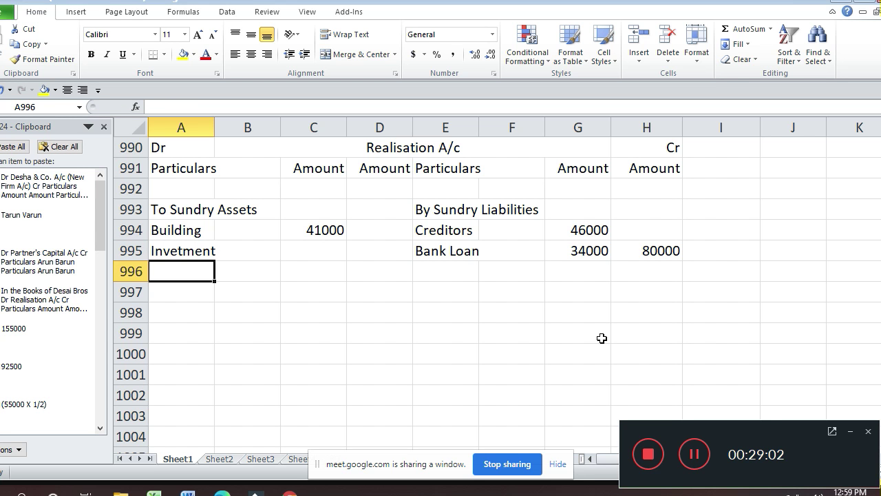
pyautogui.press('Up')
pyautogui.press('Right')
pyautogui.press('Right')
pyautogui.press('Right')
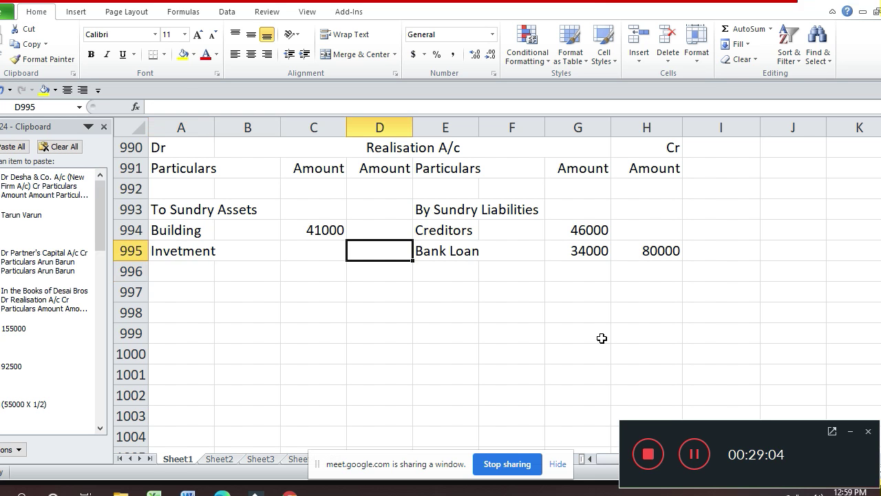
pyautogui.press('Left')
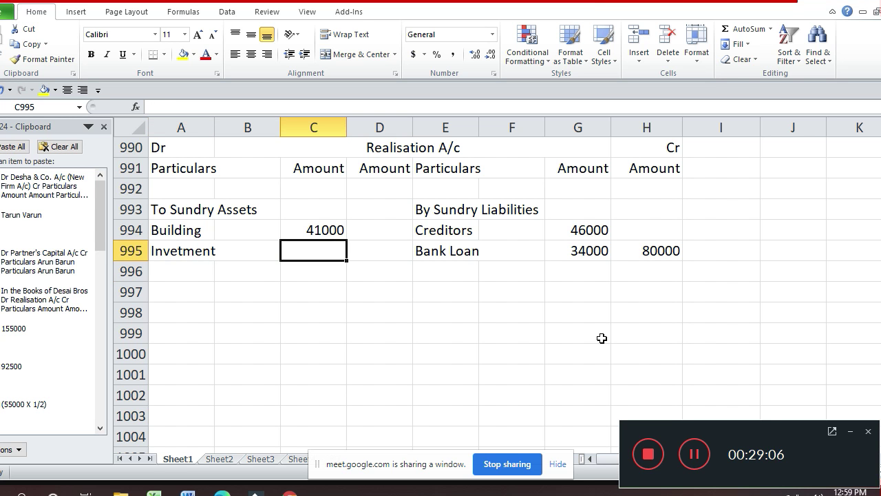
pyautogui.write('12000')
pyautogui.press('Return')
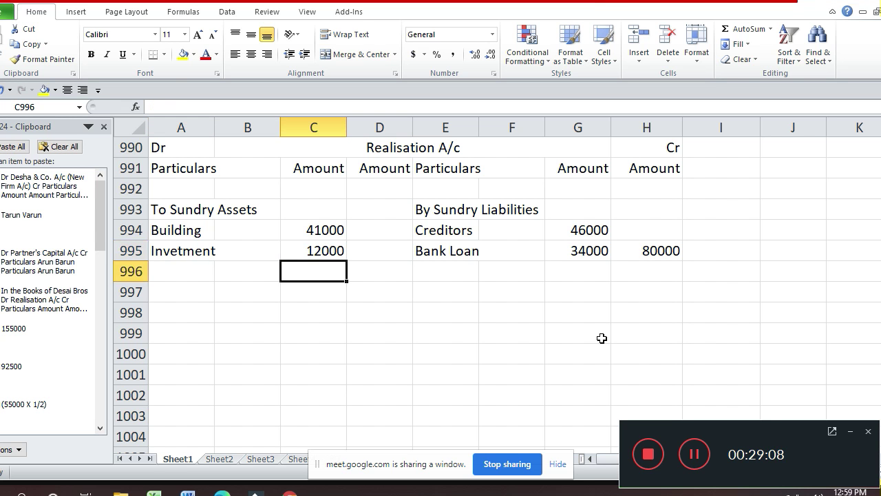
# - Add Stock with an amount of 46600 in C996
pyautogui.press('Left')
pyautogui.press('Left')
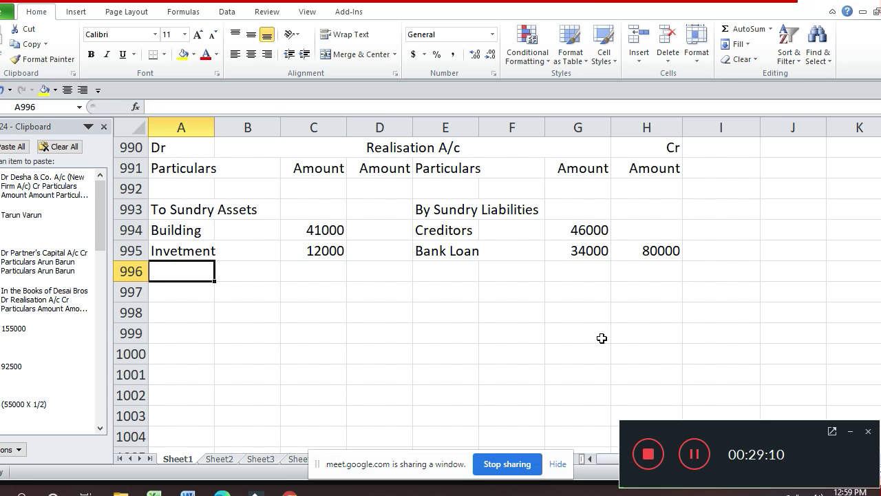
pyautogui.write('Stock')
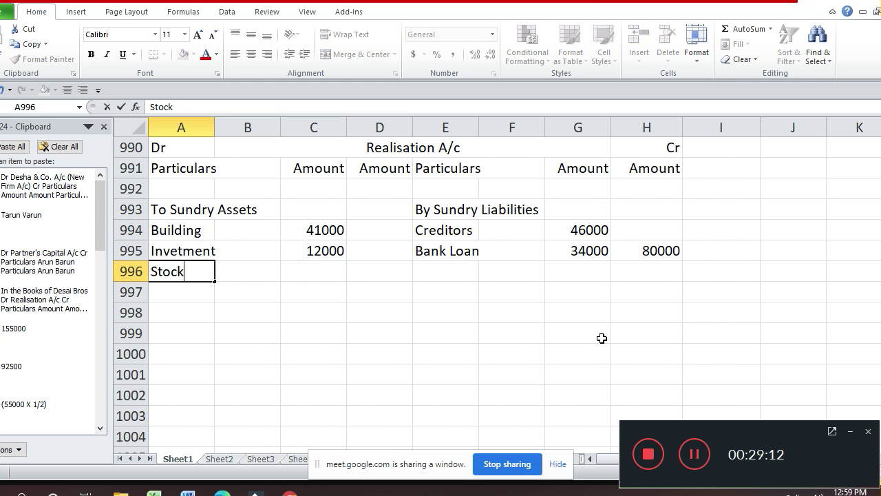
pyautogui.press('Return')
pyautogui.press('Up')
pyautogui.press('Right')
pyautogui.press('Right')
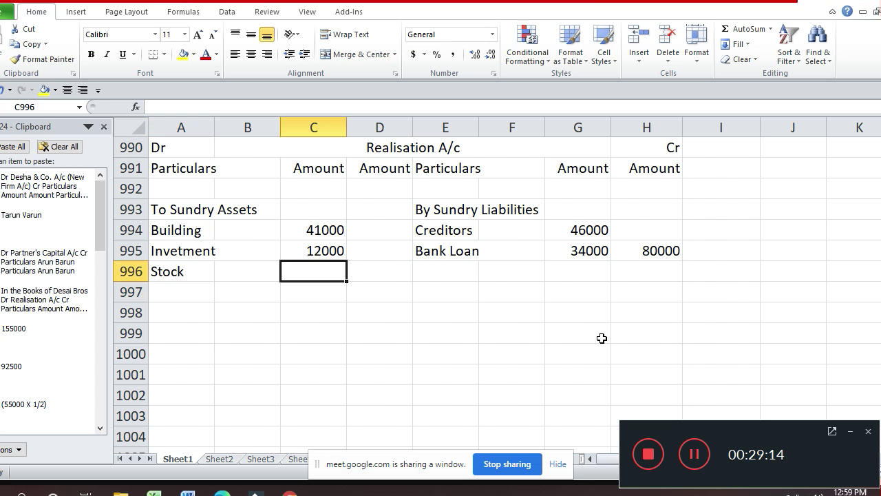
pyautogui.write('46600')
pyautogui.press('Return')
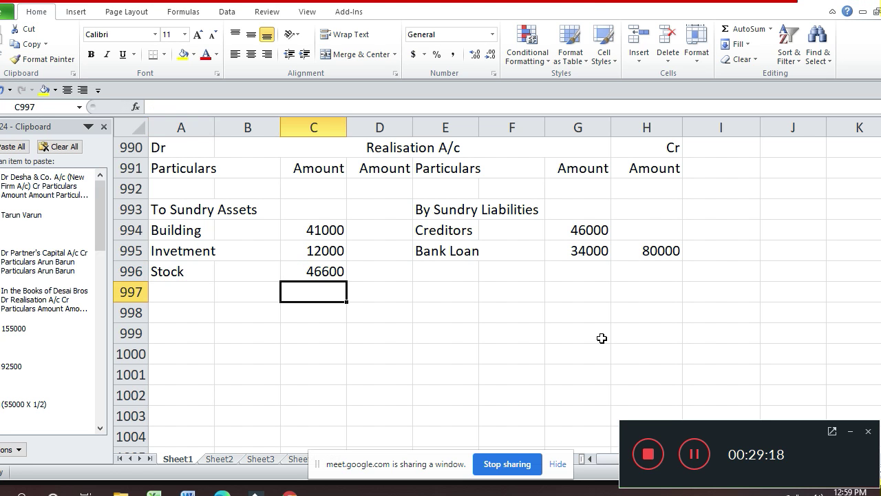
# - Add Debtors with an amount of 75000 in C997
pyautogui.press('Left')
pyautogui.press('Left')
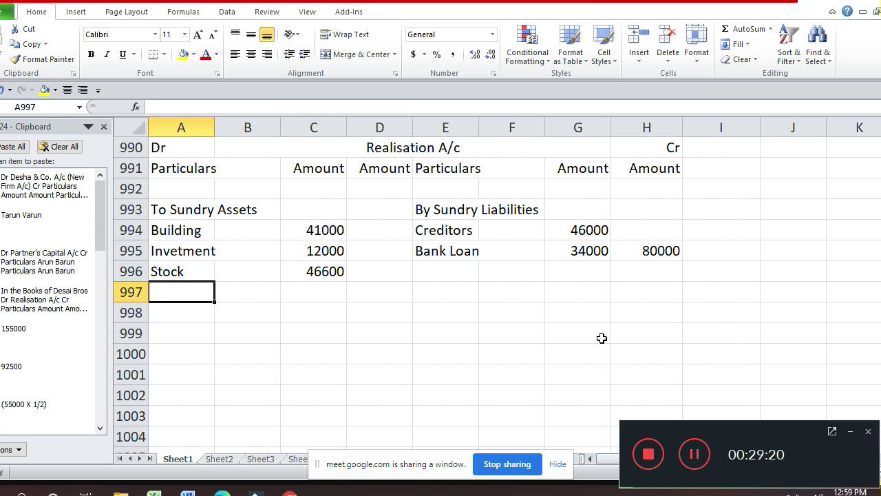
pyautogui.write('Debtors')
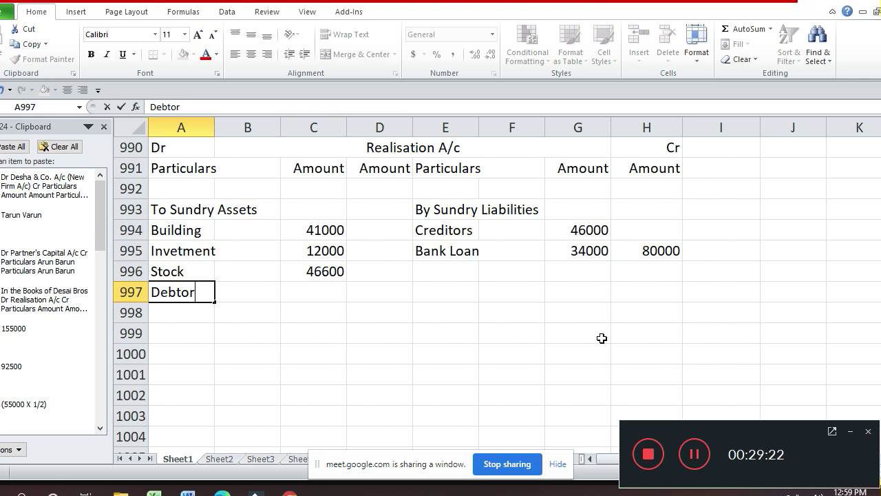
pyautogui.press('Return')
pyautogui.press('Up')
pyautogui.press('Right')
pyautogui.press('Right')
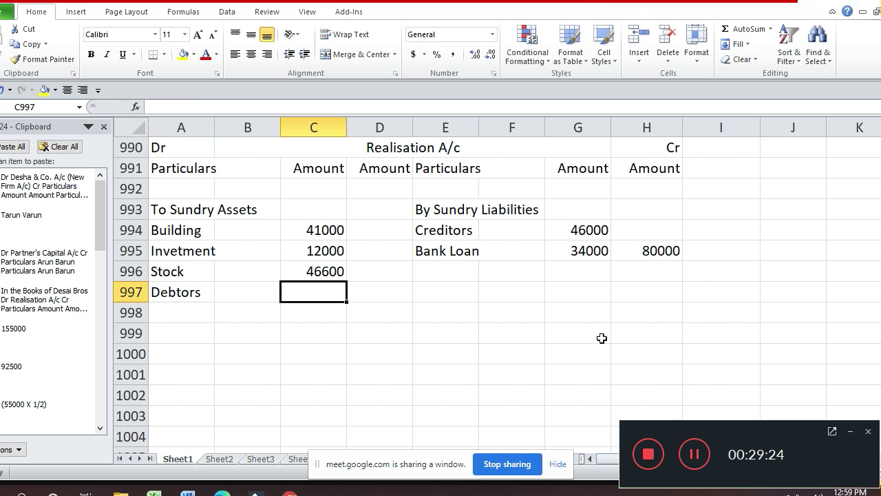
pyautogui.write('75000')
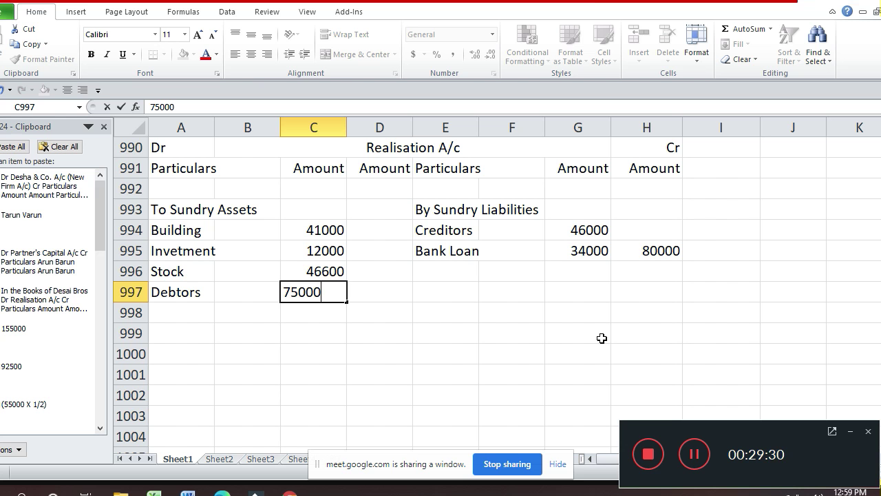
pyautogui.press('Return')
# - Add Cash at Bank with an amount of 10400 in C998
pyautogui.press('Left')
pyautogui.press('Left')
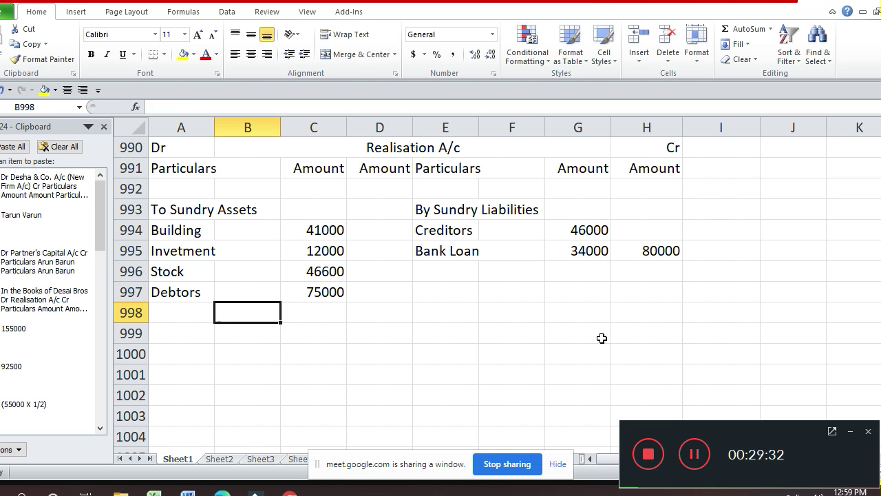
pyautogui.write('Cash a')
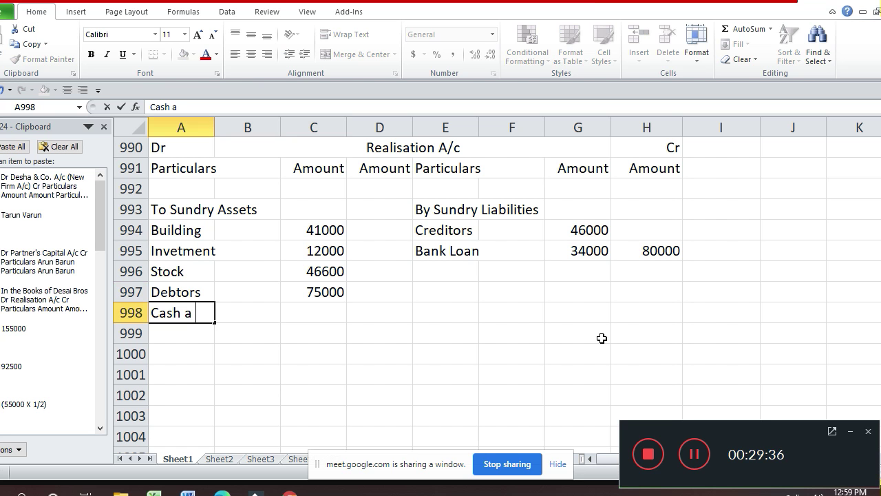
pyautogui.press('BackSpace')
pyautogui.write('t B')
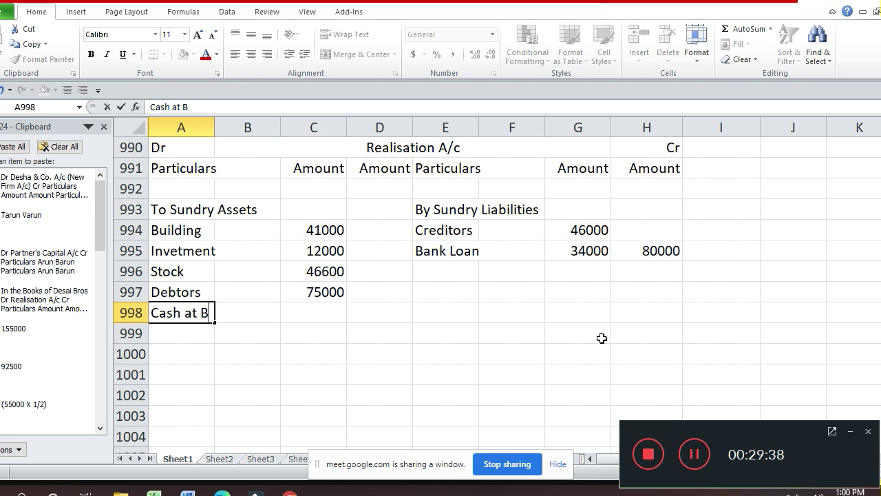
pyautogui.write('ank')
pyautogui.press('Return')
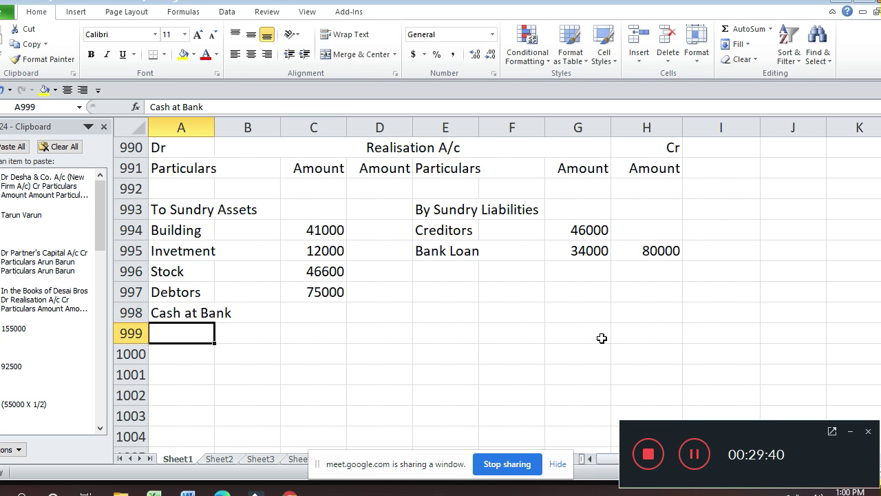
pyautogui.press('Up')
pyautogui.press('Right')
pyautogui.press('Right')
pyautogui.write('10')
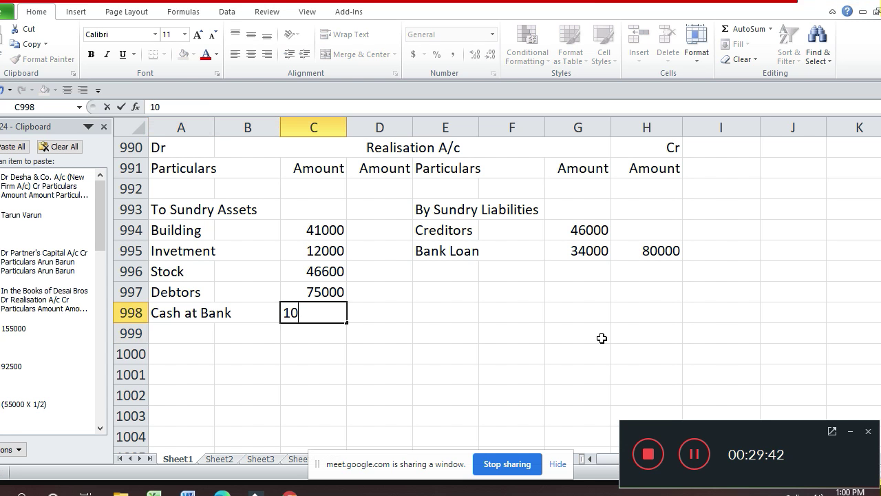
pyautogui.write('400')
pyautogui.press('Return')
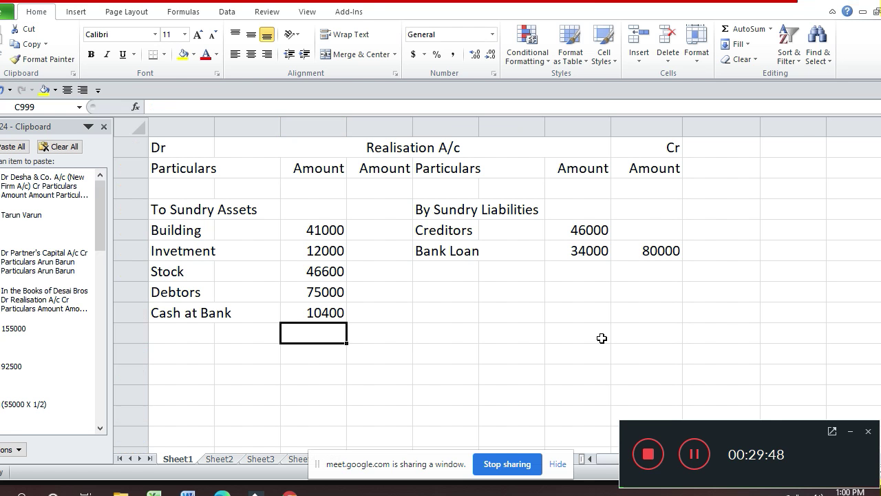
# - Total the assets in D998 with =SUM(C994:C998), giving 185000
pyautogui.press('Up')
pyautogui.press('Right')
pyautogui.write('=')
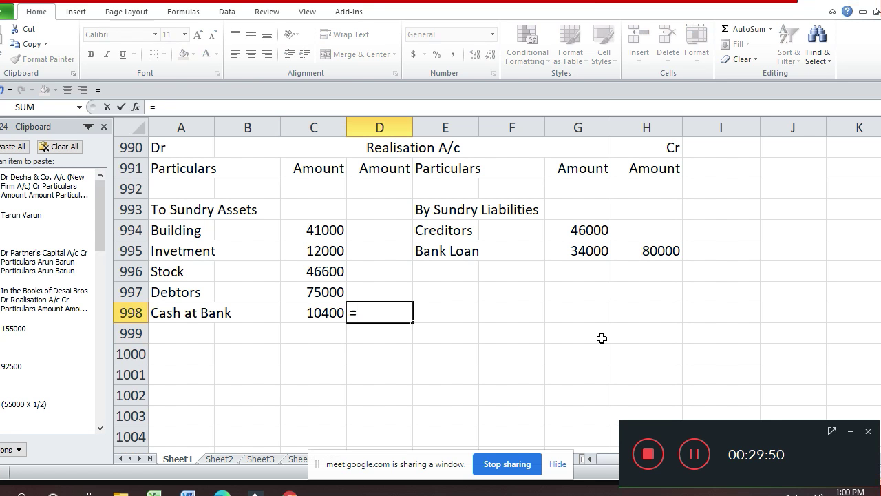
pyautogui.write('sum(')
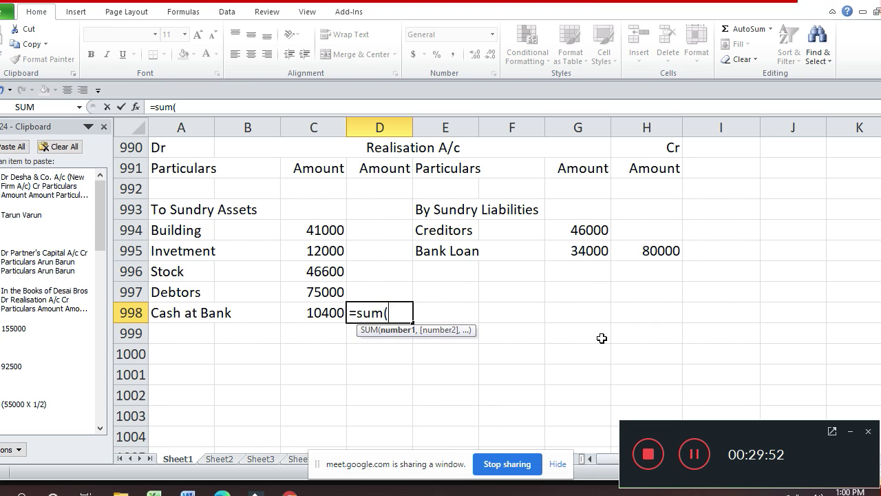
pyautogui.press('Left')
pyautogui.hotkey('shift', 'Up')
pyautogui.hotkey('shift', 'Up')
pyautogui.hotkey('shift', 'Up')
pyautogui.hotkey('shift', 'Up')
pyautogui.hotkey('shift', 'Up')
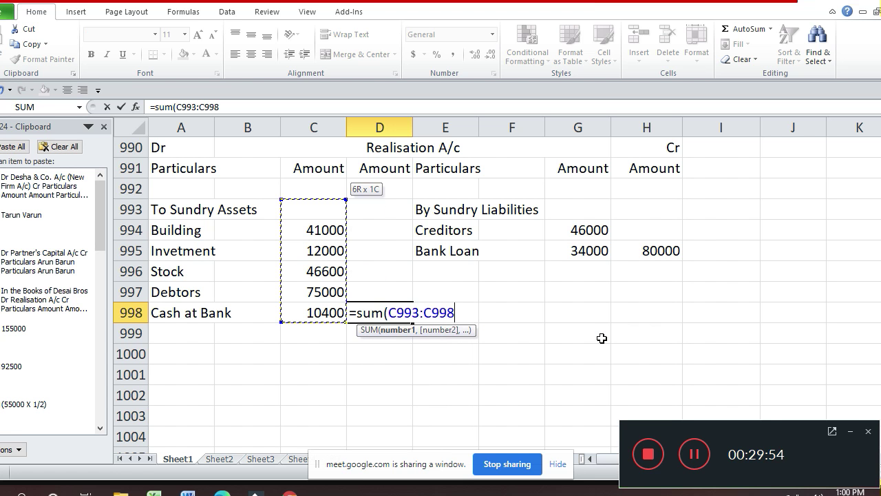
pyautogui.hotkey('shift', 'Down')
pyautogui.press('Return')
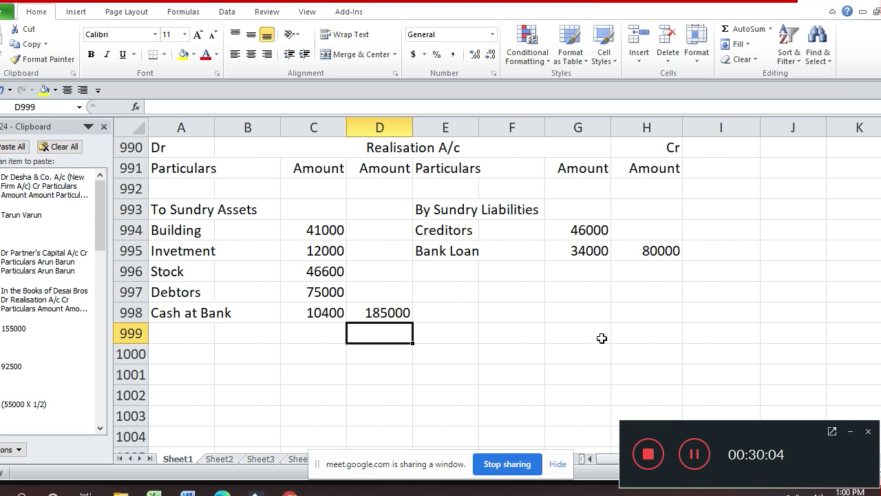
pyautogui.press('Up')
pyautogui.press('Up')
pyautogui.press('Right')
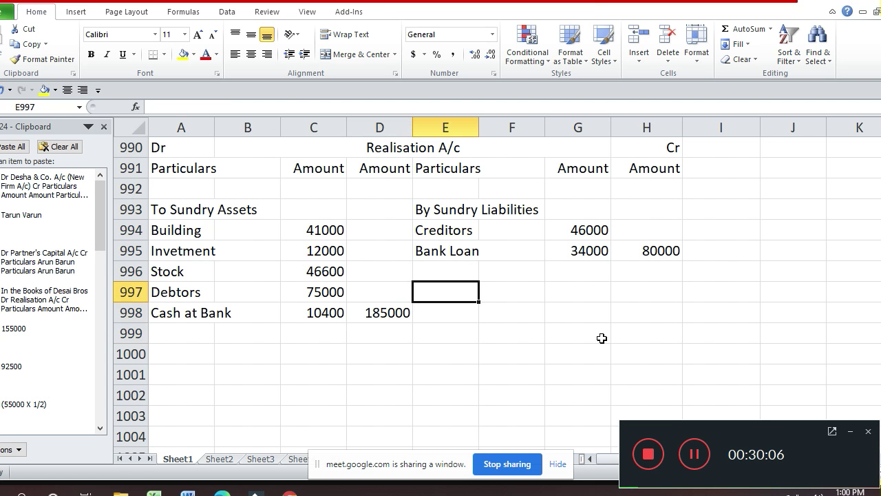
# - Enter the label 'By Varun's Capital' in E997, correcting its spelling
pyautogui.write('By V')
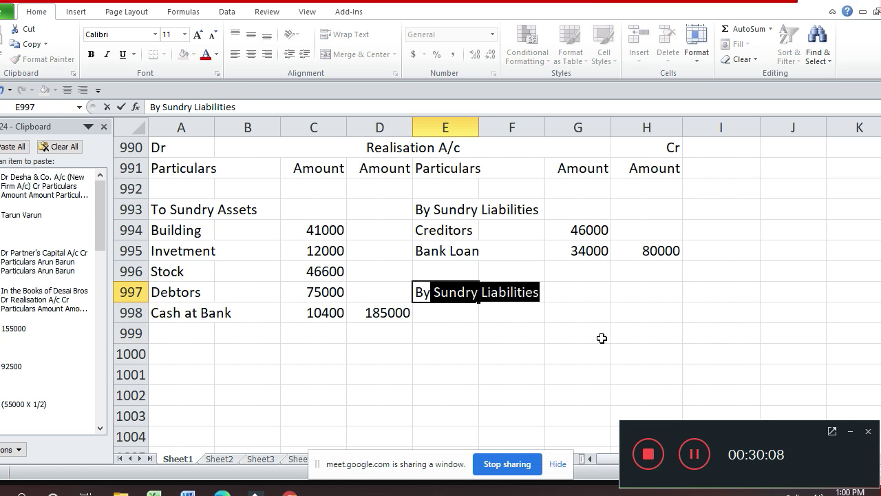
pyautogui.write('r')
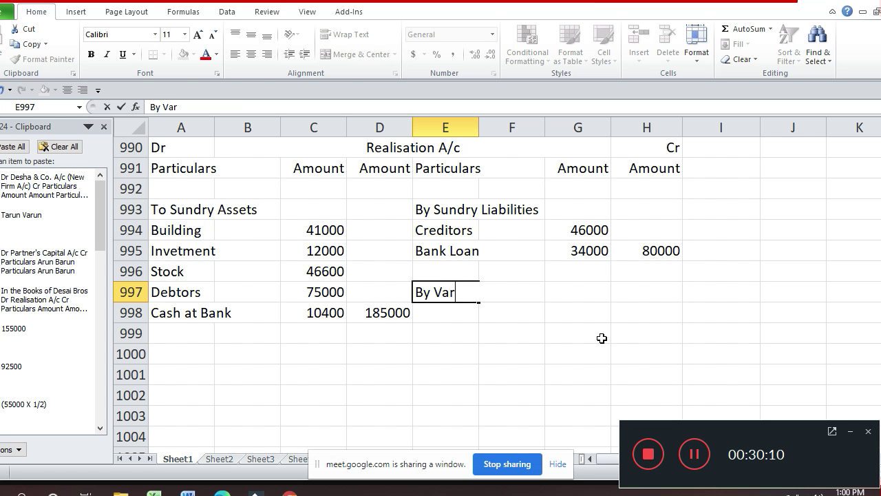
pyautogui.write("un'ss")
pyautogui.press('BackSpace')
pyautogui.press('BackSpace')
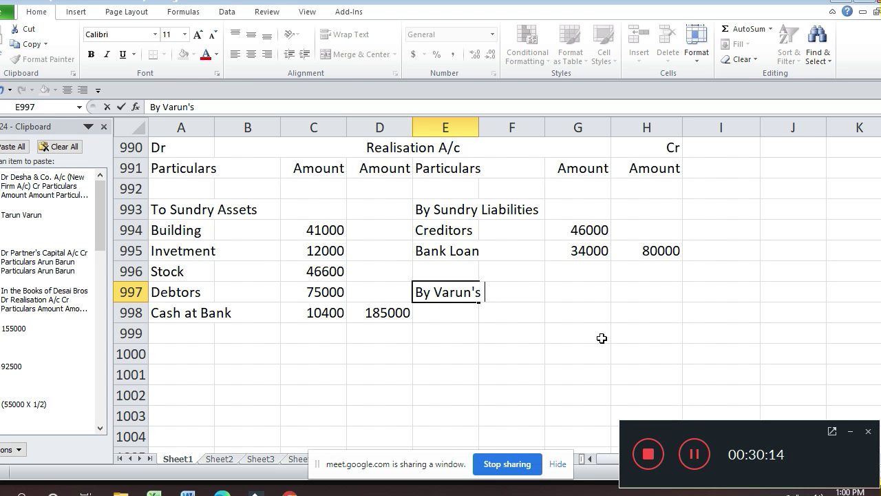
pyautogui.write('V')
pyautogui.press('BackSpace')
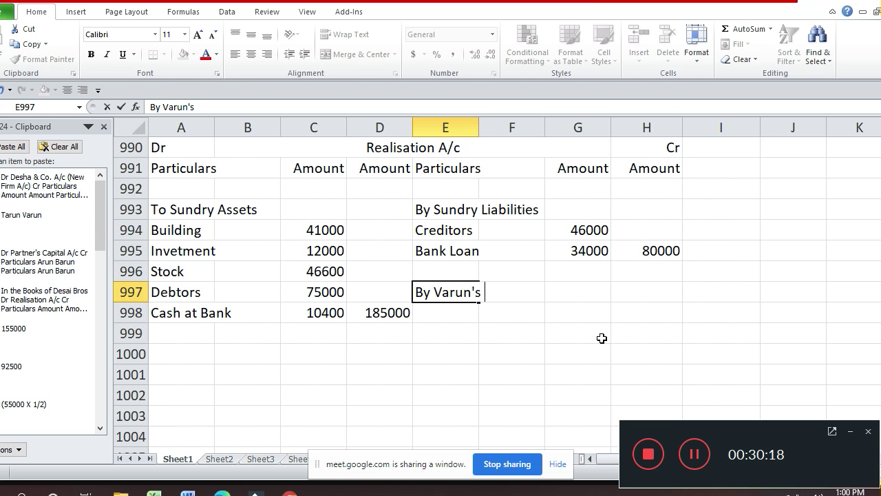
pyautogui.write('Capit')
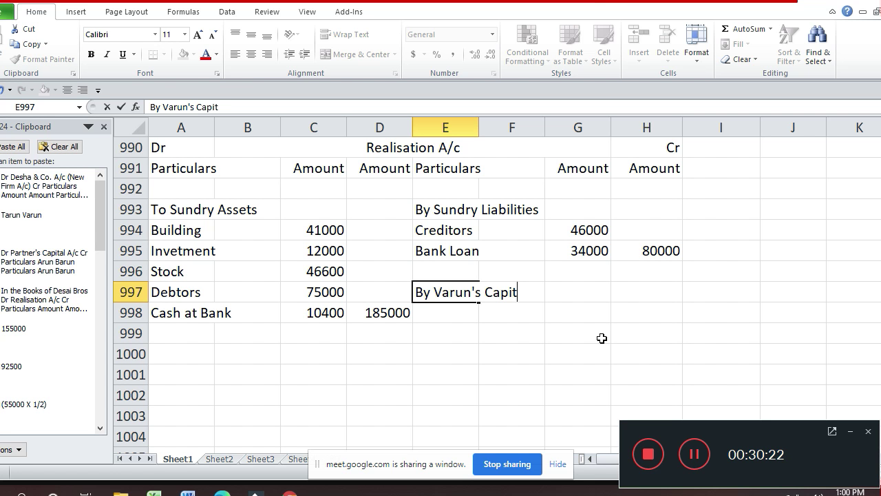
pyautogui.write('a')
pyautogui.press('Return')
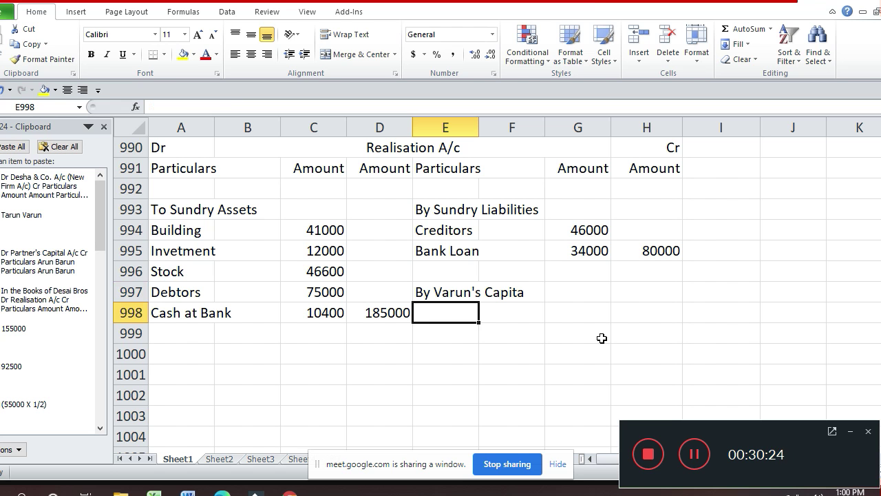
pyautogui.press('Down')
pyautogui.press('Up')
pyautogui.press('Up')
pyautogui.press('F2')
pyautogui.press('BackSpace')
pyautogui.press('BackSpace')
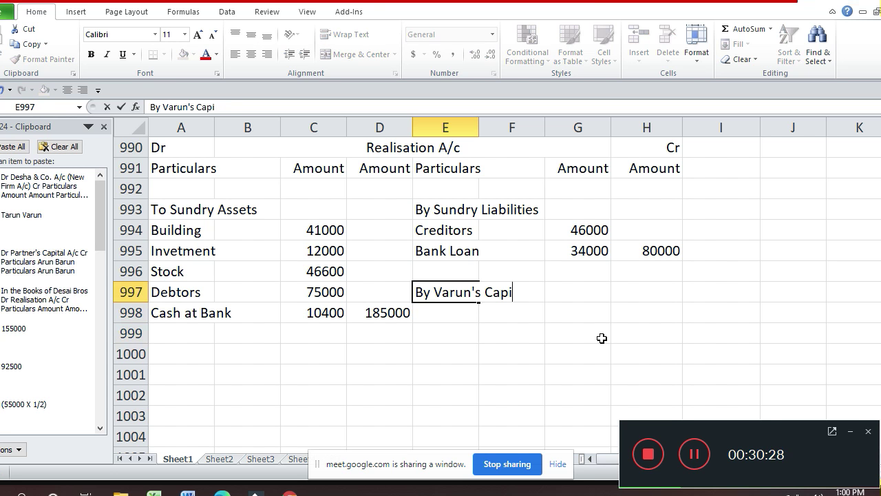
pyautogui.write('tal')
pyautogui.press('Return')
# - Add an Invetment line in E998 and enter 10000 as Varun's Capital amount
pyautogui.write('I')
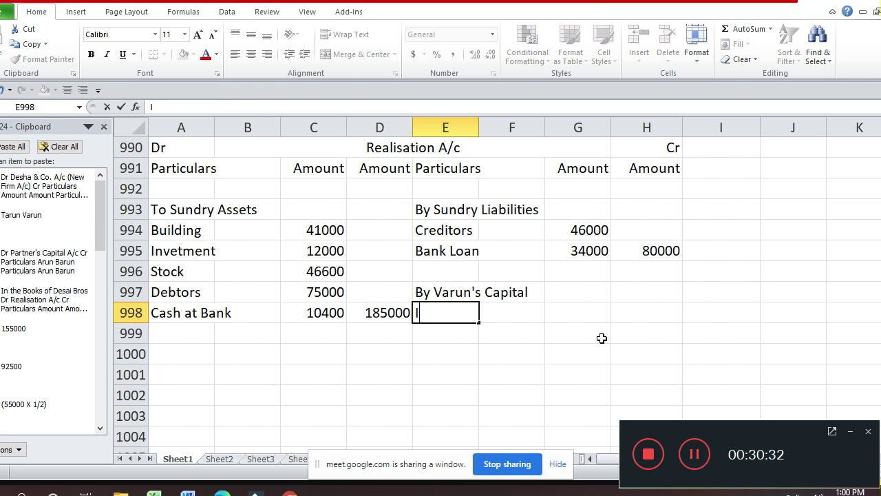
pyautogui.write('nvetmer')
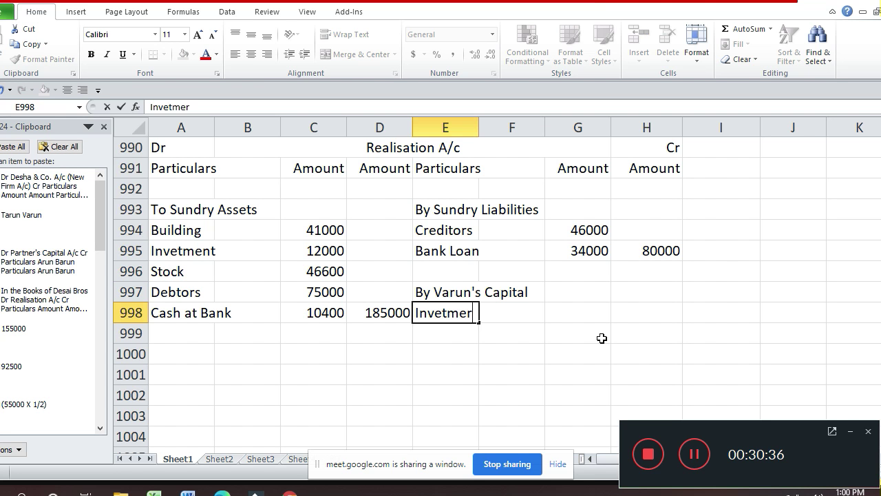
pyautogui.write('n')
pyautogui.press('BackSpace')
pyautogui.press('BackSpace')
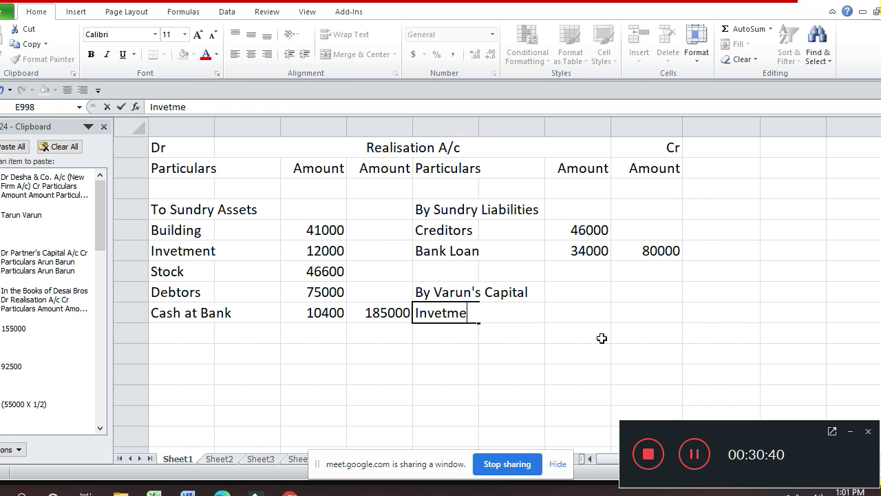
pyautogui.write('nt')
pyautogui.press('Return')
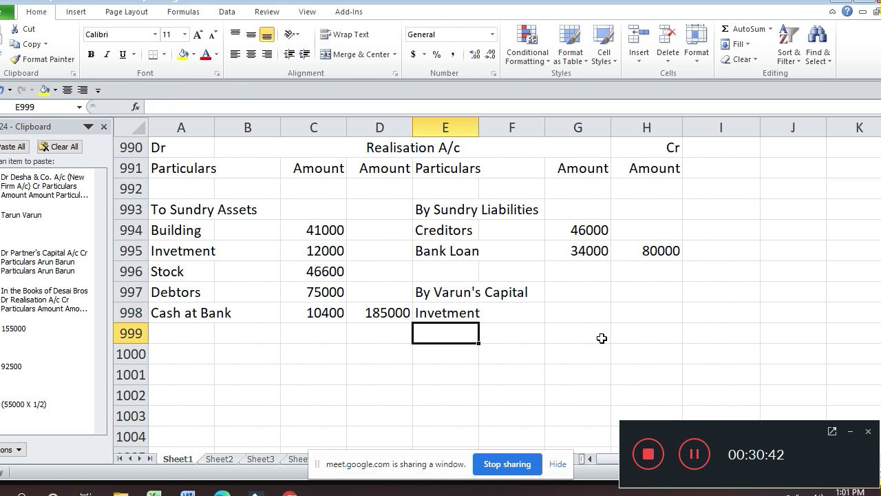
pyautogui.press('Up')
pyautogui.press('Up')
pyautogui.press('Right')
pyautogui.press('Right')
pyautogui.press('Right')
pyautogui.write('10000')
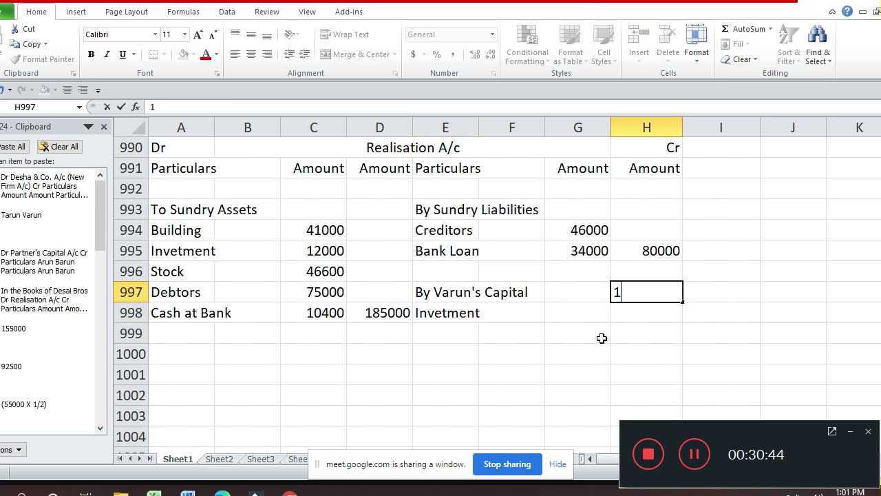
pyautogui.press('Return')
pyautogui.press('Return')
pyautogui.press('Return')
pyautogui.press('Return')
pyautogui.press('Return')
pyautogui.press('Return')
pyautogui.press('Return')
pyautogui.press('Return')
pyautogui.press('Return')
pyautogui.press('Return')
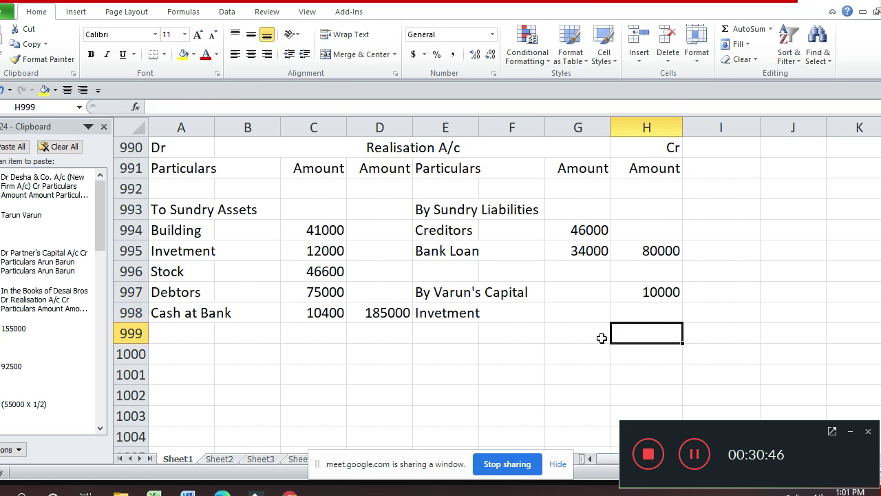
# - Enter 'To Realisation' in A1015 and 'Investment' in A1016 of the Partner's Capital A/c
pyautogui.press('Return')
pyautogui.press('Return')
pyautogui.press('Return')
pyautogui.press('Return')
pyautogui.press('Return')
pyautogui.press('Return')
pyautogui.press('Return')
pyautogui.press('Return')
pyautogui.press('Return')
pyautogui.press('Return')
pyautogui.press('Return')
pyautogui.press('Return')
pyautogui.press('Return')
pyautogui.press('Return')
pyautogui.press('Return')
pyautogui.press('Up')
pyautogui.press('Up')
pyautogui.press('Up')
pyautogui.press('Up')
pyautogui.press('Up')
pyautogui.press('Up')
pyautogui.press('Up')
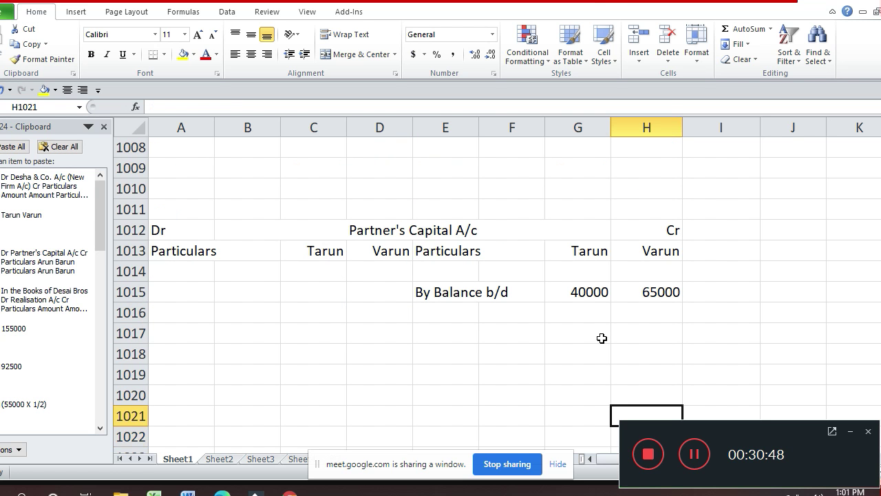
pyautogui.press('Left')
pyautogui.press('Left')
pyautogui.press('Left')
pyautogui.press('Left')
pyautogui.press('Left')
pyautogui.press('Left')
pyautogui.press('Left')
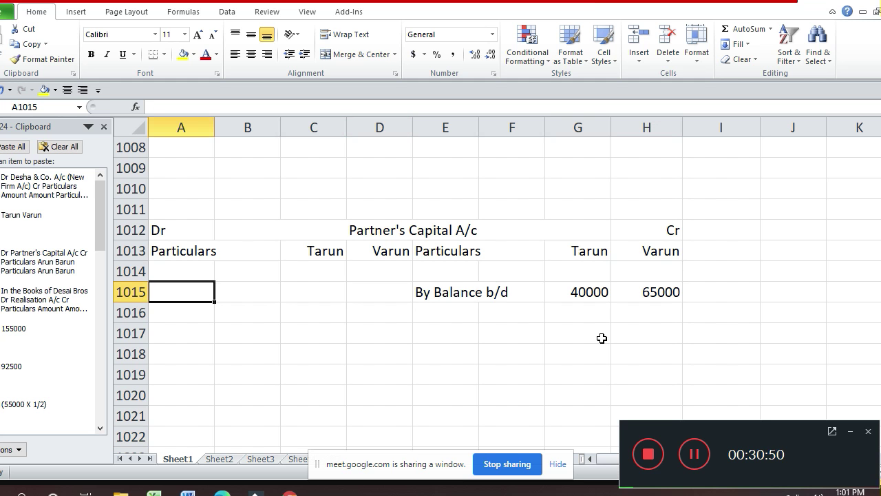
pyautogui.write('T')
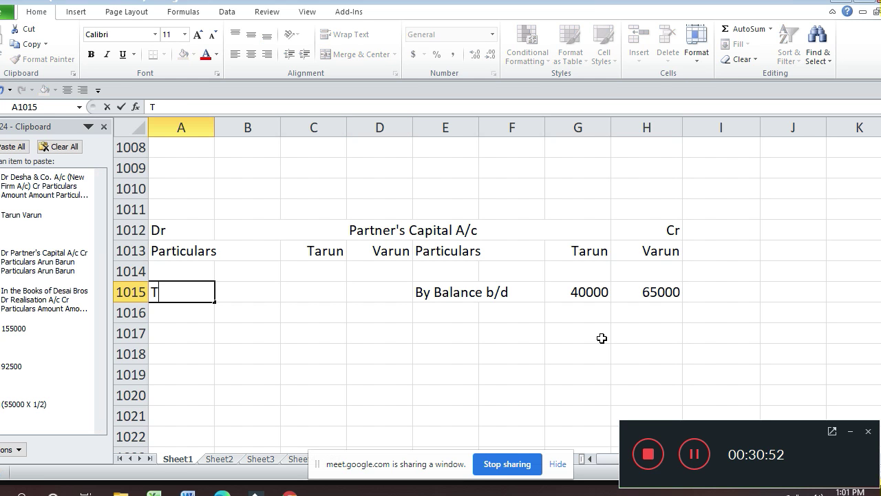
pyautogui.write('o Rea')
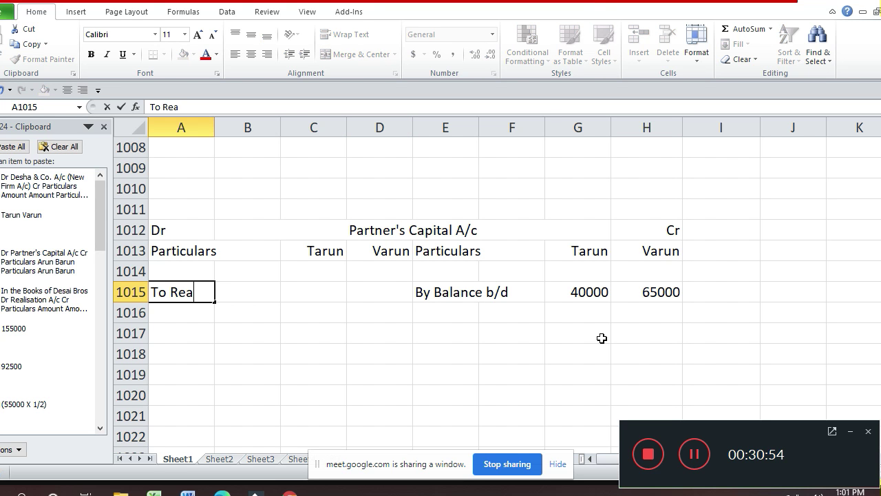
pyautogui.write('lsatio')
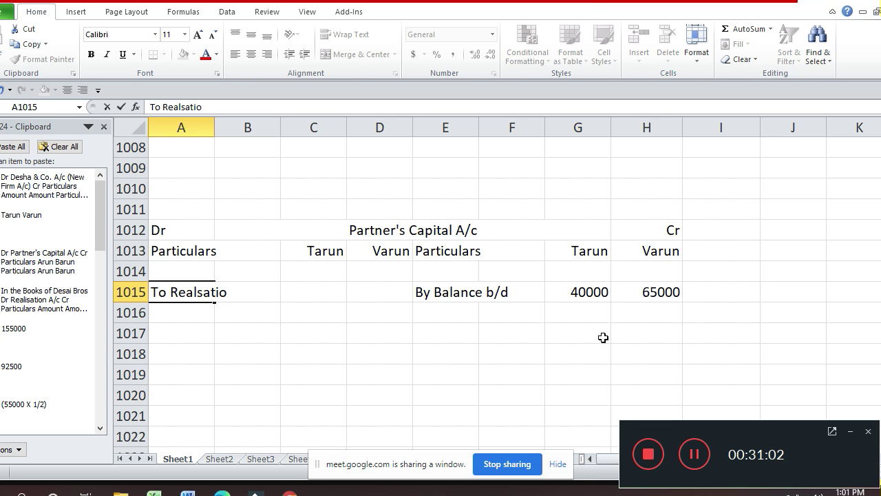
pyautogui.press('Escape')
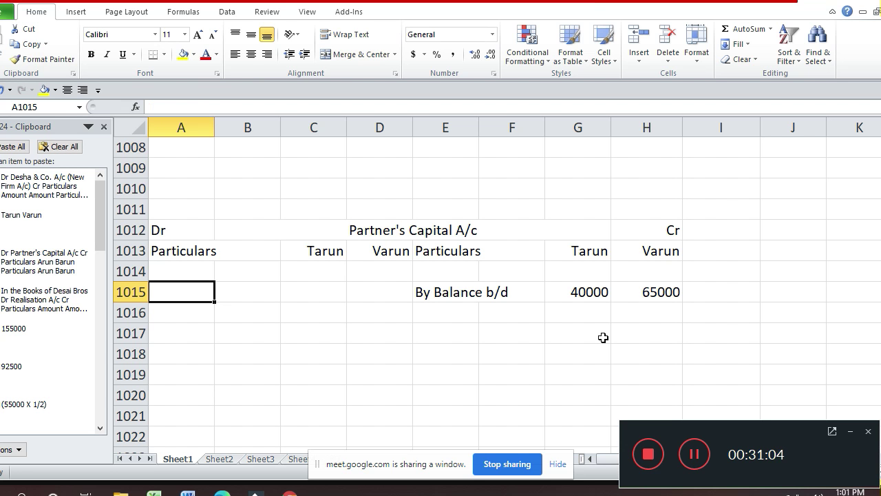
pyautogui.write('To Real')
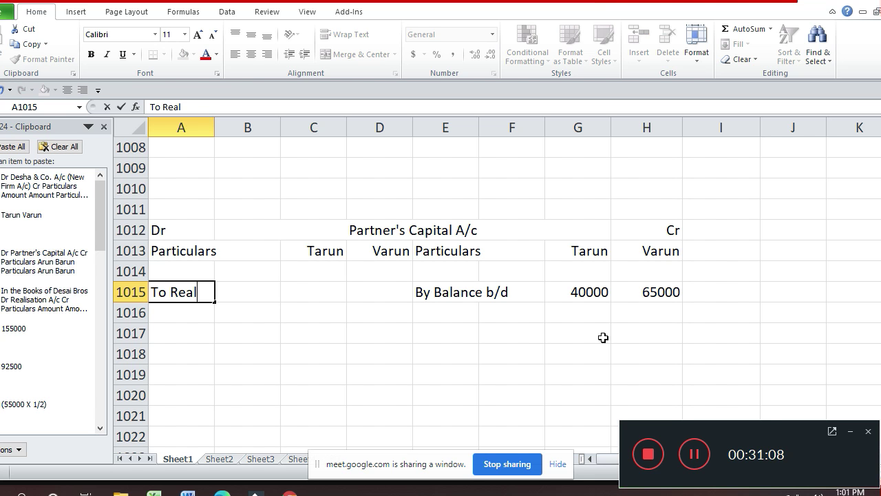
pyautogui.write('isation')
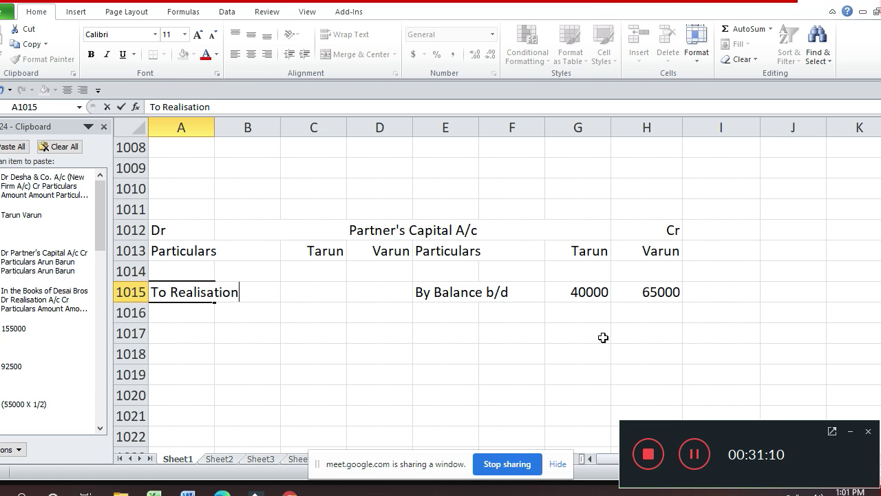
pyautogui.press('Return')
pyautogui.write('(')
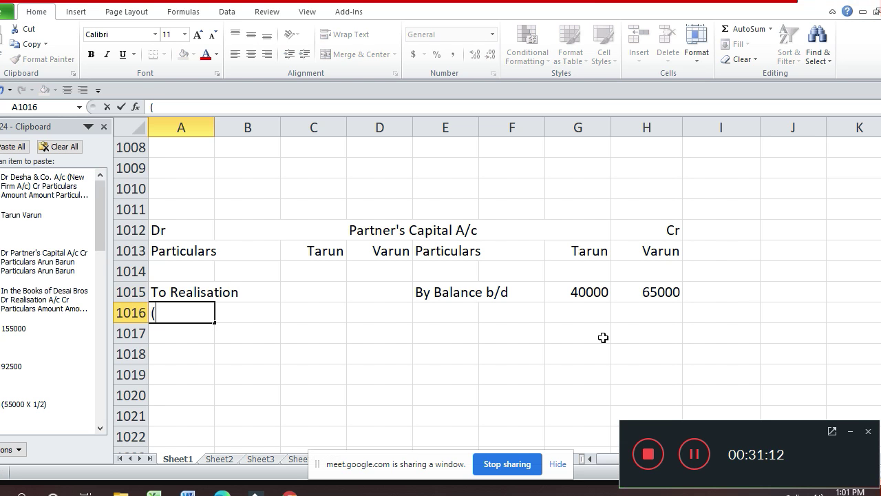
pyautogui.press('BackSpace')
pyautogui.write('Investment')
pyautogui.press('Return')
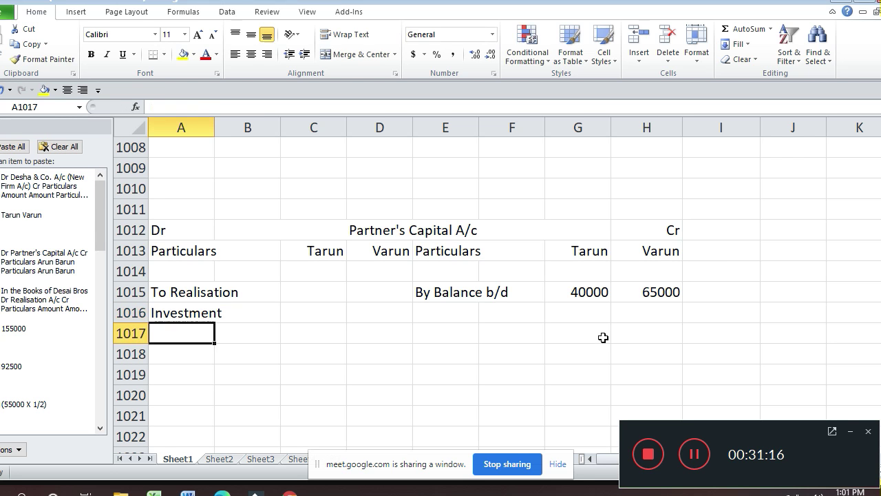
# - Debit 10000 under Varun on the To Realisation row
pyautogui.press('Up')
pyautogui.press('Right')
pyautogui.press('Right')
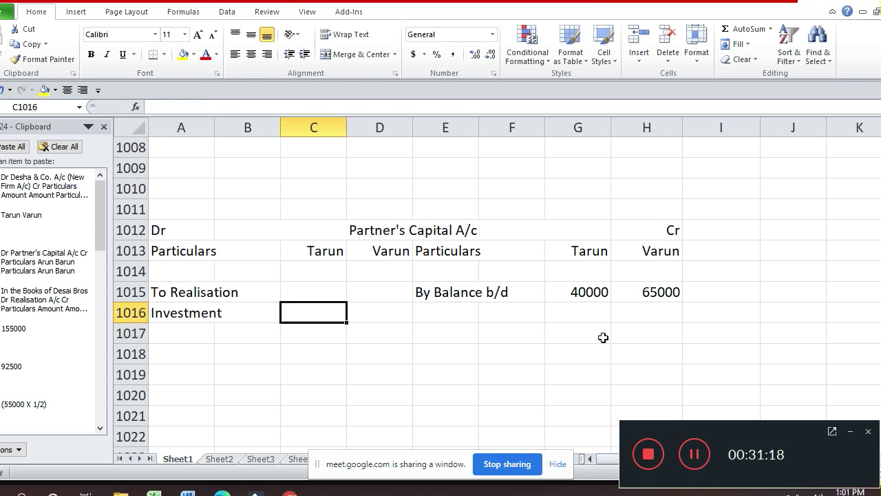
pyautogui.press('Right')
pyautogui.press('Up')
pyautogui.press('Up')
pyautogui.press('Up')
pyautogui.press('Up')
pyautogui.press('Up')
pyautogui.press('Up')
pyautogui.press('Up')
pyautogui.press('Up')
pyautogui.press('Up')
pyautogui.press('Up')
pyautogui.press('Up')
pyautogui.press('Up')
pyautogui.press('Up')
pyautogui.press('Up')
pyautogui.press('Up')
pyautogui.press('Up')
pyautogui.press('Up')
pyautogui.press('Up')
pyautogui.press('Up')
pyautogui.press('Up')
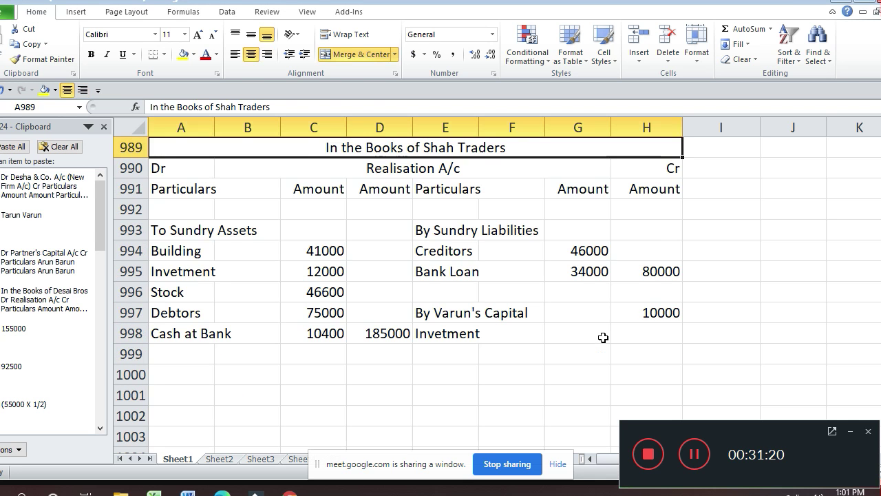
pyautogui.press('Down')
pyautogui.press('Down')
pyautogui.press('Down')
pyautogui.press('Down')
pyautogui.press('Down')
pyautogui.press('Down')
pyautogui.press('Down')
pyautogui.press('Down')
pyautogui.press('Down')
pyautogui.press('Down')
pyautogui.press('Down')
pyautogui.press('Down')
pyautogui.press('Down')
pyautogui.press('Down')
pyautogui.press('Down')
pyautogui.press('Down')
pyautogui.press('Down')
pyautogui.press('Down')
pyautogui.press('Down')
pyautogui.press('Down')
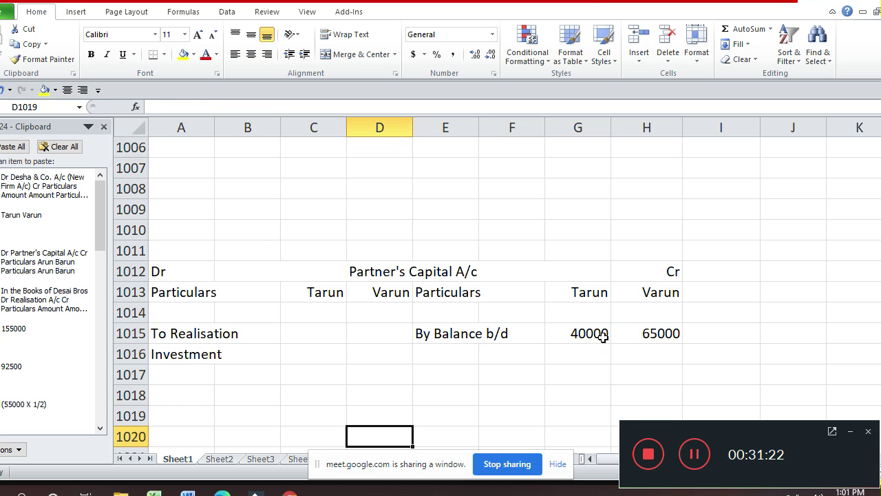
pyautogui.press('Up')
pyautogui.press('Up')
pyautogui.press('Up')
pyautogui.press('Up')
pyautogui.press('Up')
pyautogui.write('10000')
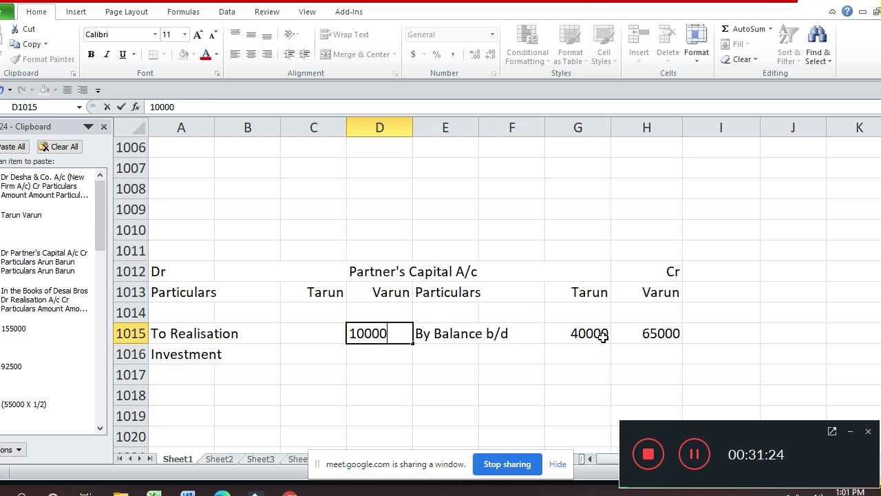
pyautogui.press('Return')
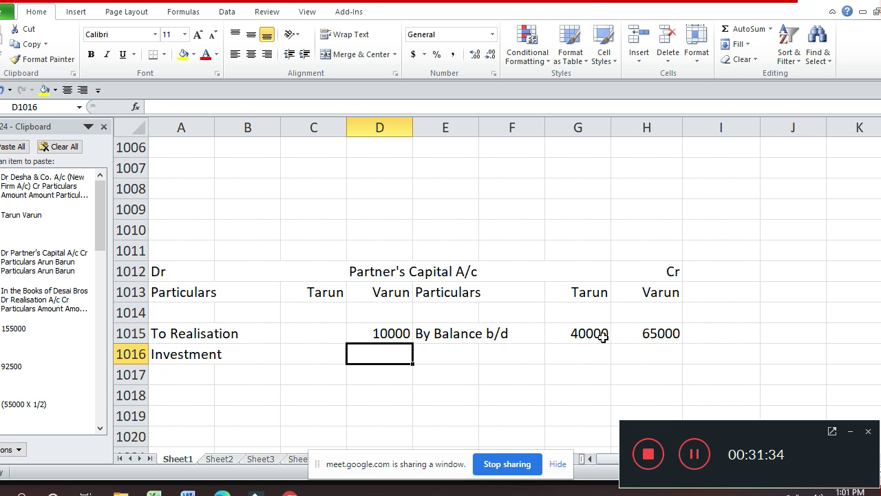
pyautogui.press('Up')
pyautogui.press('Up')
pyautogui.press('Up')
pyautogui.press('Up')
pyautogui.press('Up')
pyautogui.press('Up')
pyautogui.press('Up')
pyautogui.press('Up')
pyautogui.press('Up')
pyautogui.press('Up')
pyautogui.press('Up')
pyautogui.press('Up')
pyautogui.press('Up')
pyautogui.press('Up')
pyautogui.press('Up')
pyautogui.press('Up')
pyautogui.press('Up')
pyautogui.press('Up')
pyautogui.press('Up')
pyautogui.press('Up')
# - Enter the credit-side label 'By M/s. Desha & Co.' below Investment in the Realisation A/c
pyautogui.press('Down')
pyautogui.press('Down')
pyautogui.press('Down')
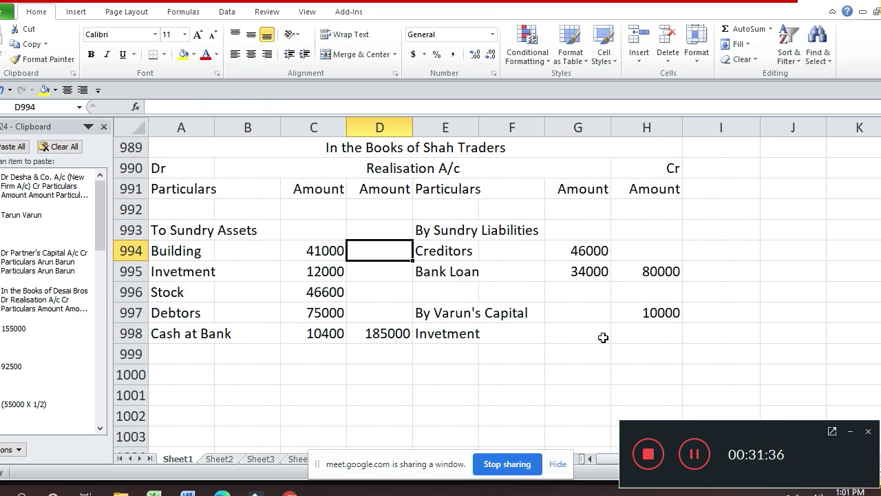
pyautogui.press('Down')
pyautogui.press('Down')
pyautogui.press('Down')
pyautogui.press('Down')
pyautogui.press('Down')
pyautogui.press('Down')
pyautogui.press('Right')
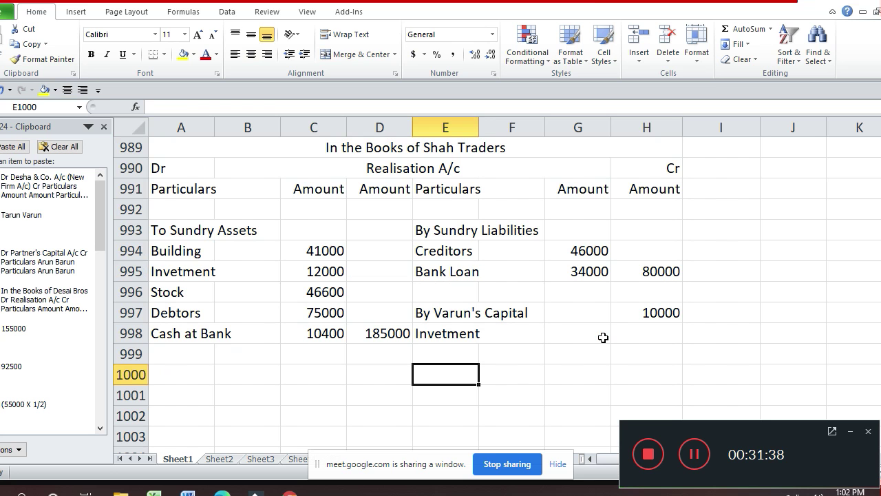
pyautogui.write('By M/s')
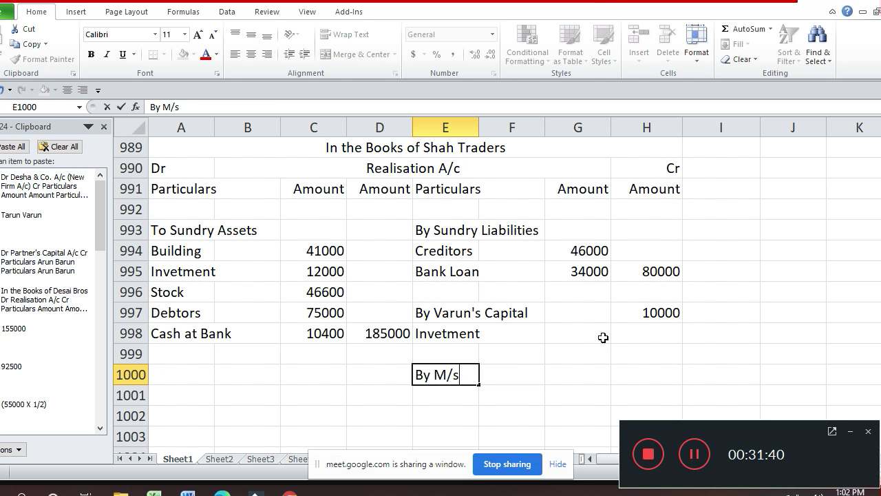
pyautogui.write('. Debsh')
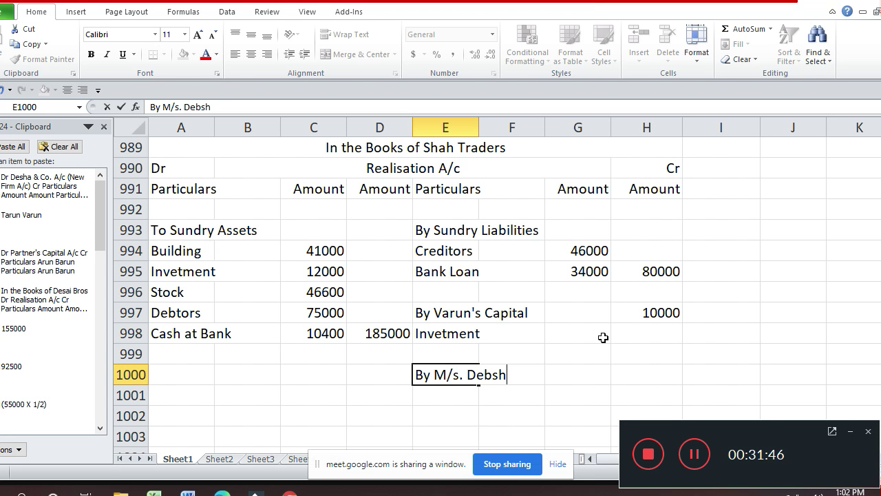
pyautogui.write('a')
pyautogui.press('BackSpace')
pyautogui.press('BackSpace')
pyautogui.press('BackSpace')
pyautogui.press('BackSpace')
pyautogui.write('sha ')
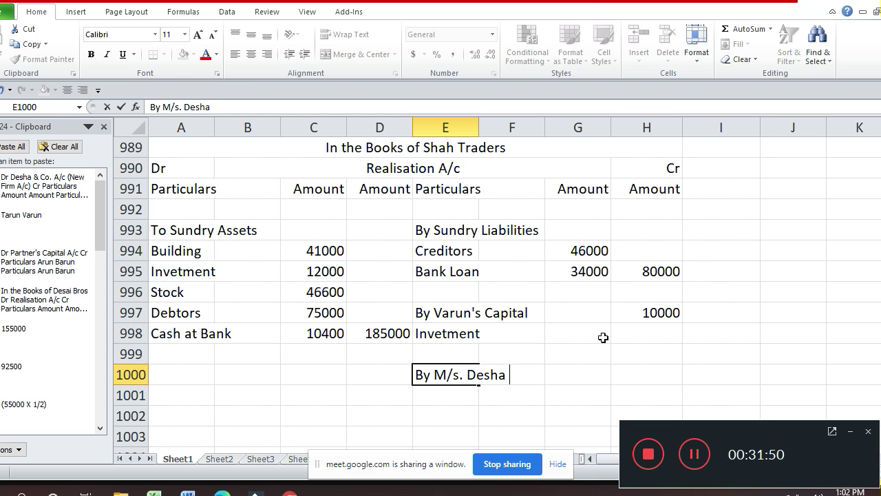
pyautogui.write('& Cp')
pyautogui.press('BackSpace')
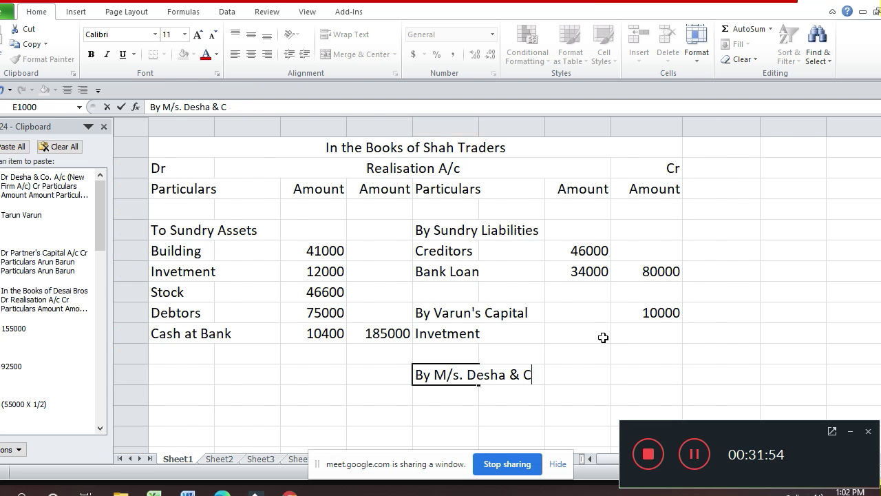
pyautogui.write('o')
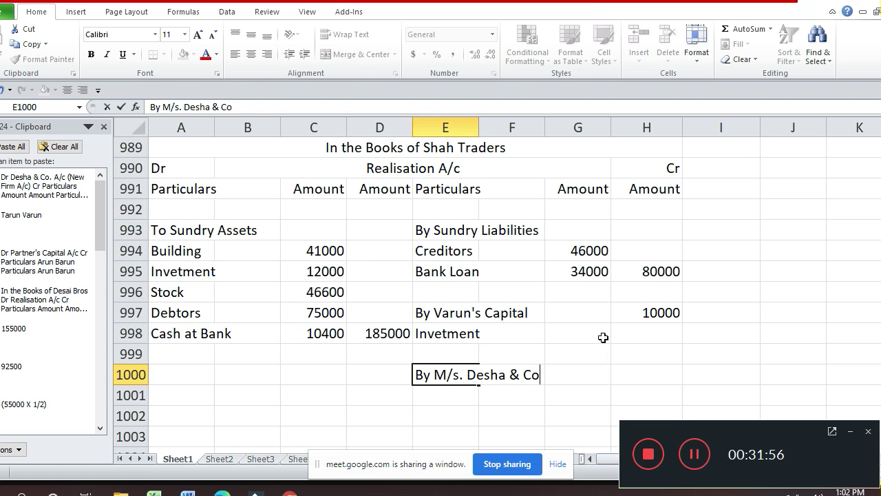
pyautogui.write('.')
pyautogui.press('Return')
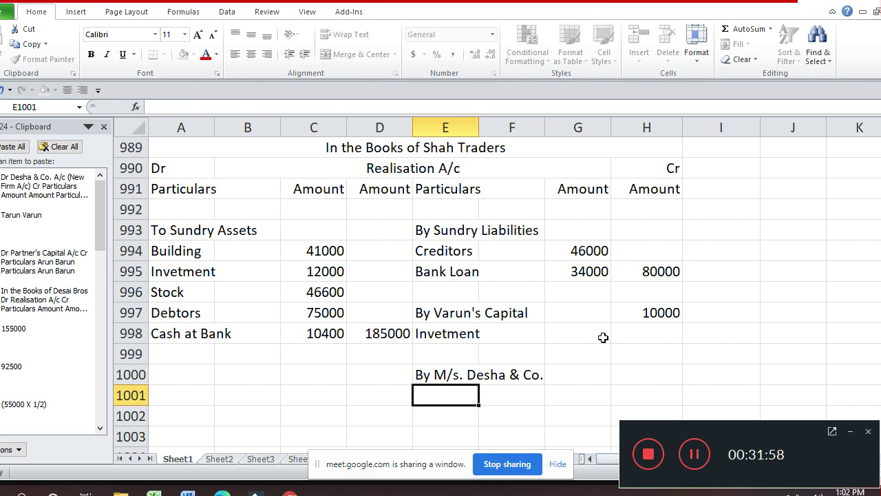
# - Record 134250 as the purchase consideration amount beside By M/s. Desha & Co
pyautogui.press('Up')
pyautogui.press('Up')
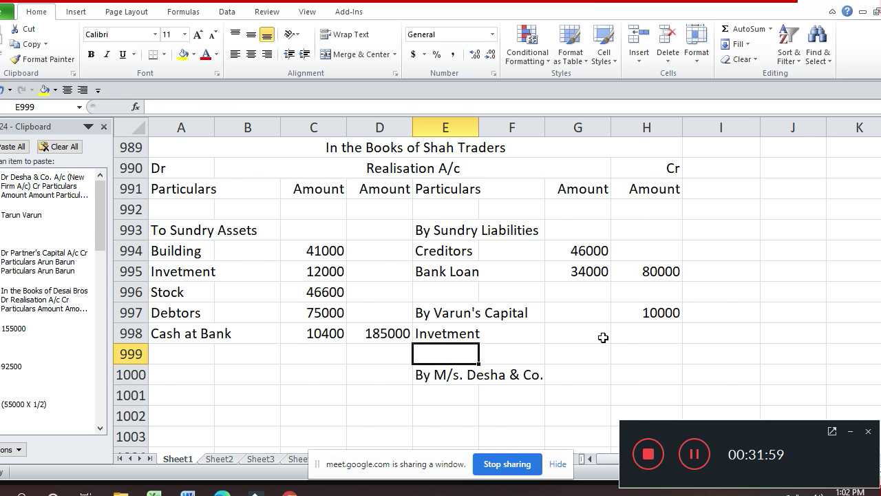
pyautogui.press('Up')
pyautogui.press('Up')
pyautogui.press('Up')
pyautogui.press('Up')
pyautogui.press('Up')
pyautogui.press('Up')
pyautogui.press('Up')
pyautogui.press('Up')
pyautogui.press('Up')
pyautogui.press('Up')
pyautogui.press('Up')
pyautogui.press('Up')
pyautogui.press('Up')
pyautogui.press('Up')
pyautogui.press('Up')
pyautogui.press('Up')
pyautogui.press('Up')
pyautogui.press('Up')
pyautogui.press('Up')
pyautogui.press('Up')
pyautogui.press('Down')
pyautogui.press('Down')
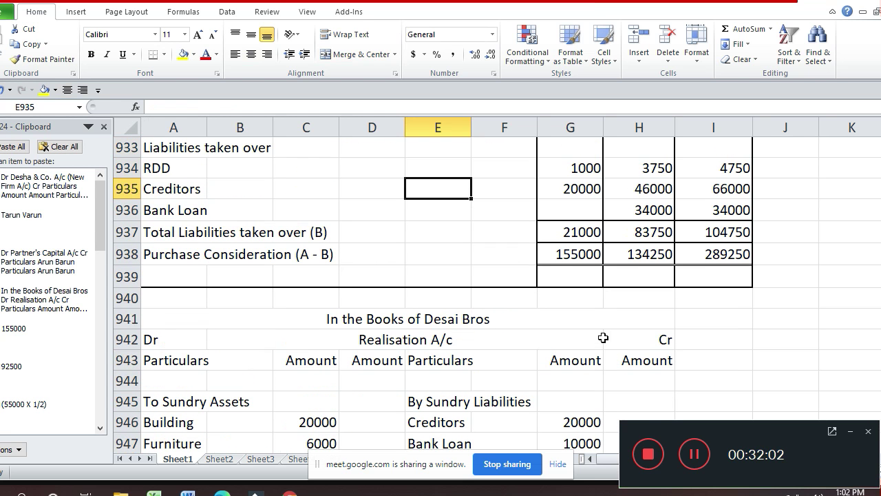
pyautogui.press('Down')
pyautogui.press('Down')
pyautogui.press('Down')
pyautogui.press('Down')
pyautogui.press('Down')
pyautogui.press('Down')
pyautogui.press('Down')
pyautogui.press('Down')
pyautogui.press('Down')
pyautogui.press('Down')
pyautogui.press('Down')
pyautogui.press('Down')
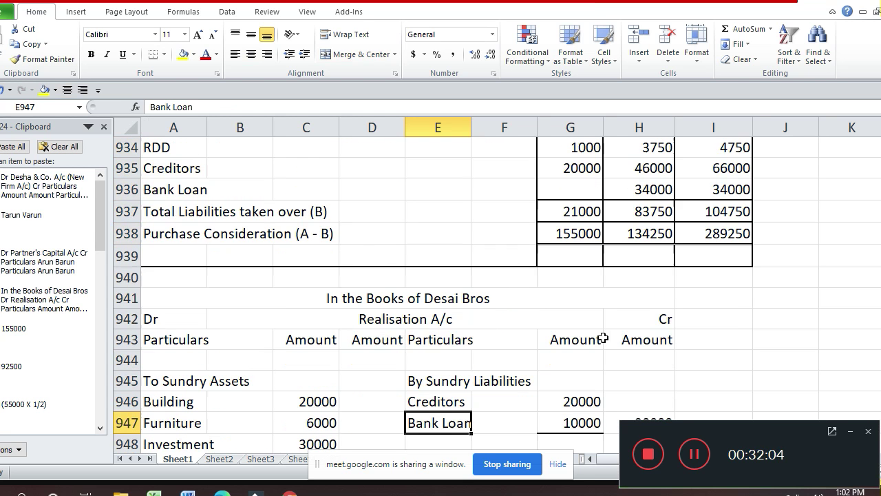
pyautogui.press('Down')
pyautogui.press('Down')
pyautogui.press('Down')
pyautogui.press('Down')
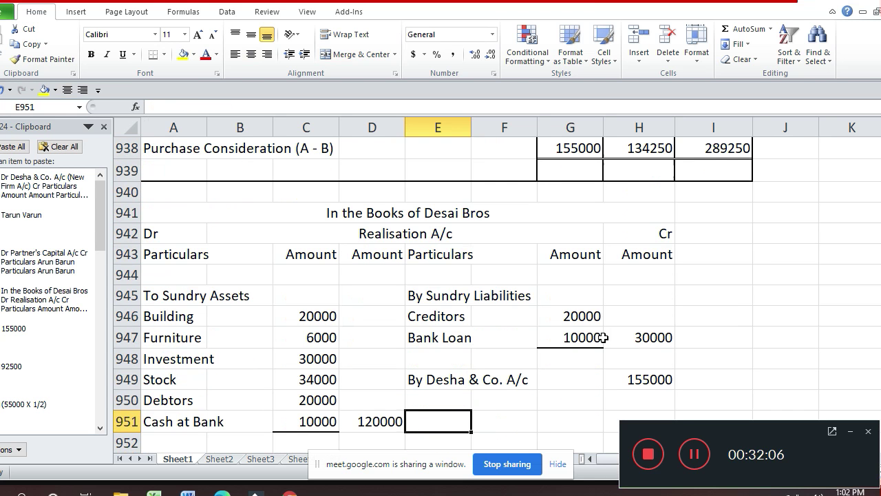
pyautogui.press('Down')
pyautogui.press('Up')
pyautogui.press('Up')
pyautogui.press('Up')
pyautogui.press('Down')
pyautogui.press('Down')
pyautogui.press('Down')
pyautogui.press('Down')
pyautogui.press('Down')
pyautogui.press('Down')
pyautogui.press('Down')
pyautogui.press('Down')
pyautogui.press('Down')
pyautogui.press('Down')
pyautogui.press('Down')
pyautogui.press('Down')
pyautogui.press('Down')
pyautogui.press('Down')
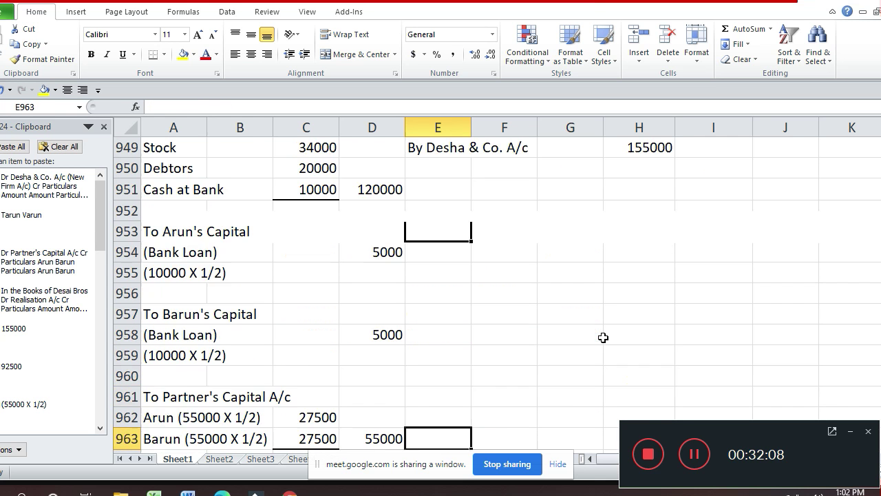
pyautogui.press('Down')
pyautogui.press('Down')
pyautogui.press('Down')
pyautogui.press('Down')
pyautogui.press('Down')
pyautogui.press('Down')
pyautogui.press('Down')
pyautogui.press('Down')
pyautogui.press('Down')
pyautogui.press('Down')
pyautogui.press('Down')
pyautogui.press('Down')
pyautogui.press('Down')
pyautogui.press('Down')
pyautogui.press('Down')
pyautogui.press('Down')
pyautogui.press('Down')
pyautogui.press('Down')
pyautogui.press('Down')
pyautogui.press('Down')
pyautogui.press('Down')
pyautogui.press('Down')
pyautogui.press('Down')
pyautogui.press('Down')
pyautogui.press('Down')
pyautogui.press('Down')
pyautogui.press('Down')
pyautogui.press('Down')
pyautogui.press('Down')
pyautogui.press('Down')
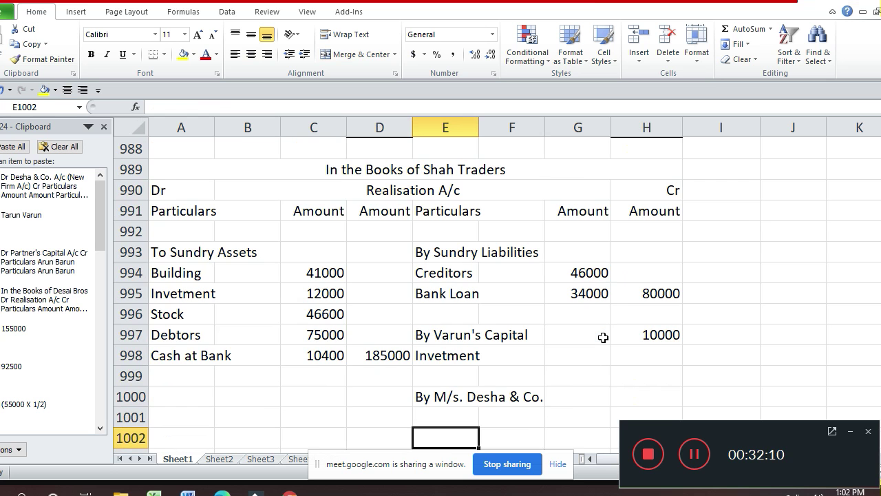
pyautogui.press('Down')
pyautogui.press('Up')
pyautogui.press('Up')
pyautogui.press('Up')
pyautogui.press('Right')
pyautogui.press('Right')
pyautogui.press('Right')
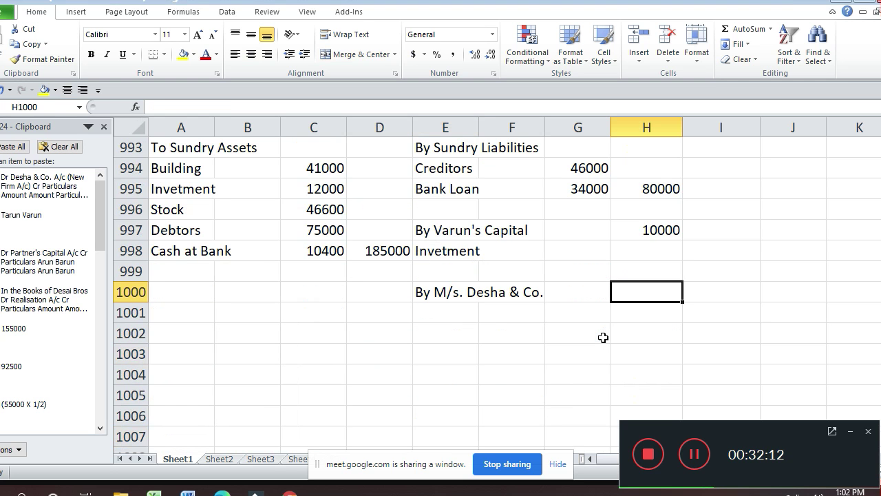
pyautogui.write('13425')
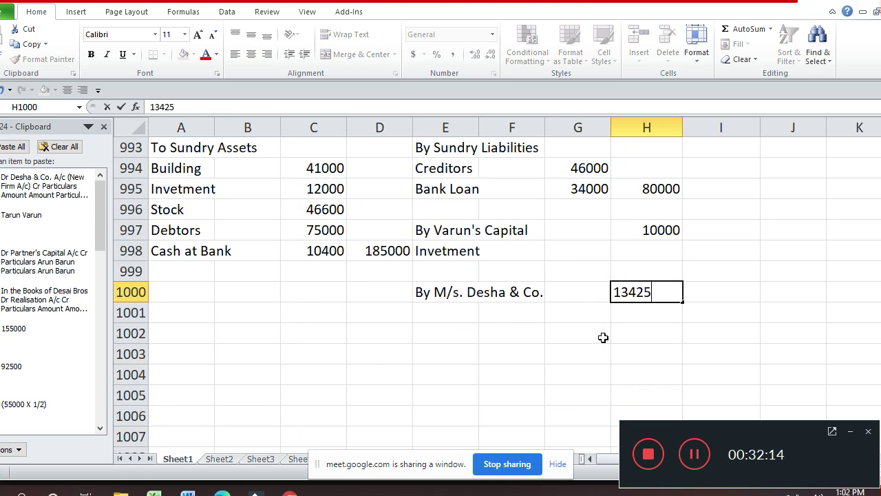
pyautogui.write('0')
pyautogui.press('Return')
pyautogui.press('Return')
pyautogui.press('Down')
pyautogui.press('Down')
pyautogui.press('Down')
pyautogui.press('Down')
pyautogui.press('Down')
pyautogui.press('Down')
pyautogui.press('Down')
pyautogui.press('Down')
pyautogui.press('Down')
pyautogui.press('Down')
pyautogui.press('Down')
pyautogui.press('Down')
pyautogui.press('Down')
pyautogui.press('Down')
pyautogui.press('Down')
pyautogui.press('Down')
pyautogui.press('Down')
pyautogui.press('Down')
pyautogui.press('Down')
pyautogui.press('Down')
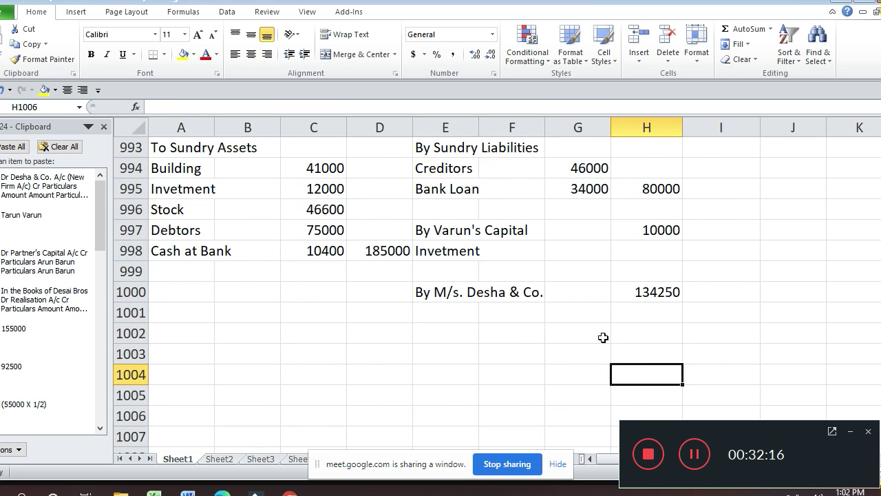
# - Debit row 1027 of the Desha & Co. new firm account with 'To Realisation' 134250
pyautogui.press('Up')
pyautogui.press('Up')
pyautogui.press('Up')
pyautogui.press('Up')
pyautogui.press('Up')
pyautogui.press('Up')
pyautogui.press('Up')
pyautogui.press('Up')
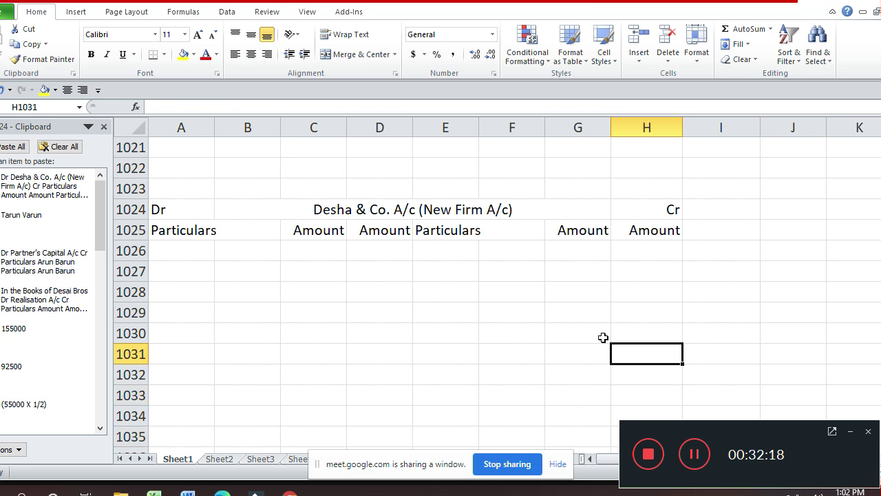
pyautogui.press('Left')
pyautogui.press('Left')
pyautogui.press('Left')
pyautogui.press('Left')
pyautogui.press('Left')
pyautogui.press('Left')
pyautogui.press('Left')
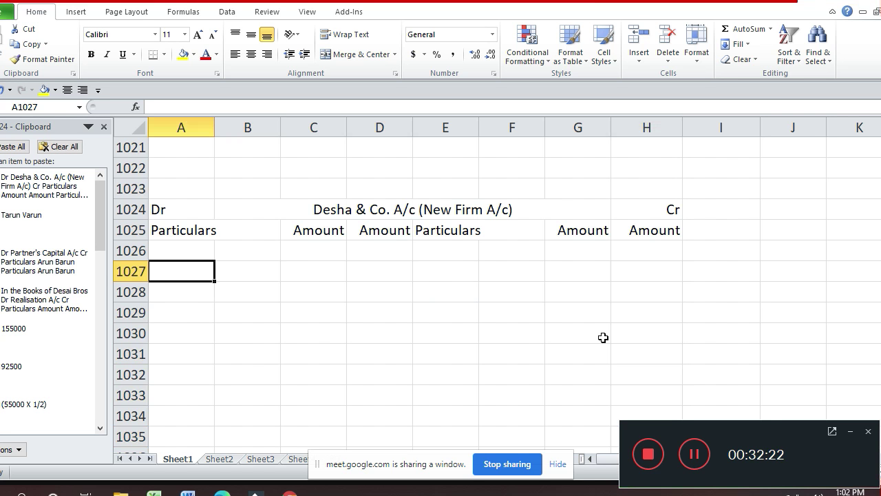
pyautogui.write('To ')
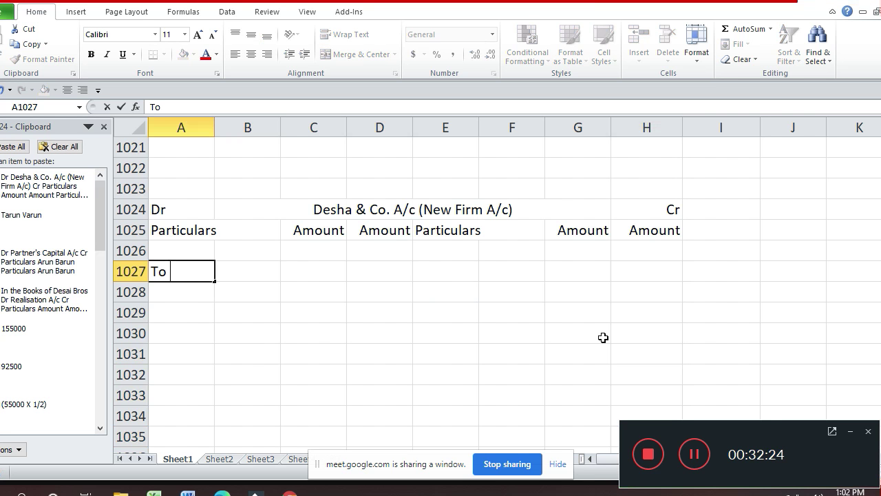
pyautogui.write('Realis')
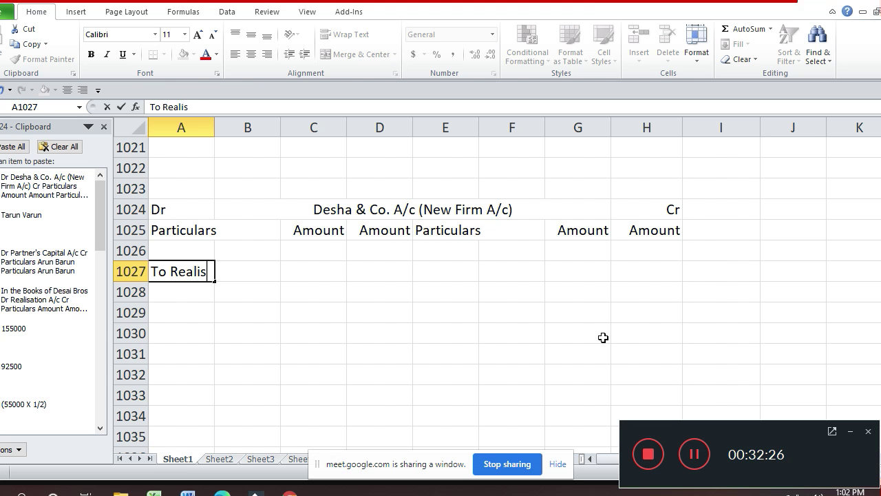
pyautogui.write('a')
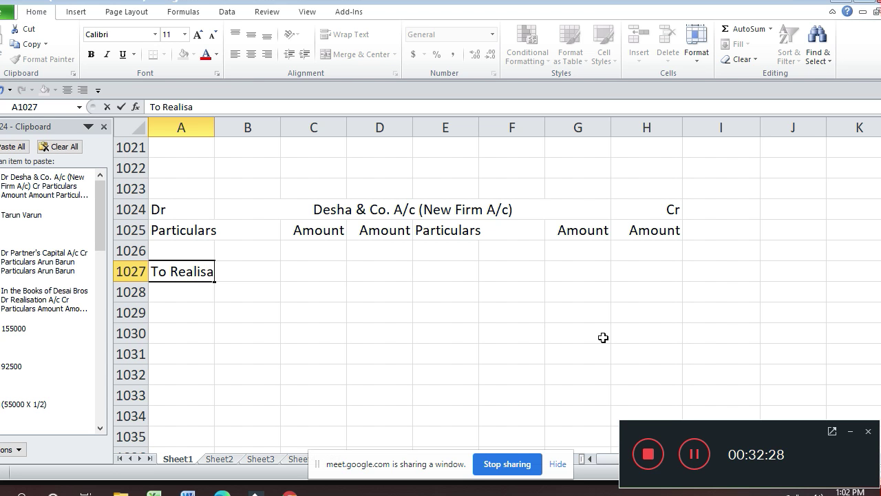
pyautogui.write('tion')
pyautogui.hotkey('ctrl', 'Return')
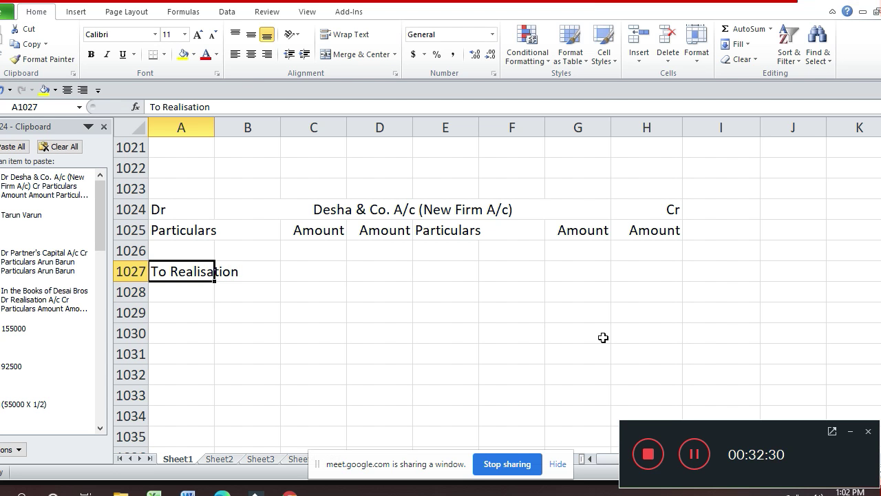
pyautogui.press('Right')
pyautogui.press('Right')
pyautogui.press('Right')
pyautogui.write('134250')
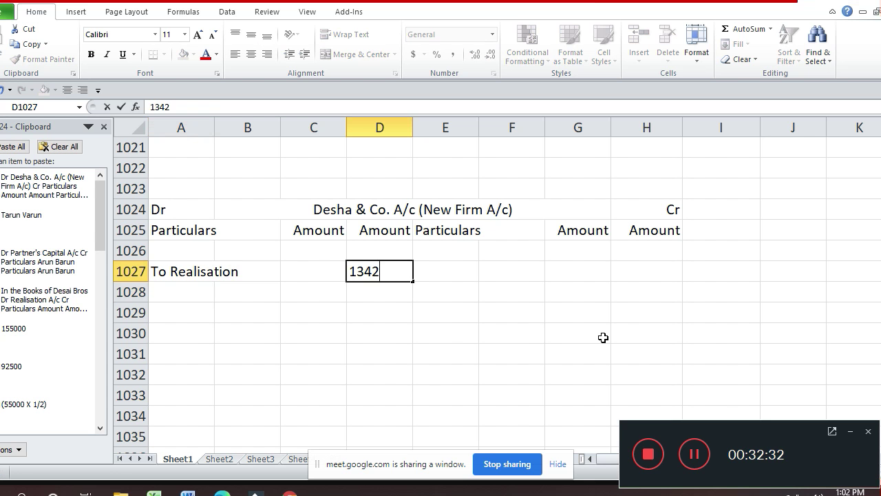
pyautogui.press('Return')
pyautogui.press('Up')
pyautogui.press('Up')
pyautogui.press('Up')
pyautogui.press('Up')
pyautogui.press('Up')
pyautogui.press('Up')
pyautogui.press('Up')
pyautogui.press('Up')
pyautogui.press('Up')
pyautogui.press('Up')
pyautogui.press('Up')
pyautogui.press('Up')
pyautogui.press('Up')
pyautogui.press('Up')
pyautogui.press('Up')
pyautogui.press('Up')
pyautogui.press('Up')
pyautogui.press('Up')
pyautogui.press('Up')
pyautogui.press('Up')
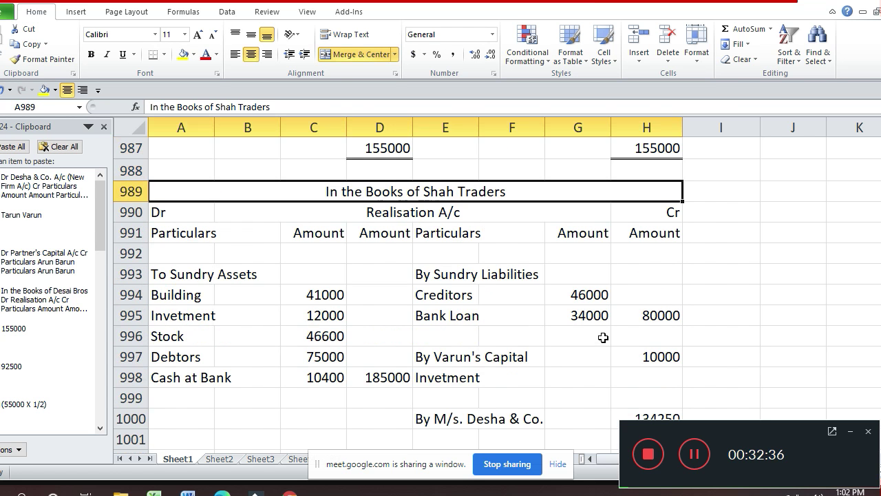
# - Review the Realisation A/c entries and go to the credit total cell H1010
pyautogui.press('Down')
pyautogui.press('Right')
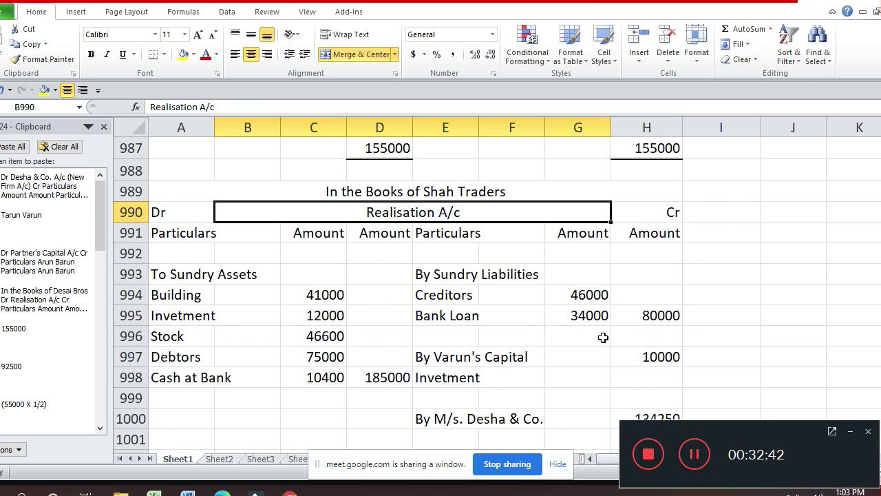
pyautogui.press('Down')
pyautogui.press('Down')
pyautogui.press('Down')
pyautogui.press('Right')
pyautogui.press('Right')
pyautogui.press('Down')
pyautogui.press('Down')
pyautogui.press('Down')
pyautogui.press('Down')
pyautogui.press('Down')
pyautogui.press('Down')
pyautogui.press('Down')
pyautogui.press('Down')
pyautogui.press('Down')
pyautogui.press('Down')
pyautogui.press('Down')
pyautogui.press('Down')
pyautogui.press('Down')
pyautogui.press('Down')
pyautogui.press('Down')
pyautogui.press('Down')
pyautogui.press('Down')
pyautogui.press('Down')
pyautogui.press('Down')
pyautogui.press('Down')
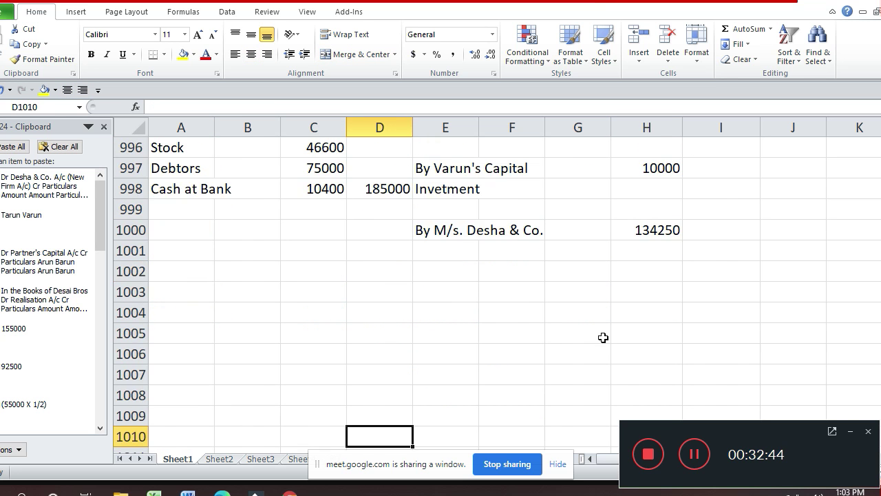
pyautogui.press('Up')
pyautogui.press('Up')
pyautogui.press('Up')
pyautogui.press('Up')
pyautogui.press('Up')
pyautogui.press('Up')
pyautogui.press('Up')
pyautogui.press('Up')
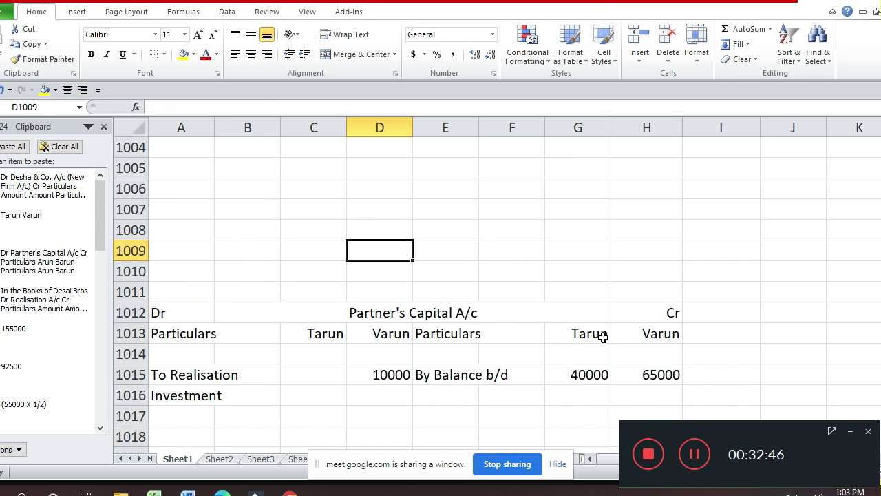
pyautogui.press('Right')
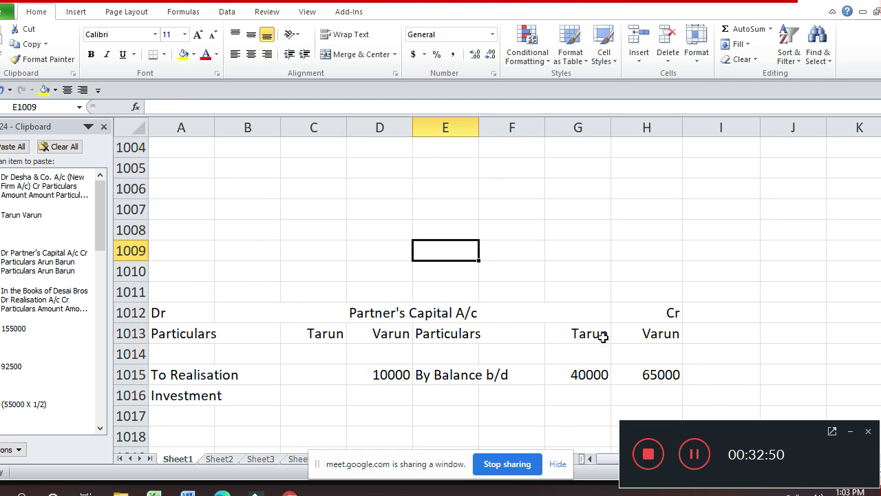
pyautogui.press('Up')
pyautogui.press('Up')
pyautogui.press('Up')
pyautogui.press('Up')
pyautogui.press('Up')
pyautogui.press('Up')
pyautogui.press('Up')
pyautogui.press('Up')
pyautogui.press('Up')
pyautogui.press('Up')
pyautogui.press('Up')
pyautogui.press('Up')
pyautogui.press('Up')
pyautogui.press('Up')
pyautogui.press('Up')
pyautogui.press('Up')
pyautogui.press('Down')
pyautogui.press('Down')
pyautogui.press('Down')
pyautogui.press('Down')
pyautogui.press('Down')
pyautogui.press('Down')
pyautogui.press('Down')
pyautogui.press('Down')
pyautogui.press('Down')
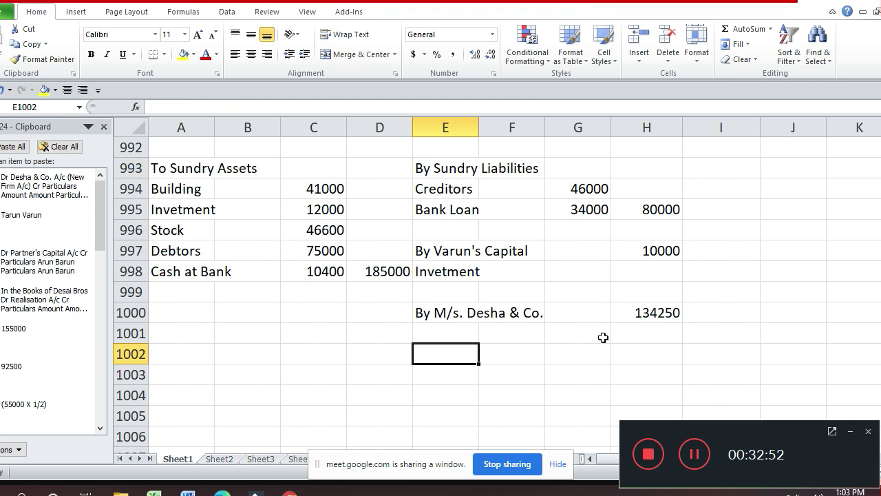
pyautogui.press('Down')
pyautogui.press('Down')
pyautogui.press('Down')
pyautogui.press('Down')
pyautogui.press('Down')
pyautogui.press('Down')
pyautogui.press('Down')
pyautogui.press('Down')
pyautogui.press('Down')
pyautogui.press('Down')
pyautogui.press('Down')
pyautogui.press('Up')
pyautogui.press('Up')
pyautogui.press('Up')
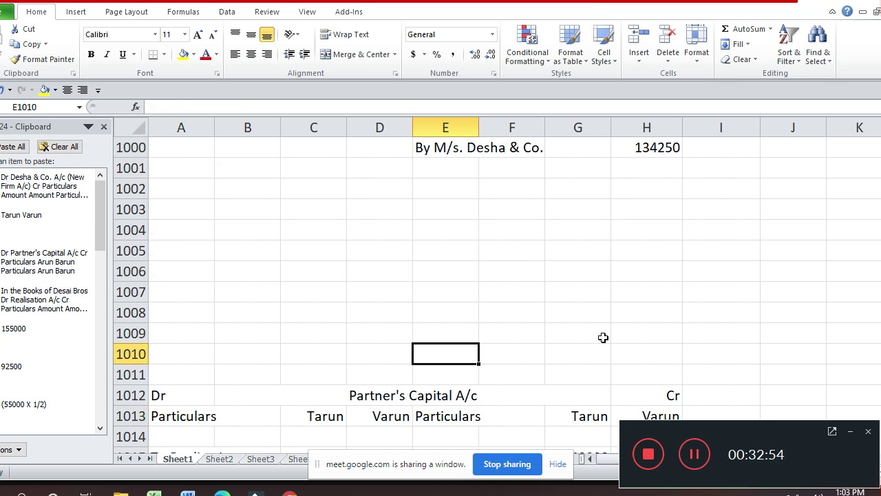
pyautogui.press('Right')
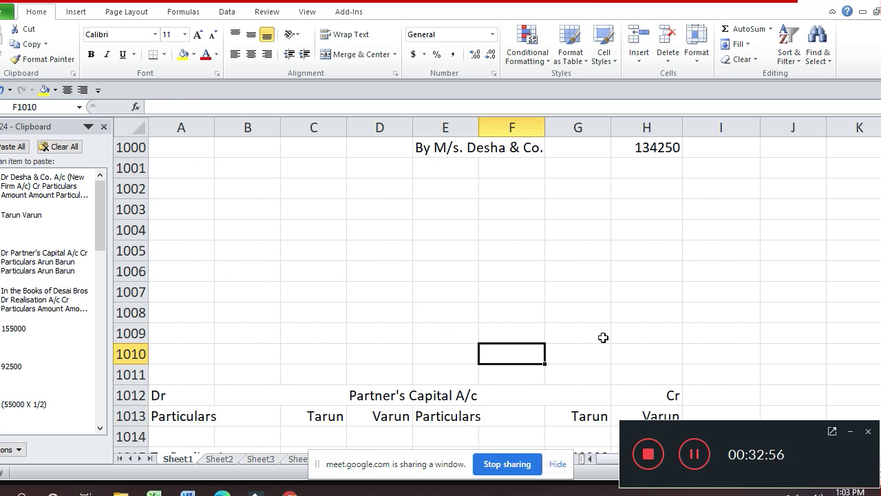
pyautogui.press('Right')
pyautogui.press('Right')
# - Enter =SUM(H992:H1009) in H1010 so the credit side totals 224250
pyautogui.write('=s')
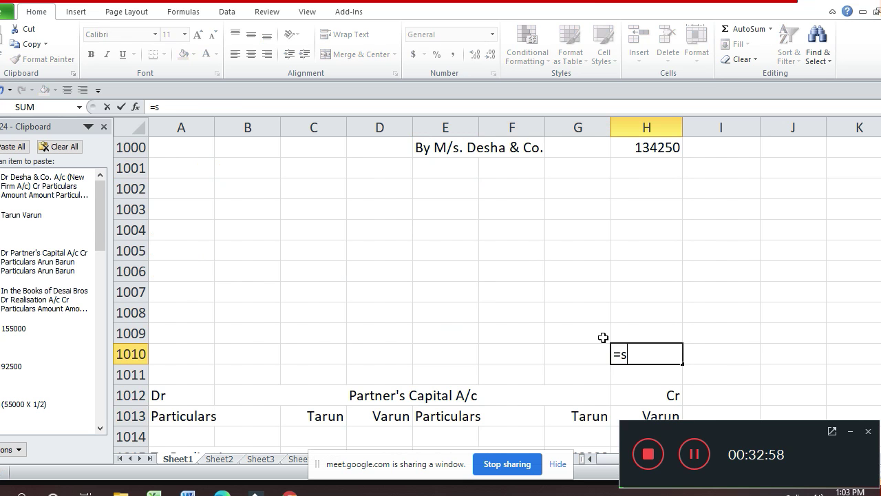
pyautogui.write('um(')
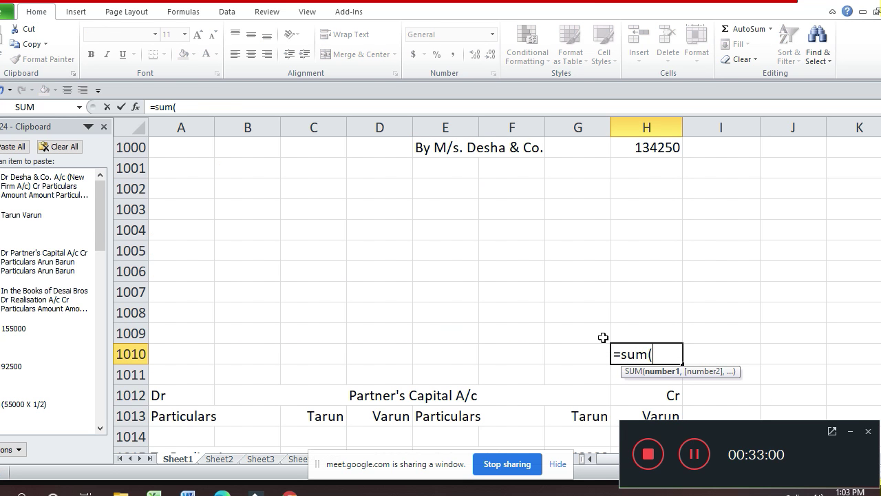
pyautogui.press('Up')
pyautogui.hotkey('shift', 'Up')
pyautogui.hotkey('shift', 'Down')
pyautogui.hotkey('shift', 'Down')
pyautogui.hotkey('shift', 'Down')
pyautogui.hotkey('shift', 'Down')
pyautogui.hotkey('shift', 'Down')
pyautogui.hotkey('shift', 'Down')
pyautogui.hotkey('shift', 'Down')
pyautogui.hotkey('shift', 'Down')
pyautogui.hotkey('shift', 'Down')
pyautogui.hotkey('shift', 'Down')
pyautogui.hotkey('shift', 'Down')
pyautogui.hotkey('shift', 'Down')
pyautogui.hotkey('shift', 'Down')
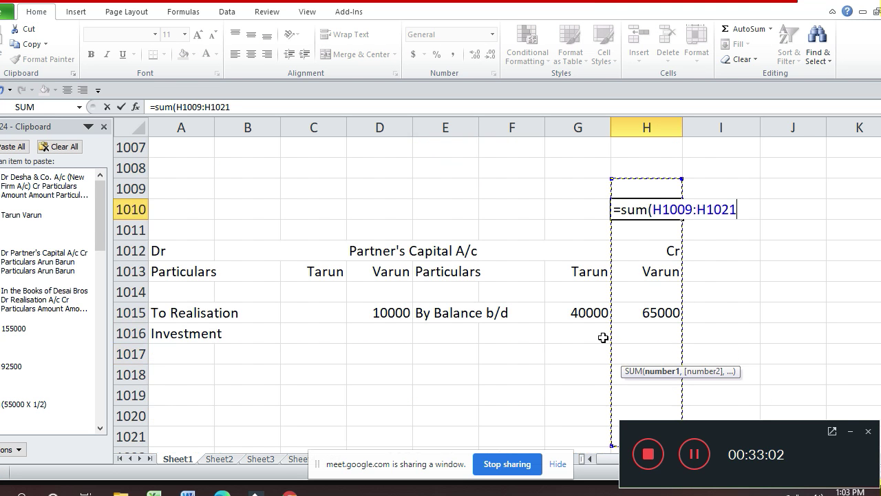
pyautogui.hotkey('shift', 'Up')
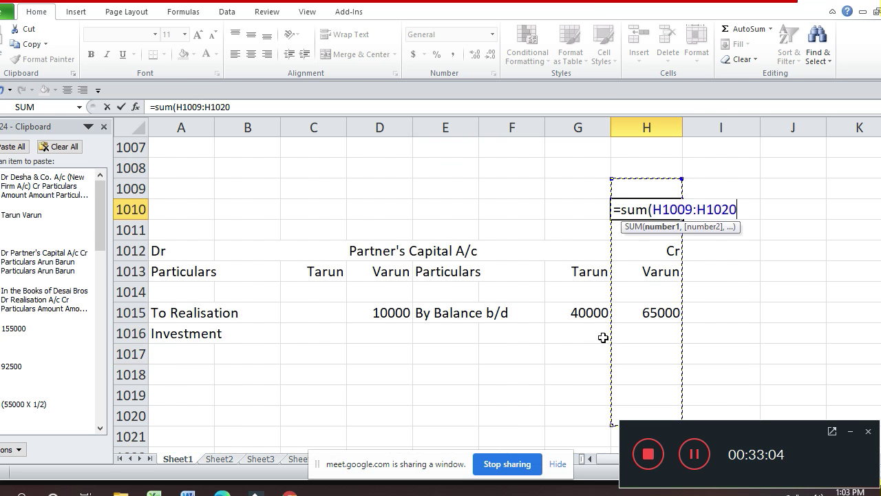
pyautogui.hotkey('shift', 'Up')
pyautogui.hotkey('shift', 'Up')
pyautogui.hotkey('shift', 'Up')
pyautogui.hotkey('shift', 'Up')
pyautogui.hotkey('shift', 'Up')
pyautogui.hotkey('shift', 'Up')
pyautogui.hotkey('shift', 'Up')
pyautogui.hotkey('shift', 'Up')
pyautogui.hotkey('shift', 'Up')
pyautogui.hotkey('shift', 'Up')
pyautogui.hotkey('shift', 'Up')
pyautogui.hotkey('shift', 'Up')
pyautogui.hotkey('shift', 'Up')
pyautogui.hotkey('shift', 'Up')
pyautogui.hotkey('shift', 'Up')
pyautogui.hotkey('shift', 'Up')
pyautogui.hotkey('shift', 'Up')
pyautogui.hotkey('shift', 'Up')
pyautogui.hotkey('shift', 'Up')
pyautogui.hotkey('shift', 'Up')
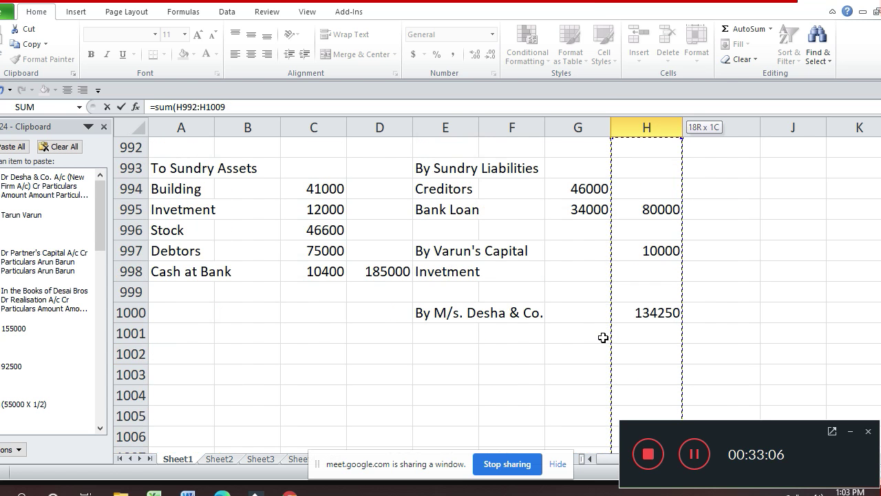
pyautogui.scroll(1, 603, 338)
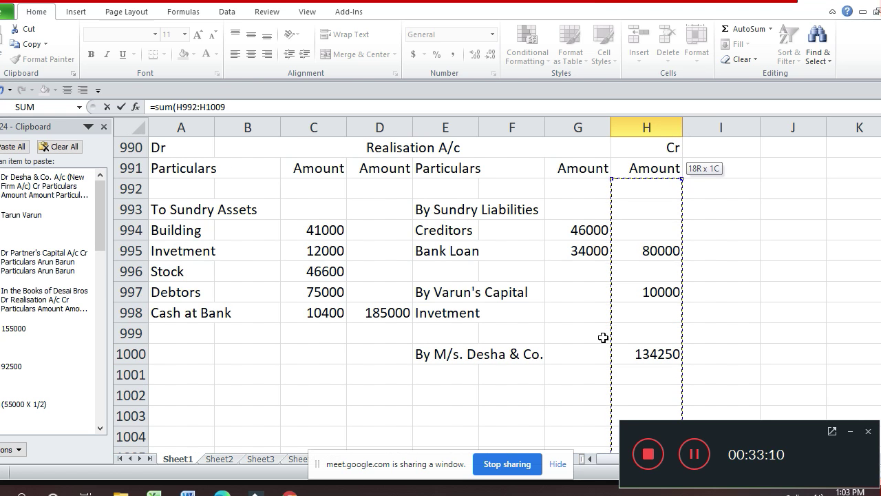
pyautogui.press('Return')
pyautogui.press('Down')
pyautogui.press('Down')
pyautogui.press('Down')
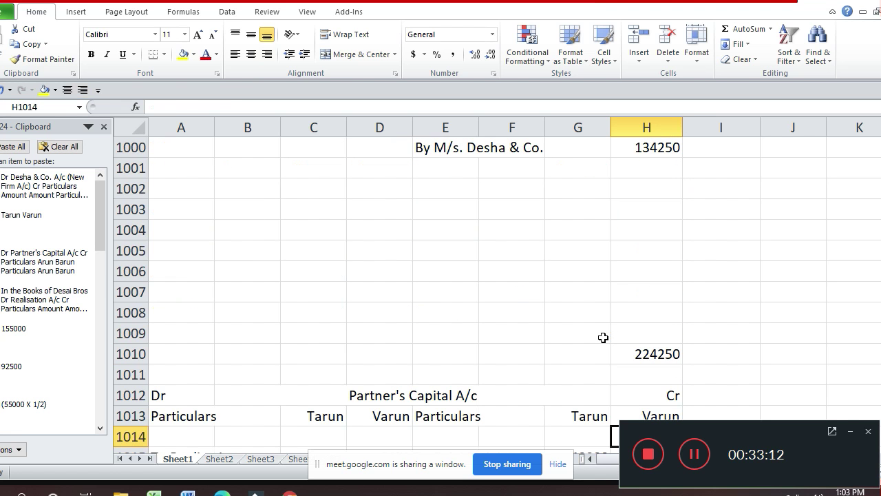
pyautogui.press('Up')
pyautogui.press('Up')
pyautogui.press('Up')
pyautogui.press('Up')
pyautogui.press('Left')
pyautogui.press('Right')
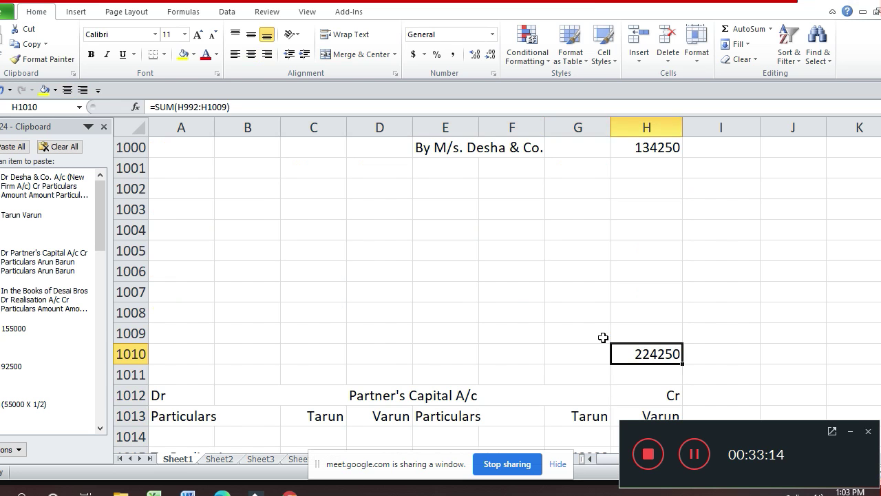
pyautogui.press('Left')
pyautogui.press('Left')
pyautogui.press('Left')
pyautogui.press('Left')
# - Set D1010 to =H1010 so the debit total also shows 224250
pyautogui.write('=')
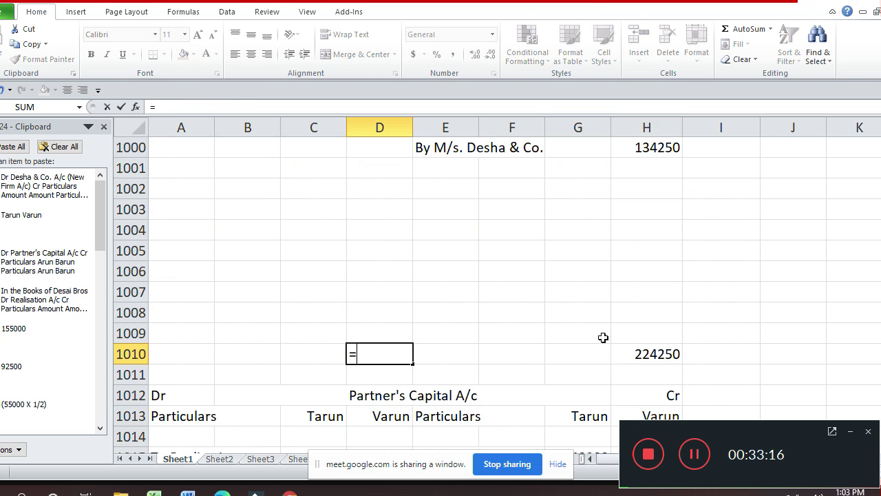
pyautogui.press('Right')
pyautogui.press('Right')
pyautogui.press('Right')
pyautogui.press('Right')
pyautogui.press('Return')
pyautogui.press('Up')
pyautogui.press('Up')
pyautogui.press('Up')
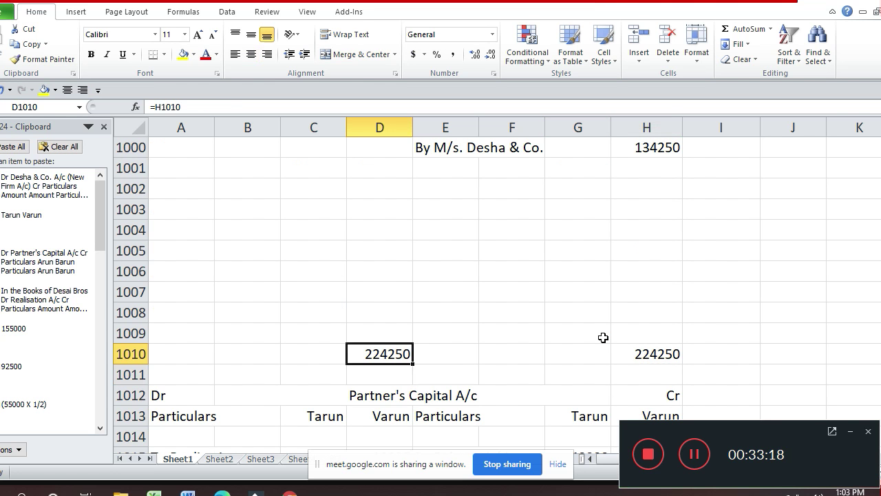
pyautogui.hotkey('ctrl', 'Up')
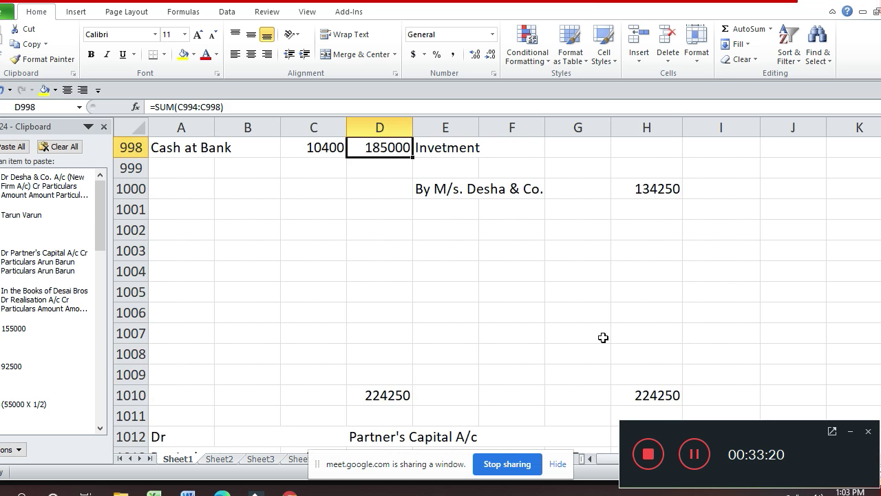
pyautogui.press('Down')
pyautogui.press('Down')
pyautogui.press('Down')
pyautogui.press('Up')
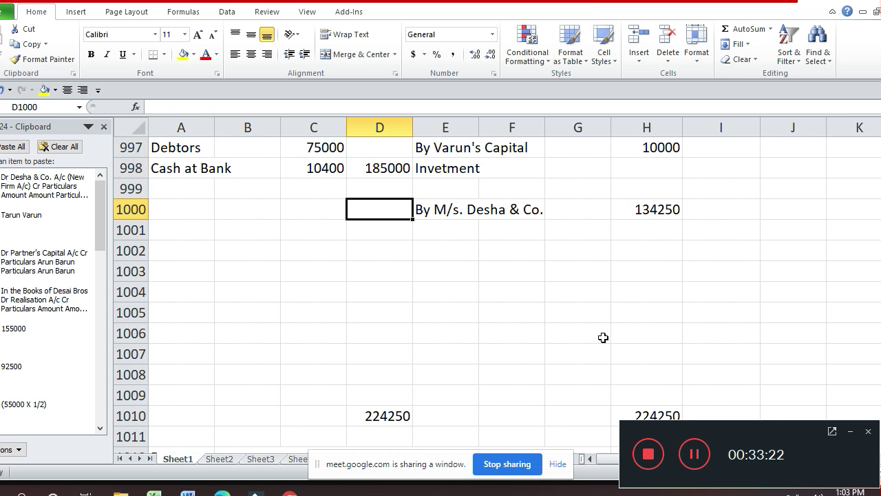
pyautogui.press('Down')
pyautogui.press('Down')
pyautogui.press('Down')
pyautogui.press('Down')
pyautogui.press('Down')
pyautogui.press('Down')
pyautogui.press('Down')
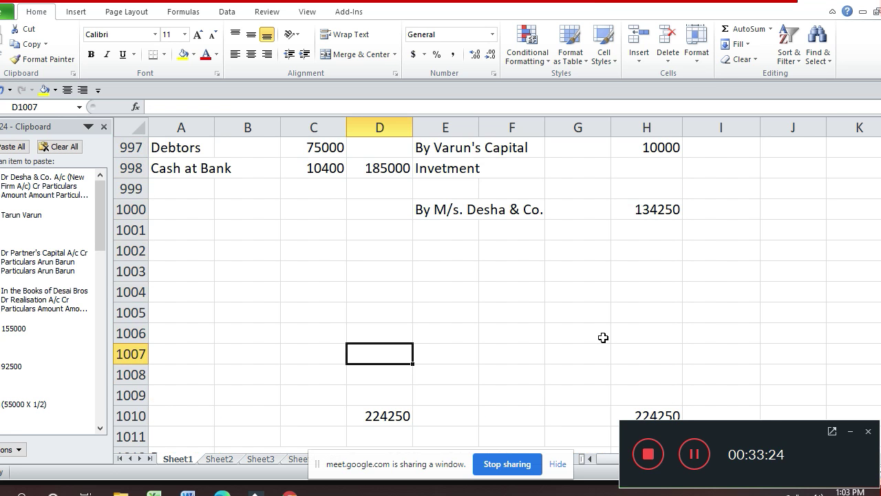
# - Enter =D1010-SUM(D992:D1006) in D1007 to show the 39250 balancing loss
pyautogui.write('=')
pyautogui.press('Down')
pyautogui.press('Down')
pyautogui.press('Down')
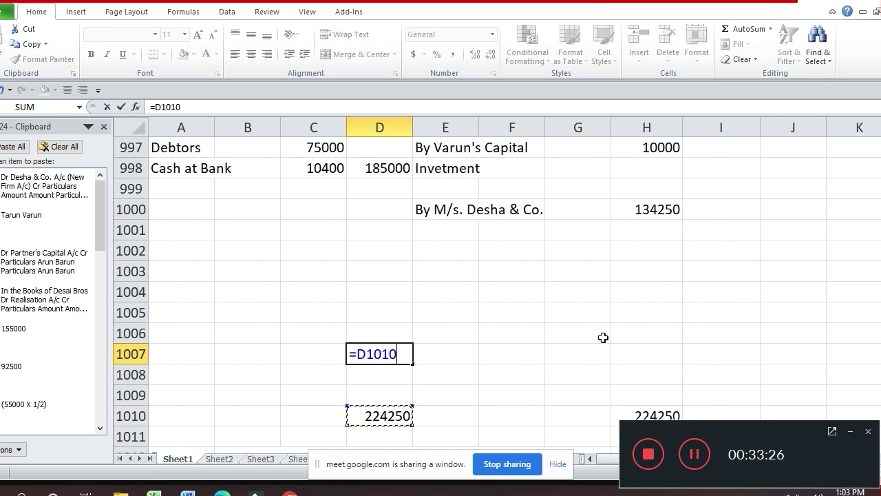
pyautogui.write('-sum(')
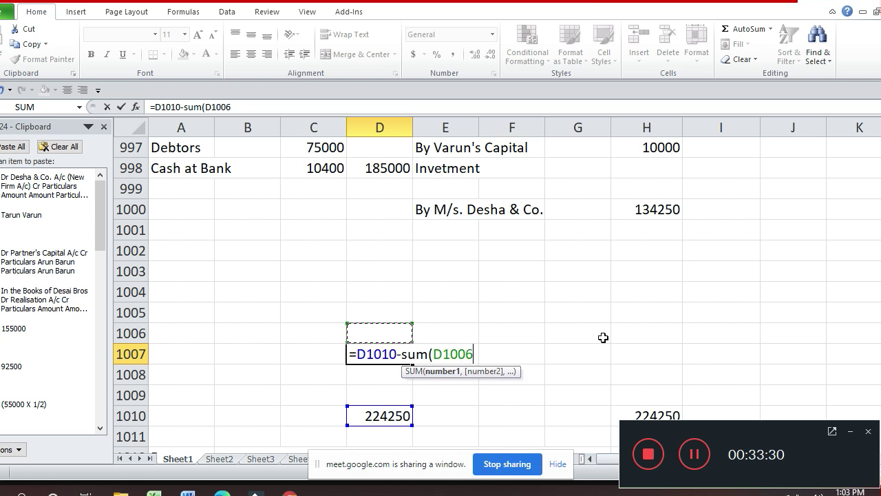
pyautogui.hotkey('shift', 'Up')
pyautogui.hotkey('shift', 'Up')
pyautogui.hotkey('shift', 'Up')
pyautogui.hotkey('shift', 'Up')
pyautogui.hotkey('shift', 'Up')
pyautogui.hotkey('shift', 'Up')
pyautogui.hotkey('shift', 'Up')
pyautogui.hotkey('shift', 'Up')
pyautogui.hotkey('shift', 'Up')
pyautogui.hotkey('shift', 'Up')
pyautogui.hotkey('shift', 'Up')
pyautogui.hotkey('shift', 'Up')
pyautogui.hotkey('shift', 'Up')
pyautogui.hotkey('shift', 'Up')
pyautogui.hotkey('shift', 'Left')
pyautogui.hotkey('shift', 'Left')
pyautogui.hotkey('shift', 'Right')
pyautogui.hotkey('shift', 'Right')
pyautogui.hotkey('shift', 'Right')
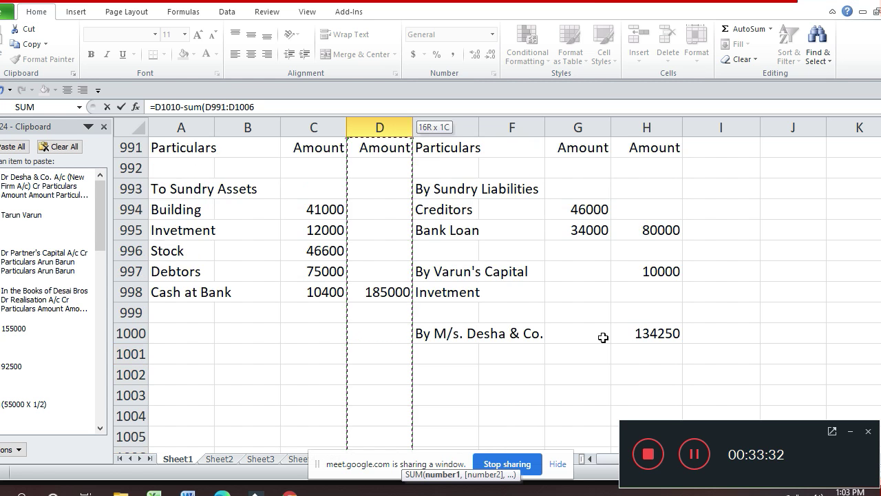
pyautogui.hotkey('shift', 'Left')
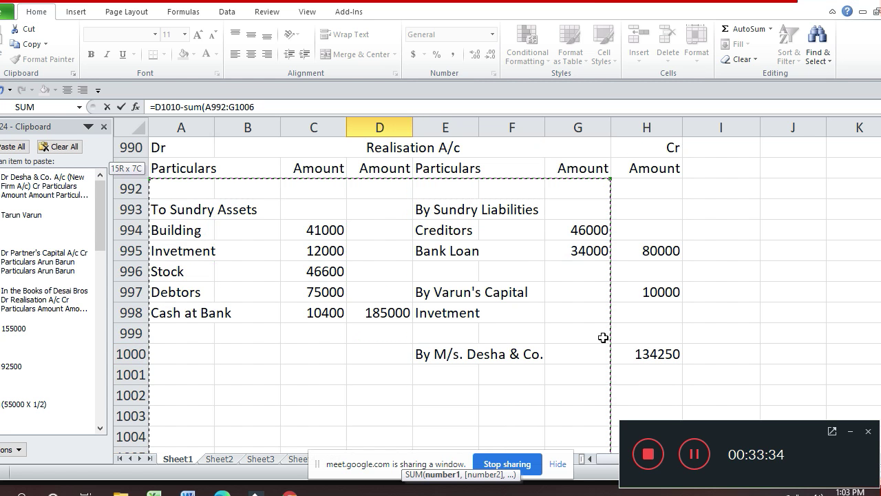
pyautogui.hotkey('shift', 'Down')
pyautogui.hotkey('shift', 'Down')
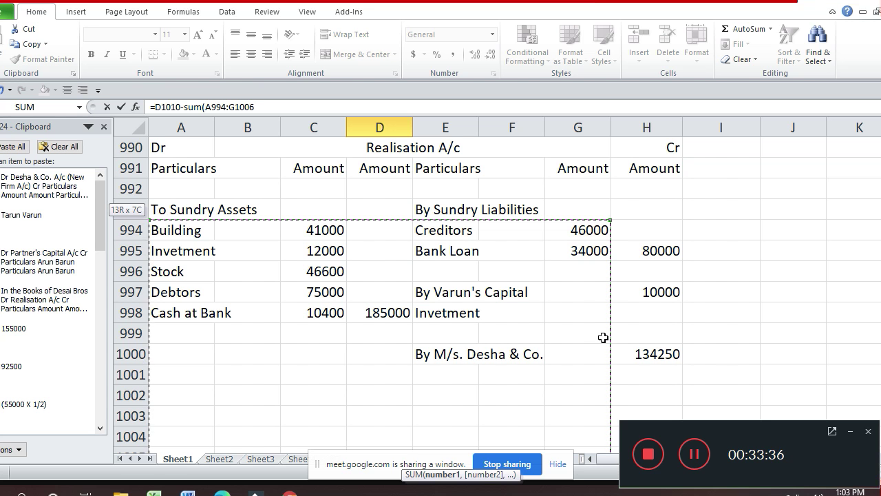
pyautogui.hotkey('shift', 'Right')
pyautogui.hotkey('shift', 'Right')
pyautogui.hotkey('shift', 'Right')
pyautogui.hotkey('shift', 'Right')
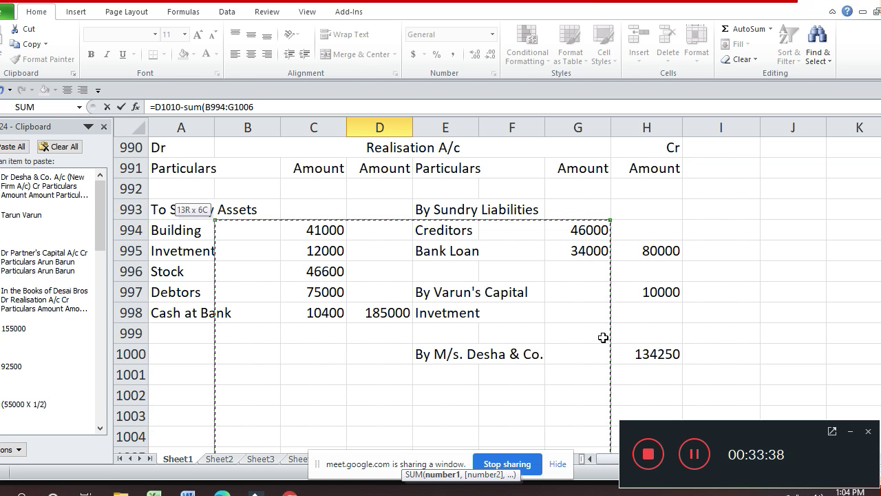
pyautogui.hotkey('shift', 'Left')
pyautogui.hotkey('shift', 'Left')
pyautogui.hotkey('shift', 'Left')
pyautogui.hotkey('shift', 'Left')
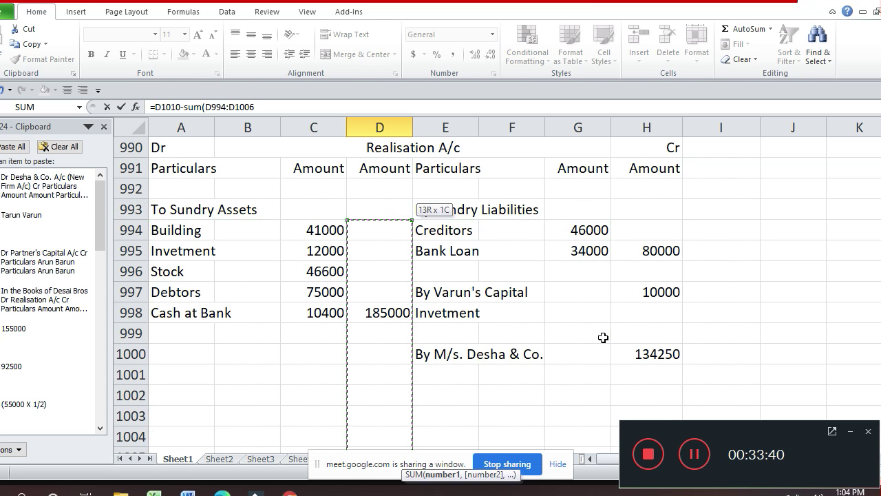
pyautogui.hotkey('shift', 'Up')
pyautogui.hotkey('shift', 'Up')
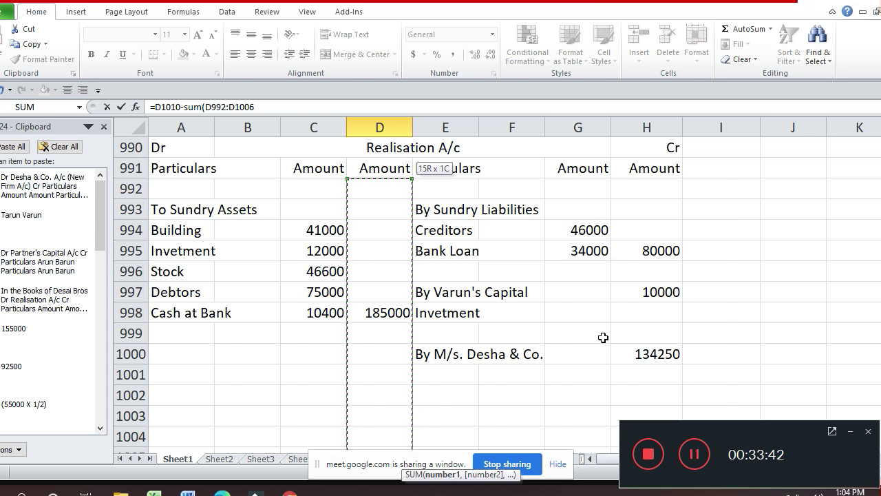
pyautogui.press('Return')
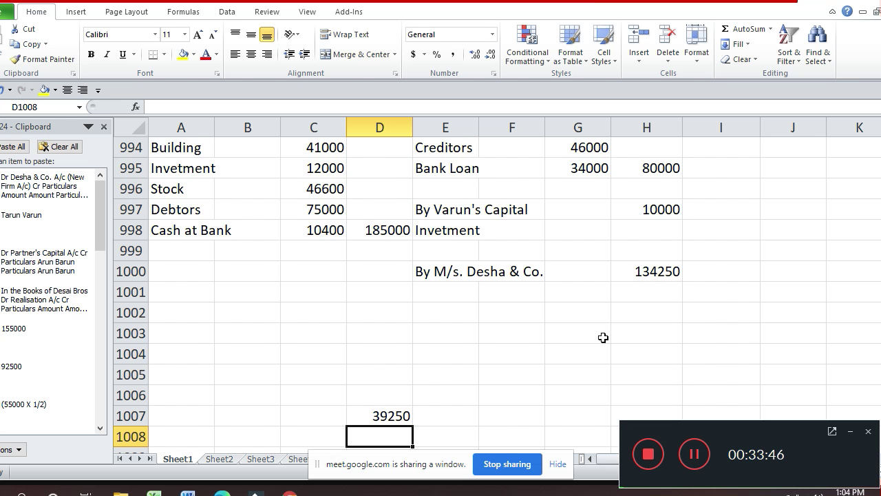
pyautogui.press('Down')
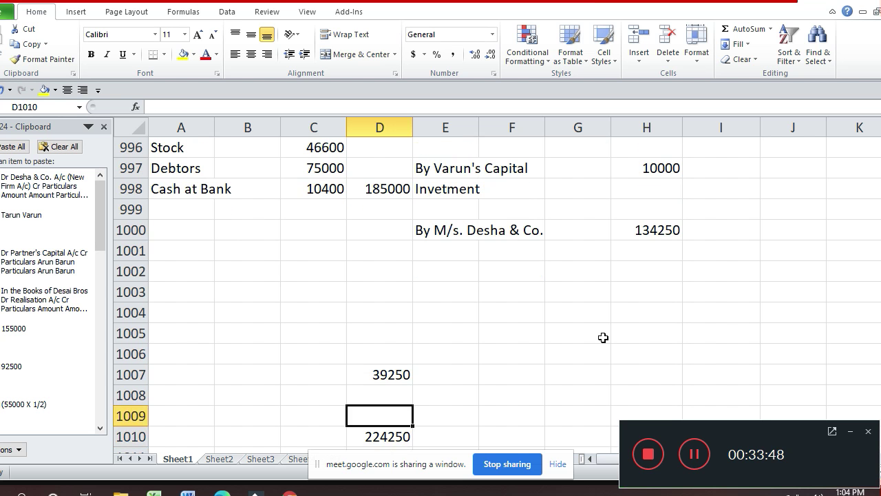
pyautogui.press('Up')
pyautogui.press('Up')
pyautogui.press('Up')
pyautogui.press('Up')
pyautogui.press('Up')
pyautogui.press('Down')
pyautogui.press('Home')
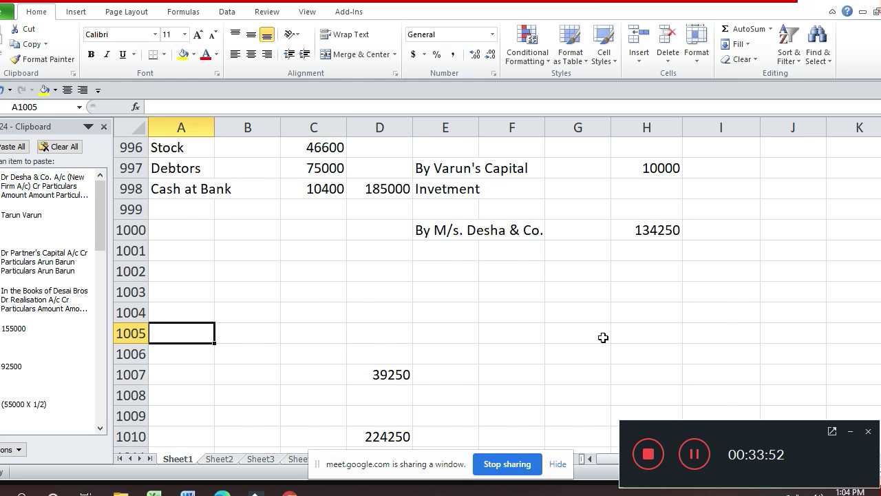
# - Enter the debit label 'To Partner's Capital' in A1005
pyautogui.write('To ')
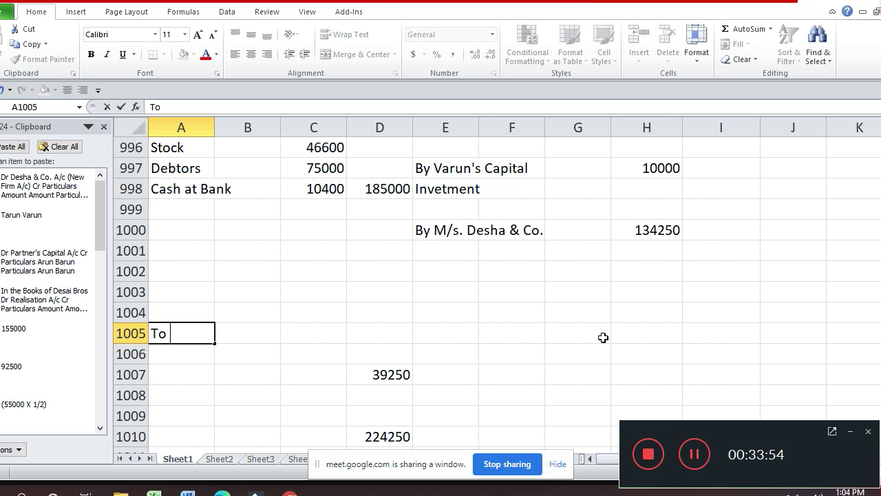
pyautogui.write('Partner')
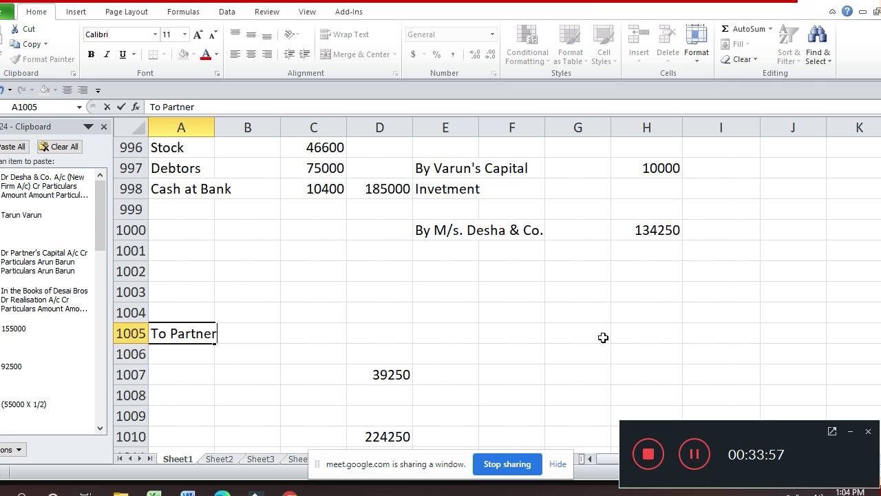
pyautogui.press('Return')
pyautogui.write('s')
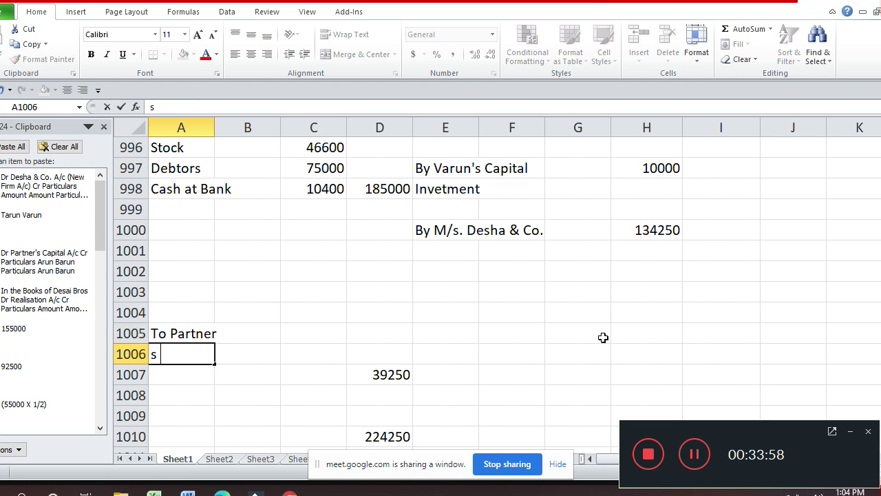
pyautogui.write(' Capi')
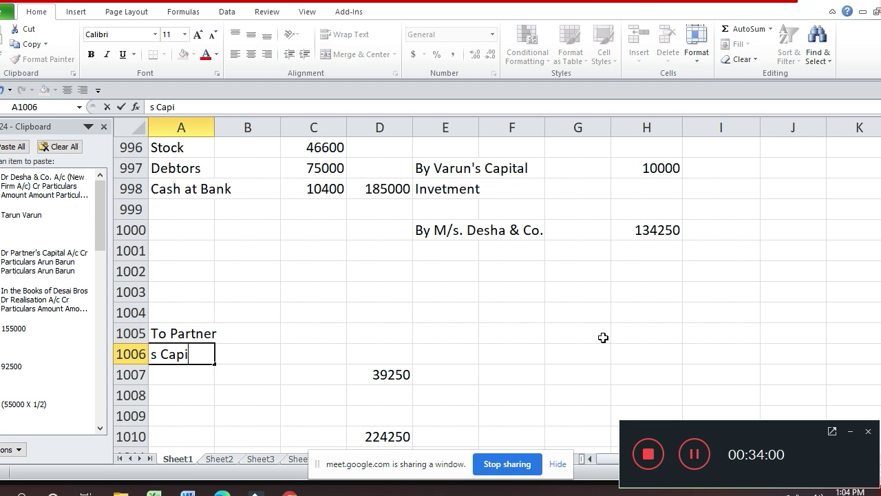
pyautogui.write('r')
pyautogui.press('BackSpace')
pyautogui.press('BackSpace')
pyautogui.press('BackSpace')
pyautogui.press('BackSpace')
pyautogui.press('BackSpace')
pyautogui.press('BackSpace')
pyautogui.press('BackSpace')
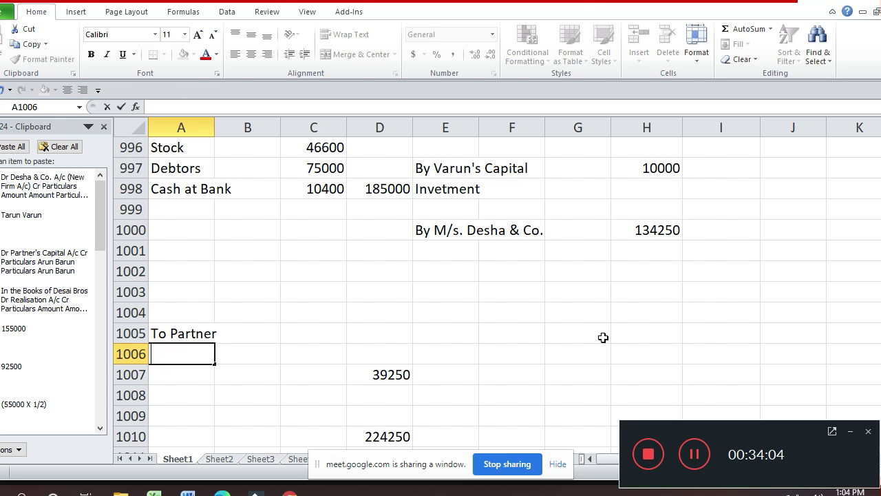
pyautogui.press('Return')
pyautogui.press('Up')
pyautogui.press('Up')
pyautogui.press('F2')
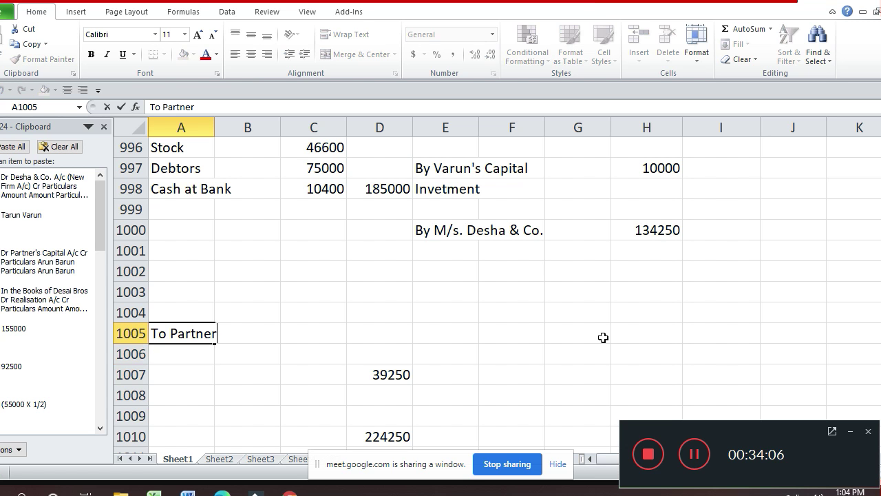
pyautogui.write("'s Capital")
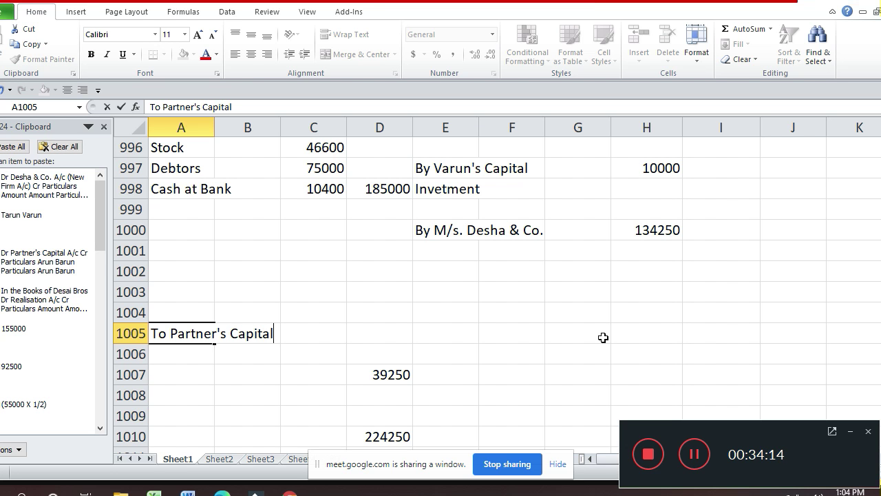
pyautogui.press('Return')
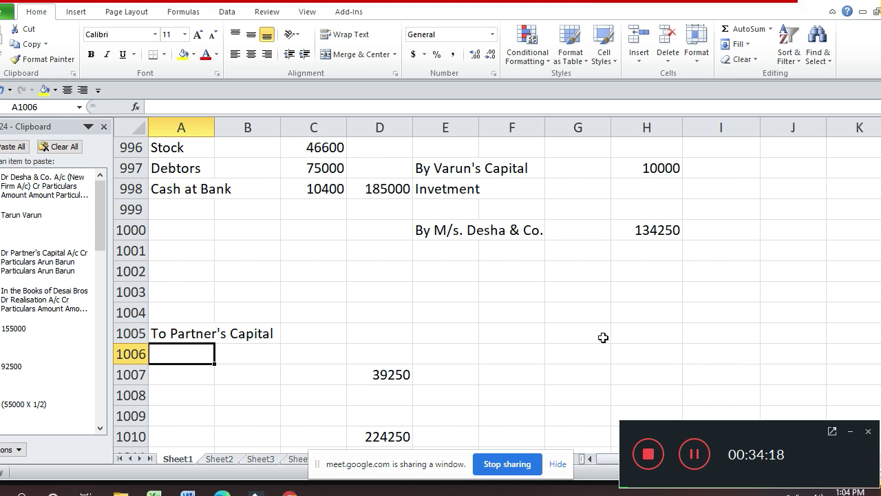
# - Add Tarun's line 'Tarun (329250 X 1/2)' in A1006
pyautogui.write('Tav')
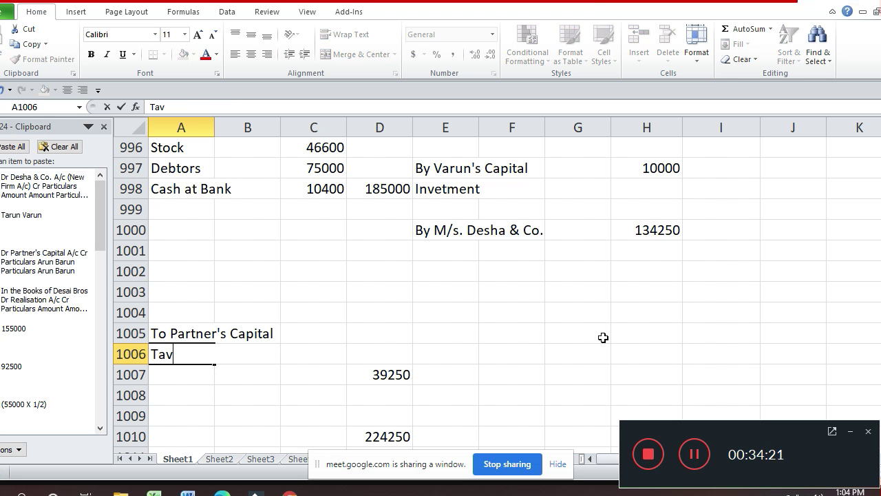
pyautogui.press('BackSpace')
pyautogui.write('run (32')
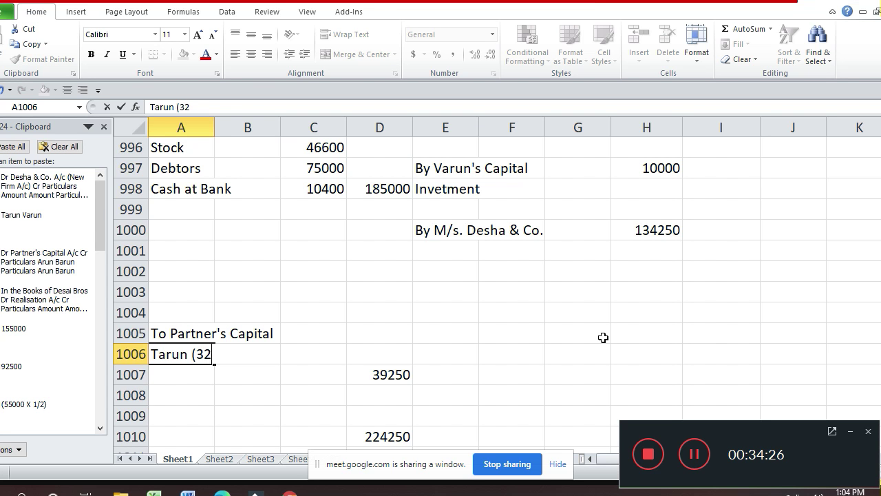
pyautogui.write('9250 X')
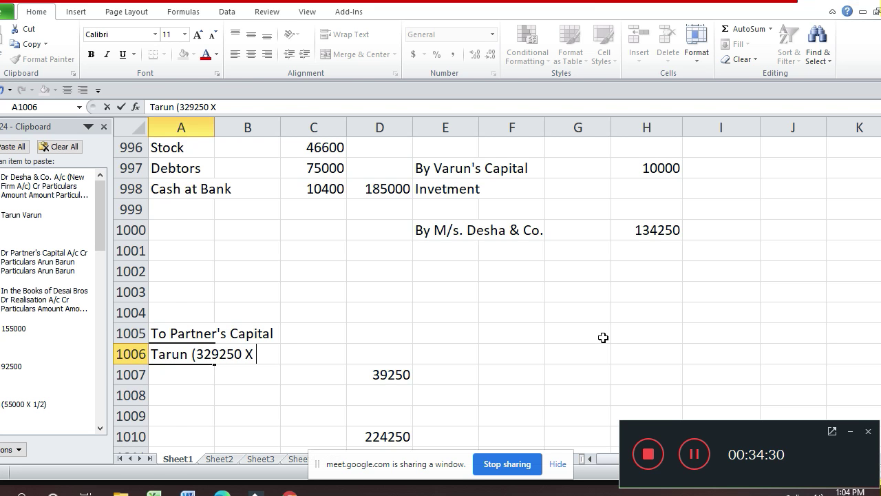
pyautogui.write(' 1/2')
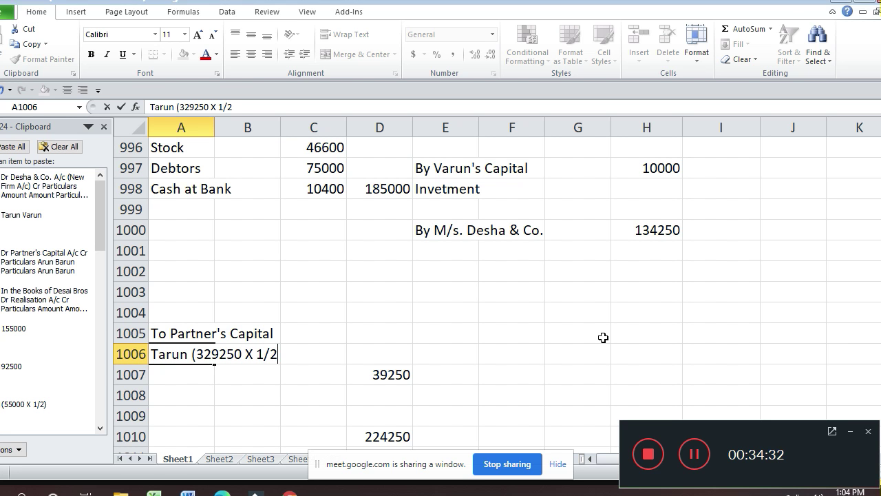
pyautogui.write('2')
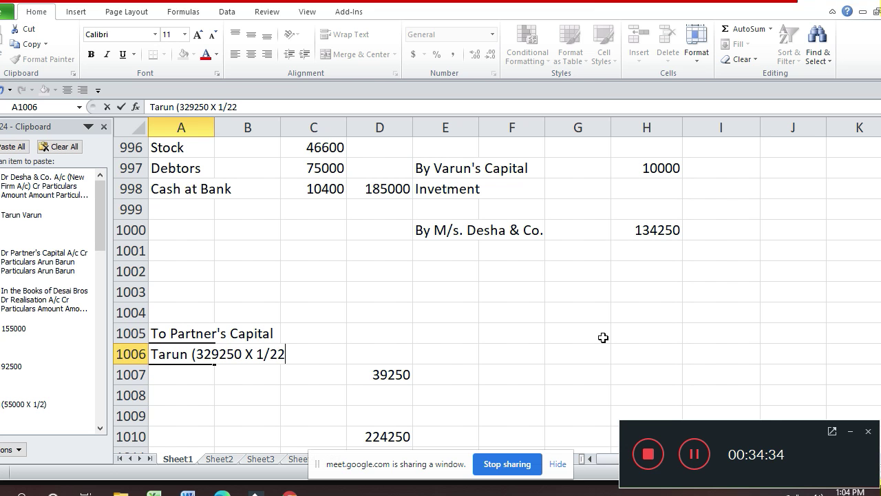
pyautogui.press('BackSpace')
pyautogui.write(')')
pyautogui.press('Return')
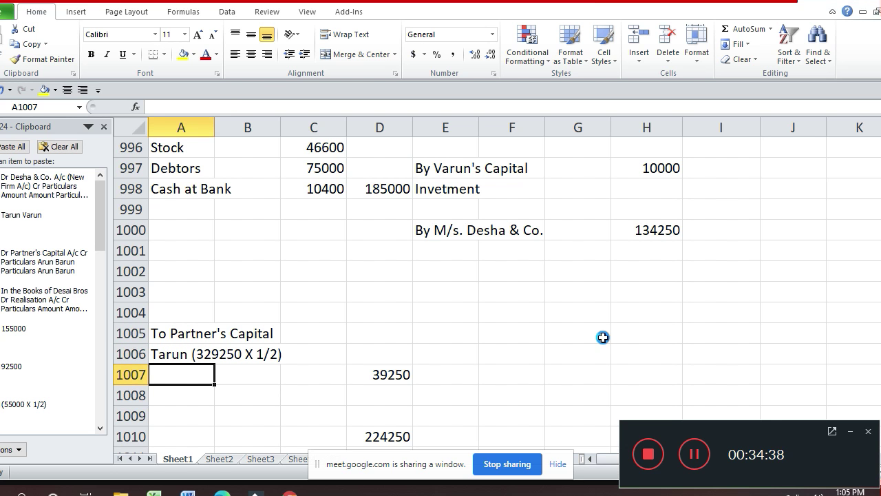
# - Copy Tarun's label into A1007 and change it to Varun's
pyautogui.hotkey('ctrl', "'")
pyautogui.press('Left')
pyautogui.press('Left')
pyautogui.press('Left')
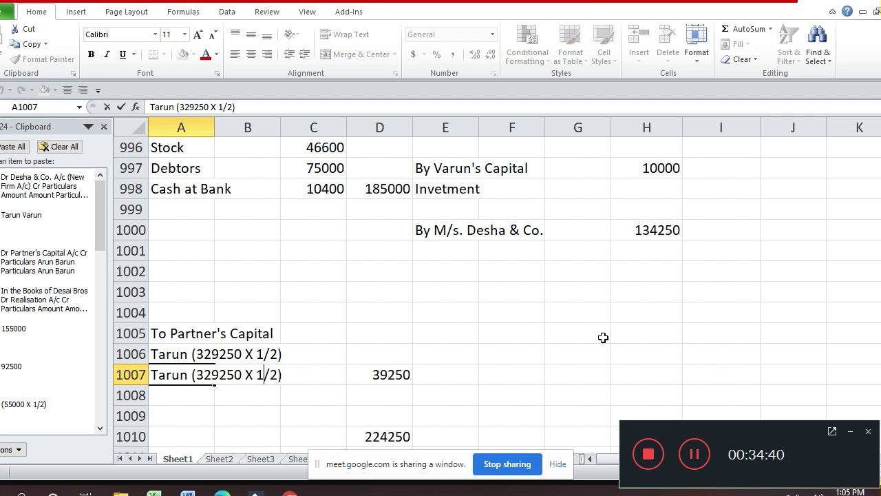
pyautogui.press('Home')
pyautogui.hotkey('shift', 'Right')
pyautogui.write('V')
pyautogui.press('Return')
# - Fix the figure to 39250 in both the Tarun and Varun labels
pyautogui.press('Up')
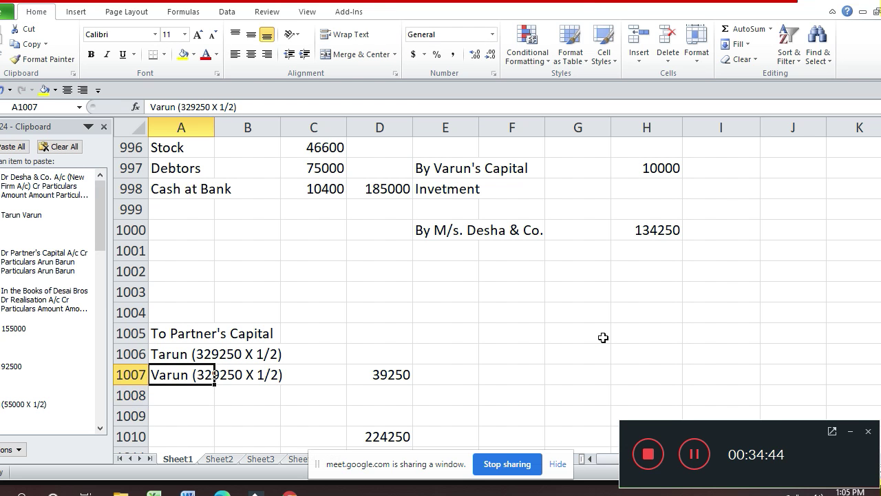
pyautogui.press('Right')
pyautogui.press('Right')
pyautogui.press('Up')
pyautogui.press('Left')
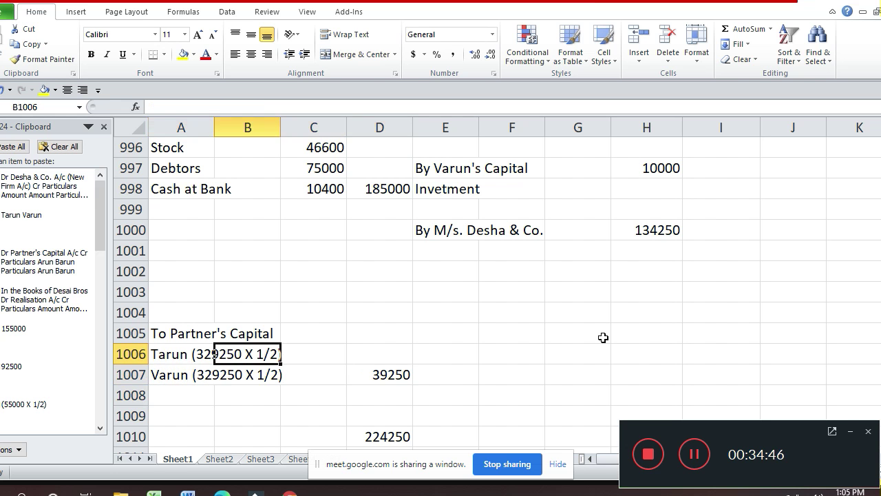
pyautogui.press('Left')
pyautogui.press('F2')
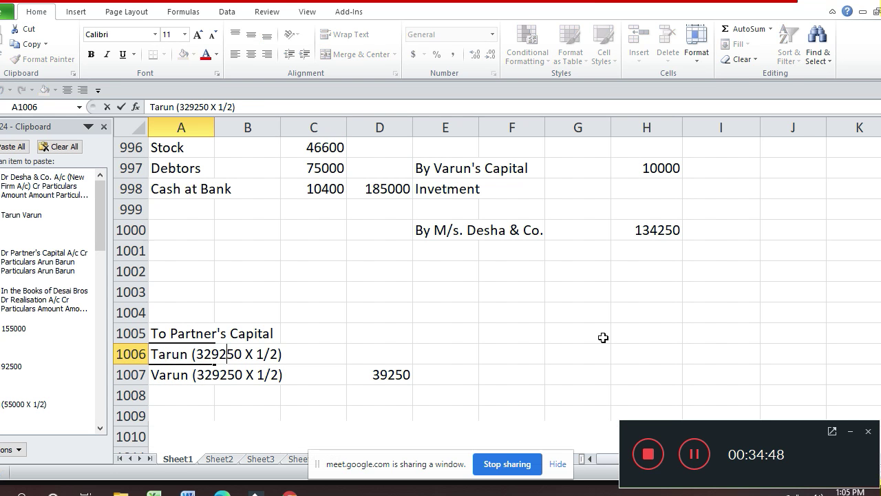
pyautogui.press('BackSpace')
pyautogui.press('Return')
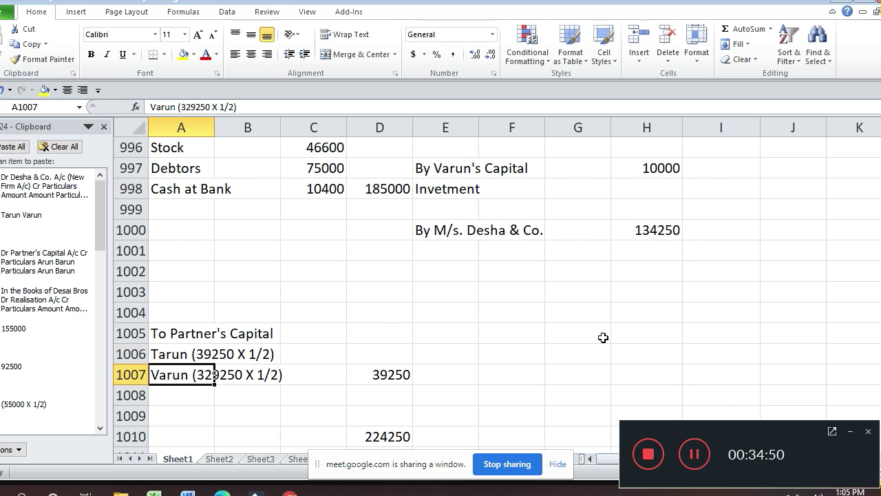
pyautogui.press('F2')
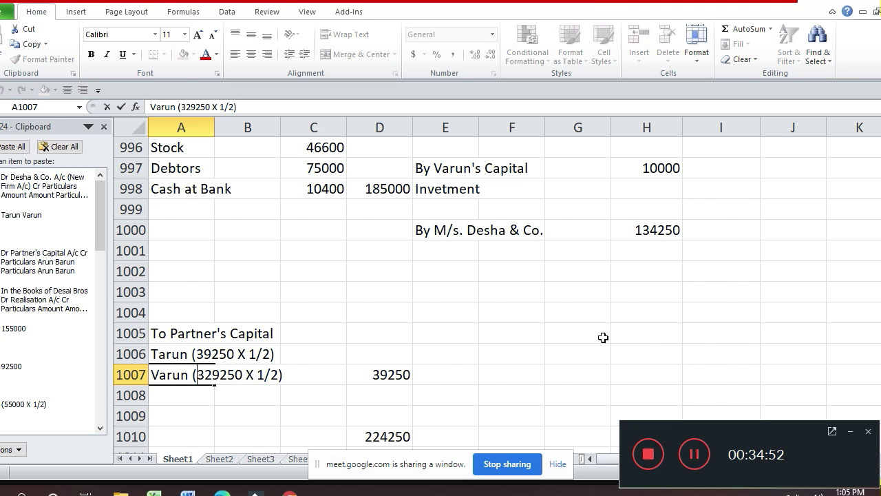
pyautogui.press('Right')
pyautogui.press('Delete')
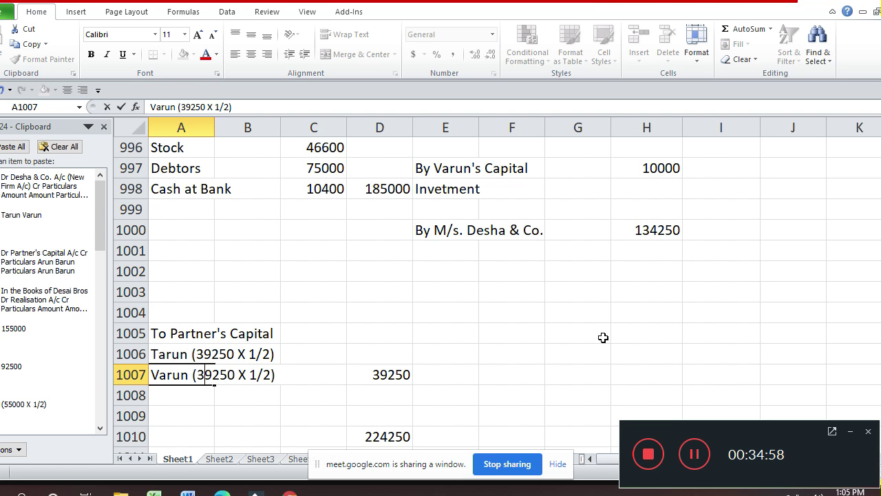
pyautogui.press('Return')
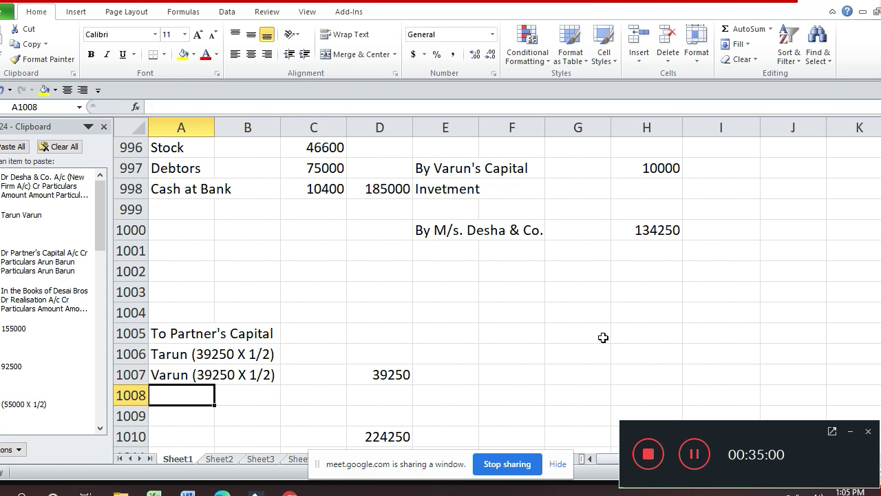
# - Enter =D1007*1/2 in C1006 and C1007, giving Tarun and Varun 19625 each
pyautogui.press('Up')
pyautogui.press('Up')
pyautogui.press('Right')
pyautogui.press('Right')
pyautogui.write('=')
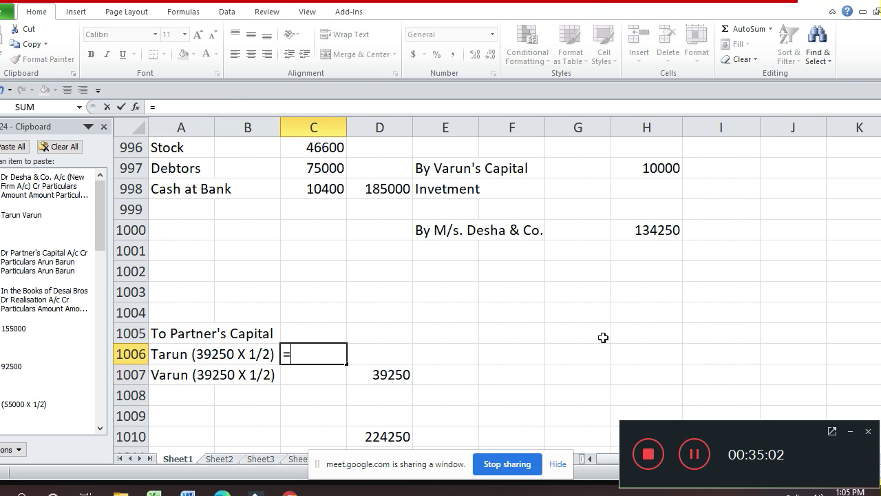
pyautogui.press('Down')
pyautogui.press('Right')
pyautogui.write('*')
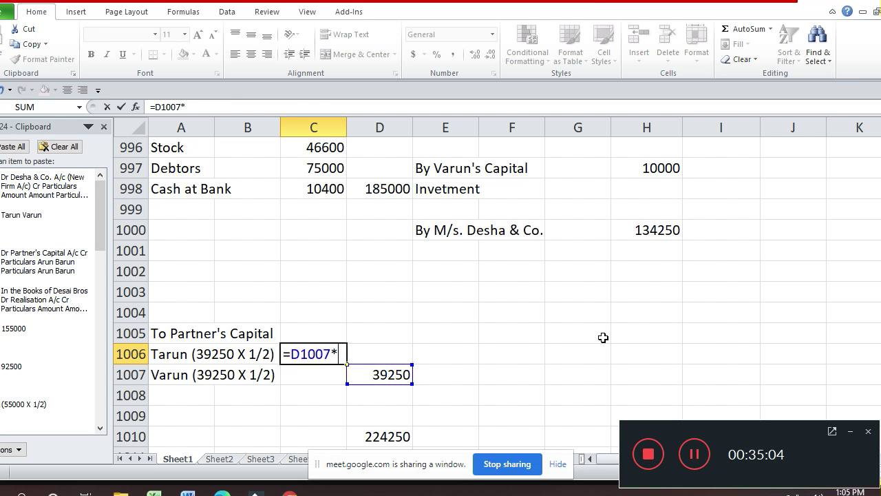
pyautogui.write('1/2')
pyautogui.press('Return')
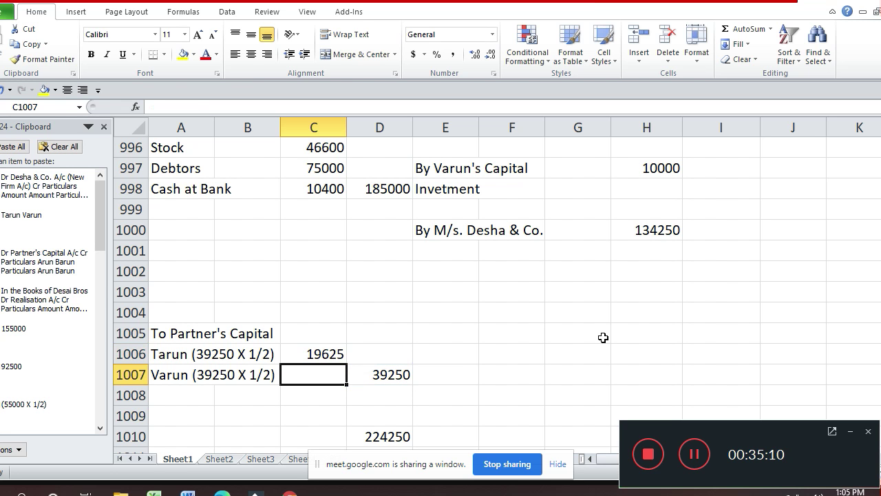
pyautogui.write('=')
pyautogui.press('Right')
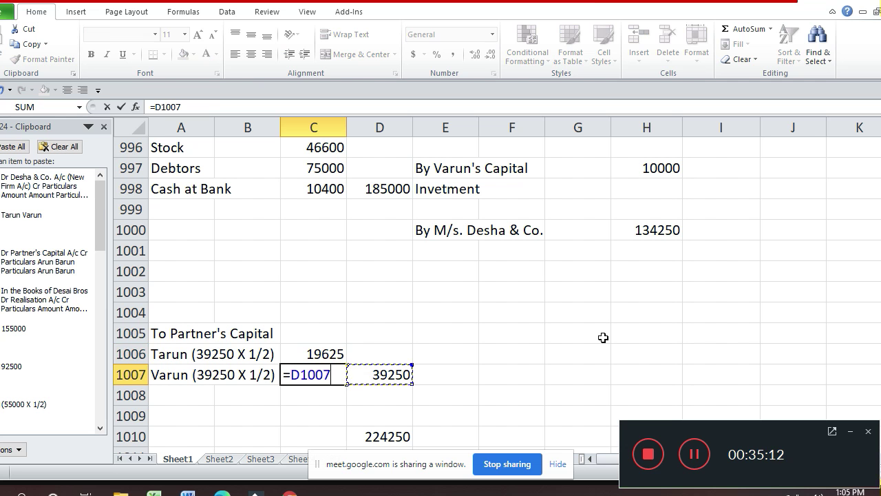
pyautogui.write('*1/2')
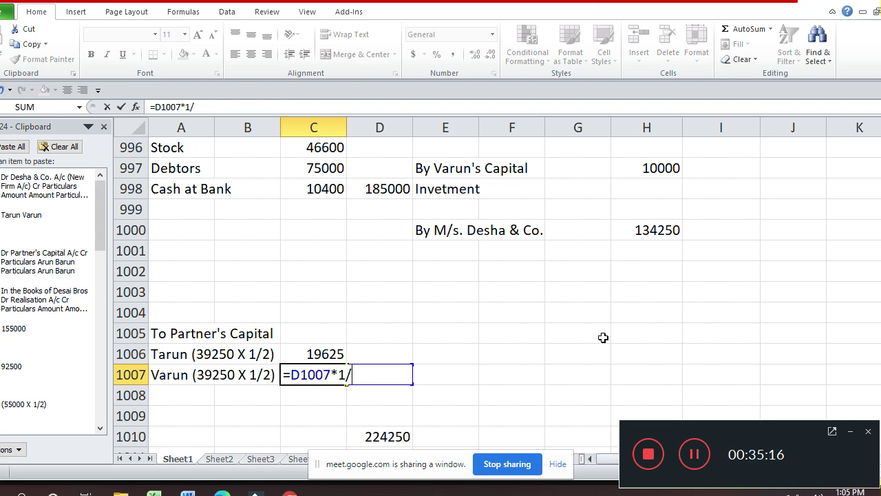
pyautogui.press('Return')
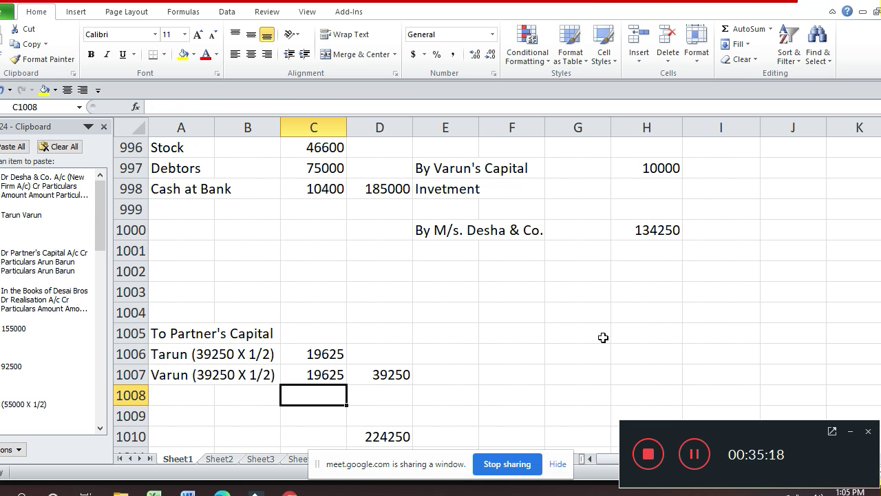
pyautogui.press('Up')
pyautogui.press('Up')
pyautogui.press('Up')
pyautogui.press('Up')
pyautogui.press('Up')
pyautogui.press('Up')
pyautogui.press('Up')
pyautogui.press('Up')
pyautogui.press('Up')
pyautogui.press('Up')
pyautogui.press('Up')
pyautogui.press('Up')
pyautogui.press('Up')
pyautogui.press('Up')
pyautogui.press('Up')
pyautogui.press('Up')
pyautogui.press('Up')
pyautogui.press('Up')
pyautogui.press('Up')
pyautogui.press('Up')
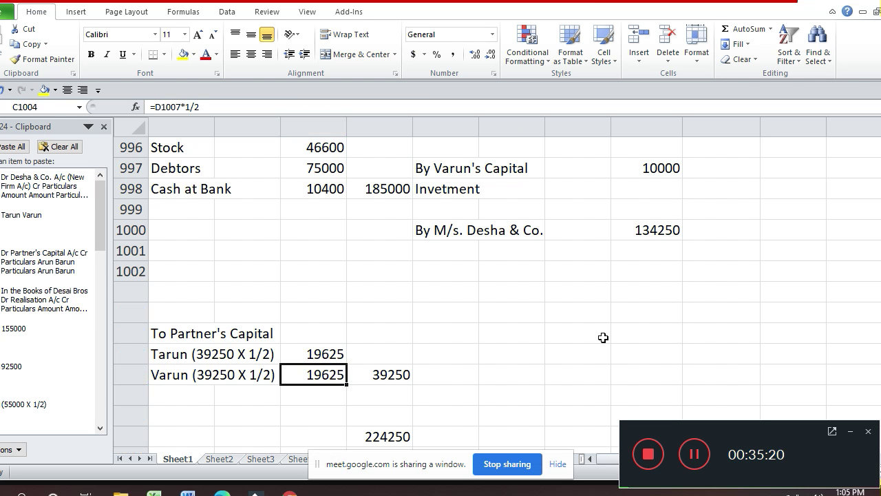
pyautogui.press('Down')
pyautogui.press('Down')
pyautogui.press('Down')
pyautogui.press('Down')
pyautogui.press('Down')
pyautogui.press('Down')
pyautogui.press('Down')
pyautogui.press('Down')
pyautogui.press('Down')
pyautogui.press('Down')
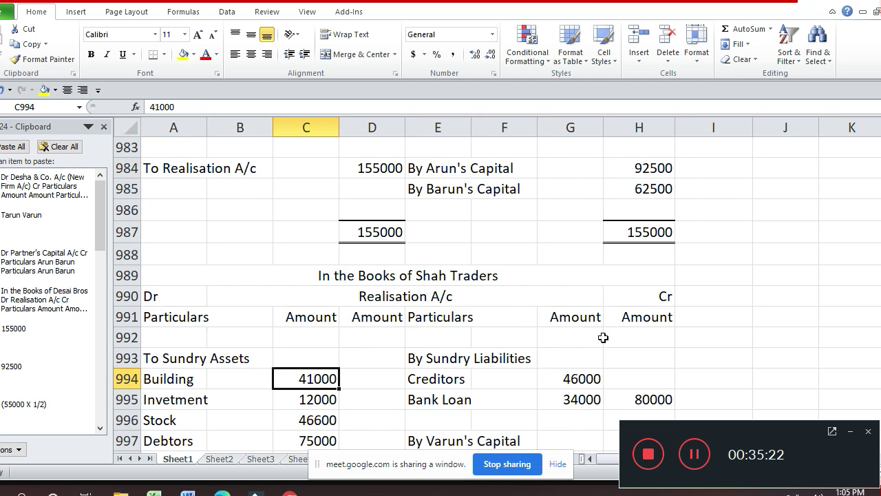
# - Select C999:C1007 and add a solid top border in Format Cells
pyautogui.press('Down')
pyautogui.press('Down')
pyautogui.press('Down')
pyautogui.press('Down')
pyautogui.press('Down')
pyautogui.press('Down')
pyautogui.press('Down')
pyautogui.press('Down')
pyautogui.press('Up')
pyautogui.press('Up')
pyautogui.press('Up')
pyautogui.hotkey('shift', 'Down')
pyautogui.hotkey('shift', 'Down')
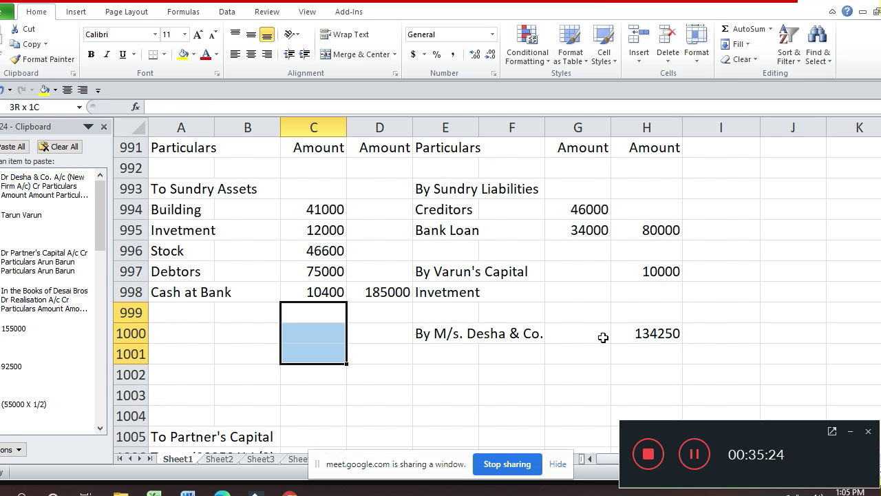
pyautogui.hotkey('shift', 'Down')
pyautogui.hotkey('shift', 'Down')
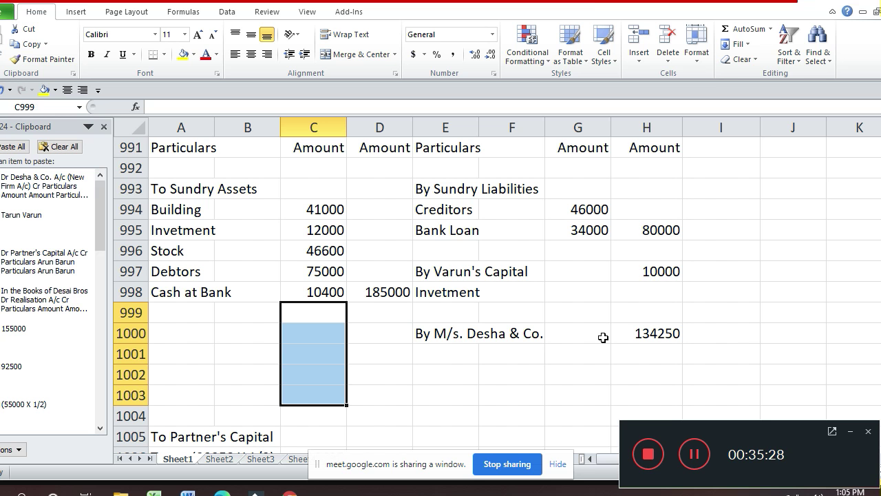
pyautogui.hotkey('shift', 'Down')
pyautogui.hotkey('shift', 'Down')
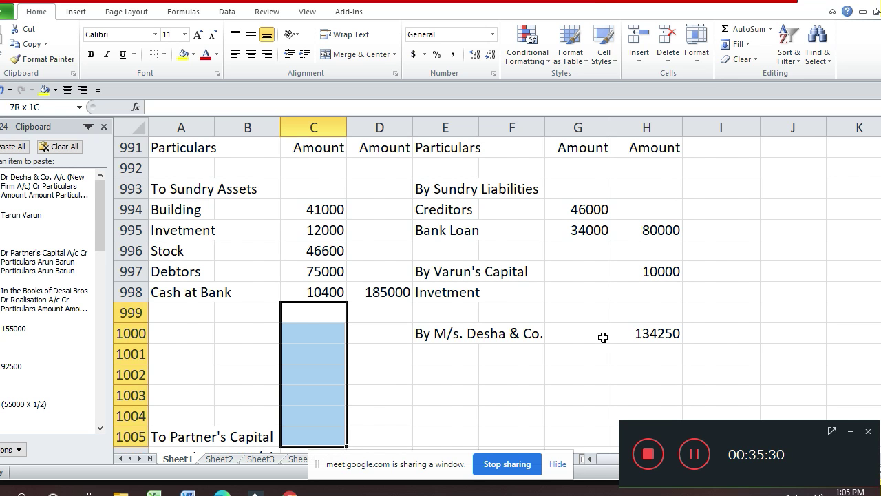
pyautogui.hotkey('shift', 'Down')
pyautogui.hotkey('shift', 'Down')
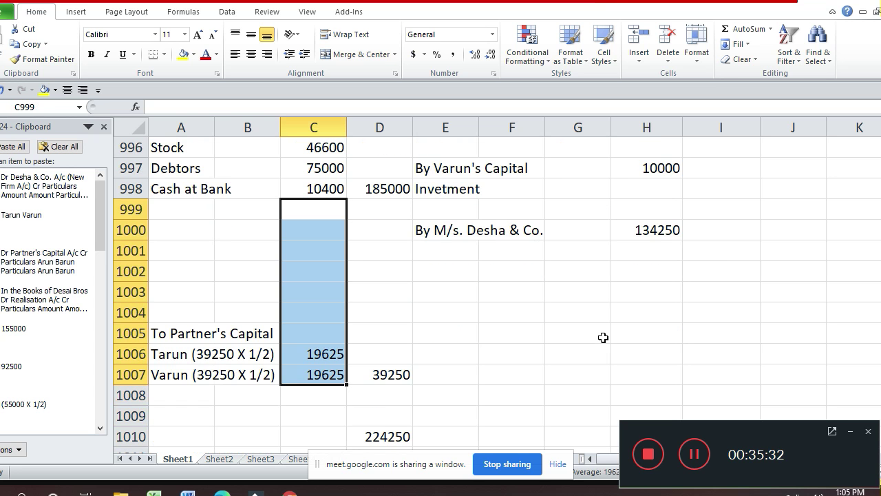
pyautogui.hotkey('ctrl', '1')
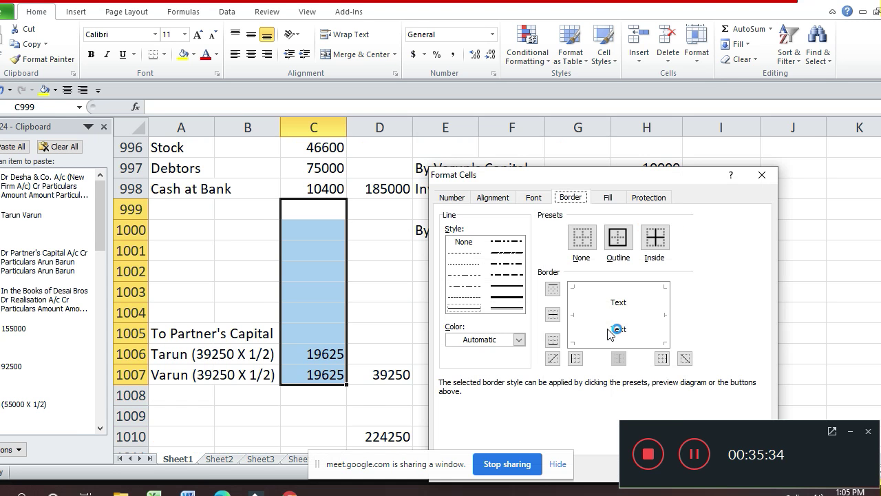
pyautogui.click(508, 285)
pyautogui.click(648, 299)
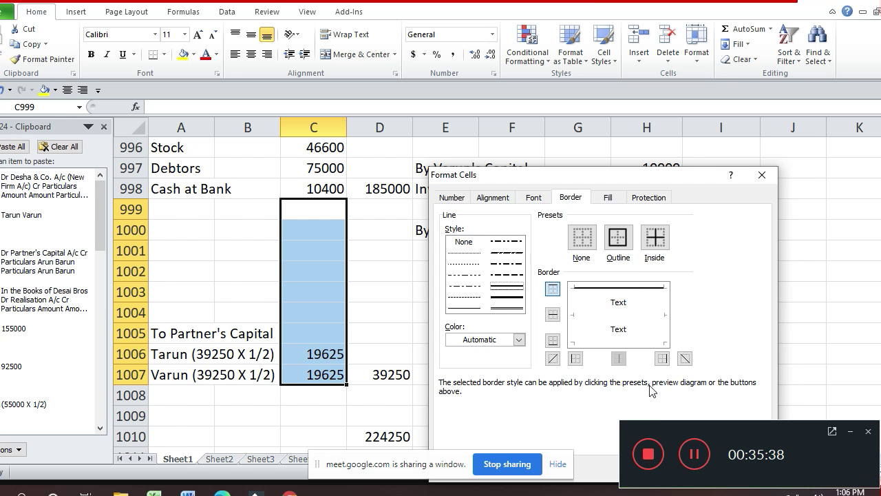
# - Add a bottom border under the Realisation account subtotal
pyautogui.click(628, 342)
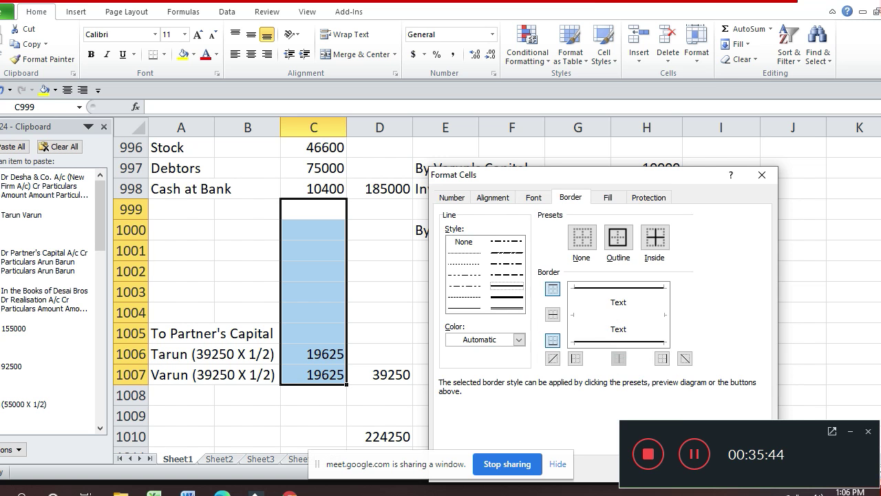
pyautogui.press('Return')
pyautogui.click(314, 252)
pyautogui.click(314, 210)
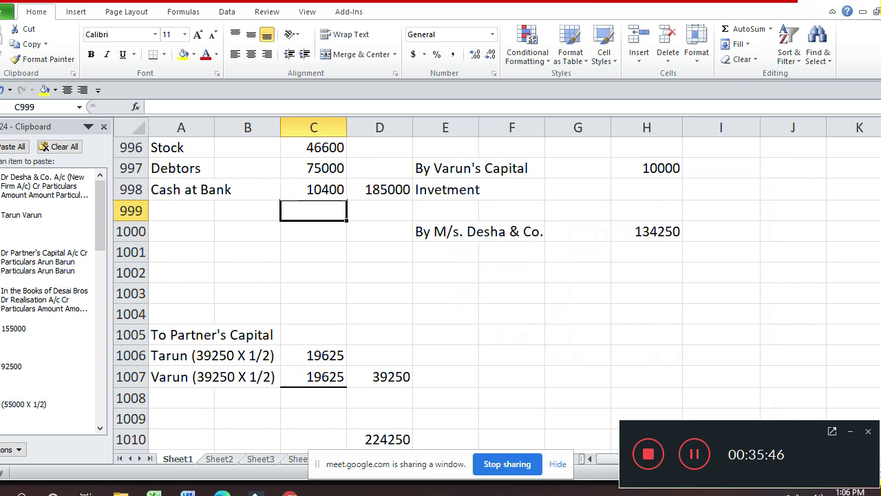
# - Underline the Bank Loan amount 34000 with a bottom border
pyautogui.press('Up')
pyautogui.press('Up')
pyautogui.press('Up')
pyautogui.press('Up')
pyautogui.press('Up')
pyautogui.press('Up')
pyautogui.press('Up')
pyautogui.press('Up')
pyautogui.press('Right')
pyautogui.press('Right')
pyautogui.press('Right')
pyautogui.press('Right')
pyautogui.press('Down')
pyautogui.press('Down')
pyautogui.press('Down')
pyautogui.press('Down')
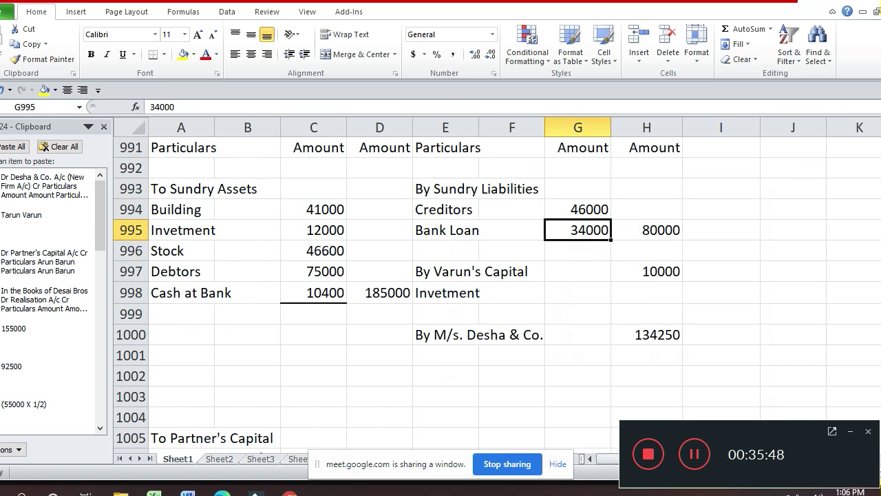
pyautogui.hotkey('ctrl', '1')
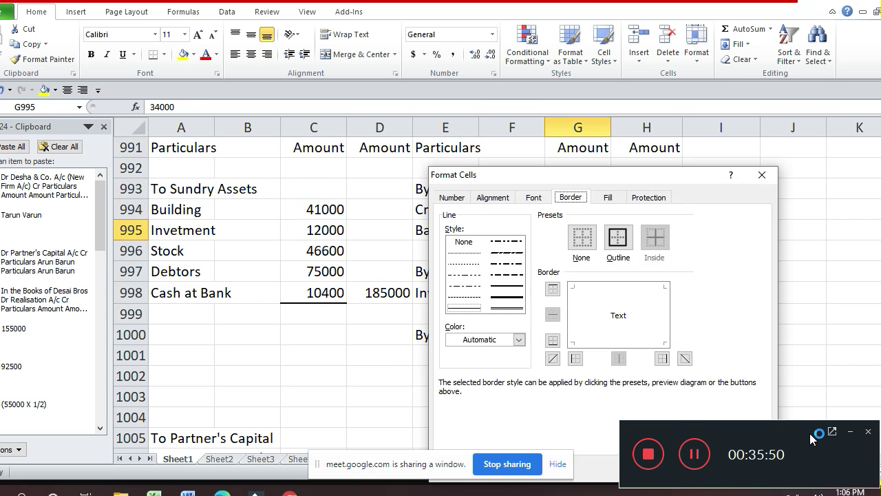
pyautogui.click(638, 343)
pyautogui.press('Return')
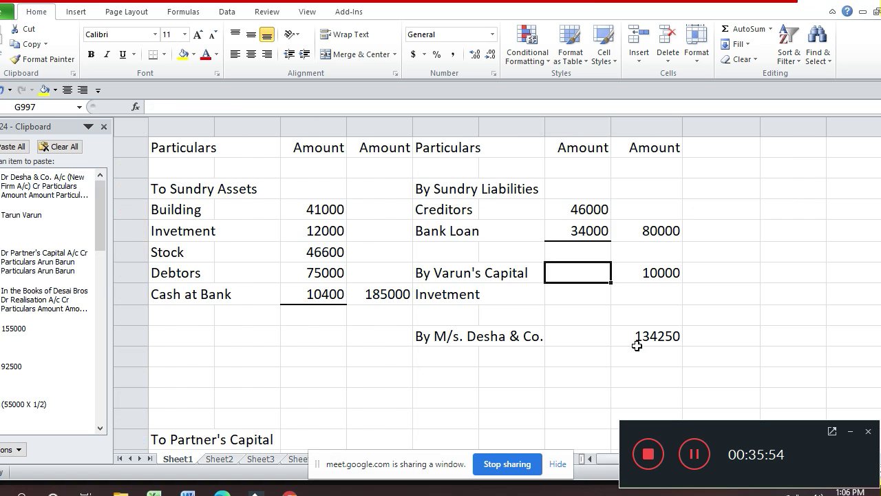
# - Give the 224250 total in D1010 a top border and a double bottom border
pyautogui.press('Down')
pyautogui.press('Down')
pyautogui.press('Down')
pyautogui.press('Down')
pyautogui.press('Down')
pyautogui.press('Down')
pyautogui.press('Down')
pyautogui.press('Down')
pyautogui.press('Down')
pyautogui.press('Down')
pyautogui.press('Down')
pyautogui.press('Down')
pyautogui.press('Down')
pyautogui.press('Down')
pyautogui.press('Down')
pyautogui.press('Down')
pyautogui.press('Down')
pyautogui.press('Down')
pyautogui.press('Down')
pyautogui.press('Down')
pyautogui.press('Up')
pyautogui.press('Up')
pyautogui.press('Up')
pyautogui.press('Up')
pyautogui.press('Up')
pyautogui.press('Up')
pyautogui.press('Up')
pyautogui.press('Up')
pyautogui.press('Up')
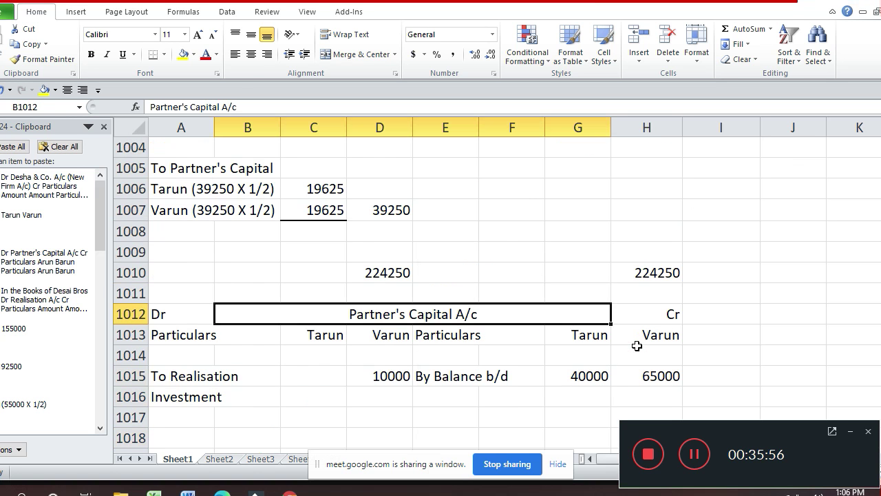
pyautogui.press('Down')
pyautogui.press('Left')
pyautogui.press('Left')
pyautogui.press('Left')
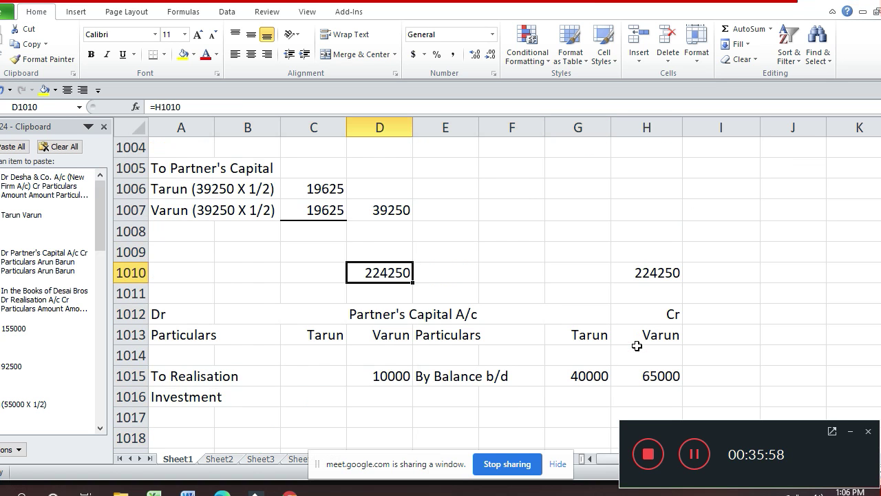
pyautogui.hotkey('ctrl', '1')
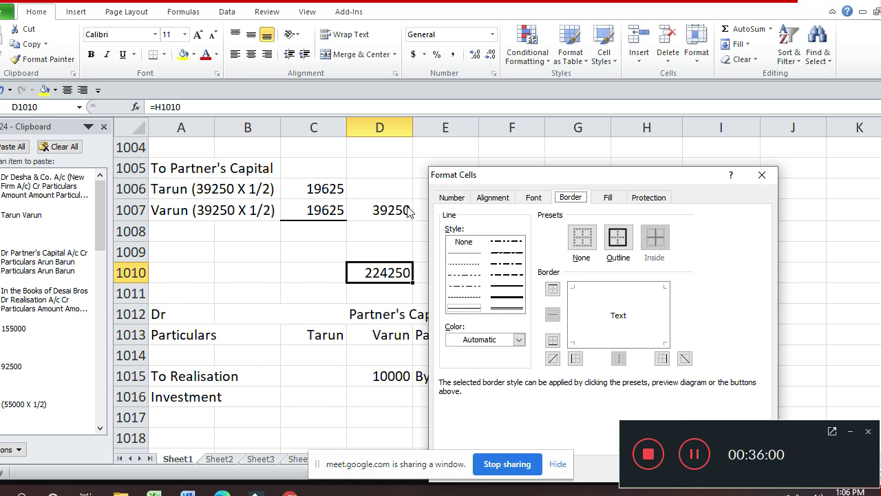
pyautogui.click(507, 285)
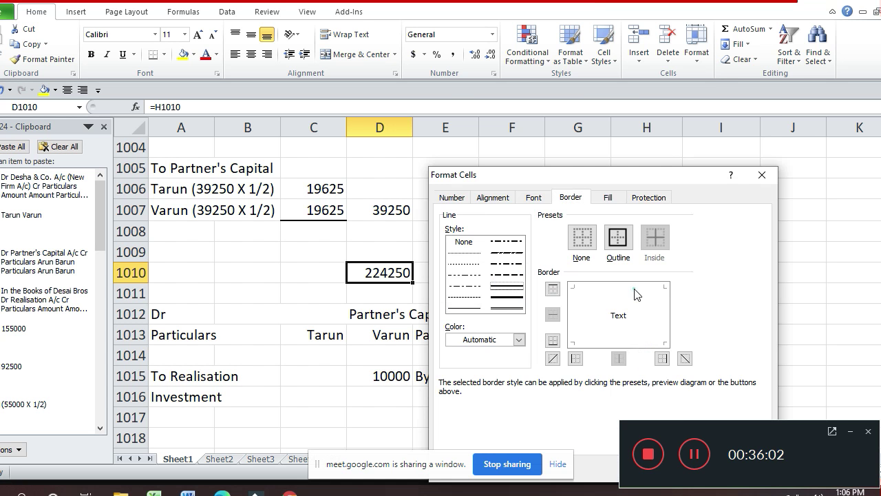
pyautogui.click(635, 295)
pyautogui.click(508, 308)
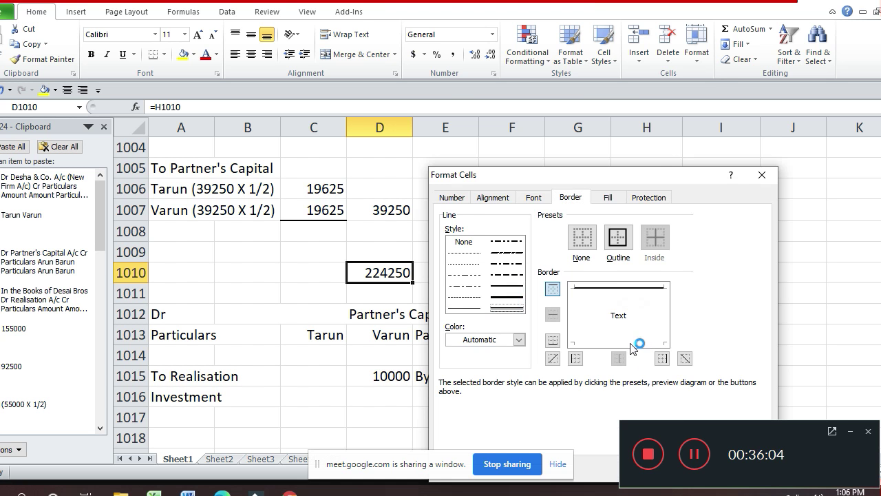
pyautogui.click(632, 345)
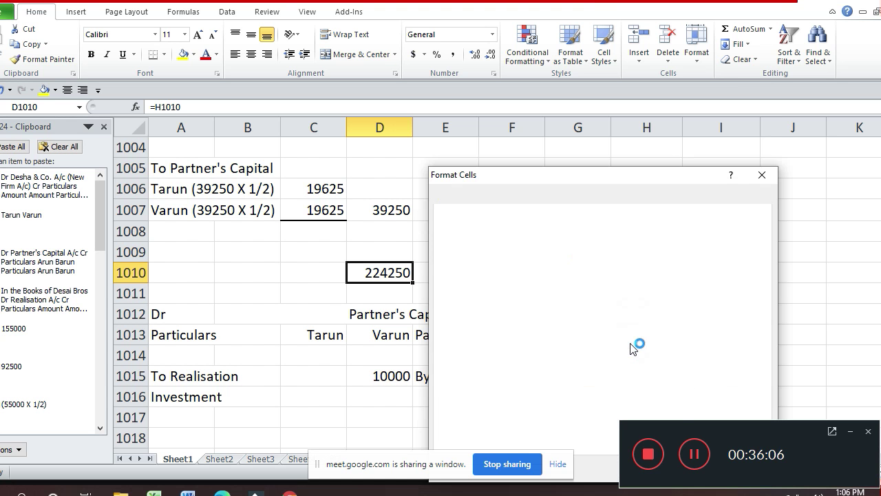
pyautogui.press('Return')
# - Give the matching 224250 total in H1010 a top border and double bottom border
pyautogui.press('Right')
pyautogui.press('Right')
pyautogui.press('Right')
pyautogui.press('Right')
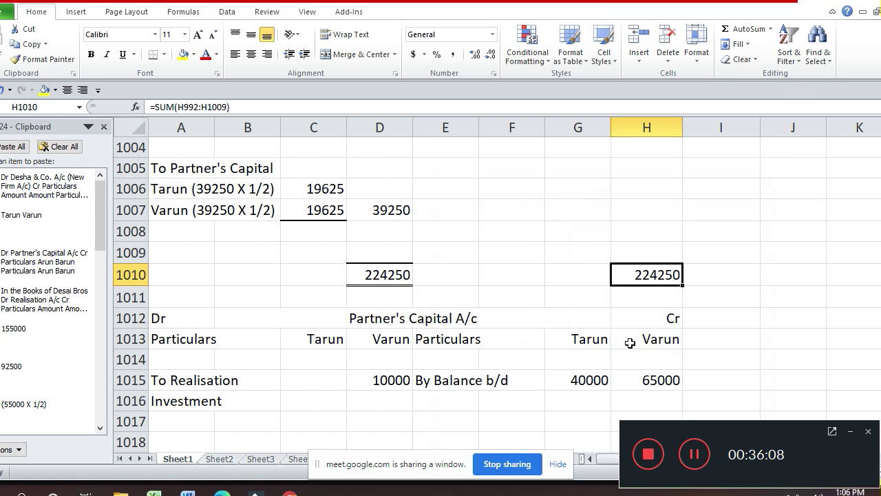
pyautogui.hotkey('ctrl', '1')
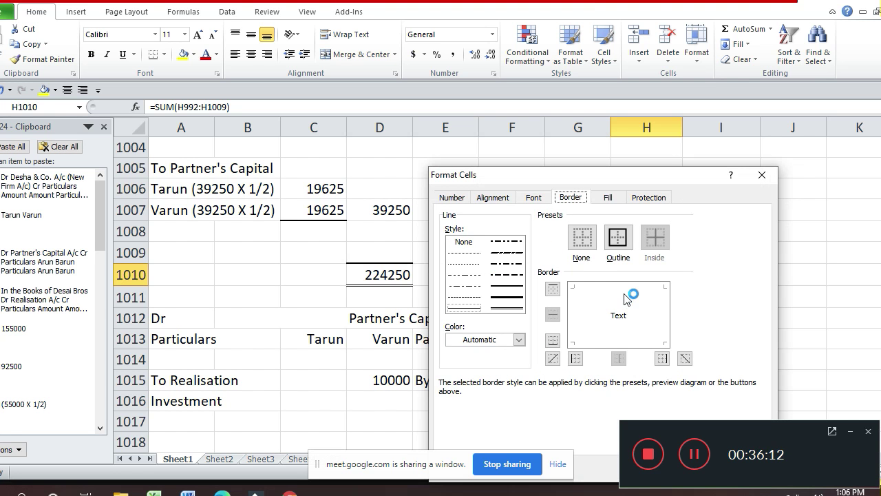
pyautogui.click(625, 294)
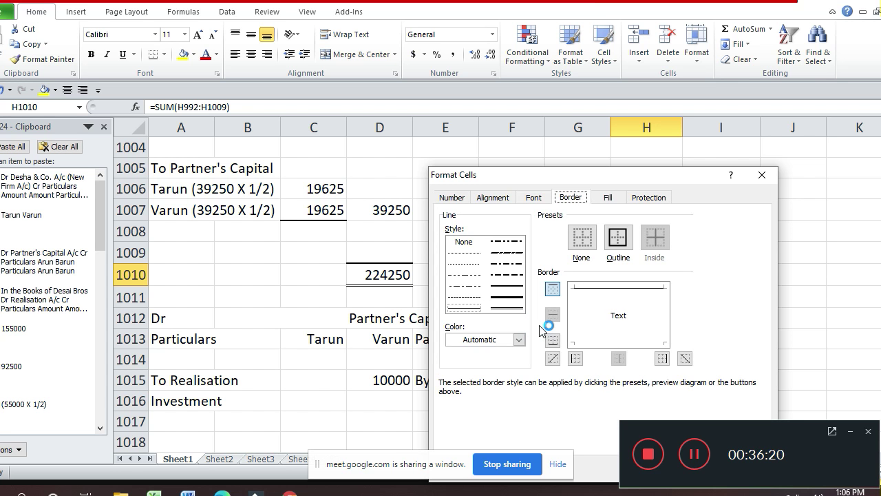
pyautogui.click(510, 305)
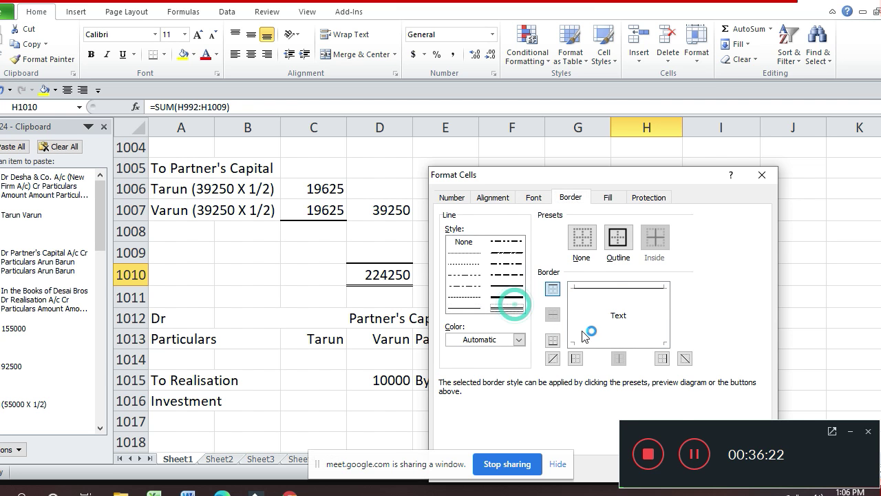
pyautogui.click(598, 339)
pyautogui.press('Return')
pyautogui.press('Down')
pyautogui.press('Down')
pyautogui.press('Down')
pyautogui.press('Down')
pyautogui.press('Down')
pyautogui.press('Down')
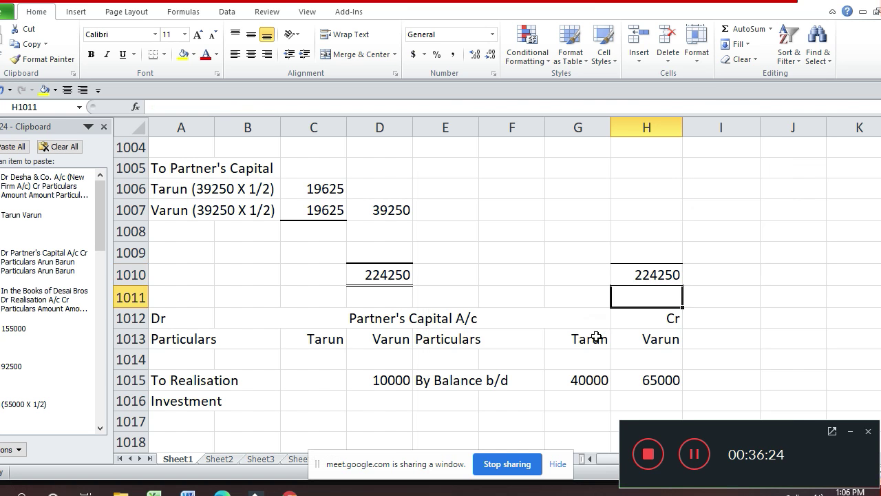
# - Enter 'By Realisation A/c' as the credit particulars in row 1016
pyautogui.press('Left')
pyautogui.press('Left')
pyautogui.press('Left')
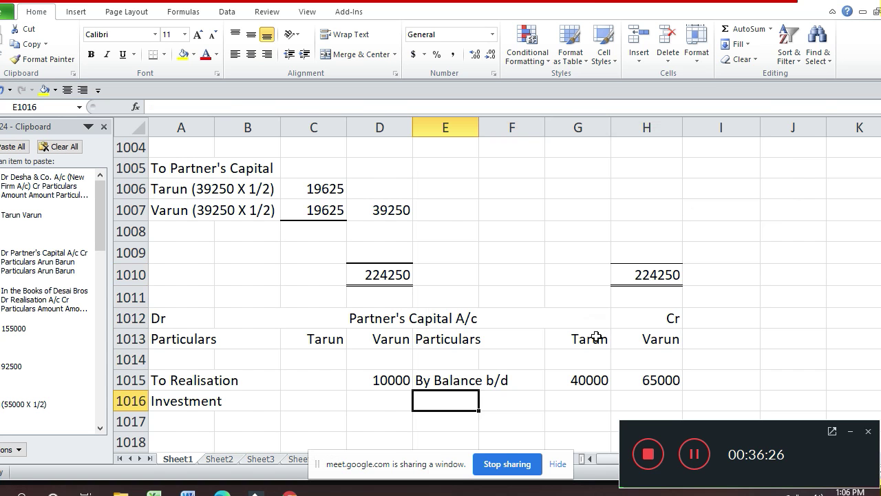
pyautogui.write('Bu')
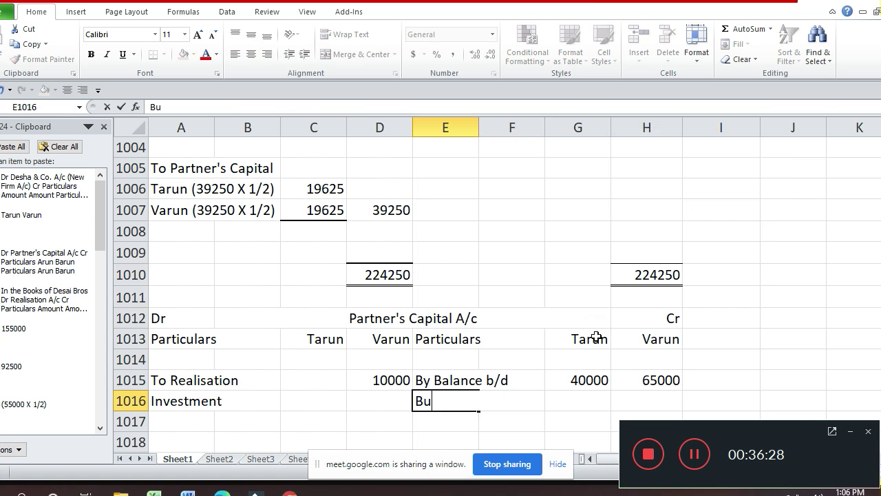
pyautogui.press('BackSpace')
pyautogui.write('y Reals')
pyautogui.press('BackSpace')
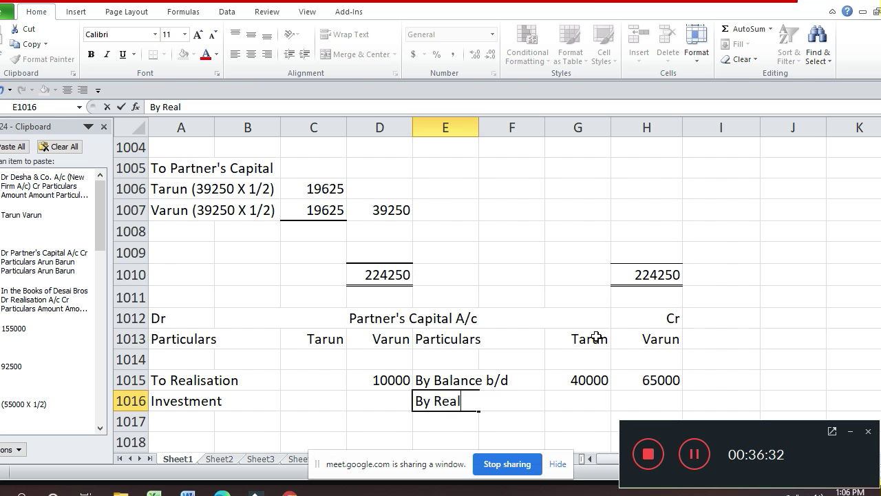
pyautogui.write('ia')
pyautogui.press('BackSpace')
pyautogui.write('s')
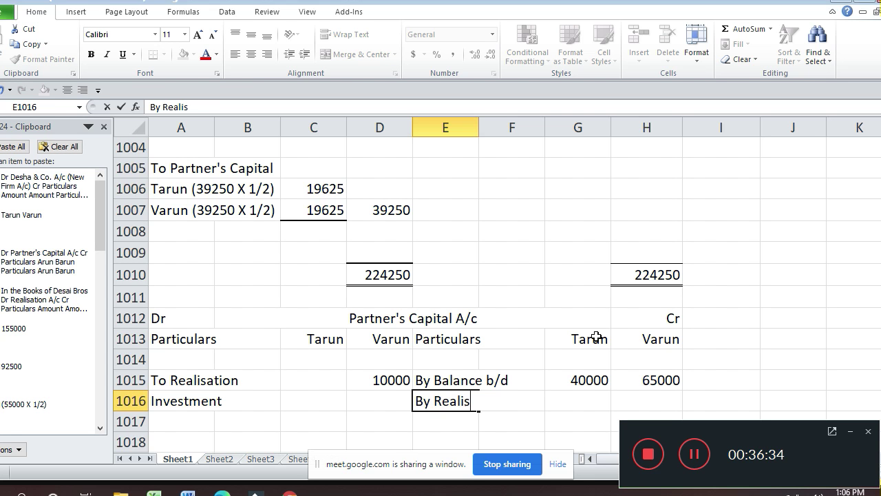
pyautogui.write('ation A')
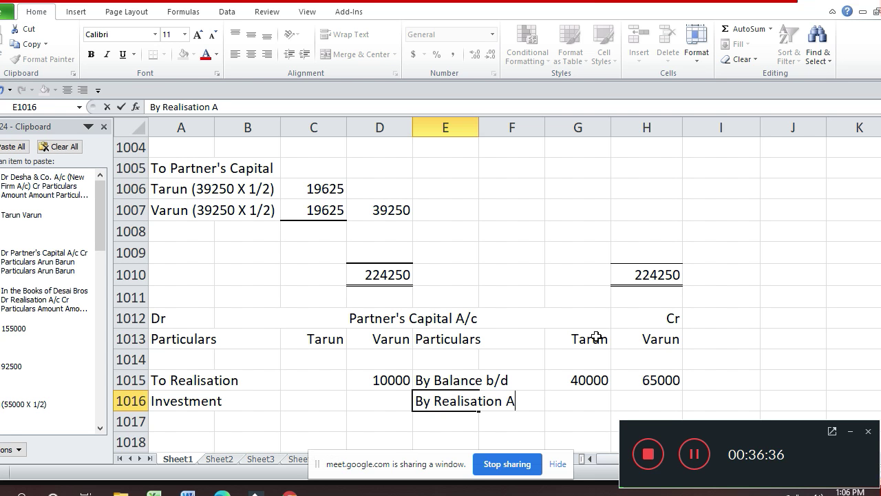
pyautogui.write('/c')
pyautogui.press('Tab')
pyautogui.press('Tab')
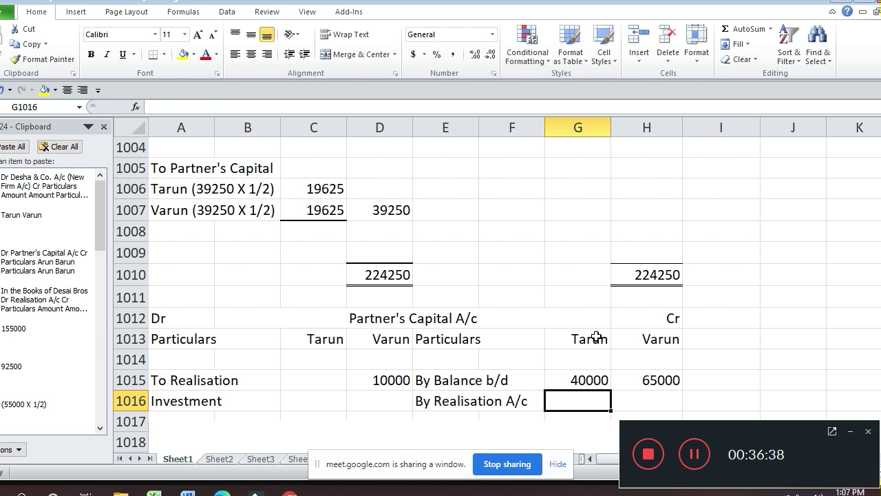
# - Credit 19625 to both Tarun and Varun on the By Realisation A/c line
pyautogui.write('1962')
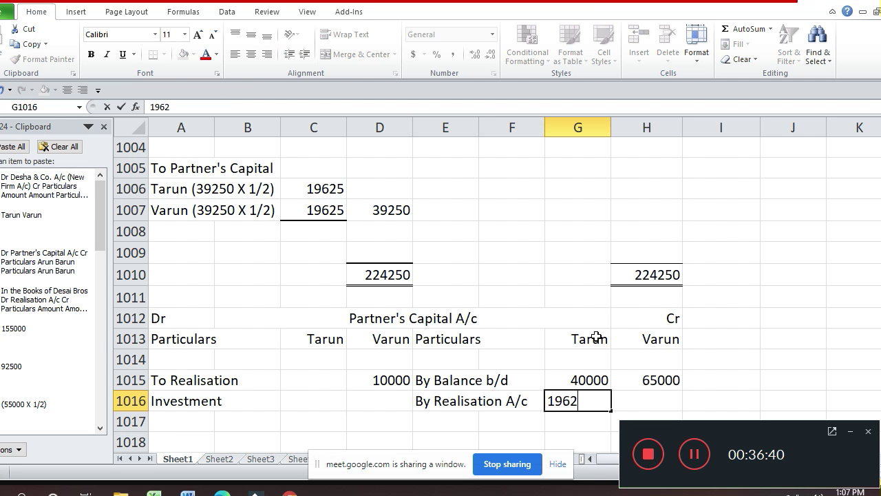
pyautogui.write('5')
pyautogui.hotkey('ctrl', 'Return')
pyautogui.press('Tab')
pyautogui.write('196')
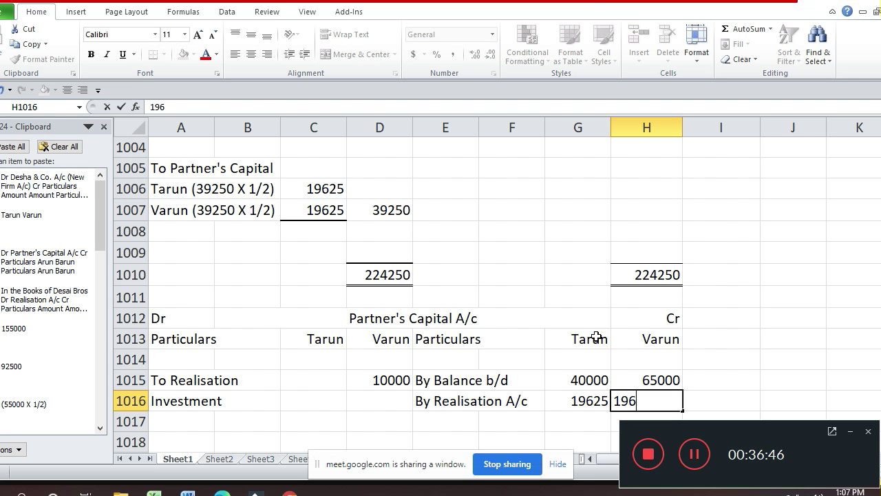
pyautogui.write('25')
pyautogui.press('Return')
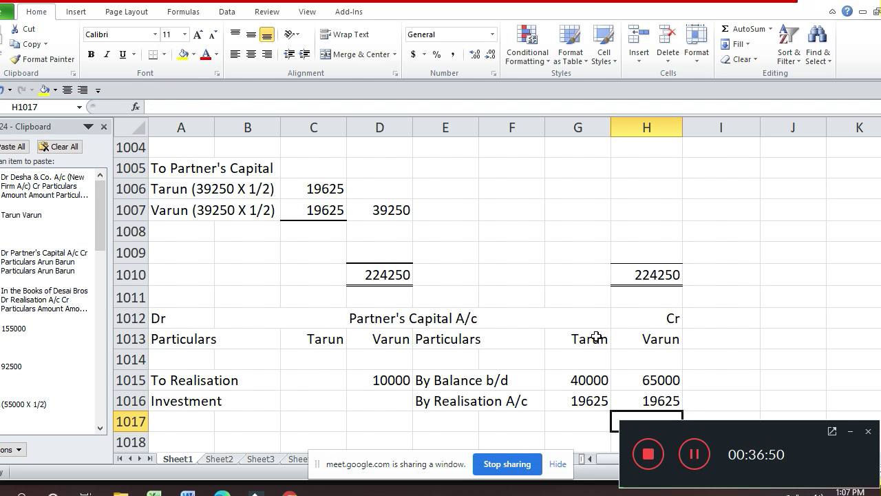
pyautogui.press('Down')
pyautogui.press('Down')
pyautogui.press('Down')
pyautogui.press('Down')
pyautogui.press('Up')
pyautogui.press('Up')
pyautogui.press('Up')
pyautogui.press('Left')
pyautogui.press('Left')
pyautogui.press('Left')
pyautogui.press('Left')
pyautogui.press('Left')
pyautogui.press('Left')
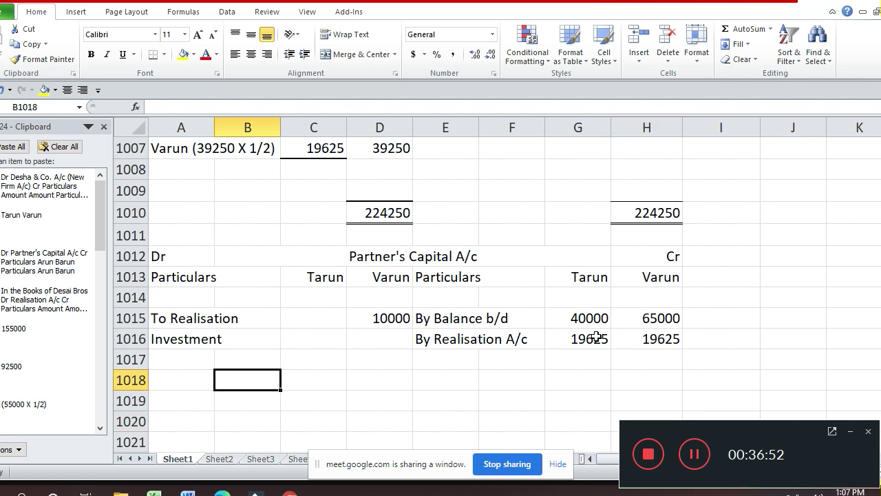
pyautogui.press('Left')
pyautogui.write('To De')
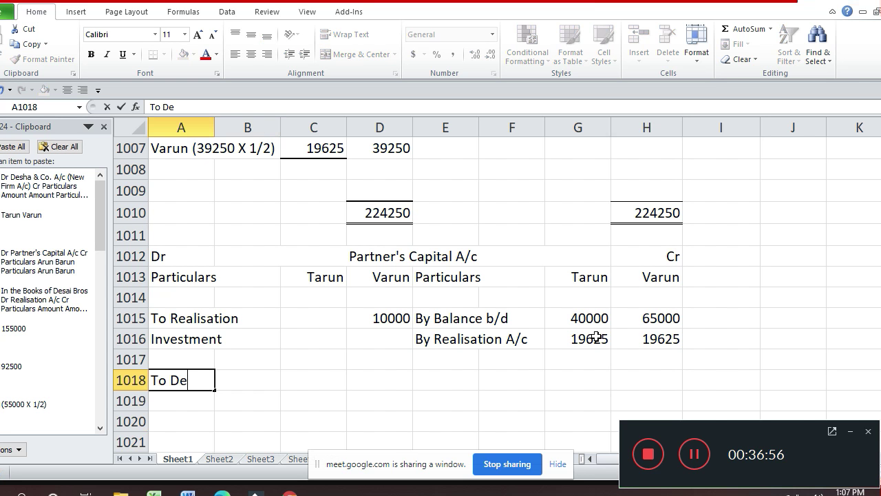
pyautogui.write('sha')
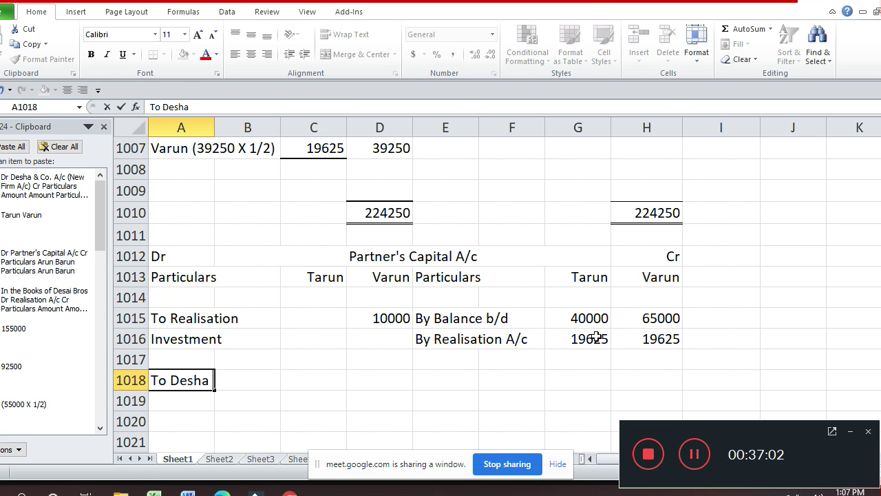
pyautogui.write(' & Co')
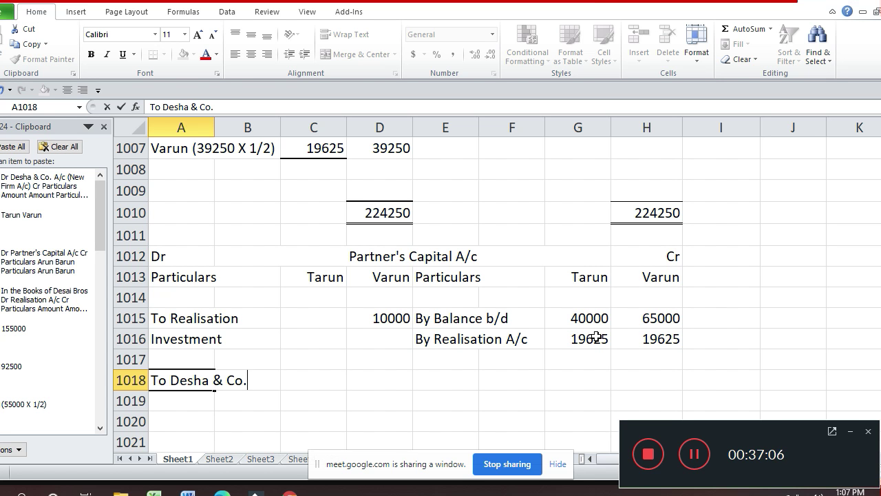
pyautogui.write('. A/c')
pyautogui.press('Return')
pyautogui.press('Up')
pyautogui.press('Right')
pyautogui.press('Right')
pyautogui.press('Right')
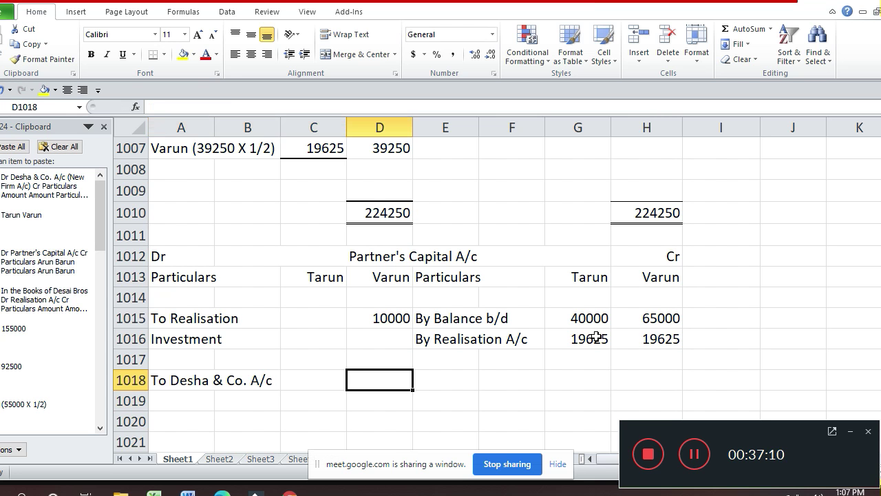
pyautogui.press('Down')
pyautogui.press('Down')
pyautogui.press('Down')
pyautogui.press('Up')
pyautogui.press('Right')
pyautogui.press('Right')
pyautogui.press('Right')
pyautogui.press('Right')
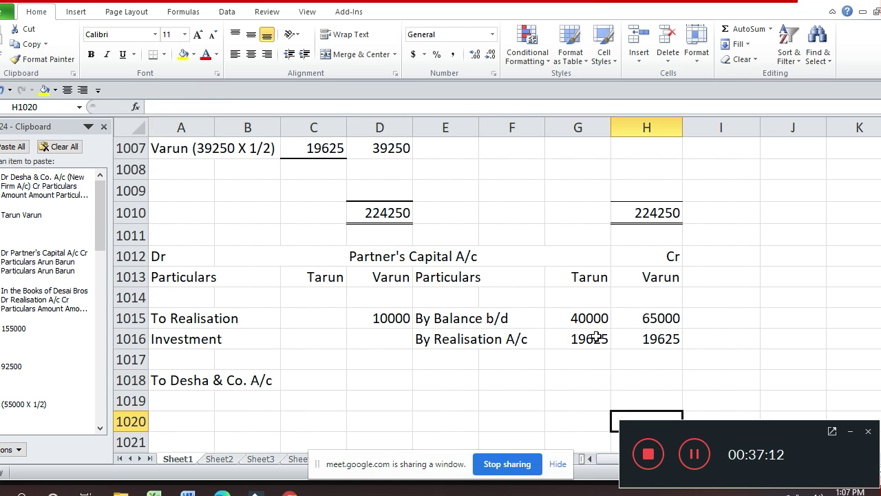
pyautogui.press('Left')
pyautogui.press('Down')
pyautogui.press('Down')
pyautogui.press('Down')
pyautogui.press('Down')
pyautogui.press('Down')
pyautogui.press('Up')
pyautogui.press('Up')
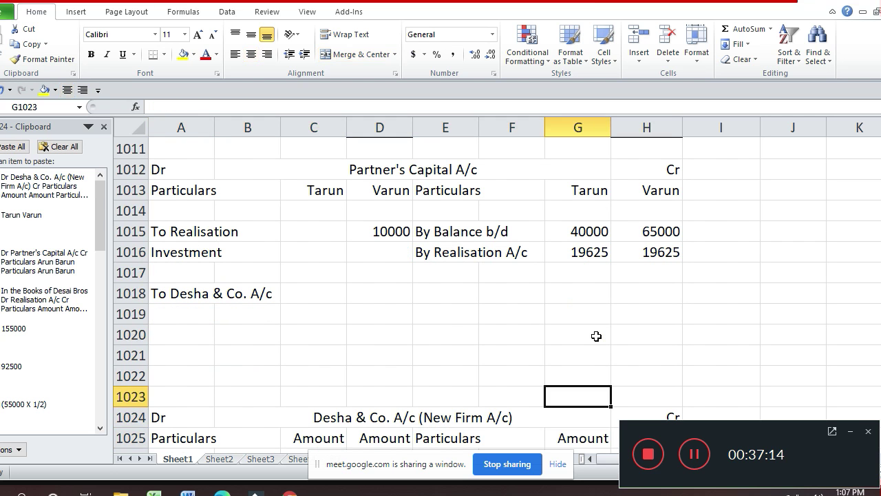
pyautogui.press('Up')
pyautogui.press('Up')
pyautogui.press('Up')
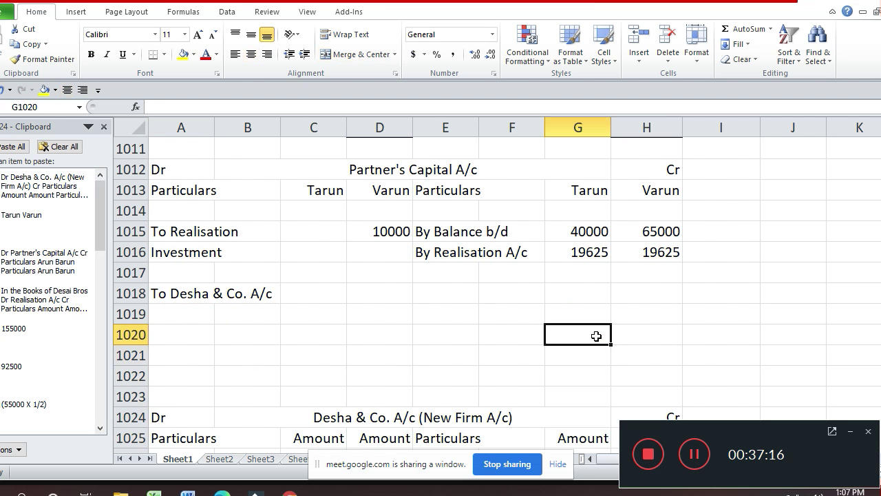
# - Total Tarun's credit side with =SUM(G1015:G1019) and copy it to Varun's column
pyautogui.write('=')
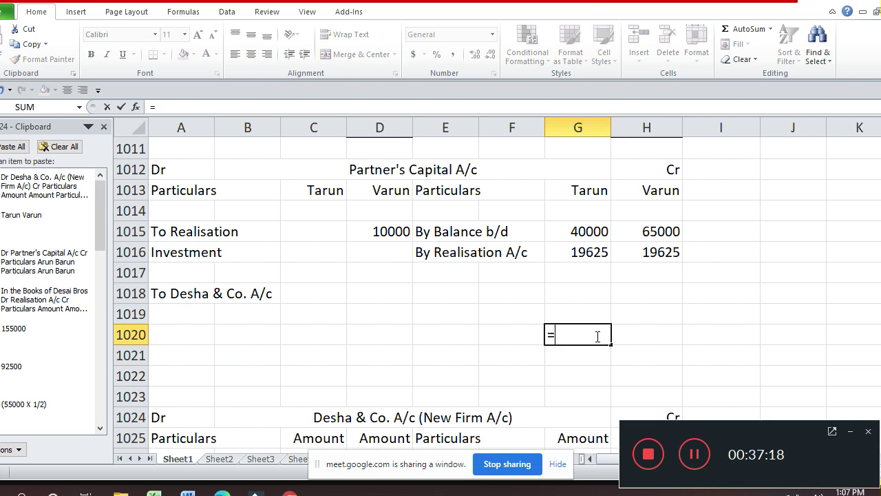
pyautogui.write('sum')
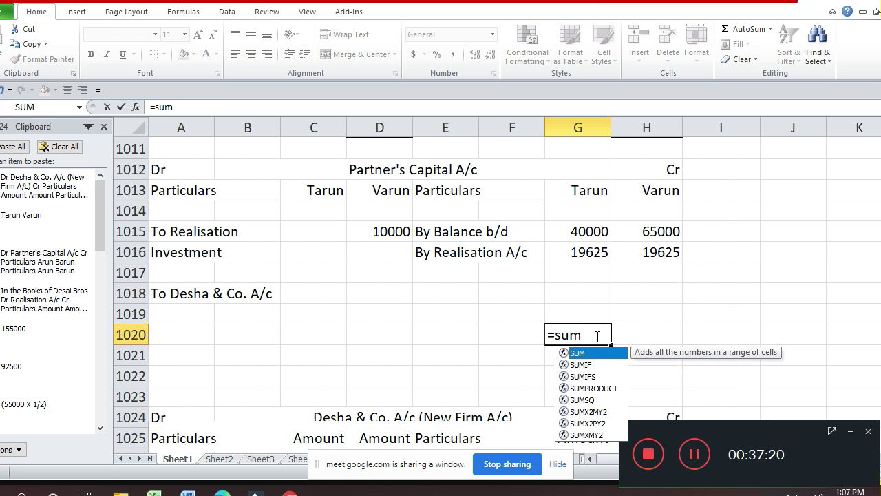
pyautogui.write('(')
pyautogui.press('Up')
pyautogui.hotkey('shift', 'Up')
pyautogui.hotkey('shift', 'Up')
pyautogui.hotkey('shift', 'Up')
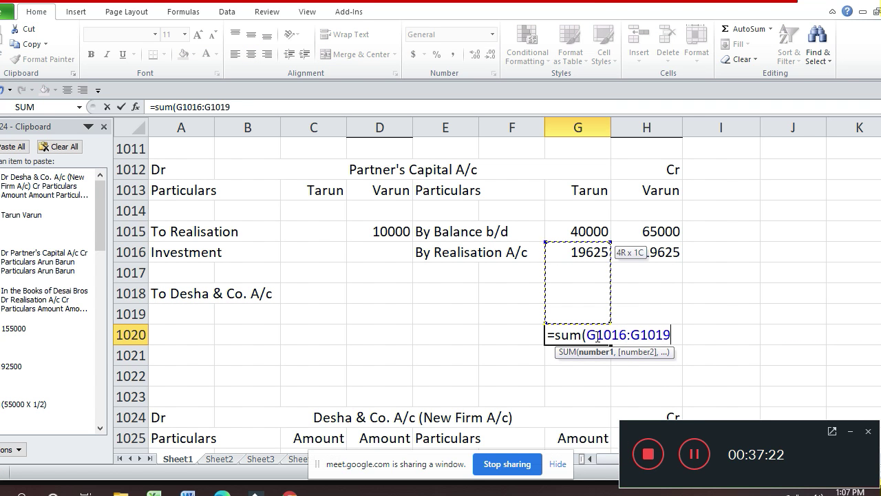
pyautogui.hotkey('shift', 'Up')
pyautogui.press('Return')
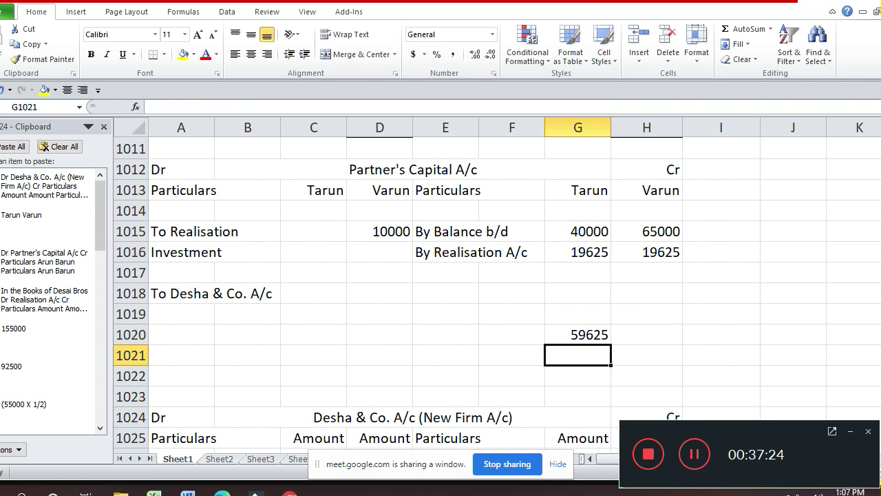
pyautogui.press('Up')
pyautogui.hotkey('ctrl', 'c')
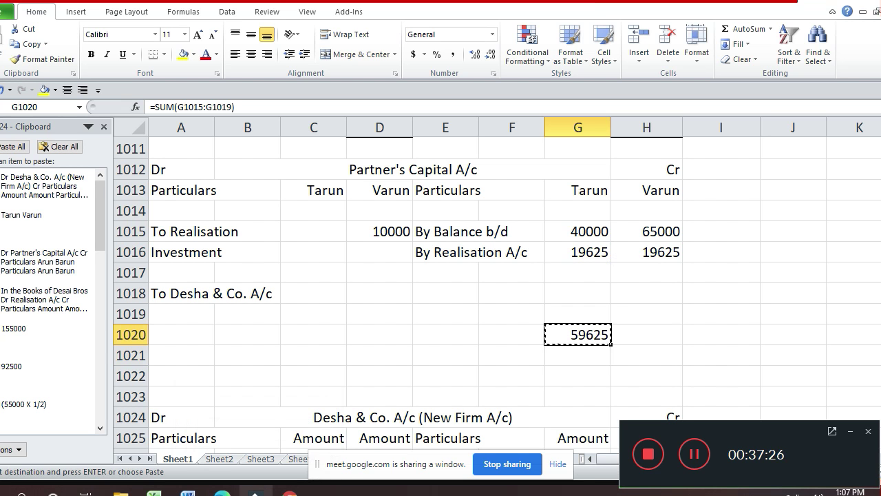
pyautogui.press('Right')
pyautogui.press('Return')
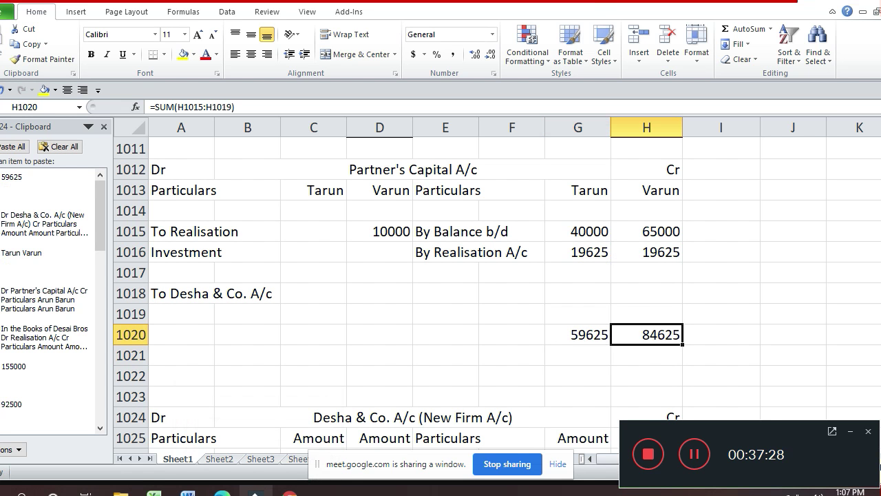
# - Set the debit totals in C1020:D1020 equal to the credit totals
pyautogui.press('Left')
pyautogui.press('Left')
pyautogui.press('Left')
pyautogui.press('Left')
pyautogui.press('Left')
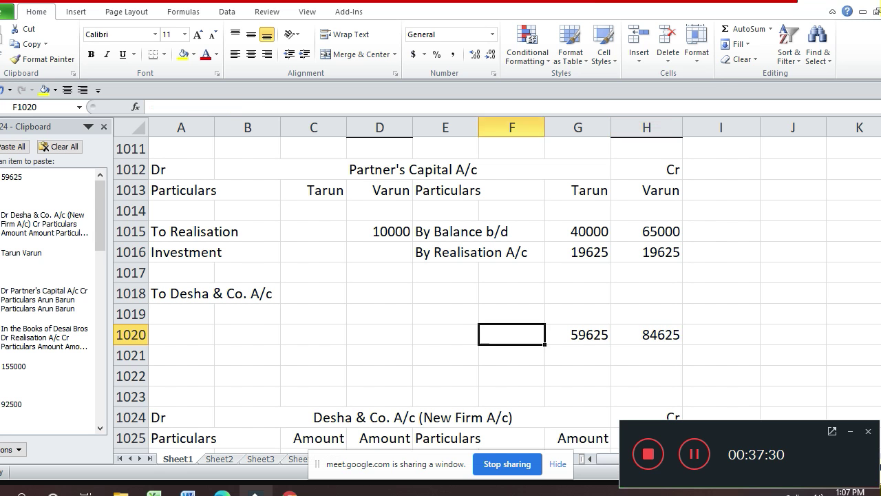
pyautogui.write('=')
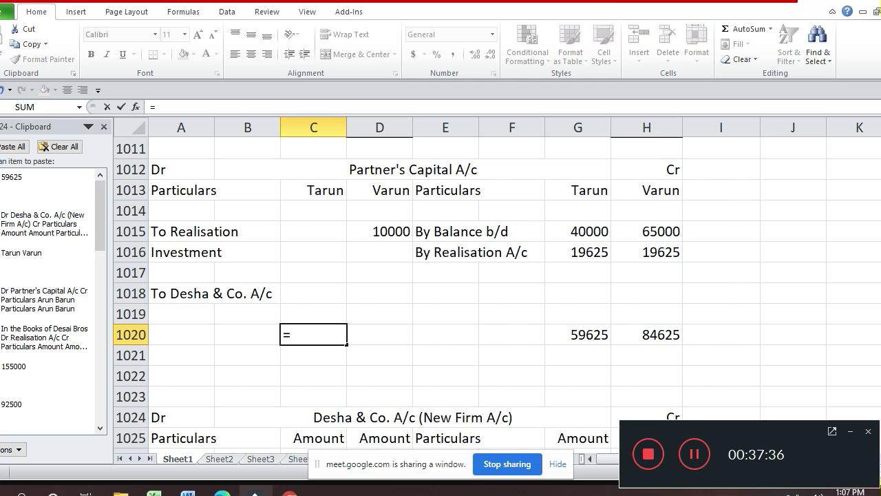
pyautogui.press('Right')
pyautogui.press('Right')
pyautogui.press('Right')
pyautogui.press('Right')
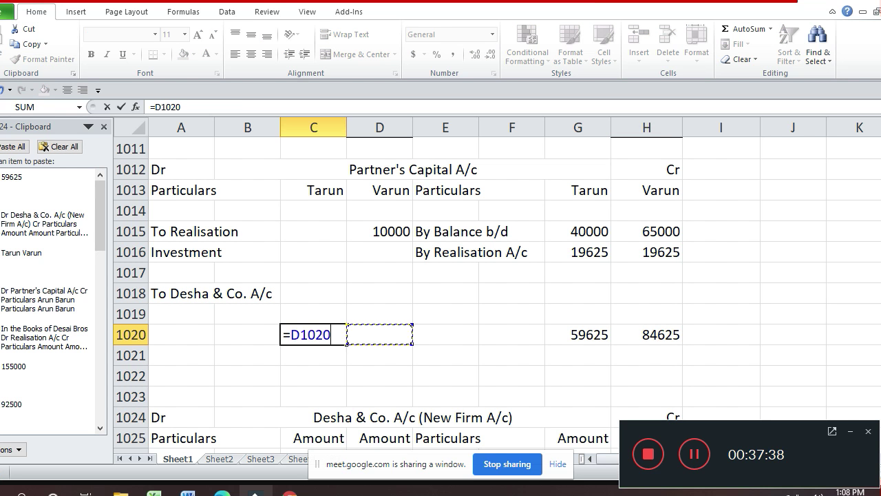
pyautogui.press('Return')
pyautogui.press('Up')
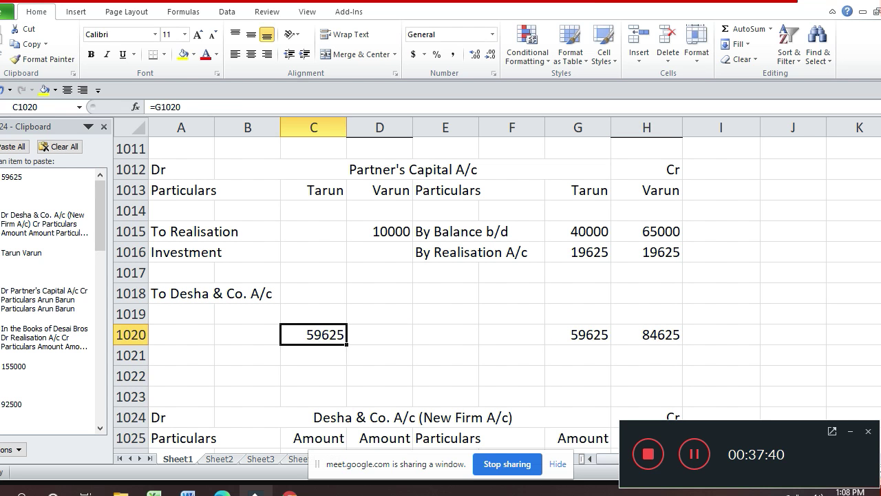
pyautogui.hotkey('ctrl', 'c')
pyautogui.press('Right')
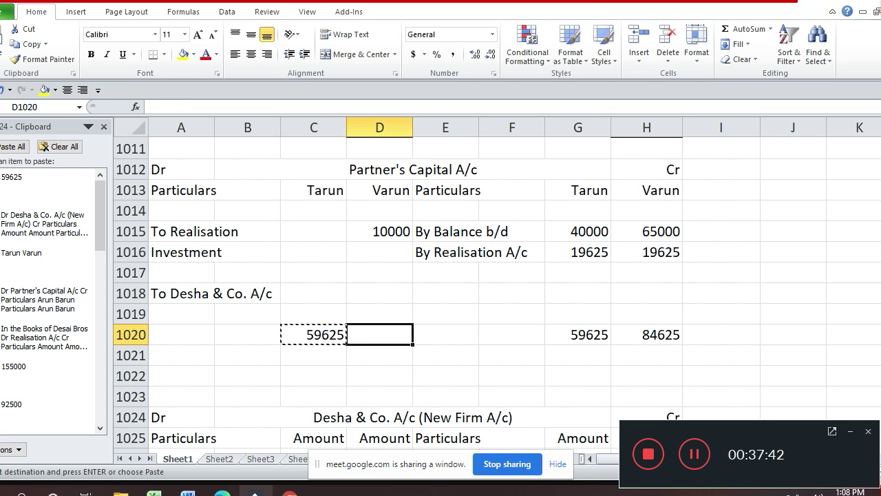
pyautogui.press('Return')
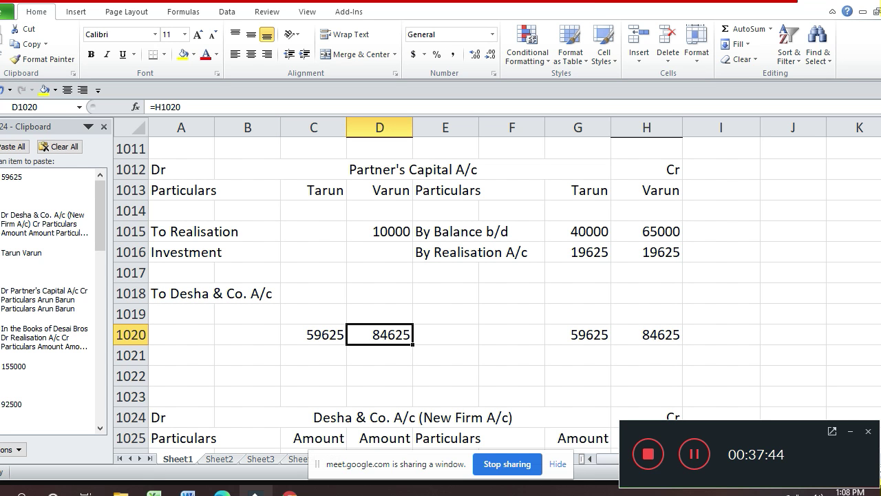
# - Compute the To Desha & Co. A/c balances 59625 and 74625 as total minus To Realisation
pyautogui.press('Up')
pyautogui.press('Up')
pyautogui.press('Left')
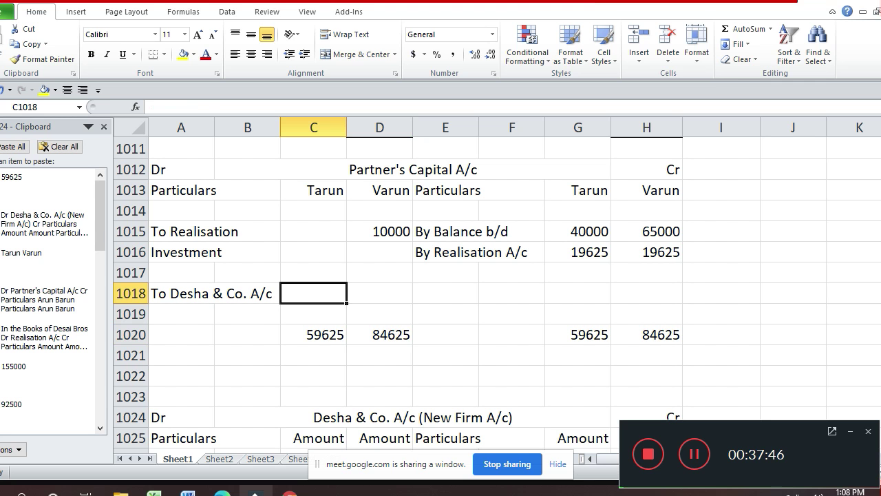
pyautogui.write('=')
pyautogui.press('Down')
pyautogui.press('Down')
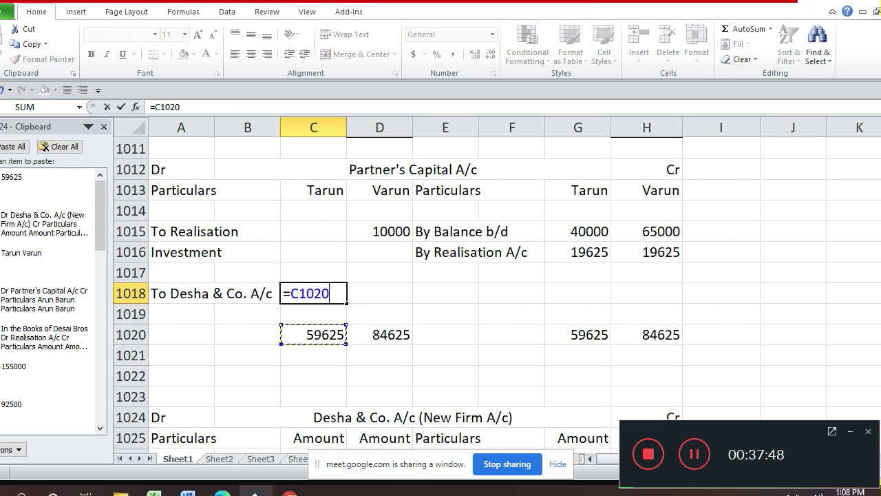
pyautogui.write('-')
pyautogui.press('Up')
pyautogui.press('Up')
pyautogui.press('Up')
pyautogui.press('Return')
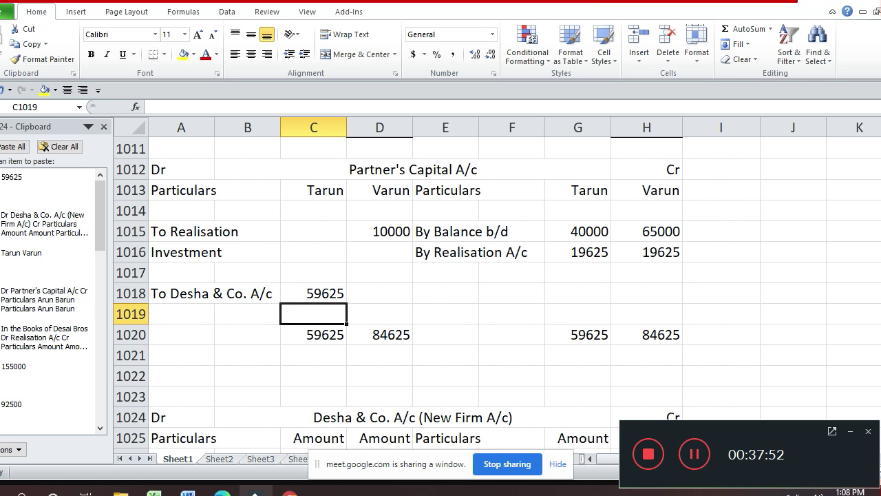
pyautogui.press('Up')
pyautogui.hotkey('ctrl', 'c')
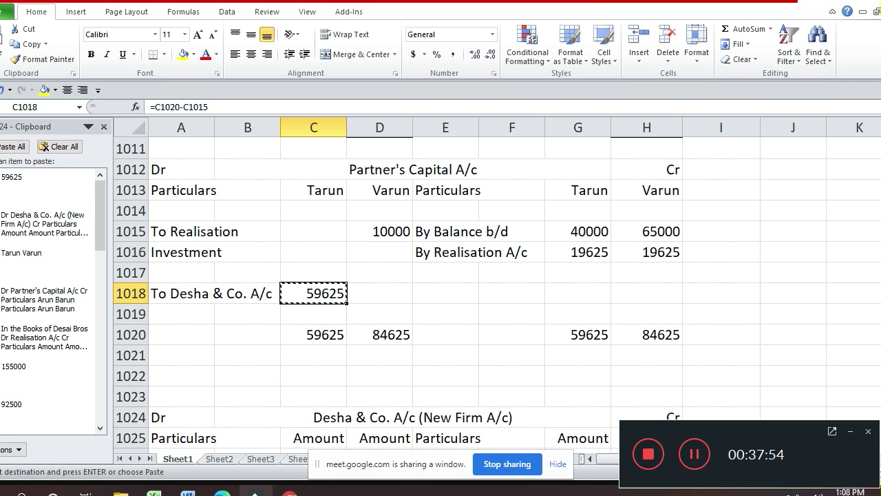
pyautogui.press('Right')
pyautogui.press('Return')
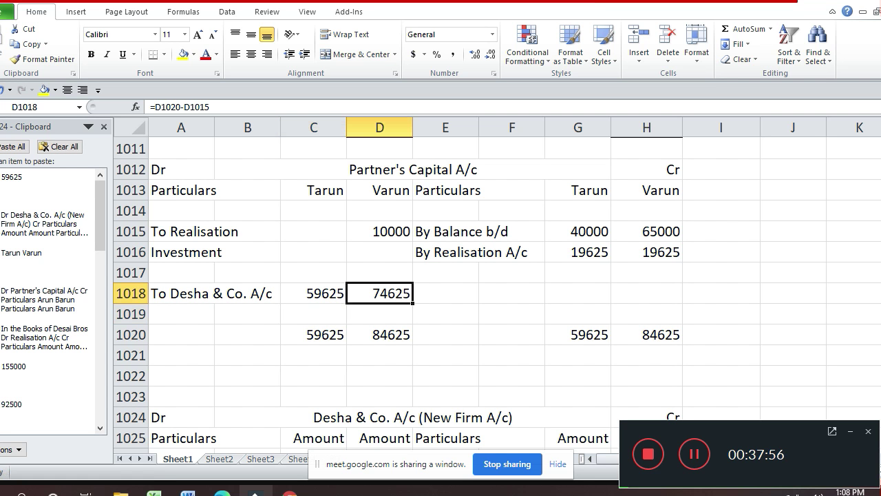
# - Select the credit totals G1020:H1020 for border formatting
pyautogui.press('Down')
pyautogui.press('Down')
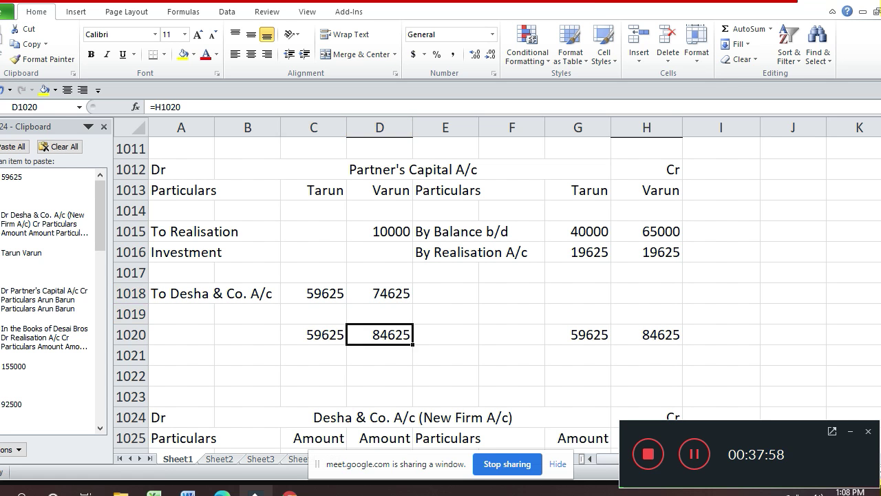
pyautogui.press('Right')
pyautogui.press('Right')
pyautogui.press('Up')
pyautogui.press('Right')
pyautogui.press('Down')
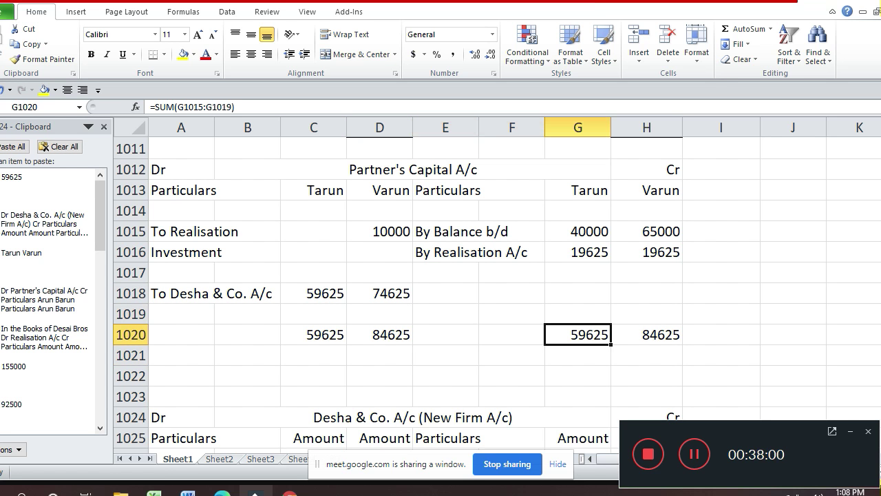
pyautogui.hotkey('shift', 'Right')
pyautogui.hotkey('ctrl', '1')
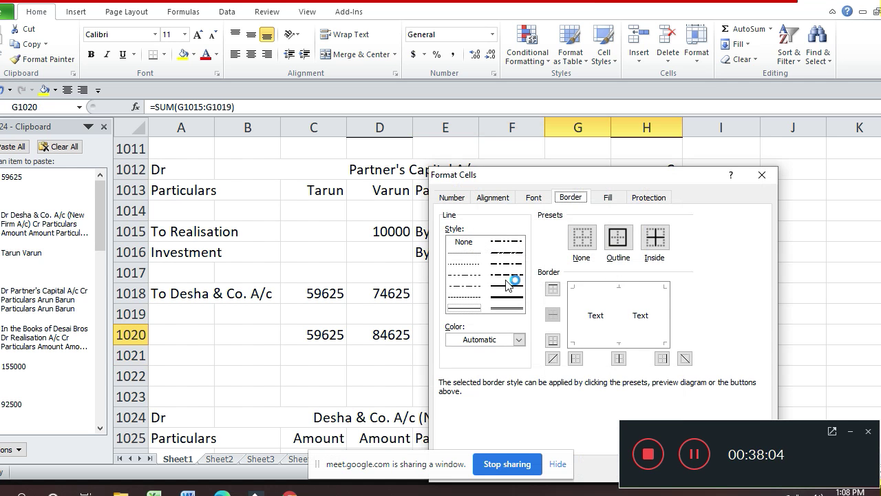
# - Give the credit totals in G1020:H1020 a top border and a double bottom border
pyautogui.click(640, 292)
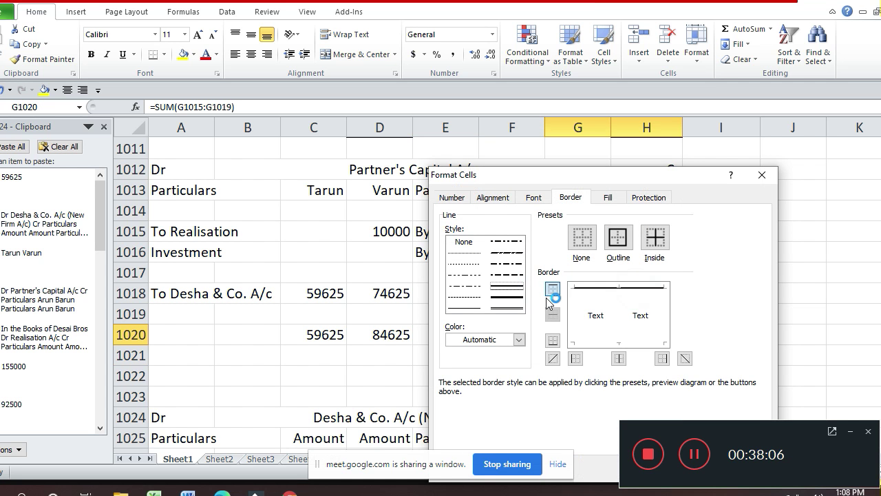
pyautogui.click(498, 310)
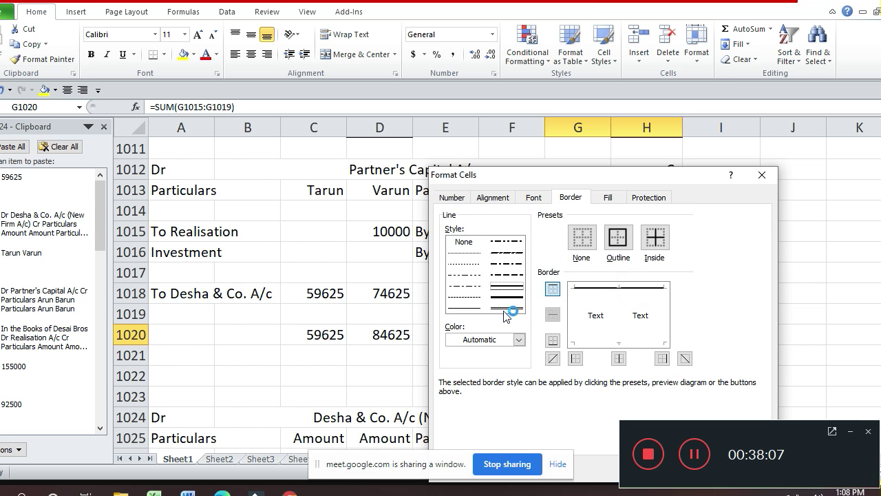
pyautogui.click(590, 340)
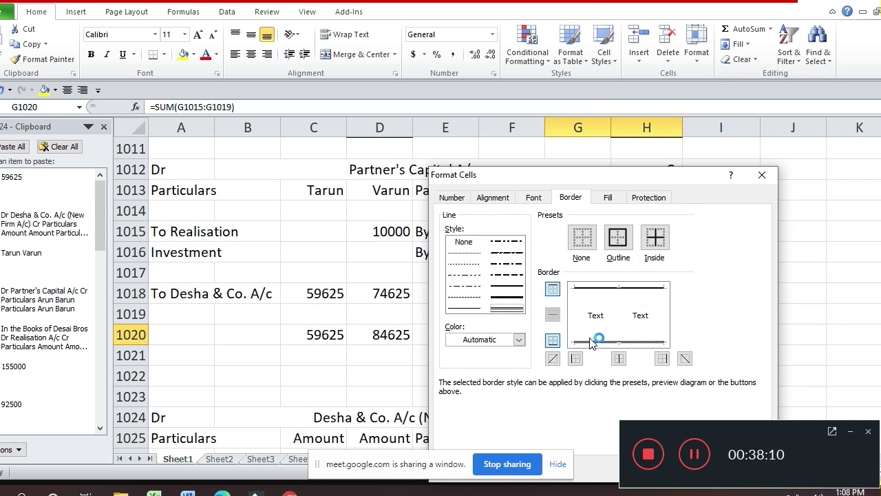
pyautogui.press('Return')
# - Apply the same top and double bottom borders to the debit totals in C1020:D1020
pyautogui.press('Left')
pyautogui.press('Left')
pyautogui.press('Left')
pyautogui.press('Left')
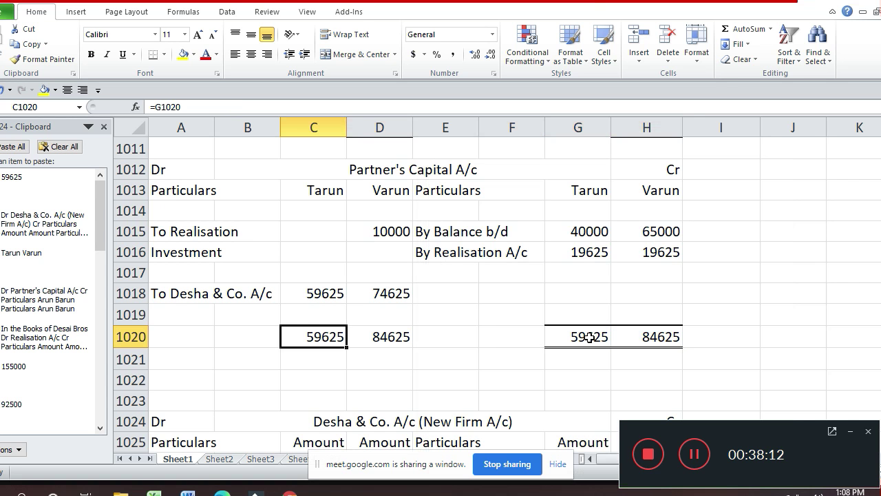
pyautogui.hotkey('shift', 'Right')
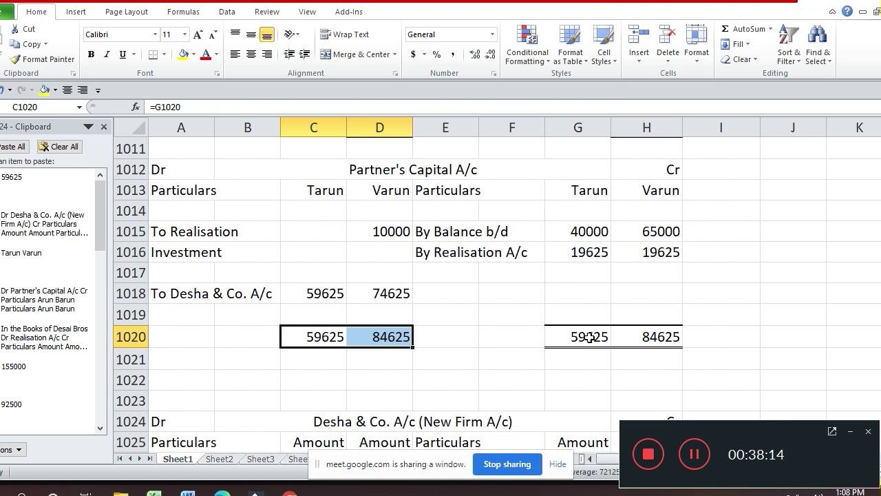
pyautogui.hotkey('ctrl', '1')
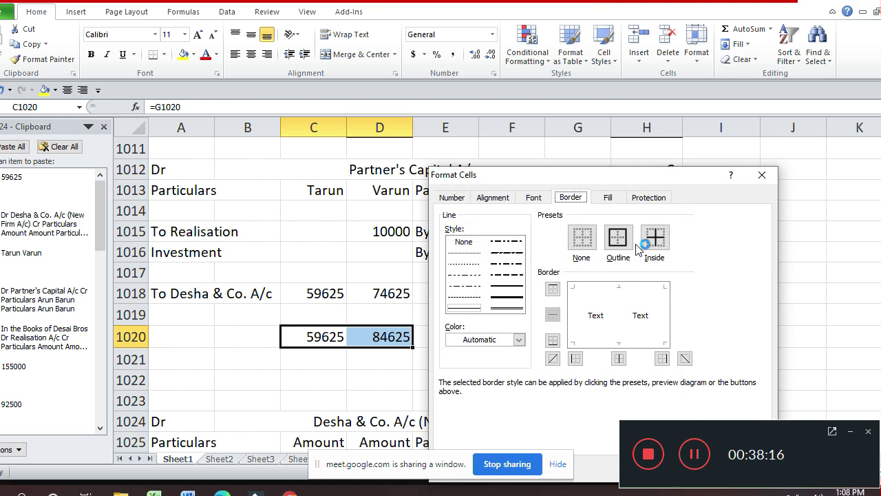
pyautogui.click(629, 285)
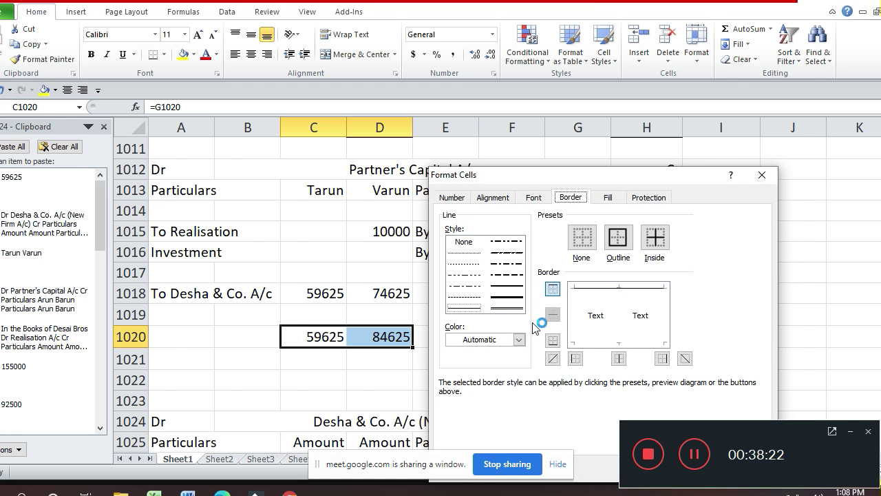
pyautogui.click(516, 310)
pyautogui.click(619, 343)
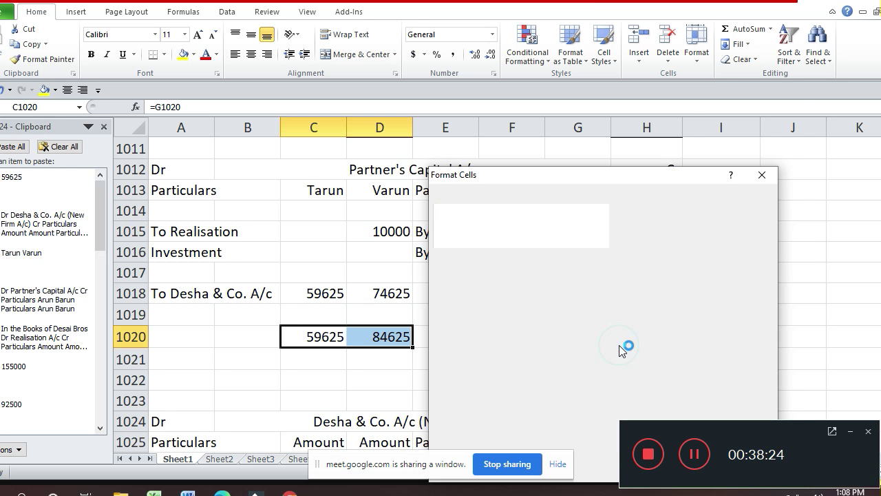
pyautogui.press('Return')
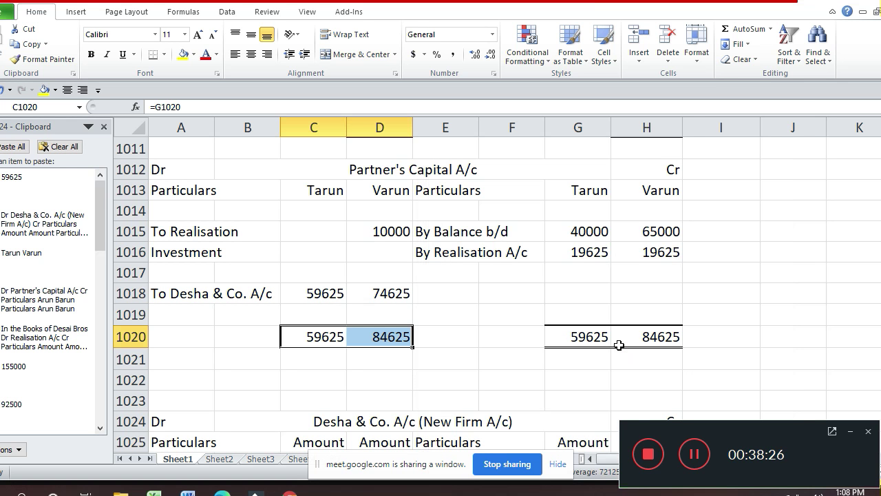
pyautogui.press('F4')
pyautogui.press('Down')
pyautogui.press('Down')
pyautogui.press('Down')
pyautogui.press('Down')
pyautogui.press('Down')
pyautogui.press('Down')
pyautogui.press('Down')
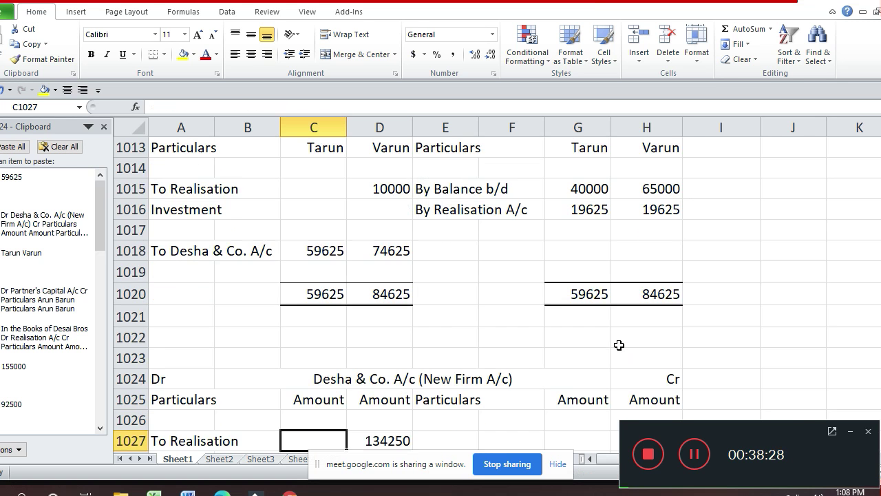
# - Enter 'By Tarun's Capital' as the credit particulars of the Desha & Co. account
pyautogui.press('Down')
pyautogui.press('Down')
pyautogui.press('Down')
pyautogui.press('Down')
pyautogui.press('Up')
pyautogui.press('Up')
pyautogui.press('Right')
pyautogui.press('Up')
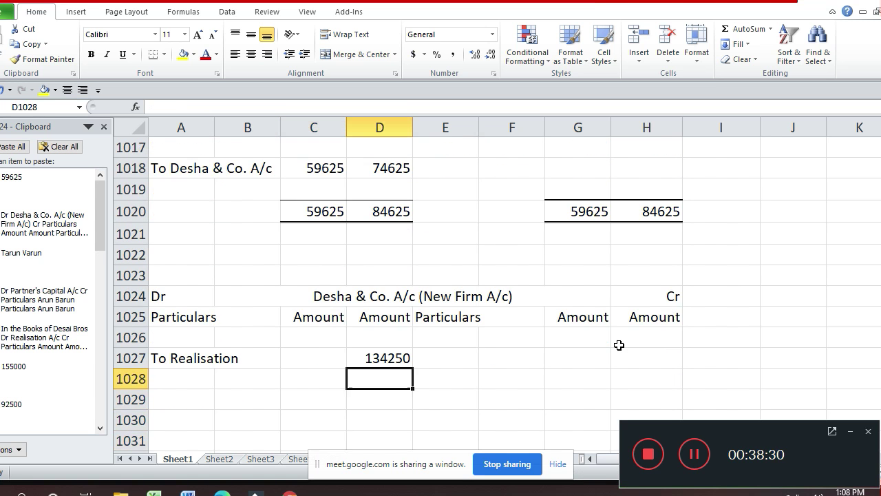
pyautogui.press('Up')
pyautogui.press('Up')
pyautogui.press('Up')
pyautogui.press('Up')
pyautogui.press('Up')
pyautogui.press('Up')
pyautogui.press('Up')
pyautogui.press('Up')
pyautogui.press('Up')
pyautogui.press('Up')
pyautogui.press('Up')
pyautogui.press('Up')
pyautogui.press('Up')
pyautogui.press('Up')
pyautogui.press('Up')
pyautogui.press('Up')
pyautogui.press('Up')
pyautogui.press('Up')
pyautogui.press('Up')
pyautogui.press('Up')
pyautogui.press('Down')
pyautogui.press('Down')
pyautogui.press('Down')
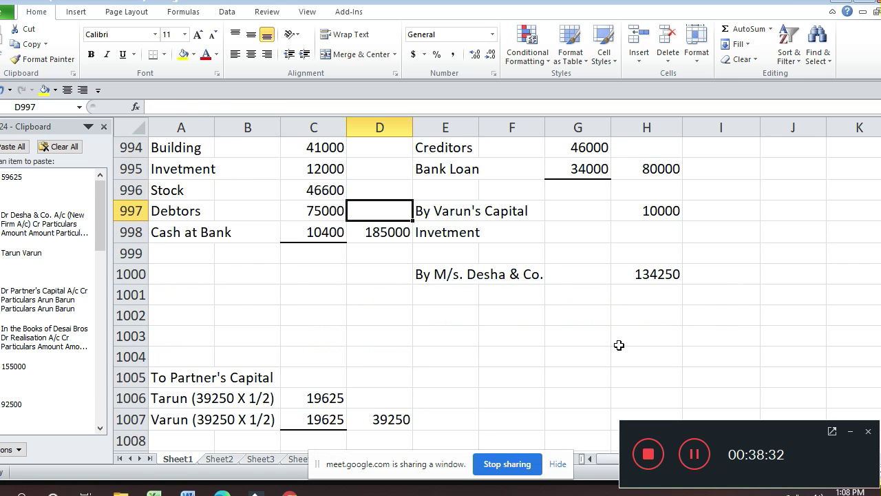
pyautogui.press('Down')
pyautogui.press('Down')
pyautogui.press('Up')
pyautogui.press('Up')
pyautogui.press('Up')
pyautogui.press('Up')
pyautogui.press('Down')
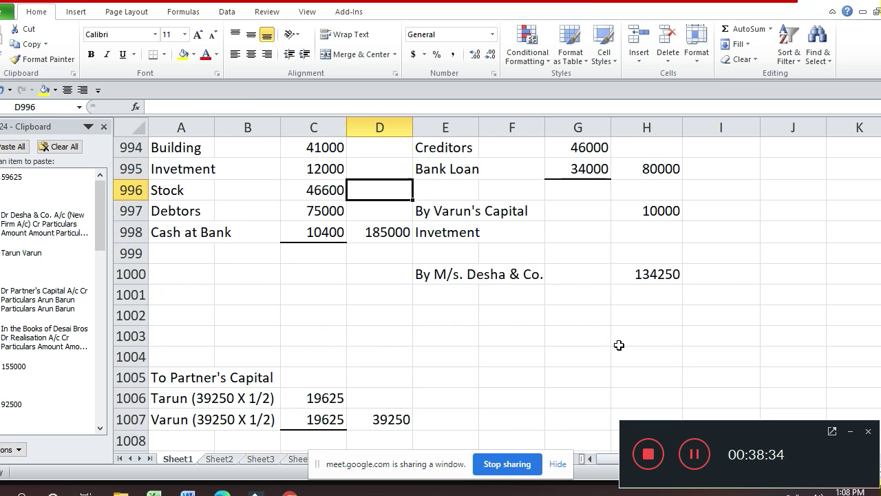
pyautogui.press('Down')
pyautogui.press('Down')
pyautogui.press('Down')
pyautogui.press('Down')
pyautogui.press('Down')
pyautogui.press('Down')
pyautogui.press('Down')
pyautogui.press('Down')
pyautogui.press('Down')
pyautogui.press('Down')
pyautogui.press('Down')
pyautogui.press('Down')
pyautogui.press('Down')
pyautogui.press('Down')
pyautogui.press('Down')
pyautogui.press('Down')
pyautogui.press('Down')
pyautogui.press('Down')
pyautogui.press('Down')
pyautogui.press('Down')
pyautogui.press('Up')
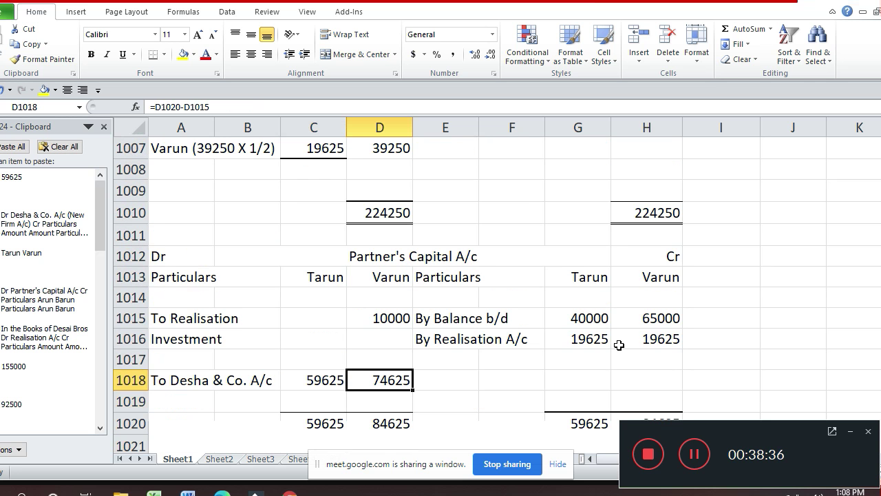
pyautogui.press('Down')
pyautogui.press('Down')
pyautogui.press('Down')
pyautogui.press('Down')
pyautogui.press('Down')
pyautogui.press('Down')
pyautogui.press('Down')
pyautogui.press('Down')
pyautogui.press('Down')
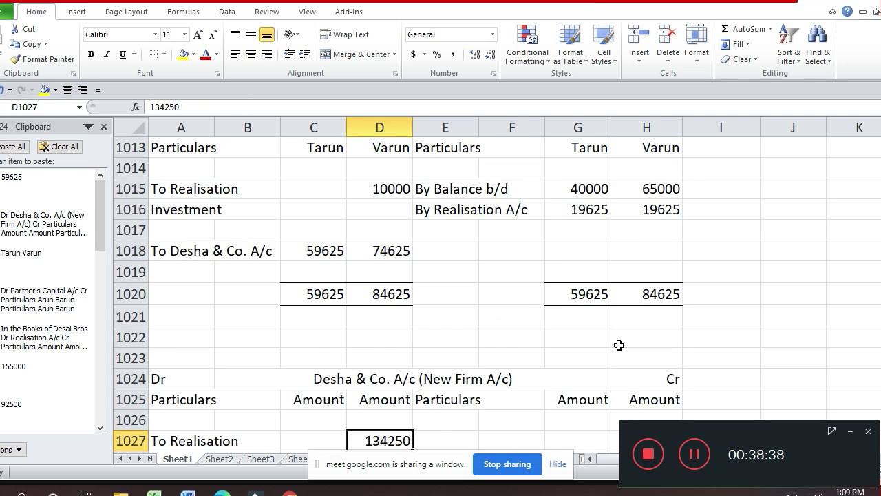
pyautogui.press('Down')
pyautogui.press('Down')
pyautogui.press('Up')
pyautogui.press('Up')
pyautogui.press('Right')
pyautogui.write('B')
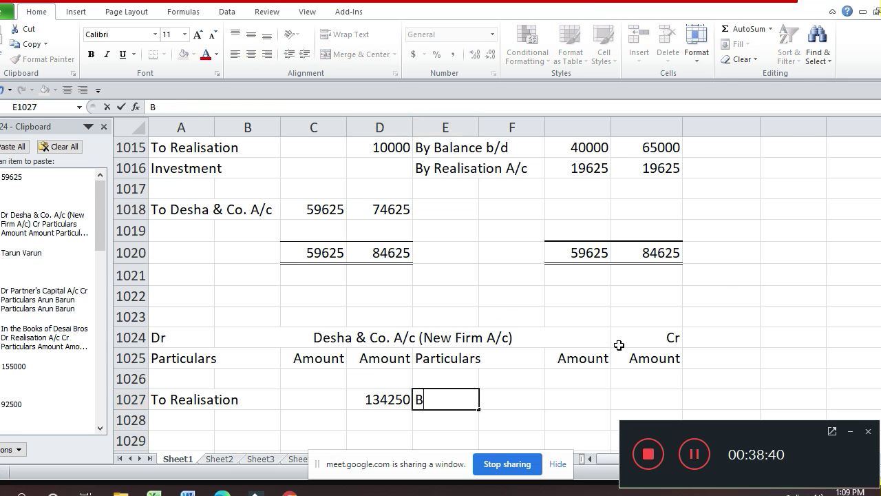
pyautogui.write('y Ta')
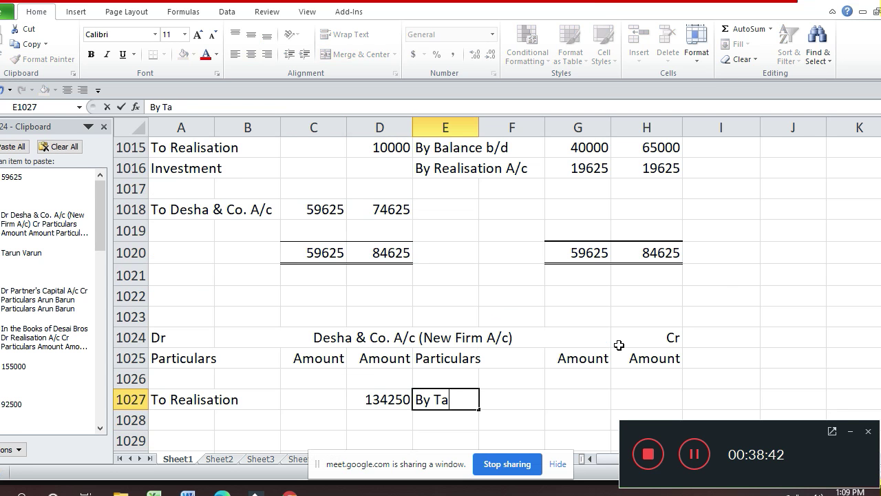
pyautogui.write("run's Cap")
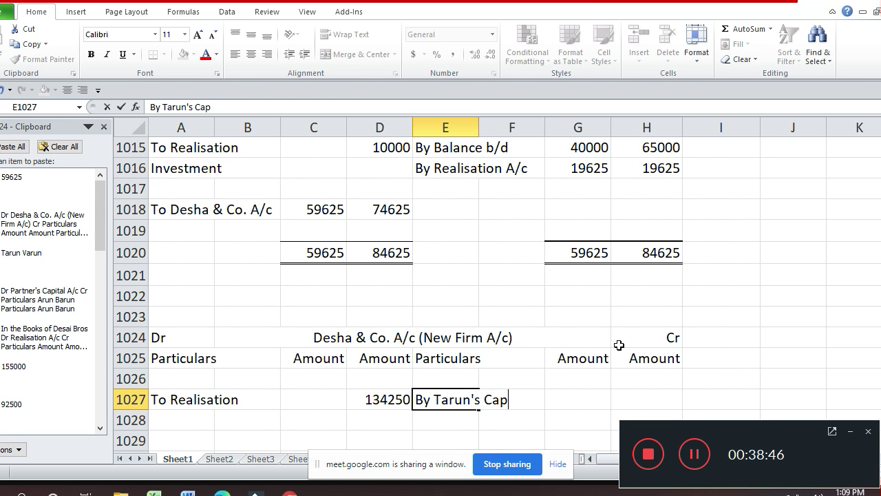
pyautogui.write('ital')
pyautogui.press('Return')
# - Enter 59625 as the amount for By Tarun's Capital
pyautogui.press('Up')
pyautogui.press('Right')
pyautogui.press('Right')
pyautogui.press('Right')
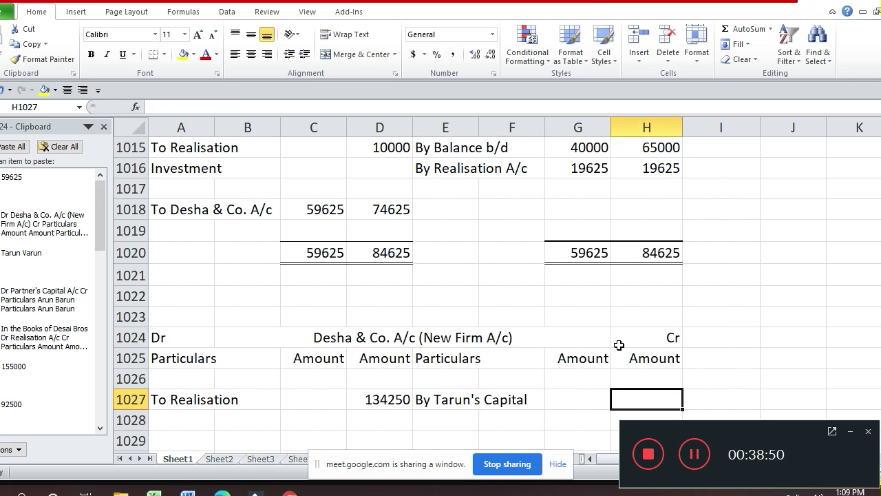
pyautogui.write('2')
pyautogui.press('BackSpace')
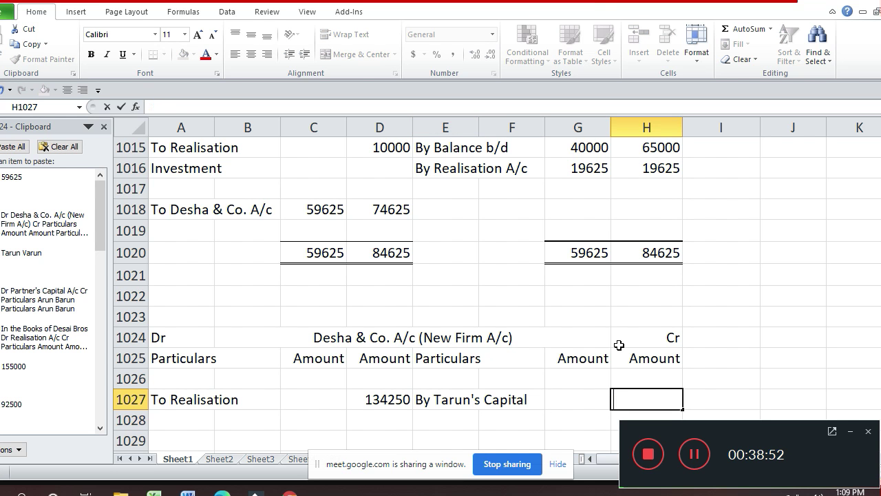
pyautogui.write('59625')
pyautogui.press('Return')
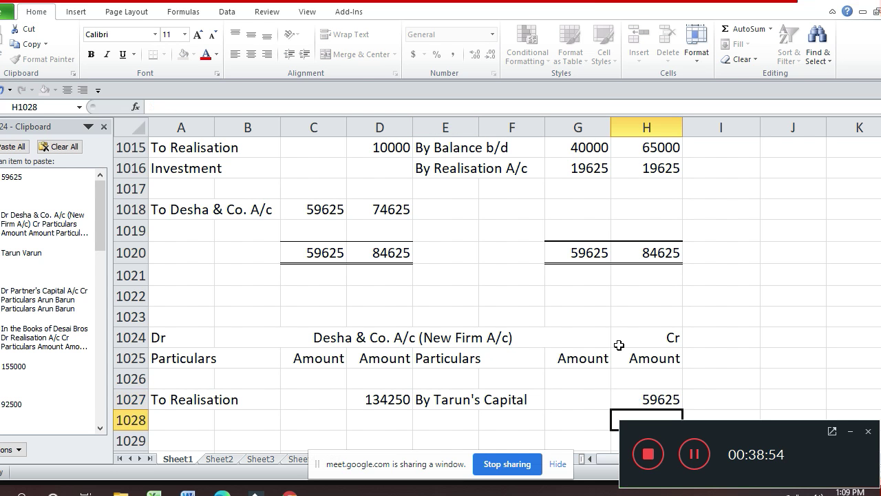
pyautogui.press('Left')
pyautogui.press('Left')
pyautogui.press('Left')
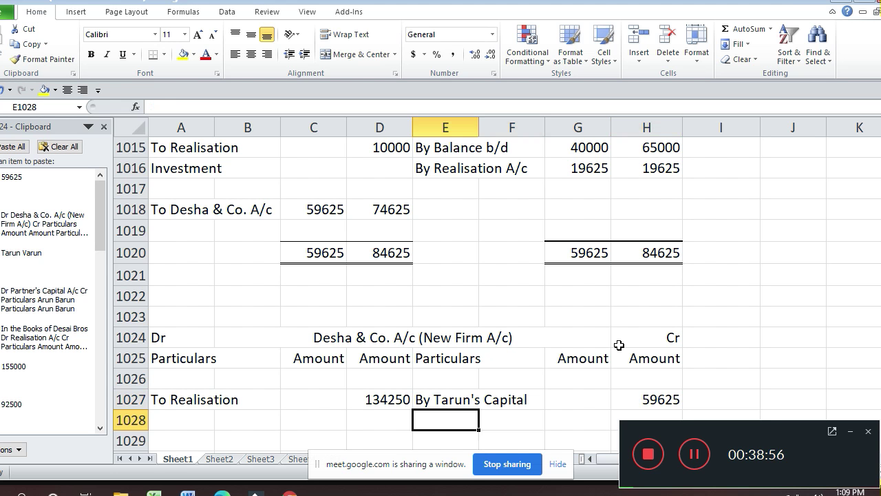
# - Credit By Varun's Capital with 74625 in row 1028 of the Desha & Co. account
pyautogui.press('Left')
pyautogui.press('Right')
pyautogui.write('By')
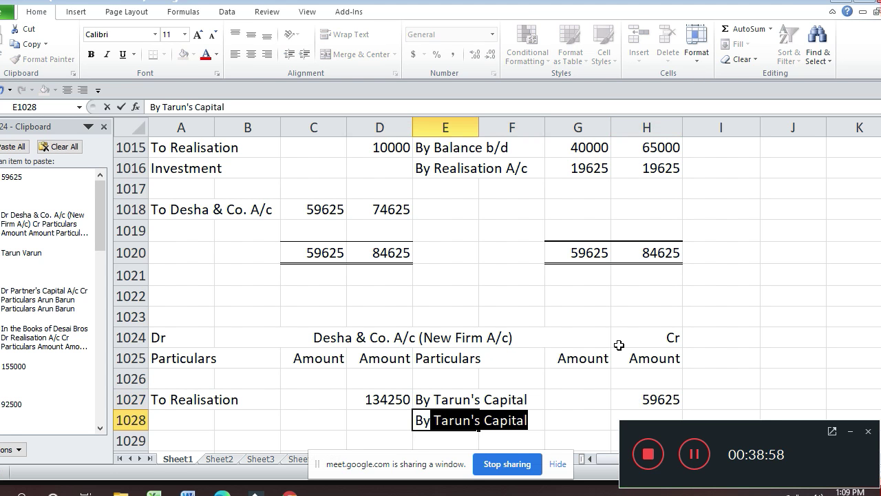
pyautogui.press('BackSpace')
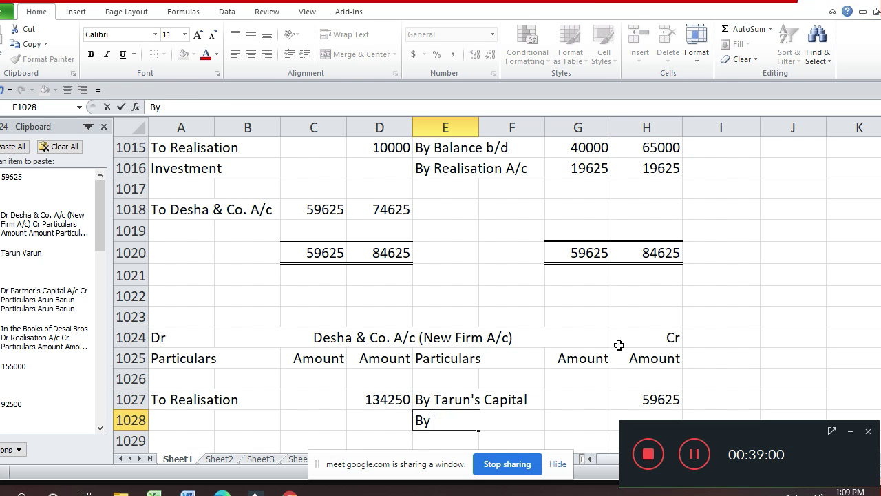
pyautogui.write('Cv')
pyautogui.press('BackSpace')
pyautogui.press('BackSpace')
pyautogui.write('Varu')
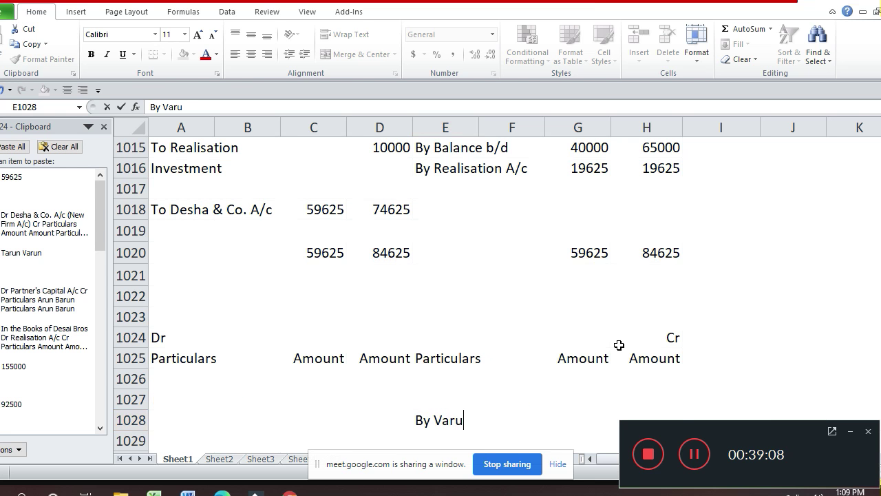
pyautogui.write("n's C")
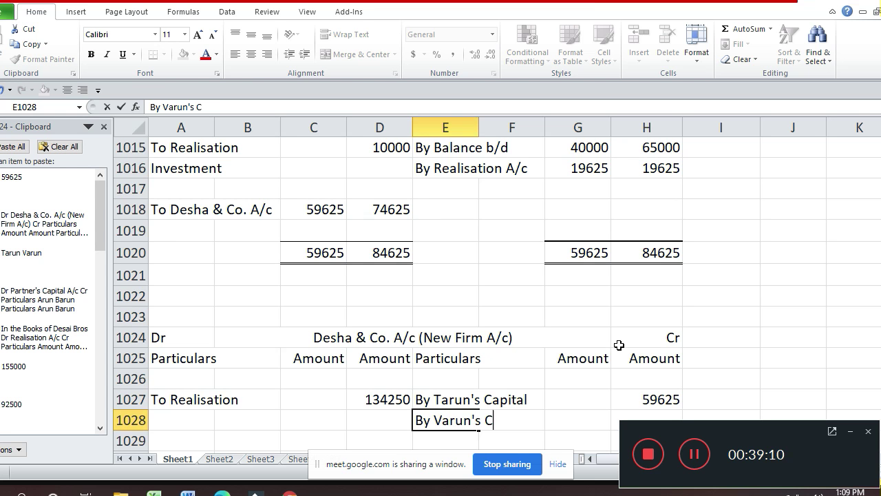
pyautogui.write('apital')
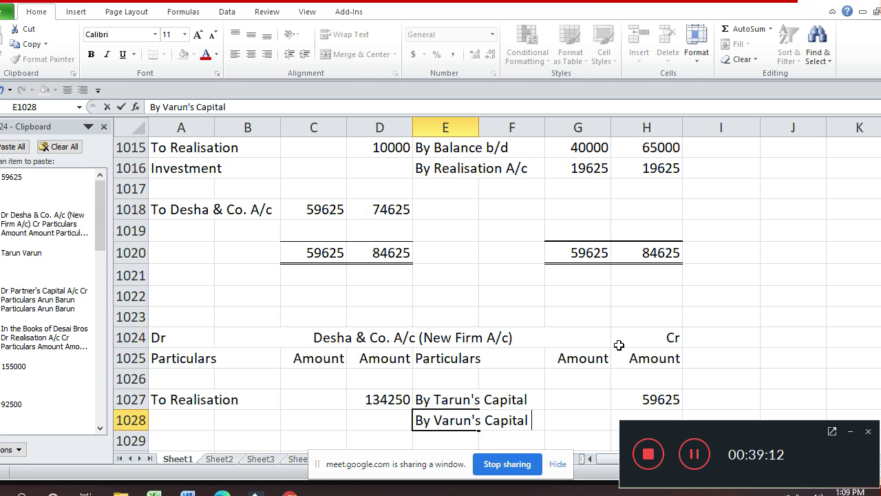
pyautogui.press('Return')
pyautogui.press('Up')
pyautogui.press('Right')
pyautogui.press('Right')
pyautogui.press('Right')
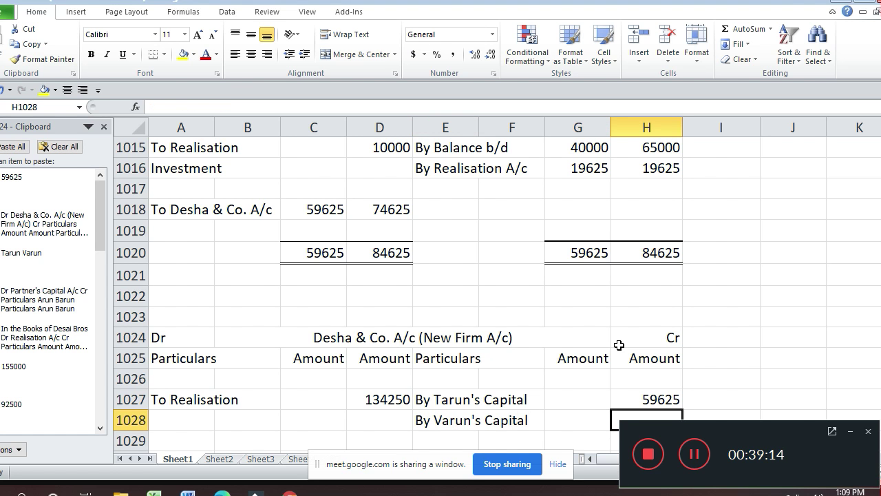
pyautogui.write('74625')
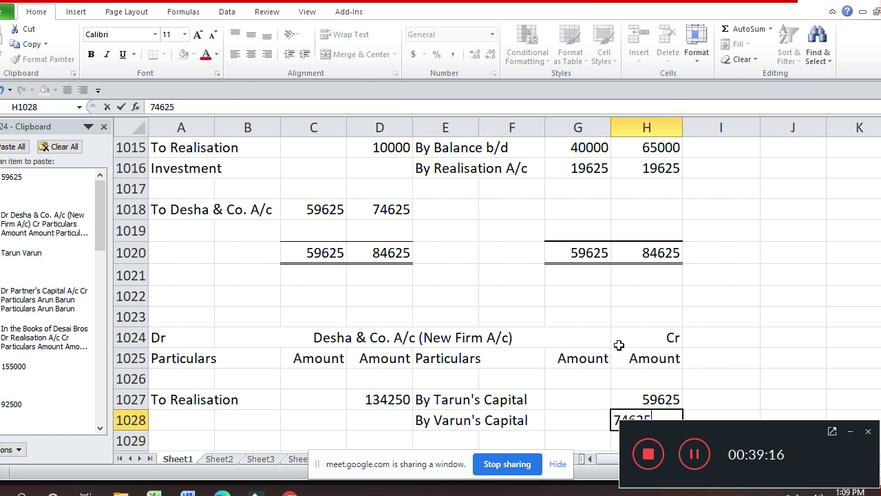
pyautogui.press('Return')
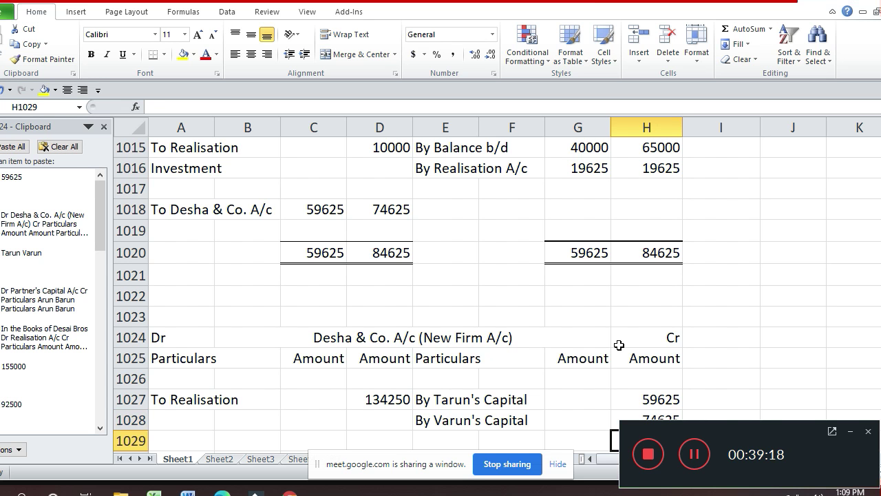
# - Enter the 134250 total in D1030 and copy it to the credit side in H1030
pyautogui.scroll(-1, 619, 345)
pyautogui.press('Down')
pyautogui.press('Left')
pyautogui.press('Left')
pyautogui.press('Left')
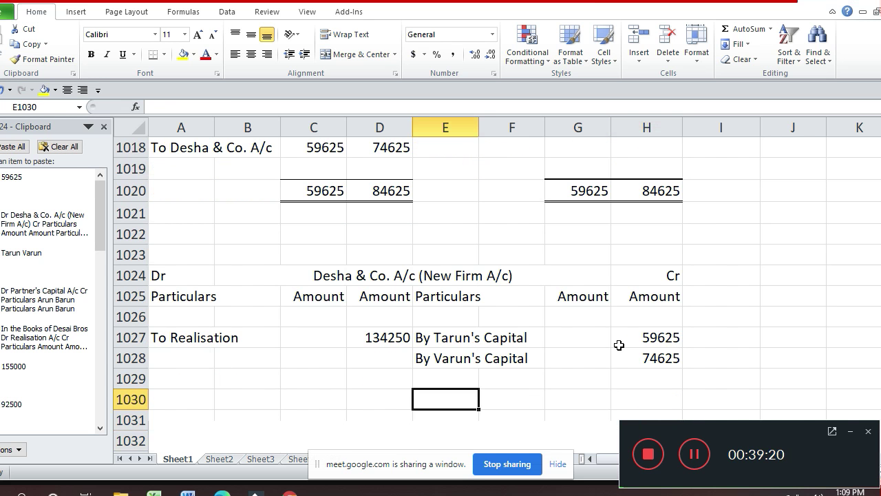
pyautogui.press('Left')
pyautogui.write('134')
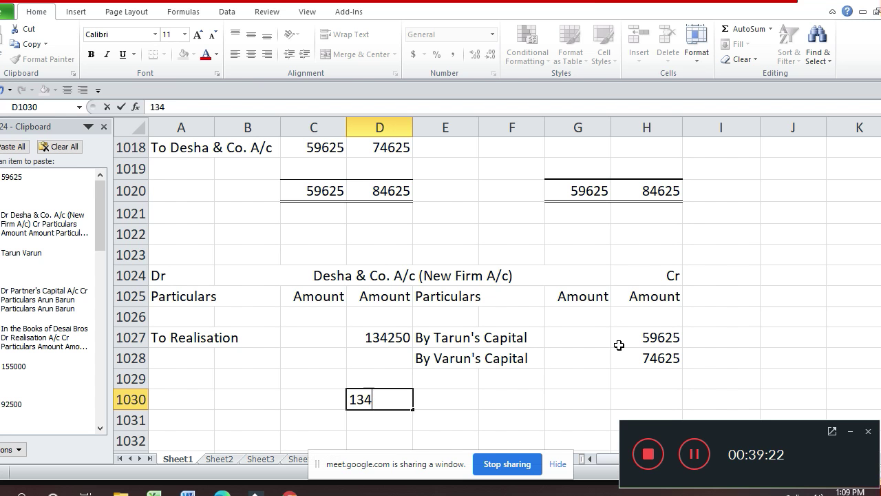
pyautogui.write('25')
pyautogui.press('BackSpace')
pyautogui.press('BackSpace')
pyautogui.press('BackSpace')
pyautogui.press('BackSpace')
pyautogui.write('34250')
pyautogui.press('Return')
pyautogui.press('Up')
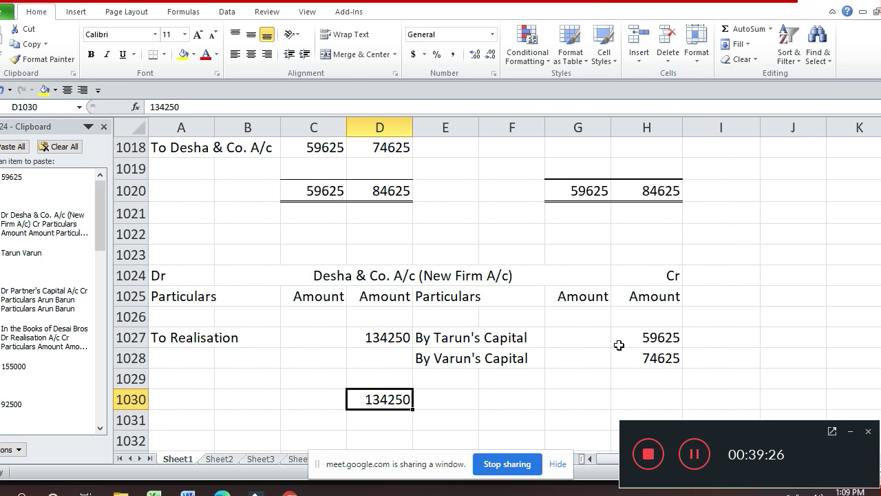
pyautogui.hotkey('ctrl', 'c')
pyautogui.press('Right')
pyautogui.press('Right')
pyautogui.press('Right')
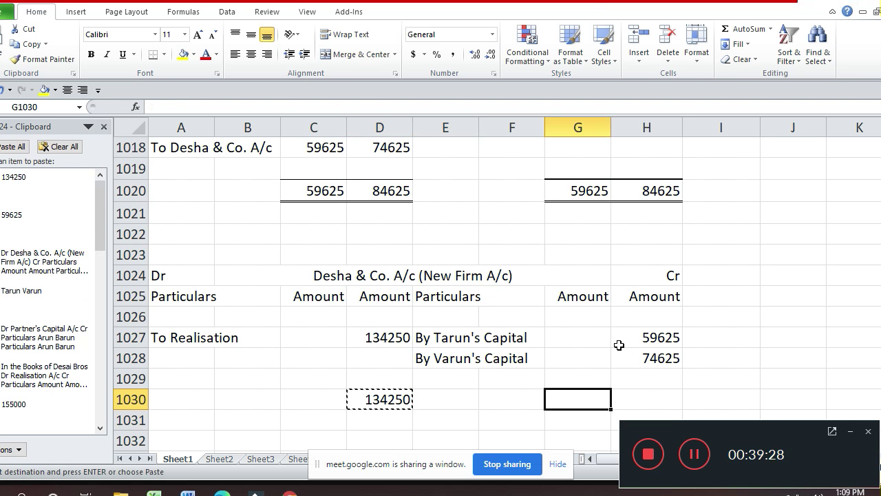
pyautogui.press('Right')
pyautogui.press('Return')
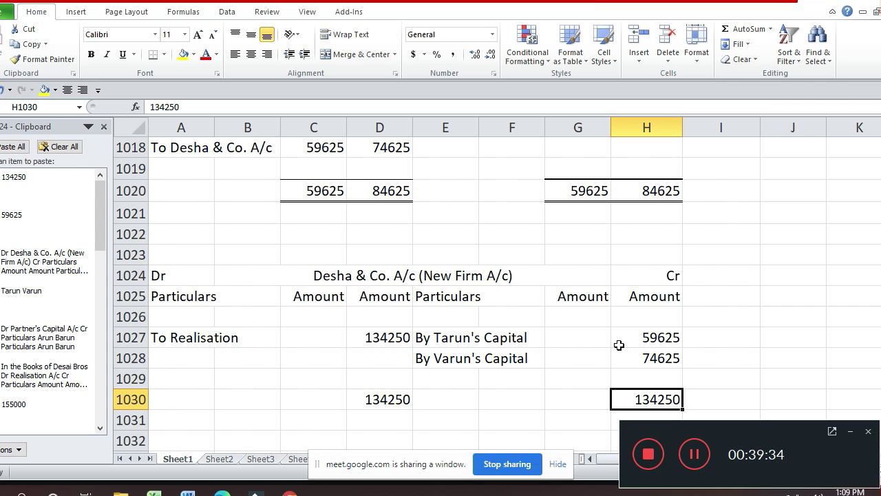
# - Give the credit-side 134250 total a top border and a double bottom border
pyautogui.hotkey('ctrl', '1')
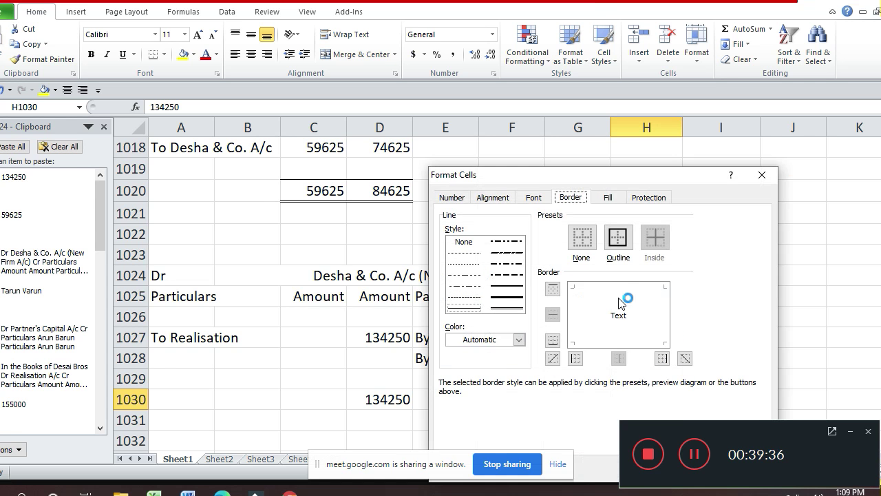
pyautogui.click(507, 285)
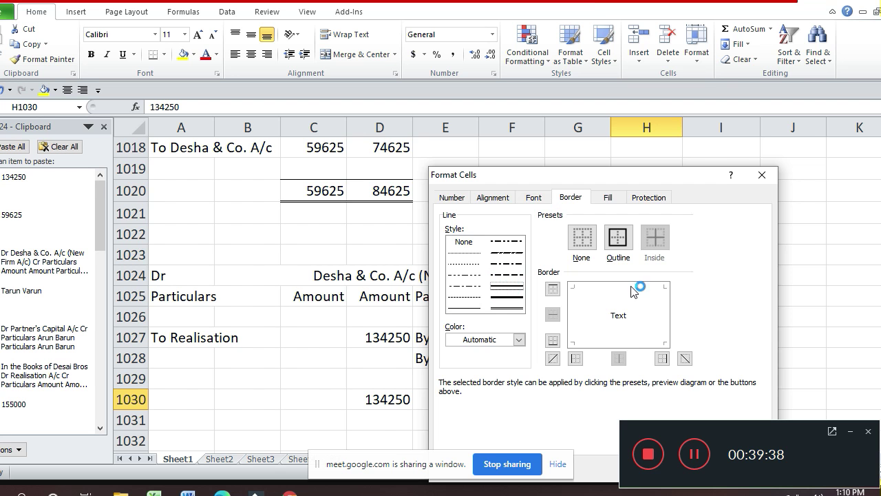
pyautogui.click(632, 286)
pyautogui.click(511, 308)
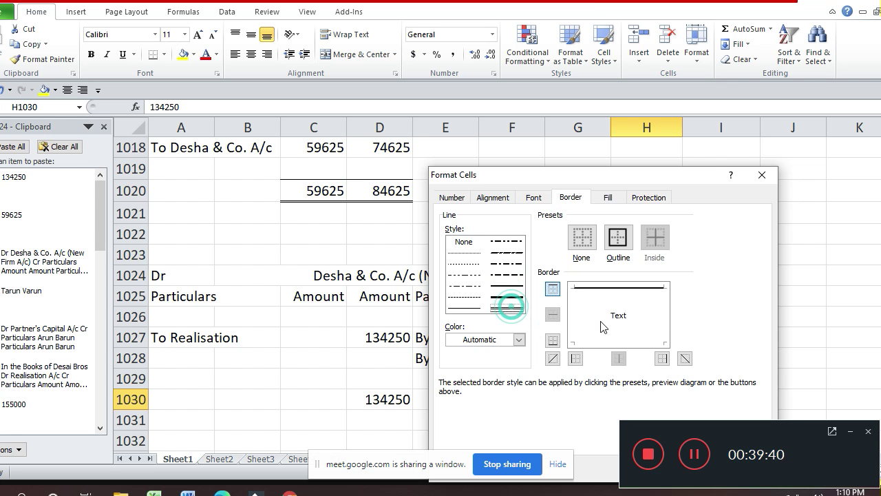
pyautogui.click(637, 342)
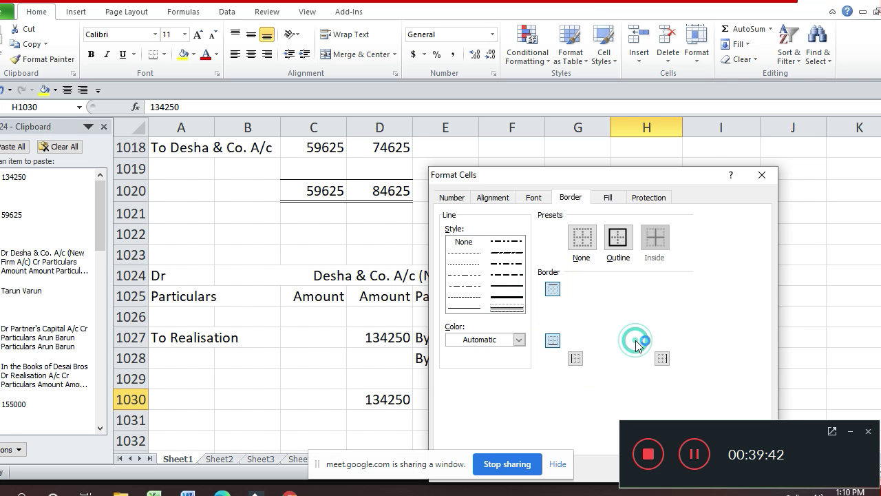
pyautogui.press('Return')
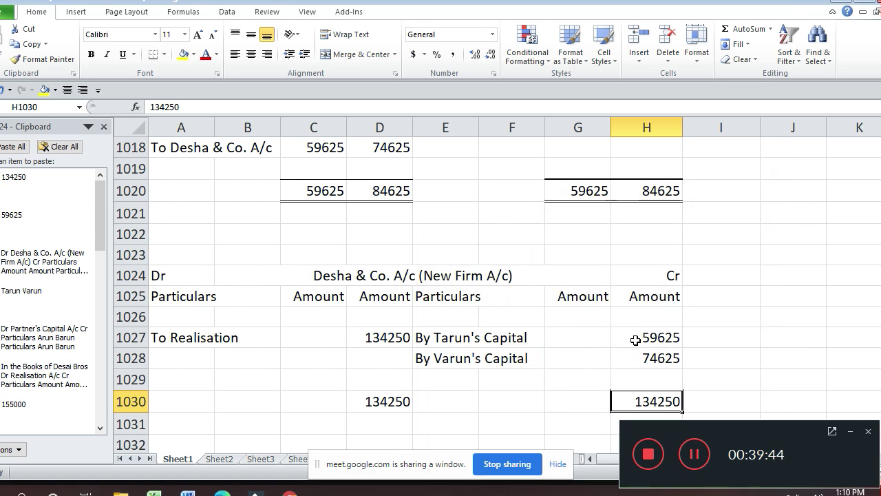
# - Apply the same top border and double bottom border to the debit total 134250
pyautogui.press('Left')
pyautogui.press('Left')
pyautogui.press('Left')
pyautogui.press('Left')
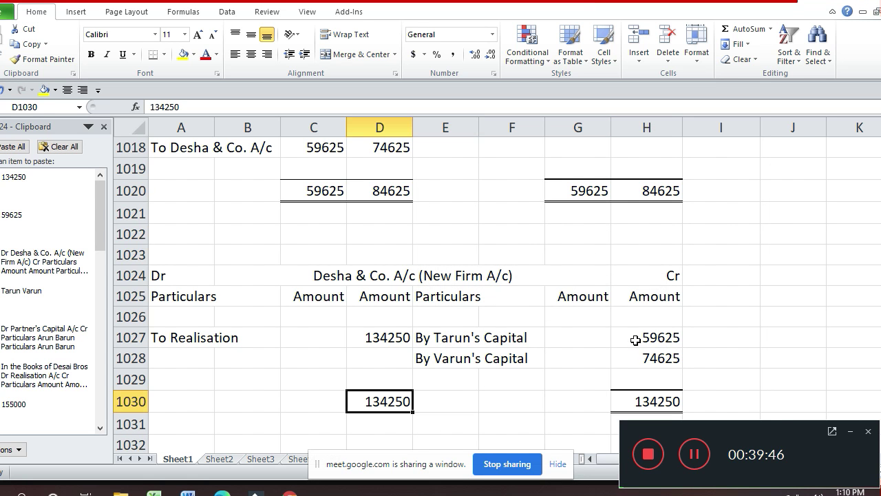
pyautogui.hotkey('ctrl', '1')
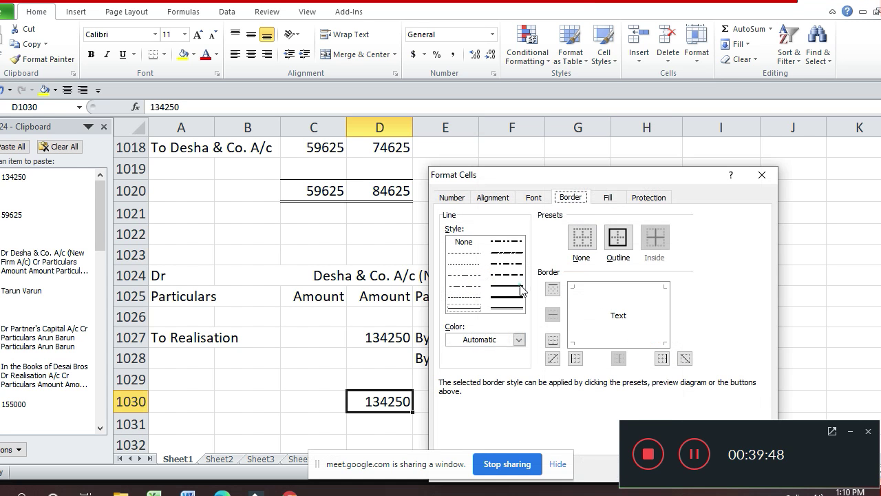
pyautogui.click(620, 286)
pyautogui.click(507, 309)
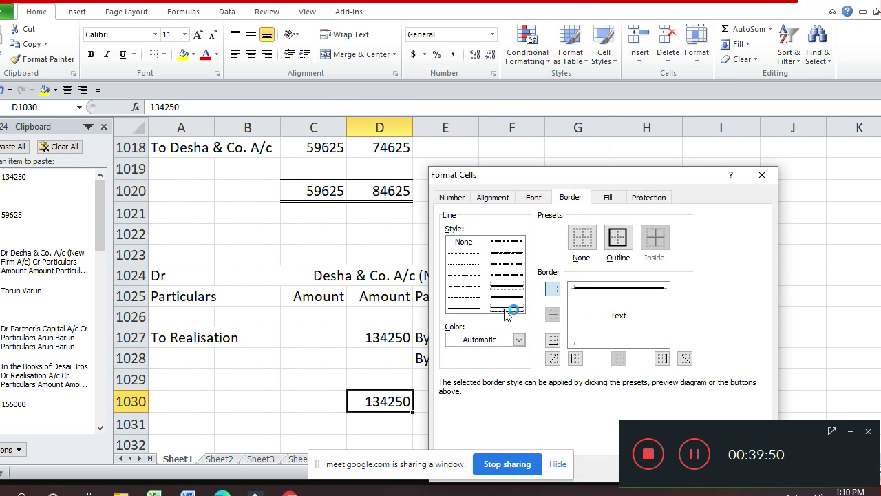
pyautogui.click(616, 340)
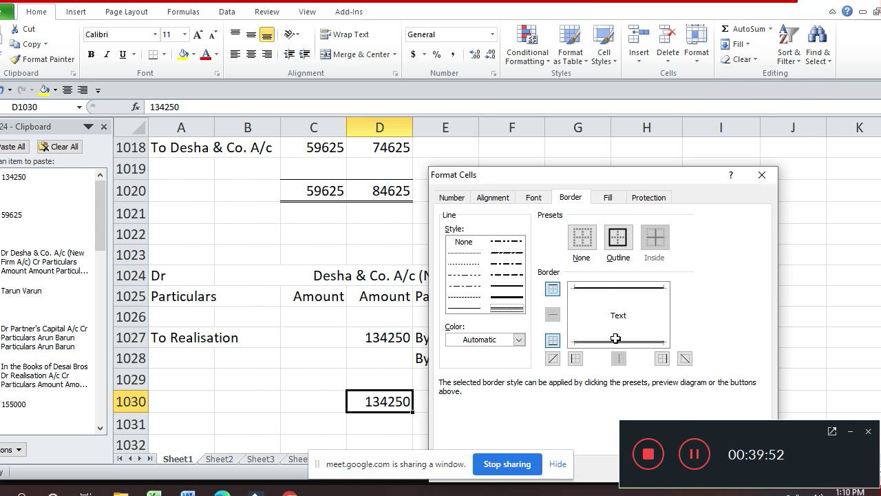
pyautogui.press('Return')
pyautogui.press('Up')
pyautogui.press('Up')
pyautogui.press('Up')
pyautogui.press('Up')
pyautogui.press('Up')
pyautogui.press('Up')
pyautogui.press('Up')
pyautogui.press('Up')
pyautogui.press('Up')
pyautogui.press('Up')
pyautogui.press('Up')
pyautogui.press('Up')
pyautogui.press('Up')
pyautogui.press('Up')
pyautogui.press('Up')
pyautogui.press('Up')
pyautogui.press('Up')
pyautogui.press('Up')
pyautogui.press('Up')
pyautogui.press('Up')
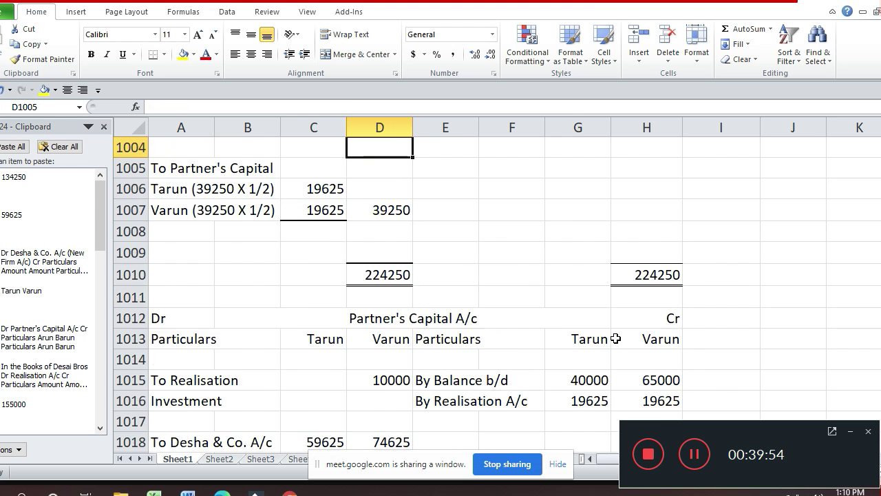
# - Copy the earlier Balance Sheet title and Liabilities/Assets header rows
pyautogui.press('Up')
pyautogui.press('Up')
pyautogui.press('Up')
pyautogui.press('Up')
pyautogui.press('Up')
pyautogui.press('Up')
pyautogui.press('Up')
pyautogui.press('Up')
pyautogui.press('Up')
pyautogui.press('Up')
pyautogui.press('Up')
pyautogui.press('Up')
pyautogui.press('Up')
pyautogui.press('Up')
pyautogui.press('Up')
pyautogui.press('Up')
pyautogui.press('Up')
pyautogui.press('Up')
pyautogui.press('Up')
pyautogui.press('Up')
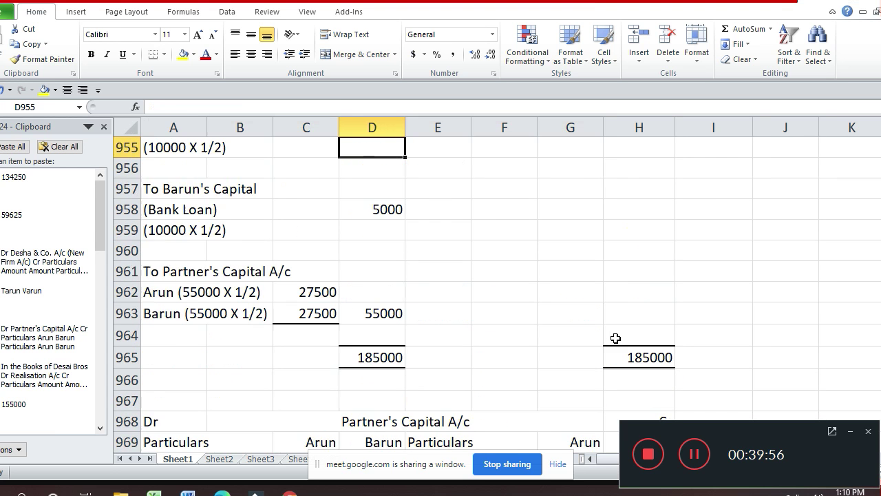
pyautogui.press('Up')
pyautogui.press('Up')
pyautogui.press('Up')
pyautogui.press('Up')
pyautogui.press('Up')
pyautogui.press('Up')
pyautogui.press('Up')
pyautogui.press('Up')
pyautogui.press('Up')
pyautogui.press('Up')
pyautogui.press('Up')
pyautogui.press('Up')
pyautogui.press('Up')
pyautogui.press('Up')
pyautogui.press('Up')
pyautogui.press('Up')
pyautogui.press('Up')
pyautogui.press('Up')
pyautogui.press('Up')
pyautogui.press('Up')
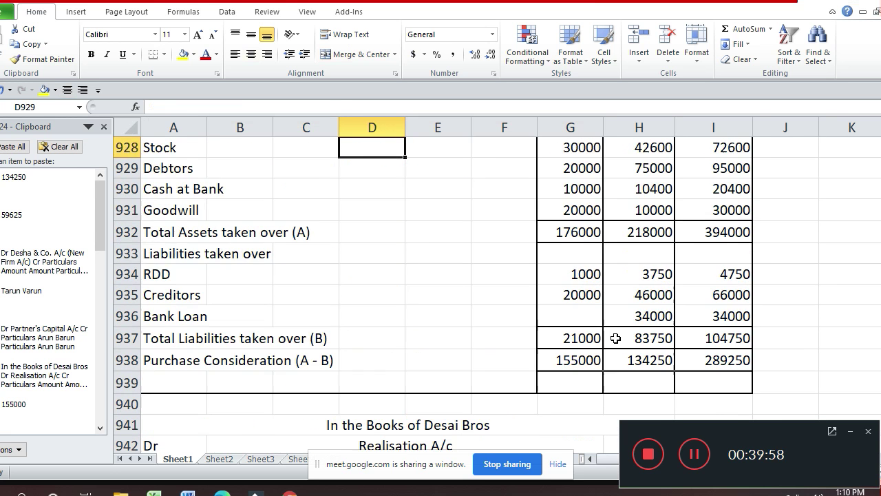
pyautogui.press('Up')
pyautogui.press('Up')
pyautogui.press('Up')
pyautogui.press('Up')
pyautogui.press('Up')
pyautogui.press('Up')
pyautogui.press('Down')
pyautogui.press('Down')
pyautogui.press('Up')
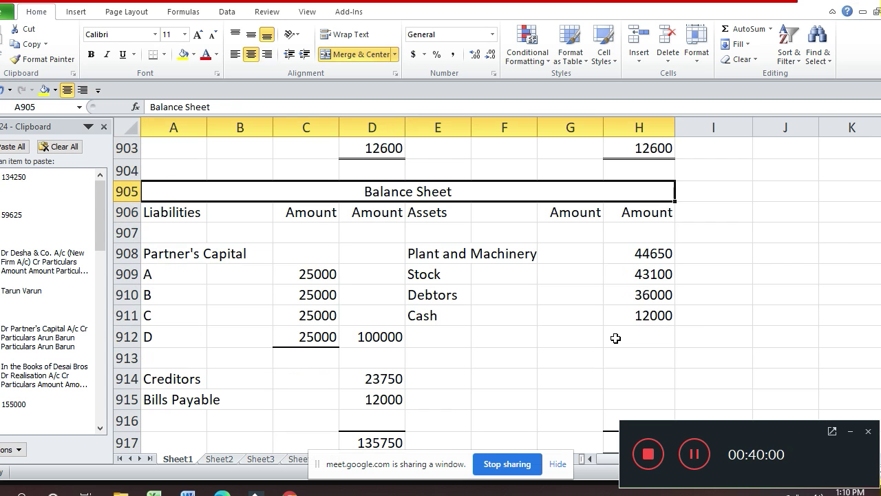
pyautogui.hotkey('shift', 'Down')
pyautogui.hotkey('shift', 'Down')
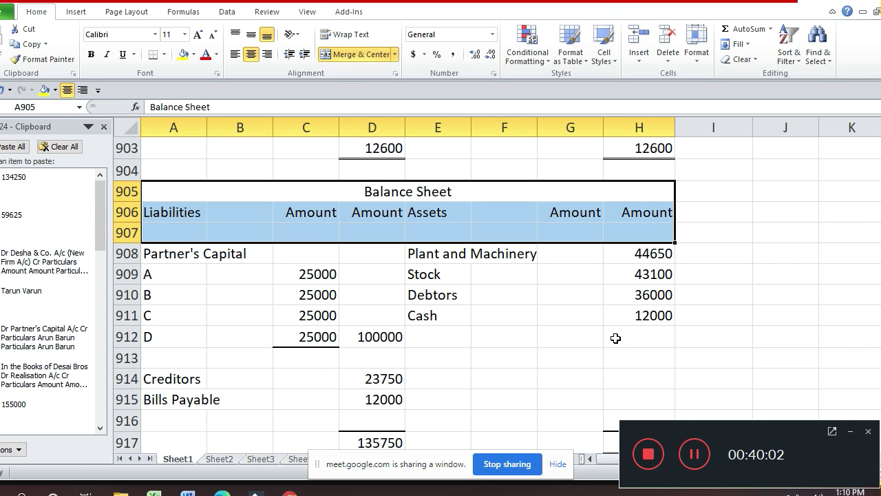
pyautogui.hotkey('ctrl', 'c')
# - Move to column A of row 1033, below the Desha & Co. account
pyautogui.press('Down')
pyautogui.press('Right')
pyautogui.press('Right')
pyautogui.press('Right')
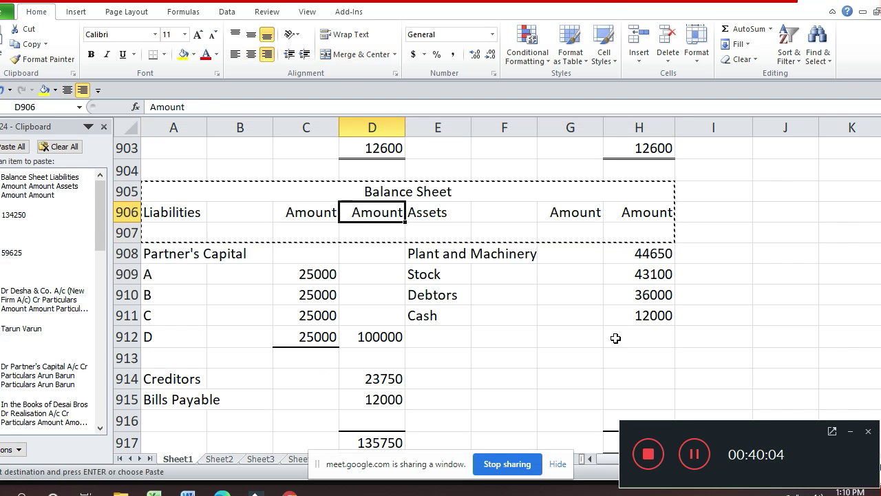
pyautogui.press('Down')
pyautogui.press('Down')
pyautogui.press('Down')
pyautogui.press('Down')
pyautogui.press('Down')
pyautogui.press('Down')
pyautogui.press('Down')
pyautogui.press('Down')
pyautogui.press('Down')
pyautogui.press('Down')
pyautogui.press('Down')
pyautogui.press('Down')
pyautogui.press('Down')
pyautogui.press('Down')
pyautogui.press('Down')
pyautogui.press('Down')
pyautogui.press('Down')
pyautogui.press('Down')
pyautogui.press('Down')
pyautogui.press('Down')
pyautogui.press('Down')
pyautogui.press('Down')
pyautogui.press('Down')
pyautogui.press('Down')
pyautogui.press('Down')
pyautogui.press('Down')
pyautogui.press('Down')
pyautogui.press('Down')
pyautogui.press('Down')
pyautogui.press('Down')
pyautogui.press('Down')
pyautogui.press('Down')
pyautogui.press('Down')
pyautogui.press('Down')
pyautogui.press('Down')
pyautogui.press('Down')
pyautogui.press('Down')
pyautogui.press('Down')
pyautogui.press('Down')
pyautogui.press('Down')
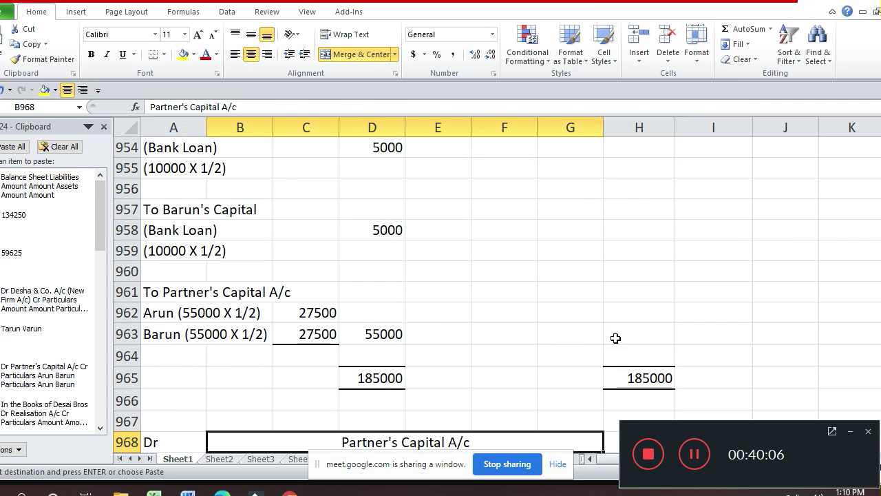
pyautogui.press('Down')
pyautogui.press('Down')
pyautogui.press('Down')
pyautogui.press('Down')
pyautogui.press('Down')
pyautogui.press('Down')
pyautogui.press('Down')
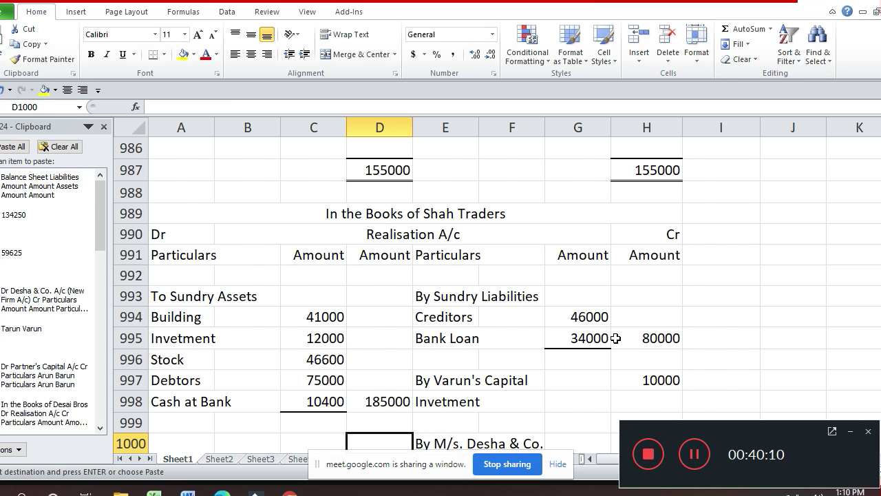
pyautogui.press('Down')
pyautogui.press('Down')
pyautogui.press('Down')
pyautogui.press('Down')
pyautogui.press('Down')
pyautogui.press('Down')
pyautogui.press('Down')
pyautogui.press('Down')
pyautogui.press('Down')
pyautogui.press('Down')
pyautogui.press('Down')
pyautogui.press('Down')
pyautogui.press('Down')
pyautogui.press('Down')
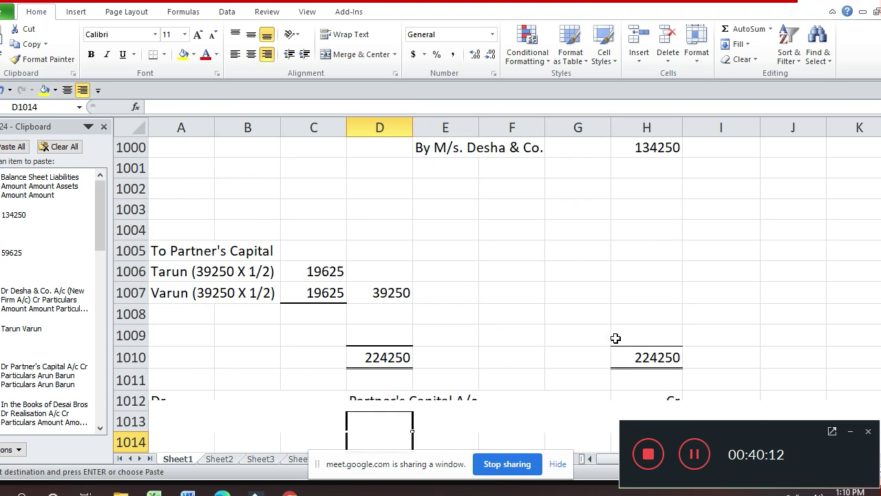
pyautogui.press('Down')
pyautogui.press('Down')
pyautogui.press('Down')
pyautogui.press('Down')
pyautogui.press('Down')
pyautogui.press('Down')
pyautogui.press('Down')
pyautogui.press('Down')
pyautogui.press('Down')
pyautogui.press('Down')
pyautogui.press('Down')
pyautogui.press('Down')
pyautogui.press('Down')
pyautogui.press('Down')
pyautogui.press('Down')
pyautogui.press('Down')
pyautogui.press('Down')
pyautogui.press('Down')
pyautogui.press('Down')
pyautogui.press('Down')
pyautogui.press('Up')
pyautogui.press('Up')
pyautogui.press('Up')
pyautogui.press('Up')
pyautogui.press('Up')
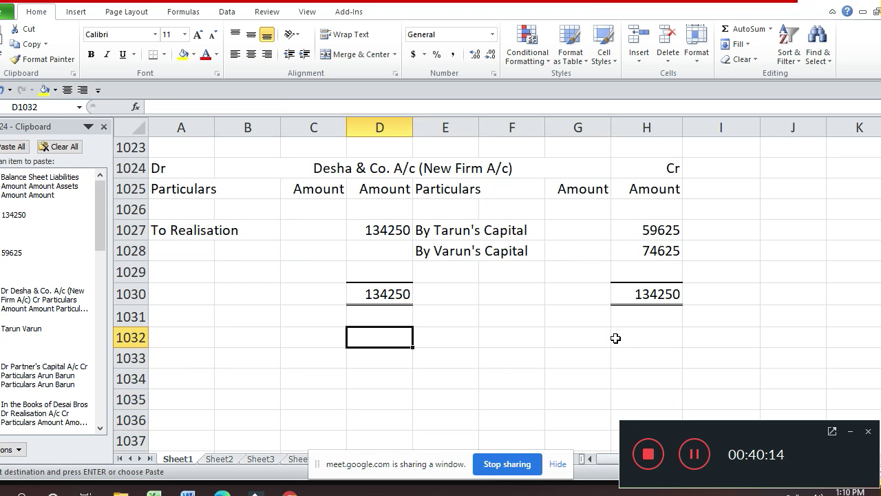
pyautogui.press('Down')
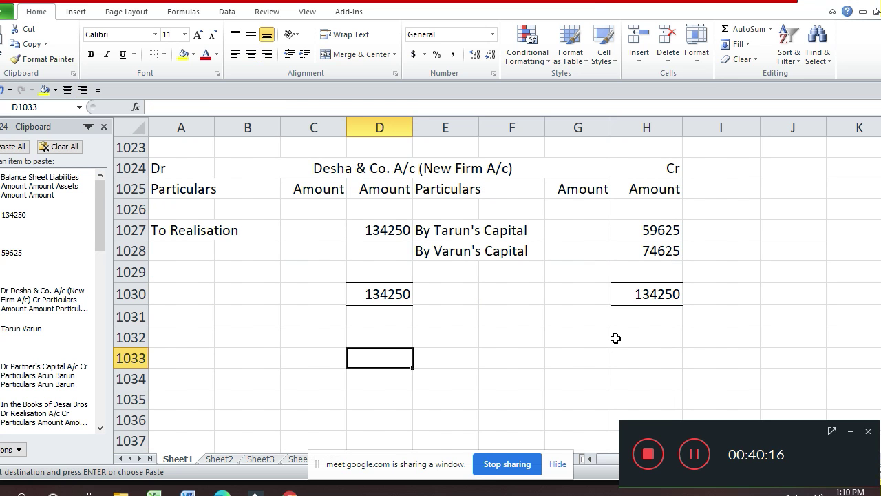
pyautogui.press('Left')
pyautogui.press('Left')
pyautogui.press('Left')
# - Paste the Balance Sheet headers at row 1033 and copy the 'In the Books of Shah Traders' title
pyautogui.hotkey('ctrl', 'v')
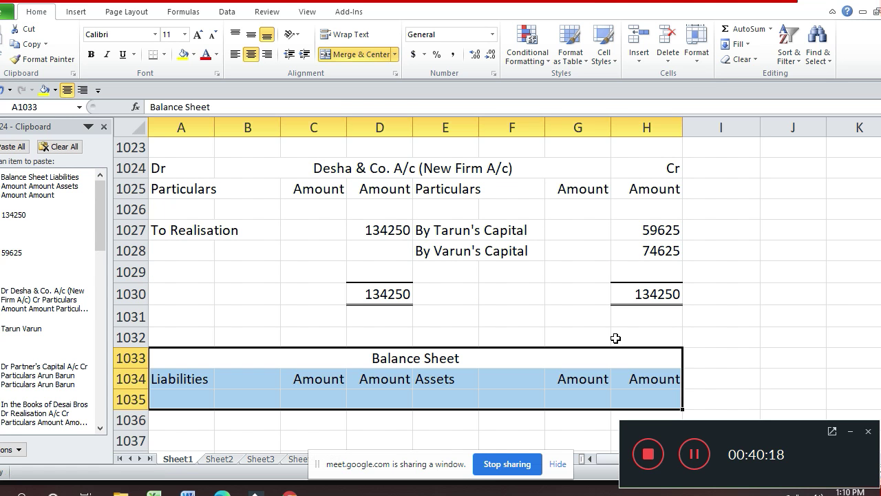
pyautogui.press('Up')
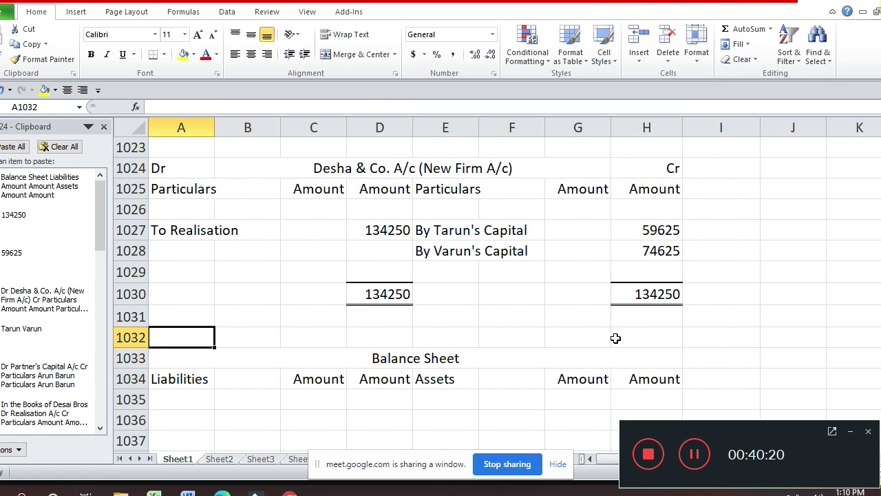
pyautogui.press('Up')
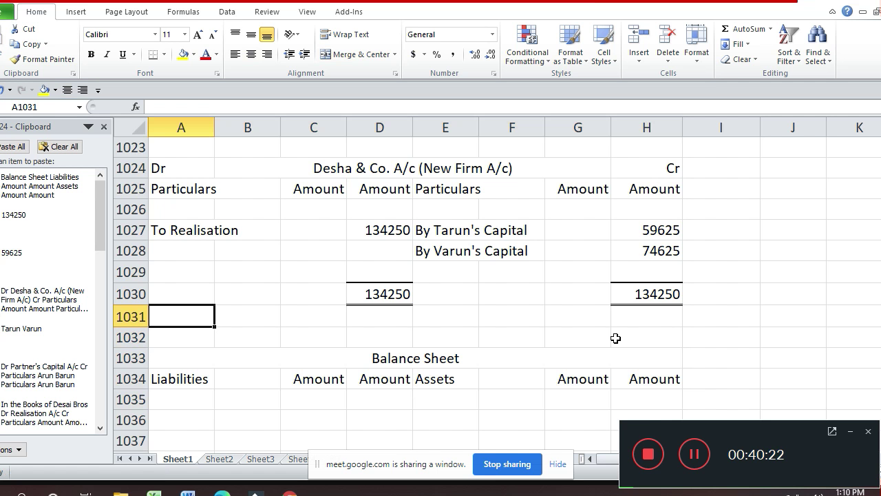
pyautogui.press('Up')
pyautogui.press('Up')
pyautogui.press('Up')
pyautogui.press('Up')
pyautogui.press('Up')
pyautogui.press('Up')
pyautogui.press('Up')
pyautogui.press('Up')
pyautogui.press('Up')
pyautogui.press('Up')
pyautogui.press('Up')
pyautogui.press('Up')
pyautogui.press('Up')
pyautogui.press('Up')
pyautogui.press('Up')
pyautogui.press('Up')
pyautogui.press('Up')
pyautogui.press('Up')
pyautogui.press('Up')
pyautogui.press('Up')
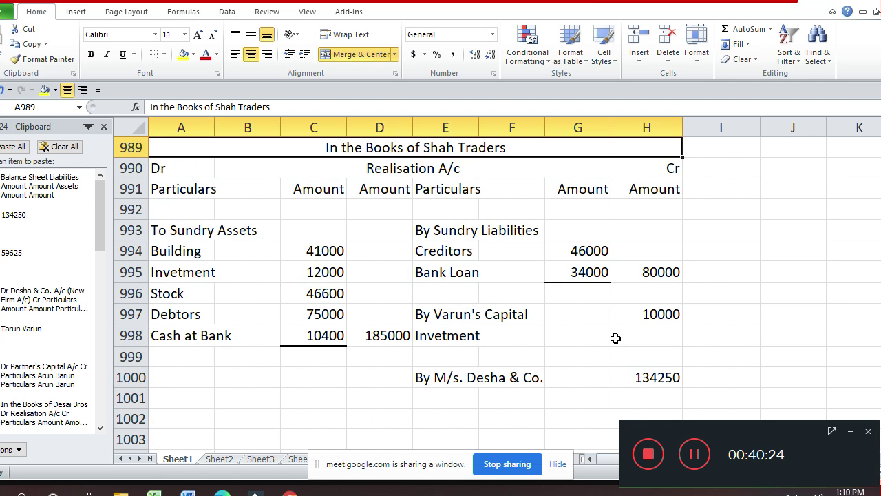
pyautogui.press('Down')
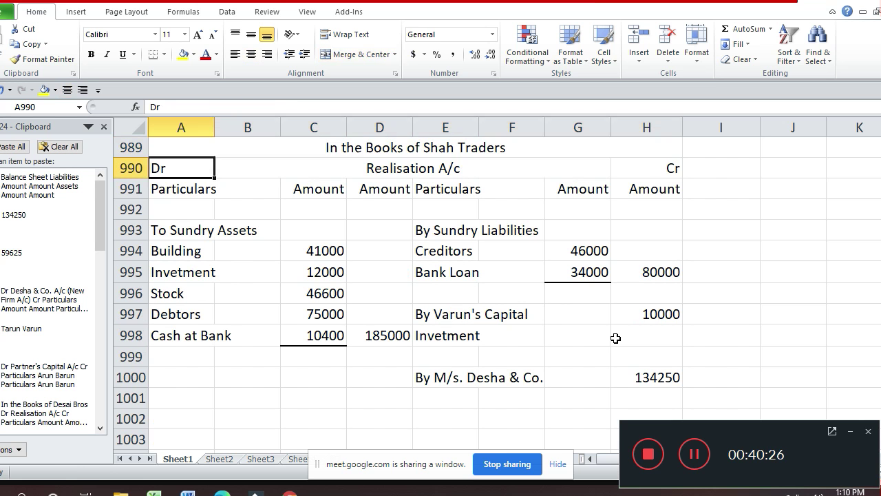
pyautogui.press('Up')
pyautogui.press('Down')
pyautogui.press('Up')
pyautogui.hotkey('ctrl', 'c')
# - Paste the copied title into row 1032 above the new Balance Sheet
pyautogui.press('Down')
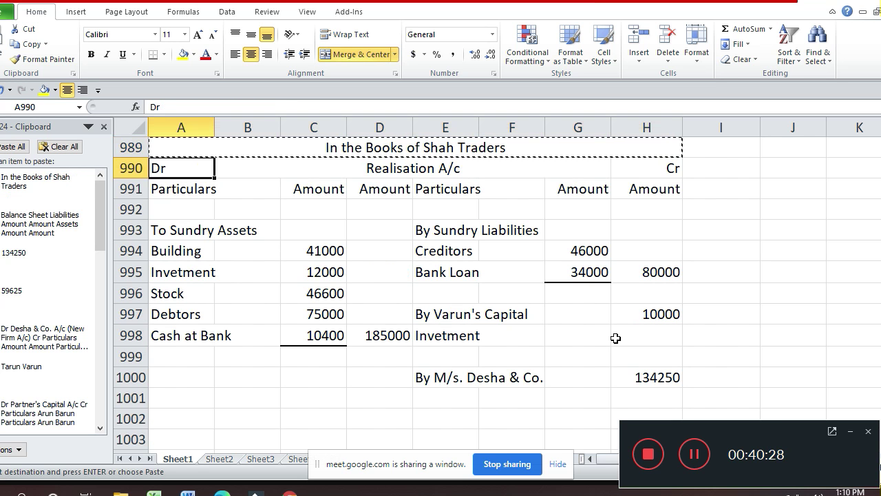
pyautogui.press('Down')
pyautogui.press('Down')
pyautogui.press('Down')
pyautogui.press('Down')
pyautogui.press('Down')
pyautogui.press('Down')
pyautogui.press('Down')
pyautogui.press('Down')
pyautogui.press('Down')
pyautogui.press('Down')
pyautogui.press('Down')
pyautogui.press('Down')
pyautogui.press('Down')
pyautogui.press('Down')
pyautogui.press('Down')
pyautogui.press('Down')
pyautogui.press('Down')
pyautogui.press('Down')
pyautogui.press('Down')
pyautogui.press('Down')
pyautogui.press('Down')
pyautogui.press('Down')
pyautogui.press('Down')
pyautogui.press('Down')
pyautogui.press('Down')
pyautogui.press('Down')
pyautogui.press('Down')
pyautogui.press('Down')
pyautogui.press('Down')
pyautogui.press('Down')
pyautogui.press('Down')
pyautogui.press('Down')
pyautogui.press('Down')
pyautogui.press('Down')
pyautogui.press('Down')
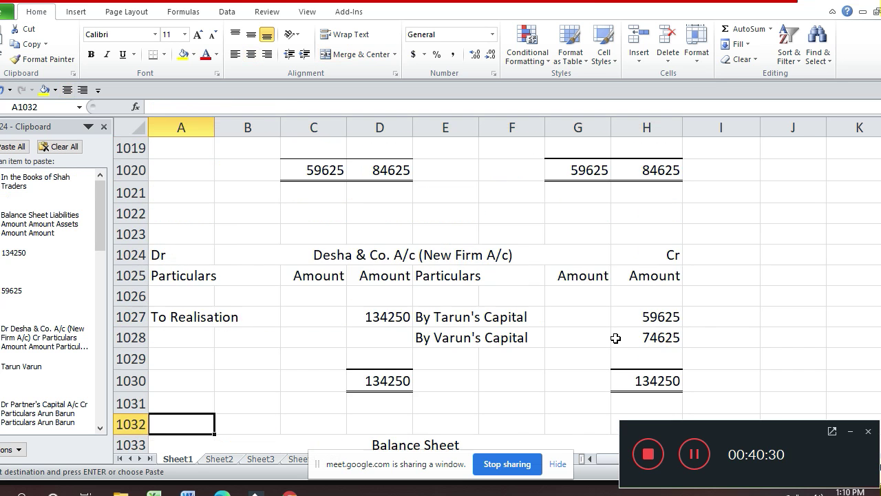
pyautogui.press('Up')
pyautogui.press('Up')
pyautogui.press('Up')
pyautogui.press('Up')
pyautogui.press('Up')
pyautogui.press('Up')
pyautogui.press('Up')
pyautogui.press('Up')
pyautogui.press('Up')
pyautogui.press('Up')
pyautogui.press('Up')
pyautogui.press('Up')
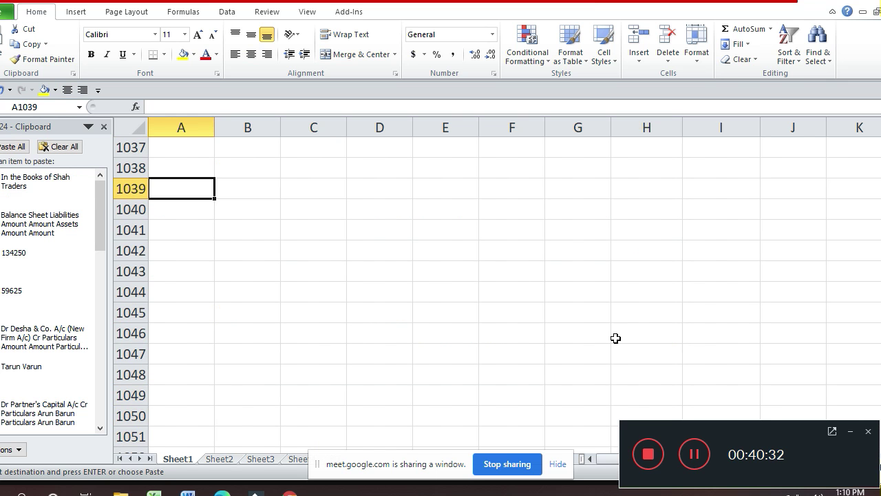
pyautogui.press('Up')
pyautogui.press('Up')
pyautogui.press('Up')
pyautogui.press('Up')
pyautogui.press('Up')
pyautogui.press('Up')
pyautogui.press('Up')
pyautogui.press('Up')
pyautogui.press('Up')
pyautogui.press('Up')
pyautogui.press('Up')
pyautogui.press('Up')
pyautogui.press('Up')
pyautogui.press('Up')
pyautogui.press('Up')
pyautogui.press('Up')
pyautogui.press('Up')
pyautogui.press('Up')
pyautogui.press('Up')
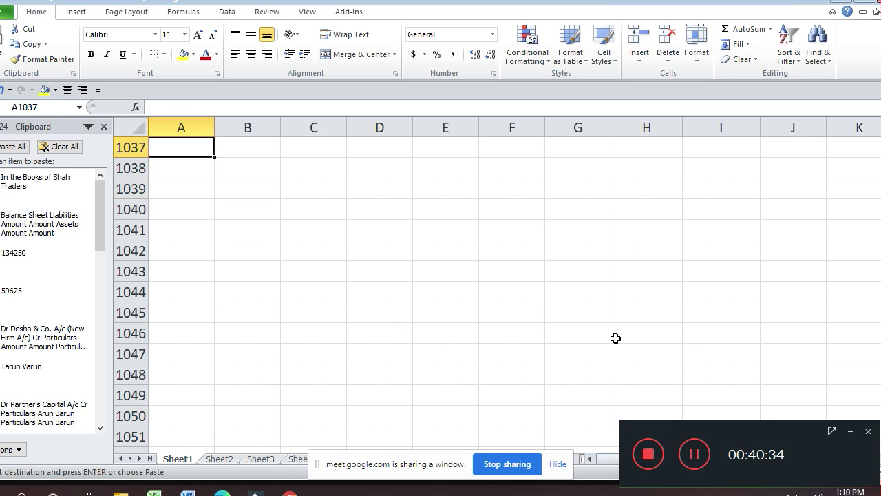
pyautogui.press('Down')
pyautogui.press('Down')
pyautogui.press('Down')
pyautogui.press('Down')
pyautogui.press('Down')
pyautogui.press('Down')
pyautogui.press('Down')
pyautogui.press('Down')
pyautogui.press('Down')
pyautogui.press('Down')
pyautogui.press('Down')
pyautogui.press('Down')
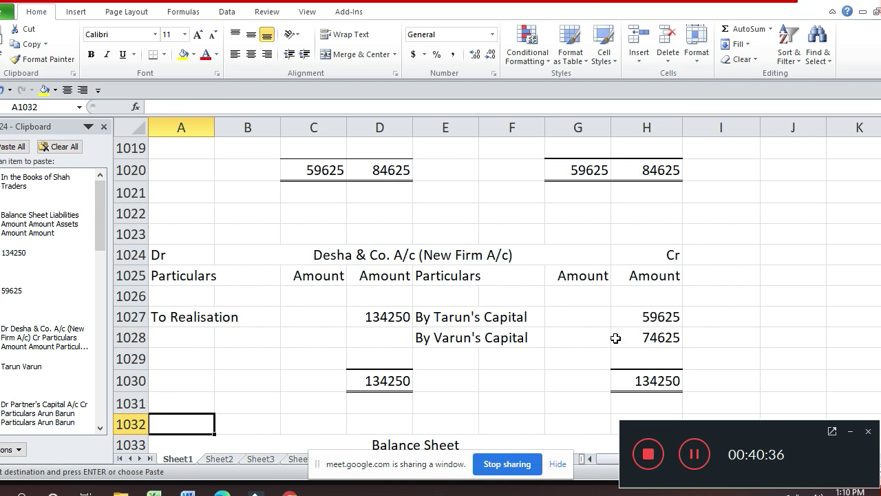
pyautogui.press('Return')
# - Change the pasted title to read 'In the Books of Desha & Co.'
pyautogui.press('Down')
pyautogui.press('Up')
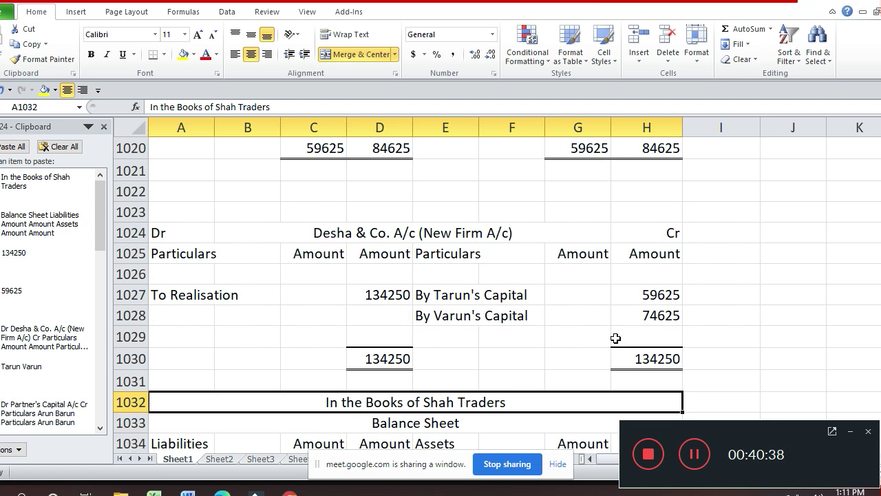
pyautogui.press('F2')
pyautogui.hotkey('shift', 'Left')
pyautogui.hotkey('shift', 'Left')
pyautogui.hotkey('shift', 'Left')
pyautogui.hotkey('shift', 'Left')
pyautogui.hotkey('shift', 'Left')
pyautogui.hotkey('shift', 'Left')
pyautogui.hotkey('shift', 'Left')
pyautogui.hotkey('shift', 'Left')
pyautogui.hotkey('shift', 'Left')
pyautogui.hotkey('shift', 'Left')
pyautogui.hotkey('shift', 'Left')
pyautogui.hotkey('shift', 'Left')
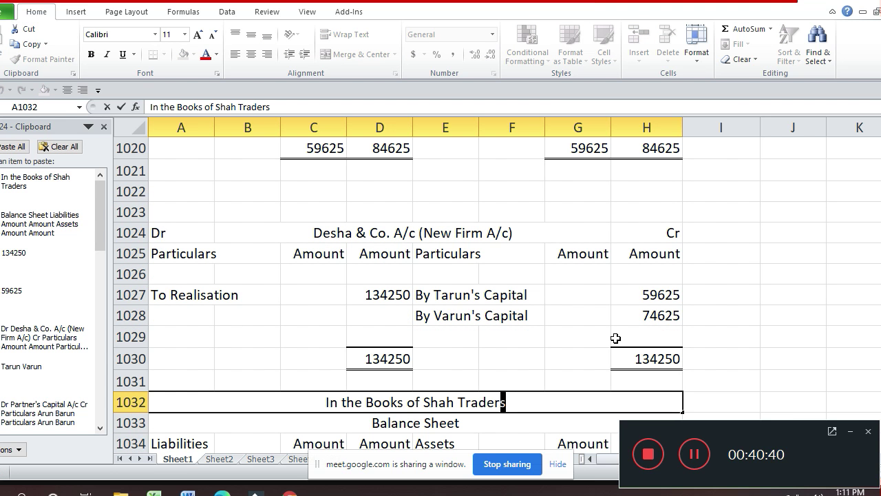
pyautogui.write('Desha')
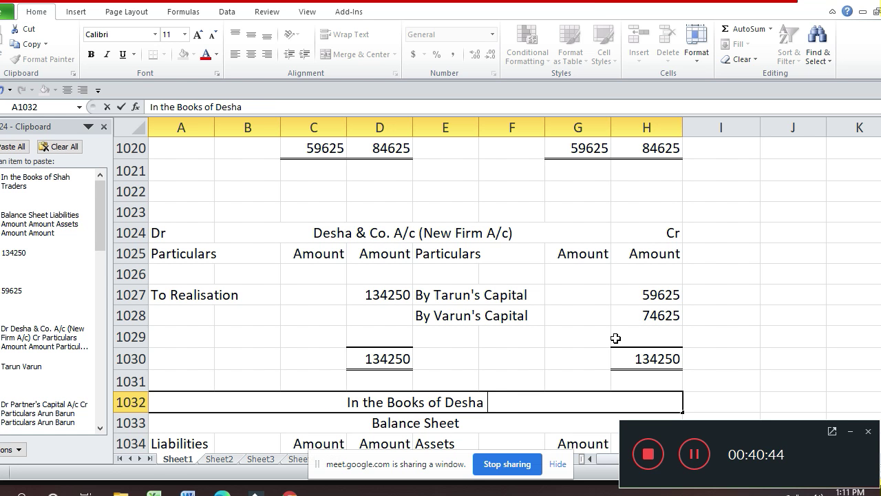
pyautogui.write(' & Co.')
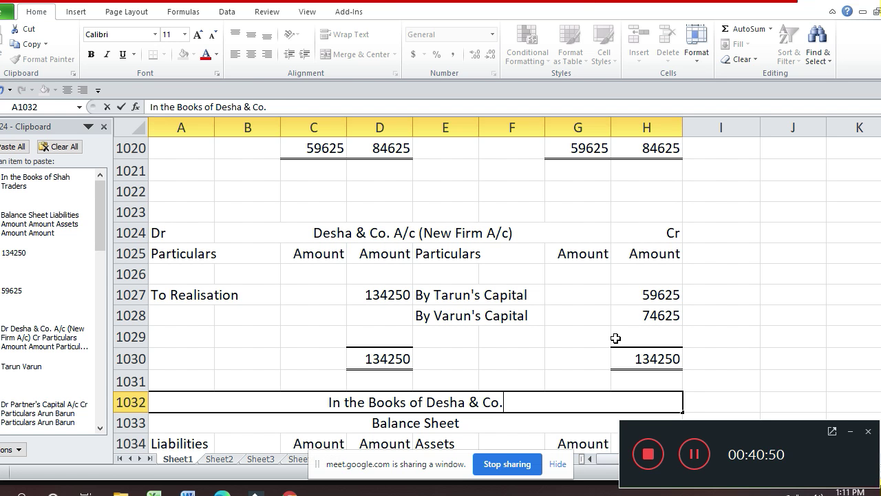
pyautogui.press('Return')
pyautogui.press('Return')
pyautogui.press('Return')
pyautogui.press('Return')
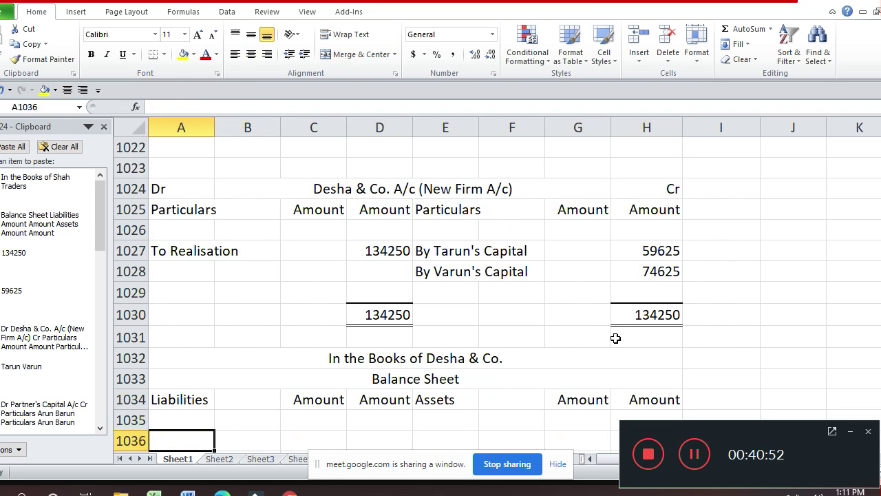
# - Enter the Partner's Capital heading with Arun, Barun, Tarun and Varun listed beneath it
pyautogui.write('Pa')
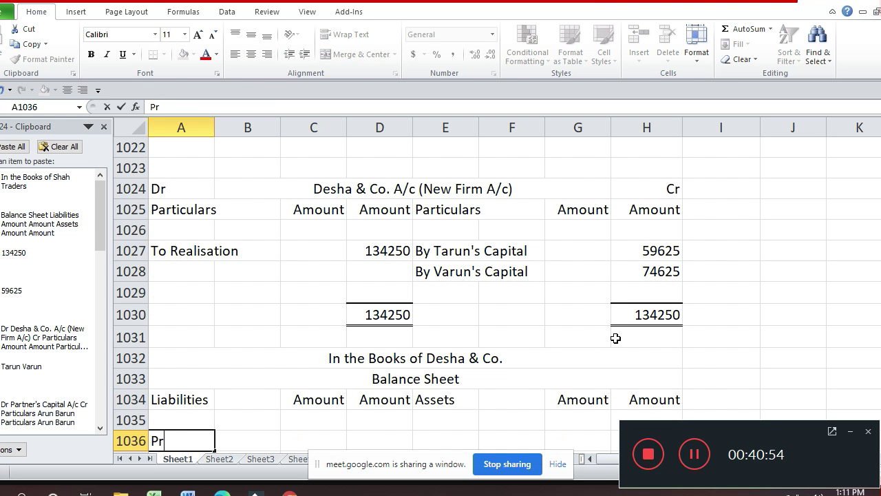
pyautogui.write("rtner's C")
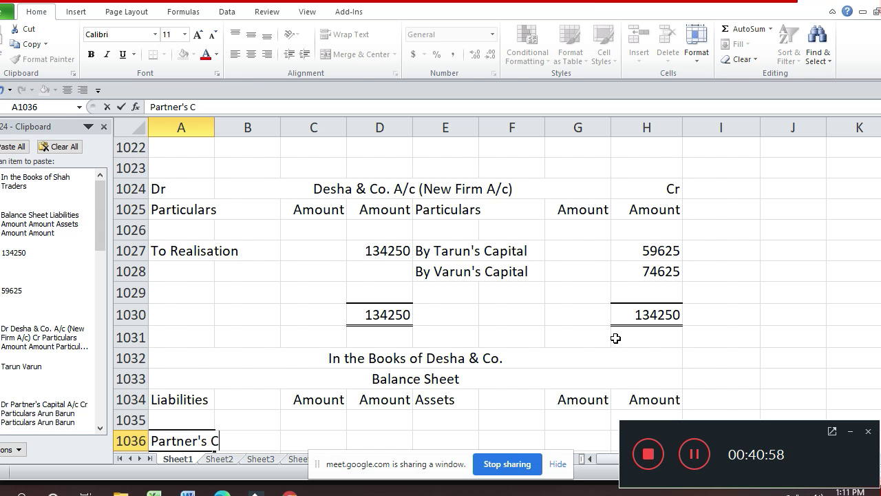
pyautogui.write('apital')
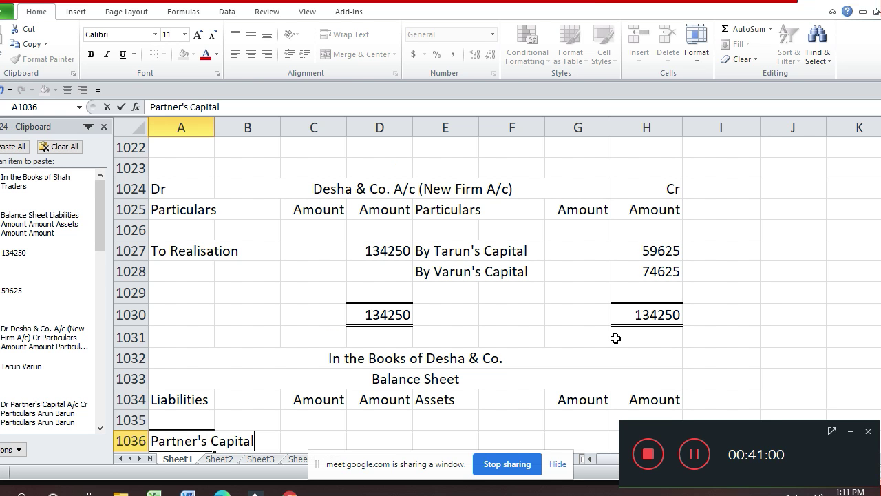
pyautogui.press('Return')
pyautogui.press('Up')
pyautogui.press('Up')
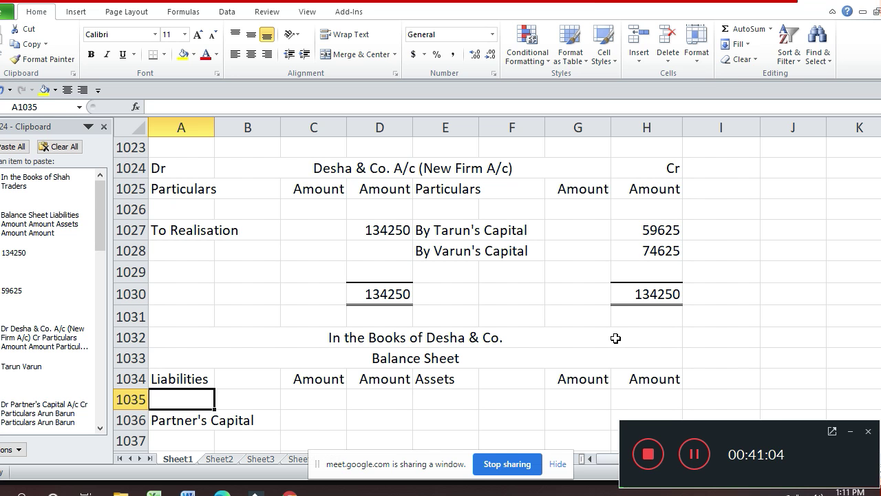
pyautogui.press('Down')
pyautogui.press('Down')
pyautogui.write('Arun')
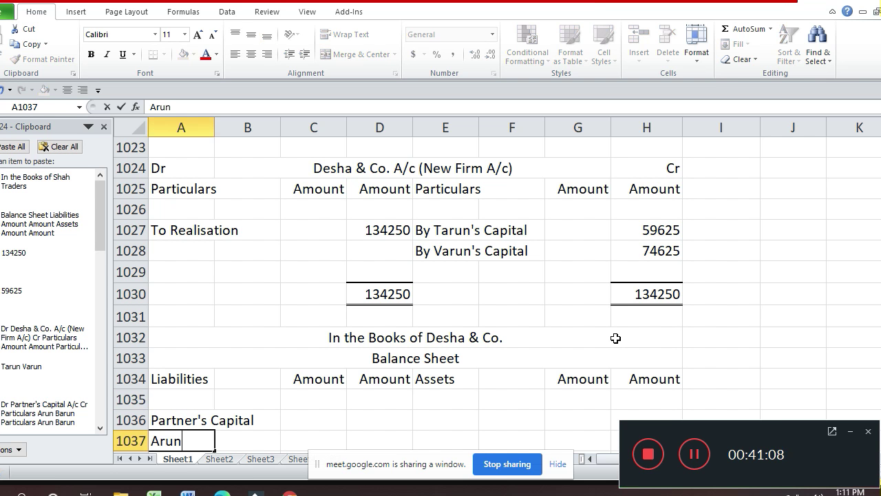
pyautogui.press('Return')
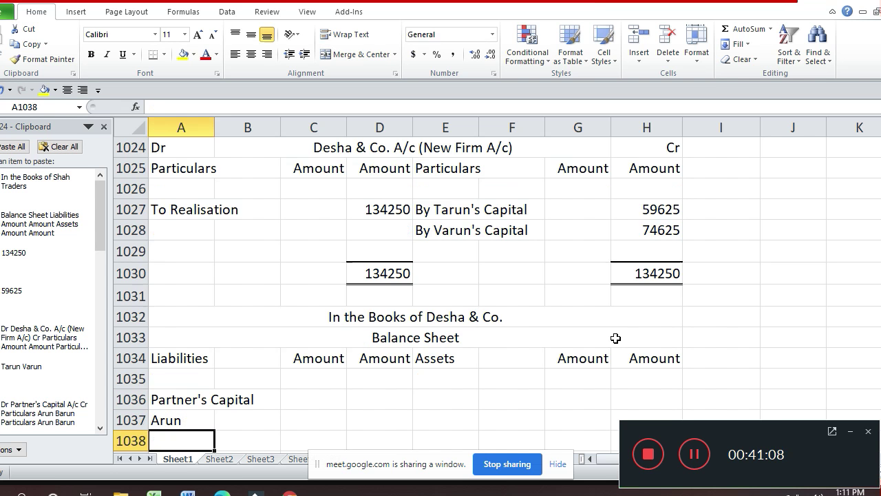
pyautogui.write('Barun')
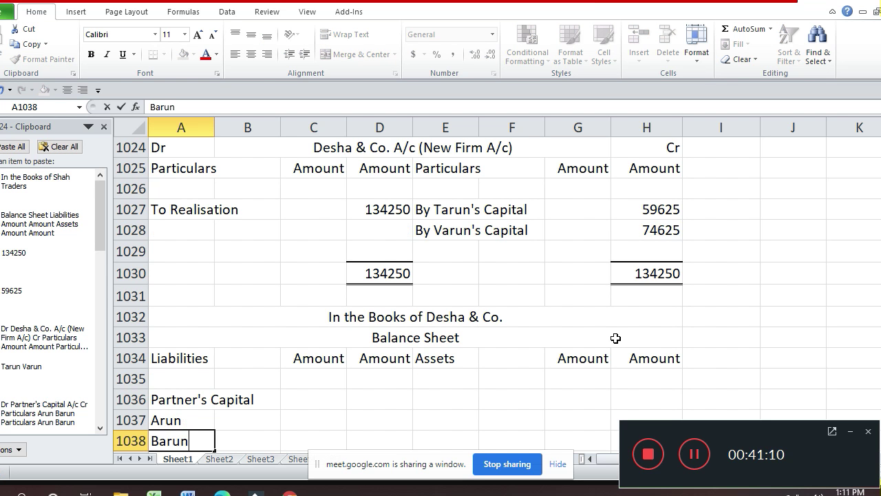
pyautogui.press('Return')
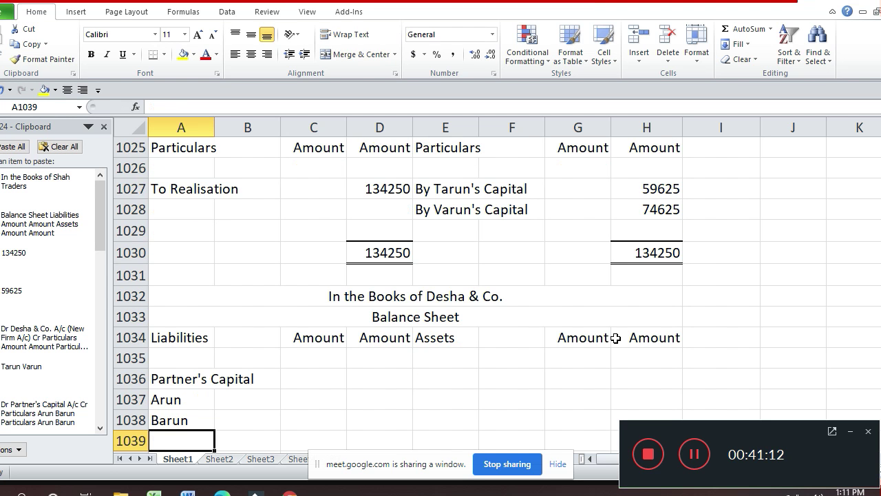
pyautogui.write('Tar')
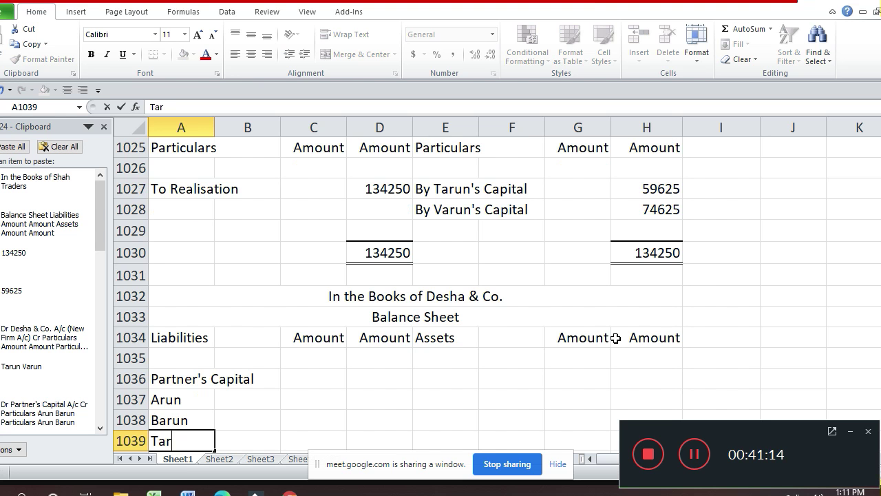
pyautogui.write('un')
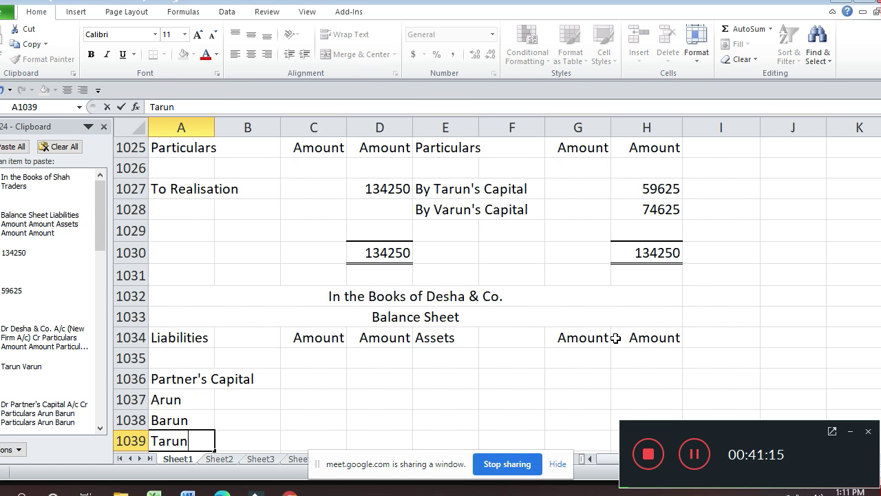
pyautogui.press('Return')
pyautogui.write('Varun')
pyautogui.press('Return')
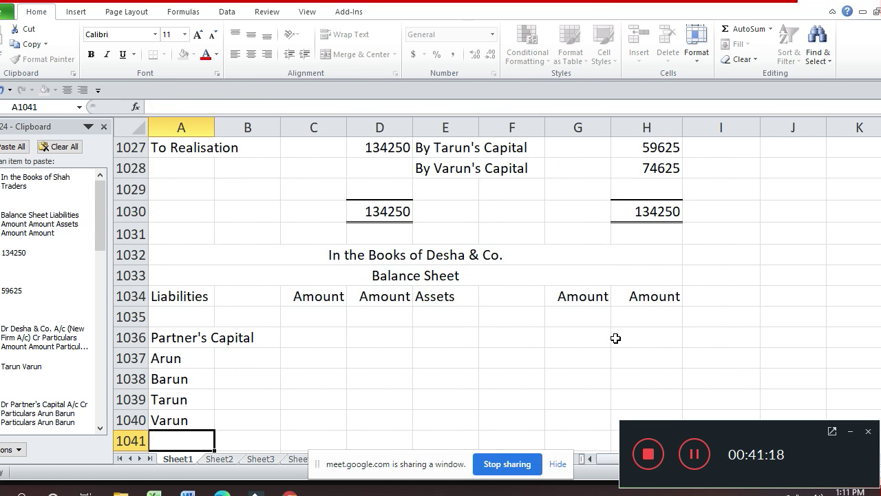
# - Enter Tarun's capital 59625 and Varun's capital 74625 in column C
pyautogui.press('Up')
pyautogui.press('Up')
pyautogui.press('Right')
pyautogui.press('Right')
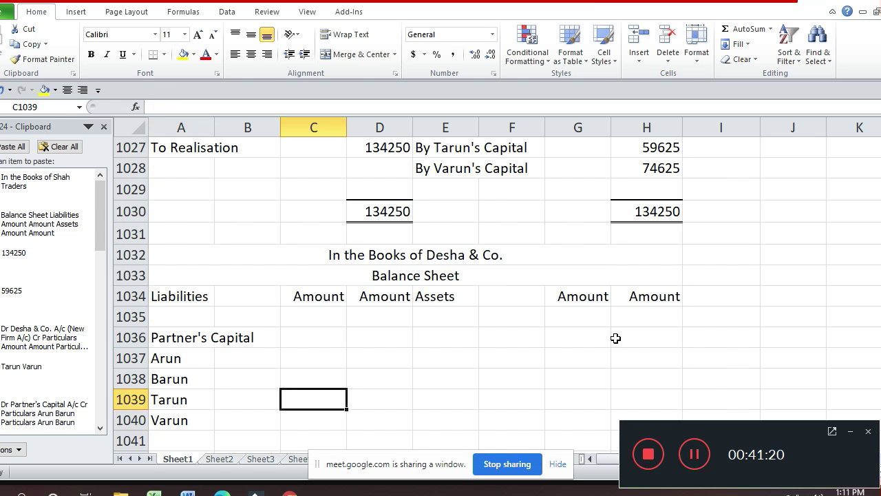
pyautogui.write('59625')
pyautogui.press('Return')
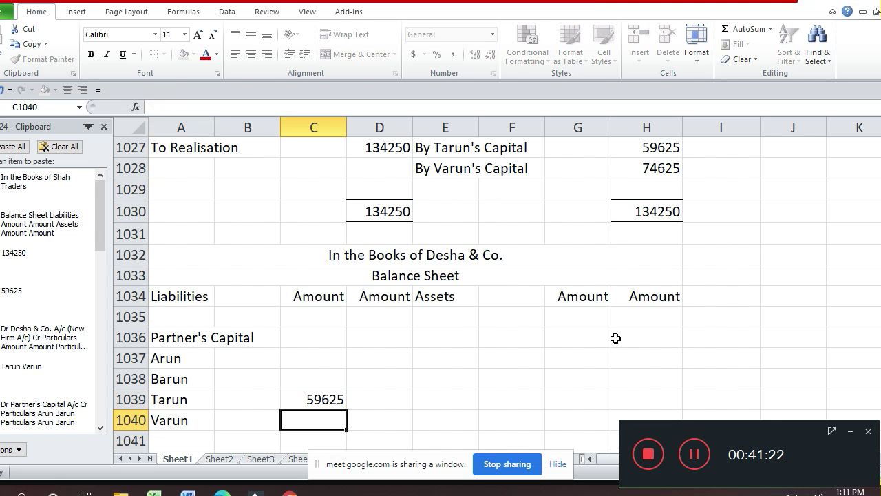
pyautogui.write('74')
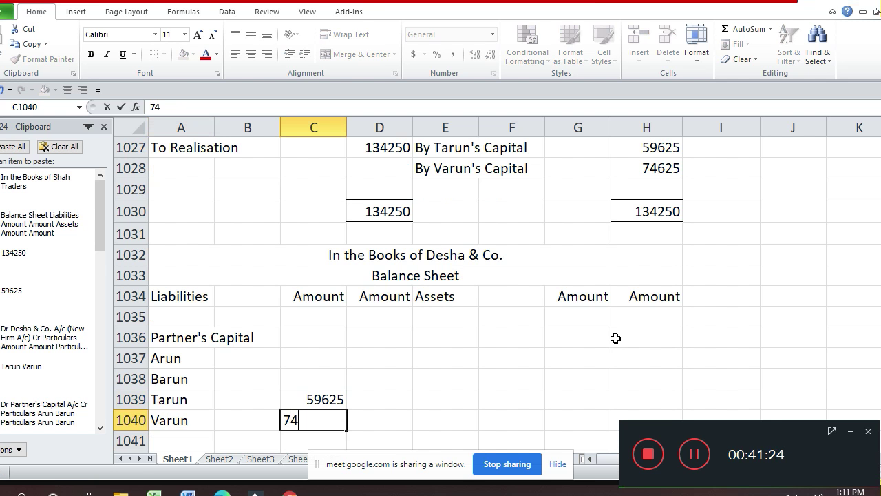
pyautogui.write('625')
pyautogui.press('Return')
pyautogui.press('Up')
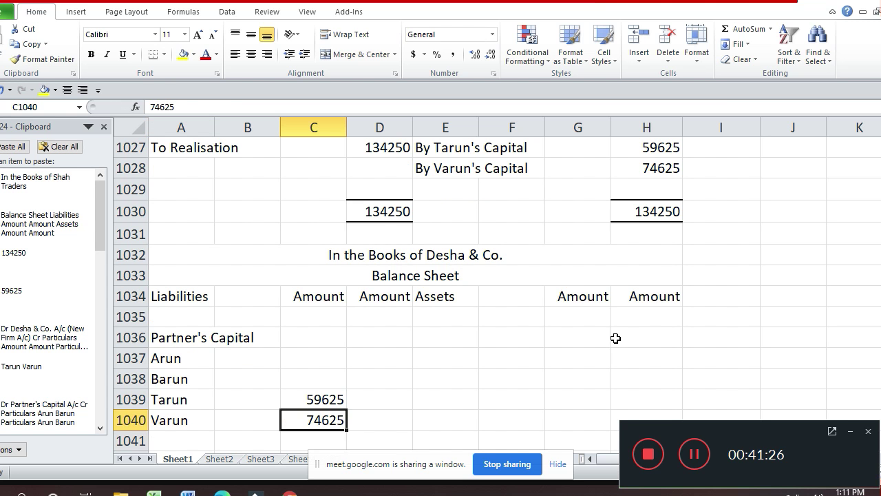
pyautogui.press('Up')
pyautogui.press('Up')
pyautogui.press('Up')
pyautogui.press('Up')
pyautogui.press('Up')
pyautogui.press('Up')
pyautogui.press('Up')
pyautogui.press('Up')
pyautogui.press('Up')
pyautogui.press('Up')
pyautogui.press('Up')
pyautogui.press('Up')
pyautogui.press('Up')
pyautogui.press('Up')
pyautogui.press('Up')
pyautogui.press('Up')
pyautogui.press('Up')
pyautogui.press('Up')
pyautogui.press('Up')
pyautogui.press('Up')
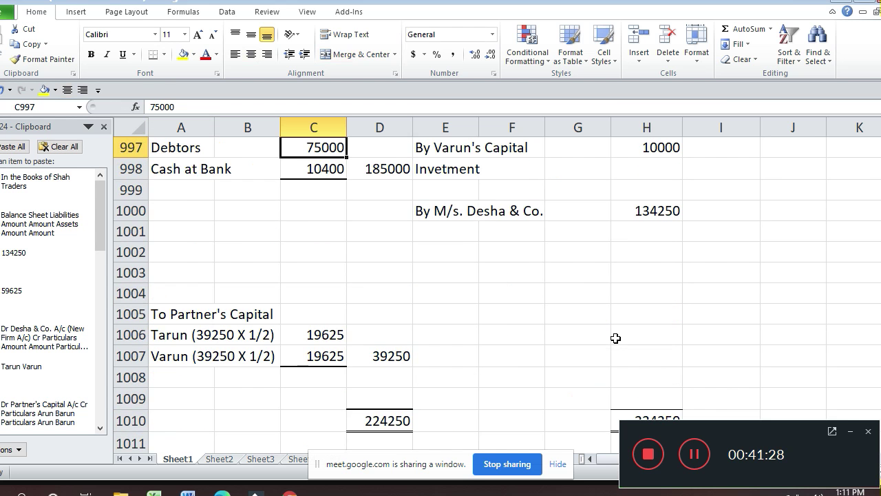
# - Check the earlier ledger, then enter Arun's capital 92500 in C1037 and Barun's 62500 in C1038
pyautogui.press('Up')
pyautogui.press('Up')
pyautogui.press('Up')
pyautogui.press('Up')
pyautogui.press('Up')
pyautogui.press('Up')
pyautogui.press('Up')
pyautogui.press('Up')
pyautogui.press('Up')
pyautogui.press('Up')
pyautogui.press('Up')
pyautogui.press('Up')
pyautogui.press('Up')
pyautogui.press('Up')
pyautogui.press('Up')
pyautogui.press('Up')
pyautogui.press('Up')
pyautogui.press('Up')
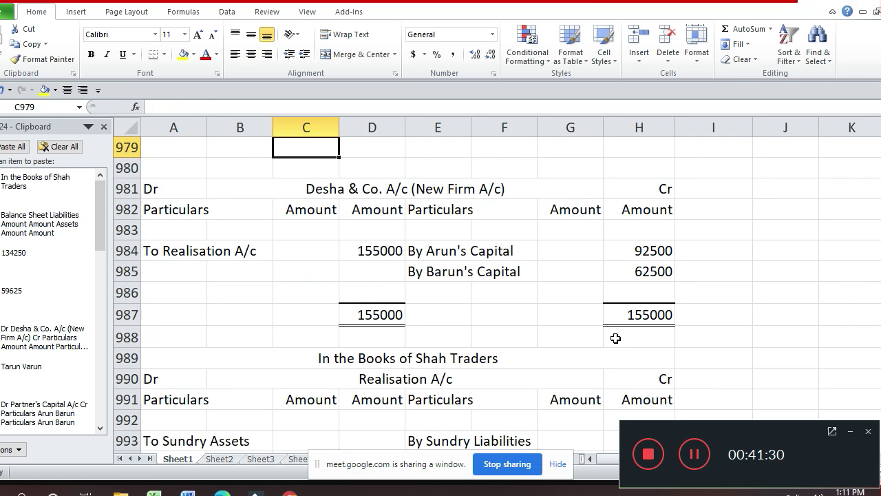
pyautogui.press('Down')
pyautogui.press('Down')
pyautogui.press('Down')
pyautogui.press('Down')
pyautogui.press('Down')
pyautogui.press('Down')
pyautogui.press('Down')
pyautogui.press('Down')
pyautogui.press('Down')
pyautogui.press('Down')
pyautogui.press('Down')
pyautogui.press('Down')
pyautogui.press('Down')
pyautogui.press('Down')
pyautogui.press('Down')
pyautogui.press('Down')
pyautogui.press('Down')
pyautogui.press('Down')
pyautogui.press('Down')
pyautogui.press('Down')
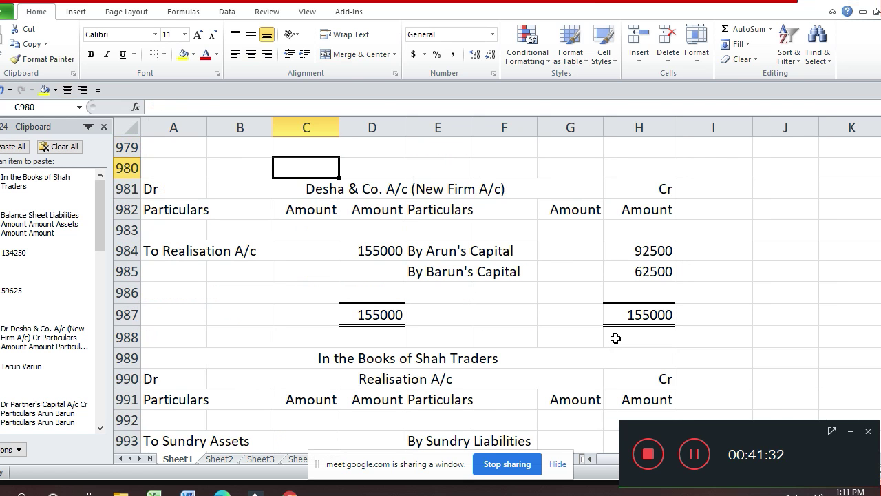
pyautogui.press('Down')
pyautogui.press('Down')
pyautogui.press('Down')
pyautogui.press('Down')
pyautogui.press('Down')
pyautogui.press('Down')
pyautogui.press('Down')
pyautogui.press('Down')
pyautogui.press('Down')
pyautogui.press('Down')
pyautogui.press('Down')
pyautogui.press('Down')
pyautogui.press('Down')
pyautogui.press('Down')
pyautogui.press('Down')
pyautogui.press('Down')
pyautogui.press('Down')
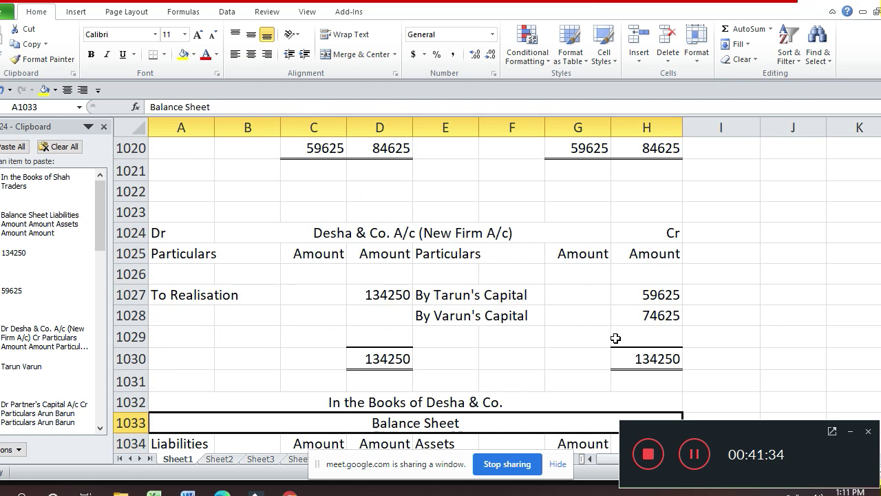
pyautogui.press('Up')
pyautogui.press('Up')
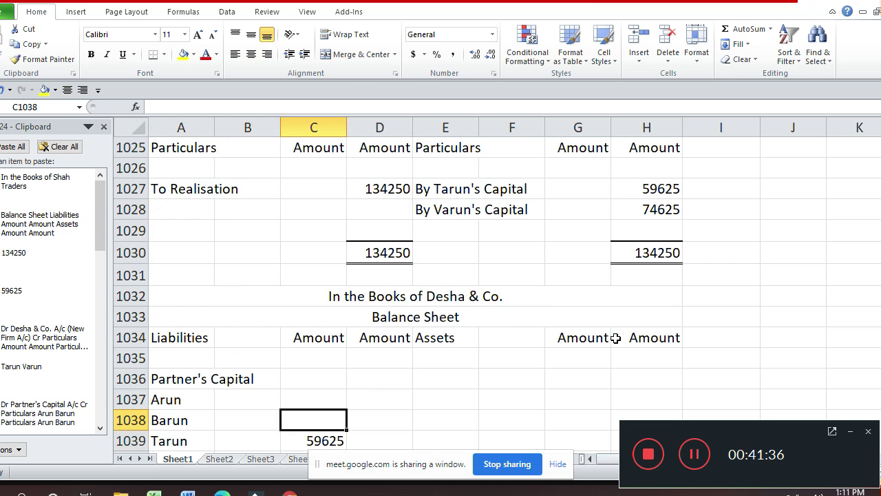
pyautogui.write('92500')
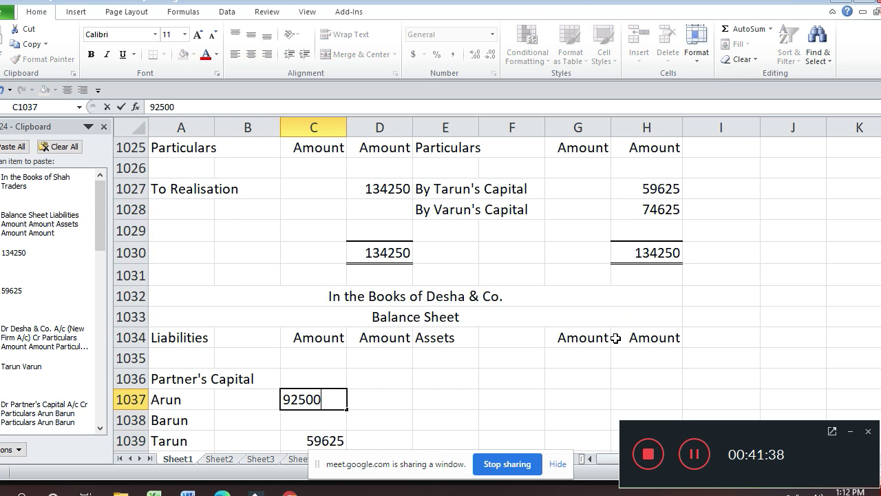
pyautogui.press('Return')
pyautogui.write('6')
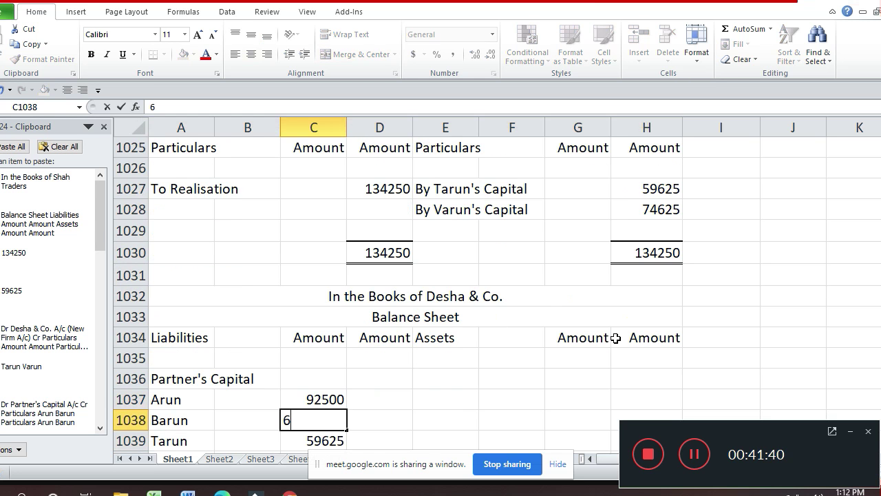
pyautogui.write('2500')
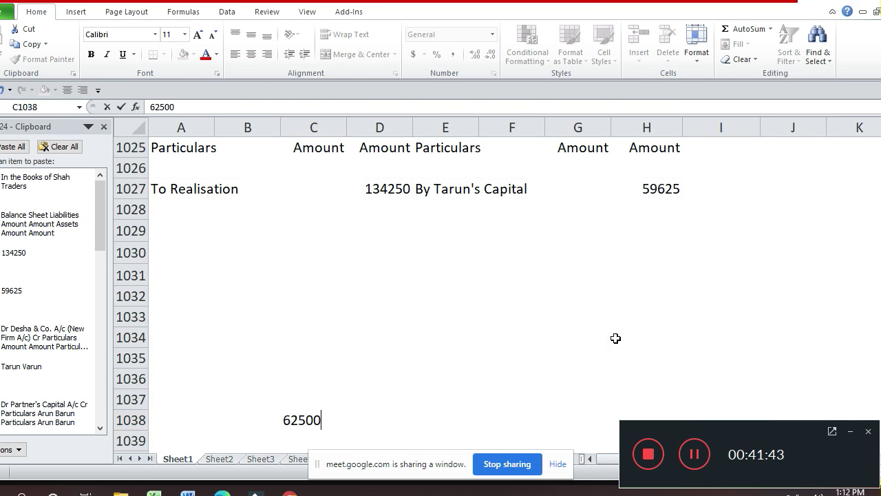
pyautogui.press('Return')
pyautogui.press('Down')
pyautogui.press('Down')
pyautogui.press('Down')
pyautogui.press('Down')
pyautogui.press('Down')
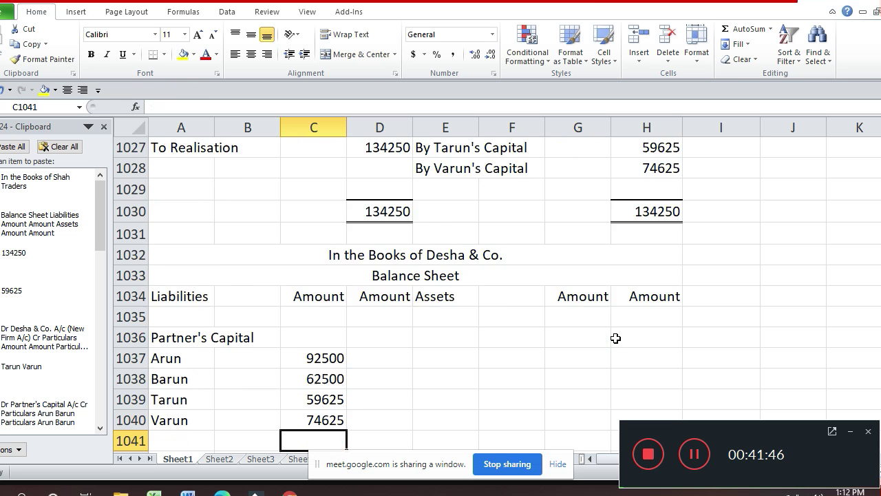
pyautogui.press('Up')
pyautogui.press('Up')
pyautogui.press('Up')
pyautogui.press('Up')
pyautogui.press('Right')
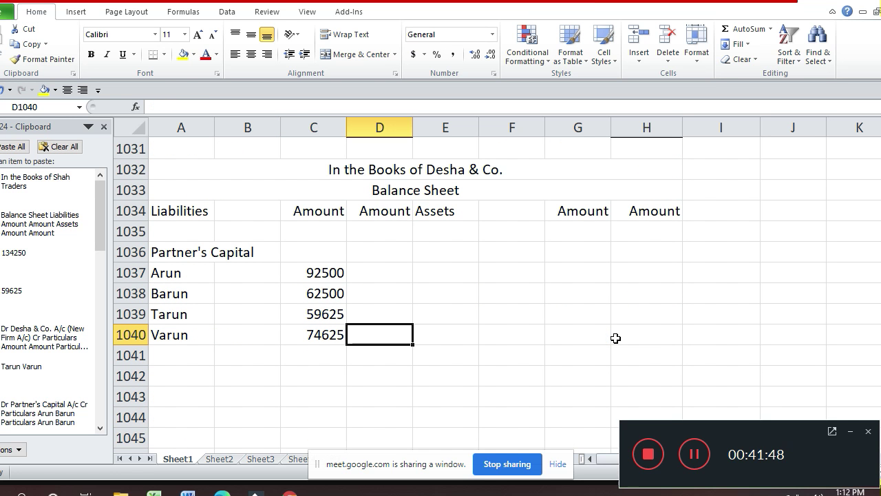
# - Sum the four partners' capitals into a 289250 total in column D with =SUM
pyautogui.write('=sum(')
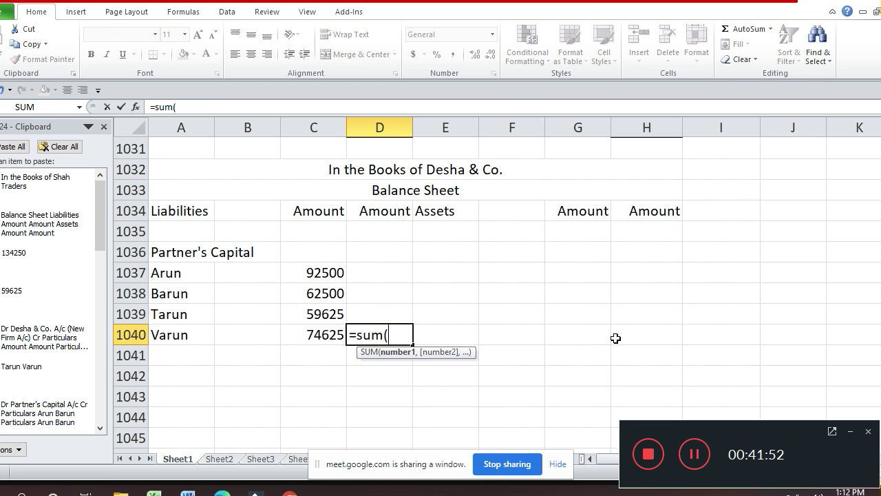
pyautogui.press('Left')
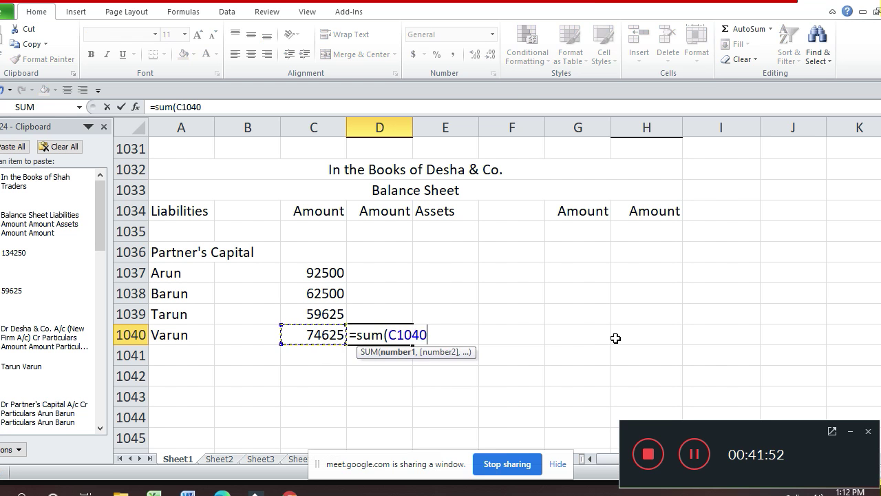
pyautogui.hotkey('shift', 'Up')
pyautogui.hotkey('shift', 'Up')
pyautogui.hotkey('shift', 'Up')
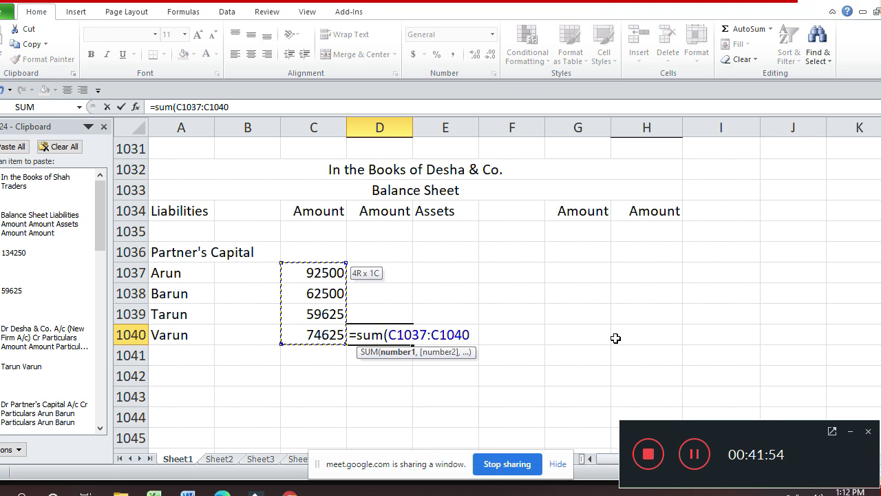
pyautogui.press('Return')
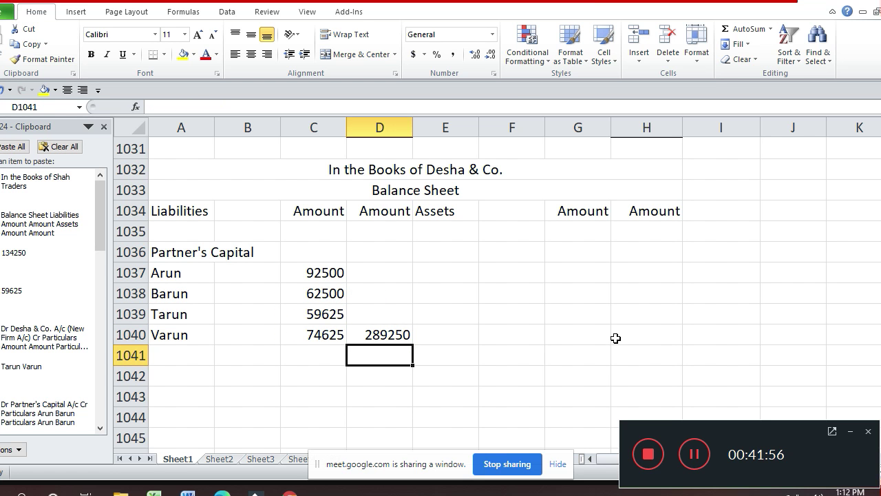
# - Go to column A of row 1042, just below the partners' capital figures
pyautogui.press('Up')
pyautogui.press('Up')
pyautogui.press('Up')
pyautogui.press('Up')
pyautogui.press('Up')
pyautogui.press('Up')
pyautogui.press('Up')
pyautogui.press('Up')
pyautogui.press('Up')
pyautogui.press('Up')
pyautogui.press('Up')
pyautogui.press('Up')
pyautogui.press('Up')
pyautogui.press('Up')
pyautogui.press('Up')
pyautogui.press('Up')
pyautogui.press('Up')
pyautogui.press('Up')
pyautogui.press('Up')
pyautogui.press('Up')
pyautogui.press('Up')
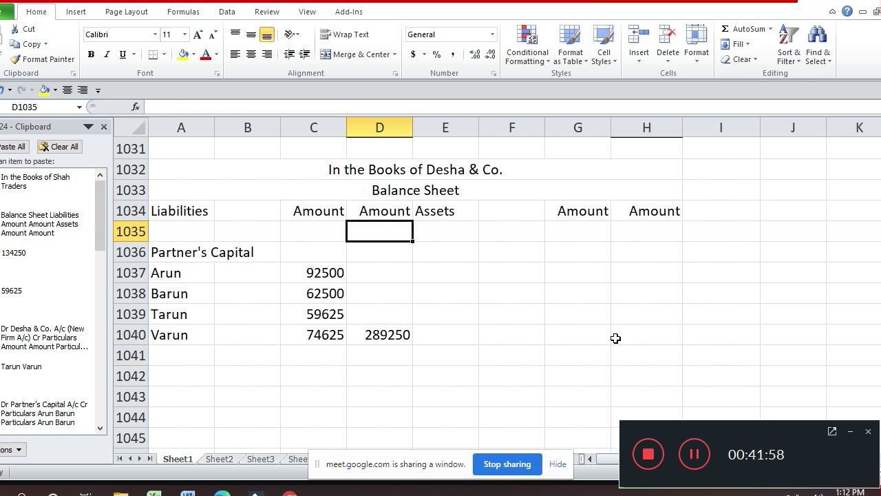
pyautogui.press('Up')
pyautogui.press('Up')
pyautogui.press('Up')
pyautogui.press('Up')
pyautogui.press('Up')
pyautogui.press('Up')
pyautogui.press('Up')
pyautogui.press('Up')
pyautogui.press('Up')
pyautogui.press('Up')
pyautogui.press('Up')
pyautogui.press('Up')
pyautogui.press('Up')
pyautogui.press('Up')
pyautogui.press('Up')
pyautogui.press('Up')
pyautogui.press('Up')
pyautogui.press('Up')
pyautogui.press('Up')
pyautogui.press('Up')
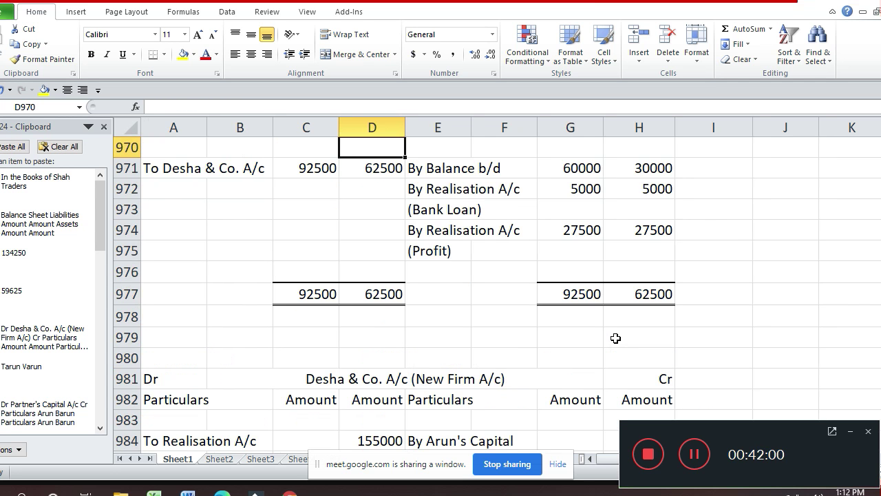
pyautogui.press('Up')
pyautogui.press('Up')
pyautogui.press('Up')
pyautogui.press('Up')
pyautogui.press('Up')
pyautogui.press('Up')
pyautogui.press('Up')
pyautogui.press('Up')
pyautogui.press('Up')
pyautogui.press('Up')
pyautogui.press('Up')
pyautogui.press('Up')
pyautogui.press('Up')
pyautogui.press('Up')
pyautogui.press('Up')
pyautogui.press('Up')
pyautogui.press('Up')
pyautogui.press('Up')
pyautogui.press('Up')
pyautogui.press('Up')
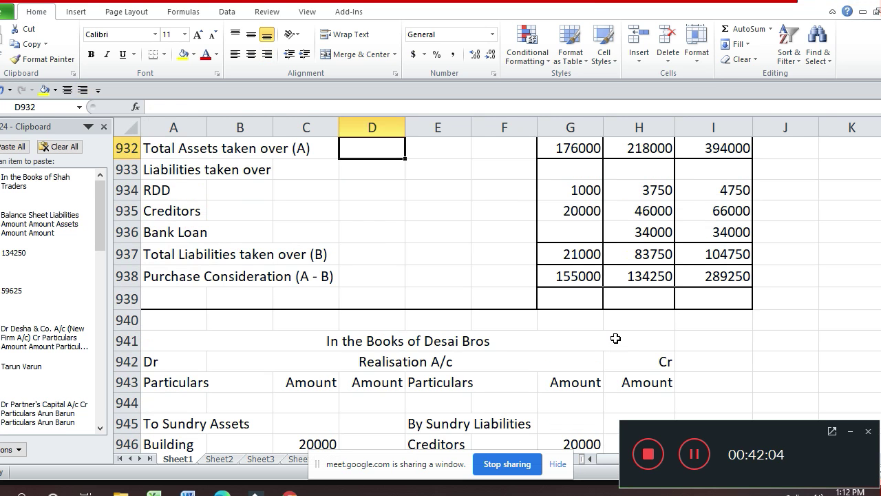
pyautogui.press('Down')
pyautogui.press('Down')
pyautogui.press('Down')
pyautogui.press('Down')
pyautogui.press('Down')
pyautogui.press('Down')
pyautogui.press('Down')
pyautogui.press('Down')
pyautogui.press('Down')
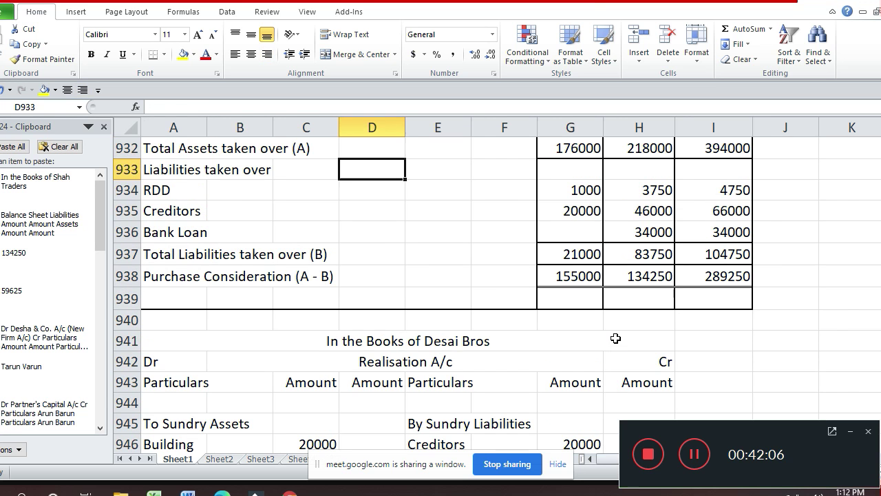
pyautogui.press('Down')
pyautogui.press('Down')
pyautogui.press('Down')
pyautogui.press('Down')
pyautogui.press('Down')
pyautogui.press('Down')
pyautogui.press('Down')
pyautogui.press('Down')
pyautogui.press('Down')
pyautogui.press('Down')
pyautogui.press('Down')
pyautogui.press('Down')
pyautogui.press('Down')
pyautogui.press('Down')
pyautogui.press('Down')
pyautogui.press('Down')
pyautogui.press('Down')
pyautogui.press('Down')
pyautogui.press('Down')
pyautogui.press('Down')
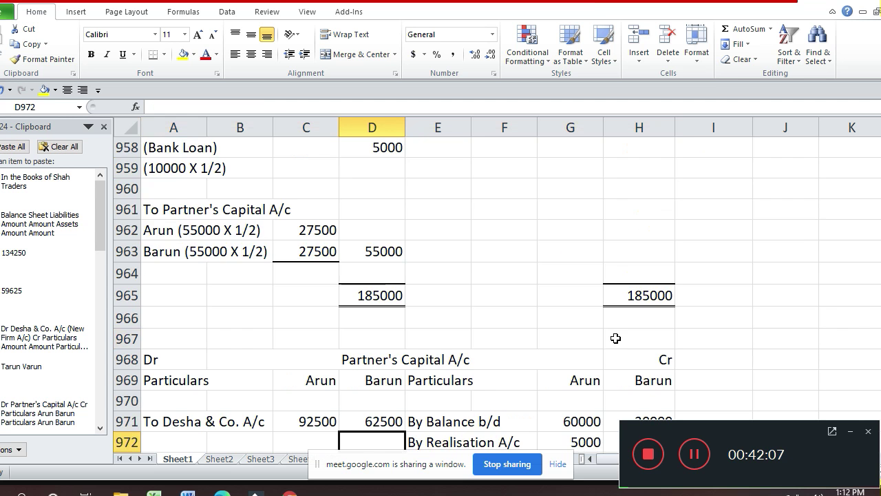
pyautogui.press('Down')
pyautogui.press('Down')
pyautogui.press('Down')
pyautogui.press('Down')
pyautogui.press('Down')
pyautogui.press('Down')
pyautogui.press('Down')
pyautogui.press('Down')
pyautogui.press('Down')
pyautogui.press('Down')
pyautogui.press('Down')
pyautogui.press('Down')
pyautogui.press('Down')
pyautogui.press('Down')
pyautogui.press('Down')
pyautogui.press('Down')
pyautogui.press('Down')
pyautogui.press('Down')
pyautogui.press('Down')
pyautogui.press('Down')
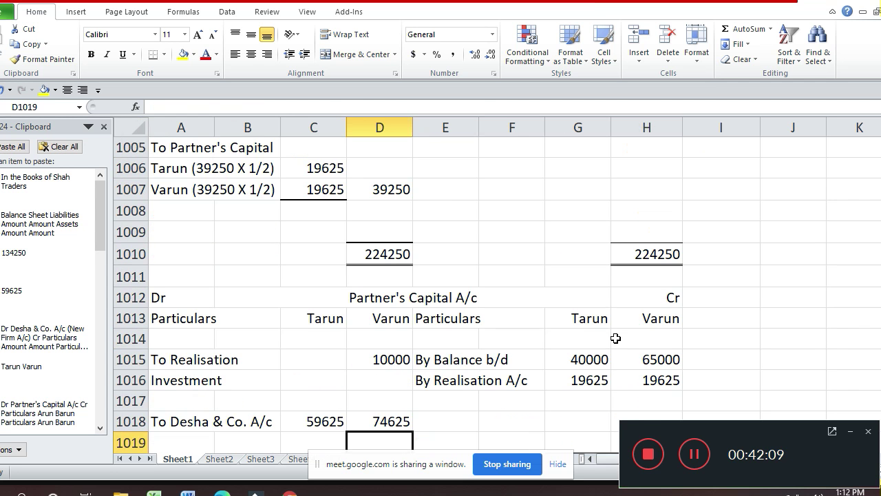
pyautogui.press('Down')
pyautogui.press('Down')
pyautogui.press('Down')
pyautogui.press('Down')
pyautogui.press('Down')
pyautogui.press('Down')
pyautogui.press('Down')
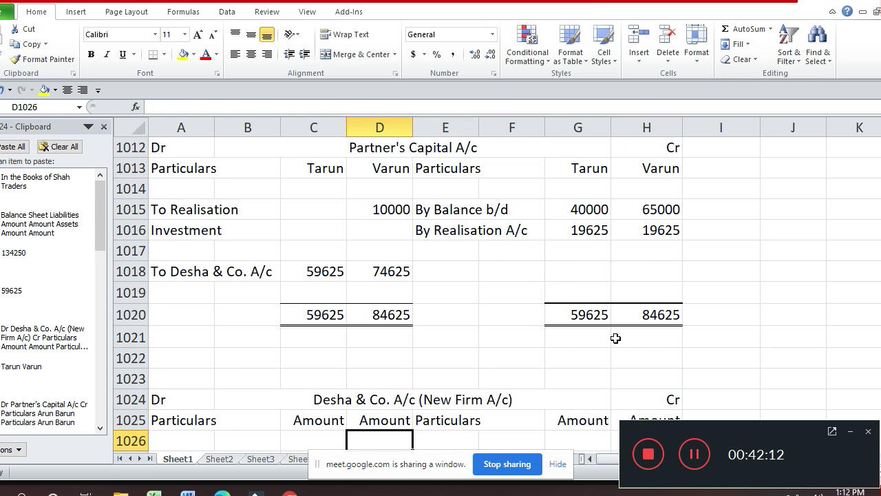
pyautogui.press('Down')
pyautogui.press('Down')
pyautogui.press('Down')
pyautogui.press('Down')
pyautogui.press('Down')
pyautogui.press('Down')
pyautogui.press('Down')
pyautogui.press('Down')
pyautogui.press('Down')
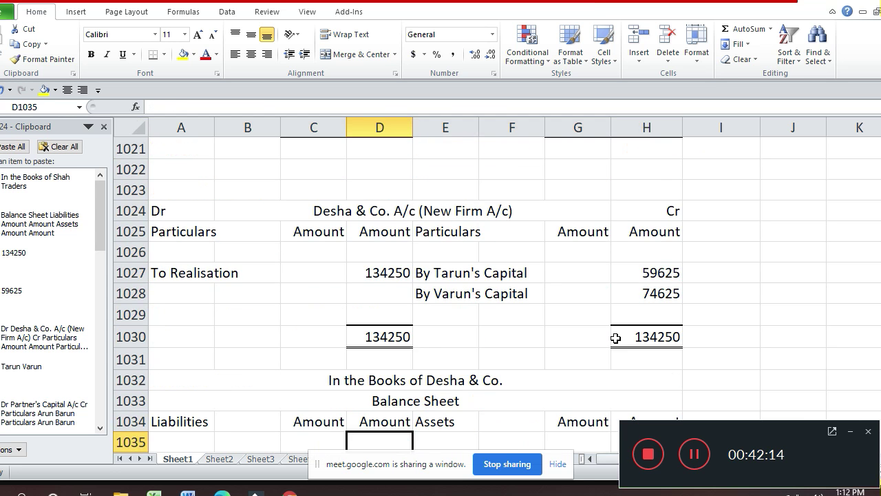
pyautogui.press('Down')
pyautogui.press('Down')
pyautogui.press('Down')
pyautogui.press('Down')
pyautogui.press('Down')
pyautogui.press('Down')
pyautogui.press('Down')
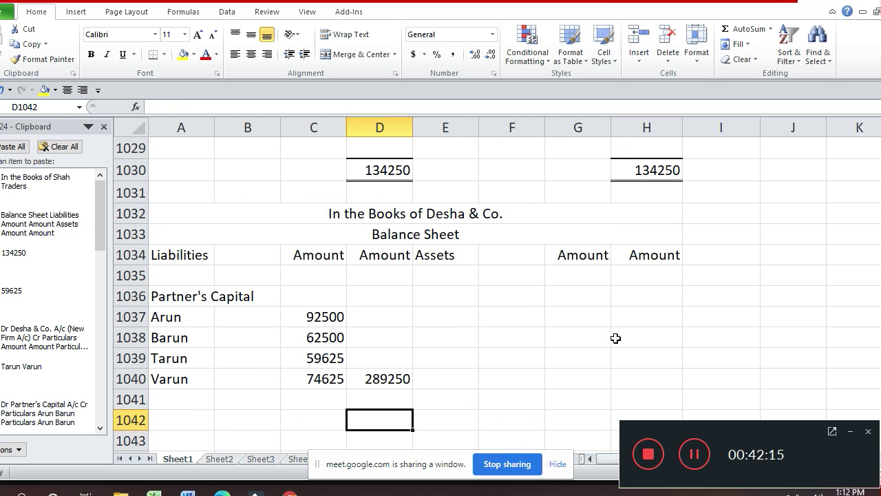
pyautogui.press('Home')
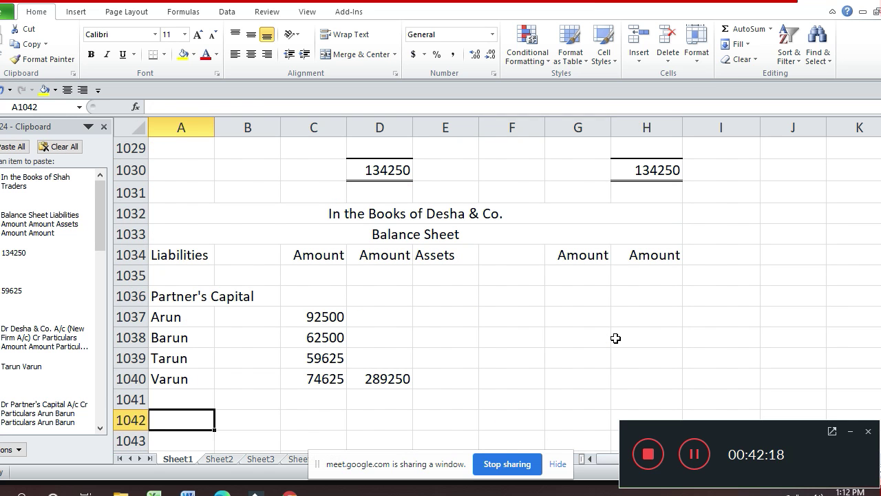
# - List Creditors with 66000 under the partners' capital
pyautogui.write('Cred')
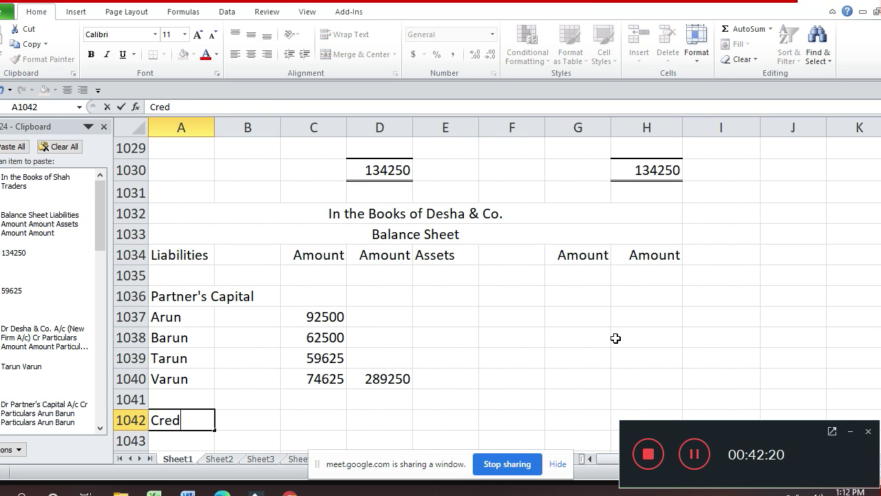
pyautogui.write('itora')
pyautogui.press('BackSpace')
pyautogui.write('s')
pyautogui.press('Return')
pyautogui.press('Right')
pyautogui.press('Right')
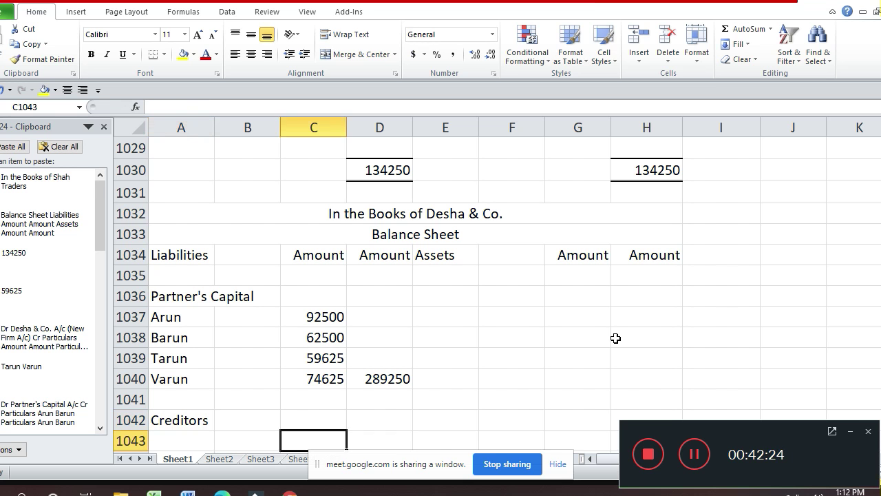
pyautogui.press('Up')
pyautogui.press('Right')
pyautogui.write('66000')
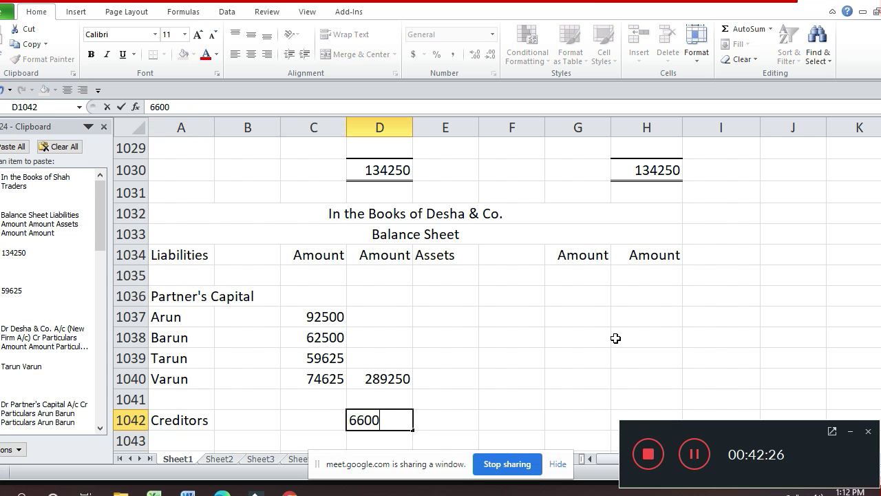
pyautogui.press('Return')
pyautogui.press('Left')
pyautogui.press('Left')
pyautogui.press('Left')
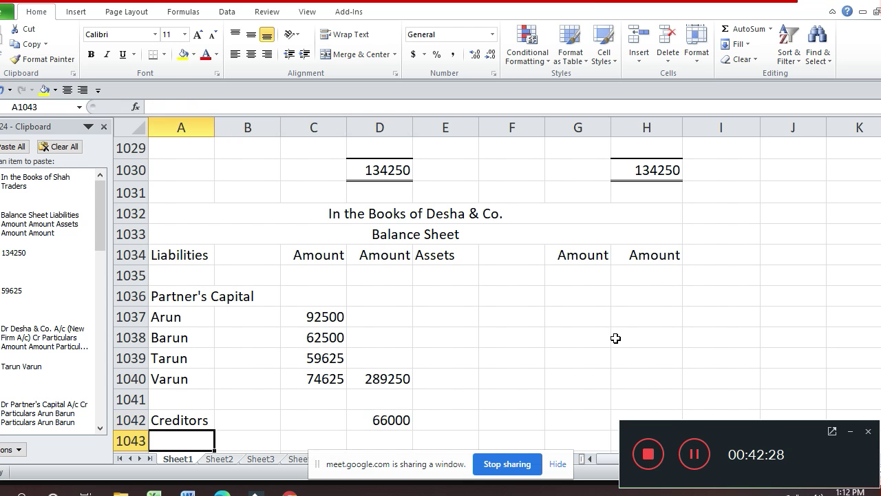
# - Add Bank Loan with 34000 on the next liabilities row
pyautogui.write('B')
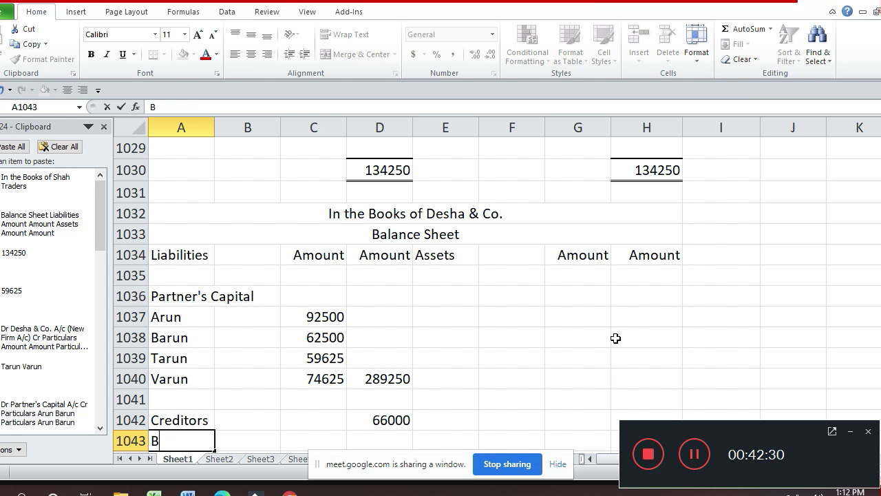
pyautogui.write('ank Loan')
pyautogui.scroll(-1, 616, 338)
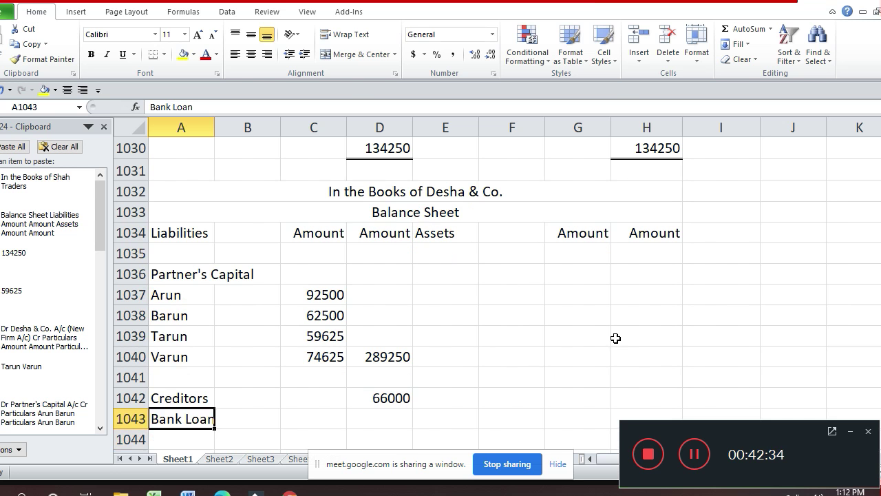
pyautogui.press('Right')
pyautogui.press('Right')
pyautogui.press('Right')
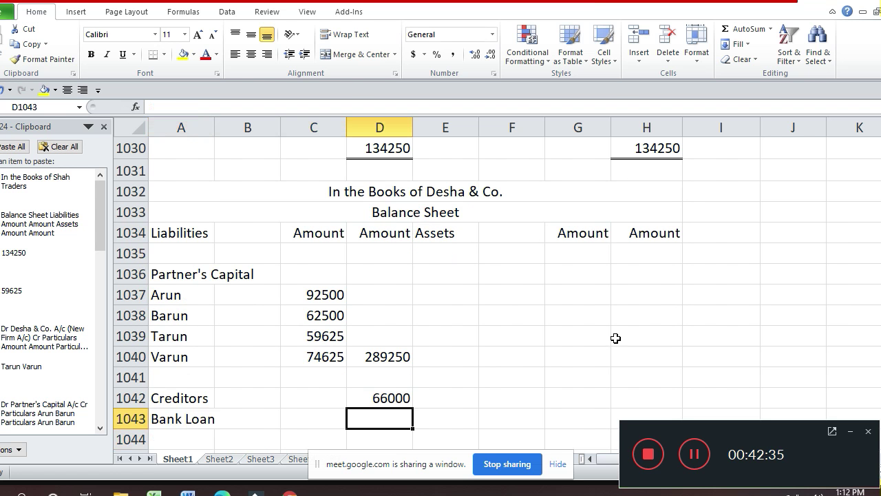
pyautogui.write('34000')
pyautogui.press('Return')
pyautogui.press('Up')
pyautogui.press('Up')
pyautogui.press('Up')
pyautogui.press('Up')
pyautogui.press('Up')
pyautogui.press('Up')
pyautogui.press('Up')
pyautogui.press('Up')
pyautogui.press('Up')
pyautogui.press('Up')
pyautogui.press('Up')
pyautogui.press('Up')
pyautogui.press('Up')
pyautogui.press('Up')
pyautogui.press('Up')
pyautogui.press('Up')
pyautogui.press('Up')
pyautogui.press('Up')
pyautogui.press('Up')
pyautogui.press('Up')
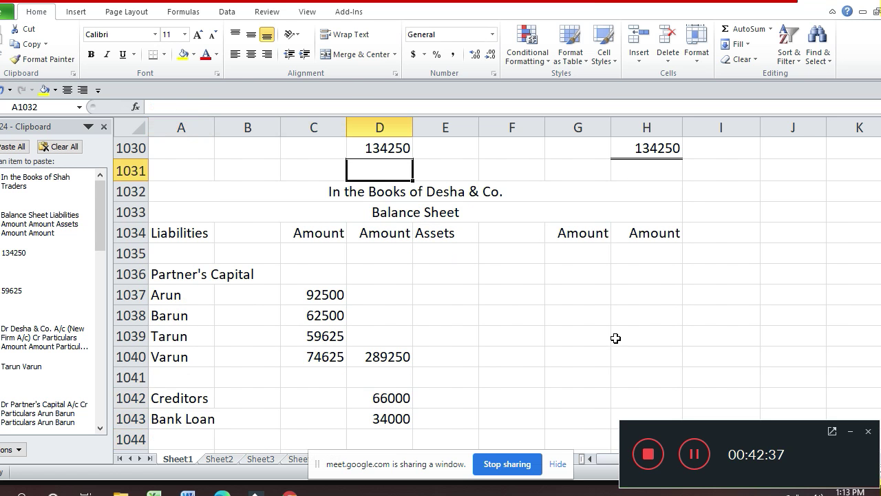
# - Check the assets taken over in the purchase consideration table, then return to the Desha & Co. account
pyautogui.press('Up')
pyautogui.press('Up')
pyautogui.press('Up')
pyautogui.press('Up')
pyautogui.press('Up')
pyautogui.press('Up')
pyautogui.press('Up')
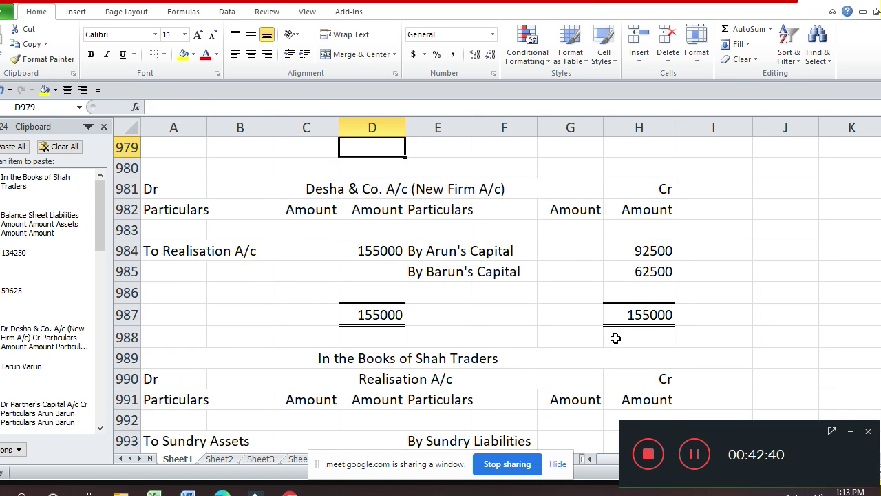
pyautogui.press('Up')
pyautogui.press('Up')
pyautogui.press('Up')
pyautogui.press('Up')
pyautogui.press('Up')
pyautogui.press('Up')
pyautogui.press('Up')
pyautogui.press('Up')
pyautogui.press('Up')
pyautogui.press('Up')
pyautogui.press('Up')
pyautogui.press('Up')
pyautogui.press('Up')
pyautogui.press('Up')
pyautogui.press('Up')
pyautogui.press('Up')
pyautogui.press('Up')
pyautogui.press('Up')
pyautogui.press('Up')
pyautogui.press('Up')
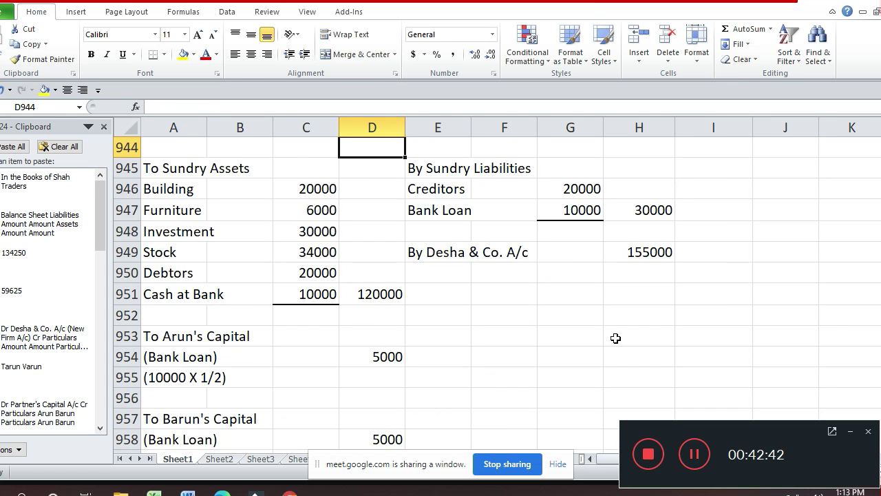
pyautogui.press('Up')
pyautogui.press('Up')
pyautogui.press('Up')
pyautogui.press('Up')
pyautogui.press('Up')
pyautogui.press('Up')
pyautogui.press('Up')
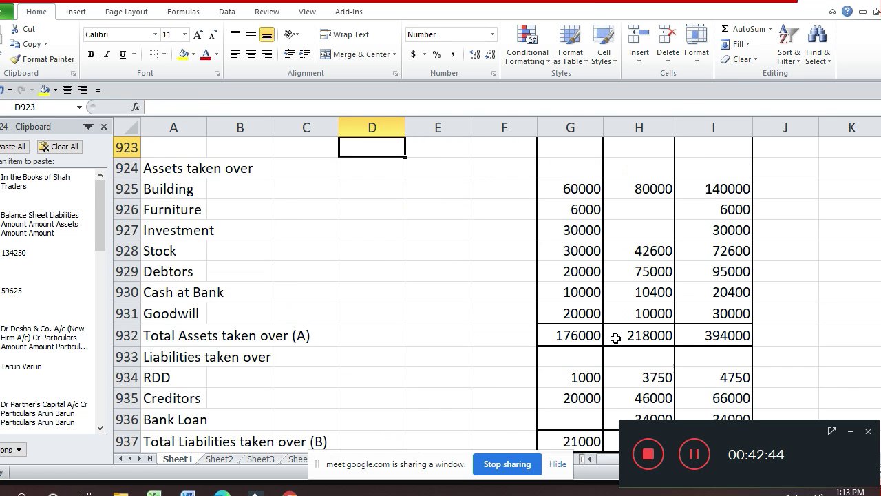
pyautogui.press('Down')
pyautogui.press('Down')
pyautogui.press('Down')
pyautogui.press('Down')
pyautogui.press('Down')
pyautogui.press('Down')
pyautogui.press('Down')
pyautogui.press('Down')
pyautogui.press('Down')
pyautogui.press('Down')
pyautogui.press('Down')
pyautogui.press('Down')
pyautogui.press('Down')
pyautogui.press('Down')
pyautogui.press('Down')
pyautogui.press('Down')
pyautogui.press('Down')
pyautogui.press('Down')
pyautogui.press('Down')
pyautogui.press('Down')
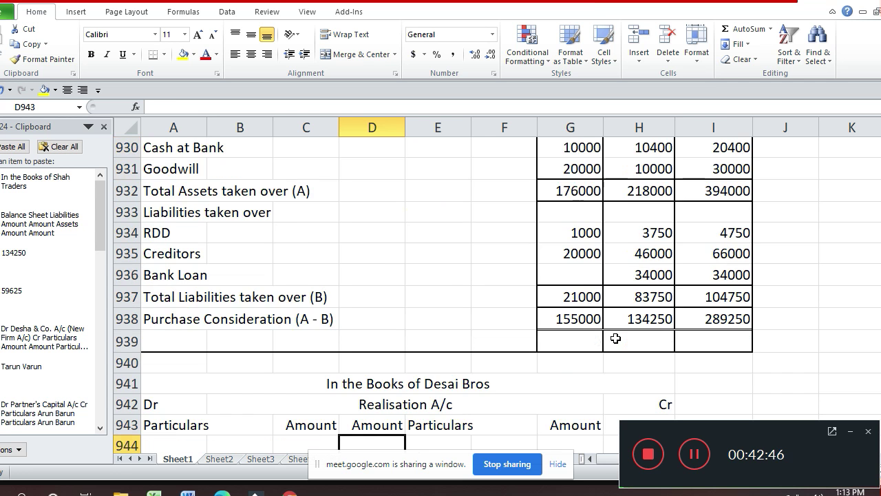
pyautogui.press('Down')
pyautogui.press('Down')
pyautogui.press('Down')
pyautogui.press('Down')
pyautogui.press('Down')
pyautogui.press('Down')
pyautogui.press('Down')
pyautogui.press('Down')
pyautogui.press('Down')
pyautogui.press('Down')
pyautogui.press('Down')
pyautogui.press('Down')
pyautogui.press('Down')
pyautogui.press('Down')
pyautogui.press('Down')
pyautogui.press('Down')
pyautogui.press('Down')
pyautogui.press('Down')
pyautogui.press('Down')
pyautogui.press('Down')
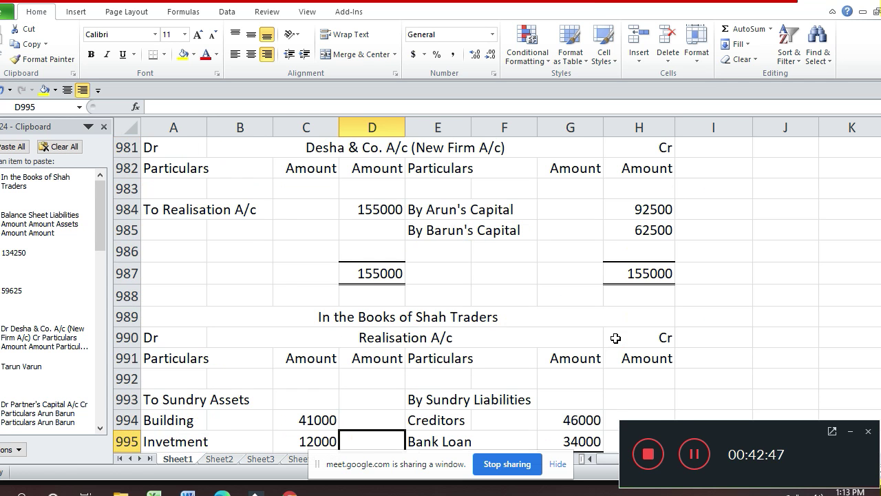
pyautogui.press('Down')
pyautogui.press('Down')
pyautogui.press('Down')
pyautogui.press('Down')
pyautogui.press('Down')
pyautogui.press('Down')
pyautogui.press('Down')
pyautogui.press('Down')
pyautogui.press('Down')
pyautogui.press('Down')
pyautogui.press('Down')
pyautogui.press('Down')
pyautogui.press('Down')
pyautogui.press('Down')
pyautogui.press('Down')
pyautogui.press('Down')
pyautogui.press('Down')
pyautogui.press('Down')
pyautogui.press('Down')
pyautogui.press('Down')
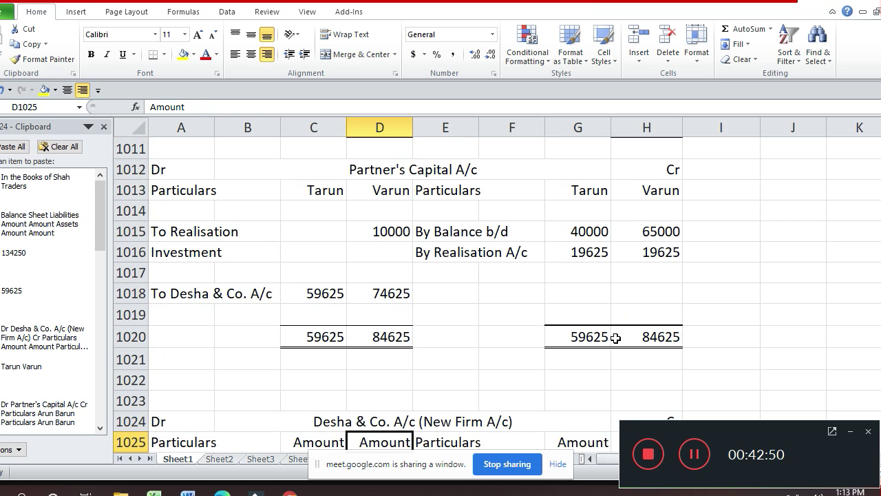
# - Enter Building with 140000 in E1036 and H1036 under the Balance Sheet Assets
pyautogui.press('Down')
pyautogui.press('Down')
pyautogui.press('Down')
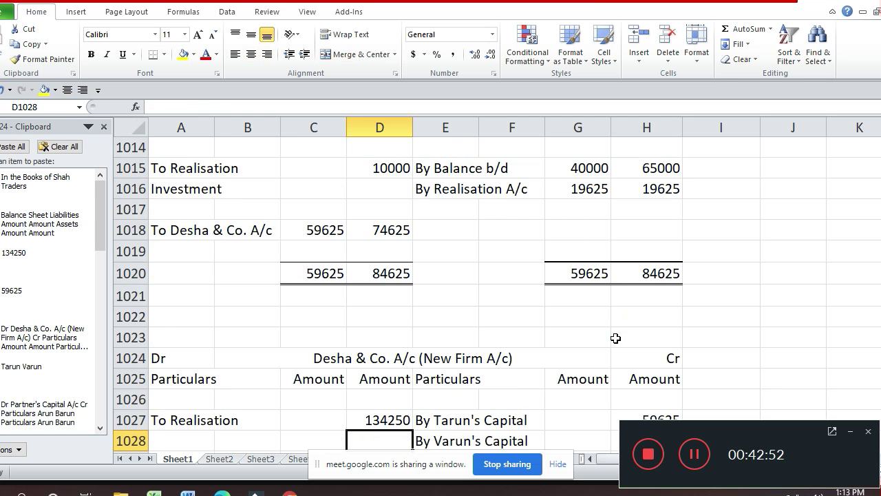
pyautogui.press('Right')
pyautogui.press('Down')
pyautogui.press('Down')
pyautogui.press('Down')
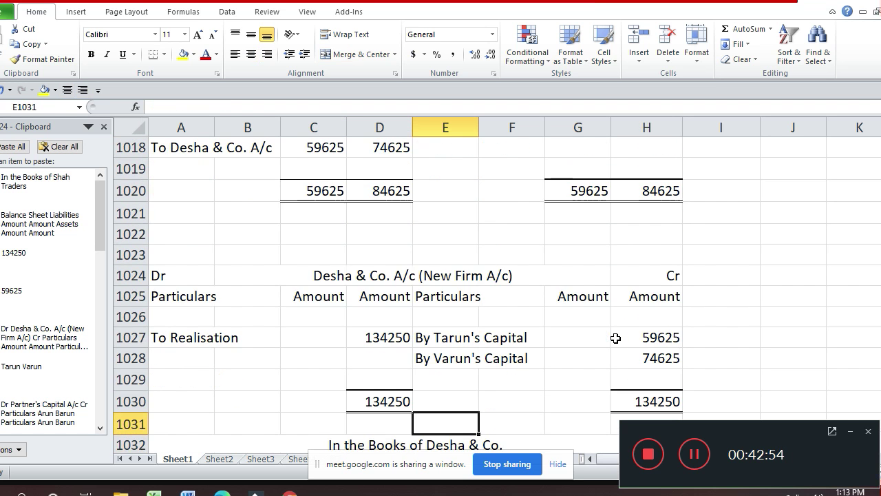
pyautogui.press('Down')
pyautogui.press('Down')
pyautogui.press('Down')
pyautogui.press('Down')
pyautogui.press('Down')
pyautogui.press('Down')
pyautogui.press('Down')
pyautogui.press('Down')
pyautogui.press('Down')
pyautogui.press('Down')
pyautogui.press('Down')
pyautogui.press('Down')
pyautogui.press('Down')
pyautogui.press('Down')
pyautogui.press('Down')
pyautogui.press('Down')
pyautogui.press('Down')
pyautogui.press('Down')
pyautogui.press('Down')
pyautogui.press('Down')
pyautogui.press('Down')
pyautogui.press('Up')
pyautogui.press('Up')
pyautogui.press('Up')
pyautogui.press('Up')
pyautogui.press('Up')
pyautogui.press('Up')
pyautogui.press('Up')
pyautogui.press('Up')
pyautogui.press('Up')
pyautogui.press('Up')
pyautogui.press('Up')
pyautogui.press('Up')
pyautogui.press('Up')
pyautogui.press('Up')
pyautogui.press('Up')
pyautogui.press('Up')
pyautogui.press('Up')
pyautogui.press('Up')
pyautogui.press('Up')
pyautogui.press('Up')
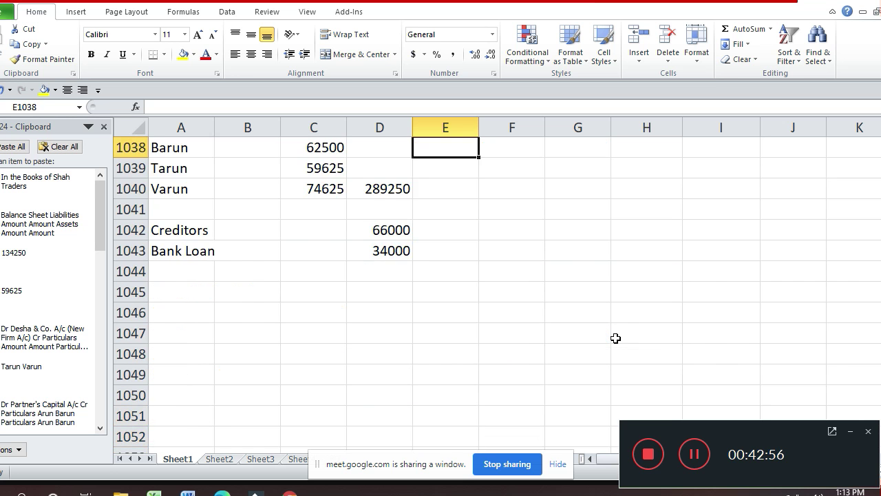
pyautogui.press('Down')
pyautogui.press('Down')
pyautogui.press('Down')
pyautogui.press('Down')
pyautogui.press('Down')
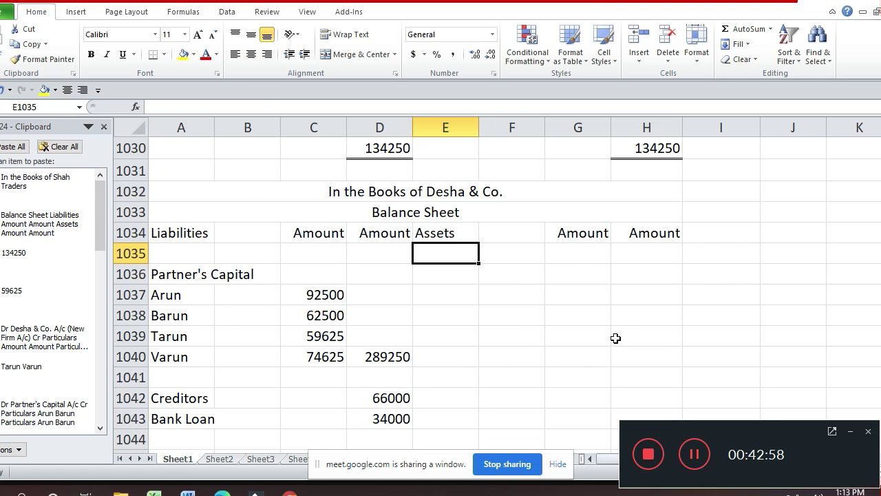
pyautogui.press('Down')
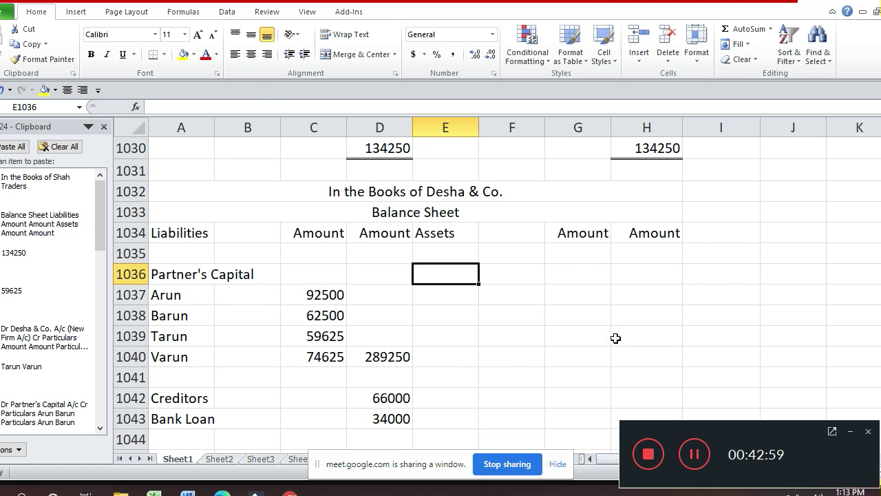
pyautogui.write('Building')
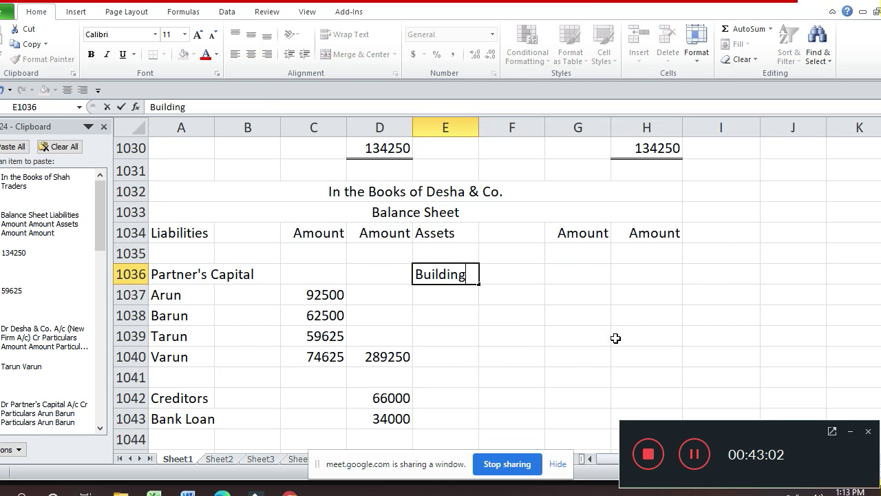
pyautogui.press('Tab')
pyautogui.press('Tab')
pyautogui.press('Tab')
pyautogui.write('14')
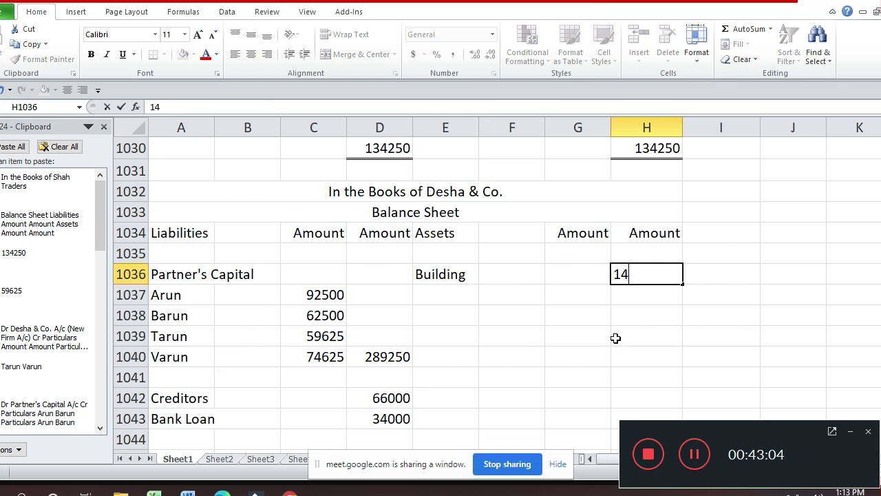
pyautogui.write('0000')
pyautogui.press('Return')
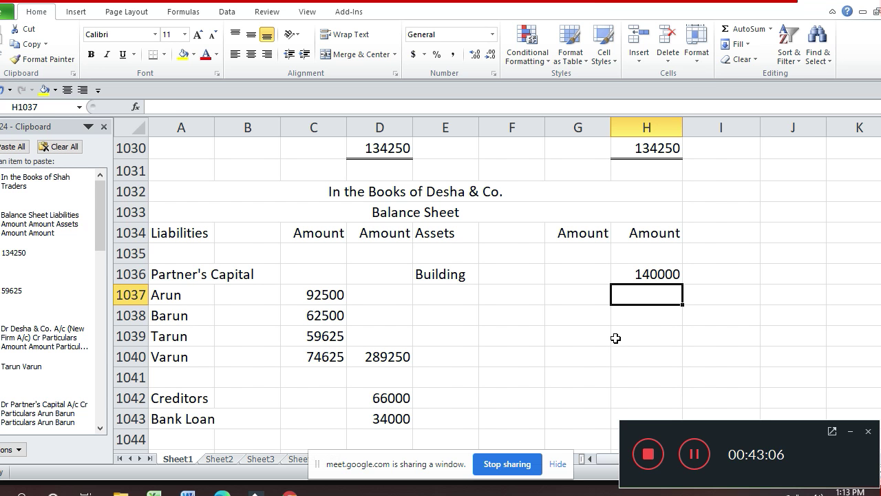
pyautogui.press('Up')
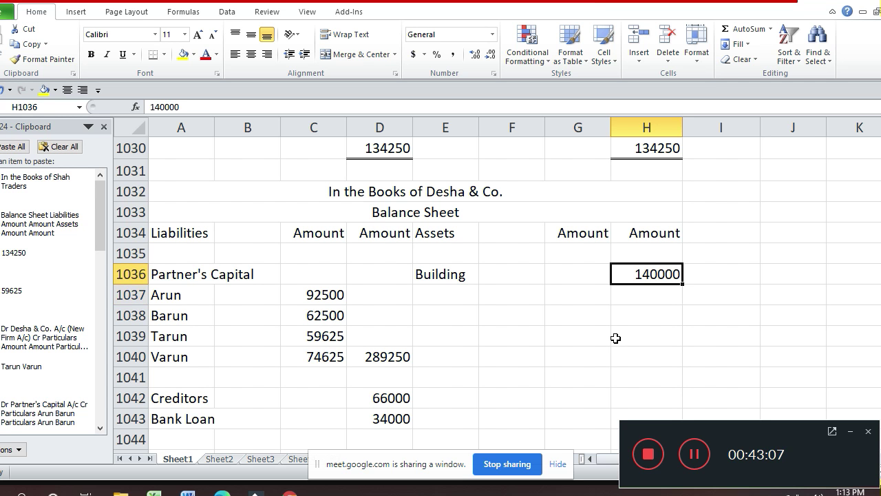
# - Review the purchase consideration figures and earlier ledgers, then return to the Balance Sheet
pyautogui.press('Up')
pyautogui.press('Up')
pyautogui.press('Up')
pyautogui.press('Up')
pyautogui.press('Up')
pyautogui.press('Up')
pyautogui.press('Up')
pyautogui.press('Up')
pyautogui.press('Up')
pyautogui.press('Up')
pyautogui.press('Up')
pyautogui.press('Up')
pyautogui.press('Up')
pyautogui.press('Up')
pyautogui.press('Up')
pyautogui.press('Up')
pyautogui.press('Up')
pyautogui.press('Up')
pyautogui.press('Up')
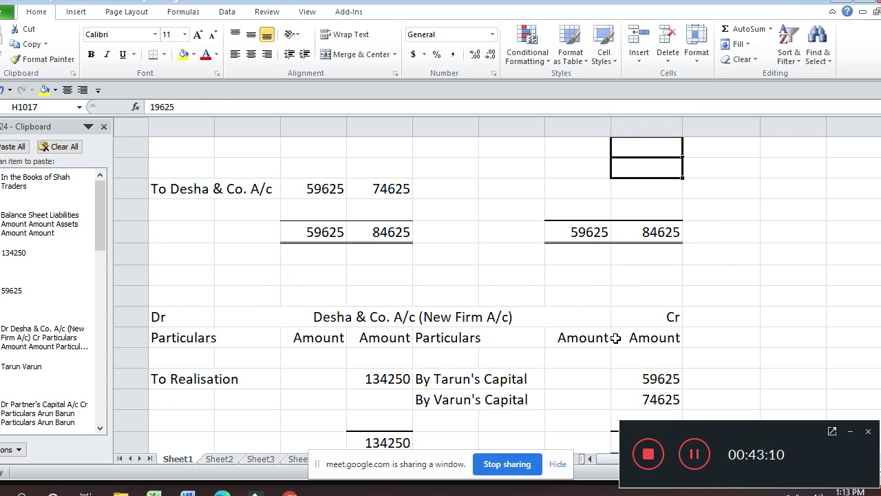
pyautogui.press('Up')
pyautogui.press('Up')
pyautogui.press('Up')
pyautogui.press('Up')
pyautogui.press('Up')
pyautogui.press('Up')
pyautogui.press('Up')
pyautogui.press('Up')
pyautogui.press('Up')
pyautogui.press('Up')
pyautogui.press('Up')
pyautogui.press('Up')
pyautogui.press('Up')
pyautogui.press('Up')
pyautogui.press('Up')
pyautogui.press('Up')
pyautogui.press('Up')
pyautogui.press('Up')
pyautogui.press('Up')
pyautogui.press('Up')
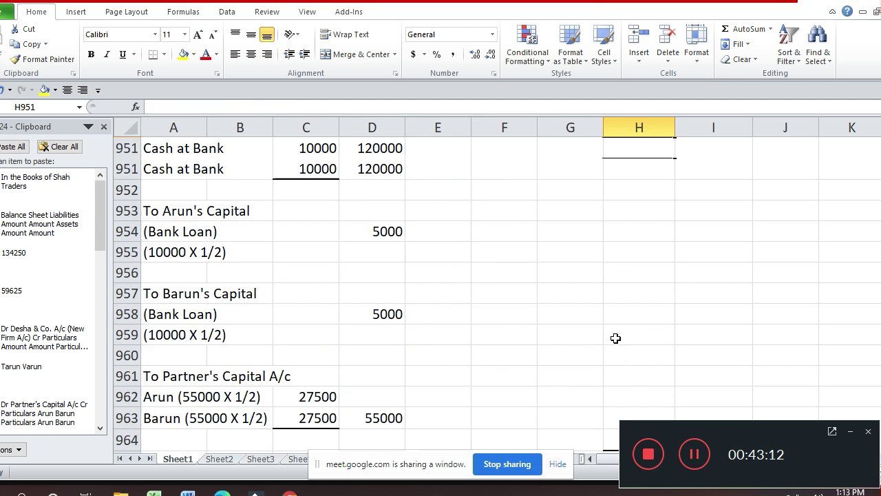
pyautogui.press('Up')
pyautogui.press('Up')
pyautogui.press('Up')
pyautogui.press('Up')
pyautogui.press('Up')
pyautogui.press('Up')
pyautogui.press('Up')
pyautogui.press('Up')
pyautogui.press('Up')
pyautogui.press('Up')
pyautogui.press('Up')
pyautogui.press('Up')
pyautogui.press('Up')
pyautogui.press('Up')
pyautogui.press('Up')
pyautogui.press('Up')
pyautogui.press('Up')
pyautogui.press('Up')
pyautogui.press('Up')
pyautogui.press('Up')
pyautogui.press('Up')
pyautogui.press('Up')
pyautogui.press('Up')
pyautogui.press('Up')
pyautogui.press('Up')
pyautogui.press('Up')
pyautogui.press('Up')
pyautogui.press('Up')
pyautogui.press('Up')
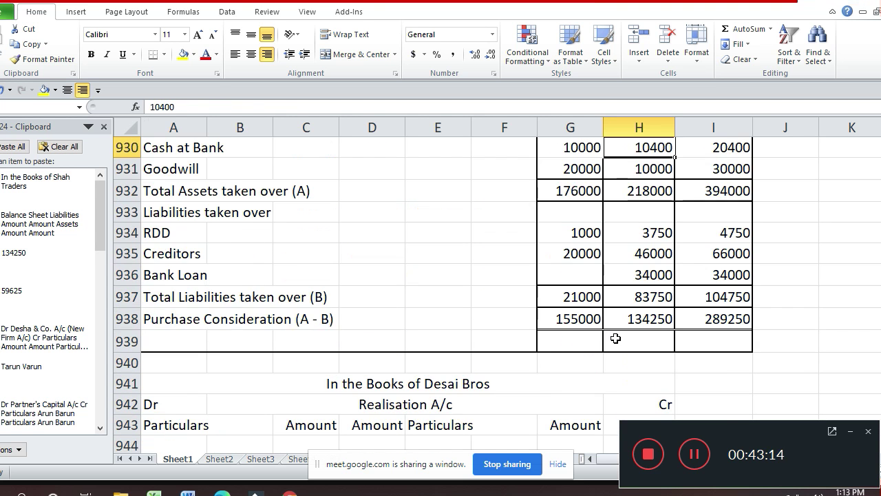
pyautogui.press('Down')
pyautogui.press('Down')
pyautogui.press('Down')
pyautogui.press('Down')
pyautogui.press('Down')
pyautogui.press('Down')
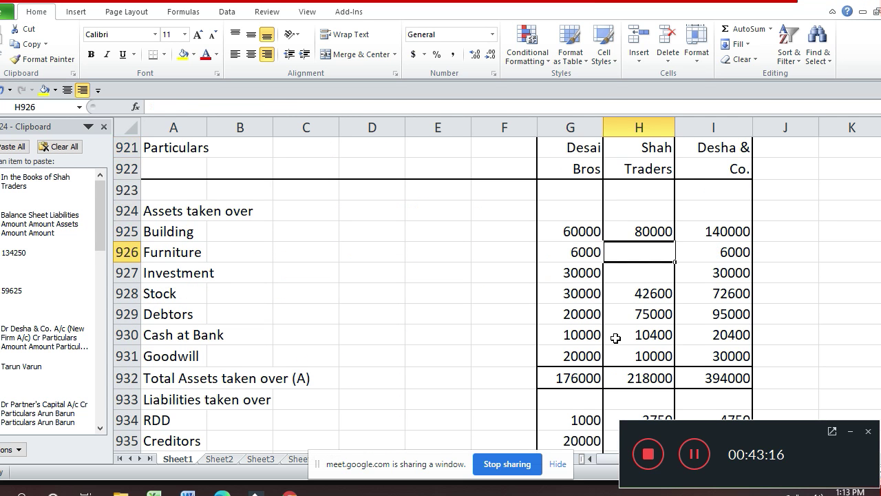
pyautogui.press('Down')
pyautogui.press('Down')
pyautogui.press('Down')
pyautogui.press('Down')
pyautogui.press('Down')
pyautogui.press('Down')
pyautogui.press('Down')
pyautogui.press('Down')
pyautogui.press('Down')
pyautogui.press('Down')
pyautogui.press('Down')
pyautogui.press('Down')
pyautogui.press('Down')
pyautogui.press('Down')
pyautogui.press('Down')
pyautogui.press('Down')
pyautogui.press('Down')
pyautogui.press('Down')
pyautogui.press('Down')
pyautogui.press('Down')
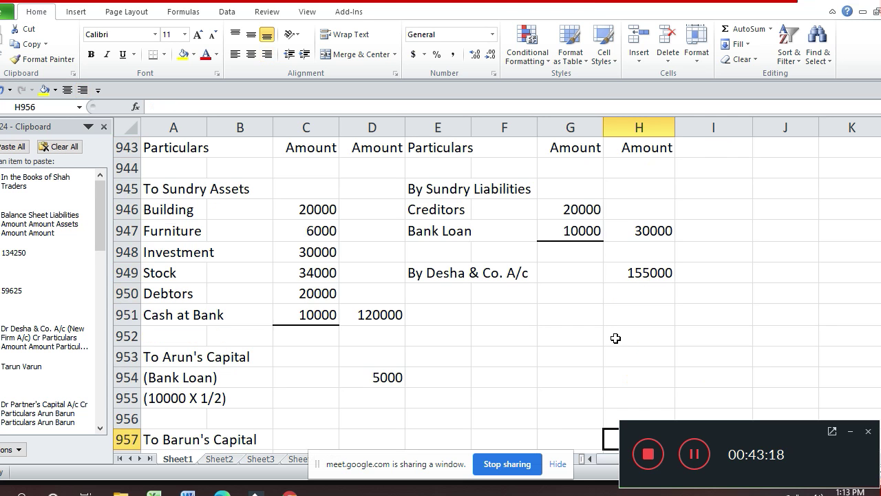
pyautogui.press('Down')
pyautogui.press('Down')
pyautogui.press('Down')
pyautogui.press('Down')
pyautogui.press('Down')
pyautogui.press('Down')
pyautogui.press('Down')
pyautogui.press('Down')
pyautogui.press('Down')
pyautogui.press('Down')
pyautogui.press('Down')
pyautogui.press('Down')
pyautogui.press('Down')
pyautogui.press('Down')
pyautogui.press('Down')
pyautogui.press('Down')
pyautogui.press('Down')
pyautogui.press('Down')
pyautogui.press('Down')
pyautogui.press('Down')
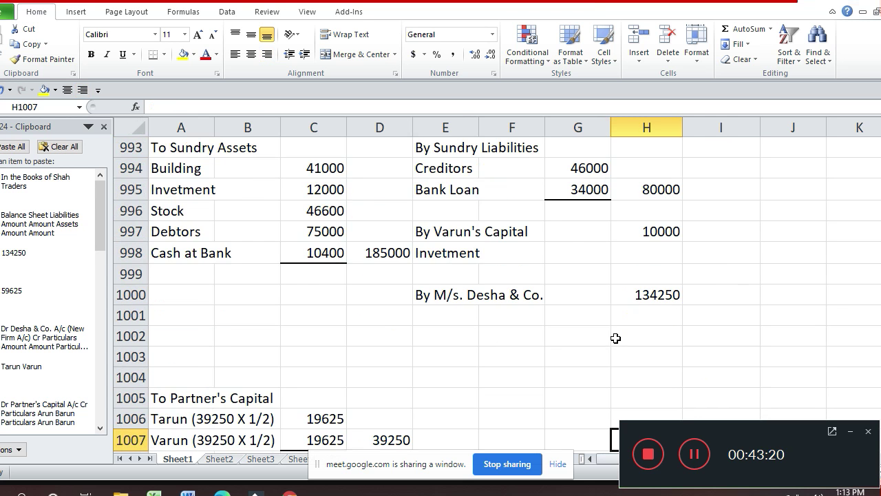
pyautogui.press('Down')
pyautogui.press('Down')
pyautogui.press('Down')
pyautogui.press('Down')
pyautogui.press('Down')
pyautogui.press('Down')
pyautogui.press('Down')
pyautogui.press('Down')
pyautogui.press('Down')
pyautogui.press('Down')
pyautogui.press('Down')
pyautogui.press('Down')
pyautogui.press('Down')
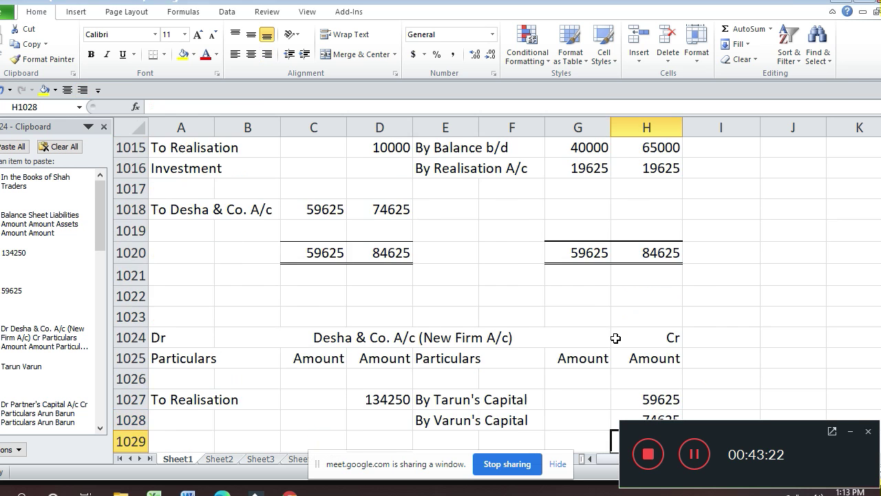
pyautogui.press('Down')
pyautogui.press('Down')
pyautogui.press('Down')
pyautogui.press('Down')
pyautogui.press('Down')
pyautogui.press('Down')
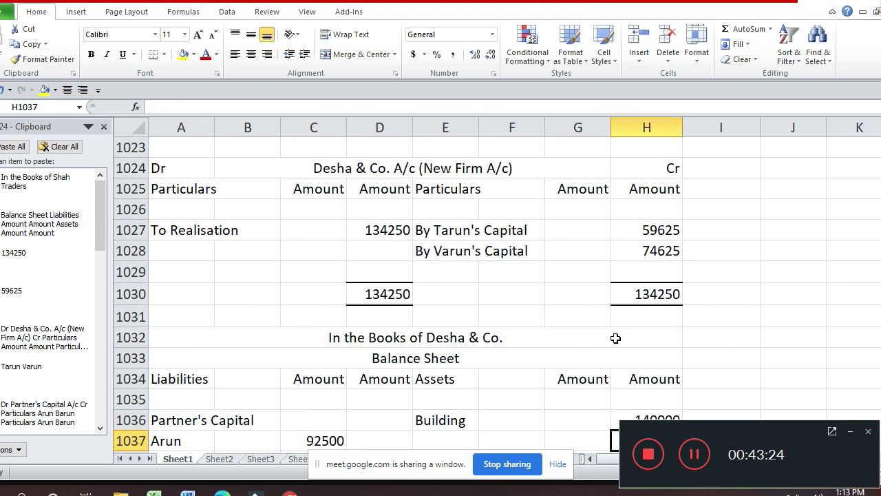
# - Add Furniture at 6000 below Building in the Balance Sheet assets
pyautogui.press('Left')
pyautogui.press('Left')
pyautogui.press('Left')
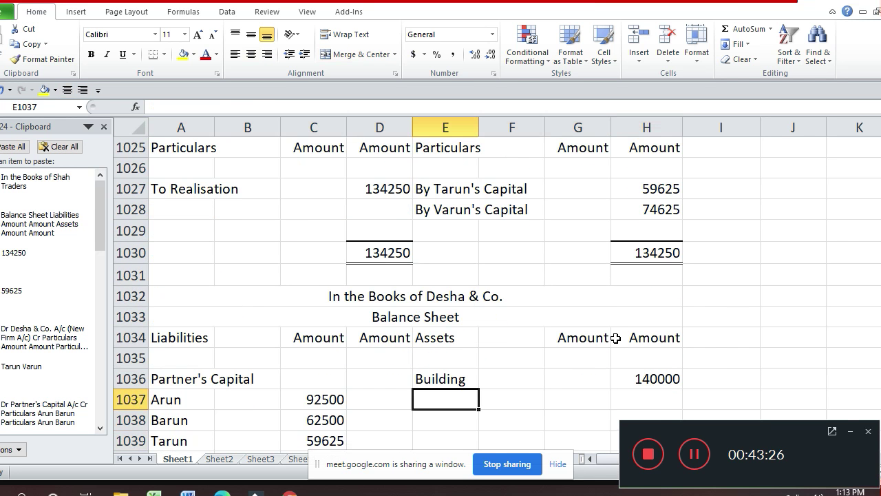
pyautogui.write('Furn')
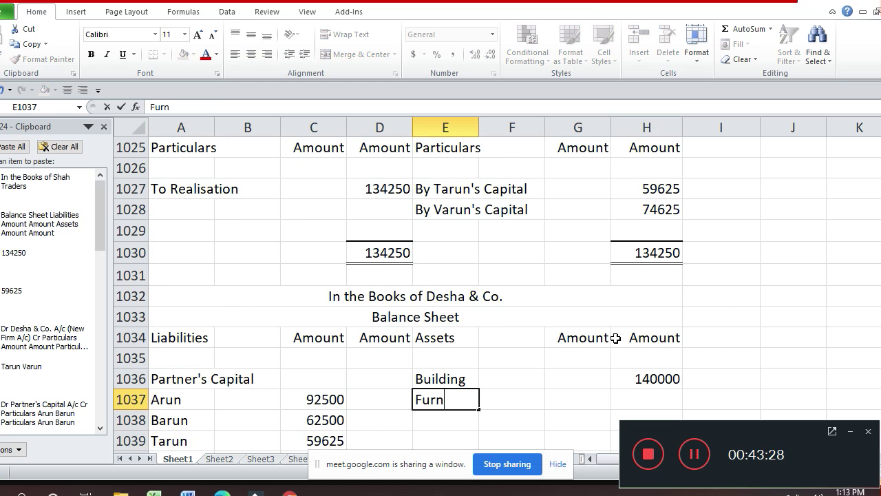
pyautogui.write('iture')
pyautogui.press('Return')
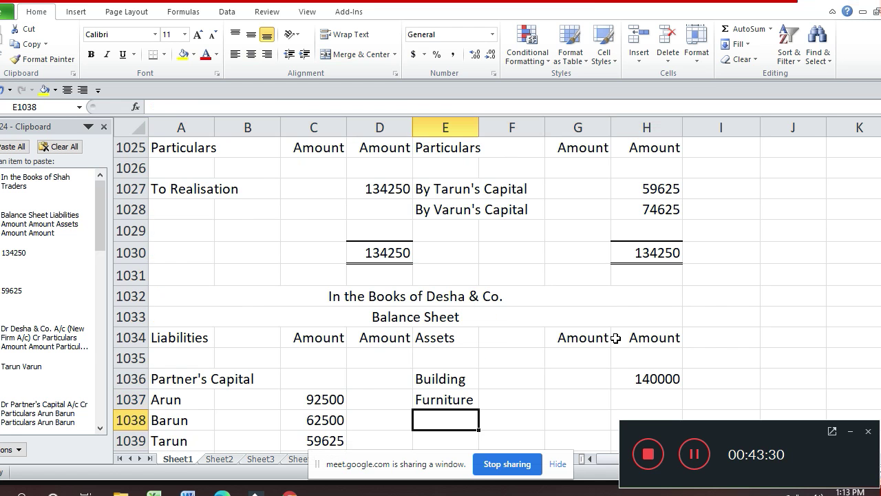
pyautogui.press('Up')
pyautogui.press('Right')
pyautogui.press('Right')
pyautogui.press('Right')
pyautogui.write('60000')
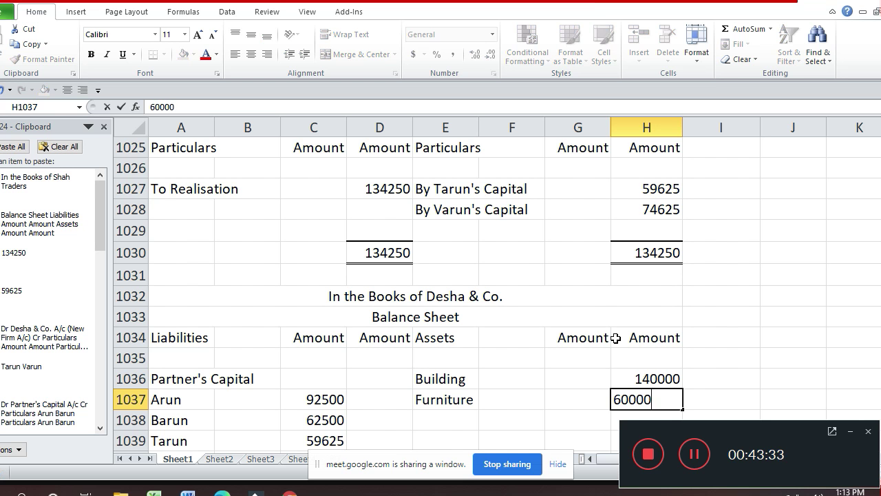
pyautogui.press('BackSpace')
pyautogui.press('Return')
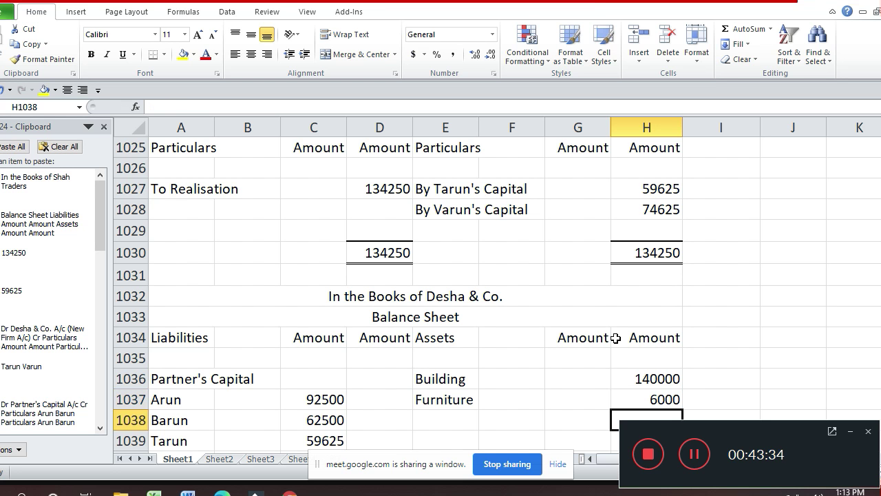
# - Add Investment at 30000 below Furniture in the assets
pyautogui.write('30000')
pyautogui.press('Return')
pyautogui.press('Return')
pyautogui.press('Return')
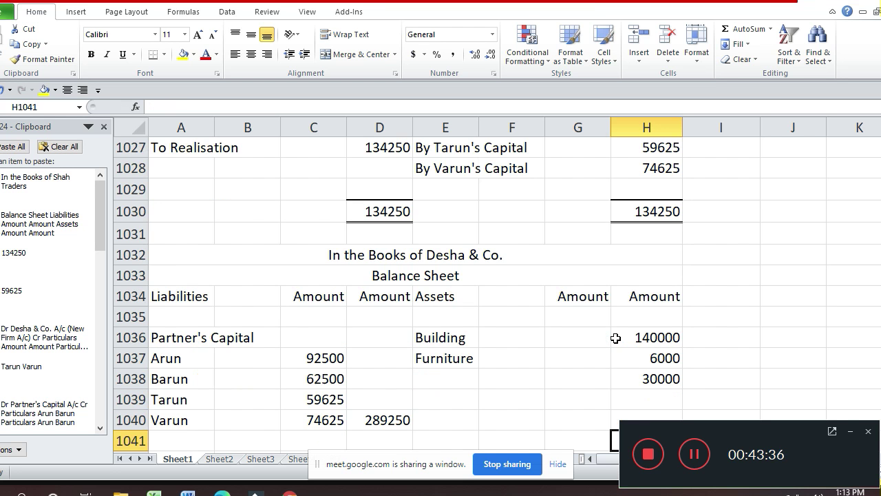
pyautogui.press('Down')
pyautogui.press('Down')
pyautogui.press('Down')
pyautogui.press('Down')
pyautogui.press('Down')
pyautogui.press('Down')
pyautogui.press('Up')
pyautogui.press('Up')
pyautogui.press('Up')
pyautogui.press('Up')
pyautogui.press('Up')
pyautogui.press('Up')
pyautogui.press('Up')
pyautogui.press('Up')
pyautogui.press('Up')
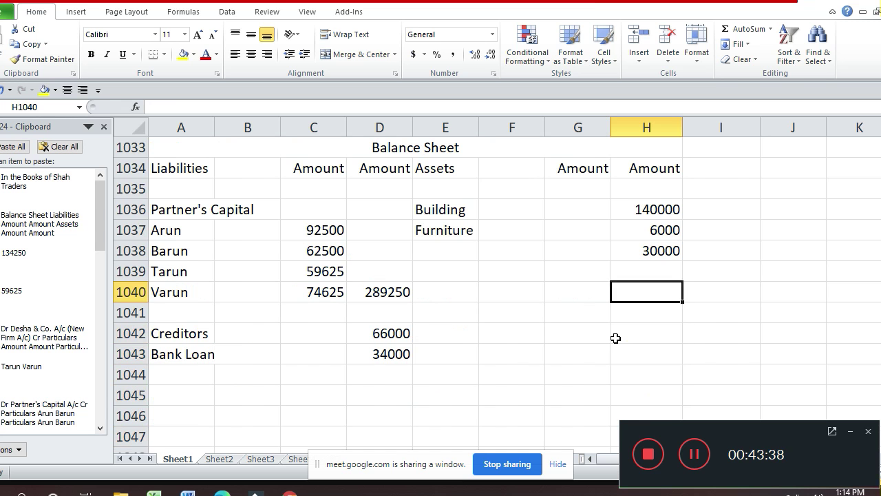
pyautogui.press('Left')
pyautogui.press('Left')
pyautogui.press('Left')
pyautogui.write('I')
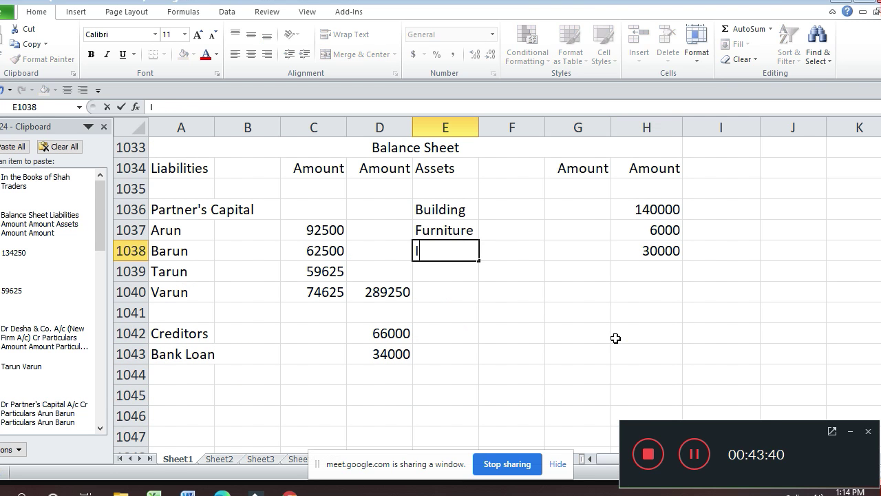
pyautogui.write('nvestme')
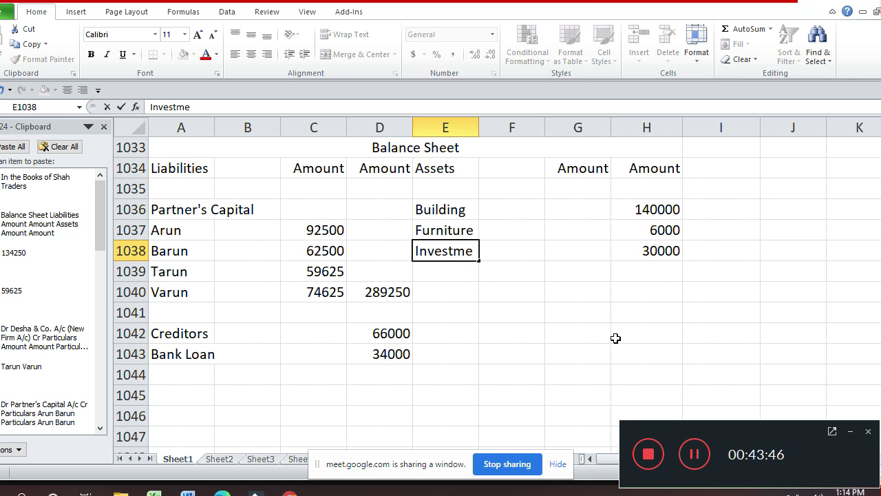
pyautogui.write('nt')
pyautogui.press('Return')
pyautogui.press('Up')
pyautogui.press('Up')
pyautogui.press('Up')
pyautogui.press('Up')
pyautogui.press('Up')
pyautogui.press('Up')
pyautogui.press('Up')
pyautogui.press('Up')
pyautogui.press('Up')
pyautogui.press('Up')
pyautogui.press('Up')
pyautogui.press('Up')
pyautogui.press('Up')
pyautogui.press('Up')
pyautogui.press('Up')
pyautogui.press('Up')
pyautogui.press('Up')
pyautogui.press('Up')
pyautogui.press('Up')
pyautogui.press('Up')
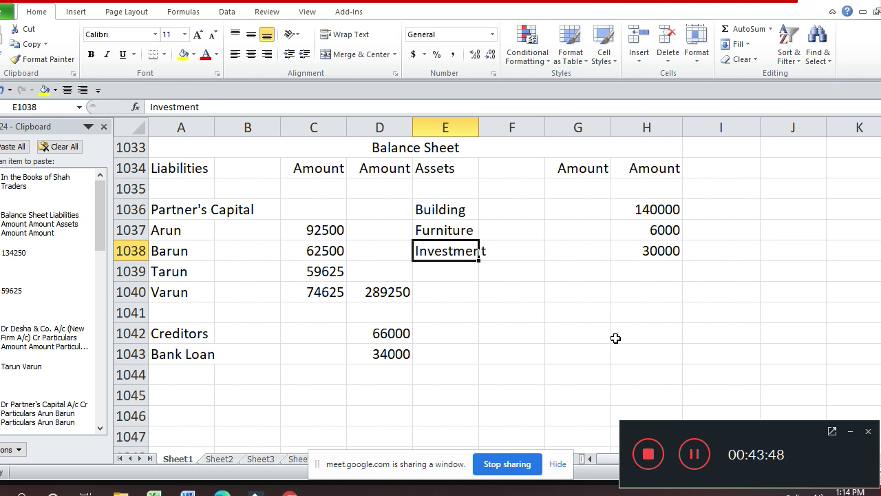
# - Review the Calculation of Purchase Consideration table, then return to the Desha & Co. Balance Sheet
pyautogui.press('Up')
pyautogui.press('Up')
pyautogui.press('Up')
pyautogui.press('Up')
pyautogui.press('Up')
pyautogui.press('Up')
pyautogui.press('Up')
pyautogui.press('Up')
pyautogui.press('Up')
pyautogui.press('Up')
pyautogui.press('Up')
pyautogui.press('Up')
pyautogui.press('Up')
pyautogui.press('Up')
pyautogui.press('Up')
pyautogui.press('Up')
pyautogui.press('Up')
pyautogui.press('Up')
pyautogui.press('Up')
pyautogui.press('Up')
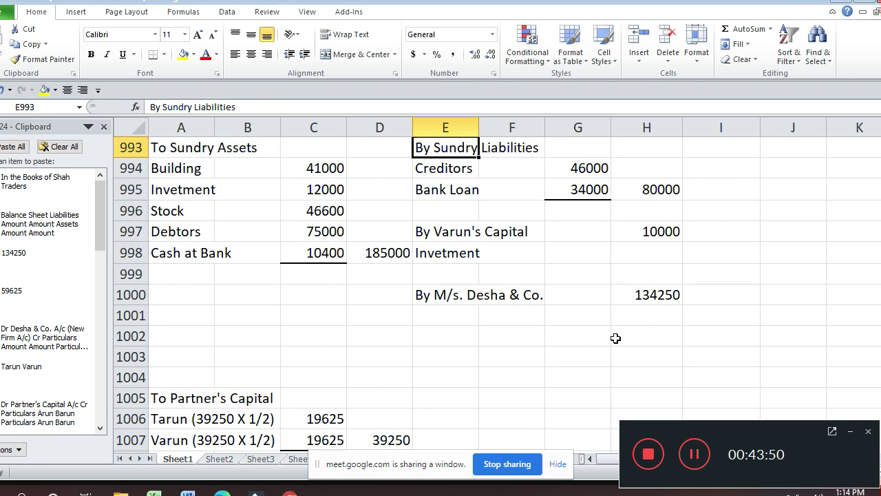
pyautogui.press('Up')
pyautogui.press('Up')
pyautogui.press('Up')
pyautogui.press('Up')
pyautogui.press('Up')
pyautogui.press('Up')
pyautogui.press('Up')
pyautogui.press('Up')
pyautogui.press('Up')
pyautogui.press('Up')
pyautogui.press('Up')
pyautogui.press('Up')
pyautogui.press('Up')
pyautogui.press('Up')
pyautogui.press('Up')
pyautogui.press('Up')
pyautogui.press('Up')
pyautogui.press('Up')
pyautogui.press('Up')
pyautogui.press('Up')
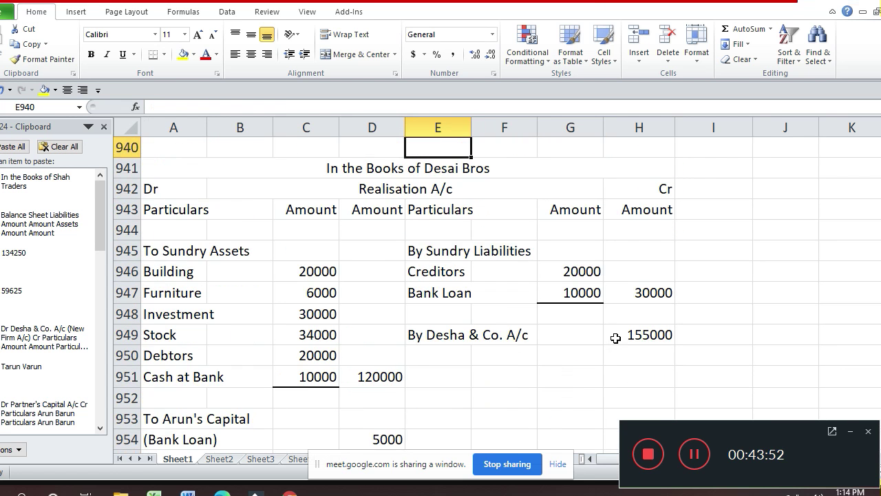
pyautogui.press('Up')
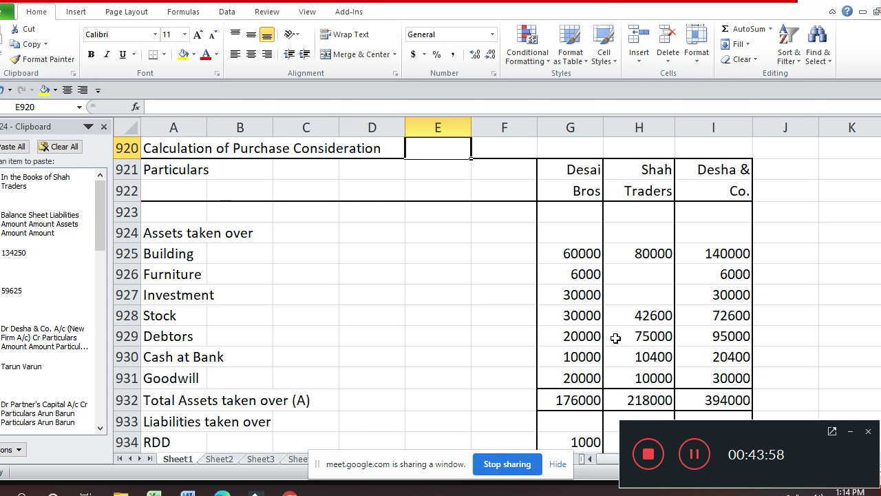
pyautogui.press('Down')
pyautogui.press('Down')
pyautogui.press('Down')
pyautogui.press('Down')
pyautogui.press('Down')
pyautogui.press('Down')
pyautogui.press('Down')
pyautogui.press('Down')
pyautogui.press('Down')
pyautogui.press('Down')
pyautogui.press('Down')
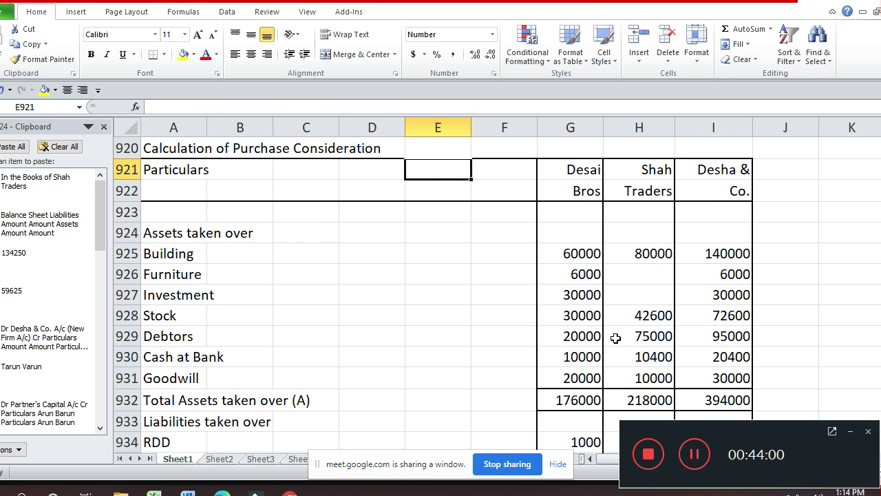
pyautogui.press('Down')
pyautogui.press('Down')
pyautogui.press('Down')
pyautogui.press('Down')
pyautogui.press('Down')
pyautogui.press('Down')
pyautogui.press('Down')
pyautogui.press('Down')
pyautogui.press('Down')
pyautogui.press('Down')
pyautogui.press('Down')
pyautogui.press('Down')
pyautogui.press('Down')
pyautogui.press('Down')
pyautogui.press('Down')
pyautogui.press('Down')
pyautogui.press('Down')
pyautogui.press('Down')
pyautogui.press('Down')
pyautogui.press('Down')
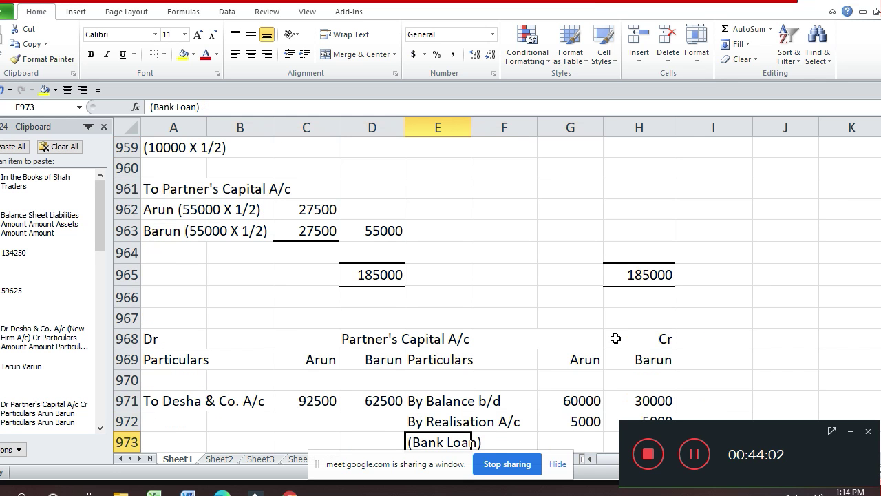
pyautogui.press('Down')
pyautogui.press('Down')
pyautogui.press('Down')
pyautogui.press('Down')
pyautogui.press('Down')
pyautogui.press('Down')
pyautogui.press('Down')
pyautogui.press('Down')
pyautogui.press('Down')
pyautogui.press('Down')
pyautogui.press('Down')
pyautogui.press('Down')
pyautogui.press('Down')
pyautogui.press('Down')
pyautogui.press('Down')
pyautogui.press('Down')
pyautogui.press('Down')
pyautogui.press('Down')
pyautogui.press('Down')
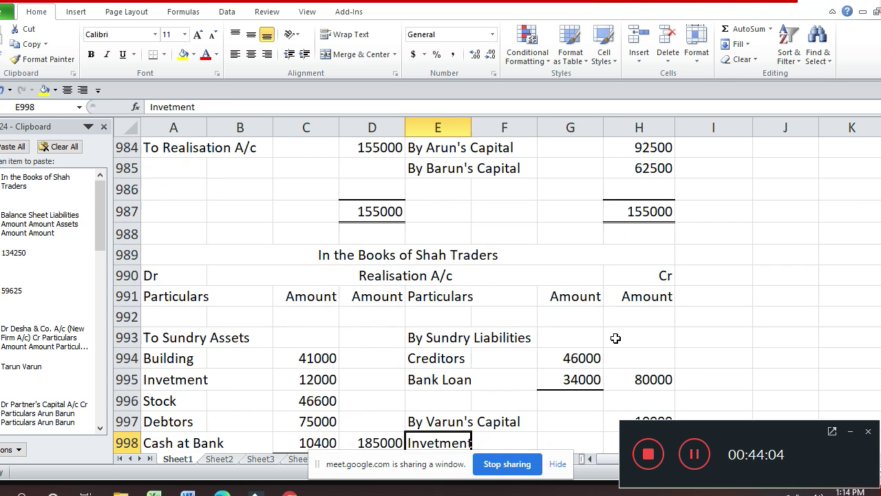
pyautogui.press('Down')
pyautogui.press('Down')
pyautogui.press('Down')
pyautogui.press('Down')
pyautogui.press('Down')
pyautogui.press('Down')
pyautogui.press('Down')
pyautogui.press('Down')
pyautogui.press('Down')
pyautogui.press('Down')
pyautogui.press('Down')
pyautogui.press('Down')
pyautogui.press('Down')
pyautogui.press('Down')
pyautogui.press('Down')
pyautogui.press('Down')
pyautogui.press('Down')
pyautogui.press('Down')
pyautogui.press('Down')
pyautogui.press('Down')
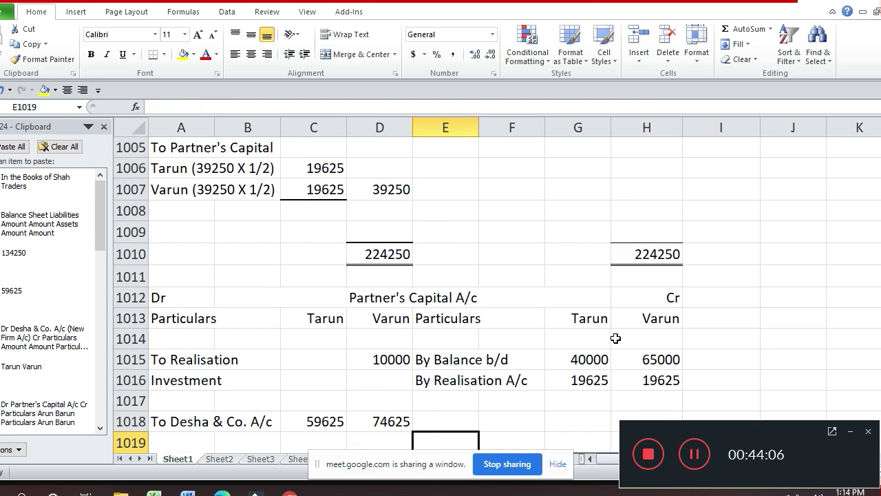
pyautogui.press('Down')
pyautogui.press('Down')
pyautogui.press('Down')
pyautogui.press('Down')
pyautogui.press('Down')
pyautogui.press('Down')
pyautogui.press('Down')
pyautogui.press('Down')
pyautogui.press('Down')
pyautogui.press('Down')
pyautogui.press('Down')
pyautogui.press('Down')
pyautogui.press('Down')
pyautogui.press('Down')
pyautogui.press('Down')
pyautogui.press('Down')
pyautogui.press('Down')
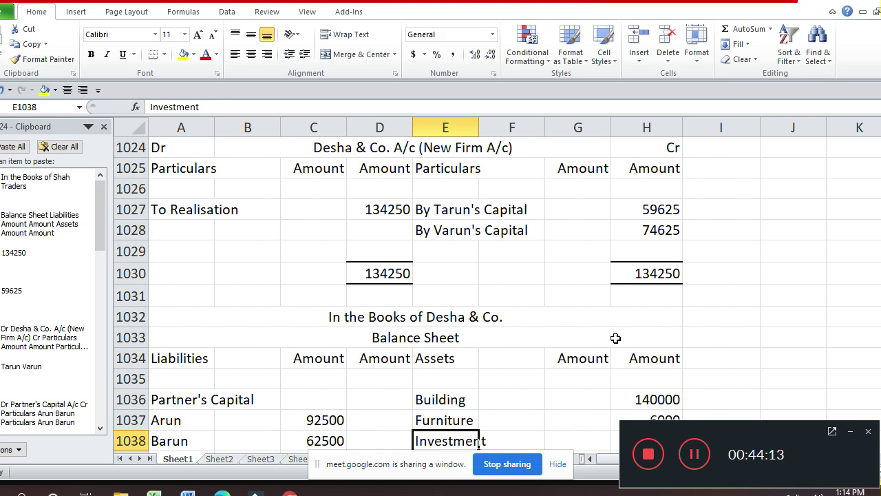
# - Add Stock at 72600 in E1039 and H1039, below Investment
pyautogui.press('Down')
pyautogui.scroll(-2, 616, 338)
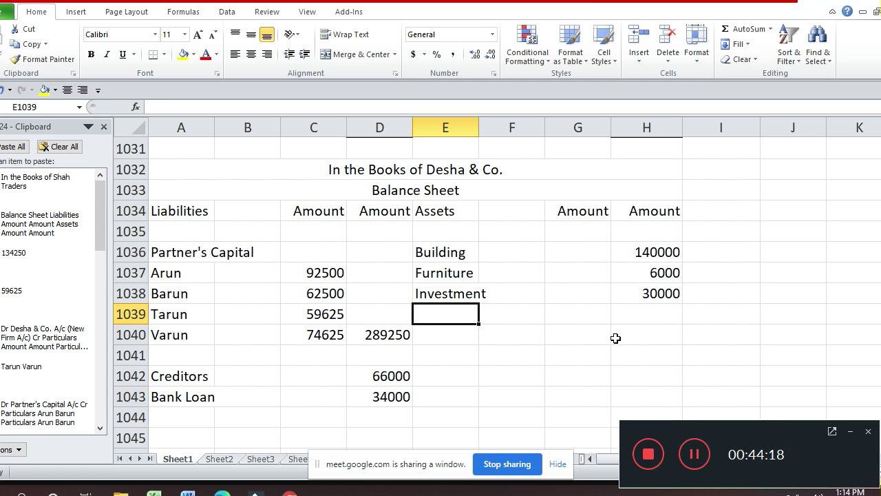
pyautogui.write('Stock')
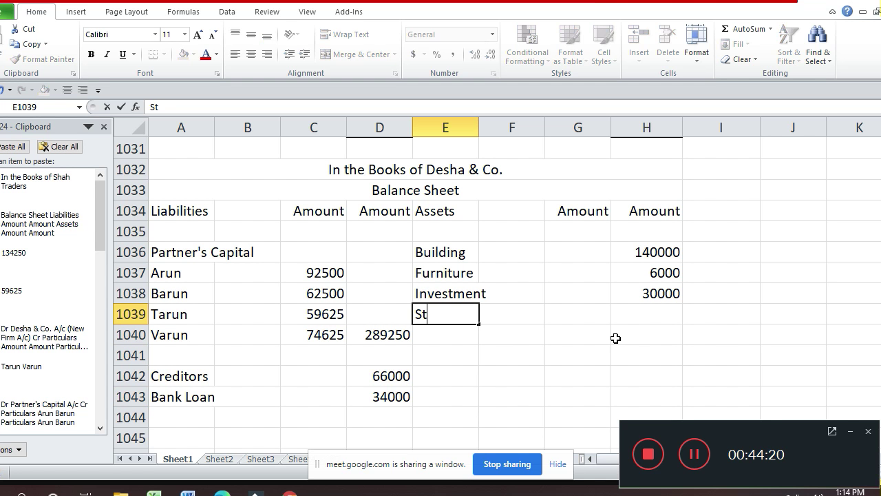
pyautogui.press('Return')
pyautogui.press('Up')
pyautogui.press('Right')
pyautogui.press('Right')
pyautogui.press('Right')
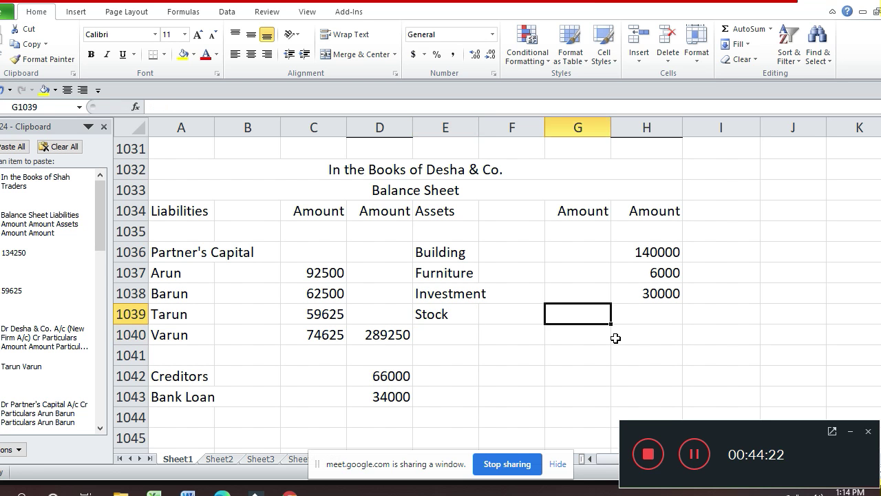
pyautogui.write('72600')
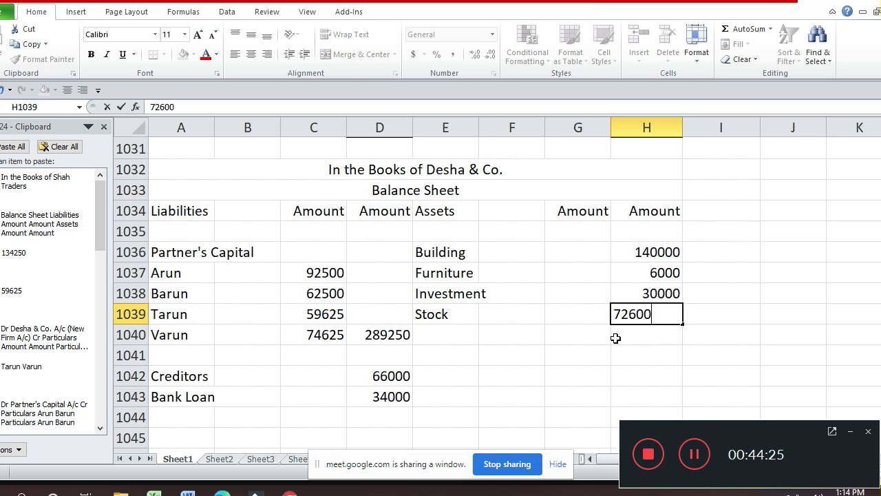
pyautogui.press('Return')
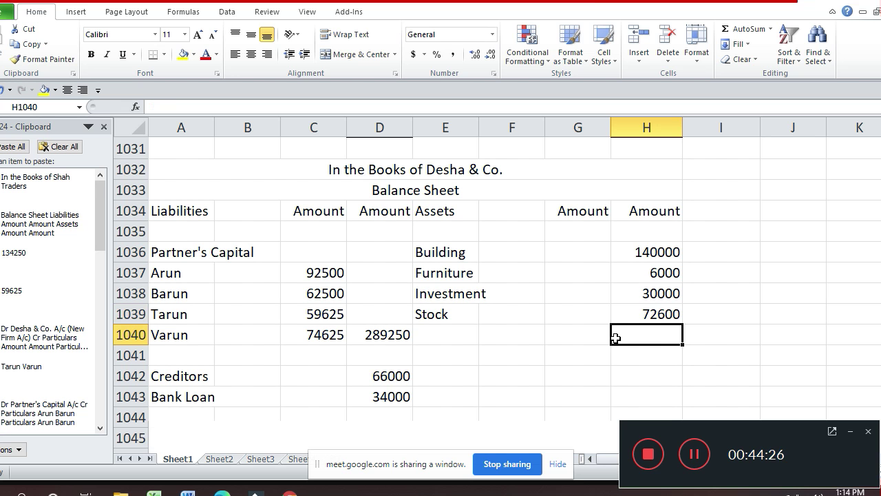
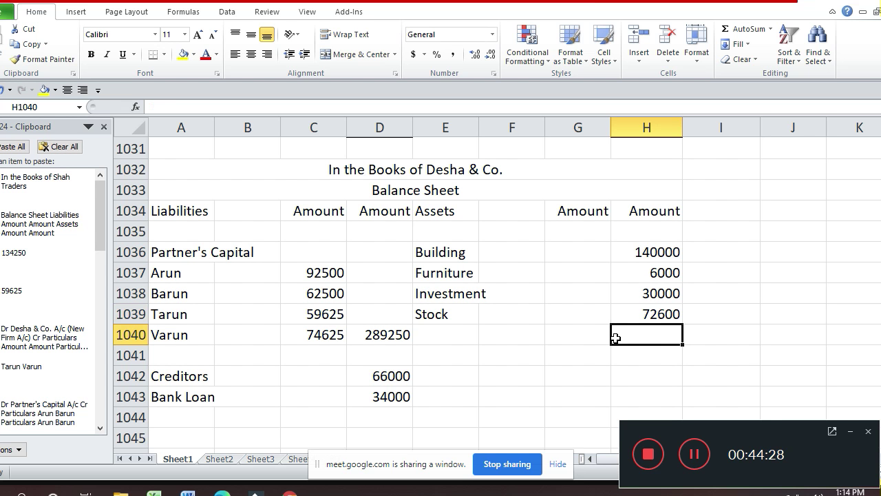
# - Enter the asset label 'Debtors' in E1040 below Stock
pyautogui.press('Left')
pyautogui.press('Left')
pyautogui.press('Left')
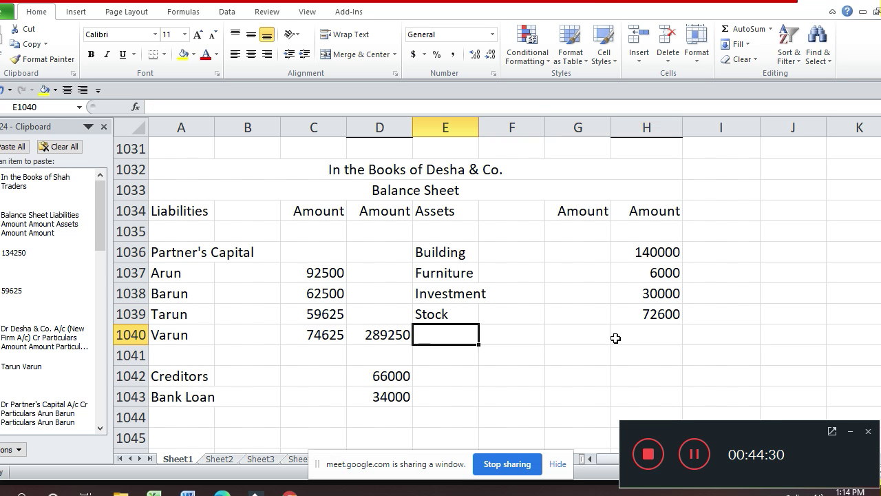
pyautogui.write('De')
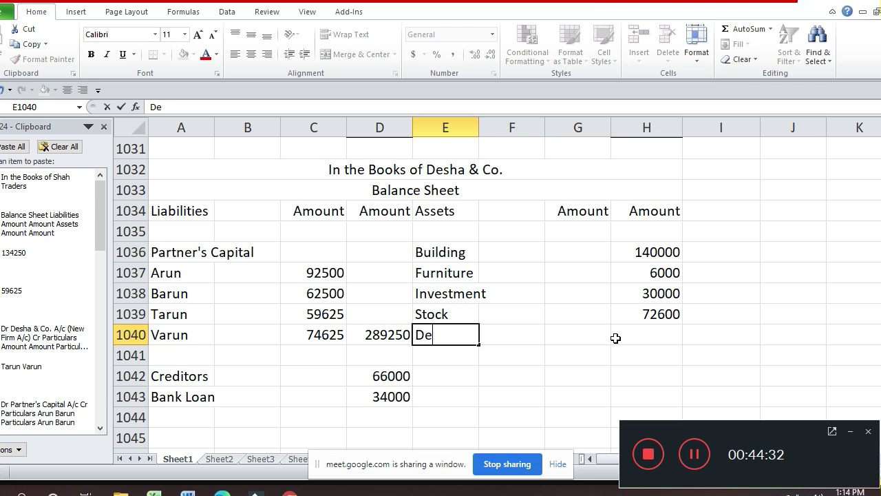
pyautogui.write('btors')
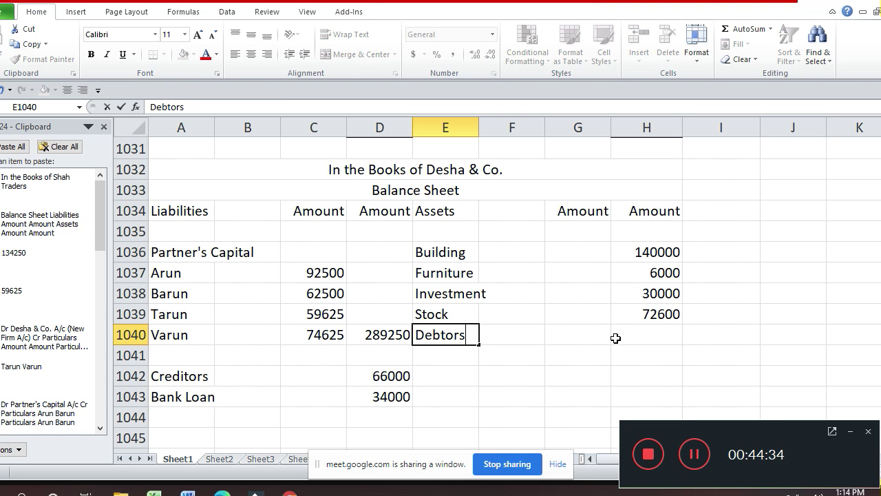
pyautogui.press('Return')
# - Review the earlier workings up to the assets taken over figures, then return to the balance sheet
pyautogui.press('Up')
pyautogui.press('Up')
pyautogui.press('Up')
pyautogui.press('Up')
pyautogui.press('Up')
pyautogui.press('Up')
pyautogui.press('Up')
pyautogui.press('Up')
pyautogui.press('Up')
pyautogui.press('Up')
pyautogui.press('Up')
pyautogui.press('Up')
pyautogui.press('Up')
pyautogui.press('Up')
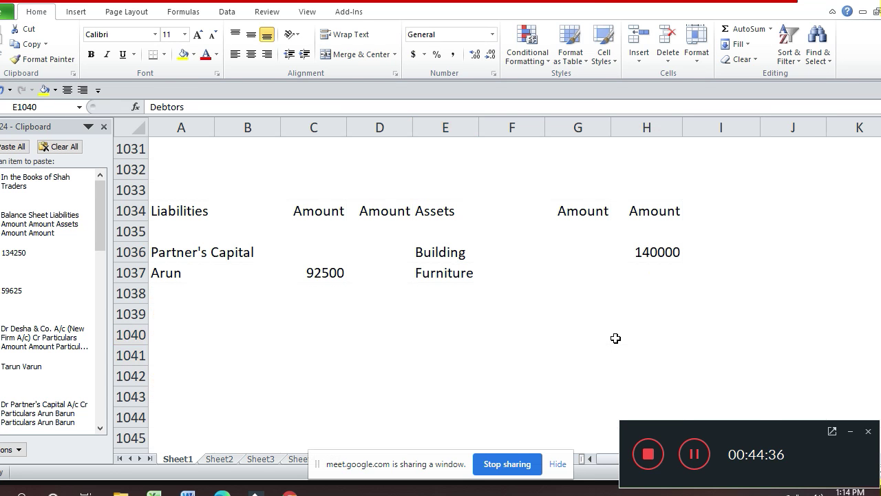
pyautogui.press('Up')
pyautogui.press('Up')
pyautogui.press('Up')
pyautogui.press('Up')
pyautogui.press('Up')
pyautogui.press('Up')
pyautogui.press('Up')
pyautogui.press('Up')
pyautogui.press('Up')
pyautogui.press('Up')
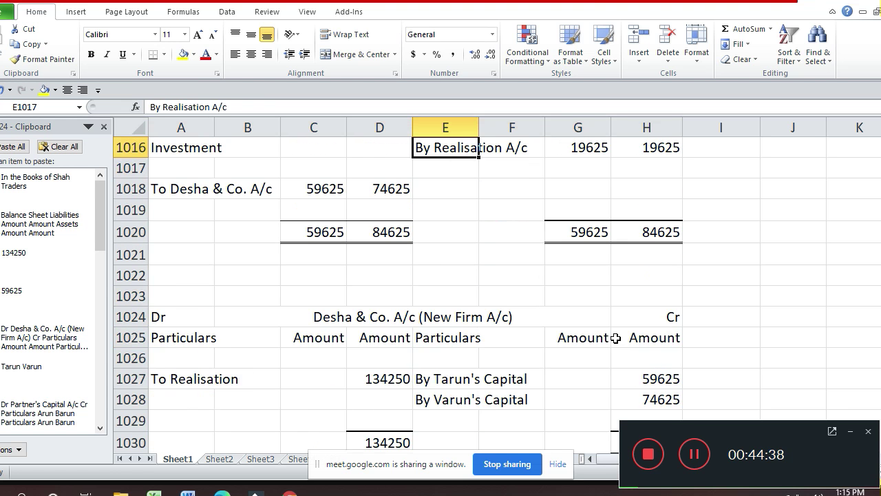
pyautogui.press('Up')
pyautogui.press('Up')
pyautogui.press('Up')
pyautogui.press('Up')
pyautogui.press('Up')
pyautogui.press('Up')
pyautogui.press('Up')
pyautogui.press('Up')
pyautogui.press('Up')
pyautogui.press('Up')
pyautogui.press('Up')
pyautogui.press('Up')
pyautogui.press('Up')
pyautogui.press('Up')
pyautogui.press('Up')
pyautogui.press('Up')
pyautogui.press('Up')
pyautogui.press('Up')
pyautogui.press('Up')
pyautogui.press('Up')
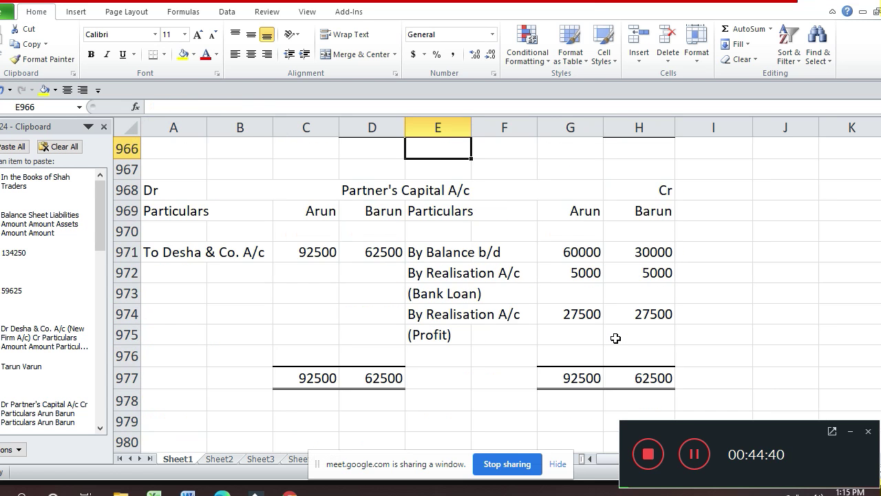
pyautogui.press('Up')
pyautogui.press('Up')
pyautogui.press('Up')
pyautogui.press('Up')
pyautogui.press('Up')
pyautogui.press('Up')
pyautogui.press('Up')
pyautogui.press('Up')
pyautogui.press('Up')
pyautogui.press('Up')
pyautogui.press('Up')
pyautogui.press('Up')
pyautogui.press('Up')
pyautogui.press('Up')
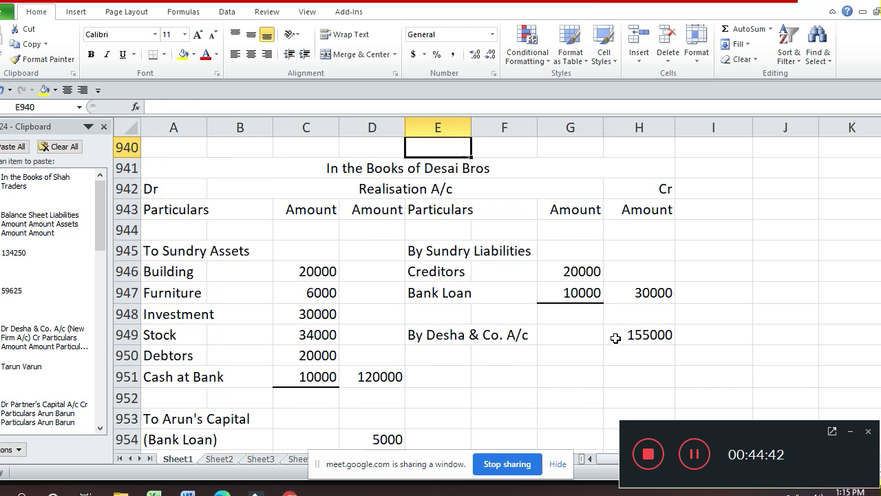
pyautogui.press('Up')
pyautogui.press('Up')
pyautogui.press('Up')
pyautogui.press('Up')
pyautogui.press('Up')
pyautogui.press('Up')
pyautogui.press('Up')
pyautogui.press('Up')
pyautogui.press('Up')
pyautogui.press('Up')
pyautogui.press('Up')
pyautogui.press('Up')
pyautogui.press('Up')
pyautogui.press('Up')
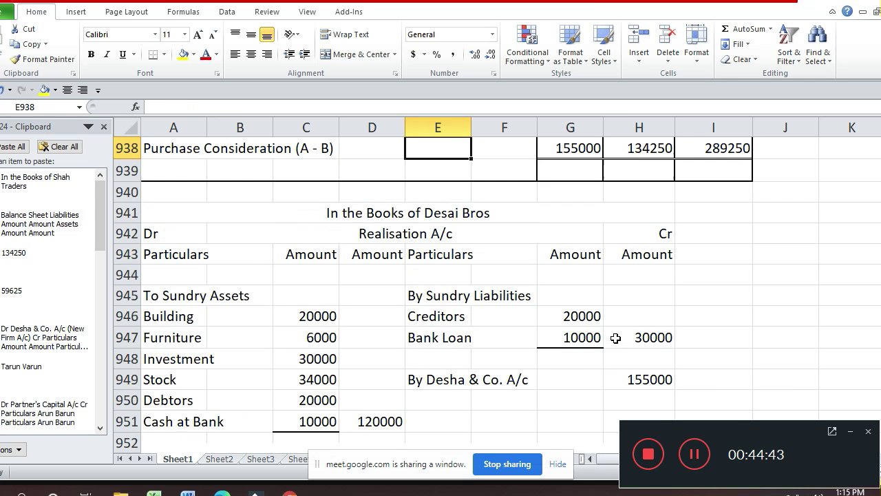
pyautogui.press('Down')
pyautogui.press('Down')
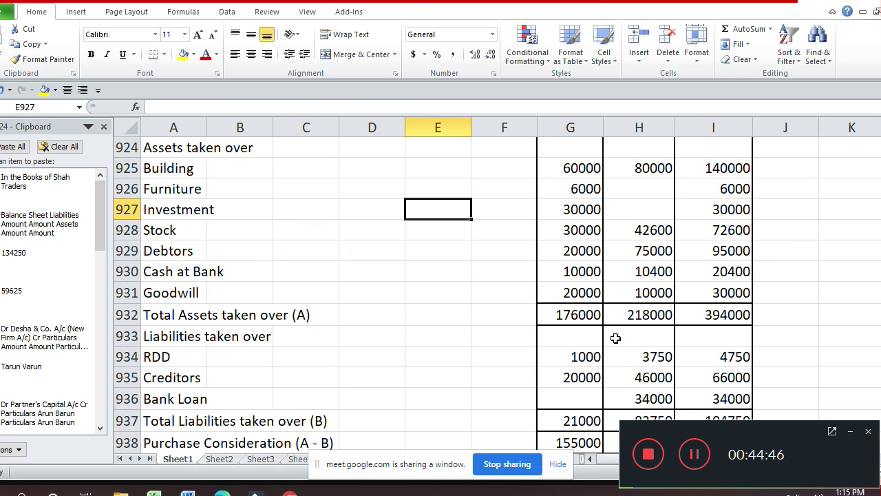
pyautogui.press('Down')
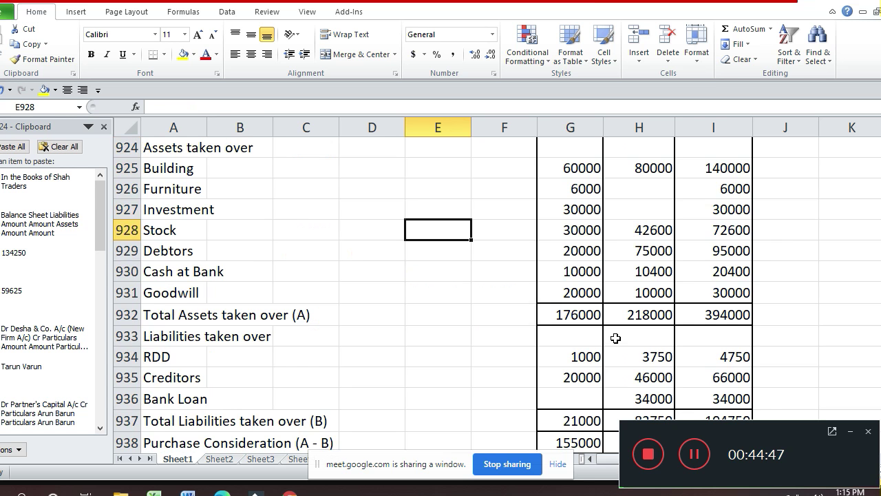
pyautogui.press('Down')
pyautogui.press('Down')
pyautogui.press('Down')
pyautogui.press('Down')
pyautogui.press('Down')
pyautogui.press('Down')
pyautogui.press('Down')
pyautogui.press('Down')
pyautogui.press('Down')
pyautogui.press('Down')
pyautogui.press('Down')
pyautogui.press('Down')
pyautogui.press('Down')
pyautogui.press('Down')
pyautogui.press('Down')
pyautogui.press('Down')
pyautogui.press('Down')
pyautogui.press('Down')
pyautogui.press('Down')
pyautogui.press('Down')
pyautogui.press('Down')
pyautogui.press('Down')
pyautogui.press('Down')
pyautogui.press('Down')
pyautogui.press('Down')
pyautogui.press('Down')
pyautogui.press('Down')
pyautogui.press('Down')
pyautogui.press('Down')
pyautogui.press('Down')
pyautogui.press('Down')
pyautogui.press('Down')
pyautogui.press('Down')
pyautogui.press('Down')
pyautogui.press('Down')
pyautogui.press('Down')
pyautogui.press('Down')
pyautogui.press('Down')
pyautogui.press('Down')
pyautogui.press('Down')
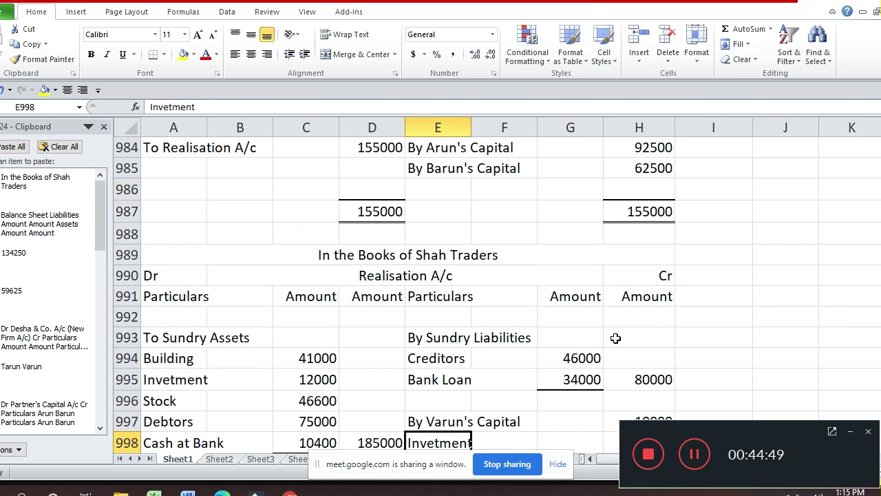
pyautogui.press('Down')
pyautogui.press('Down')
pyautogui.press('Down')
pyautogui.press('Down')
pyautogui.press('Down')
pyautogui.press('Down')
pyautogui.press('Down')
pyautogui.press('Down')
pyautogui.press('Down')
pyautogui.press('Down')
pyautogui.press('Down')
pyautogui.press('Down')
pyautogui.press('Down')
pyautogui.press('Down')
pyautogui.press('Down')
pyautogui.press('Down')
pyautogui.press('Down')
pyautogui.press('Down')
pyautogui.press('Down')
pyautogui.press('Down')
pyautogui.press('Down')
pyautogui.press('Down')
pyautogui.press('Down')
pyautogui.press('Down')
pyautogui.press('Down')
pyautogui.press('Down')
pyautogui.press('Down')
pyautogui.press('Down')
pyautogui.press('Down')
pyautogui.press('Down')
pyautogui.press('Down')
pyautogui.press('Down')
pyautogui.press('Down')
pyautogui.press('Down')
pyautogui.press('Down')
pyautogui.press('Down')
pyautogui.press('Down')
pyautogui.press('Down')
pyautogui.press('Down')
pyautogui.press('Down')
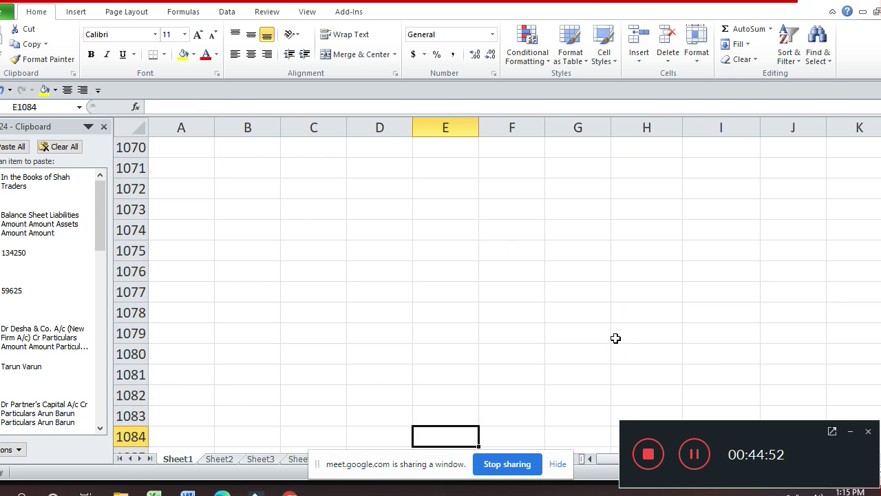
pyautogui.press('Down')
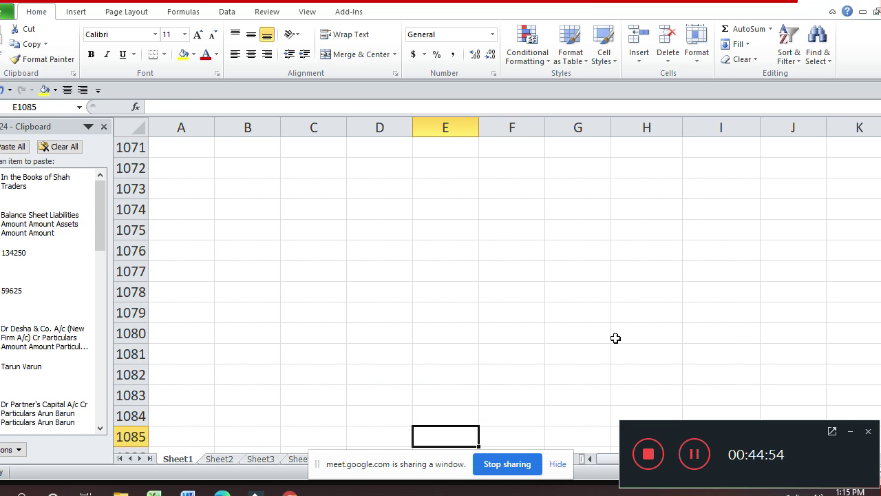
pyautogui.press('Up')
pyautogui.press('Up')
pyautogui.press('Up')
pyautogui.press('Up')
pyautogui.press('Up')
pyautogui.press('Up')
pyautogui.press('Up')
pyautogui.press('Up')
pyautogui.press('Up')
pyautogui.press('Up')
pyautogui.press('Up')
pyautogui.press('Up')
pyautogui.press('Up')
pyautogui.press('Up')
pyautogui.press('Up')
pyautogui.press('Up')
pyautogui.press('Up')
pyautogui.press('Up')
pyautogui.press('Up')
pyautogui.press('Up')
pyautogui.press('Up')
pyautogui.press('Up')
pyautogui.press('Up')
pyautogui.press('Up')
pyautogui.press('Up')
pyautogui.press('Up')
pyautogui.press('Up')
pyautogui.press('Up')
pyautogui.press('Up')
pyautogui.press('Up')
pyautogui.press('Up')
pyautogui.press('Up')
pyautogui.press('Up')
pyautogui.press('Up')
pyautogui.press('Up')
pyautogui.press('Up')
pyautogui.press('Up')
pyautogui.press('Up')
pyautogui.press('Up')
pyautogui.press('Up')
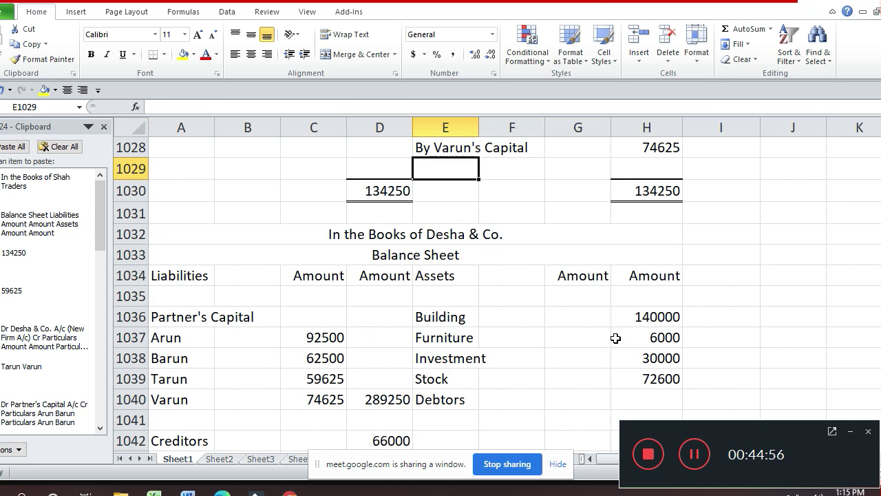
# - Enter the Debtors amount 95000 in the inner column G1040, correcting a misplaced entry
pyautogui.press('Down')
pyautogui.press('Down')
pyautogui.press('Down')
pyautogui.press('Down')
pyautogui.press('Down')
pyautogui.press('Down')
pyautogui.press('Down')
pyautogui.press('Down')
pyautogui.press('Down')
pyautogui.press('Down')
pyautogui.press('Down')
pyautogui.press('Down')
pyautogui.press('Up')
pyautogui.press('Right')
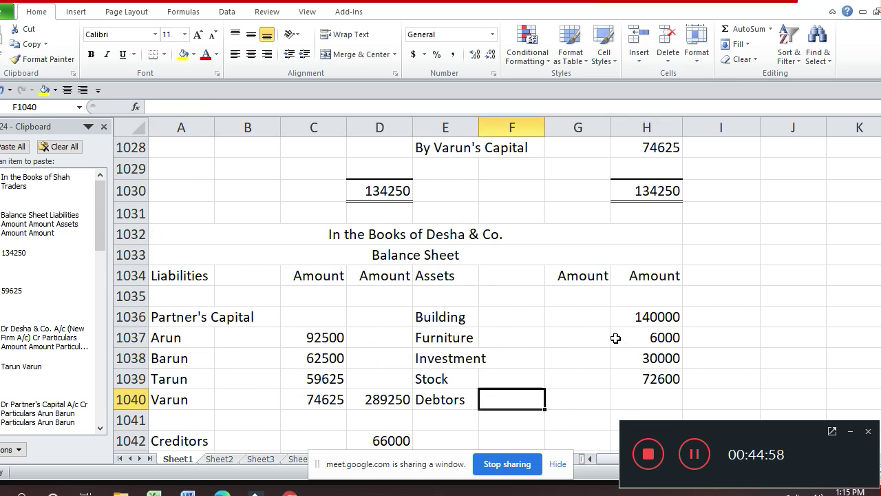
pyautogui.press('Right')
pyautogui.press('Right')
pyautogui.write('95000')
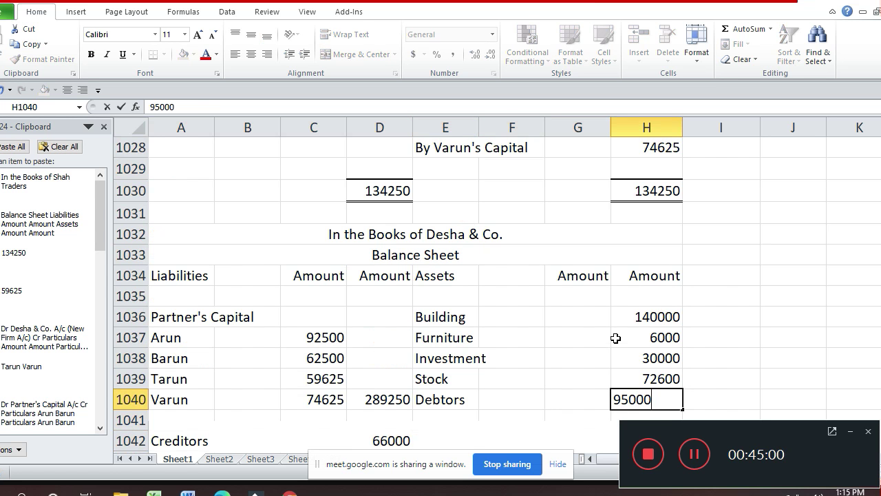
pyautogui.press('Return')
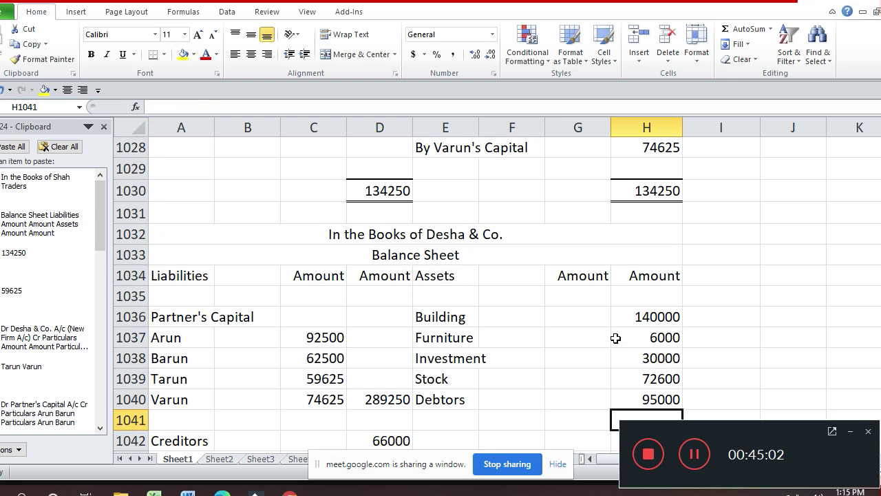
pyautogui.write('0')
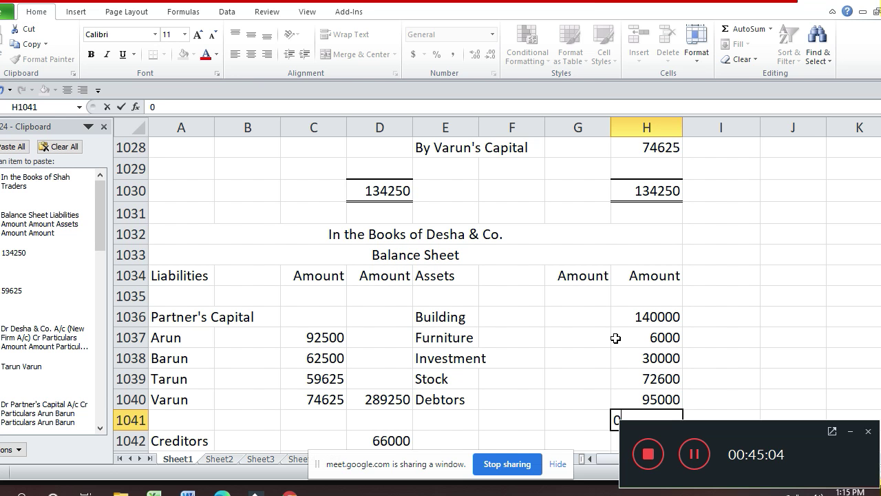
pyautogui.press('Return')
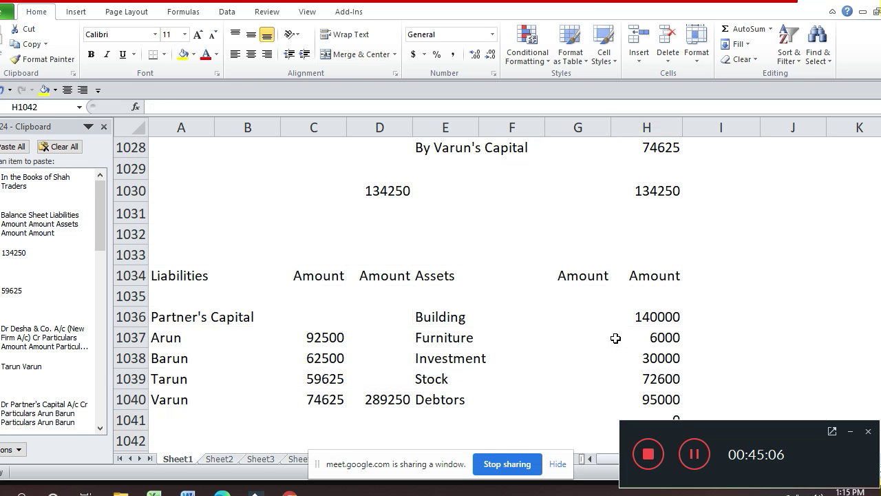
pyautogui.press('Up')
pyautogui.press('Up')
pyautogui.press('Delete')
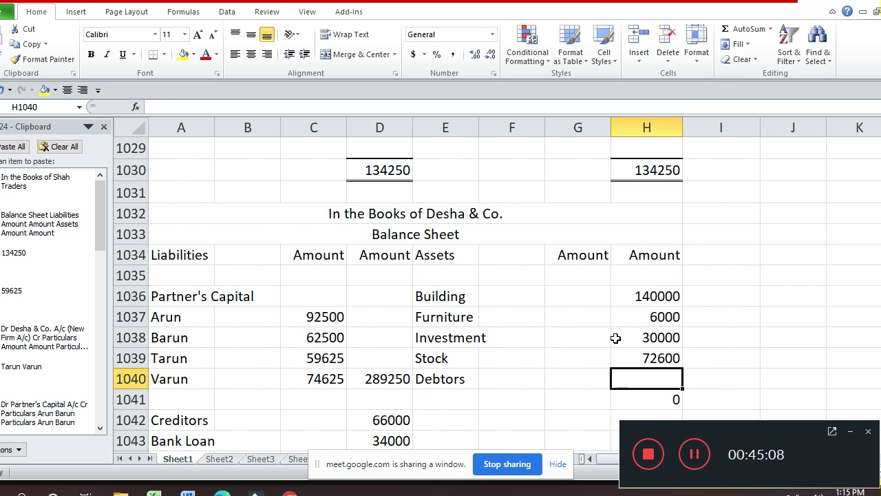
pyautogui.press('Left')
pyautogui.write('95')
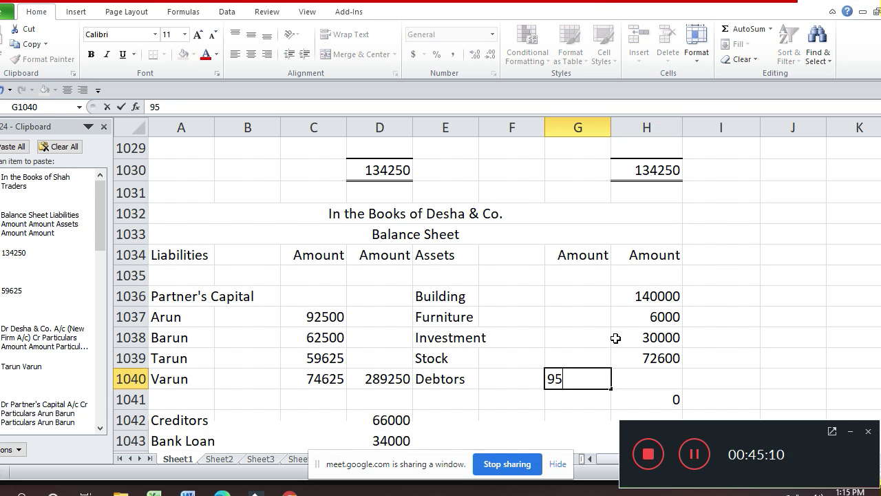
pyautogui.write('000')
pyautogui.press('Return')
# - Add a 'Less RDD' row with 4750 in G1041
pyautogui.press('Left')
pyautogui.press('Left')
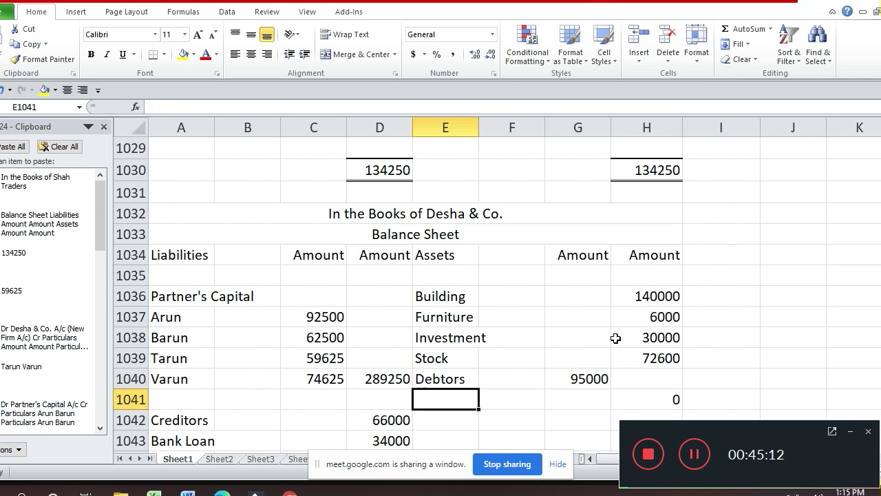
pyautogui.press('Left')
pyautogui.press('Left')
pyautogui.press('Right')
pyautogui.press('Right')
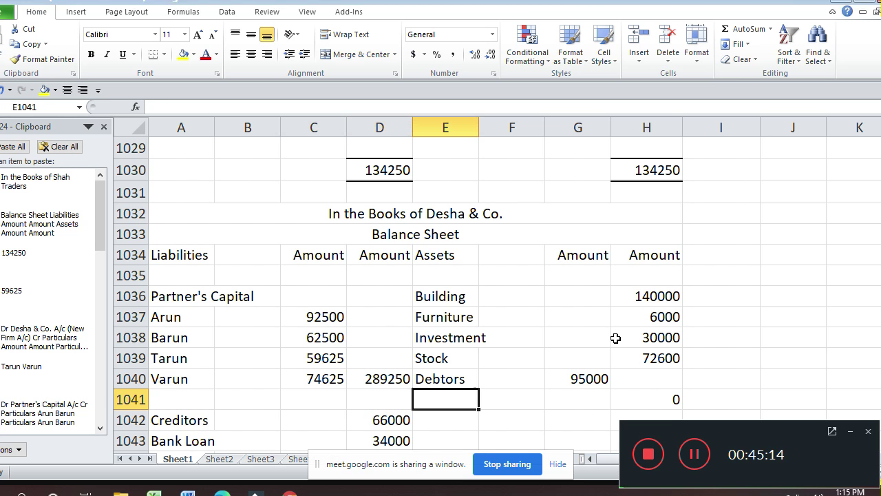
pyautogui.write('Less')
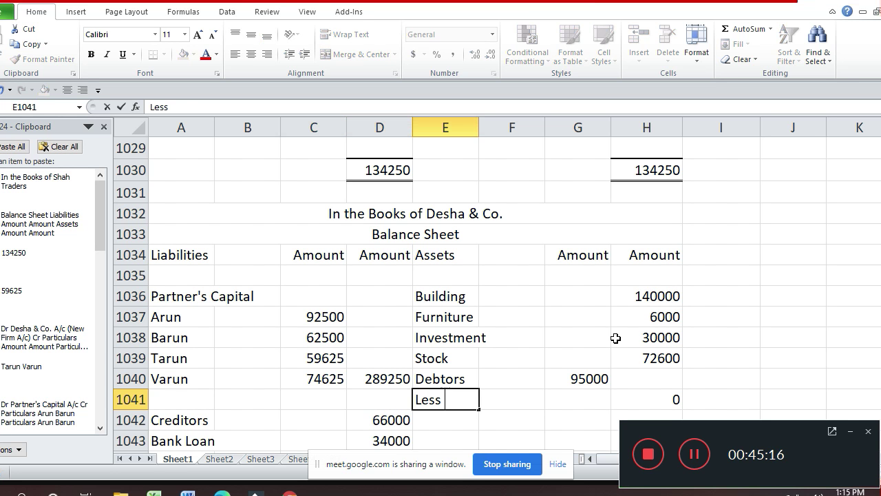
pyautogui.write(' RDD')
pyautogui.press('Return')
pyautogui.press('Up')
pyautogui.press('Right')
pyautogui.press('Right')
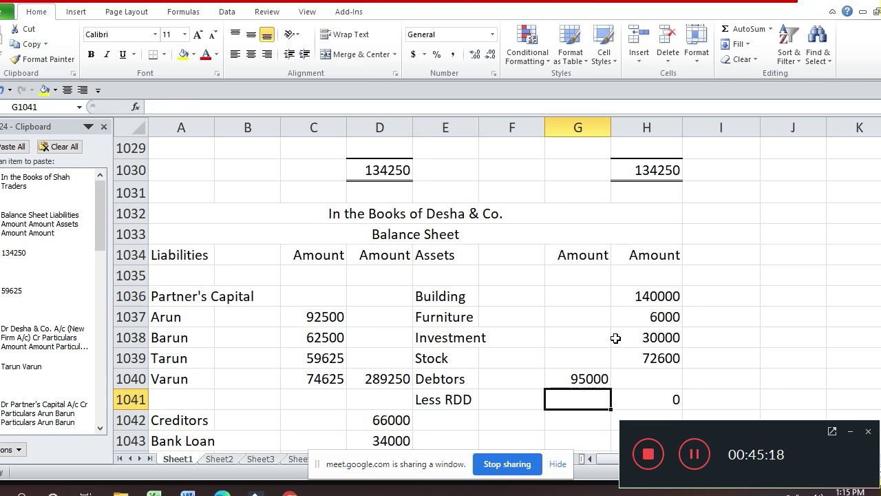
pyautogui.write('4750')
pyautogui.press('Return')
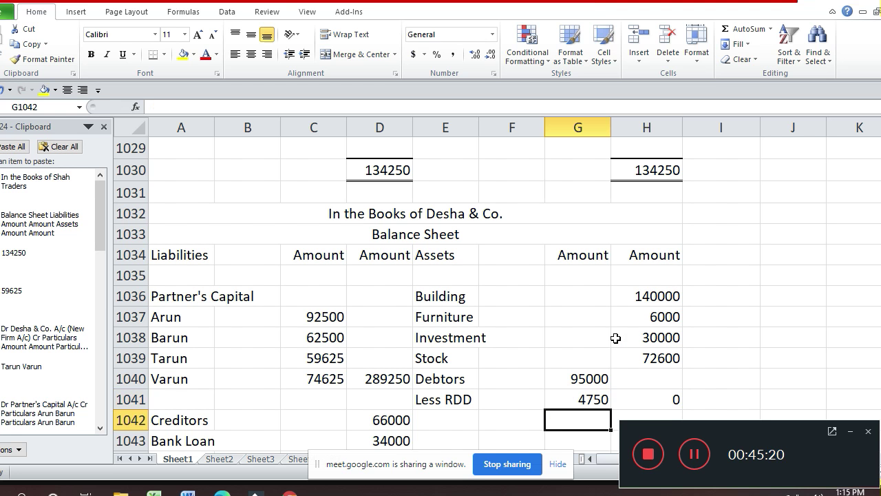
# - Compute net debtors in H1041 with =G1040-G1041, giving 90250
pyautogui.press('Up')
pyautogui.press('Right')
pyautogui.write('=')
pyautogui.press('Up')
pyautogui.press('Left')
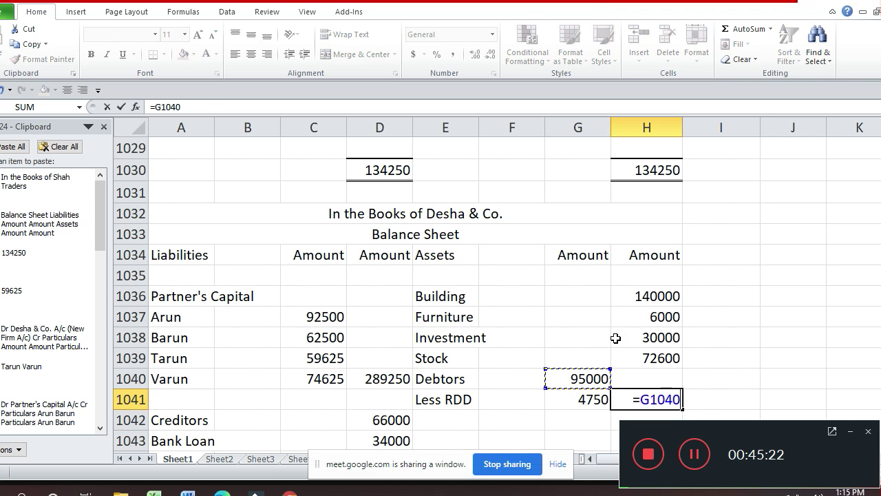
pyautogui.write('-')
pyautogui.press('Left')
pyautogui.press('Return')
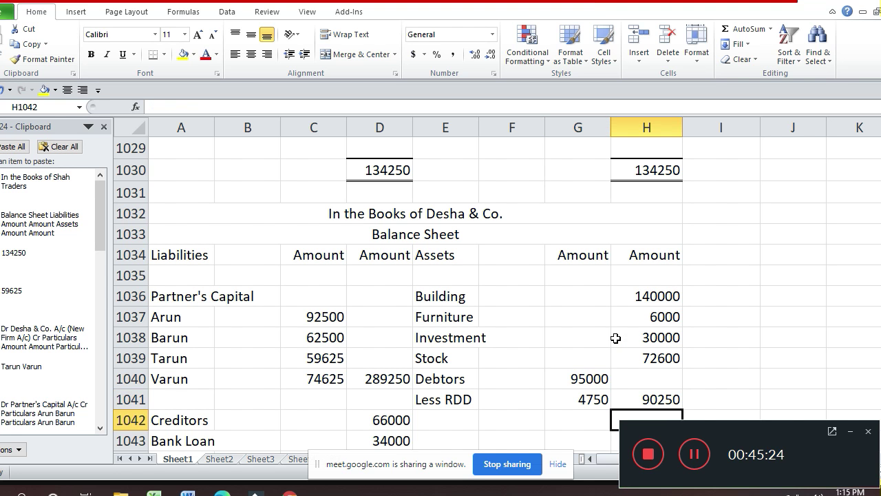
pyautogui.press('Up')
pyautogui.press('Up')
pyautogui.press('Up')
pyautogui.press('Up')
pyautogui.press('Up')
pyautogui.press('Up')
pyautogui.press('Up')
pyautogui.press('Up')
pyautogui.press('Up')
pyautogui.press('Up')
pyautogui.press('Up')
pyautogui.press('Up')
pyautogui.press('Up')
pyautogui.press('Up')
pyautogui.press('Up')
pyautogui.press('Up')
pyautogui.press('Up')
pyautogui.press('Up')
pyautogui.press('Up')
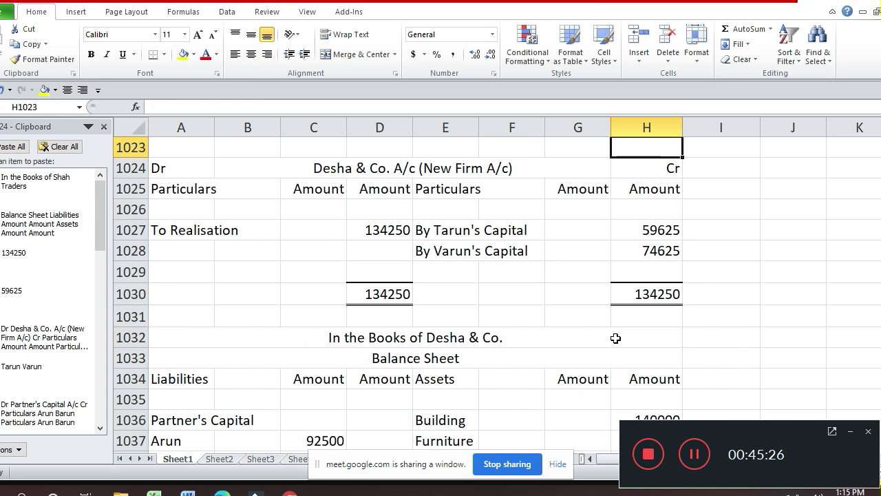
# - Check the Debtors and Creditors figures in the earlier workings, then return to the balance sheet
pyautogui.press('Down')
pyautogui.press('Down')
pyautogui.press('Down')
pyautogui.press('Down')
pyautogui.press('Down')
pyautogui.press('Down')
pyautogui.press('Down')
pyautogui.press('Down')
pyautogui.press('Down')
pyautogui.press('Down')
pyautogui.press('Down')
pyautogui.press('Down')
pyautogui.press('Down')
pyautogui.press('Down')
pyautogui.press('Down')
pyautogui.press('Down')
pyautogui.press('Down')
pyautogui.press('Down')
pyautogui.press('Down')
pyautogui.press('Down')
pyautogui.press('Down')
pyautogui.press('Up')
pyautogui.press('Up')
pyautogui.press('Up')
pyautogui.press('Up')
pyautogui.press('Up')
pyautogui.press('Up')
pyautogui.press('Up')
pyautogui.press('Up')
pyautogui.press('Up')
pyautogui.press('Up')
pyautogui.press('Up')
pyautogui.press('Up')
pyautogui.press('Up')
pyautogui.press('Up')
pyautogui.press('Up')
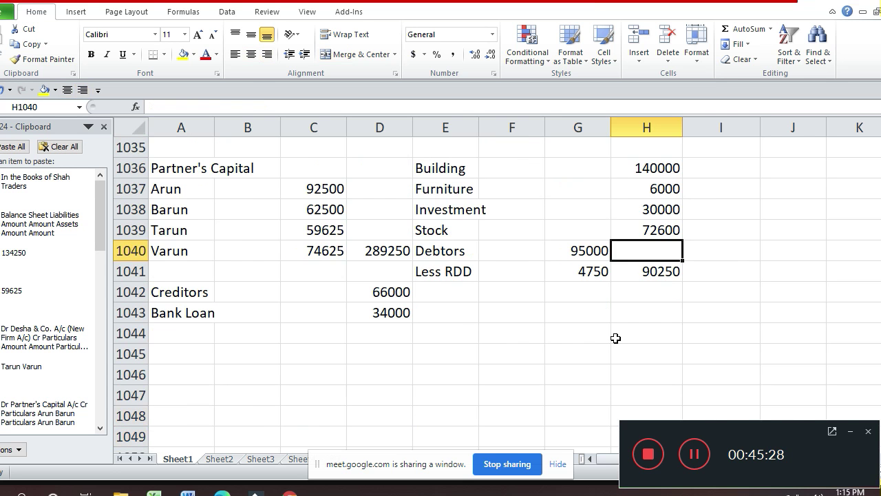
pyautogui.press('Up')
pyautogui.press('Up')
pyautogui.press('Up')
pyautogui.press('Up')
pyautogui.press('Up')
pyautogui.press('Up')
pyautogui.press('Up')
pyautogui.press('Up')
pyautogui.press('Up')
pyautogui.press('Up')
pyautogui.press('Up')
pyautogui.press('Up')
pyautogui.press('Up')
pyautogui.press('Up')
pyautogui.press('Up')
pyautogui.press('Up')
pyautogui.press('Up')
pyautogui.press('Up')
pyautogui.press('Up')
pyautogui.press('Up')
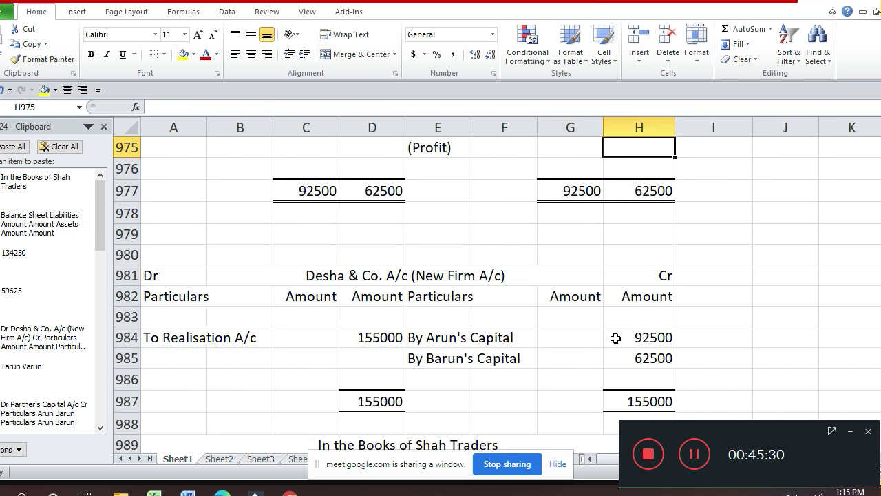
pyautogui.press('Up')
pyautogui.press('Up')
pyautogui.press('Up')
pyautogui.press('Up')
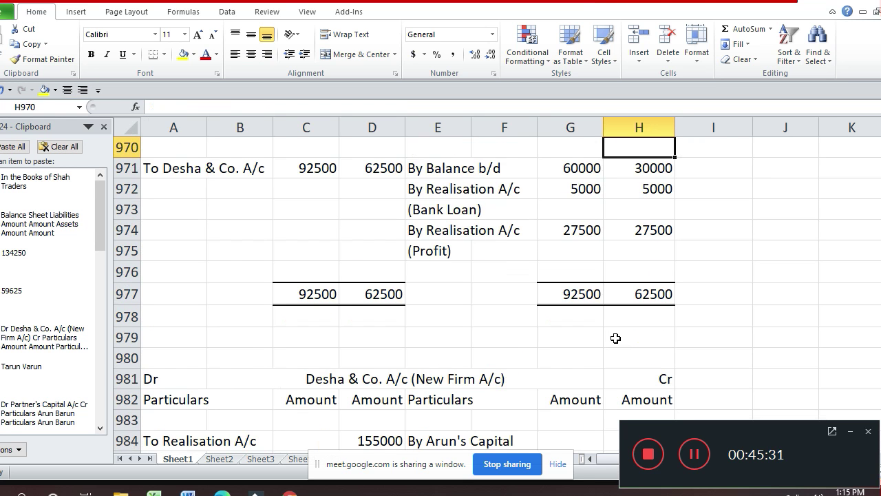
pyautogui.press('Up')
pyautogui.press('Up')
pyautogui.press('Up')
pyautogui.press('Up')
pyautogui.press('Up')
pyautogui.press('Up')
pyautogui.press('Up')
pyautogui.press('Up')
pyautogui.press('Up')
pyautogui.press('Up')
pyautogui.press('Up')
pyautogui.press('Up')
pyautogui.press('Up')
pyautogui.press('Up')
pyautogui.press('Up')
pyautogui.press('Up')
pyautogui.press('Up')
pyautogui.press('Up')
pyautogui.press('Up')
pyautogui.press('Up')
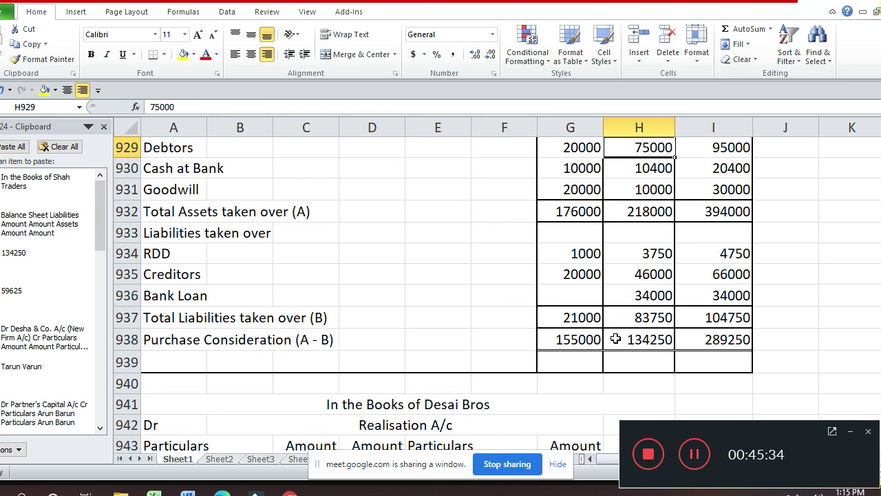
pyautogui.press('Up')
pyautogui.press('Up')
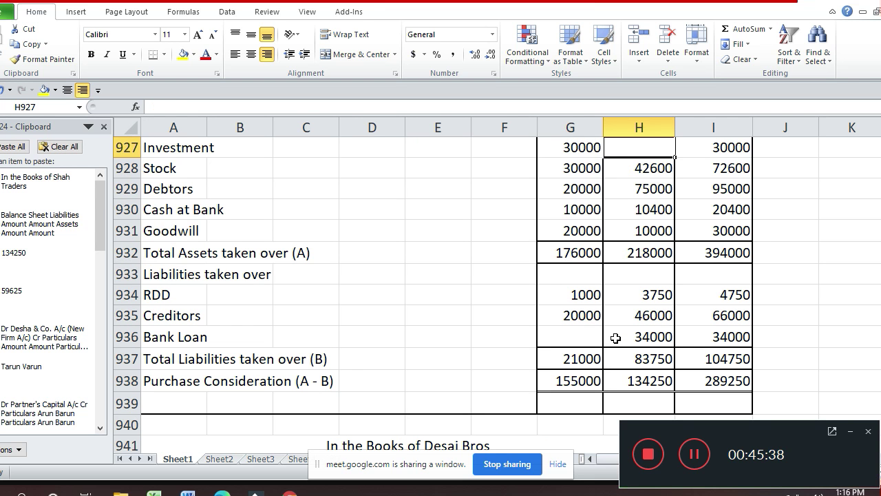
pyautogui.press('Down')
pyautogui.press('Down')
pyautogui.press('Down')
pyautogui.press('Down')
pyautogui.press('Down')
pyautogui.press('Down')
pyautogui.press('Down')
pyautogui.press('Down')
pyautogui.press('Down')
pyautogui.press('Down')
pyautogui.press('Down')
pyautogui.press('Down')
pyautogui.press('Down')
pyautogui.press('Down')
pyautogui.press('Down')
pyautogui.press('Down')
pyautogui.press('Down')
pyautogui.press('Down')
pyautogui.press('Down')
pyautogui.press('Down')
pyautogui.press('Down')
pyautogui.press('Down')
pyautogui.press('Down')
pyautogui.press('Down')
pyautogui.press('Down')
pyautogui.press('Down')
pyautogui.press('Down')
pyautogui.press('Down')
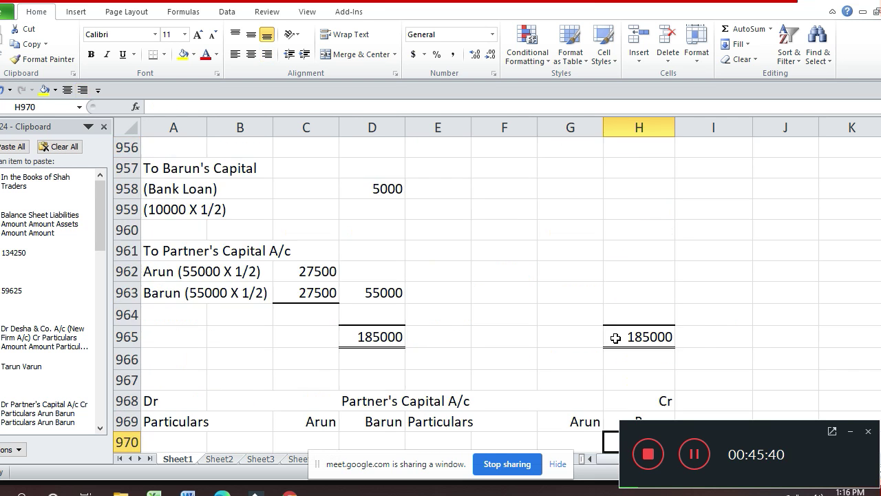
pyautogui.press('Down')
pyautogui.press('Down')
pyautogui.press('Down')
pyautogui.press('Down')
pyautogui.press('Down')
pyautogui.press('Down')
pyautogui.press('Down')
pyautogui.press('Down')
pyautogui.press('Down')
pyautogui.press('Down')
pyautogui.press('Down')
pyautogui.press('Down')
pyautogui.press('Down')
pyautogui.press('Down')
pyautogui.press('Down')
pyautogui.press('Down')
pyautogui.press('Down')
pyautogui.press('Down')
pyautogui.press('Down')
pyautogui.press('Down')
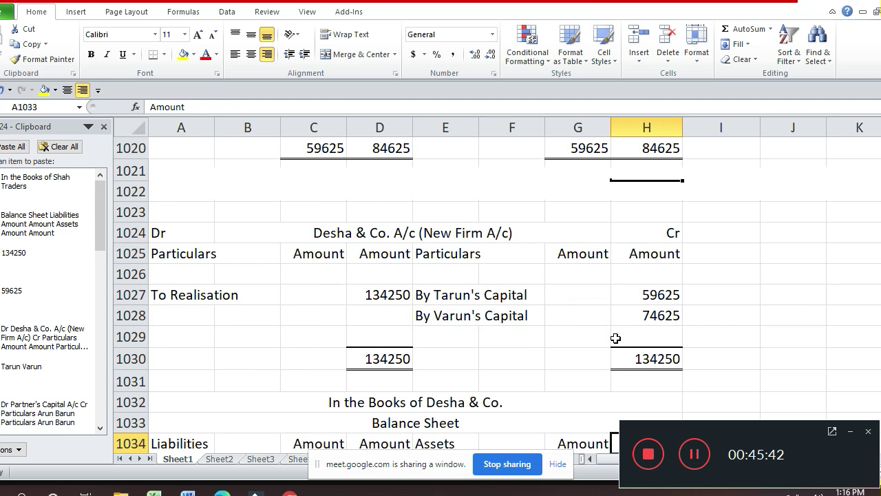
pyautogui.press('Down')
pyautogui.press('Down')
pyautogui.press('Down')
pyautogui.press('Down')
pyautogui.press('Down')
pyautogui.press('Down')
pyautogui.press('Down')
# - Add Cash at Bank with 20400 in row 1042
pyautogui.press('Up')
pyautogui.press('Up')
pyautogui.press('Up')
pyautogui.press('Up')
pyautogui.press('Up')
pyautogui.press('Up')
pyautogui.press('Up')
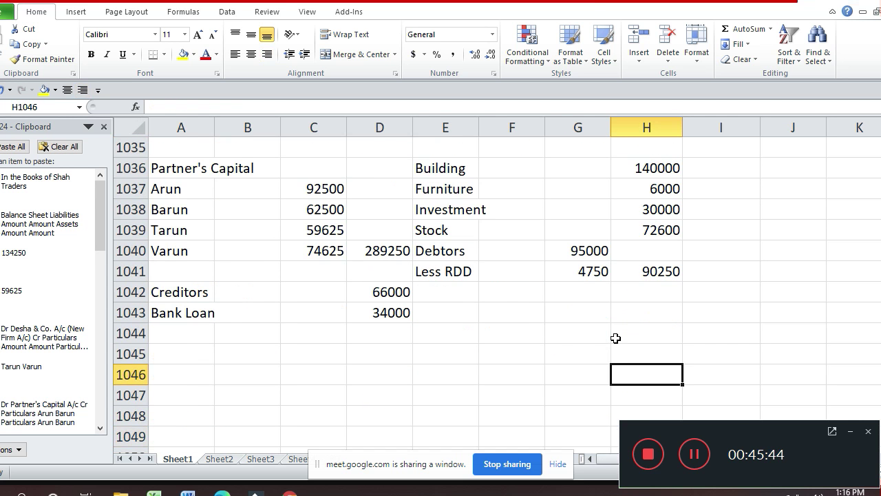
pyautogui.write('20400')
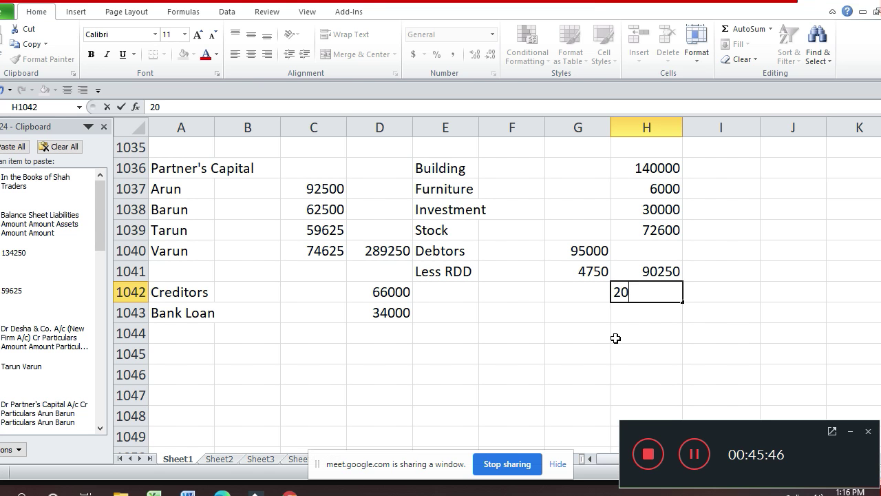
pyautogui.press('Return')
pyautogui.press('Up')
pyautogui.press('Left')
pyautogui.press('Left')
pyautogui.press('Left')
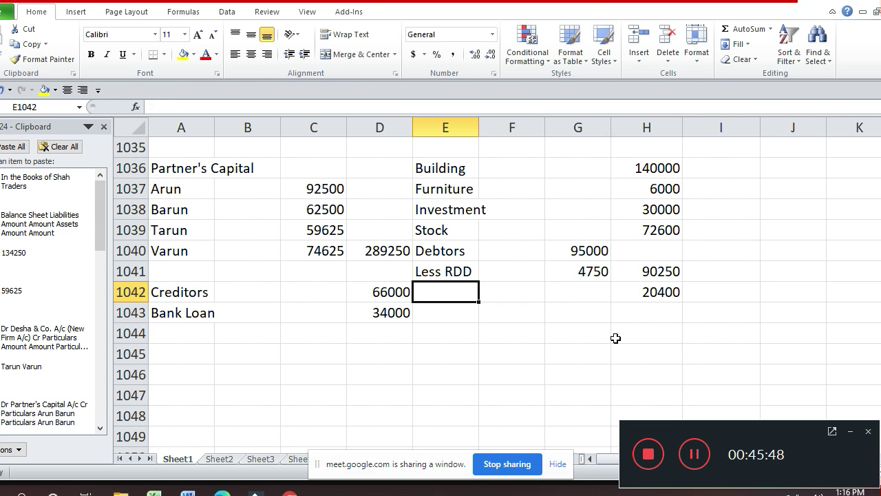
pyautogui.write('S')
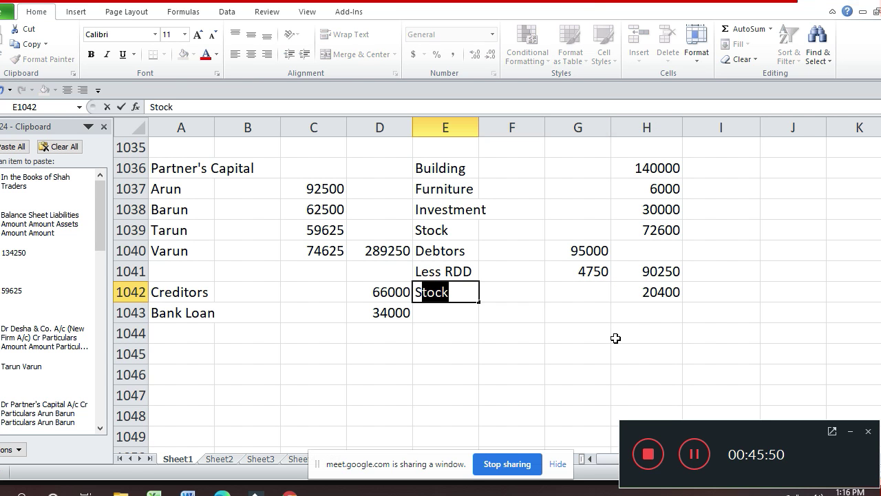
pyautogui.press('BackSpace')
pyautogui.press('BackSpace')
pyautogui.write('Cas')
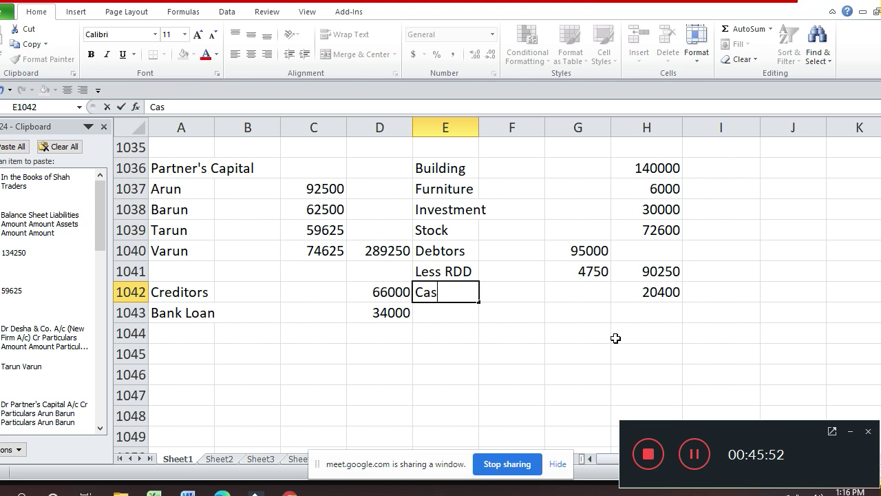
pyautogui.write('h at Ba')
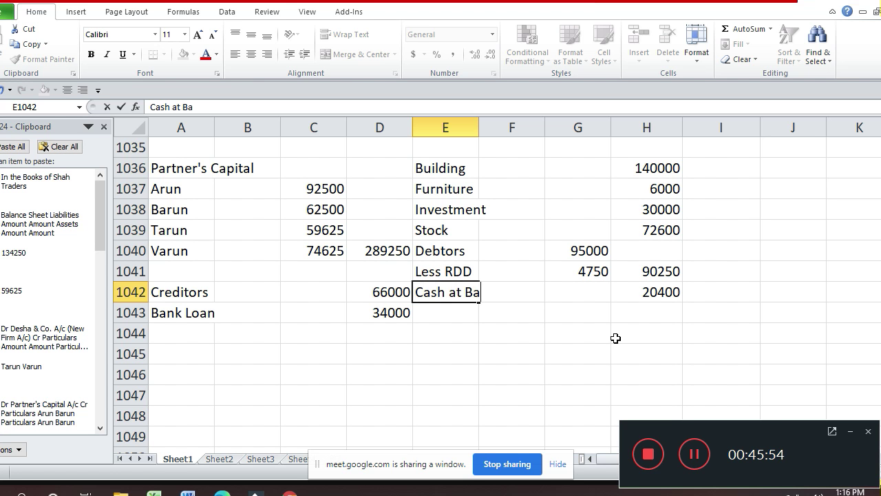
pyautogui.write('nk')
pyautogui.press('Return')
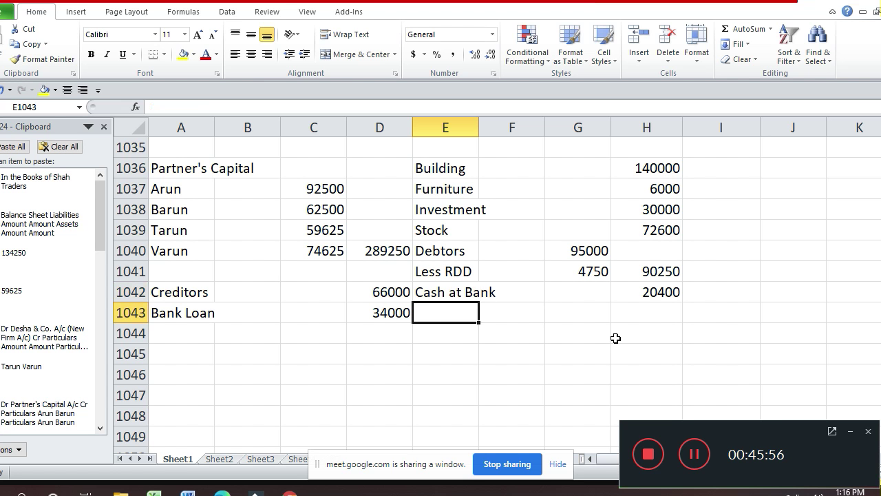
# - Type the label 'Goodwill' in E1043
pyautogui.write('F')
pyautogui.press('BackSpace')
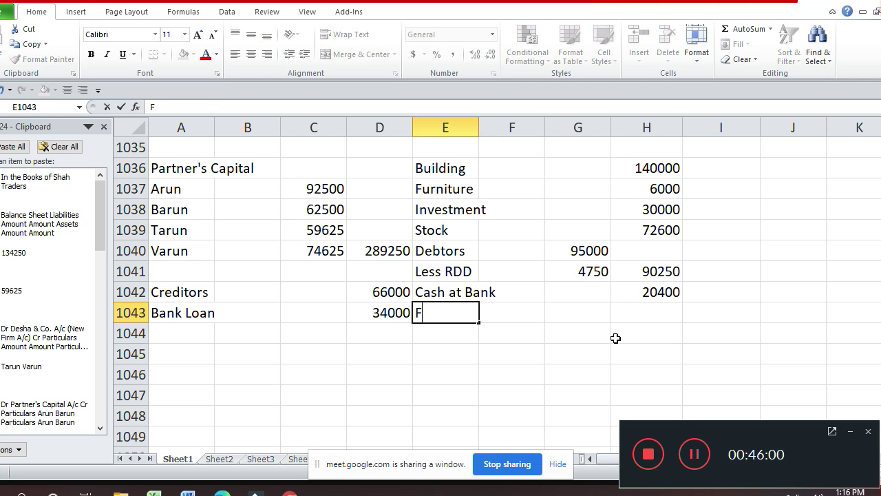
pyautogui.press('BackSpace')
pyautogui.write('Goodwill')
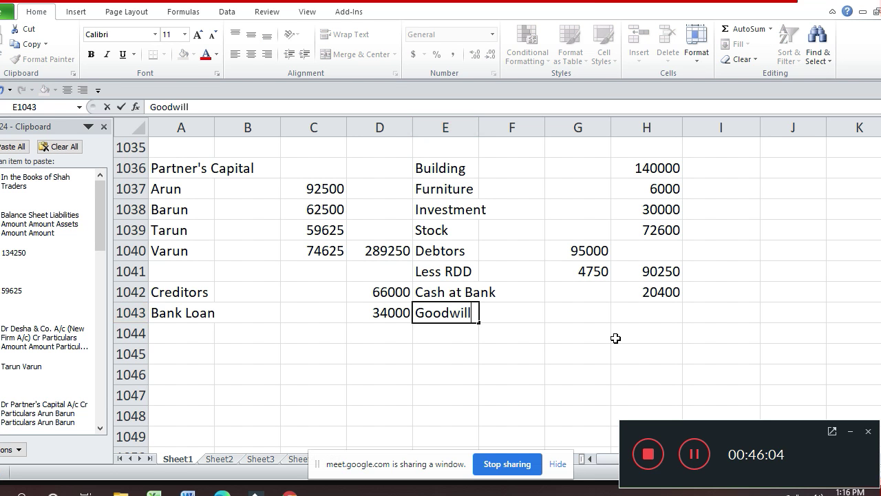
# - Enter the Goodwill amount 30000 in H1043
pyautogui.press('Return')
pyautogui.press('Up')
pyautogui.press('Right')
pyautogui.press('Right')
pyautogui.press('Right')
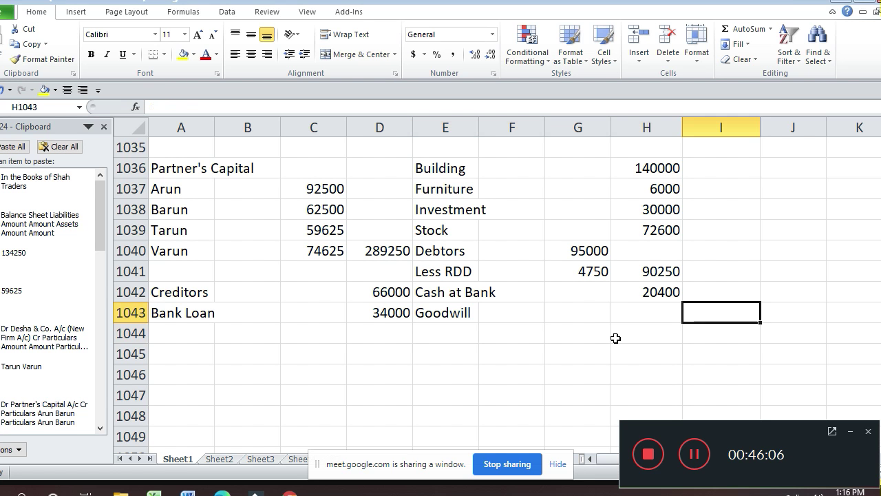
pyautogui.write('30000')
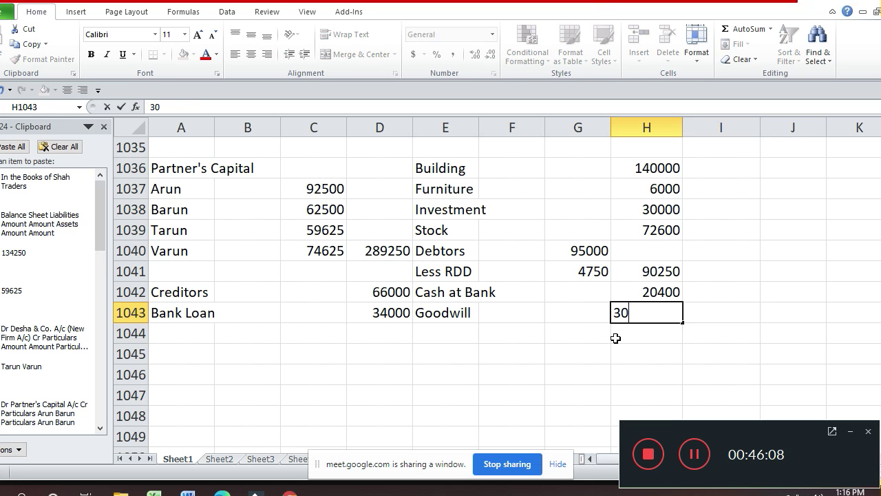
pyautogui.press('Return')
# - Total the liabilities in D1045 with =SUM(D1035:D1043), giving 389250
pyautogui.press('Down')
pyautogui.press('Left')
pyautogui.press('Left')
pyautogui.press('Left')
pyautogui.press('Left')
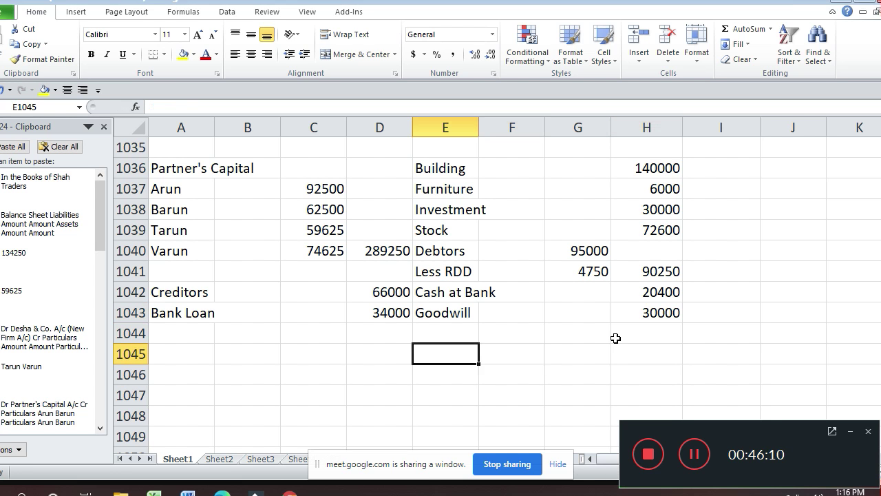
pyautogui.write('=sum(')
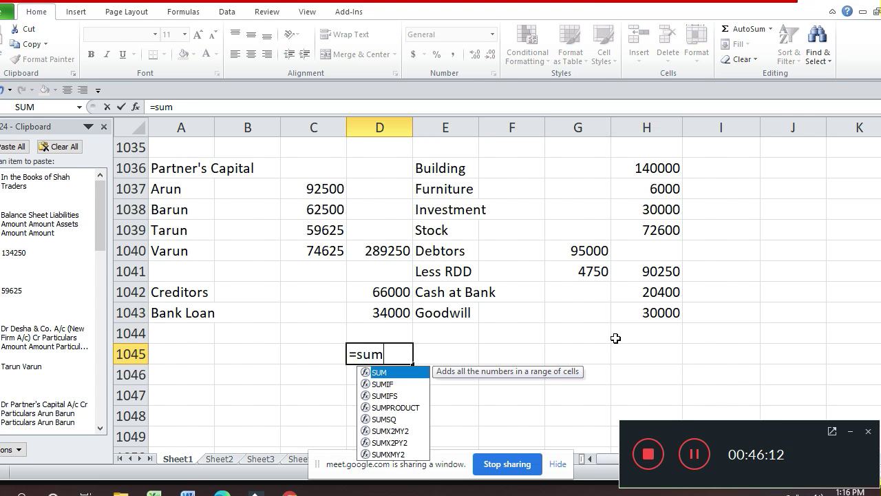
pyautogui.press('Up')
pyautogui.press('Up')
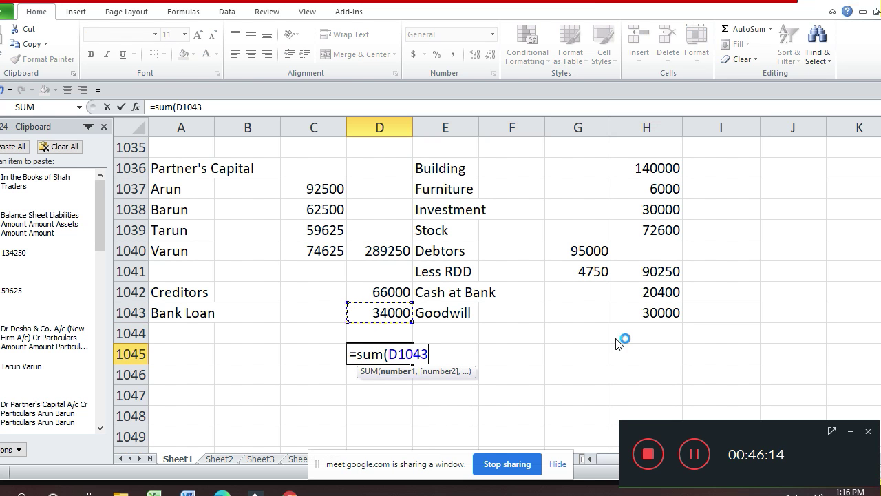
pyautogui.hotkey('shift', 'Up')
pyautogui.hotkey('shift', 'Up')
pyautogui.hotkey('shift', 'Up')
pyautogui.hotkey('shift', 'Up')
pyautogui.hotkey('shift', 'Up')
pyautogui.hotkey('shift', 'Up')
pyautogui.hotkey('shift', 'Up')
pyautogui.hotkey('shift', 'Up')
pyautogui.hotkey('ctrl', 'shift', '8')
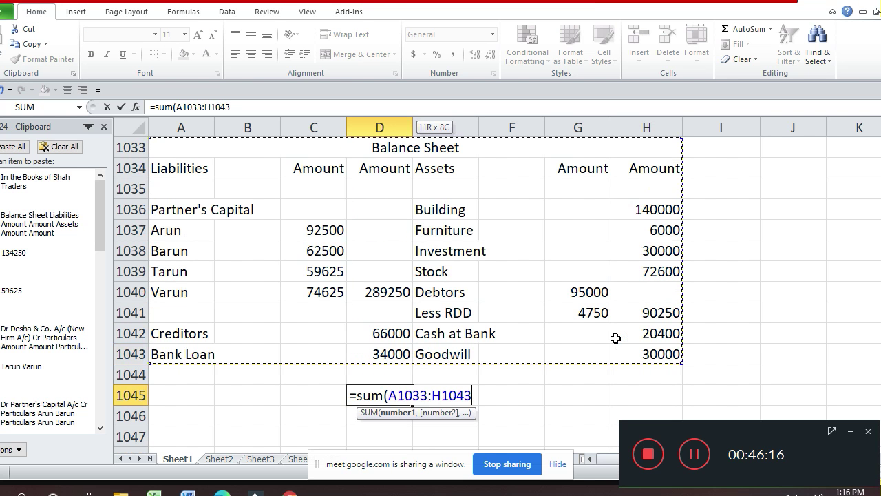
pyautogui.hotkey('shift', 'Down')
pyautogui.hotkey('shift', 'Down')
pyautogui.hotkey('shift', 'Right')
pyautogui.hotkey('shift', 'Right')
pyautogui.hotkey('shift', 'Right')
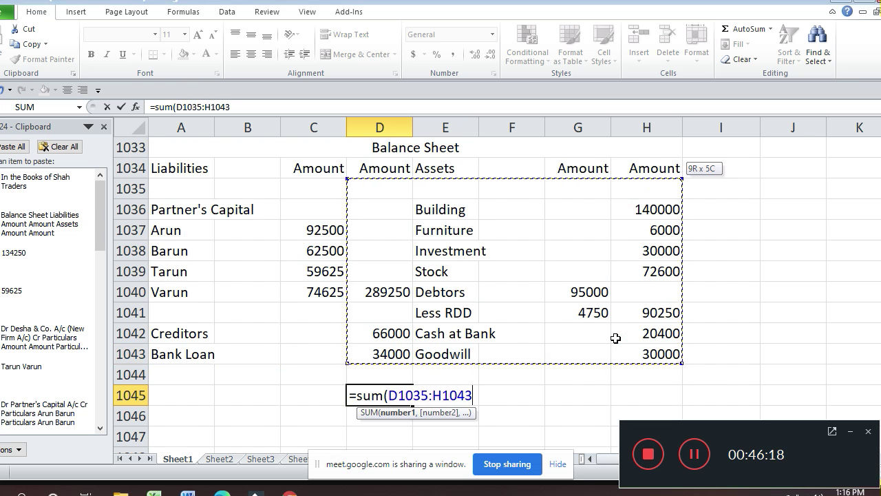
pyautogui.hotkey('shift', 'Left')
pyautogui.hotkey('shift', 'Left')
pyautogui.hotkey('shift', 'Left')
pyautogui.hotkey('shift', 'Left')
pyautogui.press('Return')
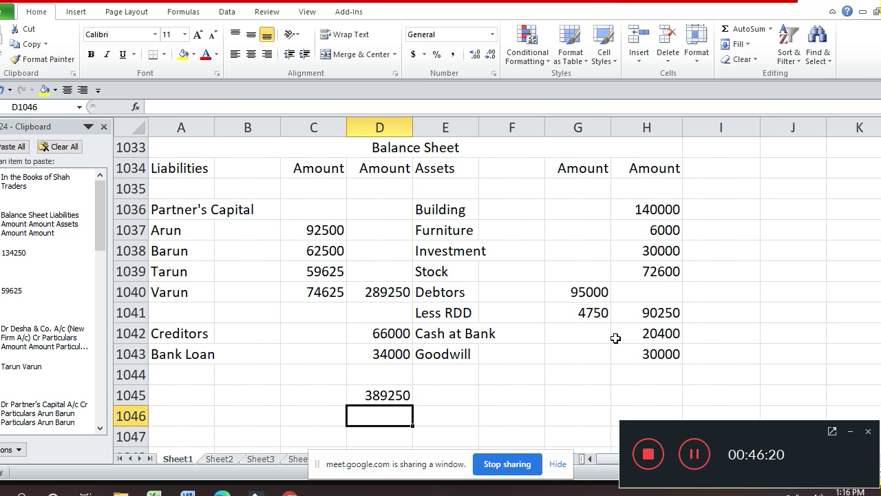
# - Copy the total formula into H1045 so the assets also total 389250
pyautogui.press('Up')
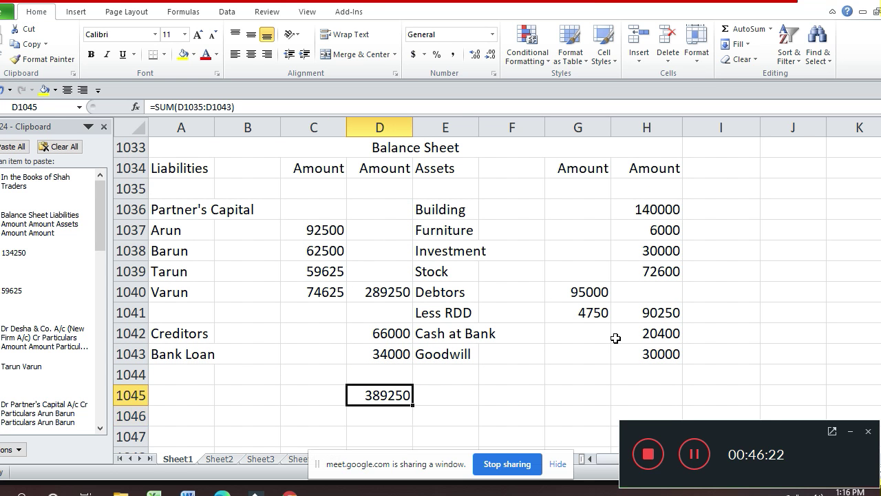
pyautogui.hotkey('ctrl', 'c')
pyautogui.click(616, 338)
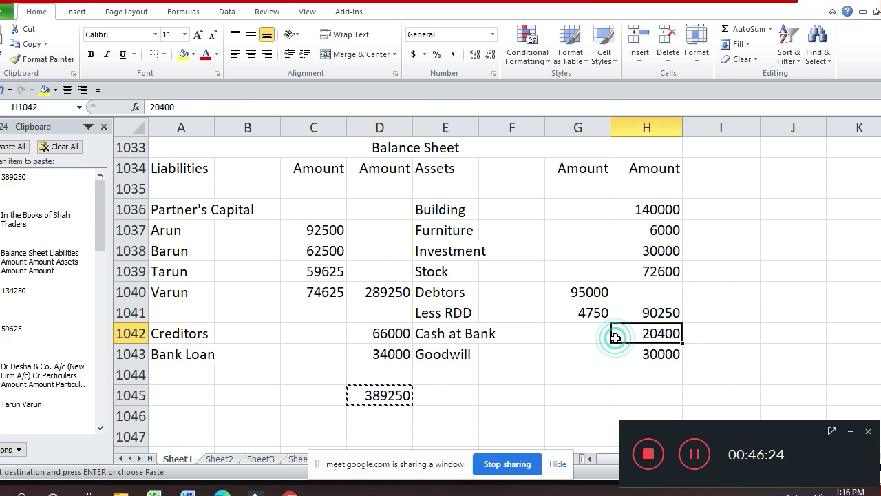
pyautogui.press('Right')
pyautogui.press('Down')
pyautogui.press('Down')
pyautogui.press('Down')
pyautogui.press('Left')
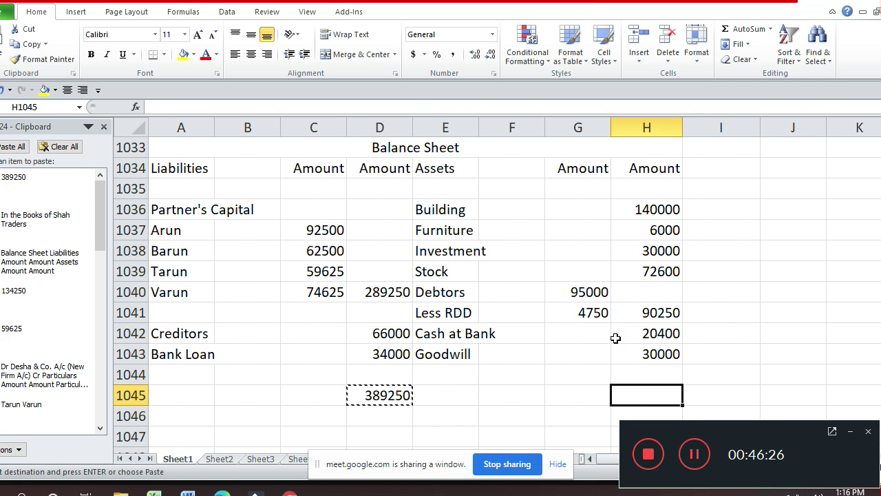
pyautogui.press('Return')
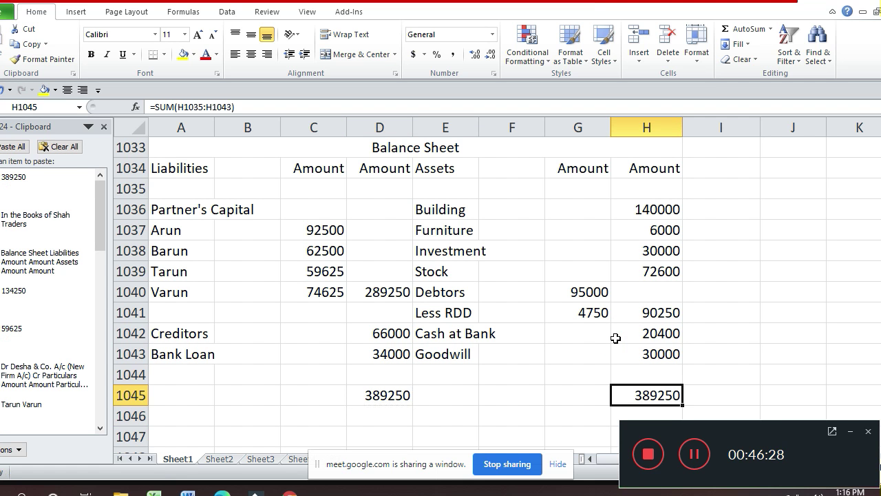
pyautogui.press('Left')
pyautogui.press('Left')
pyautogui.press('Left')
pyautogui.press('Left')
pyautogui.press('Up')
pyautogui.press('Up')
pyautogui.press('Up')
pyautogui.press('Up')
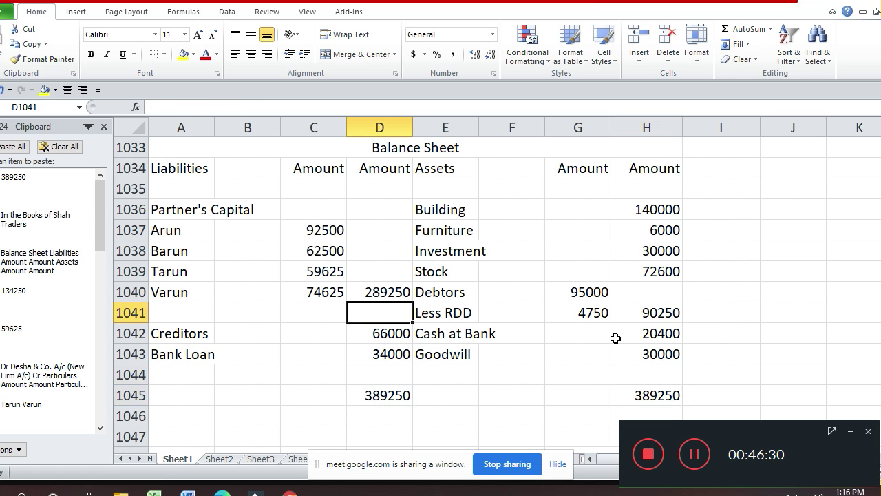
# - Underline Varun's last capital amount 74625 in C1040 with a bottom border
pyautogui.press('Up')
pyautogui.press('Left')
pyautogui.hotkey('ctrl', '1')
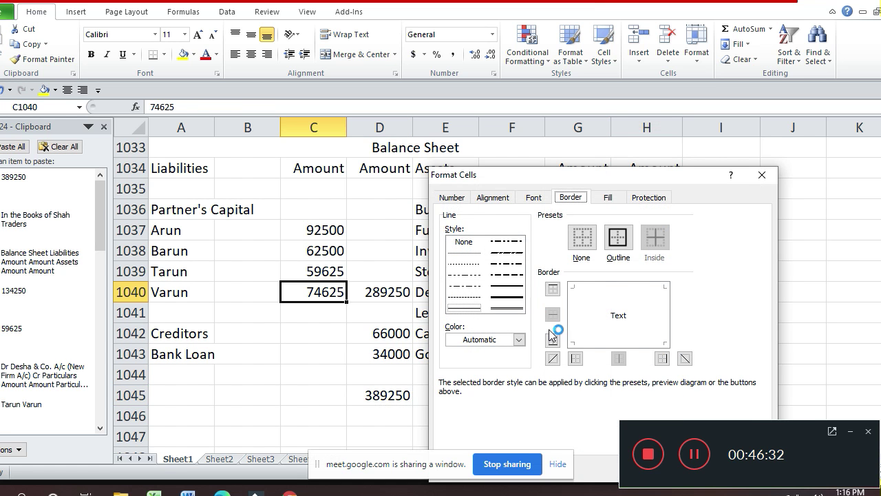
pyautogui.click(511, 290)
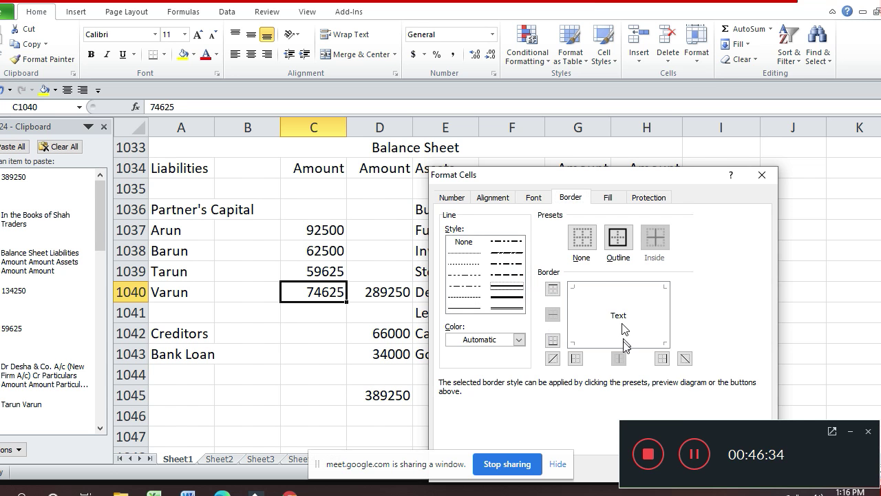
pyautogui.click(623, 344)
pyautogui.press('Return')
# - Give the liabilities total 389250 in D1045 a top border and double bottom border
pyautogui.press('Down')
pyautogui.press('Down')
pyautogui.press('Down')
pyautogui.press('Down')
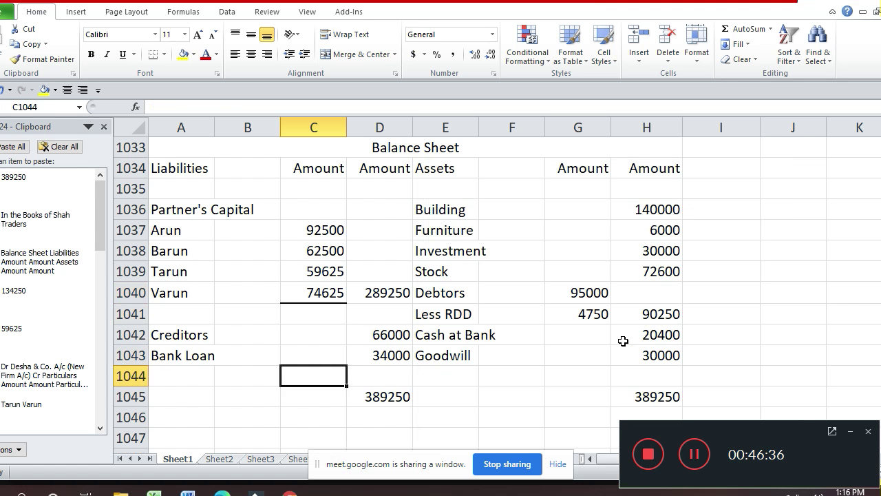
pyautogui.press('Right')
pyautogui.press('Down')
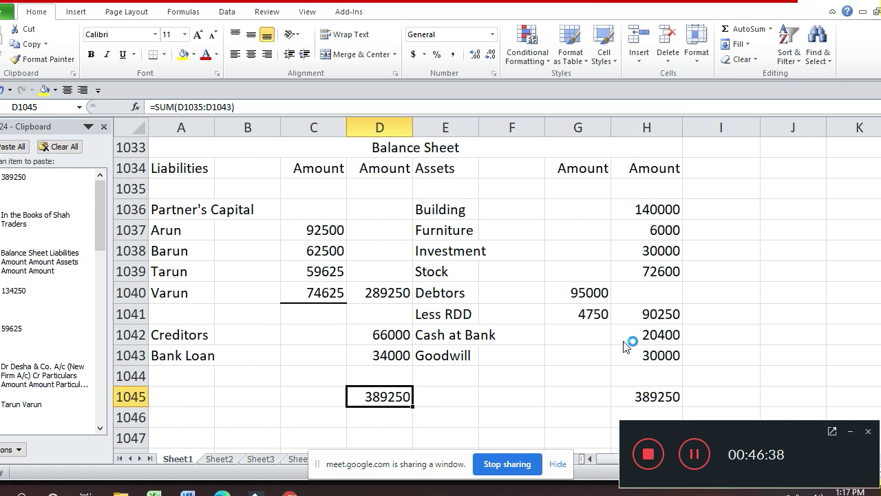
pyautogui.hotkey('ctrl', '1')
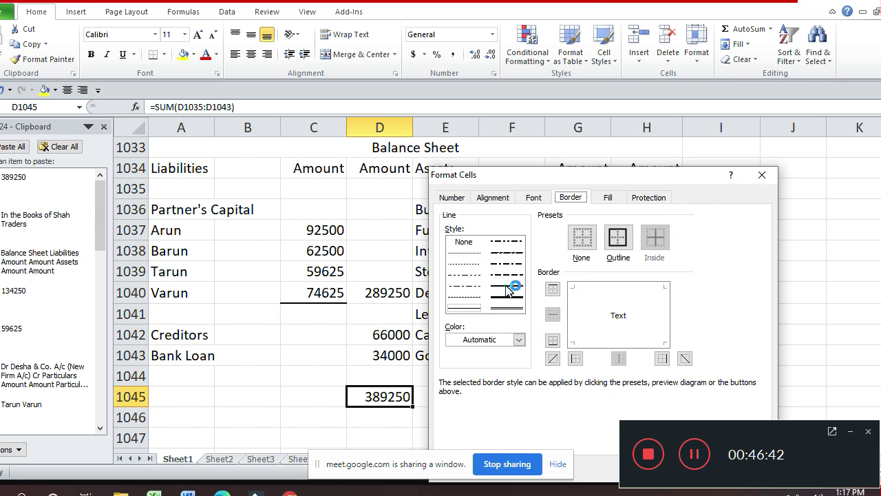
pyautogui.click(509, 286)
pyautogui.click(634, 287)
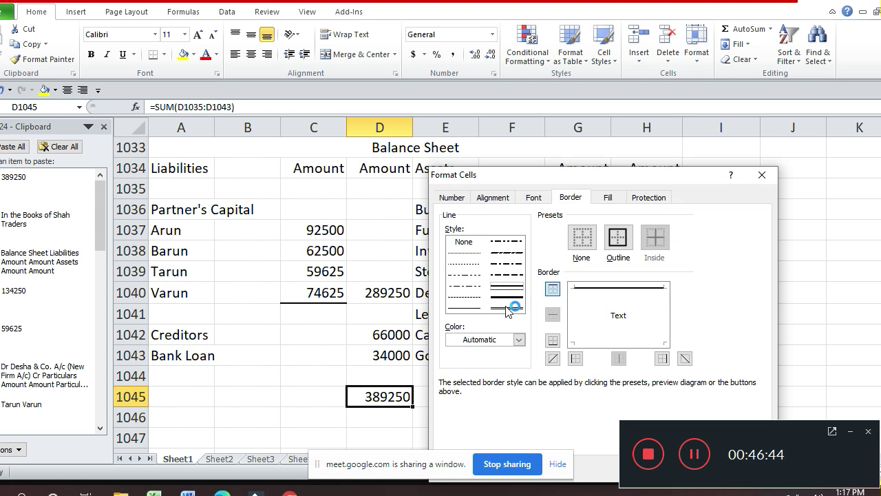
pyautogui.click(507, 307)
pyautogui.click(594, 322)
pyautogui.click(601, 343)
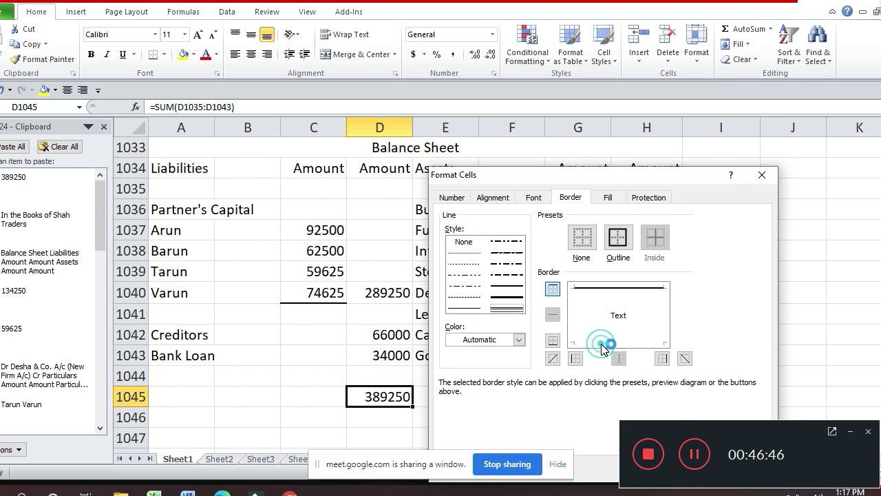
pyautogui.press('Return')
# - Give the assets total 389250 in H1045 a top border and double bottom border
pyautogui.press('Right')
pyautogui.press('Right')
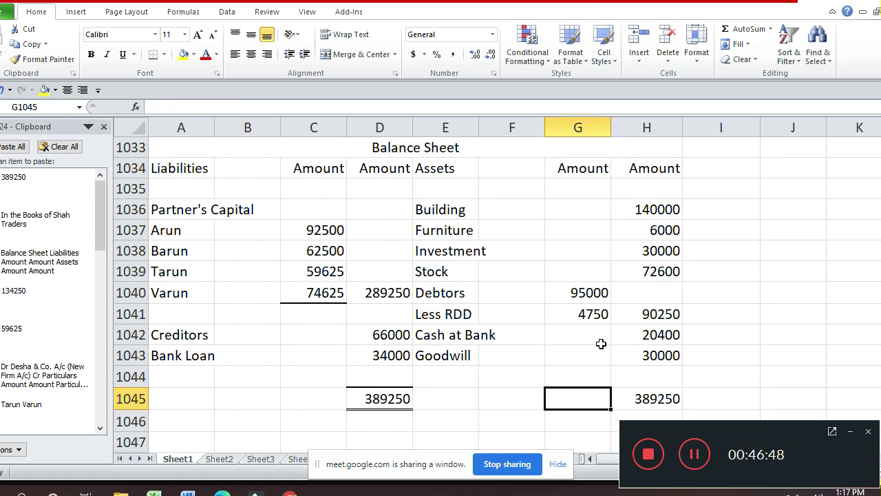
pyautogui.hotkey('ctrl', '1')
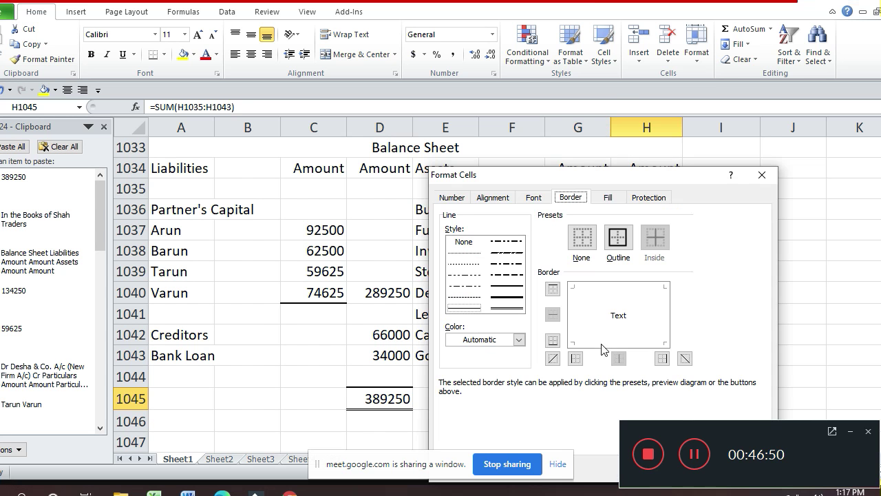
pyautogui.click(501, 285)
pyautogui.click(630, 287)
pyautogui.click(510, 310)
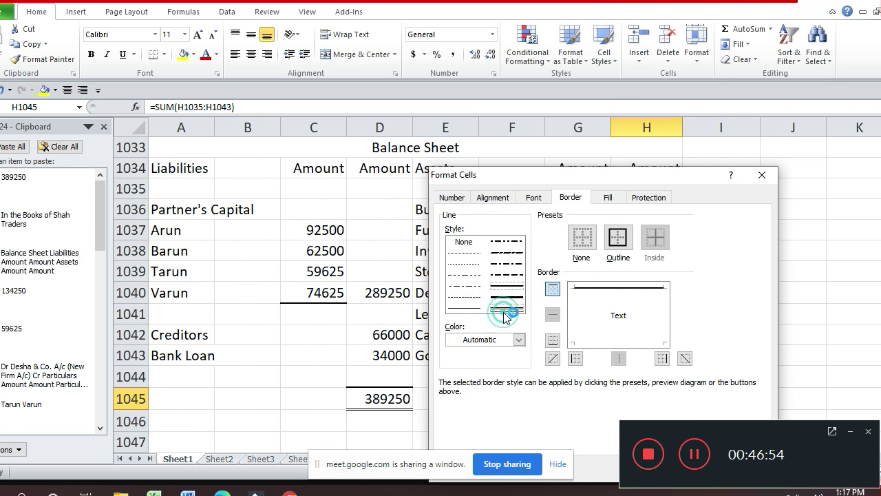
pyautogui.click(605, 345)
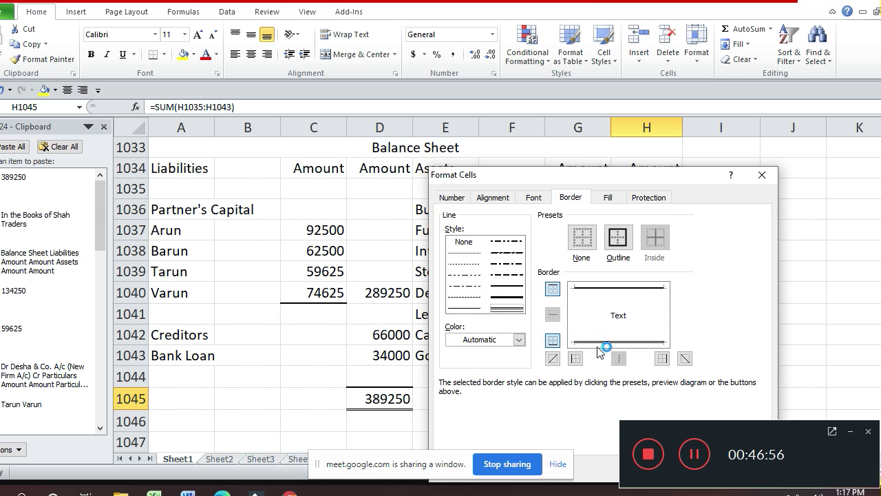
pyautogui.press('Return')
pyautogui.press('Return')
# - Put a bottom border under the RDD amount 4750 in G1041
pyautogui.press('Up')
pyautogui.press('Up')
pyautogui.press('Up')
pyautogui.press('Up')
pyautogui.press('Up')
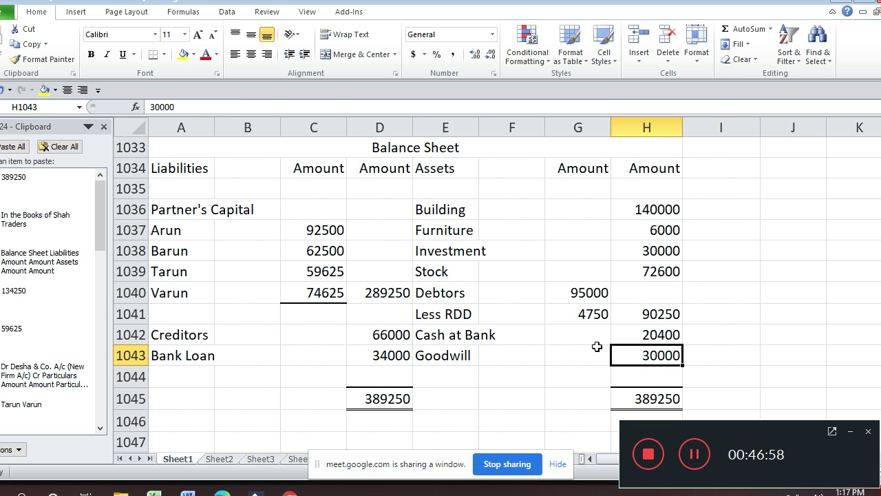
pyautogui.press('Left')
pyautogui.hotkey('ctrl', '1')
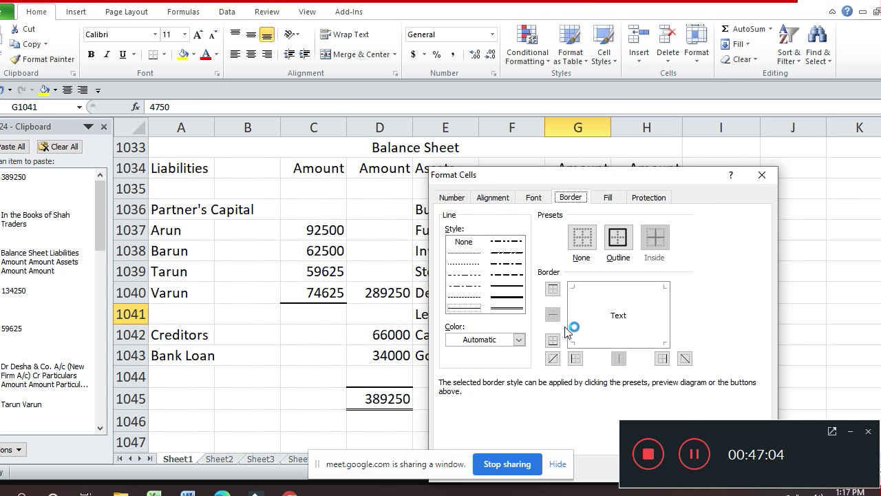
pyautogui.click(507, 285)
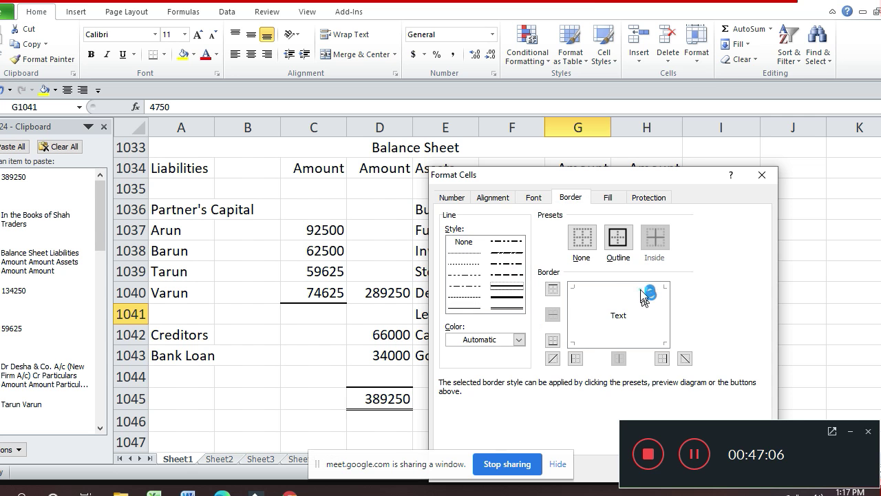
pyautogui.click(623, 294)
pyautogui.click(513, 307)
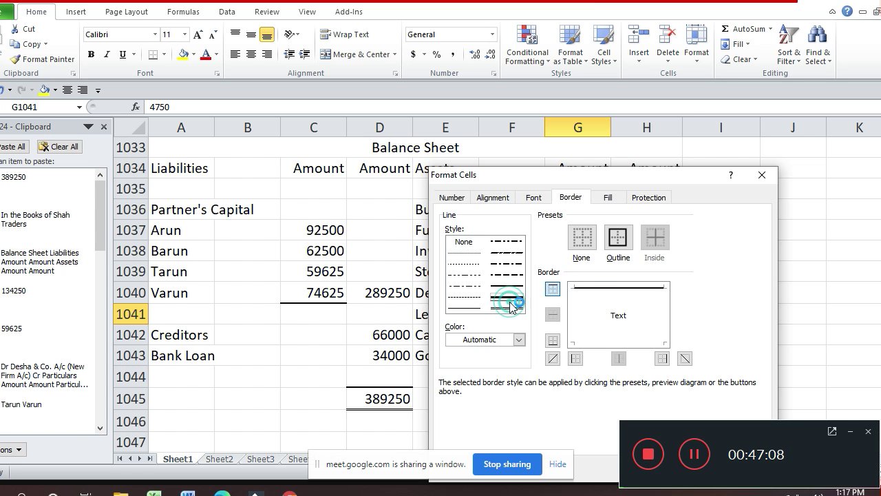
pyautogui.press('Return')
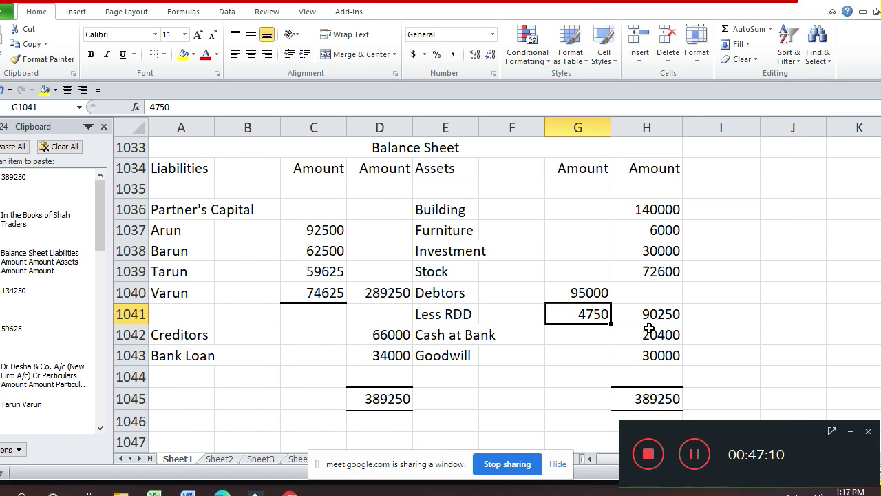
pyautogui.hotkey('ctrl', '1')
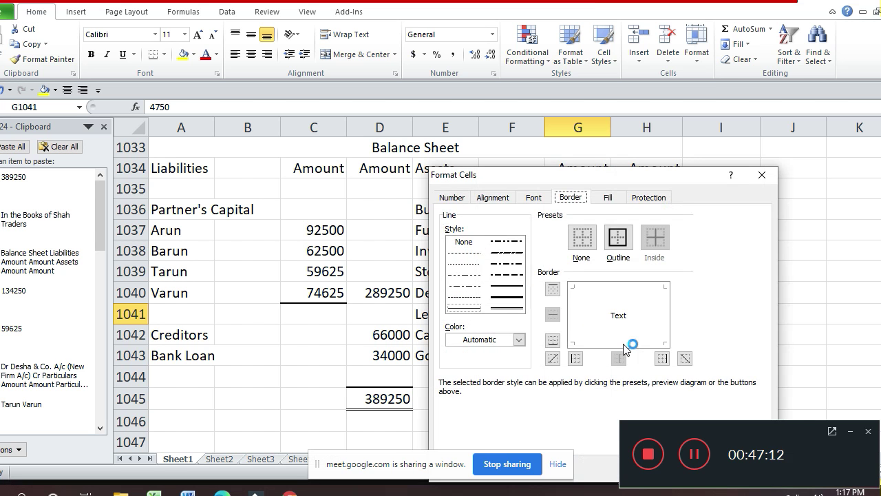
pyautogui.click(513, 295)
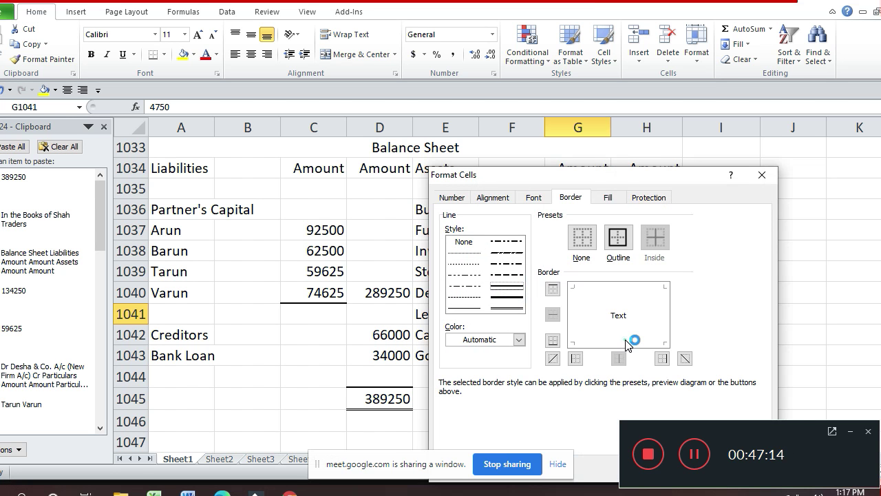
pyautogui.click(628, 341)
pyautogui.press('Return')
pyautogui.press('Down')
pyautogui.press('Down')
pyautogui.press('Down')
pyautogui.press('Down')
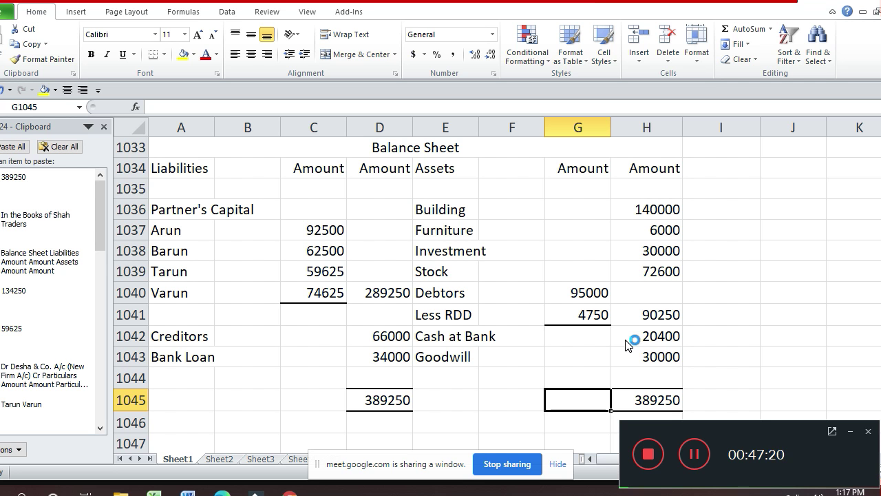
pyautogui.hotkey('alt', 'Tab')
pyautogui.hotkey('alt', 'Tab')
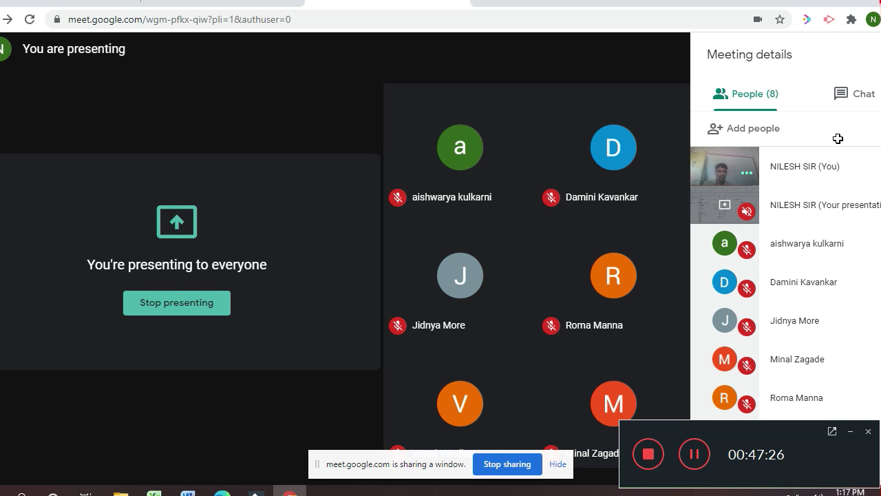
# - Return from Google Meet to the finished Excel balance sheet totalling 389250
pyautogui.hotkey('alt', 'Tab')
pyautogui.click(649, 454)
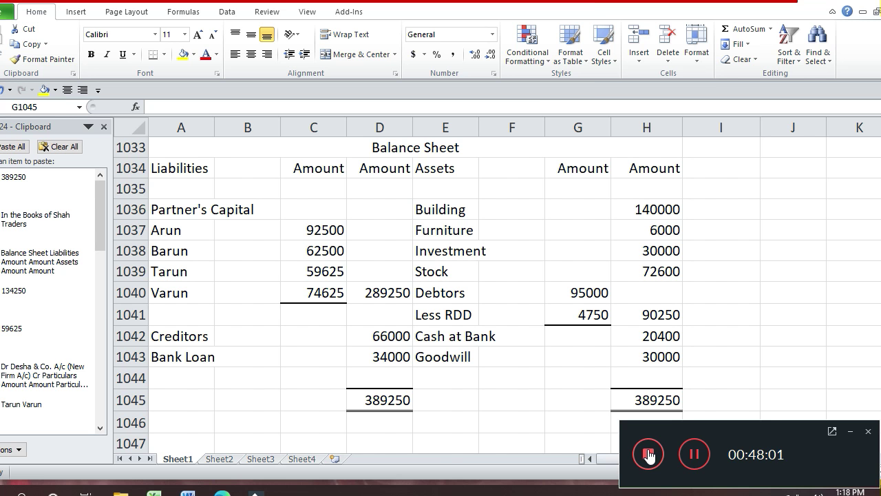
# - In the attendance workbook, add the new student's full name in cell F37 below the list
pyautogui.hotkey('alt', 'Tab')
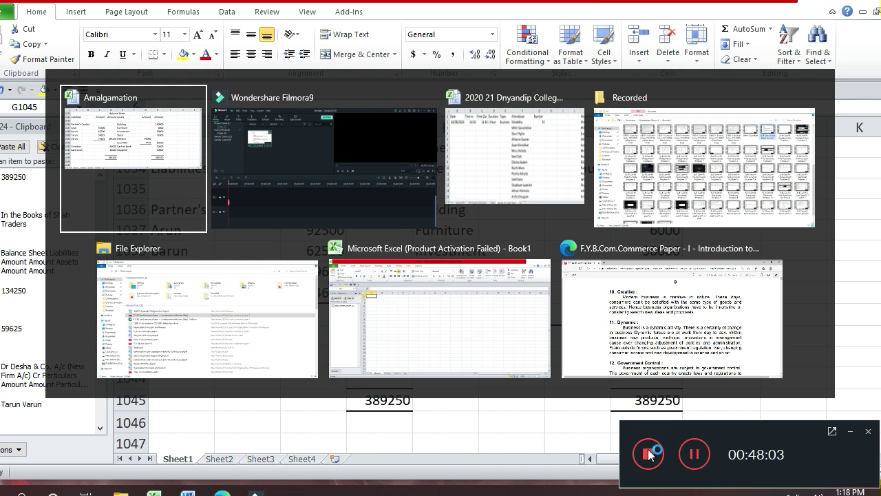
pyautogui.hotkey('alt', 'Tab')
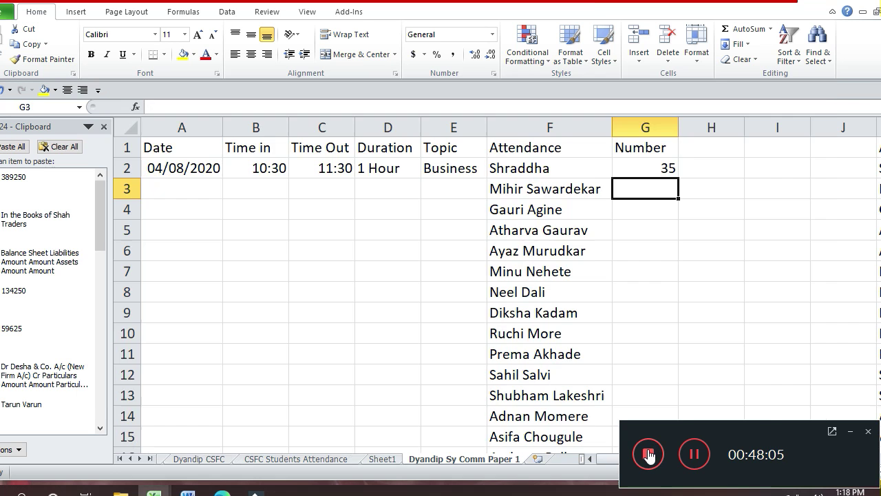
pyautogui.press('Left')
pyautogui.press('Down')
pyautogui.press('Down')
pyautogui.press('Down')
pyautogui.press('Down')
pyautogui.press('Down')
pyautogui.press('Down')
pyautogui.press('Down')
pyautogui.press('Down')
pyautogui.press('Down')
pyautogui.press('Down')
pyautogui.press('Down')
pyautogui.press('Down')
pyautogui.press('Down')
pyautogui.press('Down')
pyautogui.press('Down')
pyautogui.press('Down')
pyautogui.press('Down')
pyautogui.press('Down')
pyautogui.press('Down')
pyautogui.press('Down')
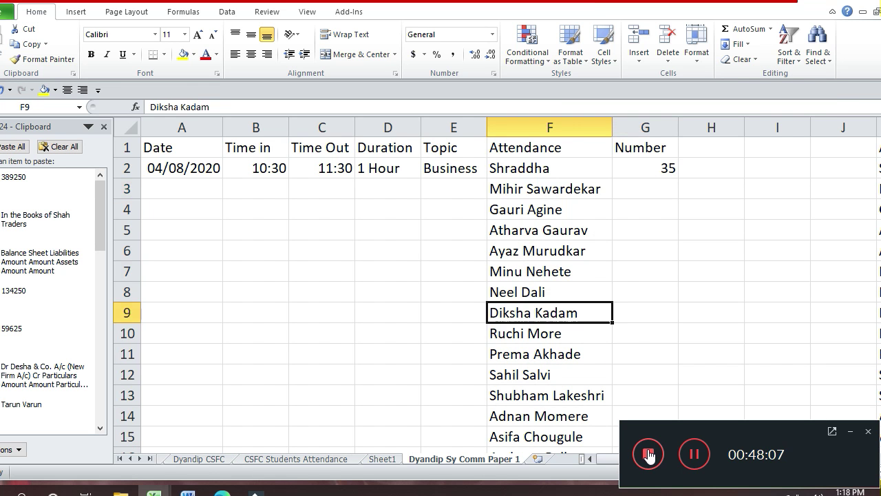
pyautogui.press('Down')
pyautogui.press('Down')
pyautogui.press('Down')
pyautogui.press('Down')
pyautogui.press('Down')
pyautogui.press('Down')
pyautogui.press('Down')
pyautogui.press('Down')
pyautogui.press('Down')
pyautogui.press('Down')
pyautogui.press('Down')
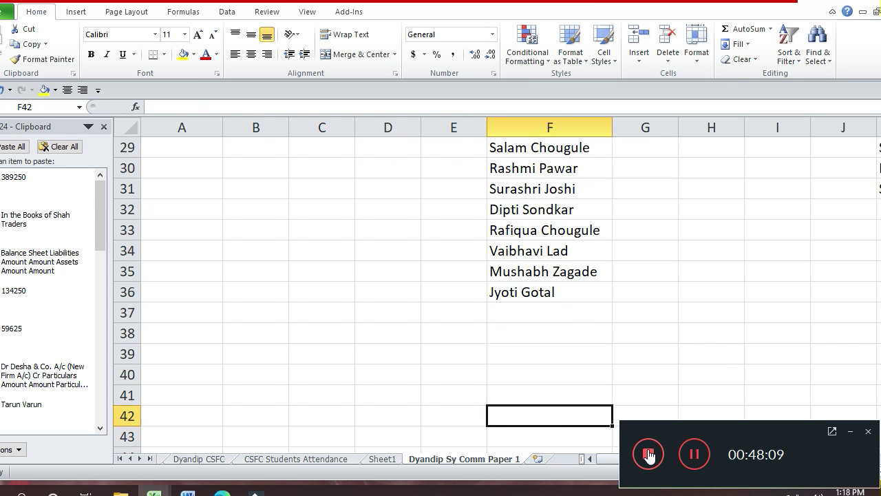
pyautogui.press('Up')
pyautogui.press('Up')
pyautogui.press('Up')
pyautogui.press('Up')
pyautogui.press('Up')
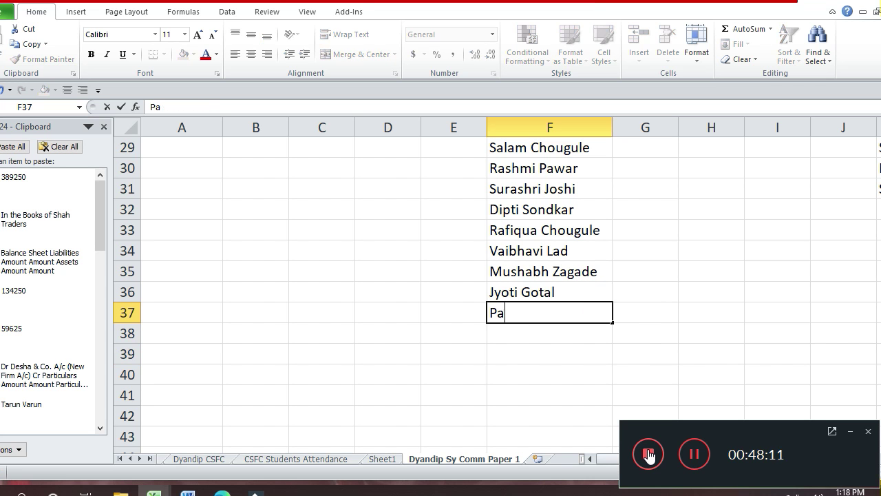
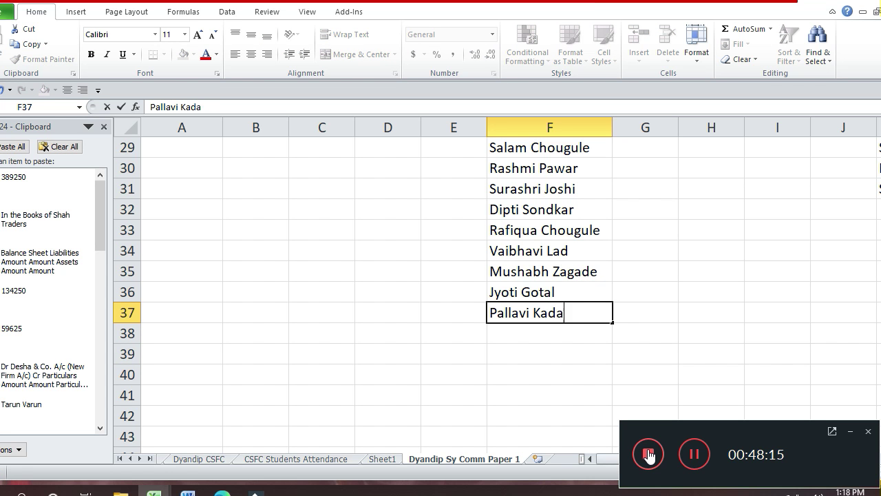
pyautogui.press('Return')
# - Change the attendance Number in G2 from 35 to 36
pyautogui.press('Up')
pyautogui.press('Up')
pyautogui.press('Up')
pyautogui.press('Up')
pyautogui.press('Up')
pyautogui.press('Up')
pyautogui.press('Up')
pyautogui.press('Up')
pyautogui.press('Up')
pyautogui.press('Up')
pyautogui.press('Up')
pyautogui.press('Up')
pyautogui.press('Up')
pyautogui.press('Up')
pyautogui.press('Up')
pyautogui.press('Up')
pyautogui.press('Up')
pyautogui.press('Up')
pyautogui.press('Up')
pyautogui.press('Up')
pyautogui.press('Up')
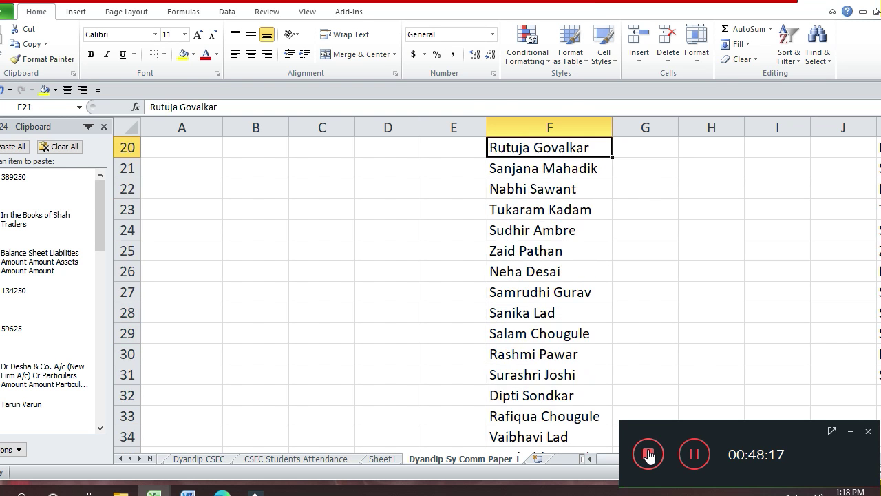
pyautogui.press('Down')
pyautogui.press('Right')
pyautogui.write('36')
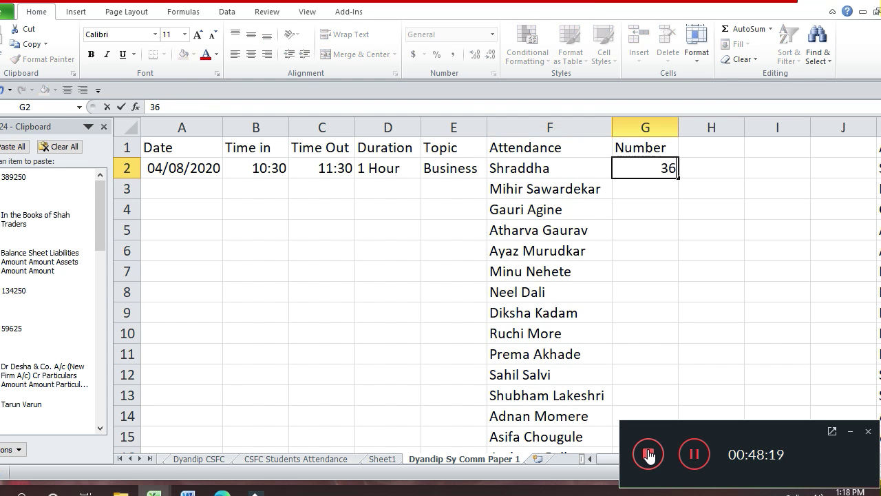
pyautogui.press('Return')
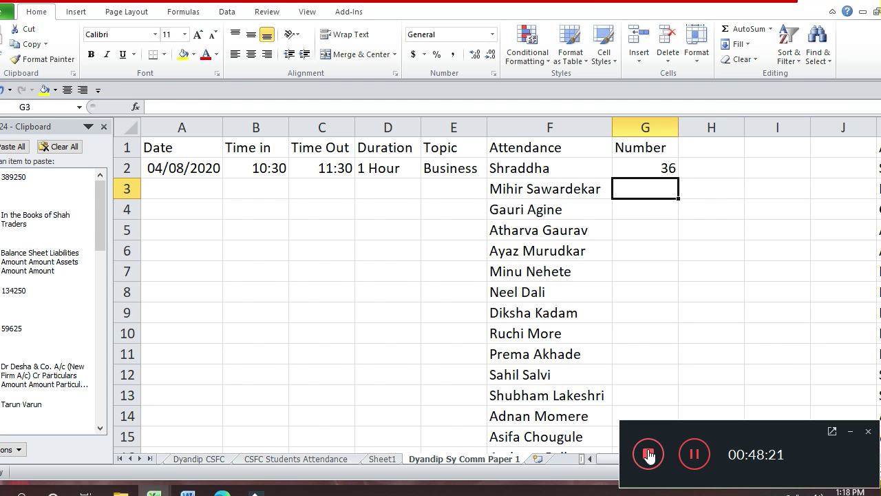